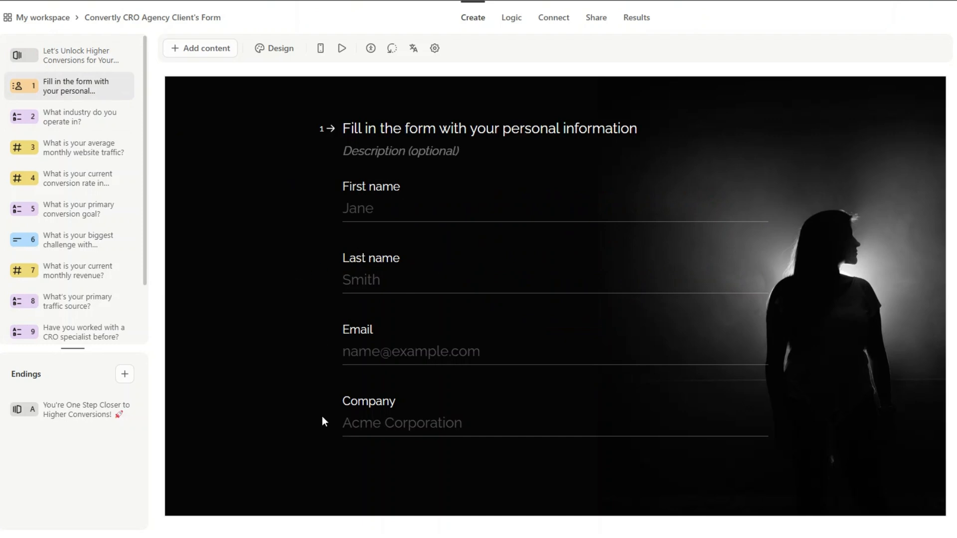
# Step: Review each form question, from industry through how-did-you-hear, in the Typeform editor
pyautogui.click(115, 117)
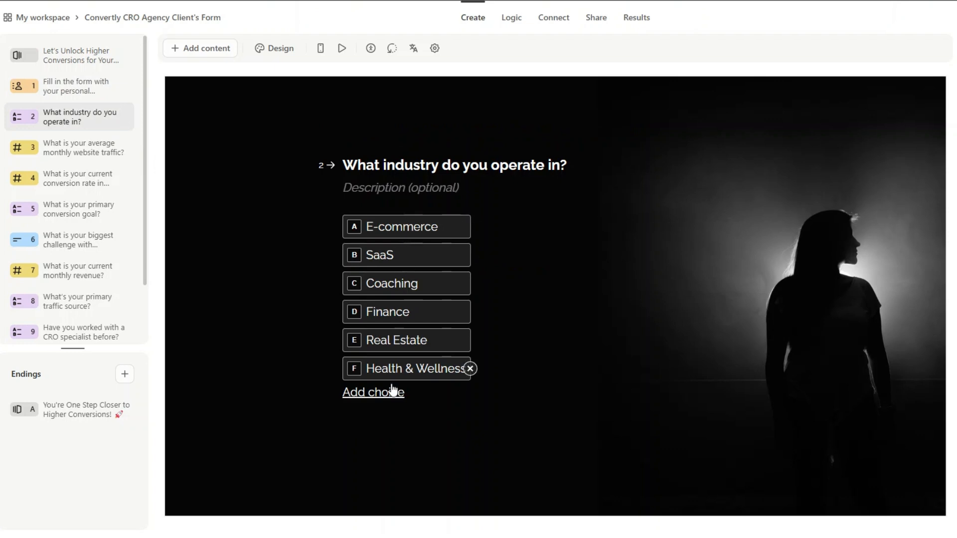
pyautogui.click(86, 146)
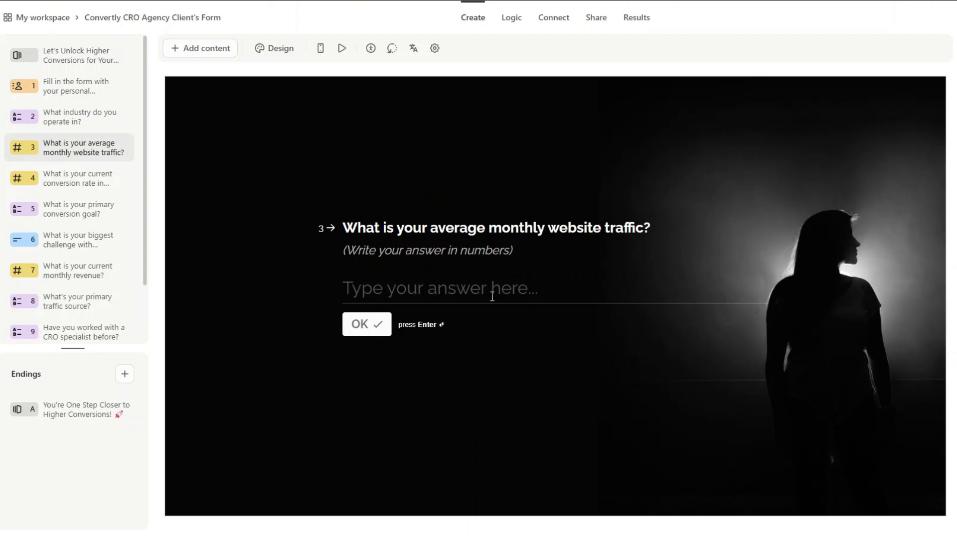
pyautogui.click(62, 182)
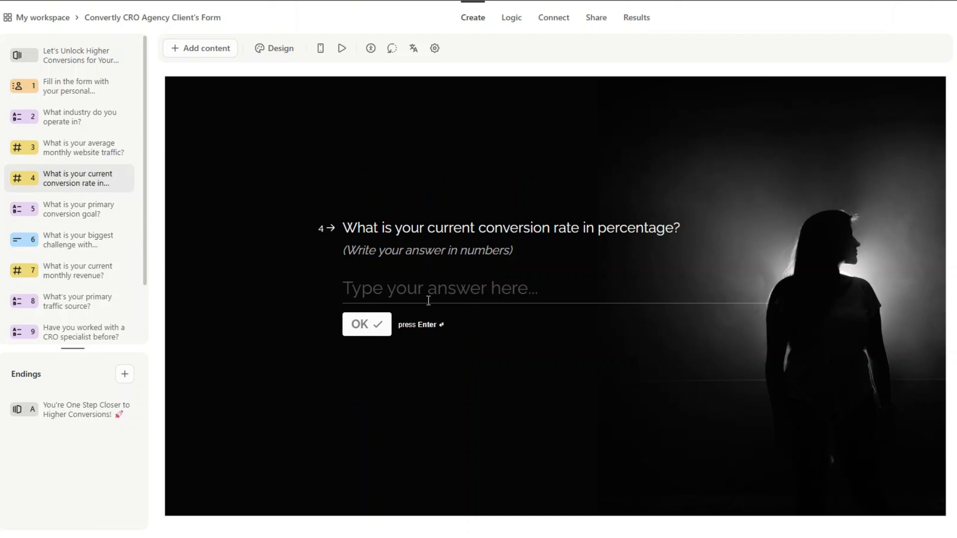
pyautogui.click(75, 210)
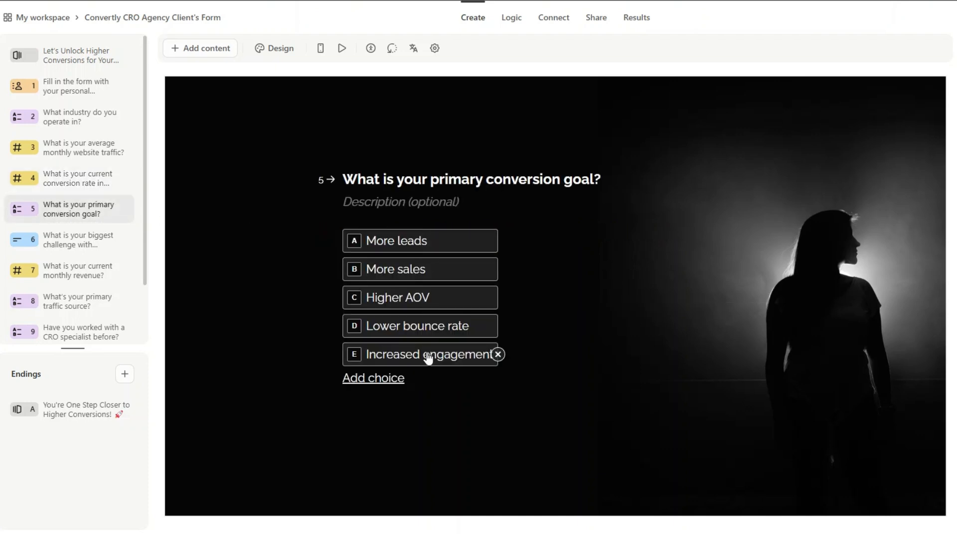
pyautogui.click(78, 241)
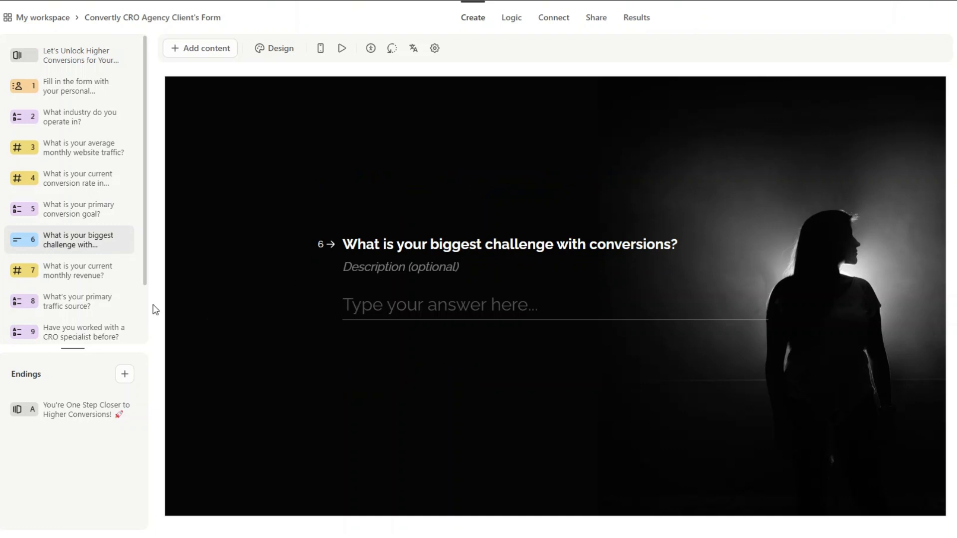
pyautogui.click(84, 274)
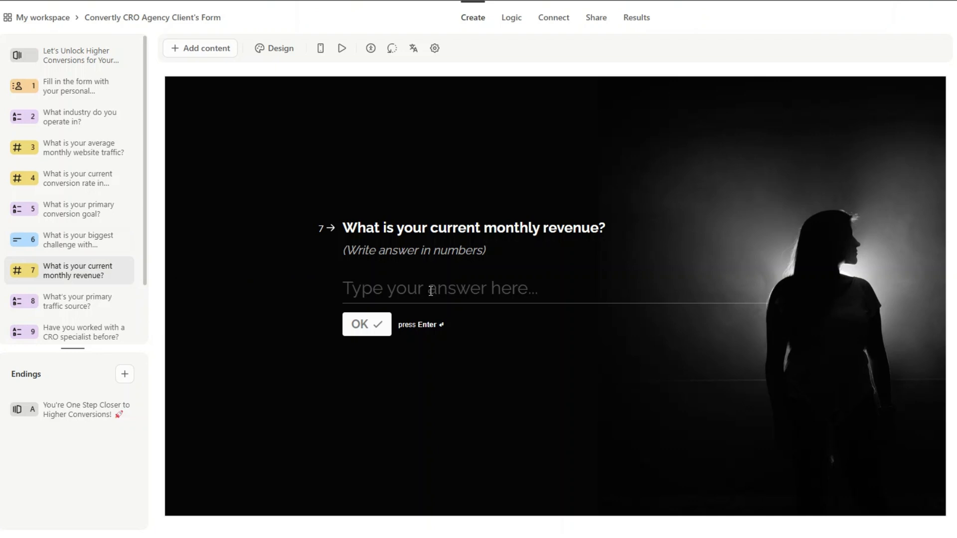
pyautogui.scroll(-2, 118, 215)
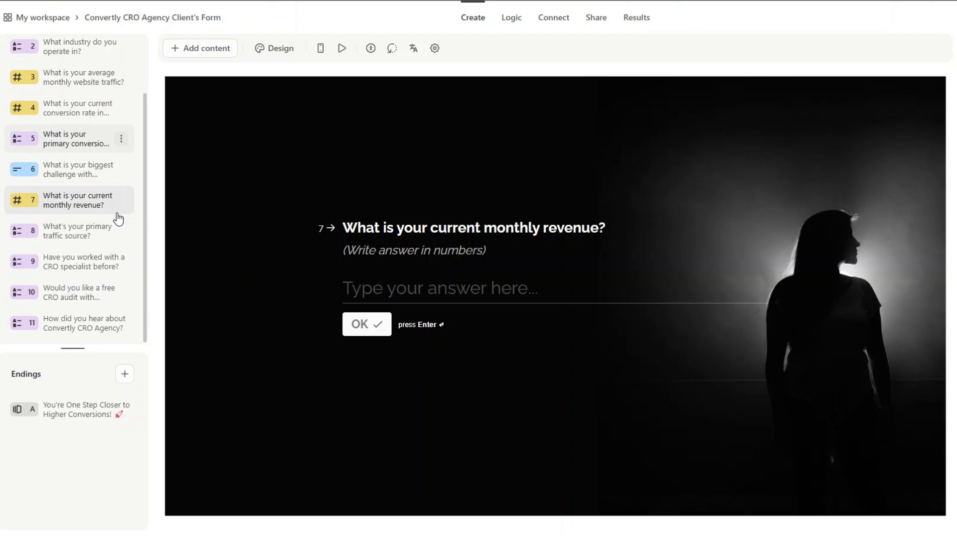
pyautogui.click(102, 245)
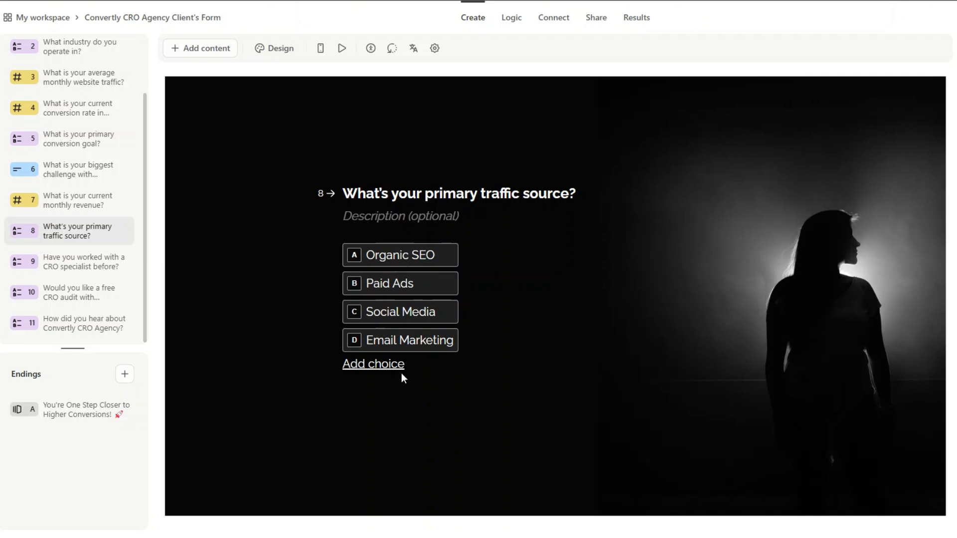
pyautogui.click(88, 272)
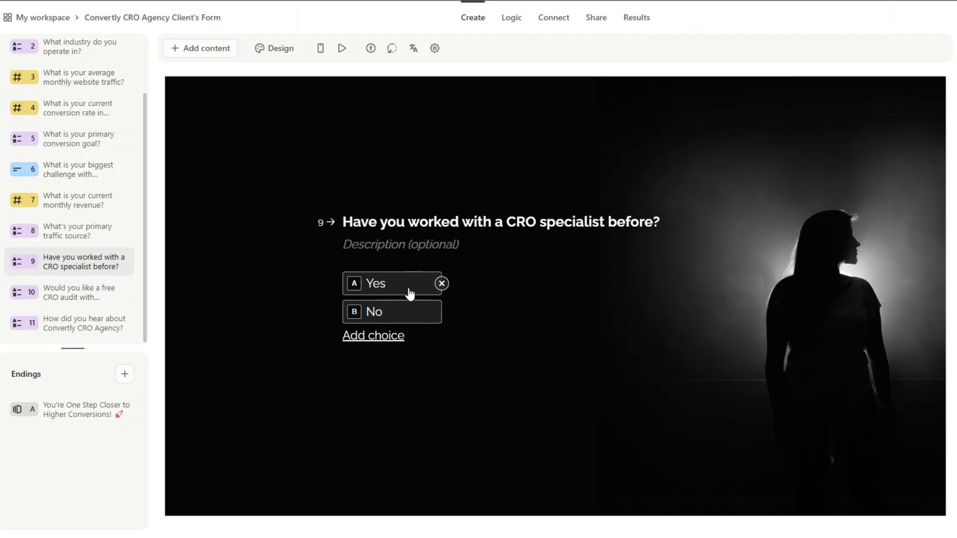
pyautogui.click(81, 294)
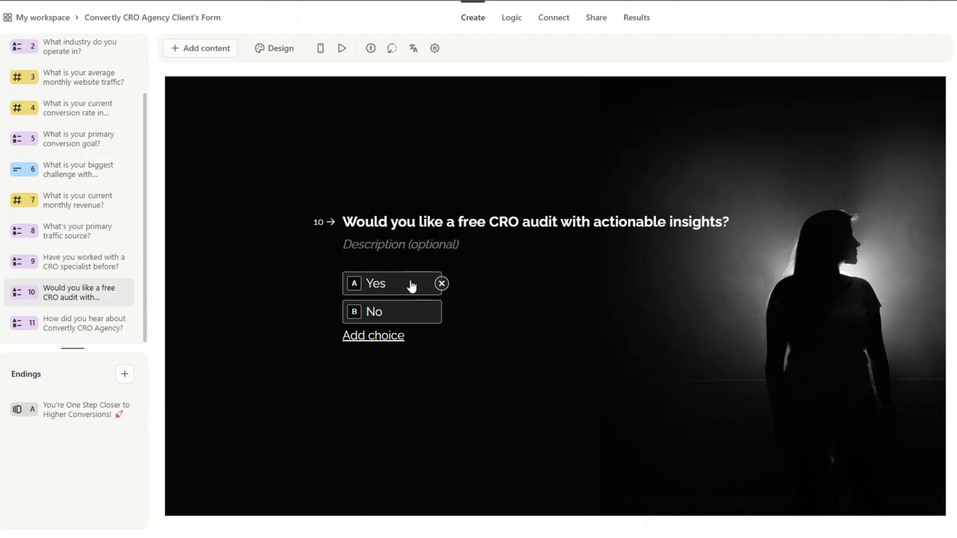
pyautogui.click(82, 325)
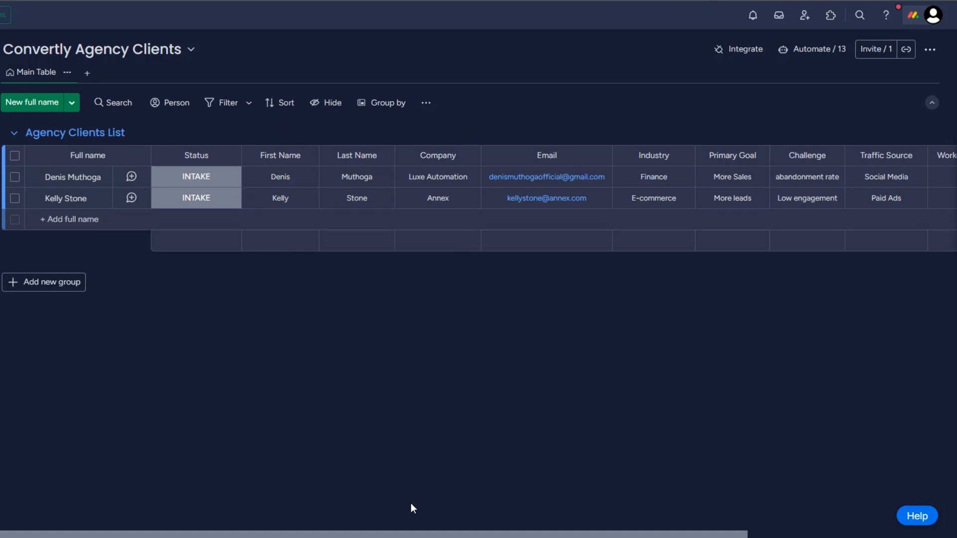
# Step: Scroll the Agency Clients List board right to view the remaining answer columns
pyautogui.hscroll(5, 411, 504)
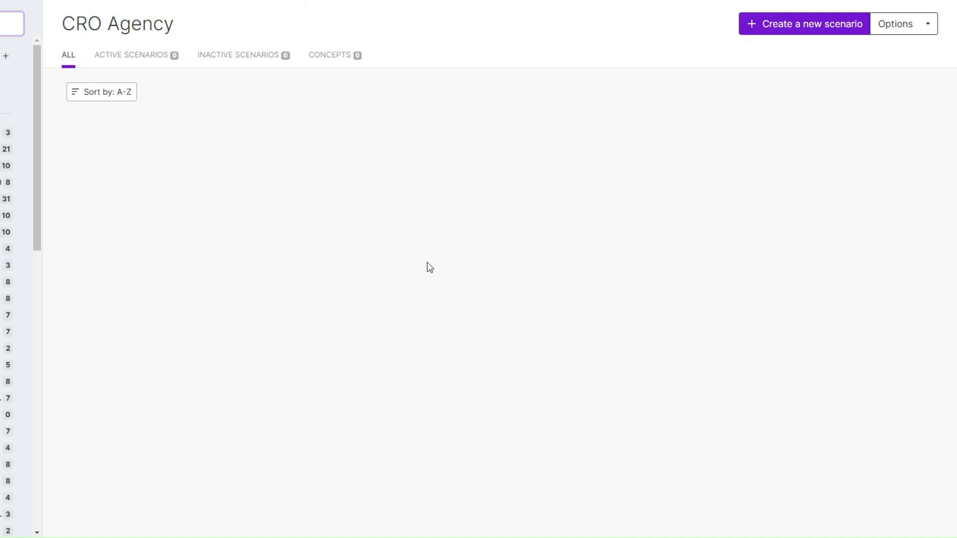
# Step: Create a new scenario whose first module is the Typeform Watch Responses trigger
pyautogui.click(796, 29)
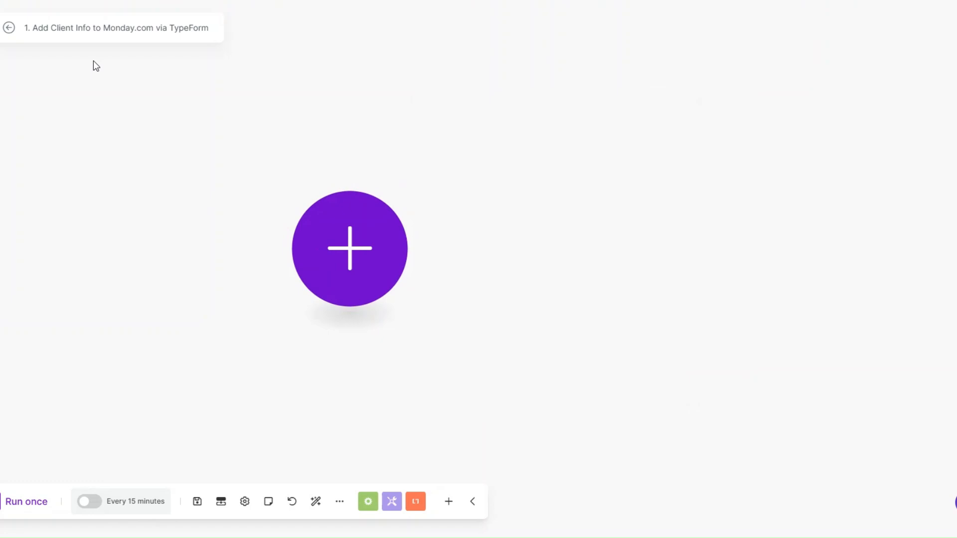
pyautogui.click(390, 260)
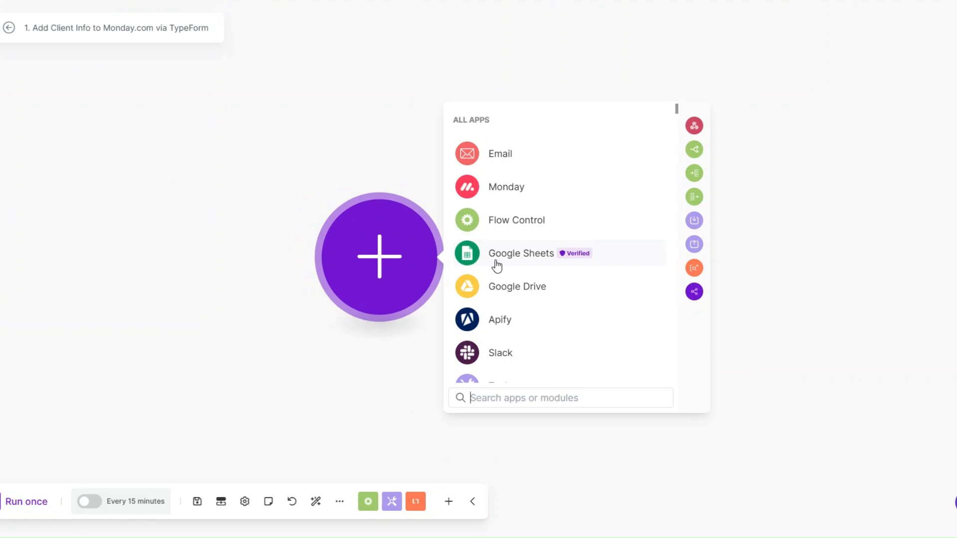
pyautogui.scroll(-9, 497, 266)
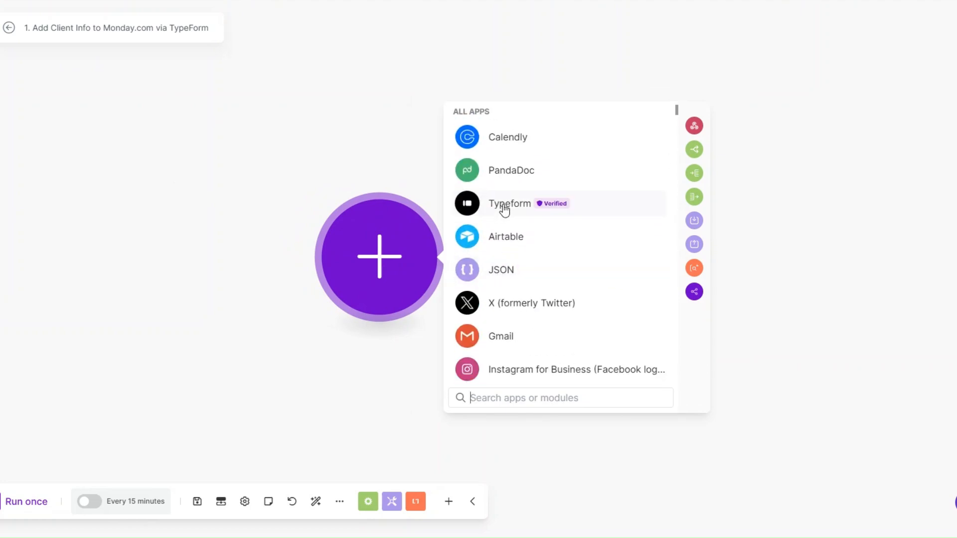
pyautogui.click(505, 208)
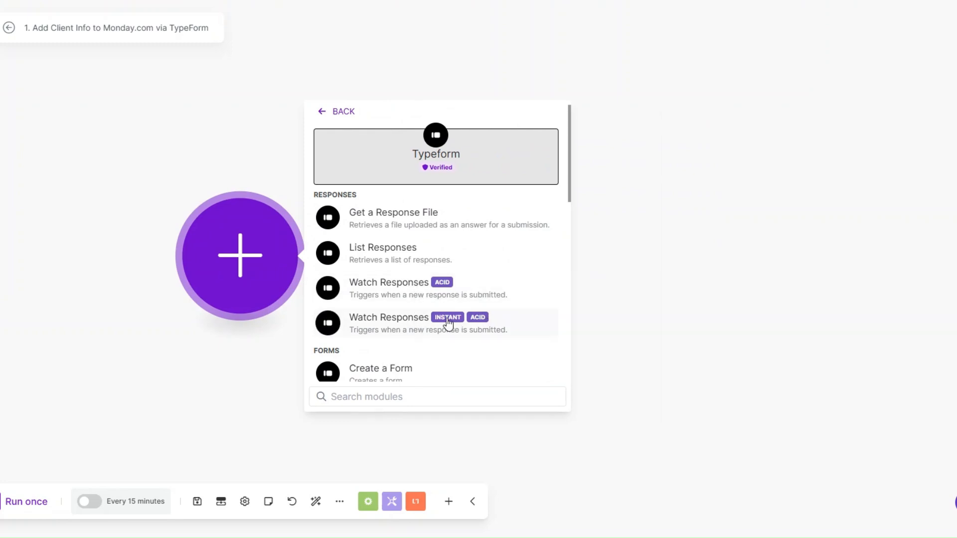
pyautogui.moveTo(270, 289); pyautogui.dragTo(272, 273)
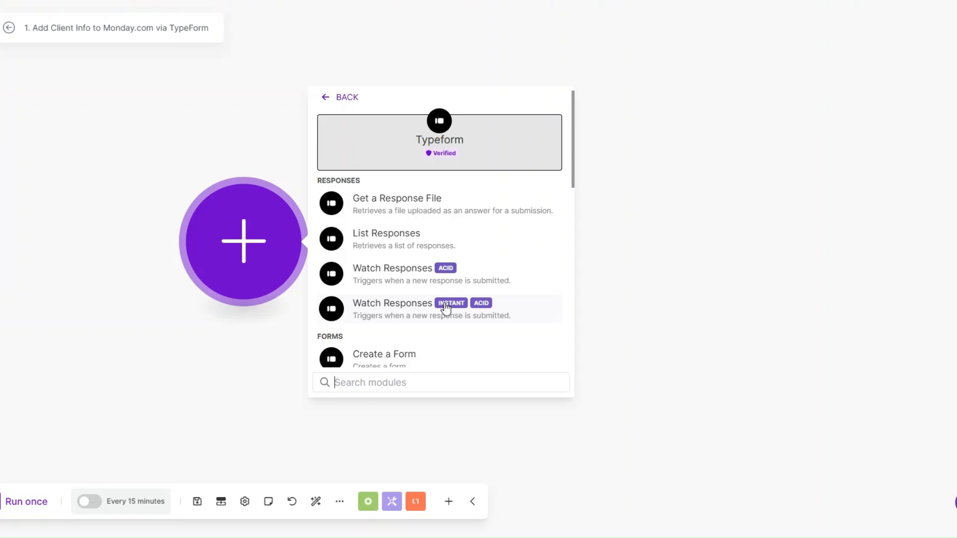
pyautogui.click(429, 274)
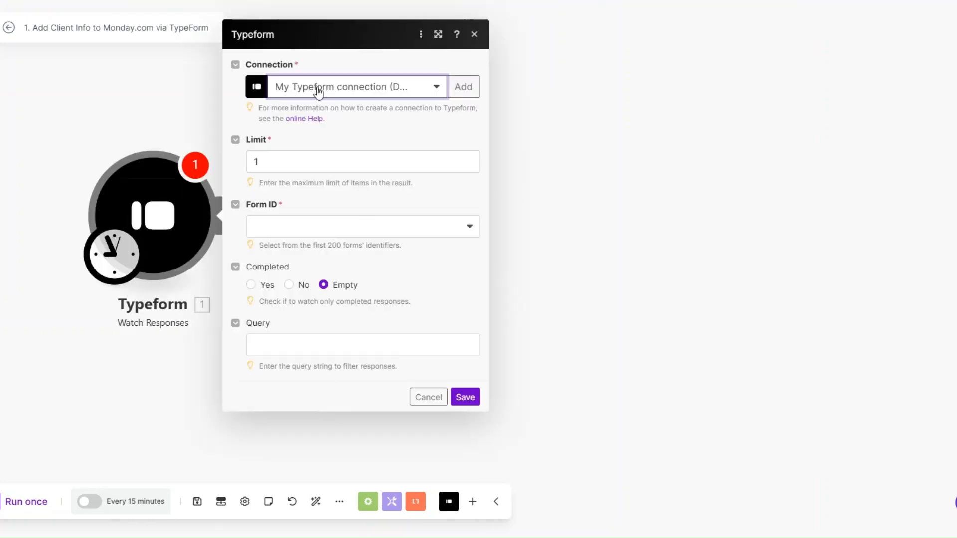
# Step: Set the trigger's Form ID to Convertly CRO Agency Client's Form, processing responses from now on
pyautogui.click(467, 91)
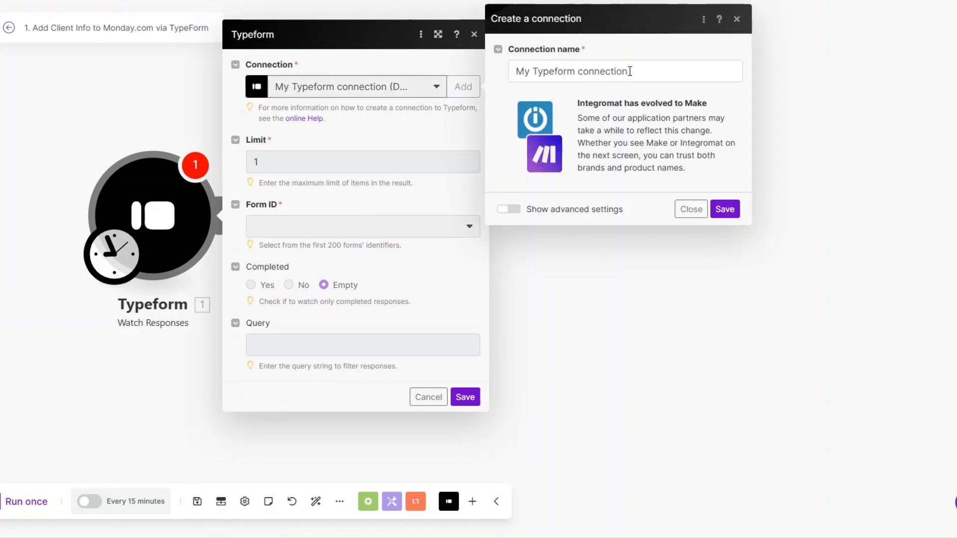
pyautogui.moveTo(629, 72); pyautogui.dragTo(516, 74)
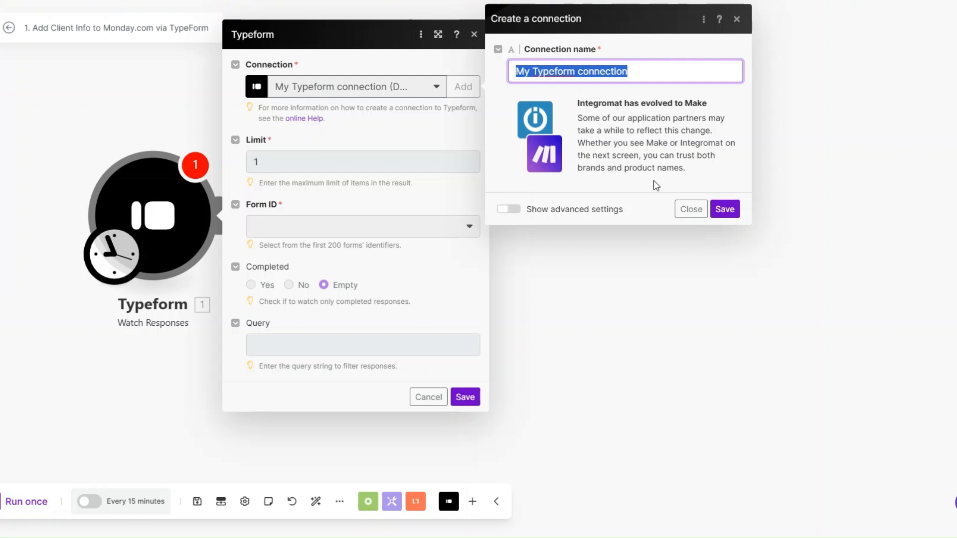
pyautogui.click(691, 209)
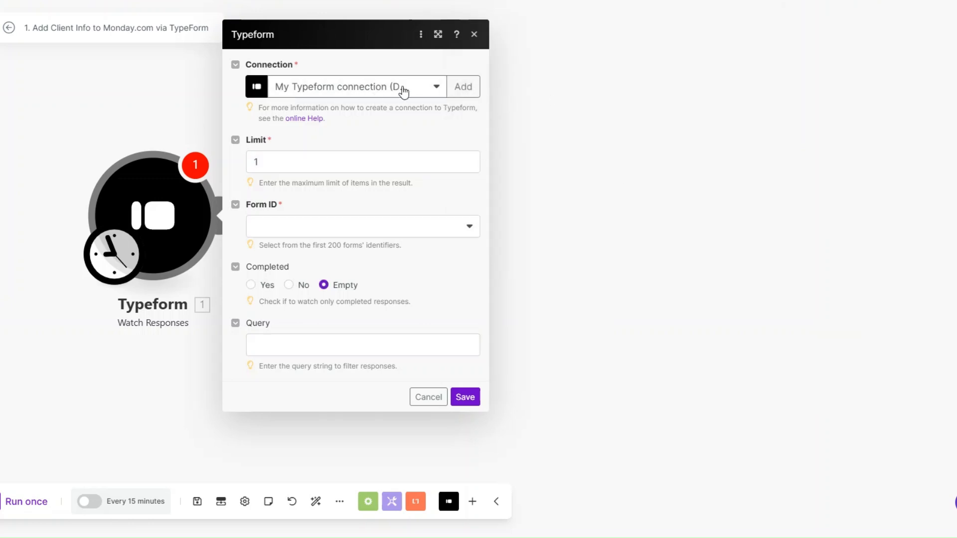
pyautogui.click(330, 236)
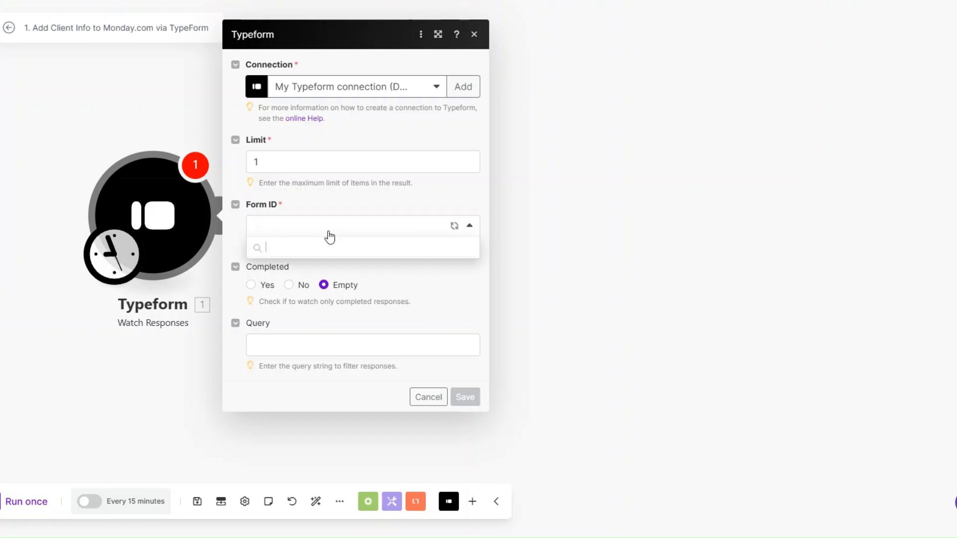
pyautogui.click(327, 246)
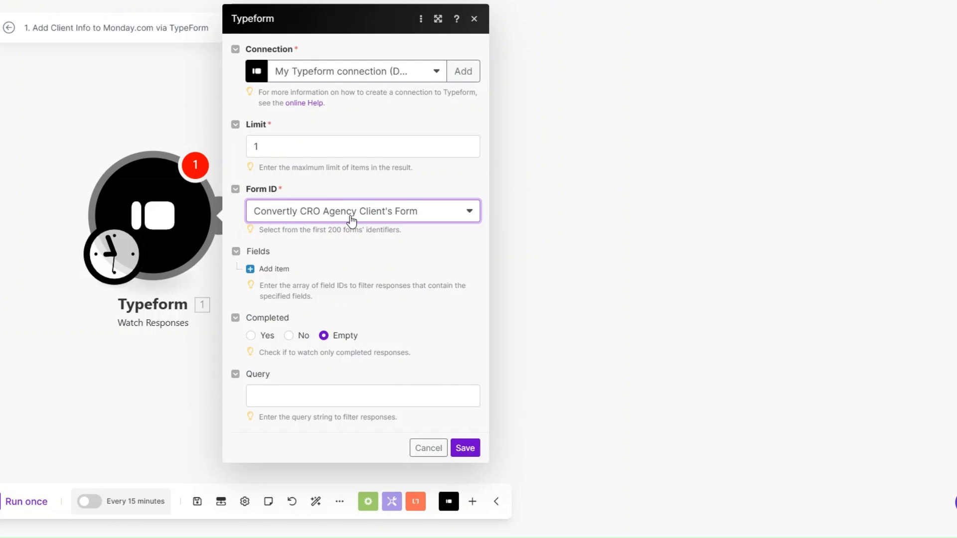
pyautogui.click(465, 448)
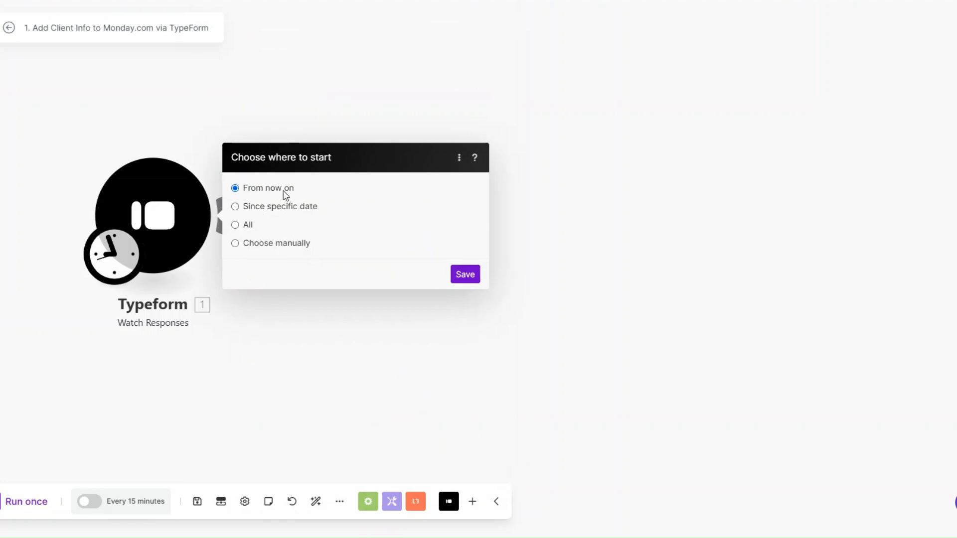
pyautogui.click(465, 274)
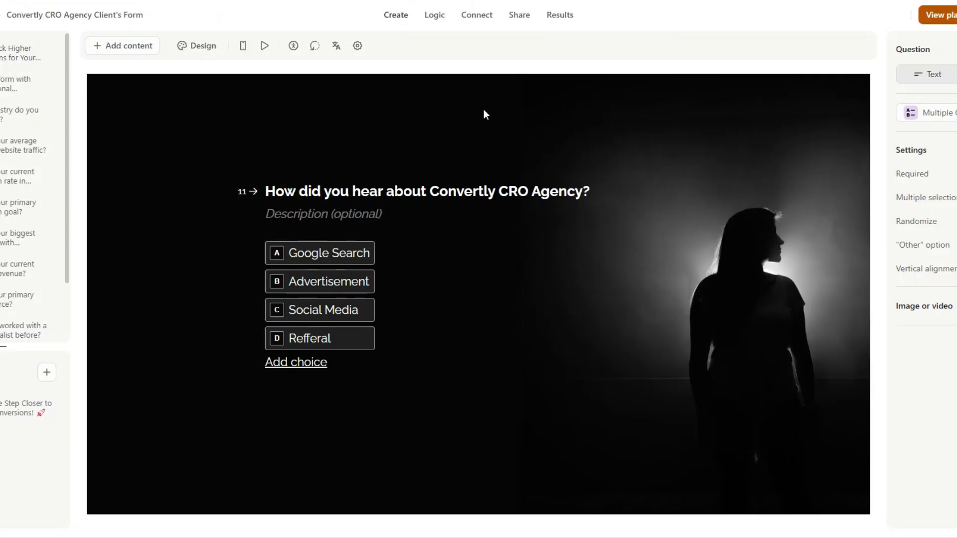
# Step: Preview the form from its sharing page and submit the contact details
pyautogui.click(518, 15)
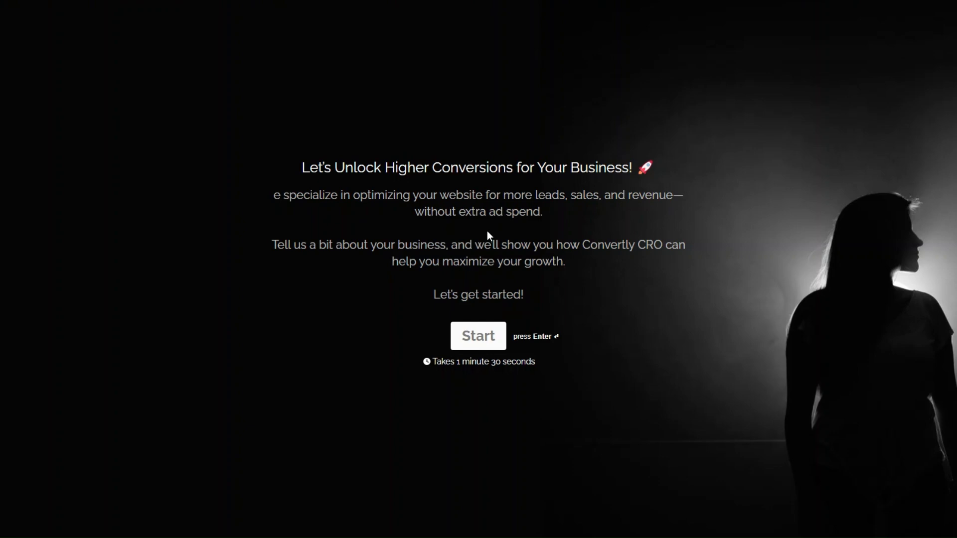
pyautogui.click(483, 330)
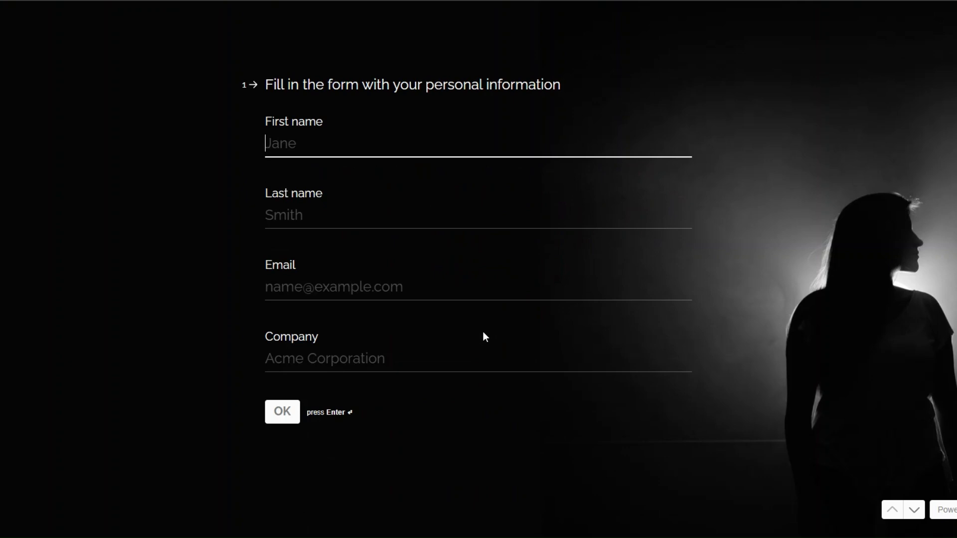
pyautogui.click(215, 151)
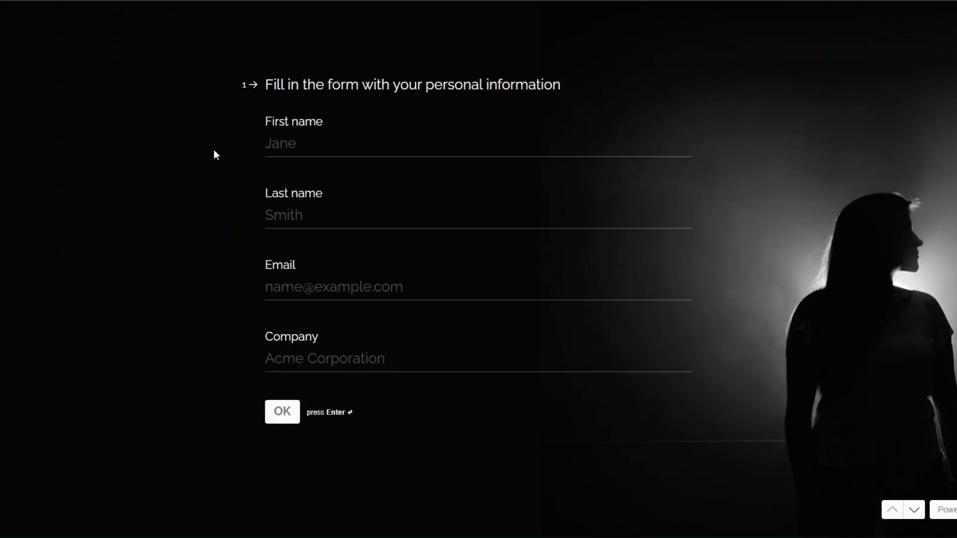
pyautogui.click(296, 155)
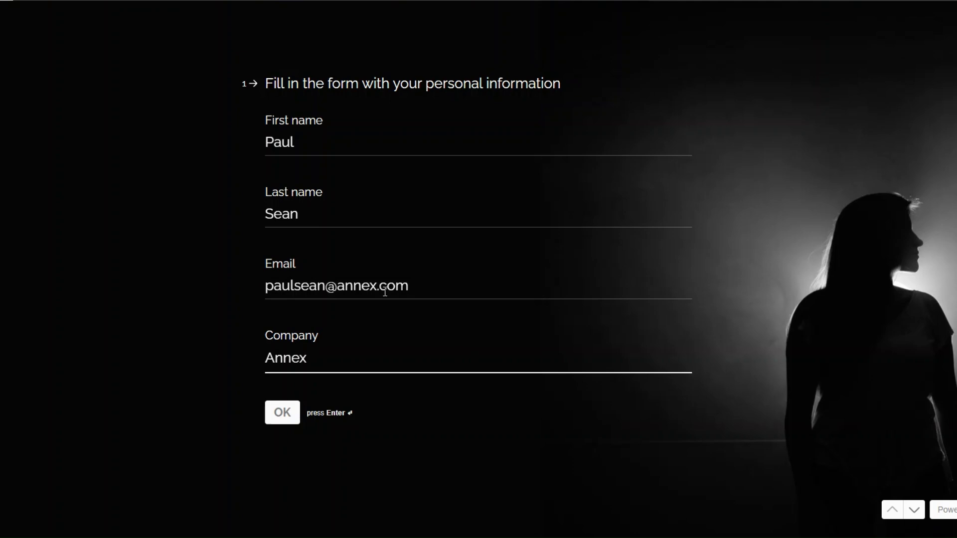
pyautogui.click(290, 418)
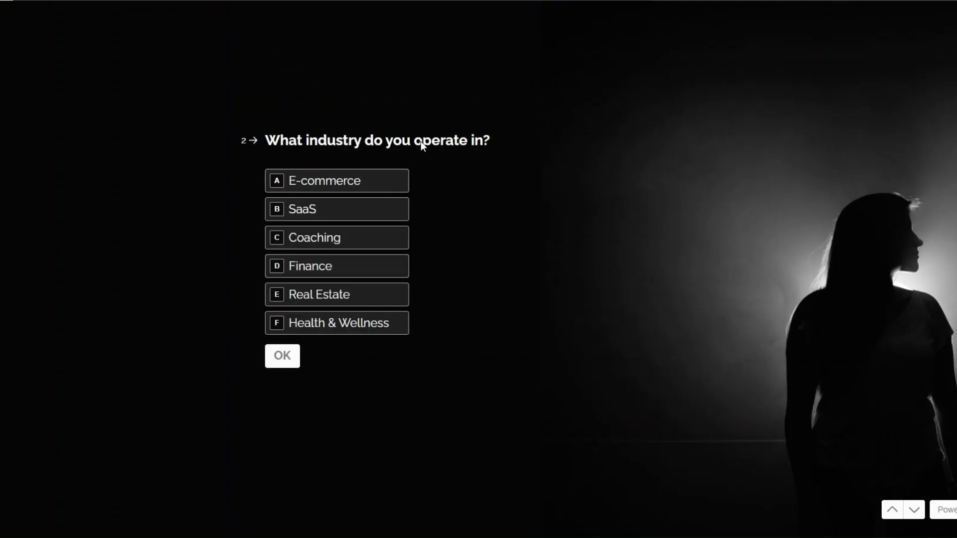
# Step: Answer Health & Wellness industry, 100000 monthly traffic and 7 conversion rate
pyautogui.click(321, 323)
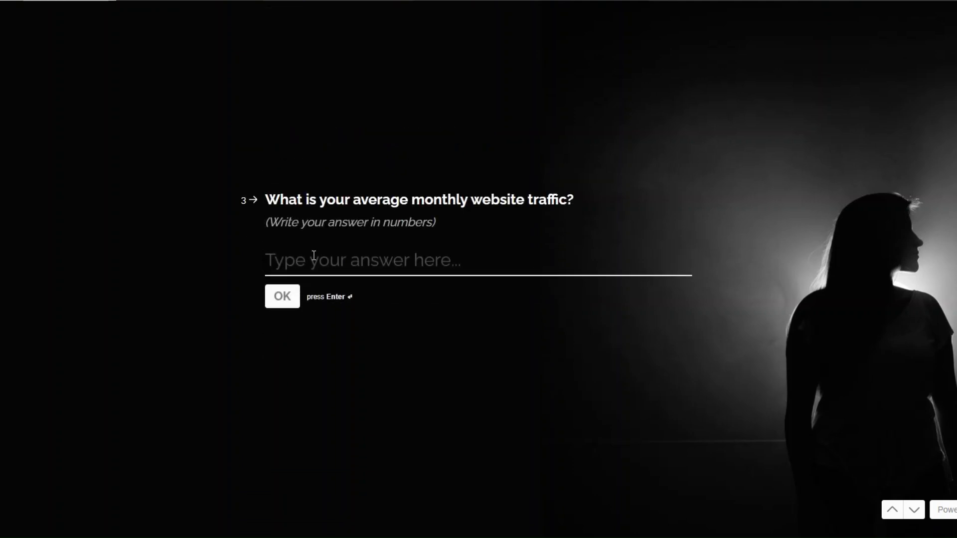
pyautogui.write('100000')
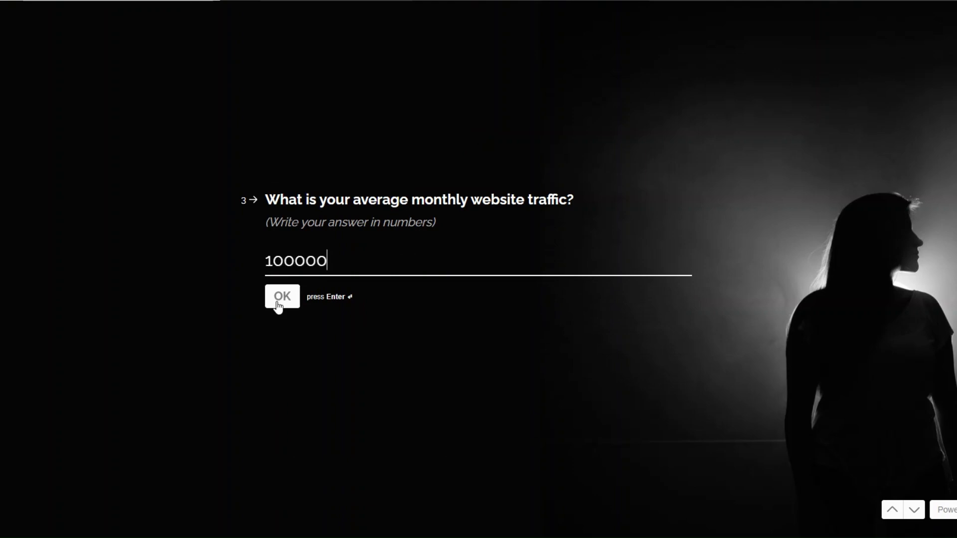
pyautogui.click(277, 303)
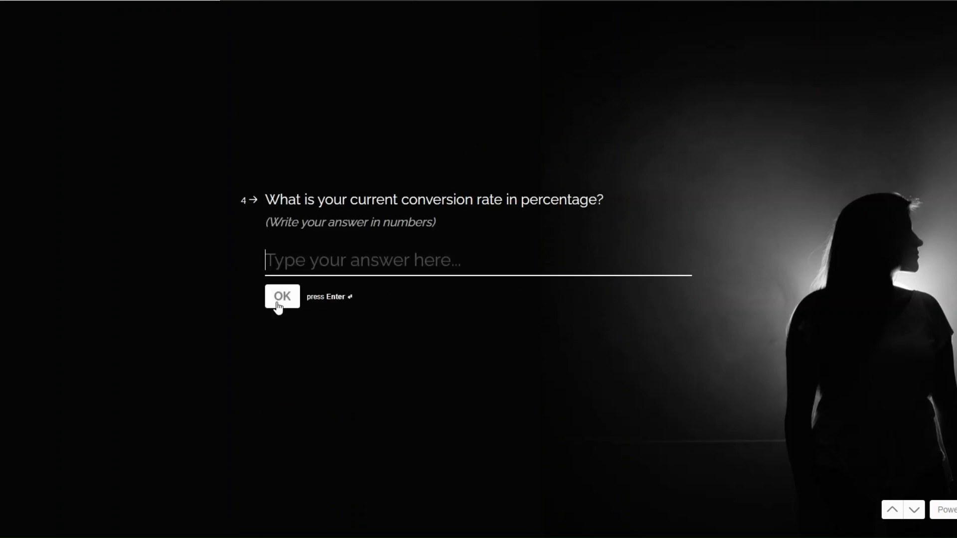
pyautogui.write('7')
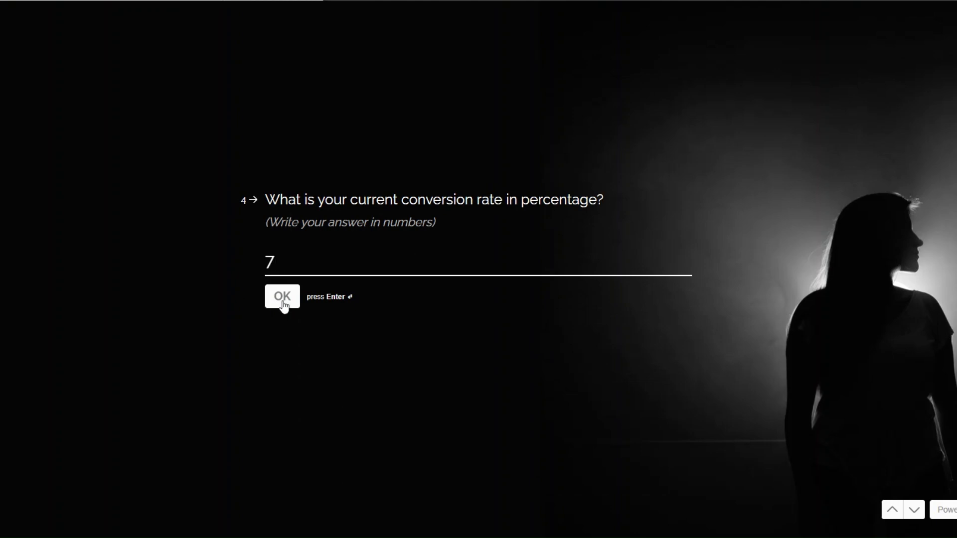
pyautogui.click(279, 304)
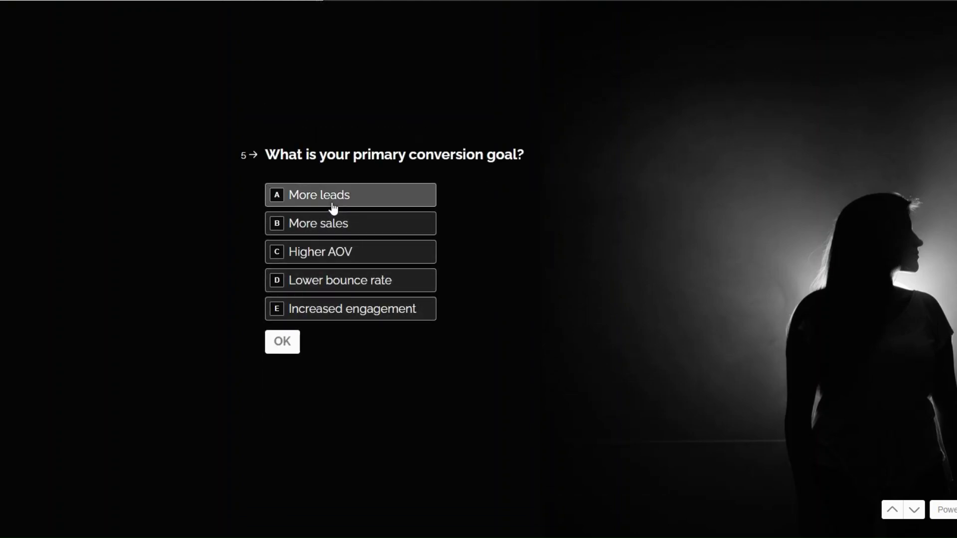
# Step: Answer More sales as goal, High bounce rate as challenge, 150000 monthly revenue
pyautogui.click(337, 235)
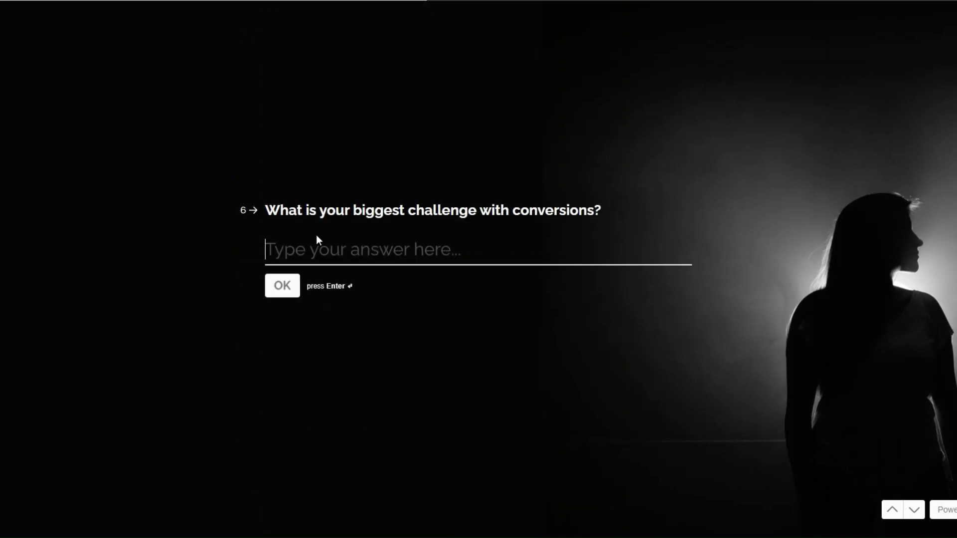
pyautogui.write('High bounce rate')
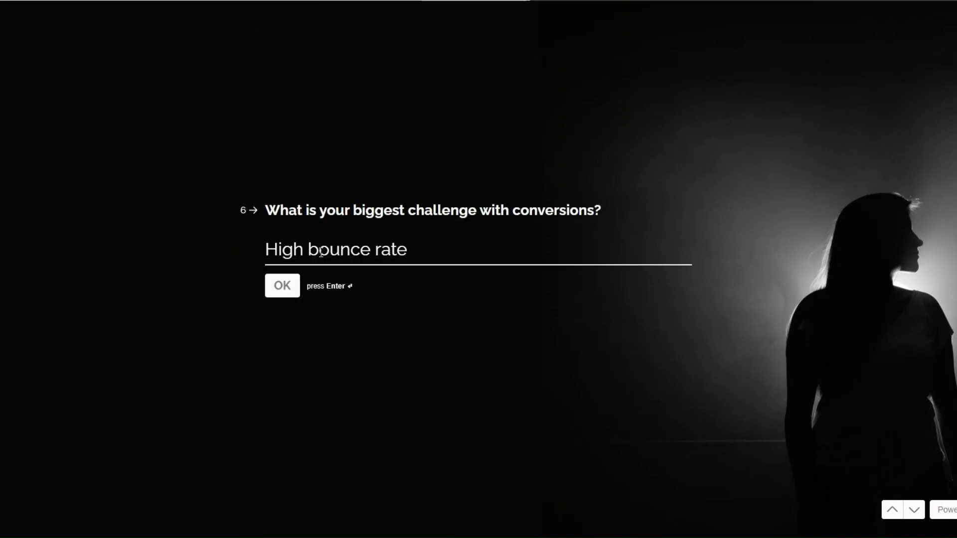
pyautogui.click(283, 285)
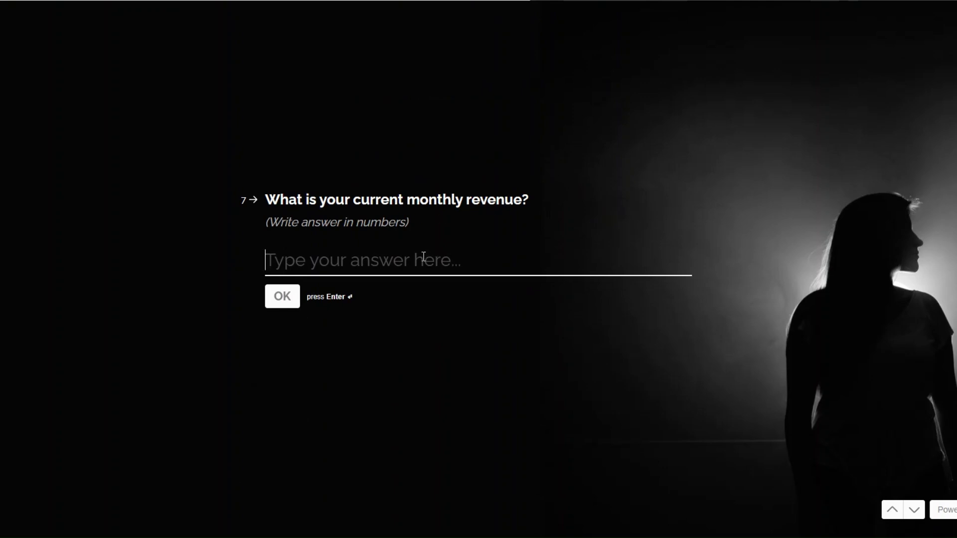
pyautogui.write('150000')
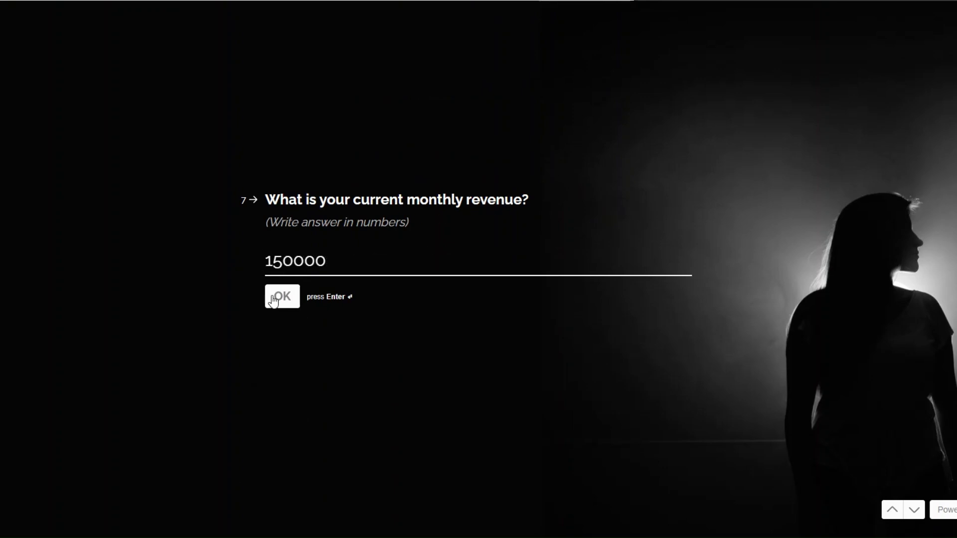
pyautogui.click(274, 301)
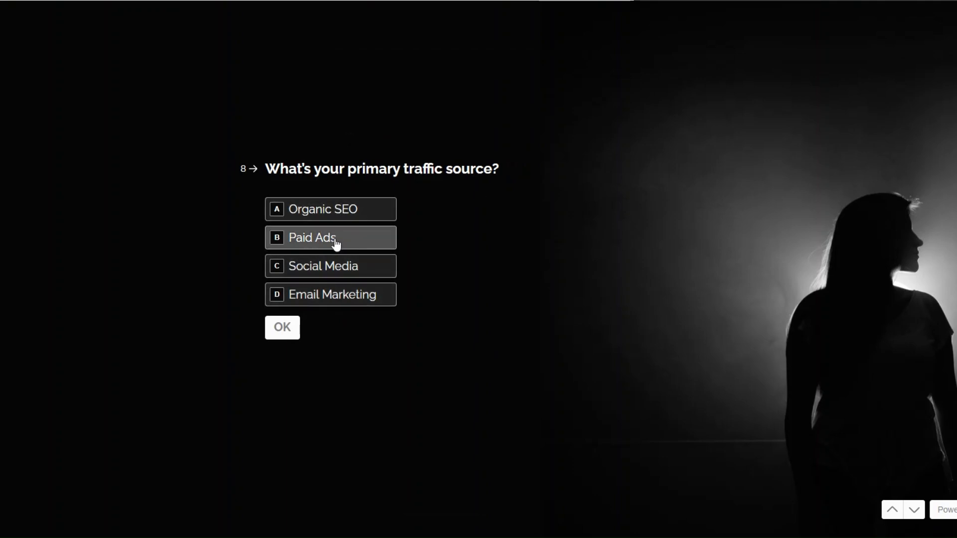
# Step: Answer Organic SEO, No, Yes, Google Search, and submit the survey
pyautogui.click(335, 213)
pyautogui.click(285, 327)
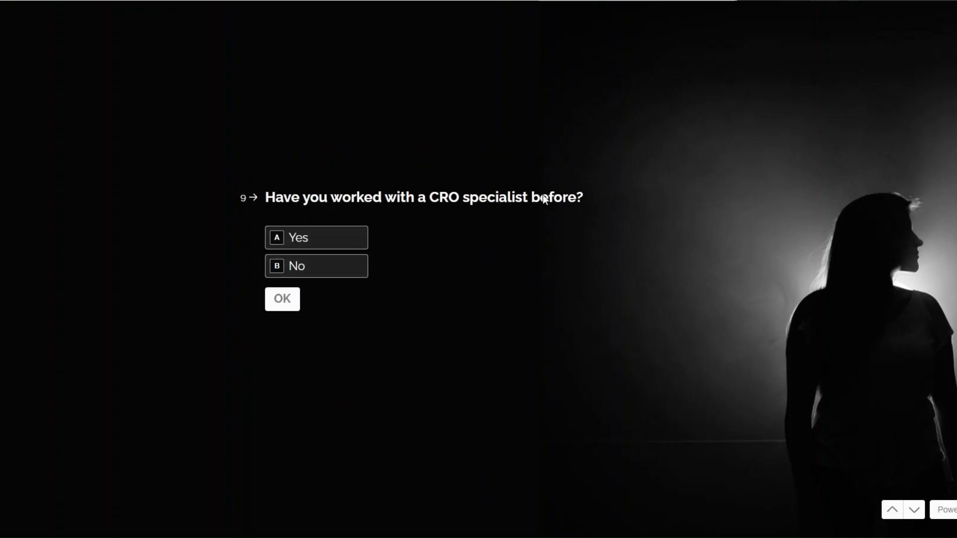
pyautogui.click(331, 267)
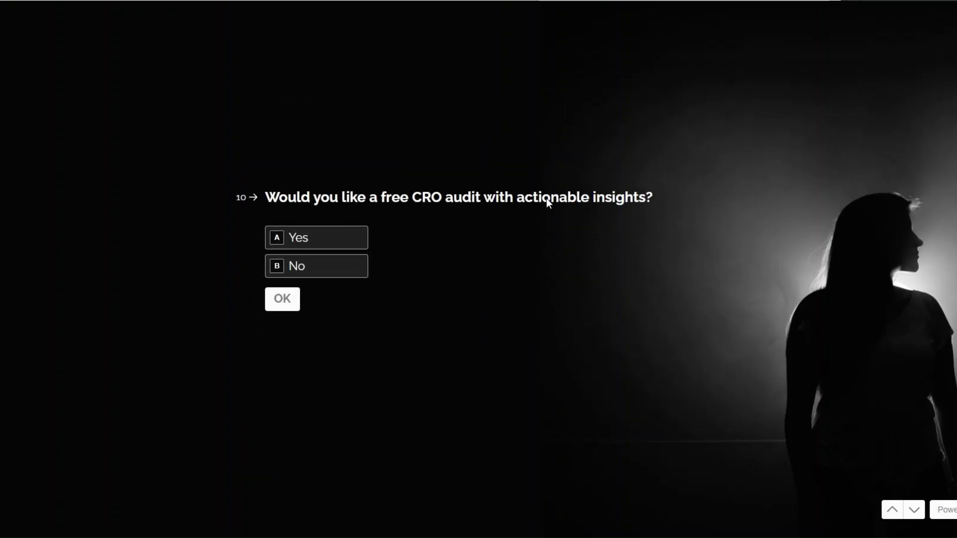
pyautogui.click(317, 240)
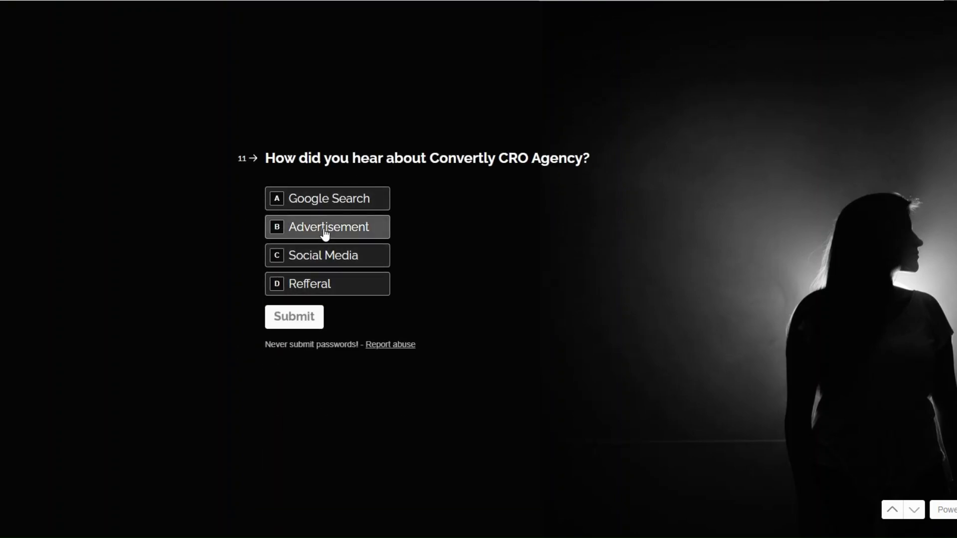
pyautogui.click(334, 206)
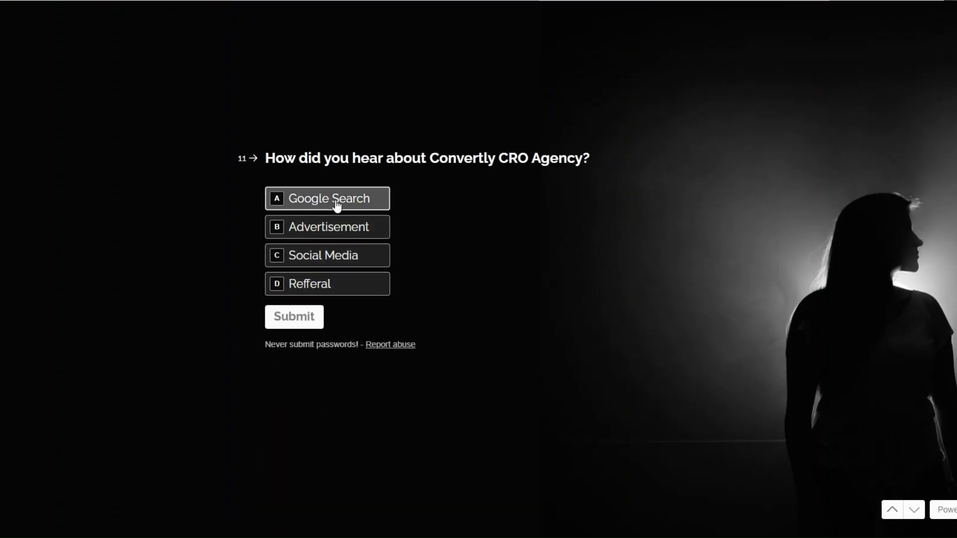
pyautogui.click(288, 325)
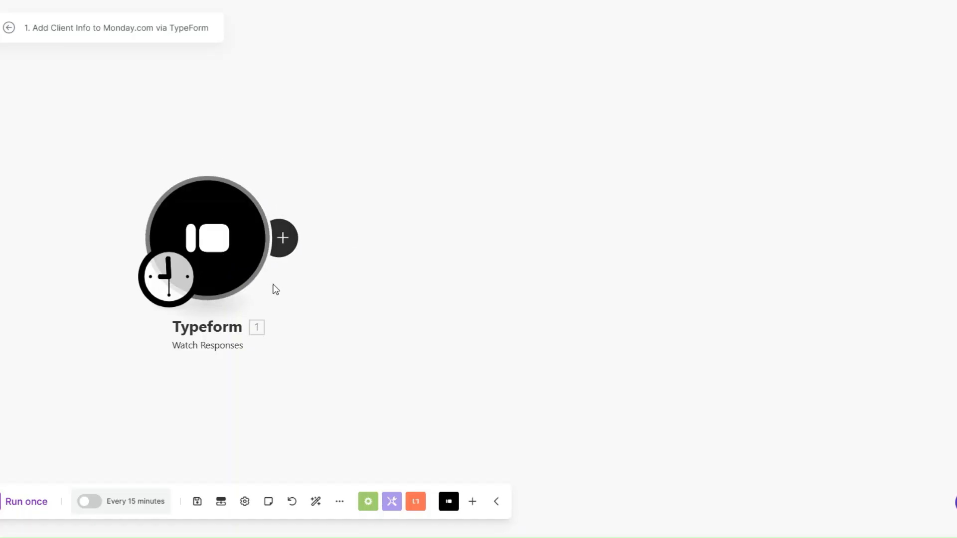
pyautogui.rightClick(227, 256)
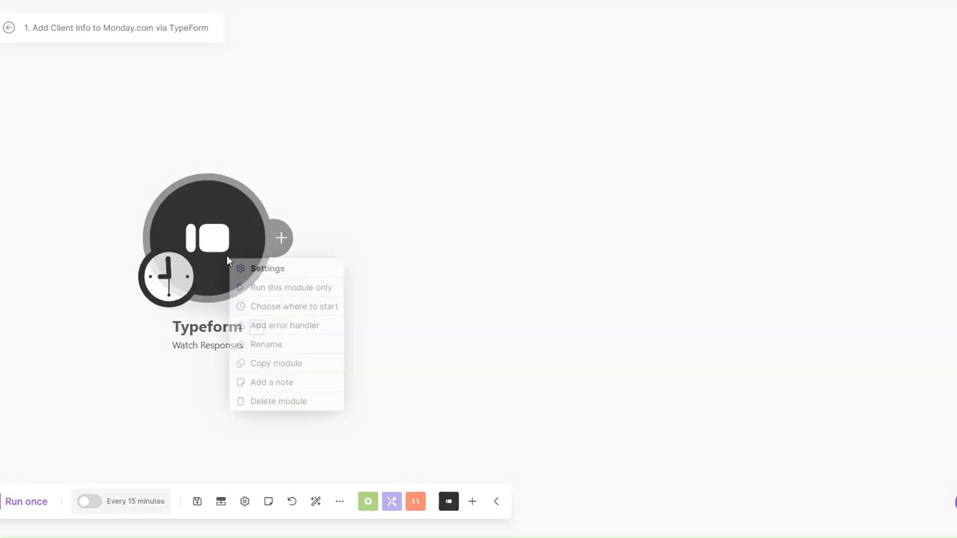
# Step: Run only the Typeform module and inspect the bundle's Mappable Answers
pyautogui.click(261, 293)
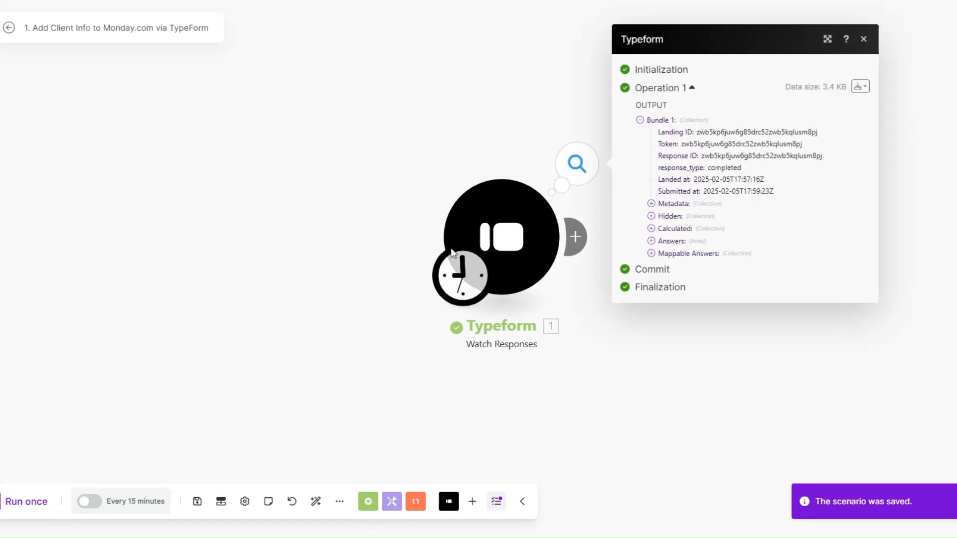
pyautogui.click(405, 263)
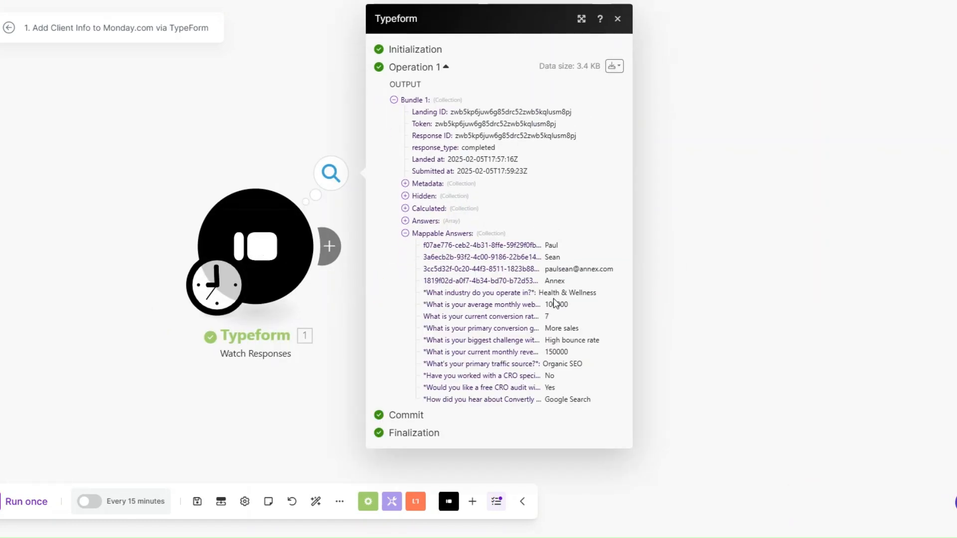
pyautogui.moveTo(549, 241); pyautogui.dragTo(596, 402)
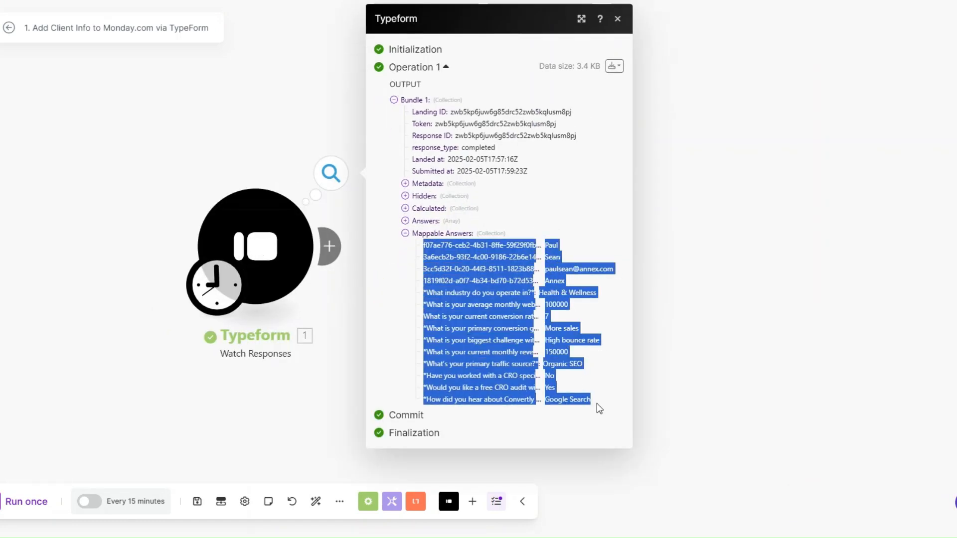
pyautogui.click(587, 371)
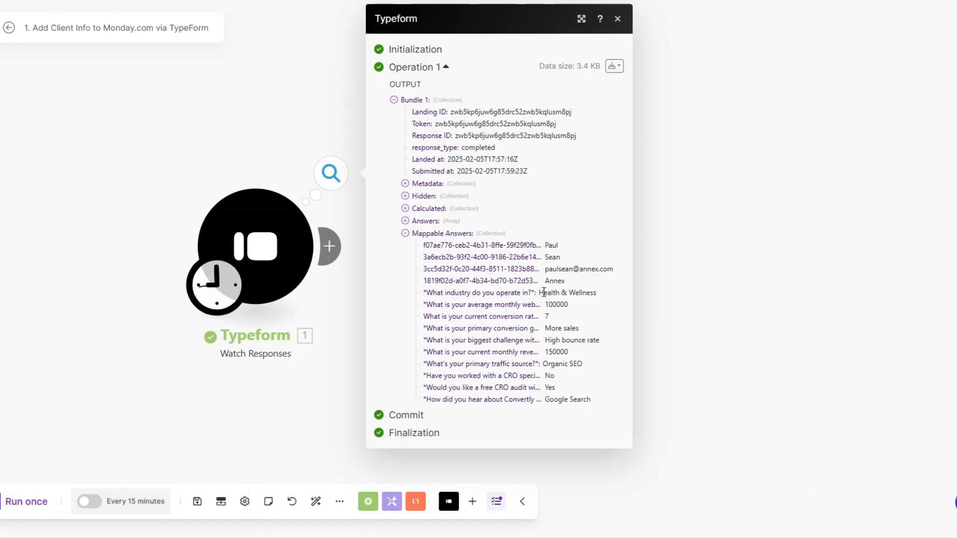
pyautogui.moveTo(544, 292)
pyautogui.mouseDown()
pyautogui.moveTo(599, 344)
pyautogui.moveTo(601, 402)
pyautogui.mouseUp()
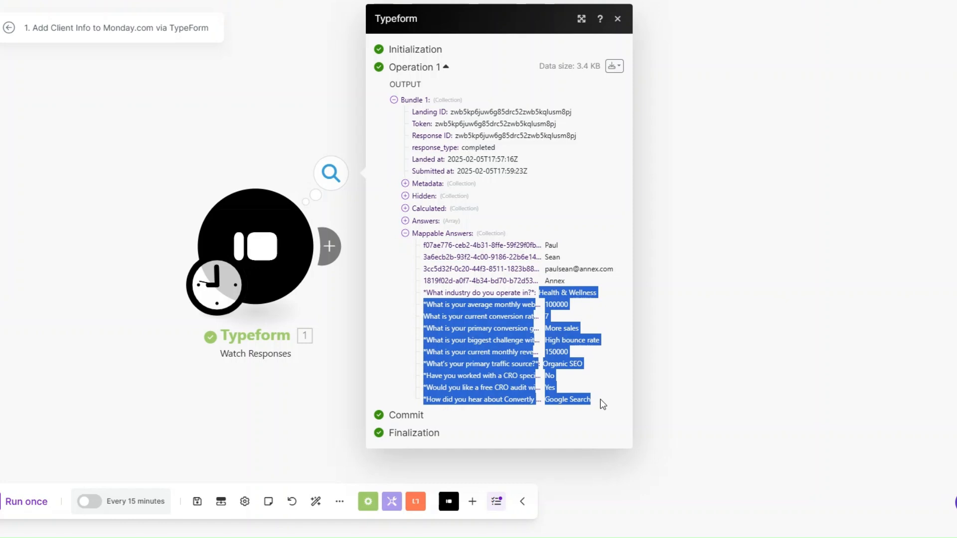
pyautogui.moveTo(544, 243); pyautogui.dragTo(599, 399)
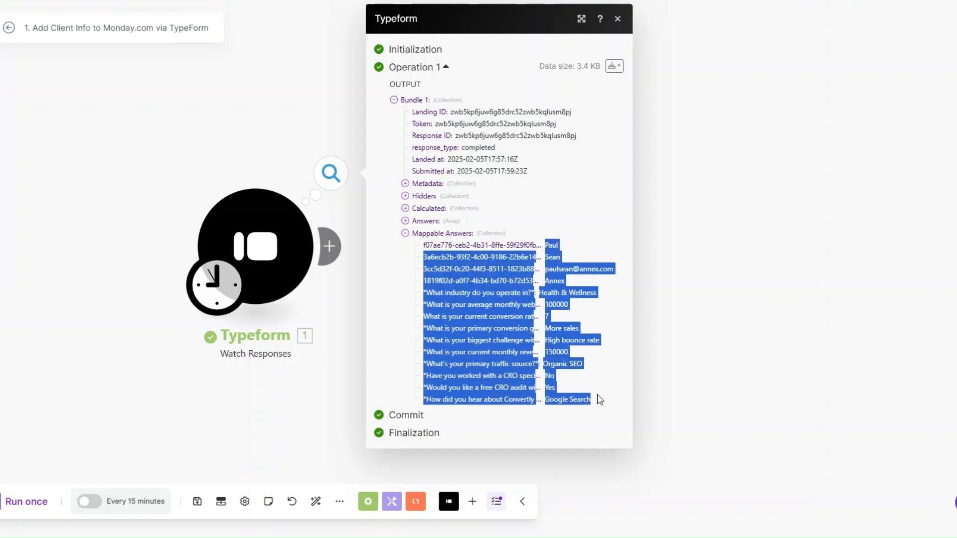
pyautogui.click(299, 354)
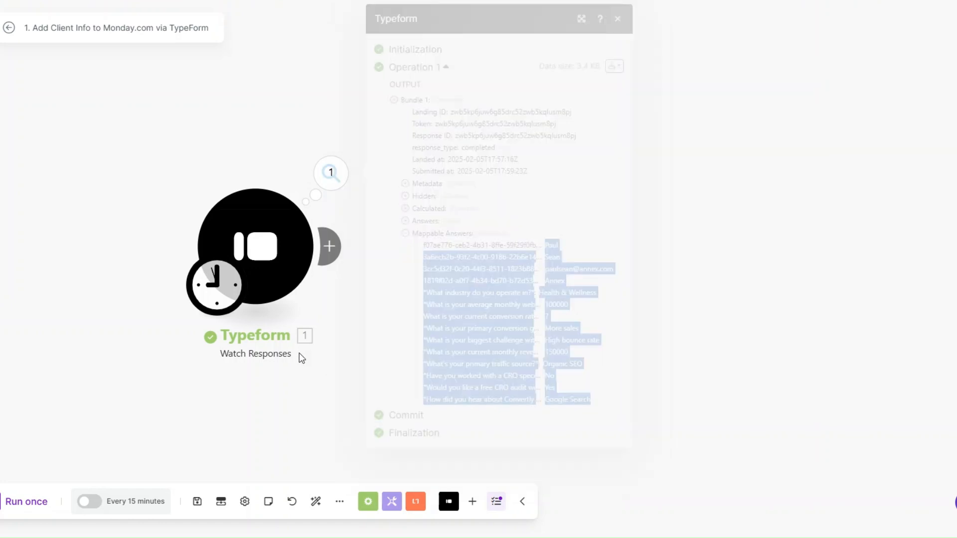
# Step: Insert a Tools Sleep module after the Typeform trigger, then add an empty module after it
pyautogui.click(217, 248)
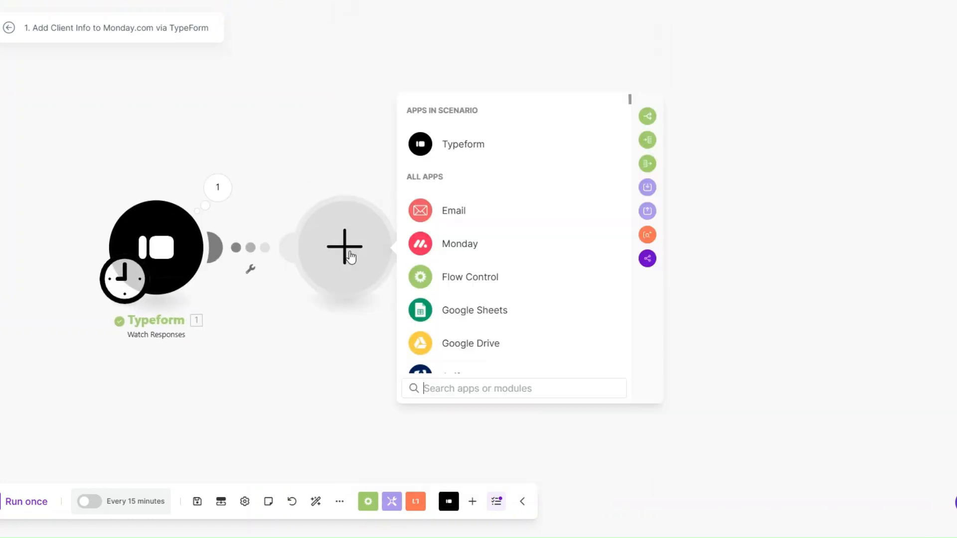
pyautogui.scroll(-3, 489, 264)
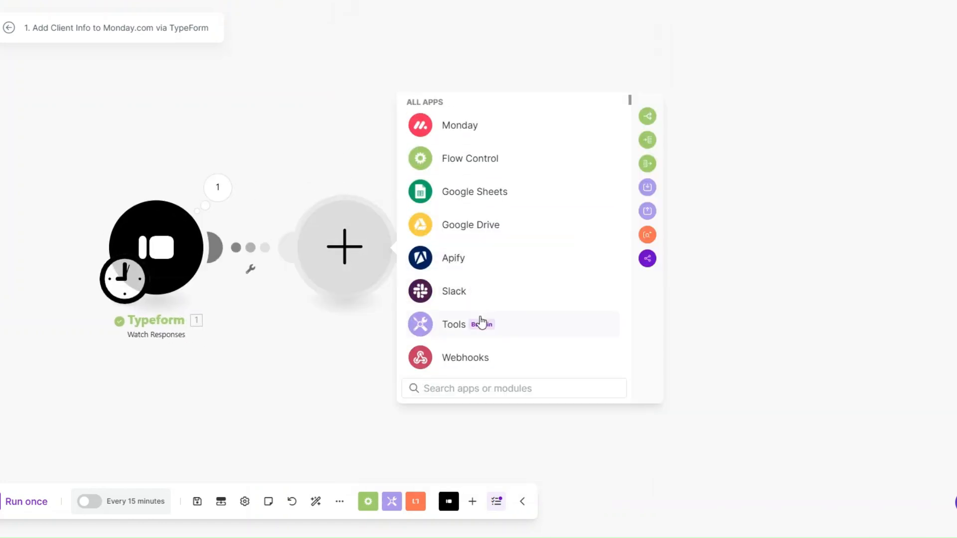
pyautogui.click(482, 323)
pyautogui.scroll(-2, 488, 274)
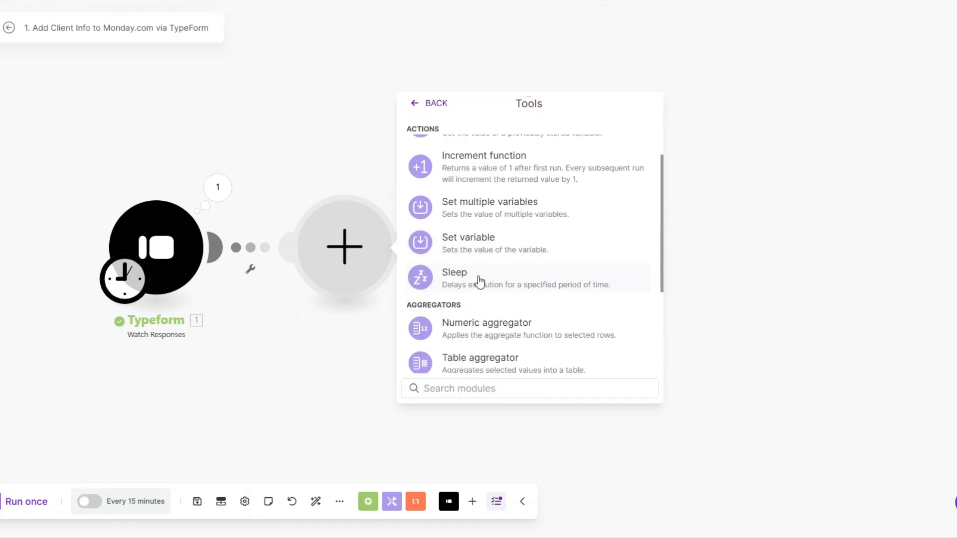
pyautogui.click(479, 282)
pyautogui.click(451, 233)
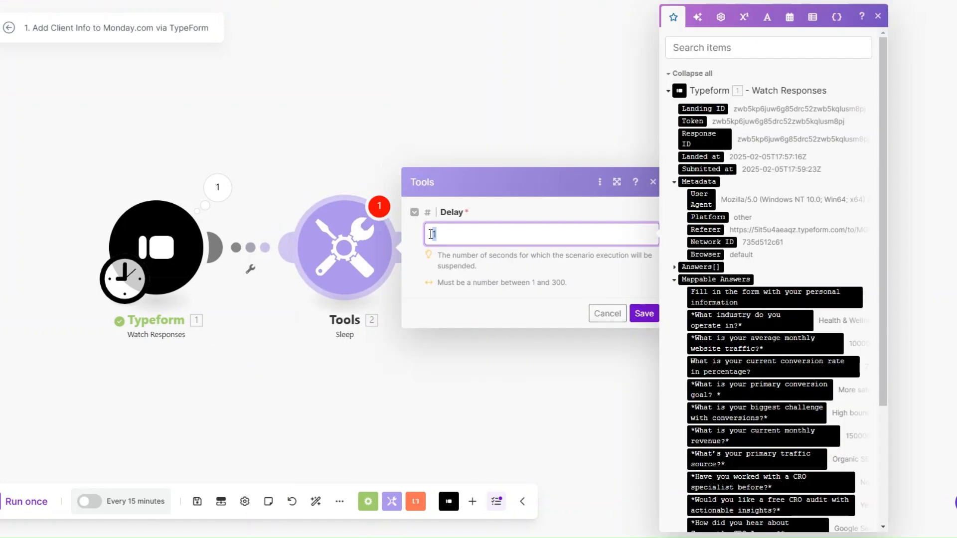
pyautogui.click(642, 315)
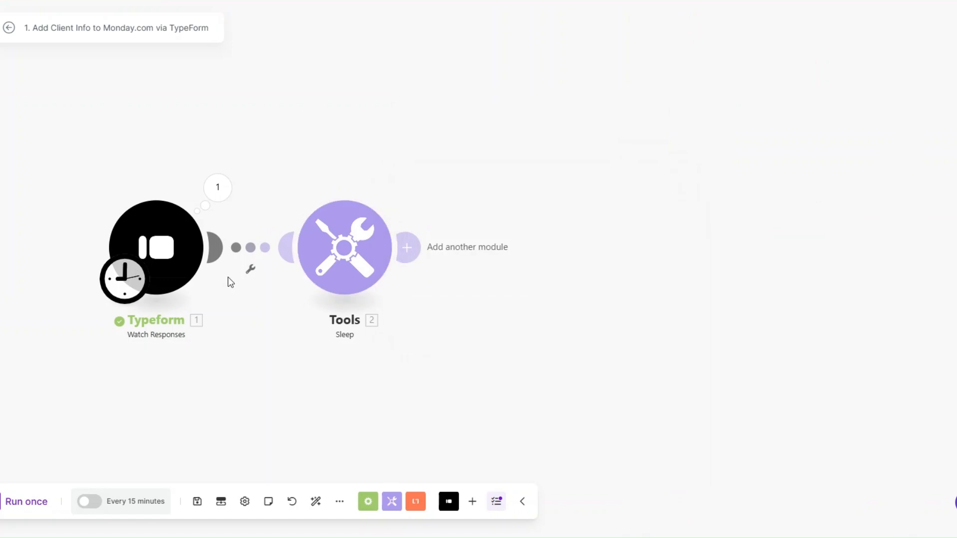
pyautogui.click(407, 247)
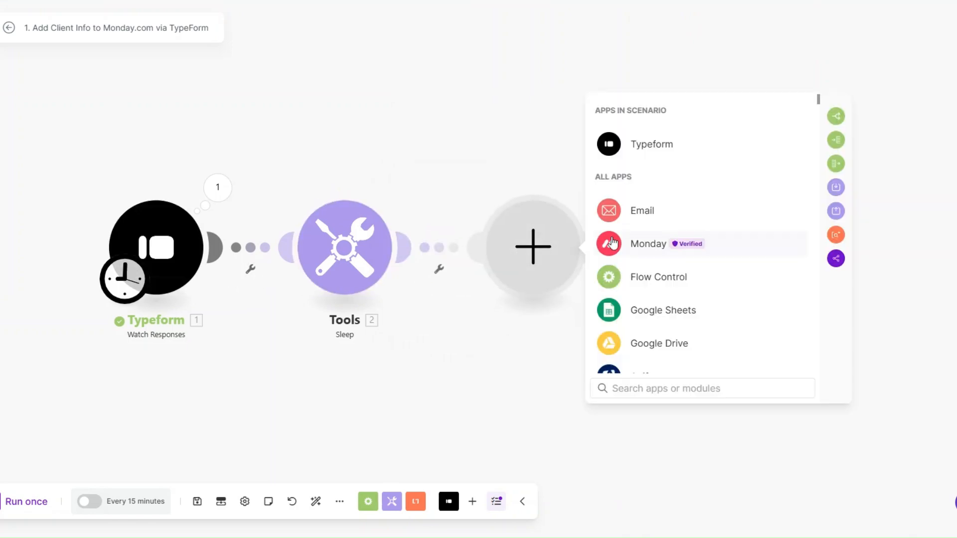
# Step: Add a Monday Create an Item module and start a new Monday connection's API key
pyautogui.click(636, 244)
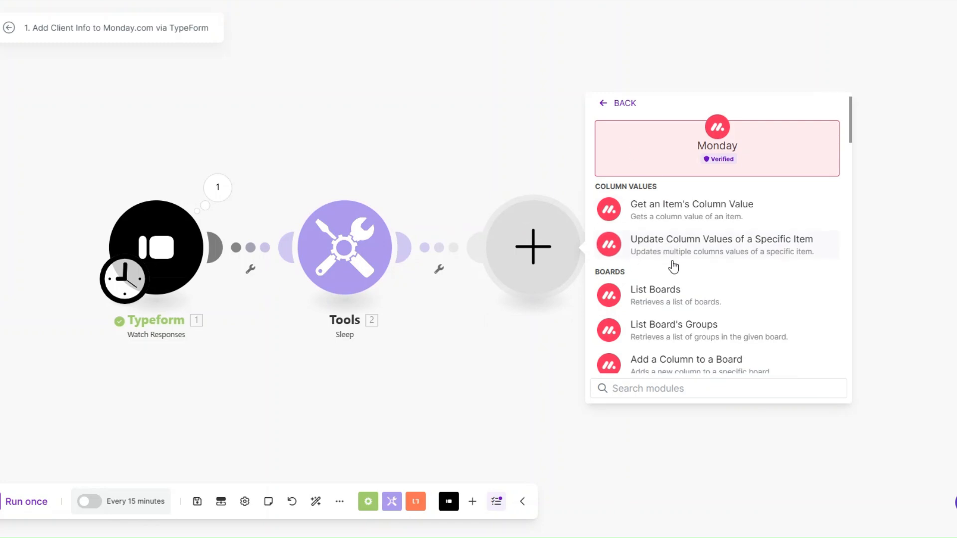
pyautogui.scroll(-2, 668, 261)
pyautogui.write('crea')
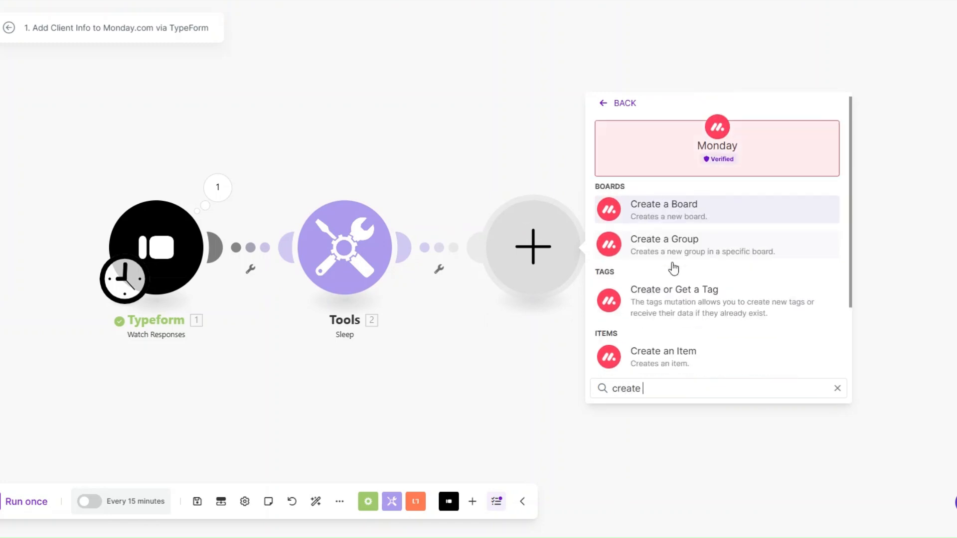
pyautogui.write('te')
pyautogui.click(692, 349)
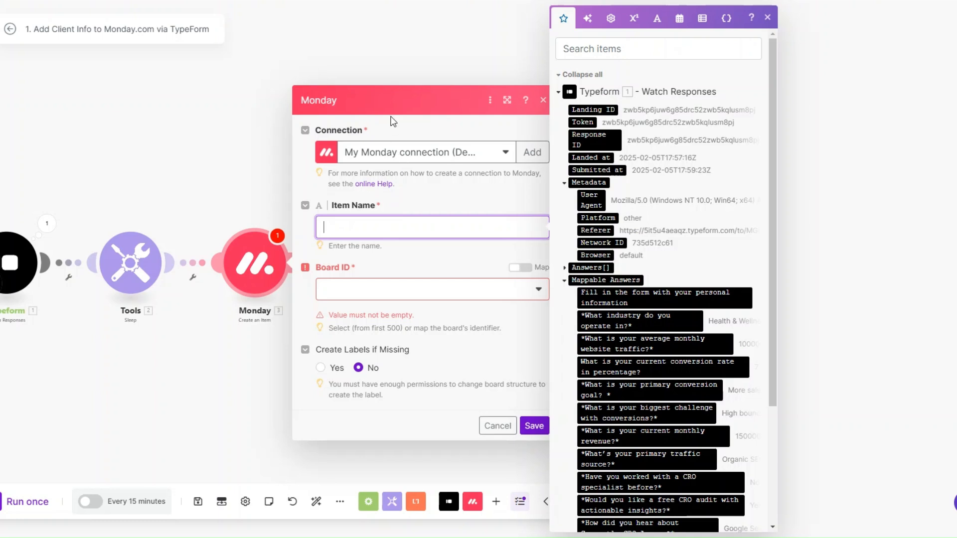
pyautogui.click(531, 152)
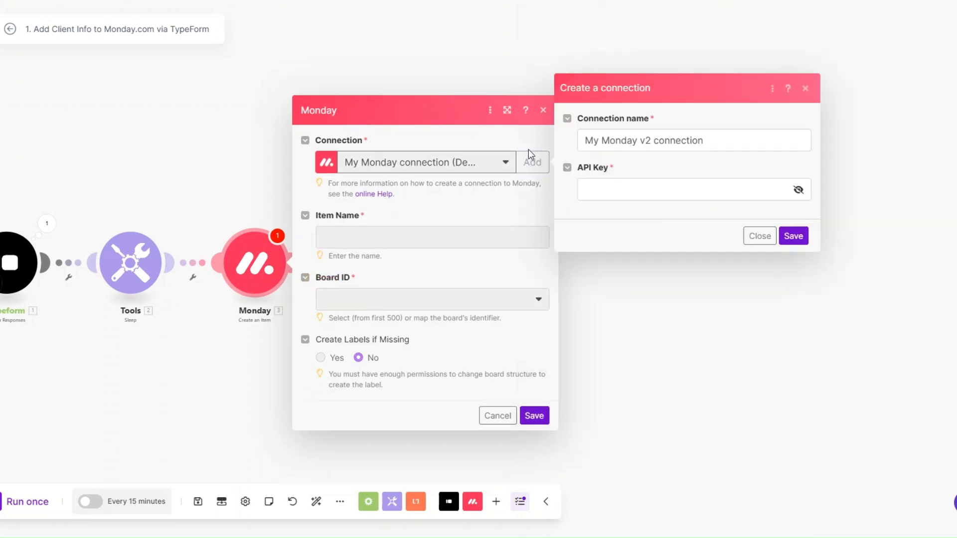
pyautogui.click(604, 193)
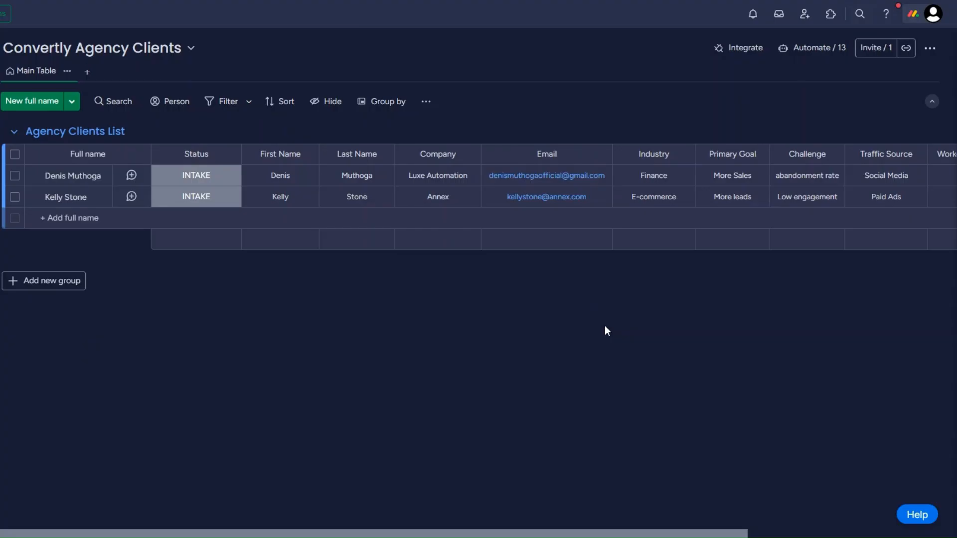
# Step: Show the Personal API Token under Administration > Connections > API
pyautogui.click(914, 15)
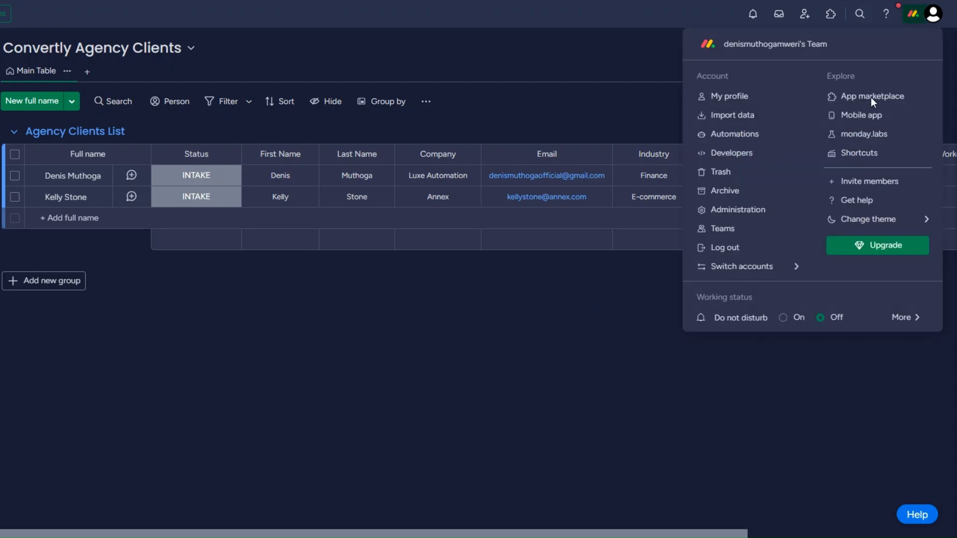
pyautogui.click(737, 216)
pyautogui.click(24, 174)
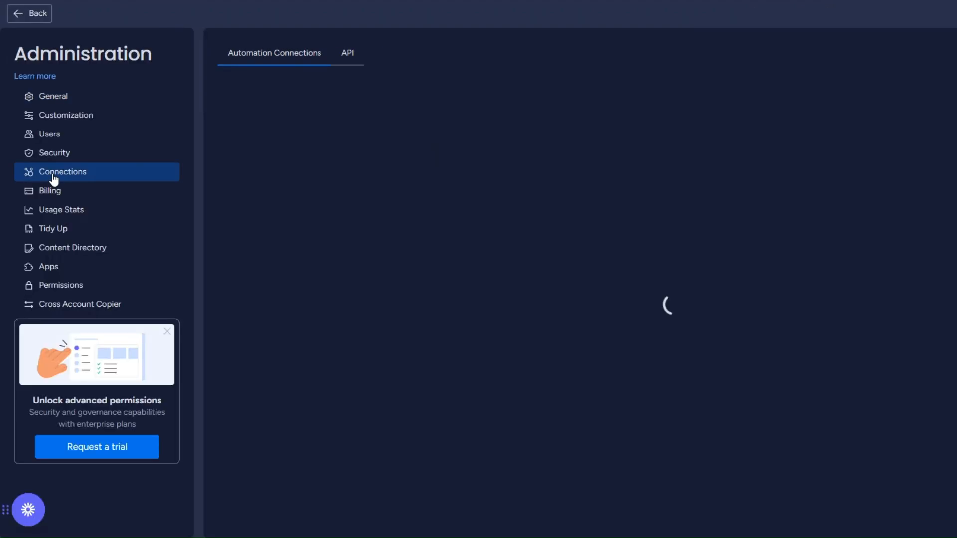
pyautogui.click(346, 54)
pyautogui.moveTo(216, 96); pyautogui.dragTo(349, 97)
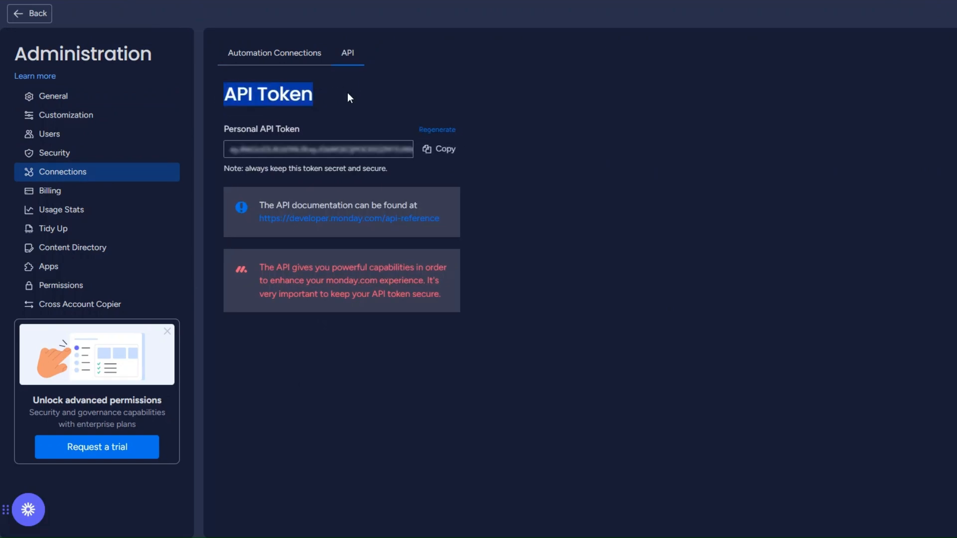
# Step: Copy the API token, attempt to save the Monday connection, then close the dialog
pyautogui.click(448, 151)
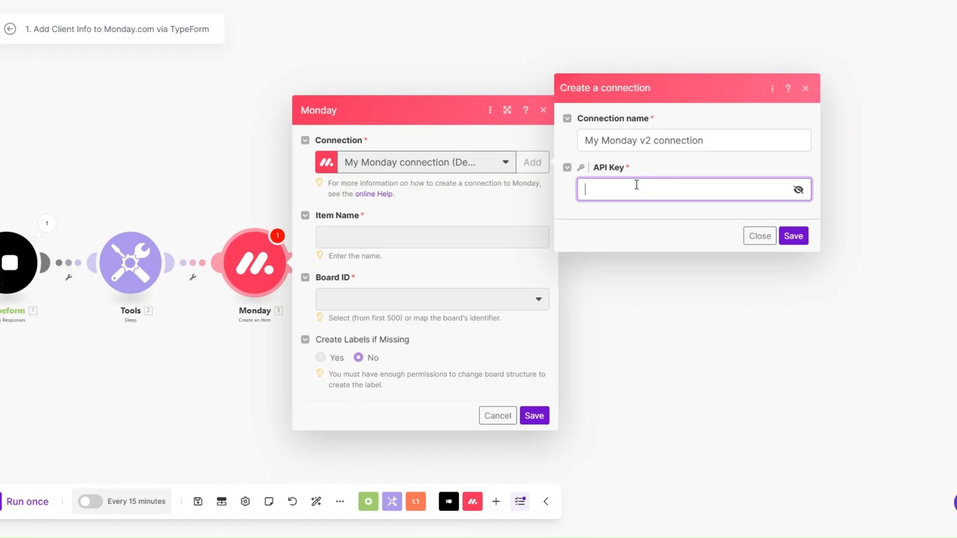
pyautogui.click(612, 217)
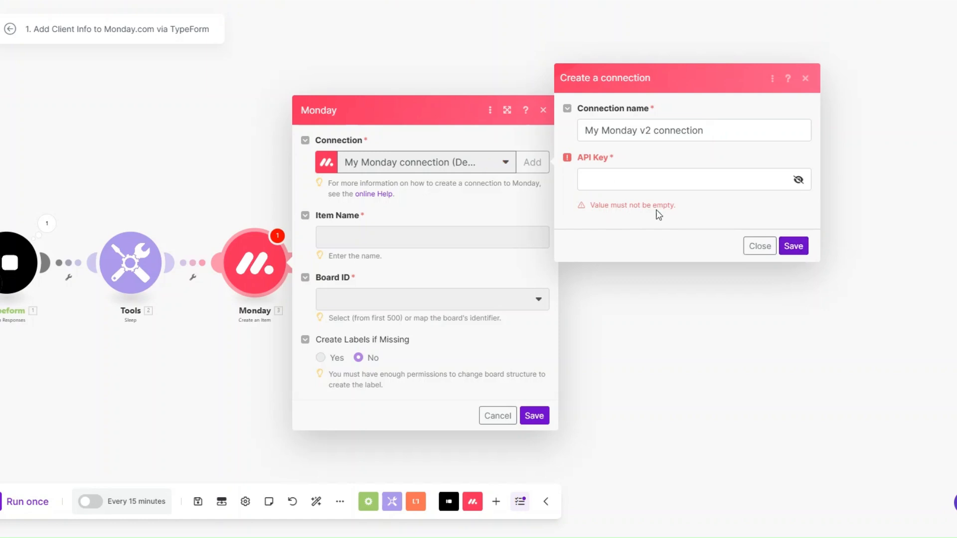
pyautogui.click(759, 246)
# Step: Map two Typeform answers into the Item Name field
pyautogui.click(390, 235)
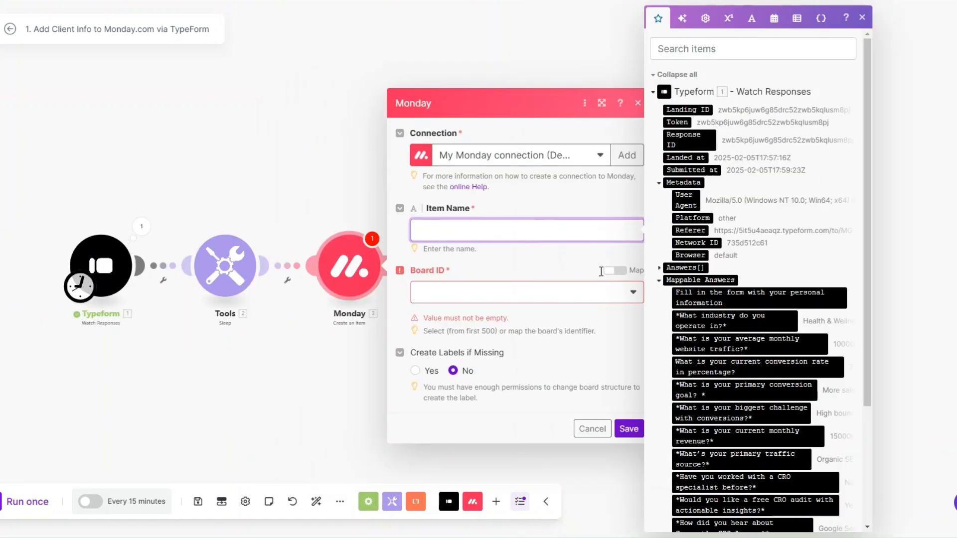
pyautogui.scroll(-5, 728, 338)
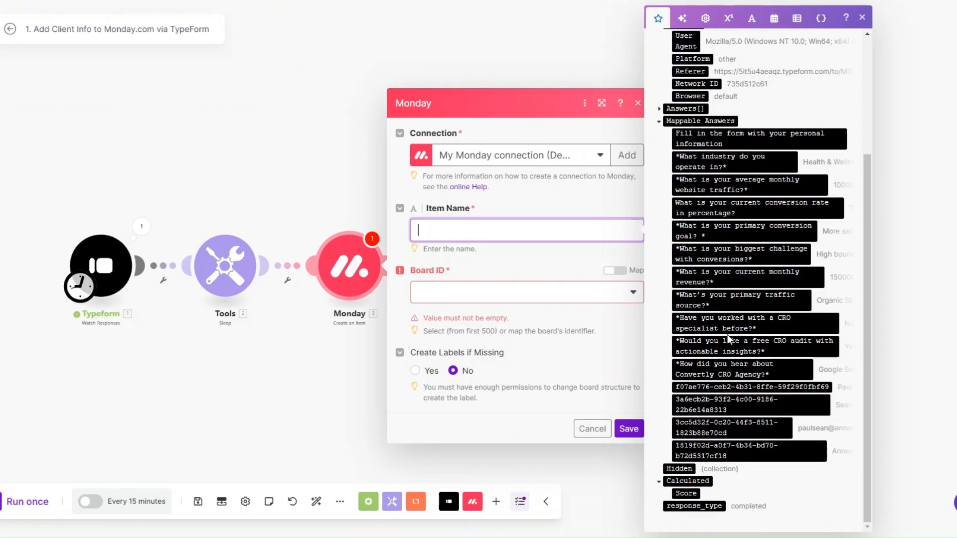
pyautogui.click(736, 388)
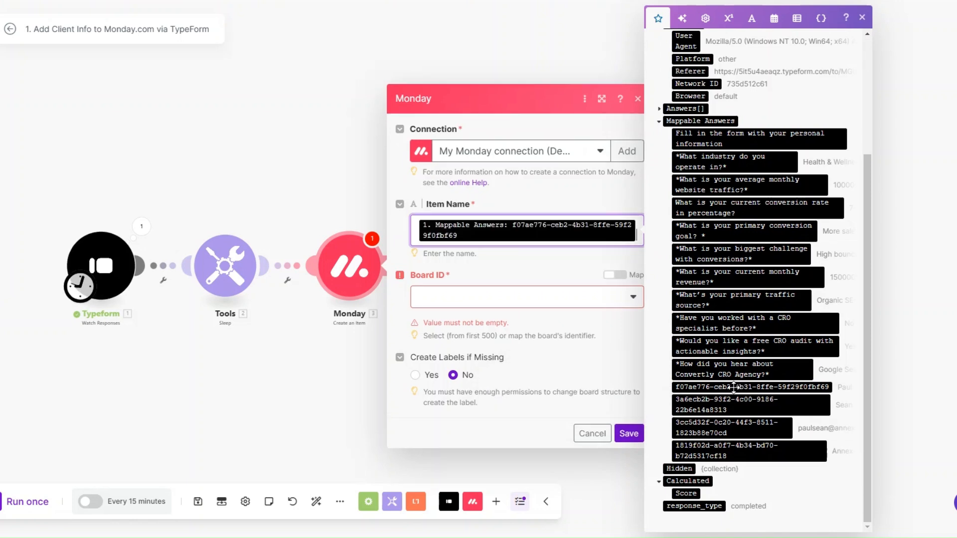
pyautogui.click(748, 404)
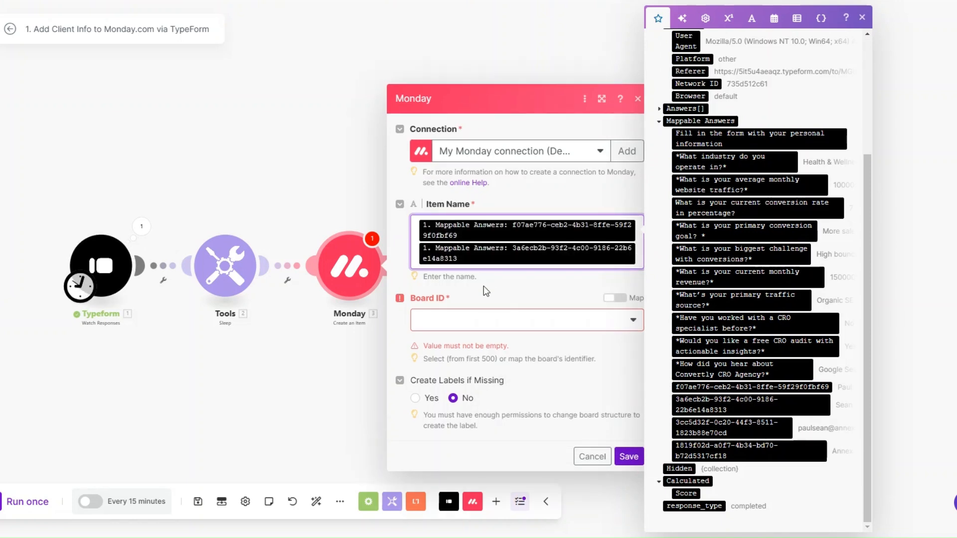
# Step: Choose Convertly Agency Clients as Board ID and Agency Clients List as Group ID
pyautogui.click(482, 326)
pyautogui.scroll(-2, 486, 461)
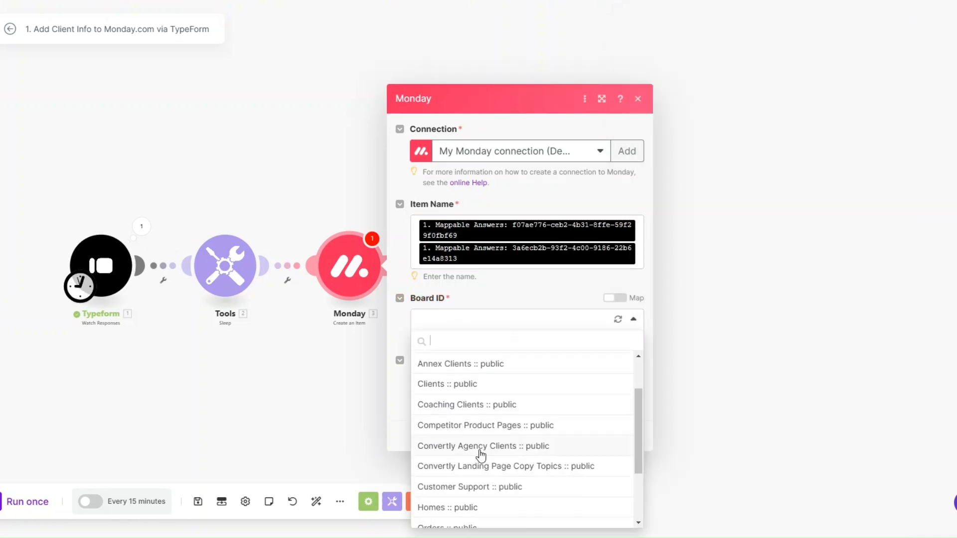
pyautogui.click(480, 445)
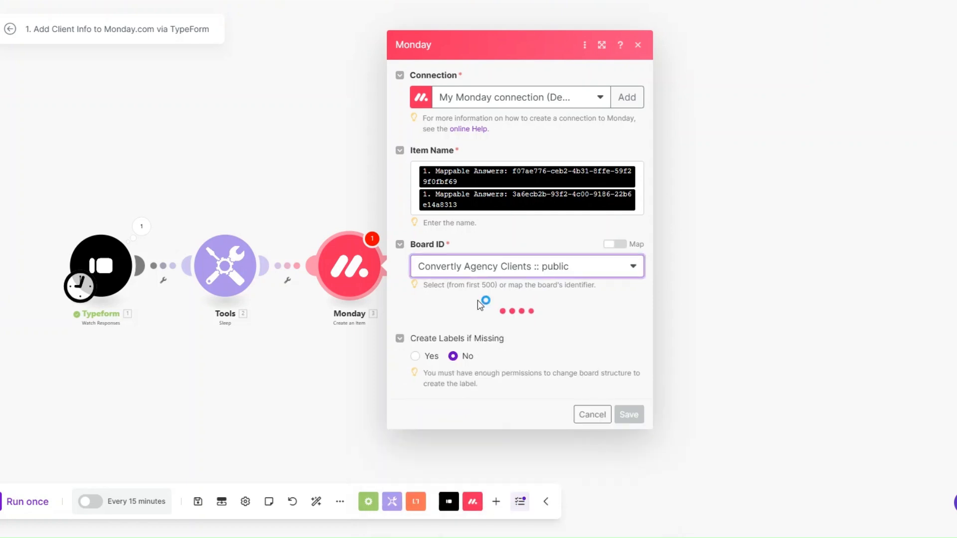
pyautogui.click(473, 326)
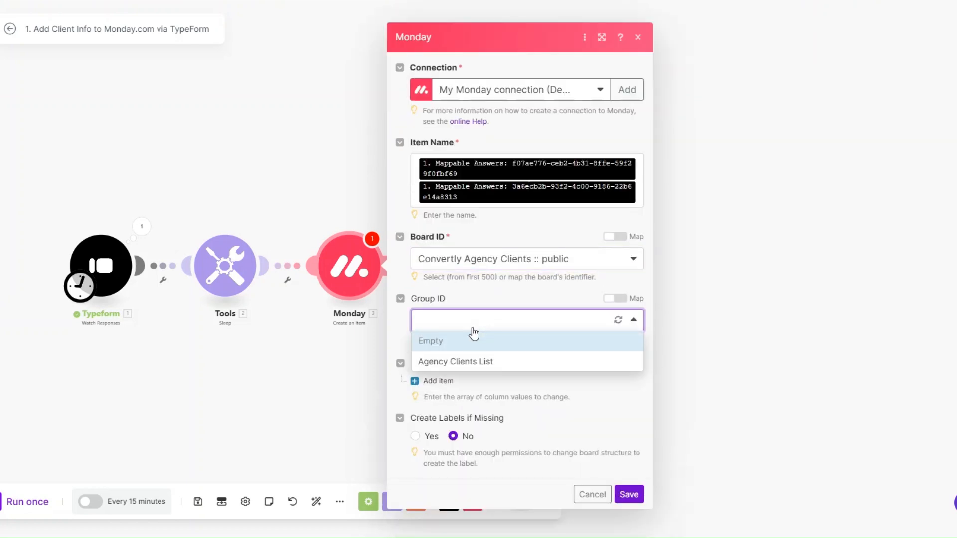
pyautogui.click(469, 359)
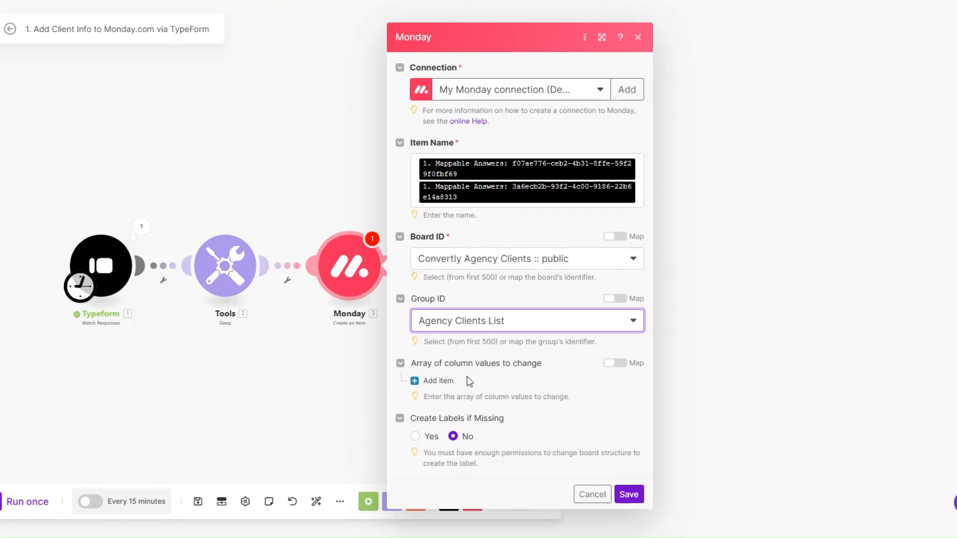
# Step: Add a Challenge column value mapped to the biggest-challenge form answer
pyautogui.click(439, 381)
pyautogui.click(471, 411)
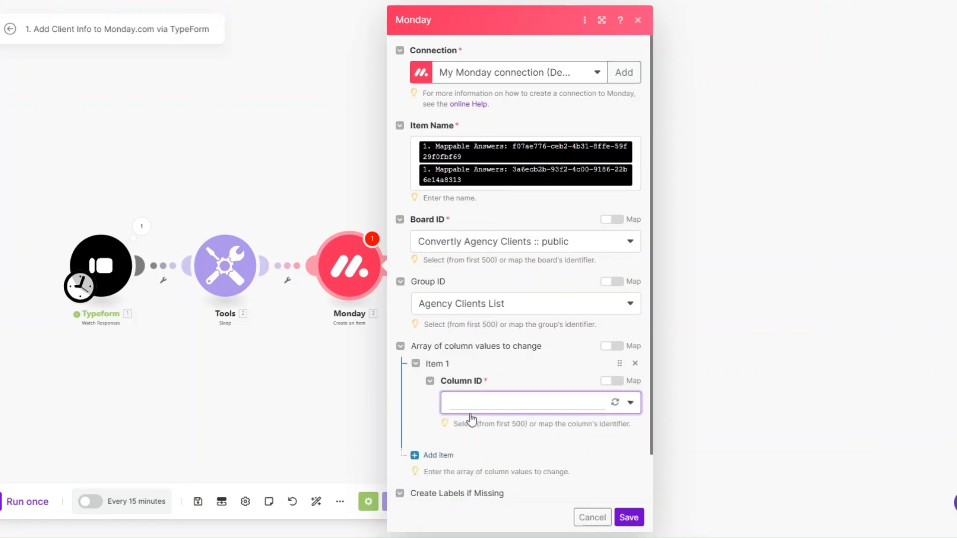
pyautogui.click(479, 307)
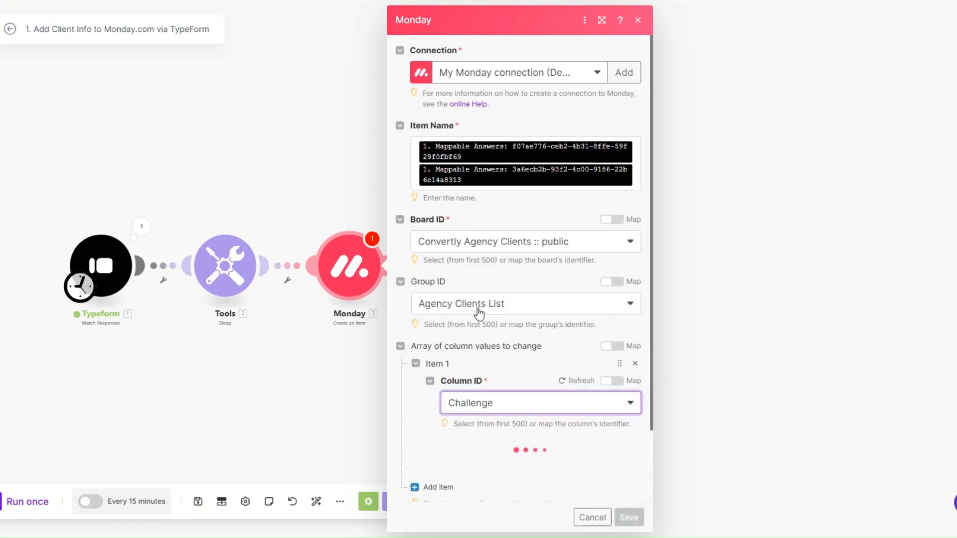
pyautogui.scroll(-2, 483, 301)
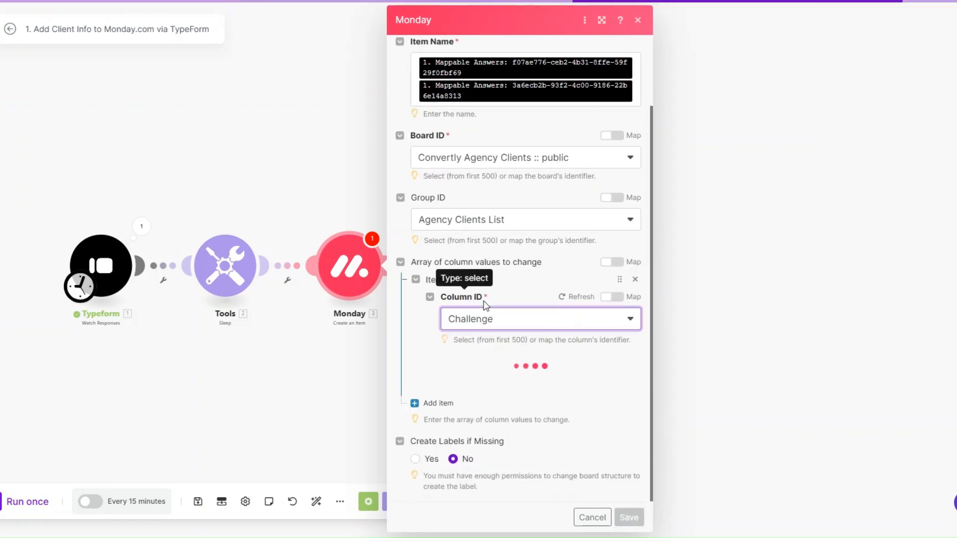
pyautogui.click(498, 389)
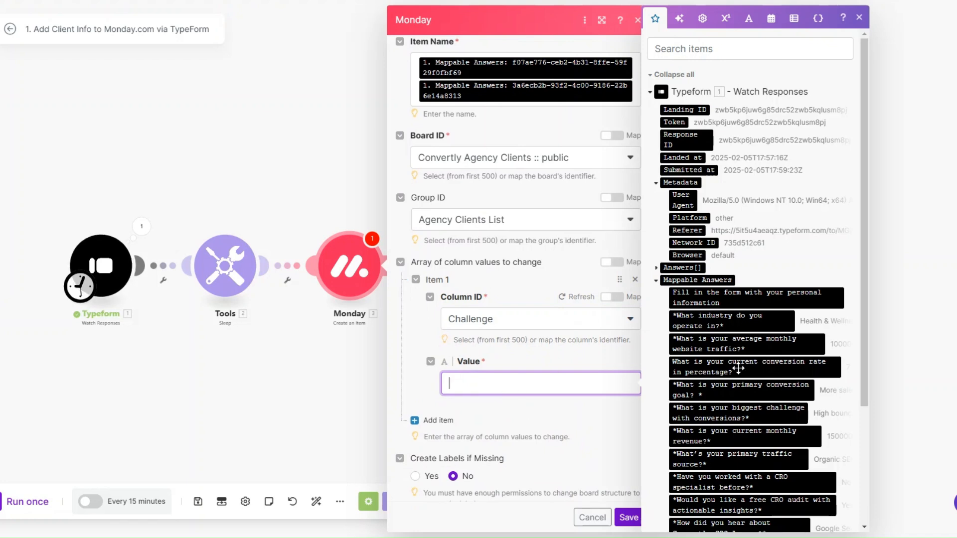
pyautogui.click(731, 407)
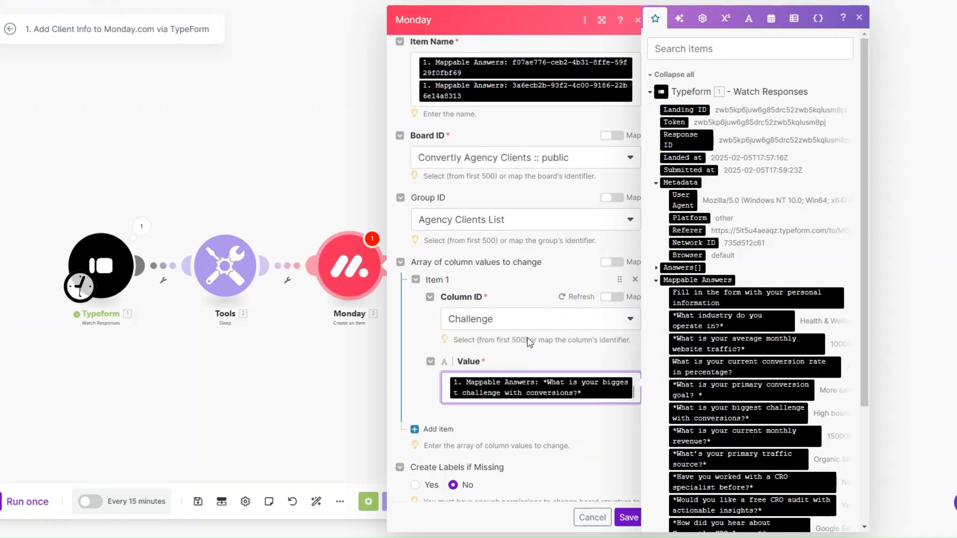
# Step: Add a second entry mapping the Company column to its form answer
pyautogui.click(428, 402)
pyautogui.scroll(-2, 500, 329)
pyautogui.click(503, 351)
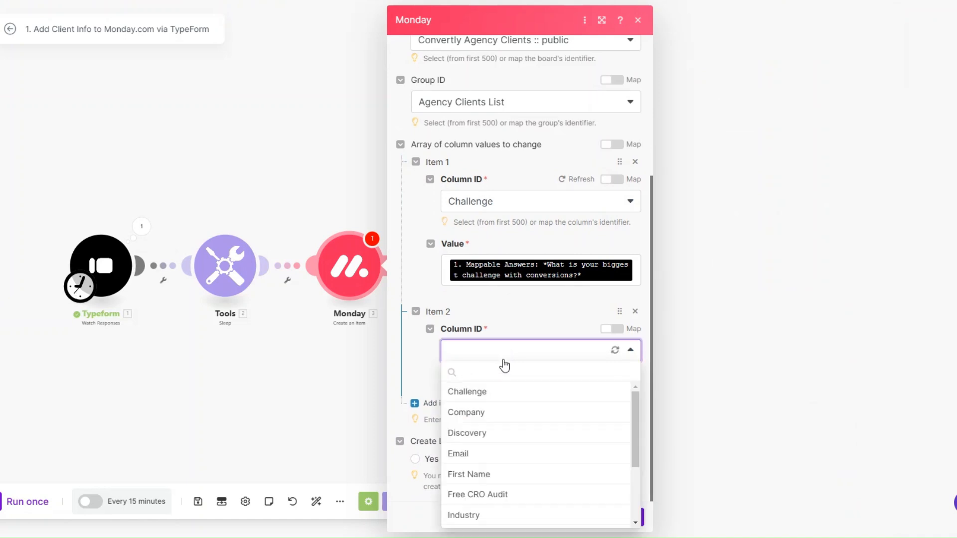
pyautogui.click(500, 412)
pyautogui.scroll(-1, 504, 349)
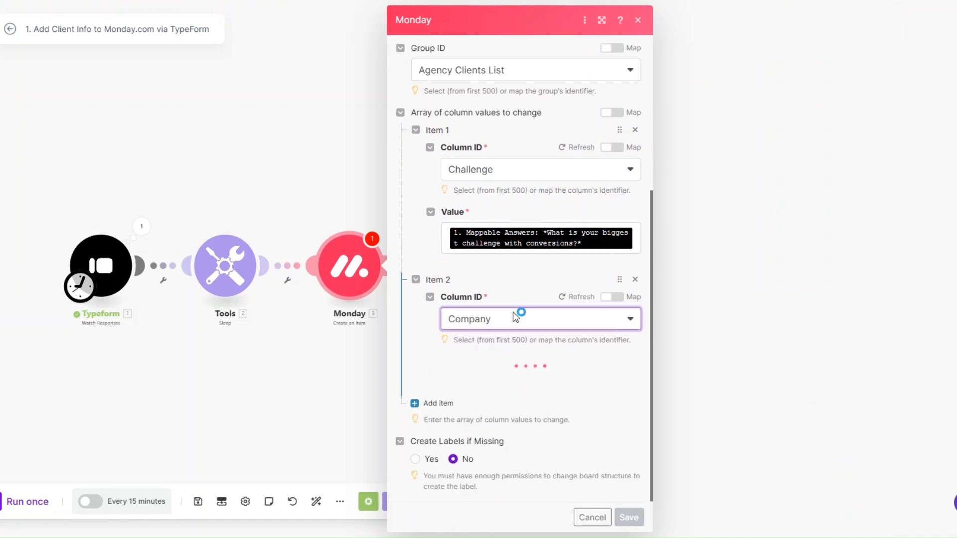
pyautogui.click(507, 384)
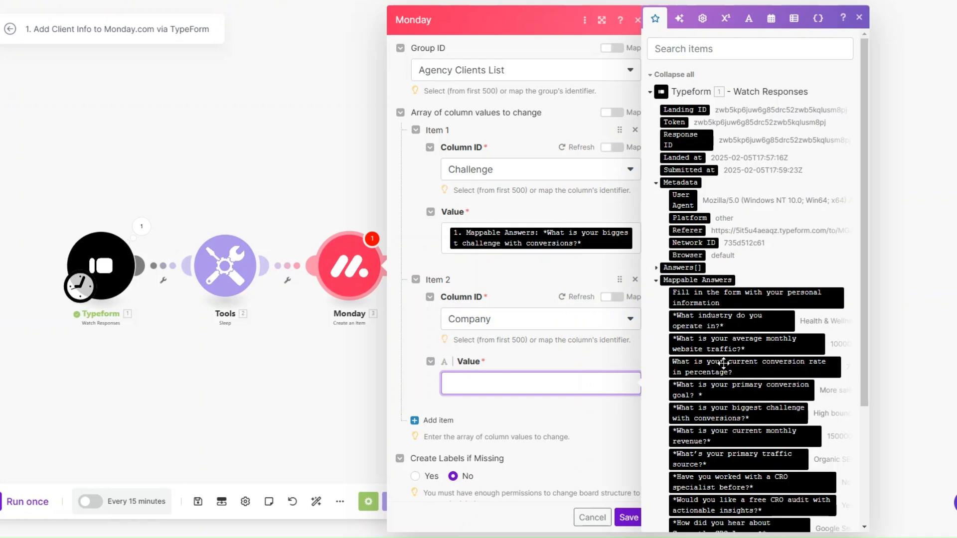
pyautogui.scroll(-4, 724, 365)
pyautogui.click(746, 444)
# Step: Map the Discovery column to the 'How did you hear about' answer
pyautogui.scroll(-1, 508, 320)
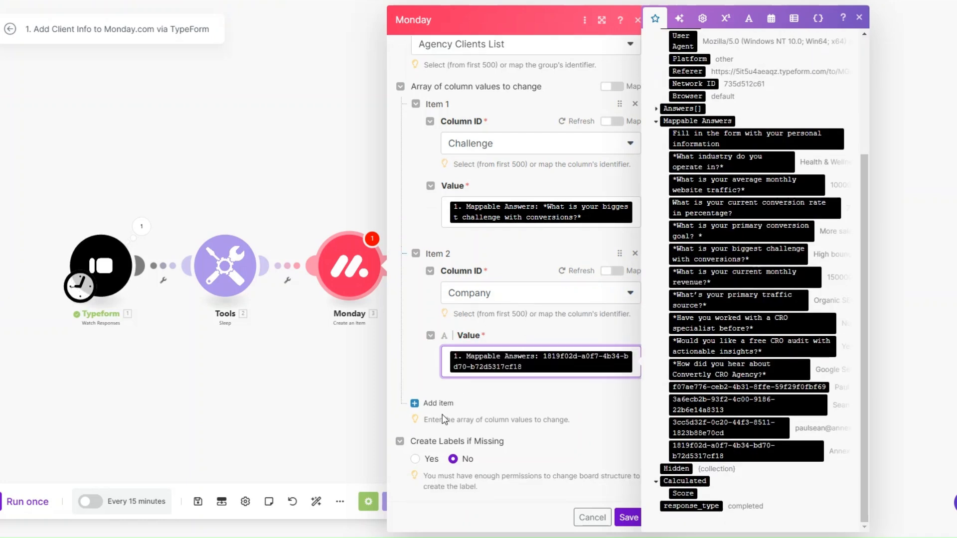
pyautogui.click(439, 403)
pyautogui.scroll(-3, 468, 372)
pyautogui.click(501, 349)
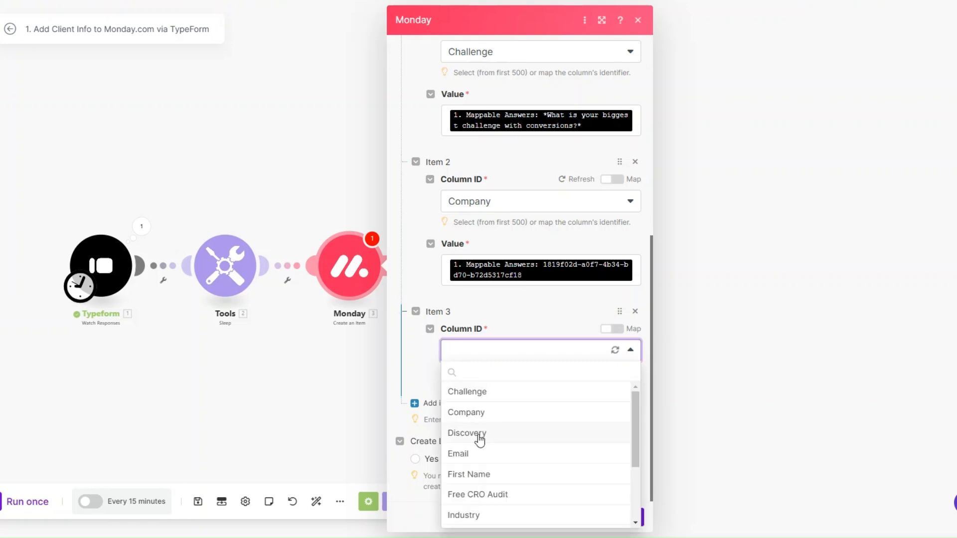
pyautogui.click(477, 435)
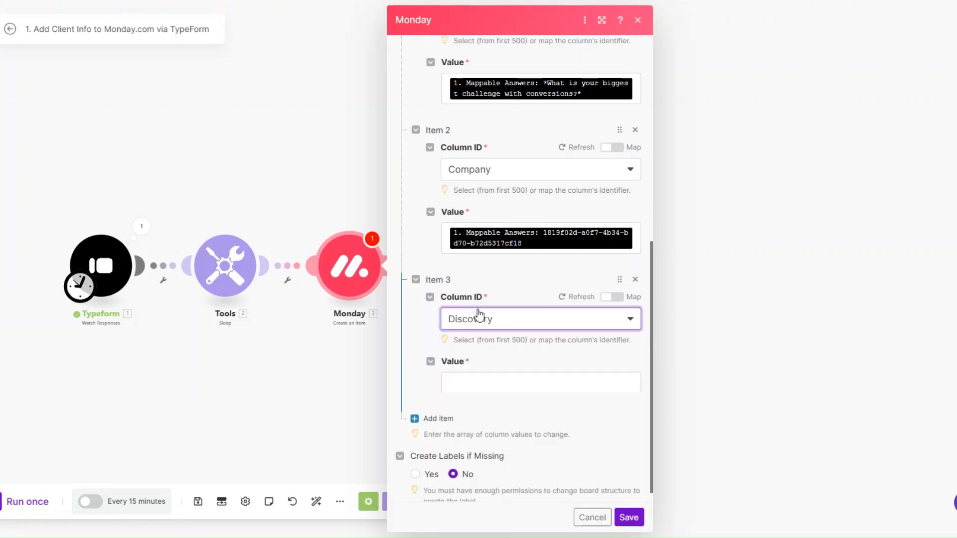
pyautogui.click(465, 394)
pyautogui.scroll(-5, 747, 412)
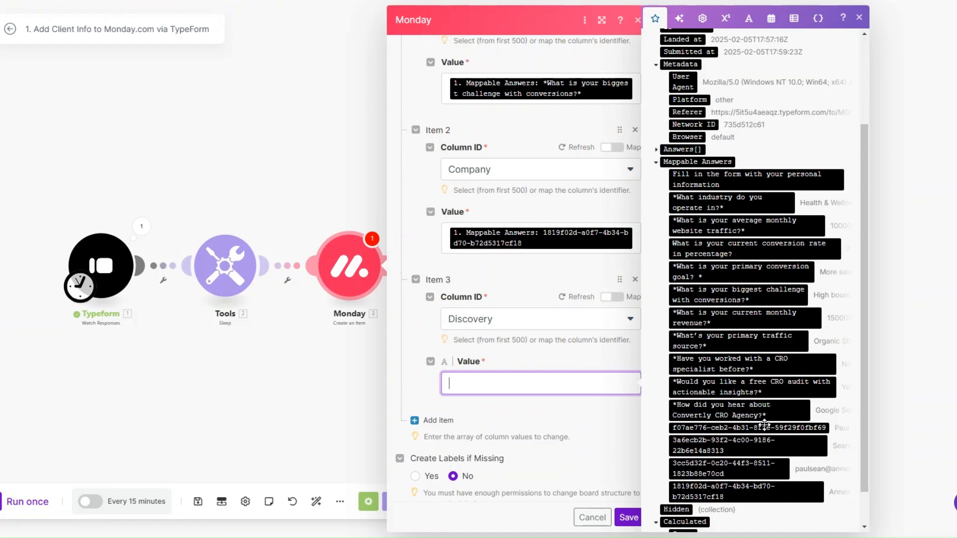
pyautogui.click(747, 412)
# Step: Map the Email column's Email and Text values to the respondent's email answer
pyautogui.click(432, 402)
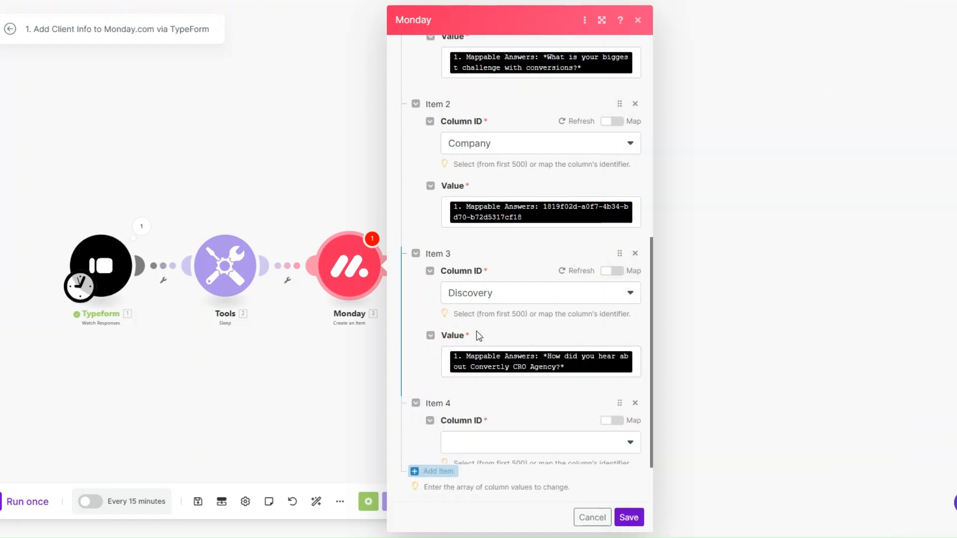
pyautogui.scroll(-2, 482, 355)
pyautogui.click(481, 353)
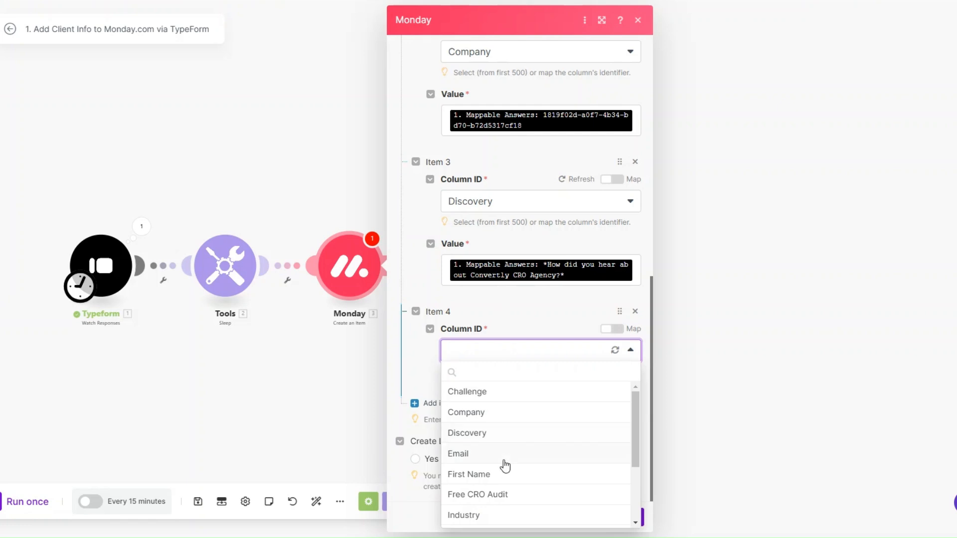
pyautogui.click(502, 454)
pyautogui.scroll(-1, 501, 270)
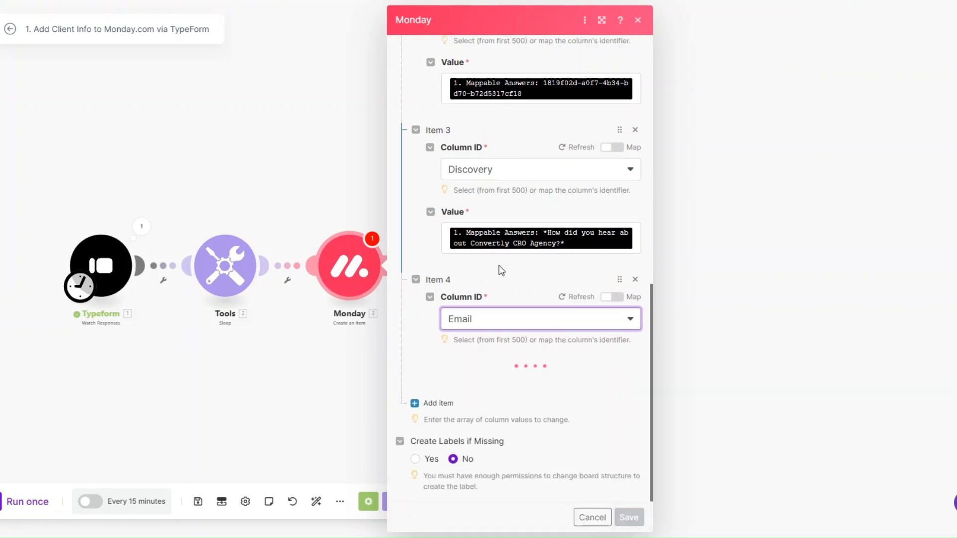
pyautogui.click(500, 399)
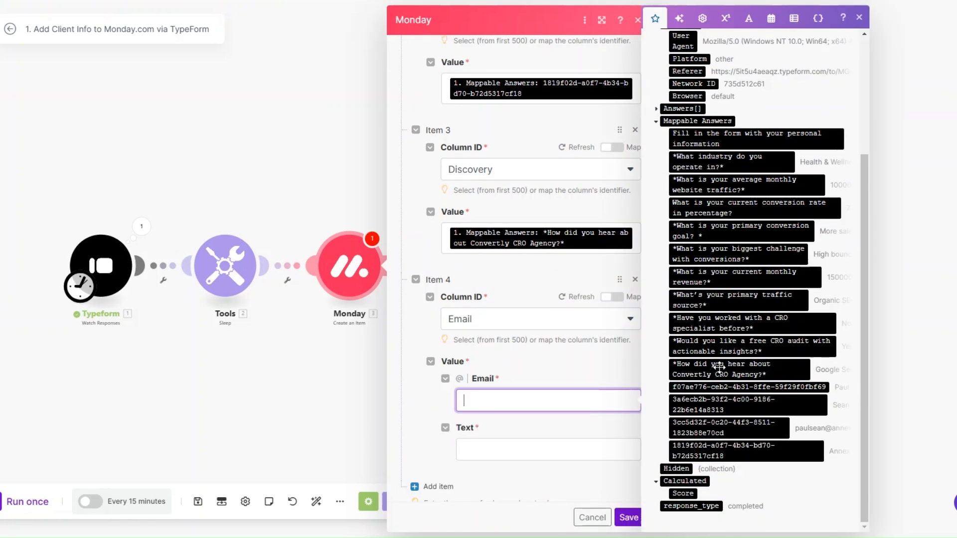
pyautogui.click(722, 427)
pyautogui.click(551, 450)
pyautogui.click(688, 428)
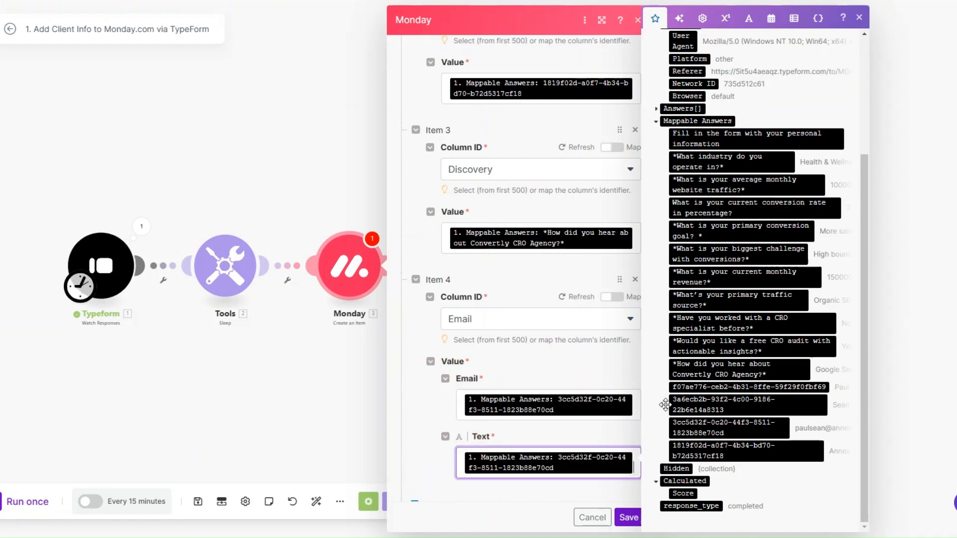
pyautogui.scroll(-3, 522, 265)
# Step: Map the First Name column to the first-name answer
pyautogui.click(430, 403)
pyautogui.scroll(-3, 482, 312)
pyautogui.click(483, 358)
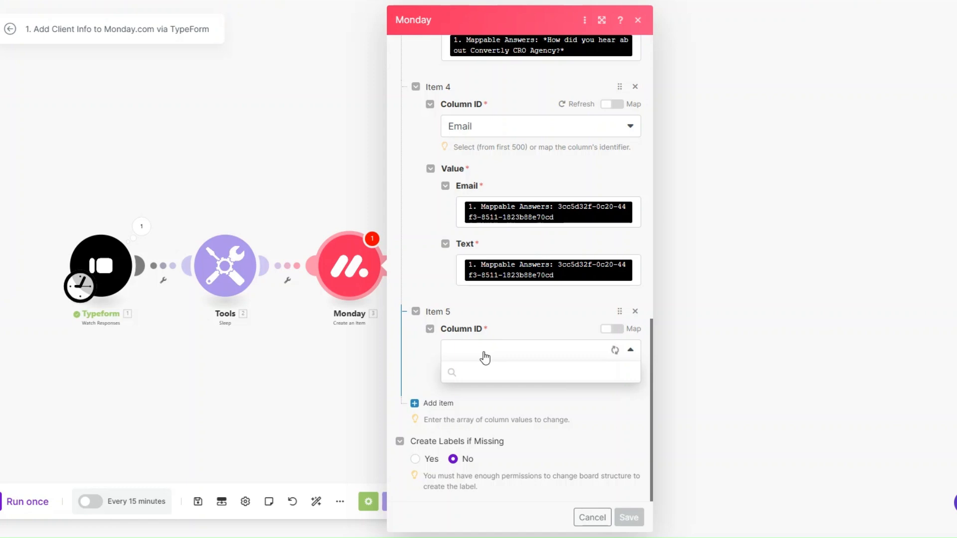
pyautogui.click(484, 474)
pyautogui.scroll(-1, 483, 402)
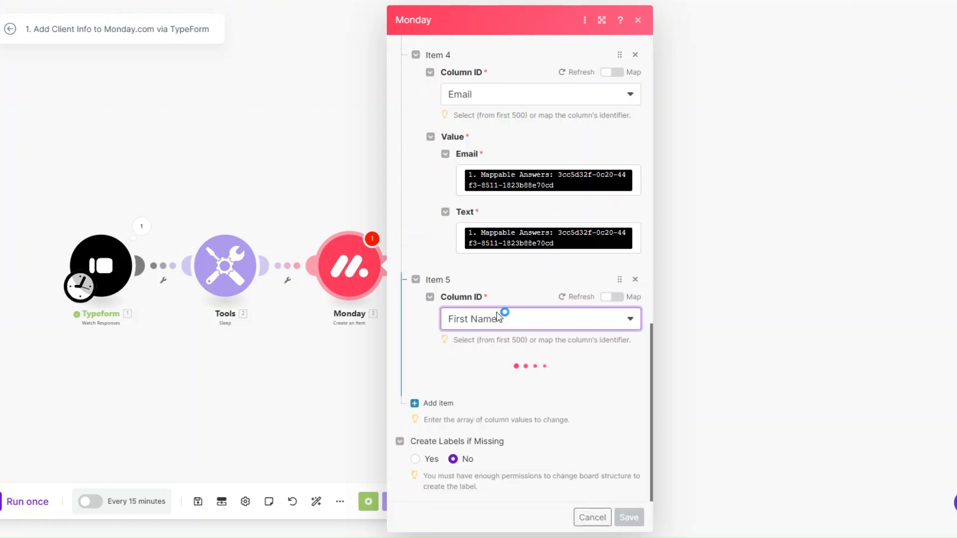
pyautogui.click(491, 383)
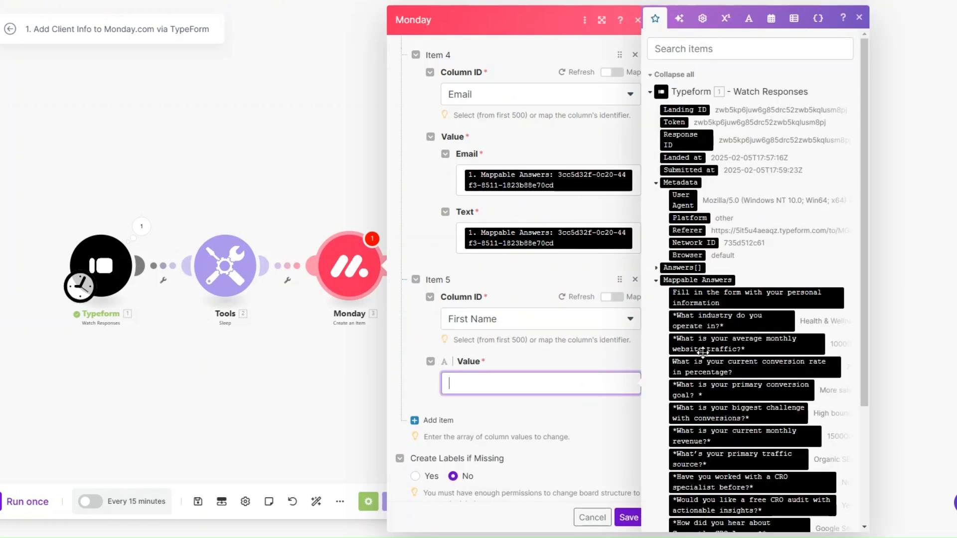
pyautogui.scroll(-4, 703, 353)
pyautogui.click(728, 389)
# Step: Map the Free CRO Audit column to the free CRO audit answer
pyautogui.click(440, 429)
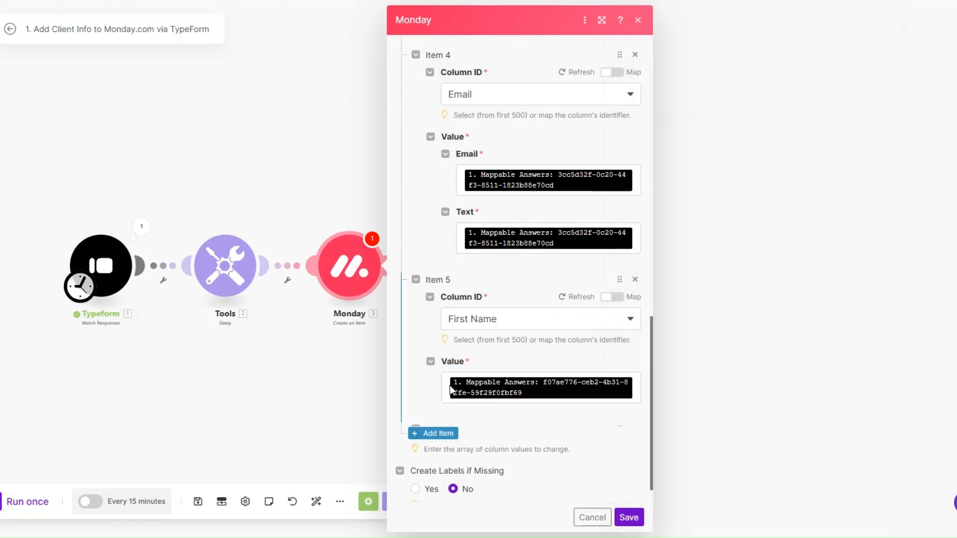
pyautogui.scroll(-2, 478, 287)
pyautogui.click(495, 349)
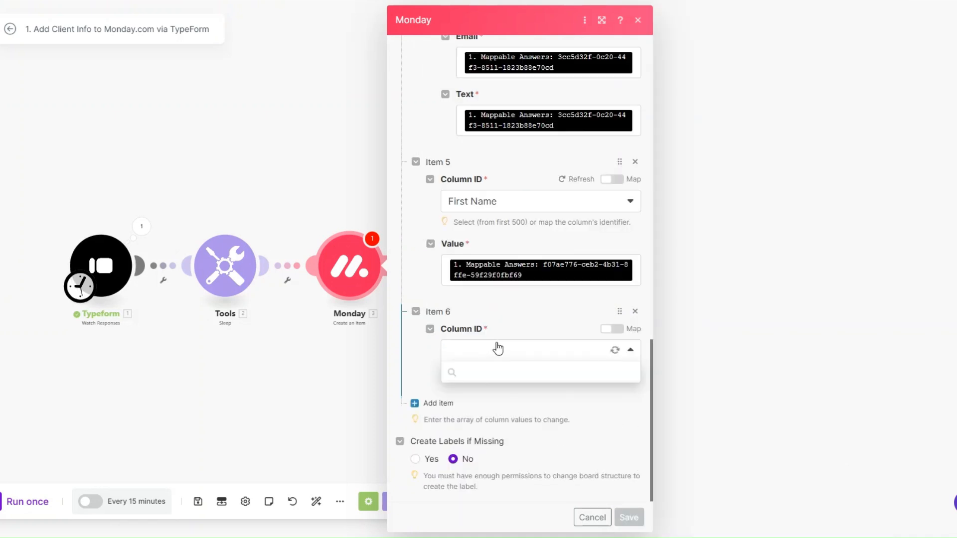
pyautogui.click(502, 494)
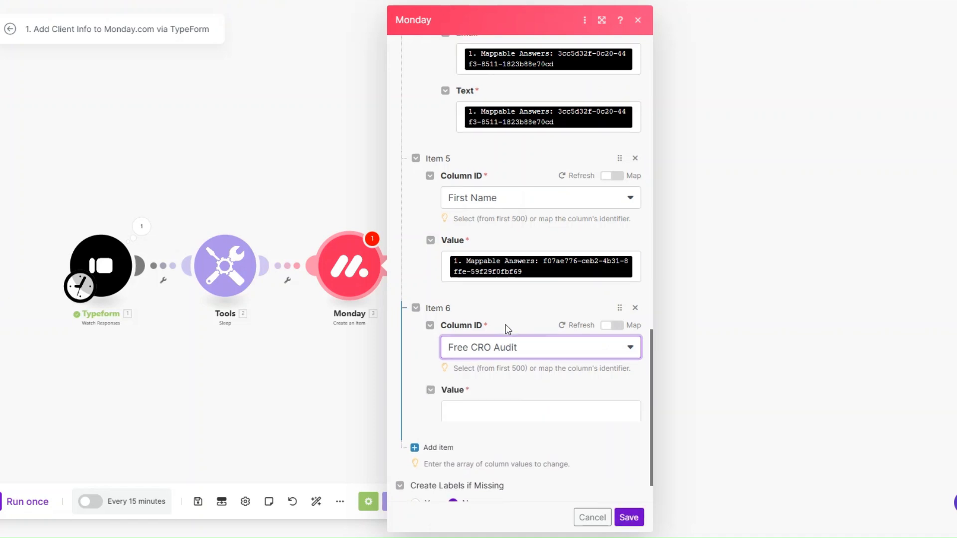
pyautogui.scroll(-1, 508, 359)
pyautogui.click(509, 365)
pyautogui.scroll(-3, 746, 376)
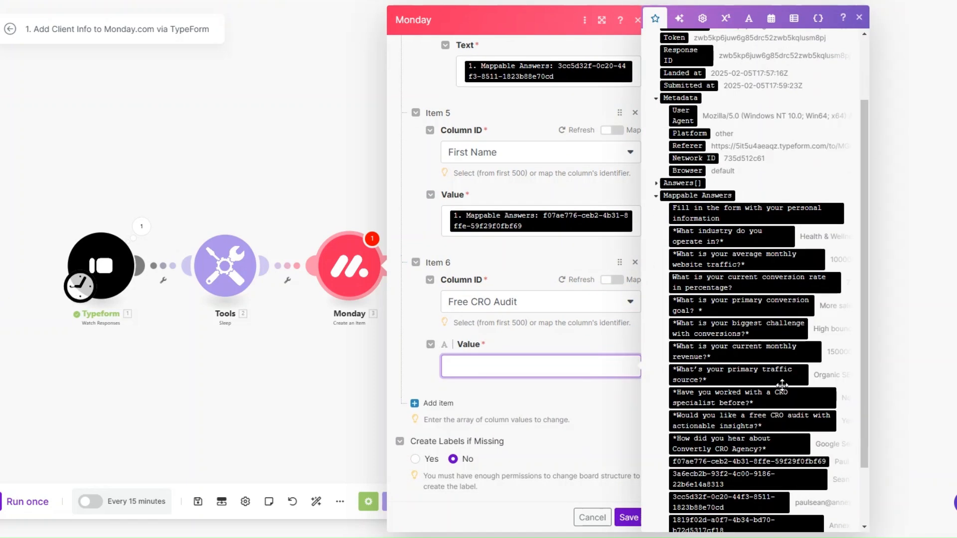
pyautogui.click(742, 389)
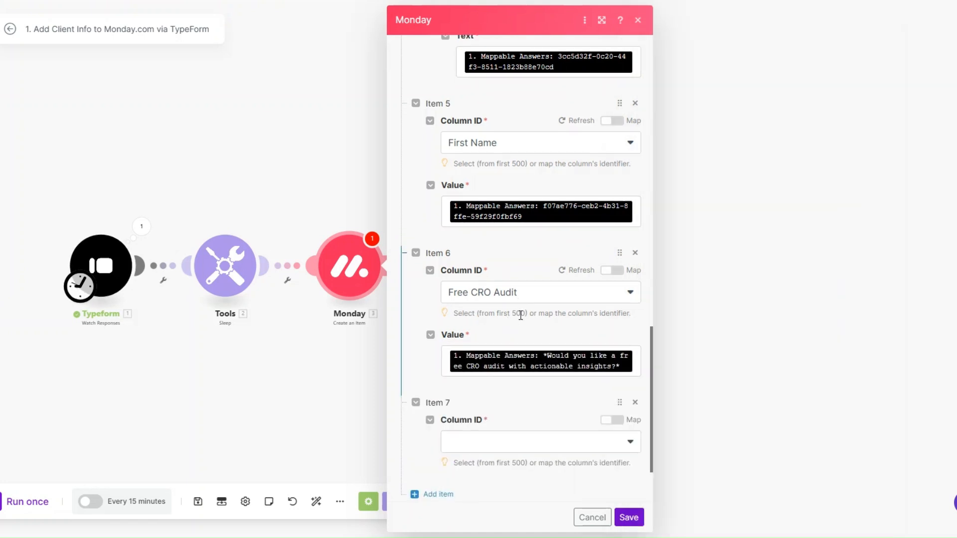
# Step: Map the Industry column to the industry answer
pyautogui.scroll(-2, 519, 316)
pyautogui.click(515, 352)
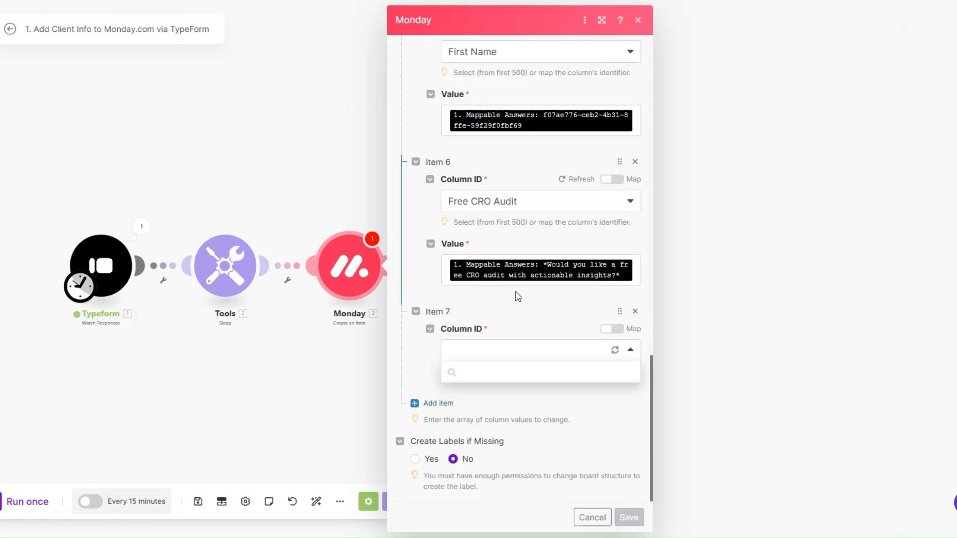
pyautogui.scroll(-3, 517, 439)
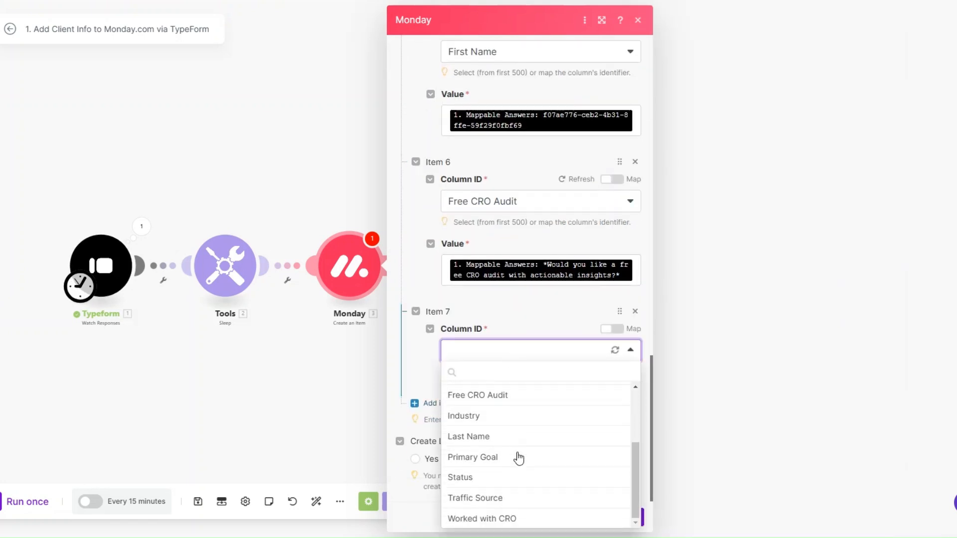
pyautogui.click(498, 415)
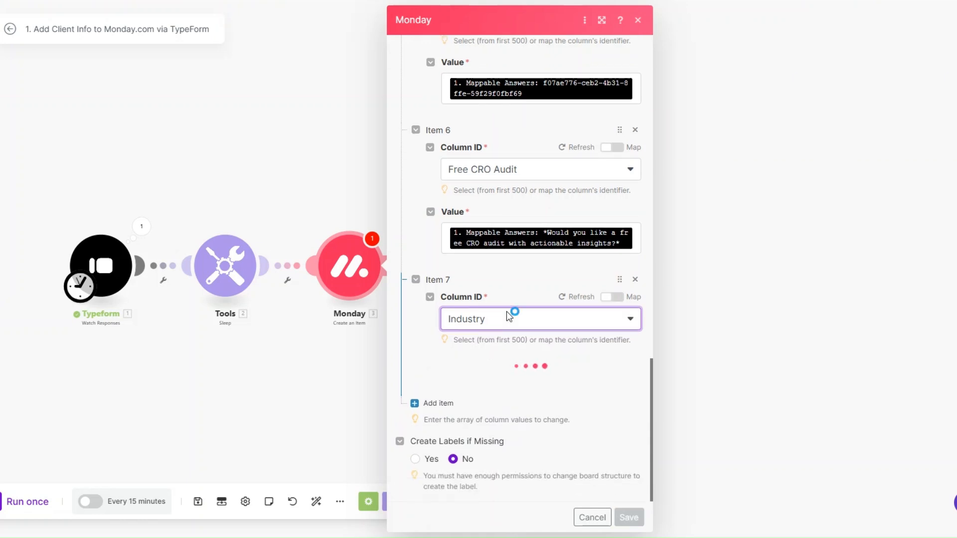
pyautogui.click(536, 379)
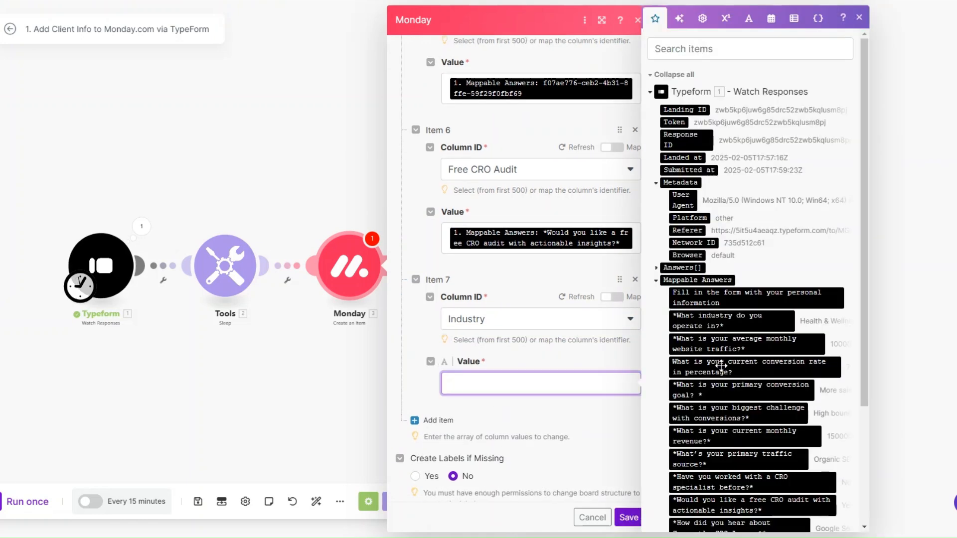
pyautogui.click(731, 321)
# Step: Map the Last Name column to the last-name answer
pyautogui.click(435, 403)
pyautogui.scroll(-2, 526, 324)
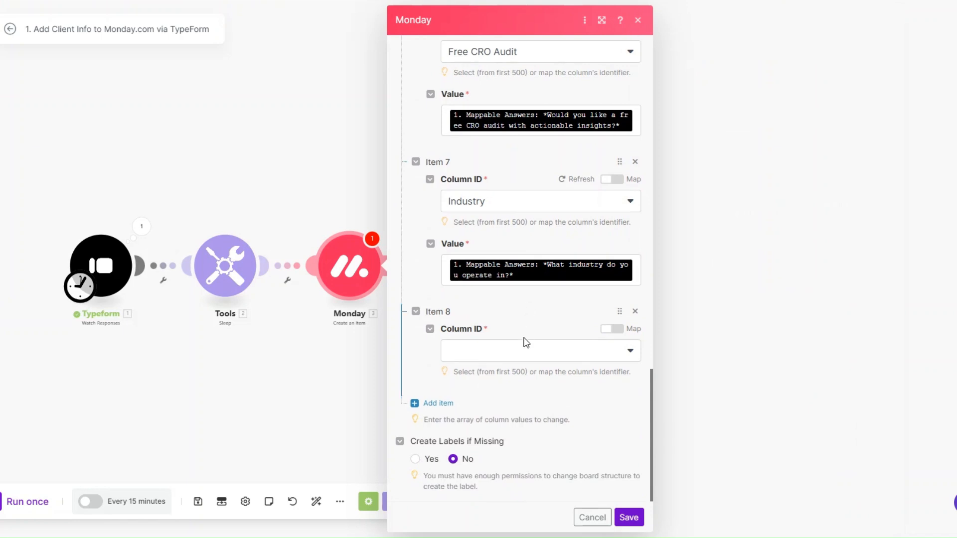
pyautogui.click(524, 352)
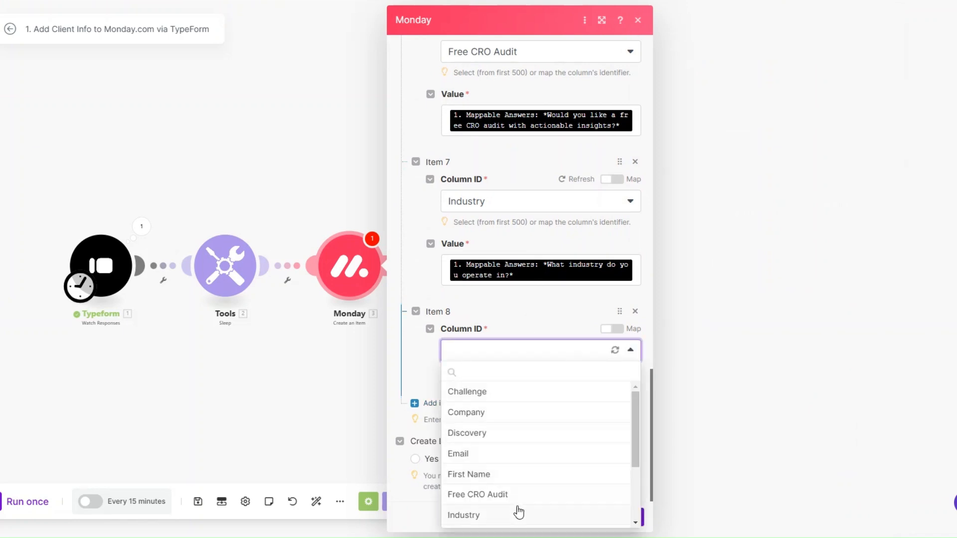
pyautogui.scroll(-3, 519, 474)
pyautogui.click(515, 438)
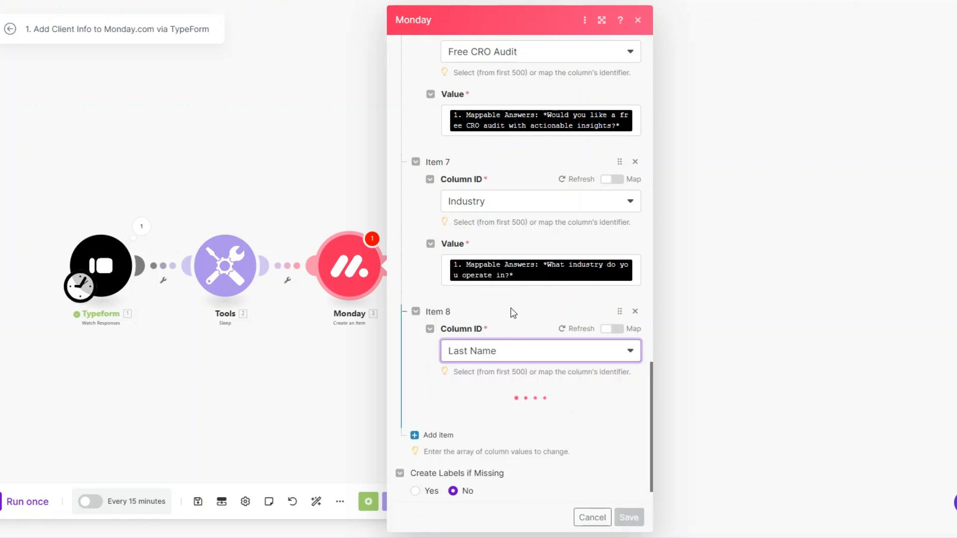
pyautogui.click(499, 414)
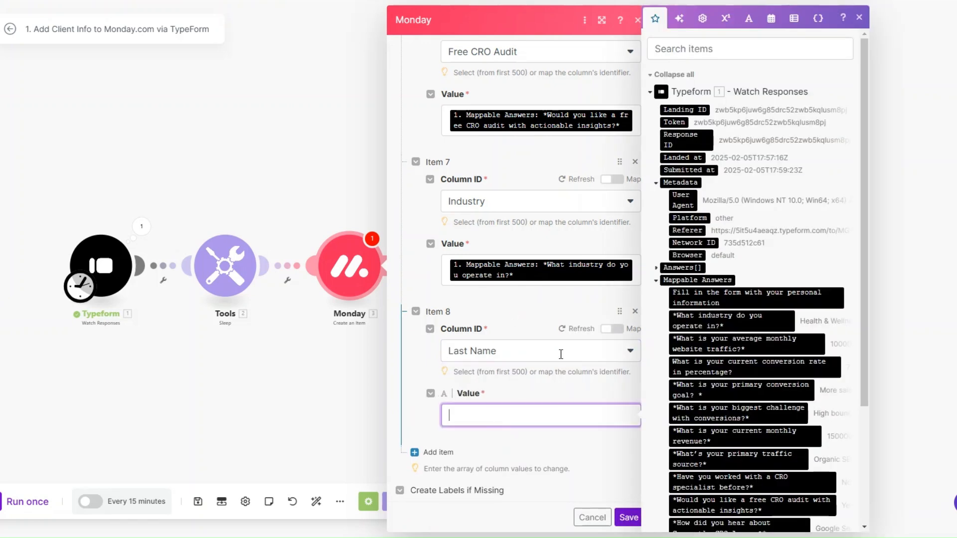
pyautogui.scroll(-3, 768, 408)
pyautogui.click(748, 406)
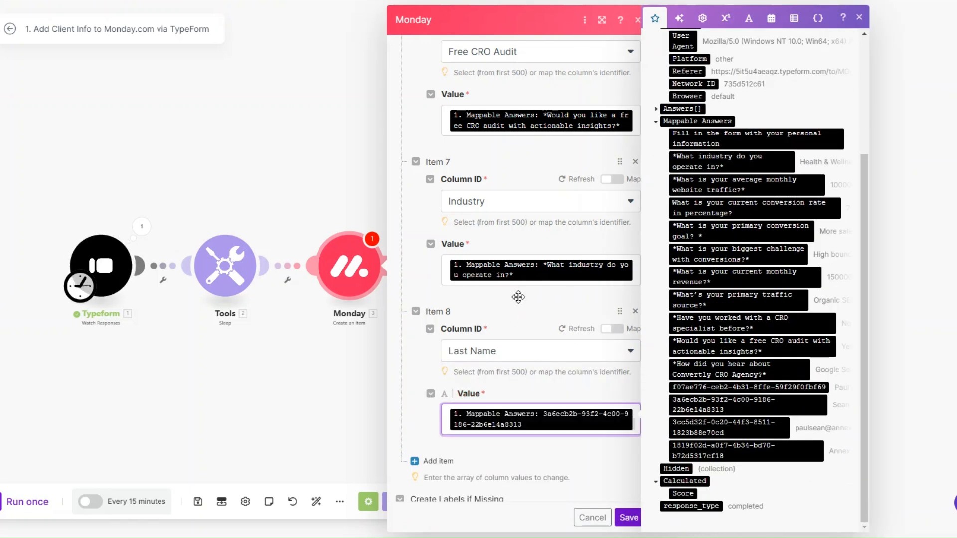
# Step: Map the Primary Goal column to the primary conversion goal answer
pyautogui.scroll(-1, 517, 294)
pyautogui.click(433, 402)
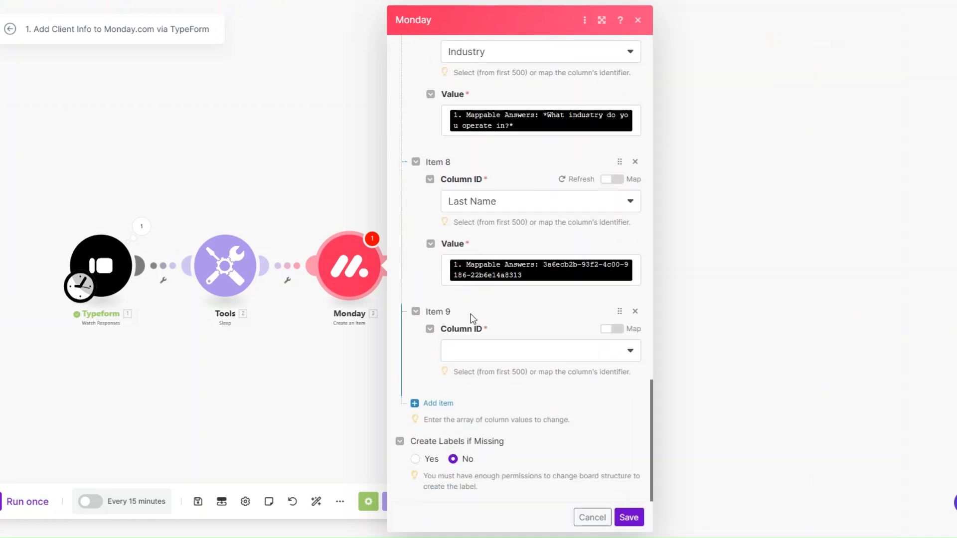
pyautogui.click(474, 351)
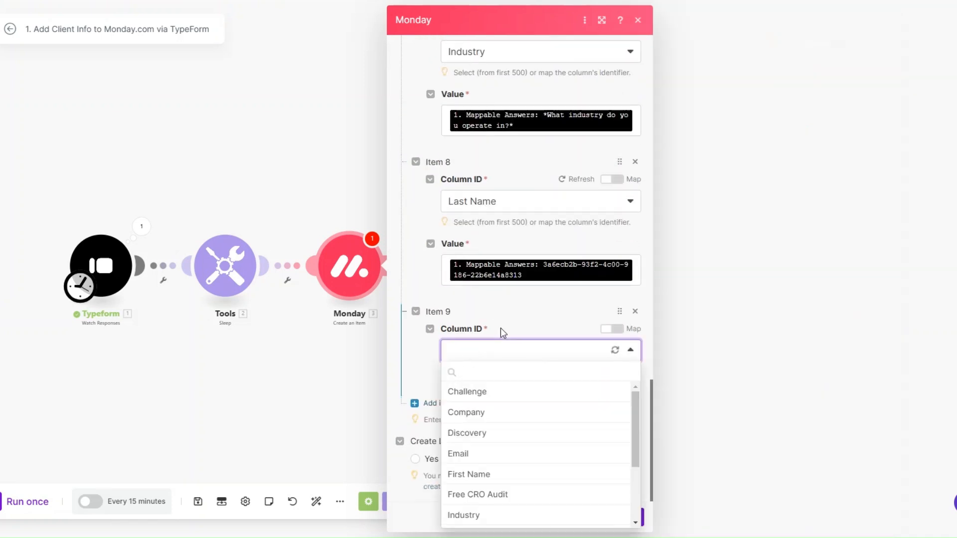
pyautogui.scroll(-3, 517, 423)
pyautogui.click(510, 466)
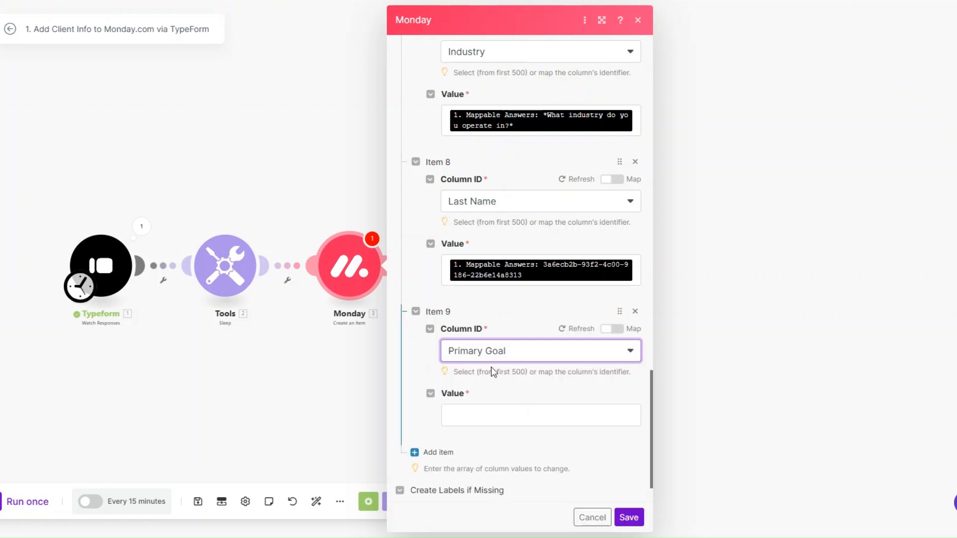
pyautogui.click(484, 413)
pyautogui.click(741, 330)
# Step: Add a tenth column entry with Status as its Column ID
pyautogui.click(432, 403)
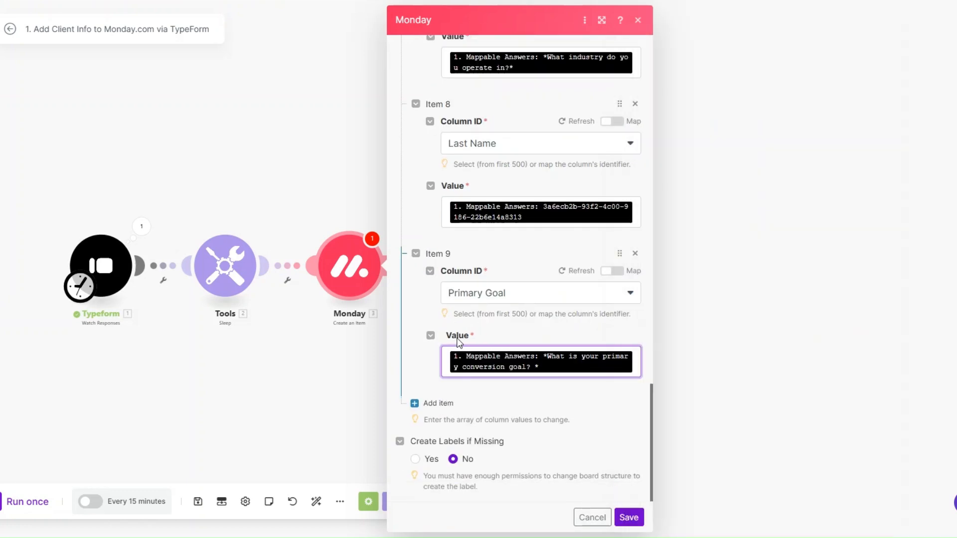
pyautogui.scroll(-2, 468, 289)
pyautogui.click(493, 352)
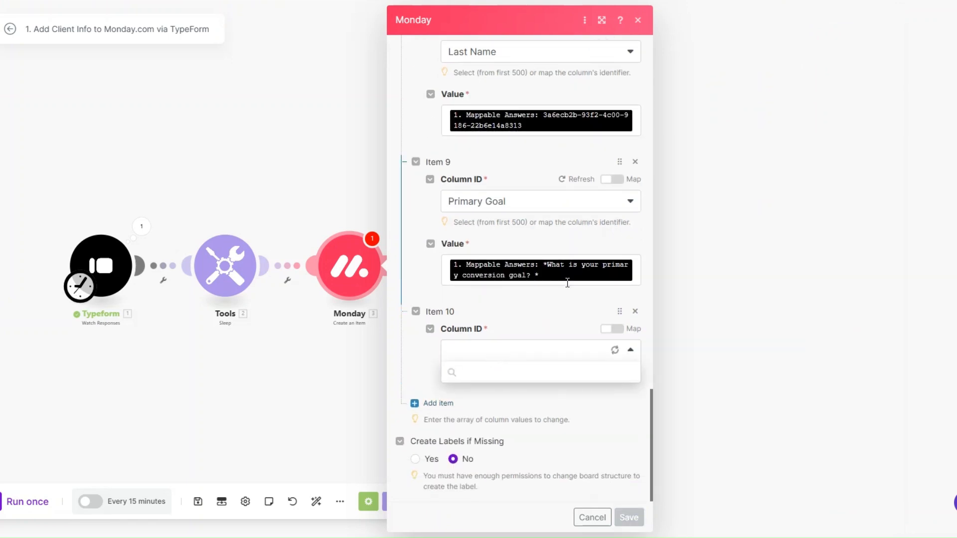
pyautogui.click(525, 479)
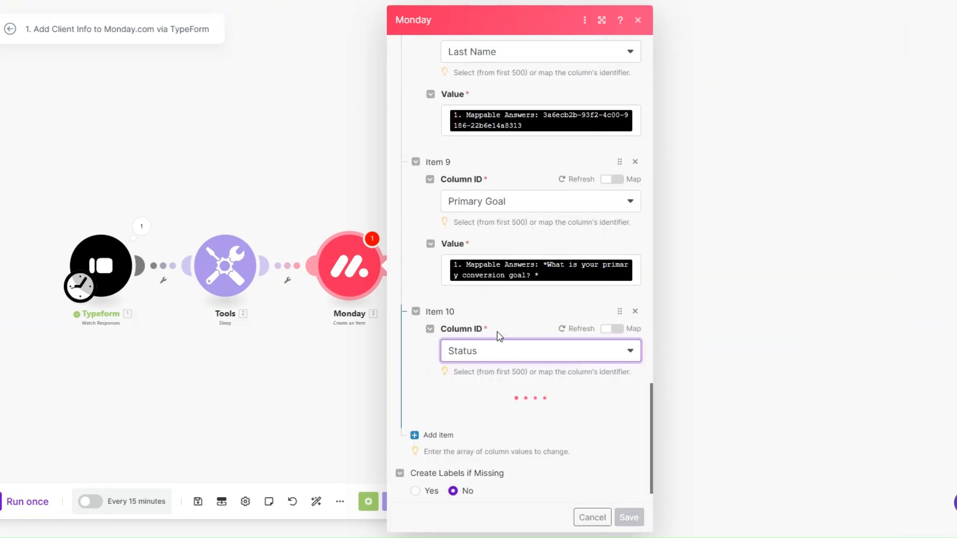
# Step: Set the Status entry by Label to INTAKE
pyautogui.click(512, 434)
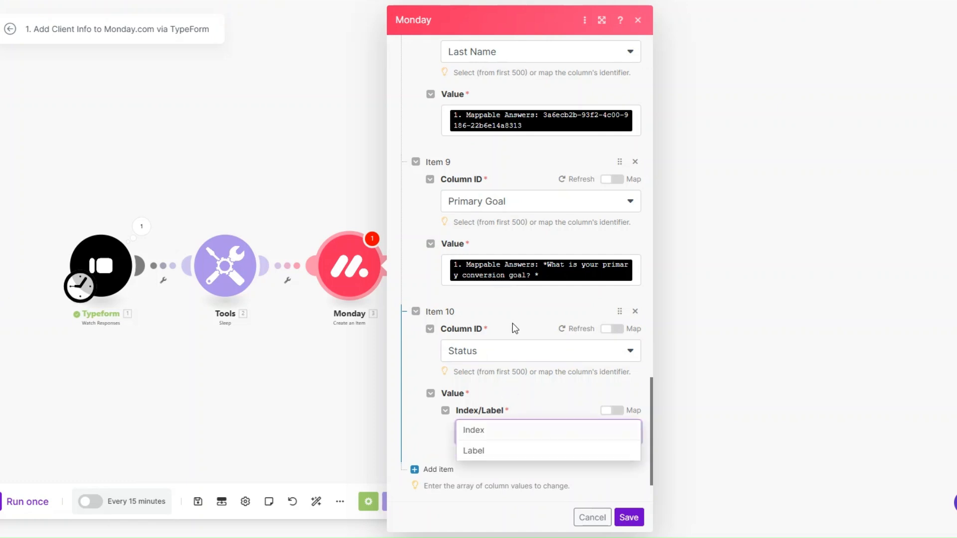
pyautogui.click(516, 450)
pyautogui.scroll(-3, 500, 301)
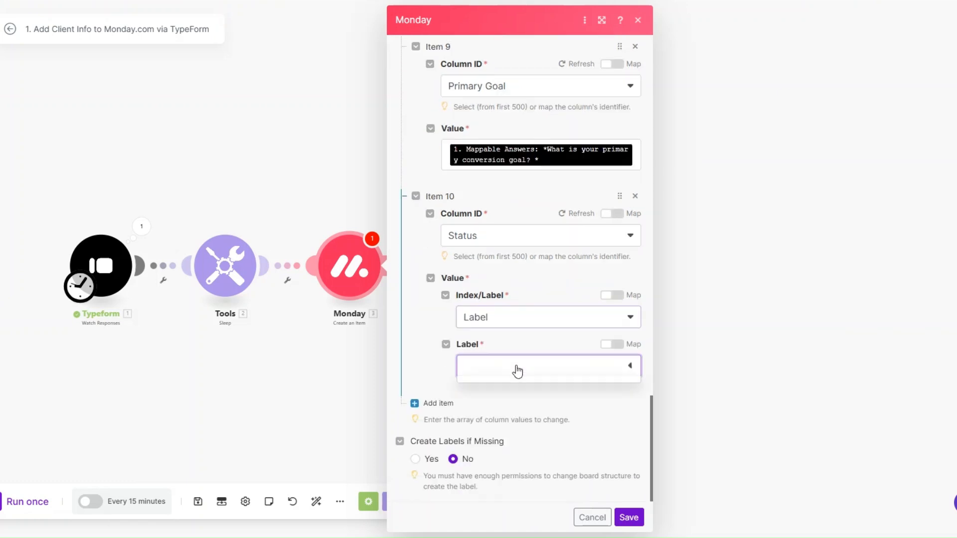
pyautogui.click(516, 368)
pyautogui.click(512, 407)
# Step: Add a Traffic Source column mapped to the primary traffic source answer
pyautogui.click(438, 403)
pyautogui.click(492, 357)
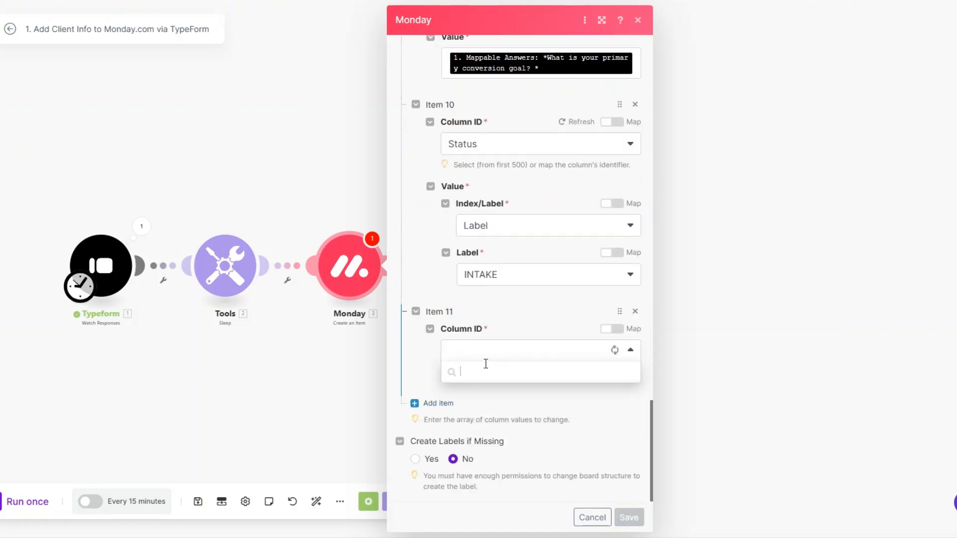
pyautogui.scroll(-2, 501, 407)
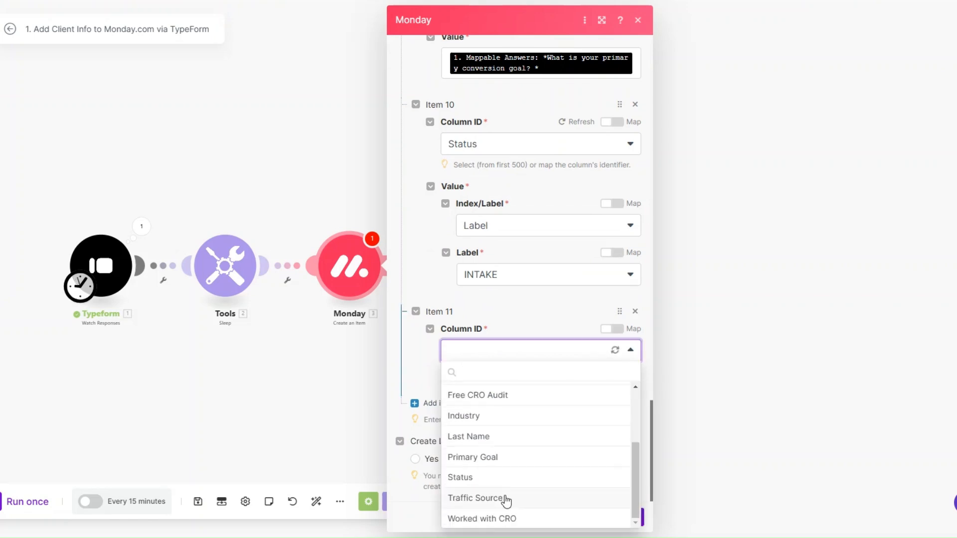
pyautogui.click(504, 498)
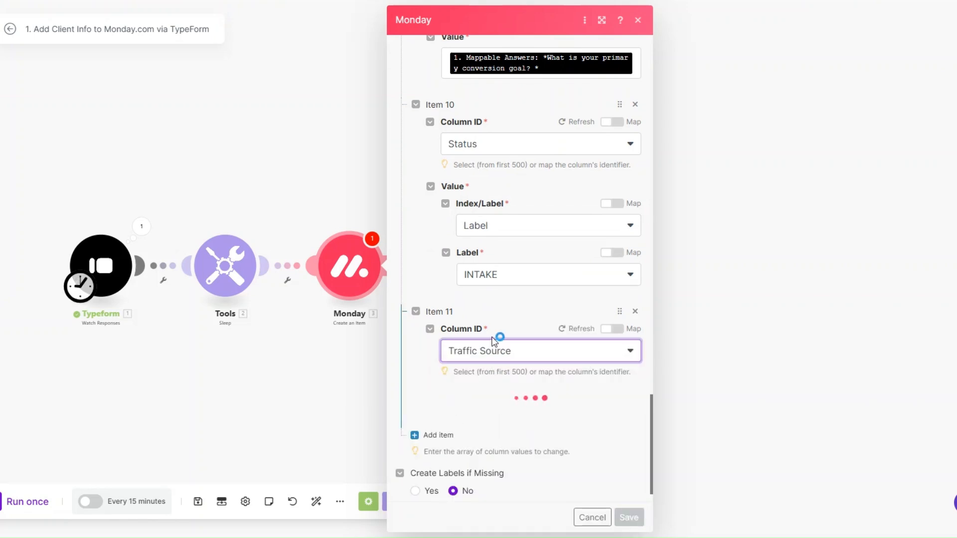
pyautogui.click(494, 386)
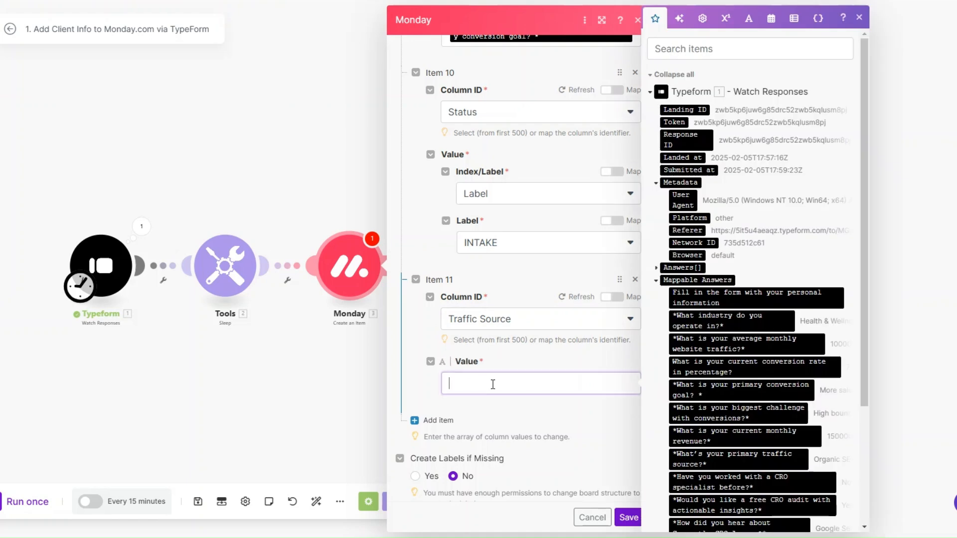
pyautogui.click(732, 458)
# Step: Map the Worked with CRO column to the CRO specialist answer and save the module
pyautogui.click(432, 402)
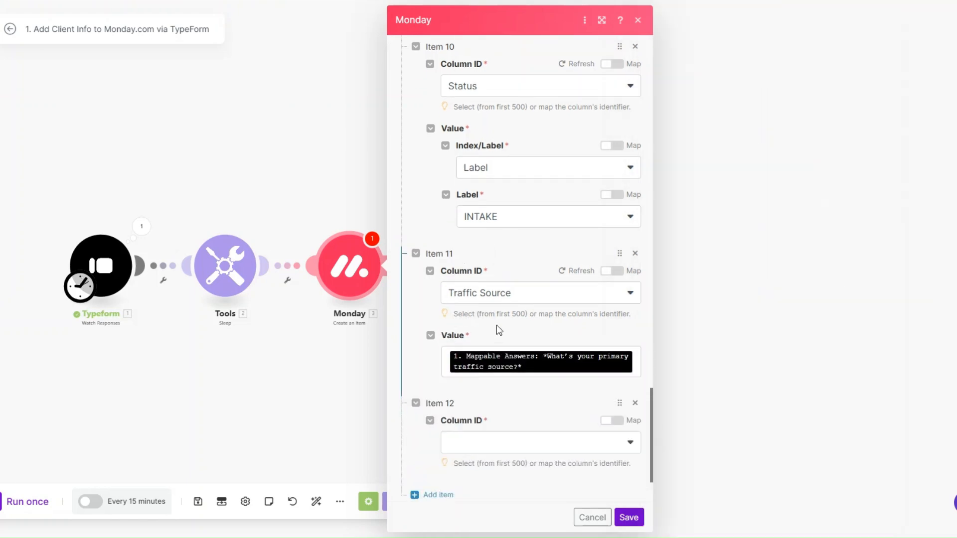
pyautogui.scroll(-2, 496, 325)
pyautogui.click(498, 351)
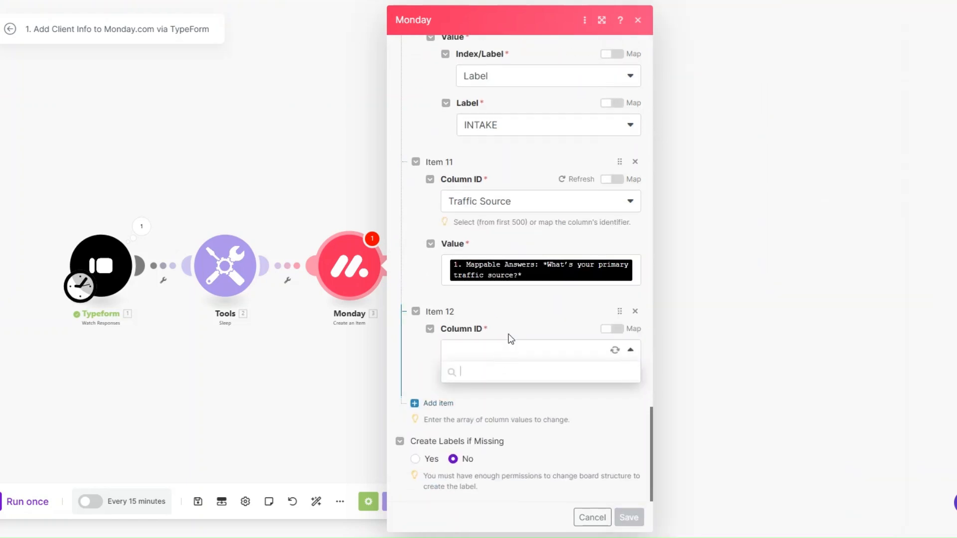
pyautogui.scroll(-2, 508, 393)
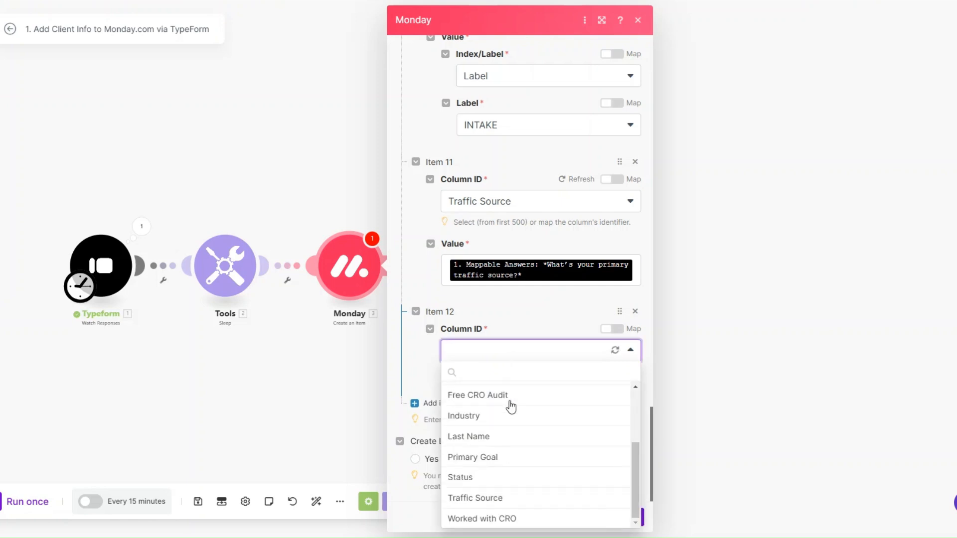
pyautogui.click(513, 520)
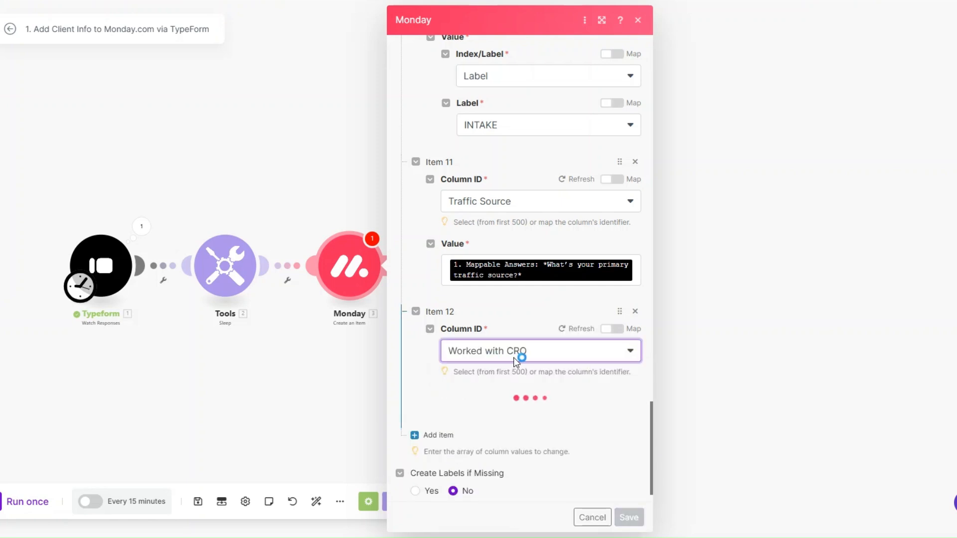
pyautogui.click(512, 406)
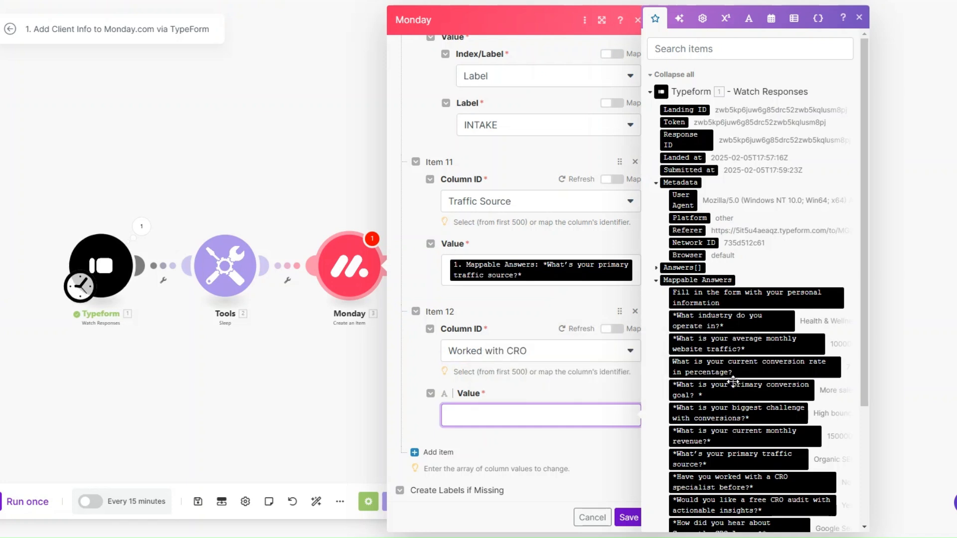
pyautogui.scroll(-1, 732, 382)
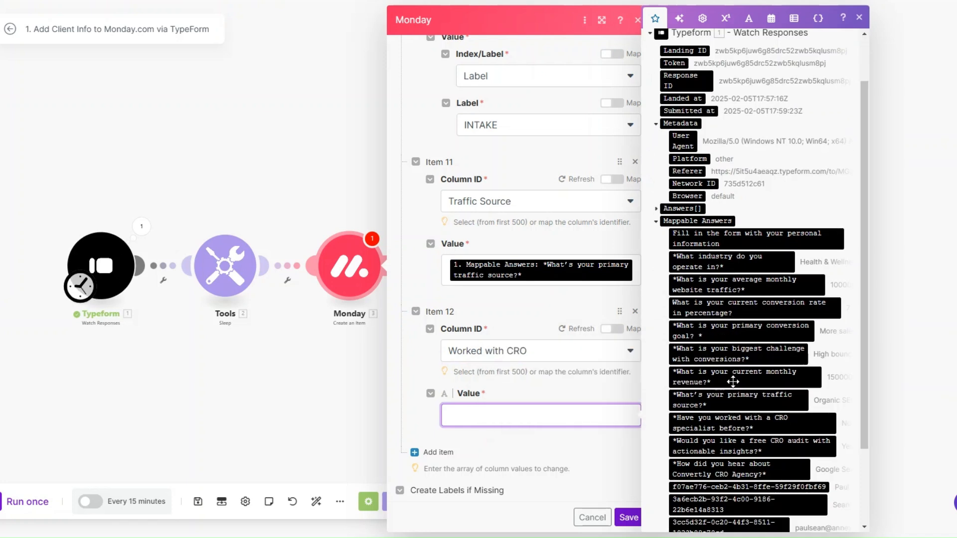
pyautogui.click(728, 422)
pyautogui.click(626, 517)
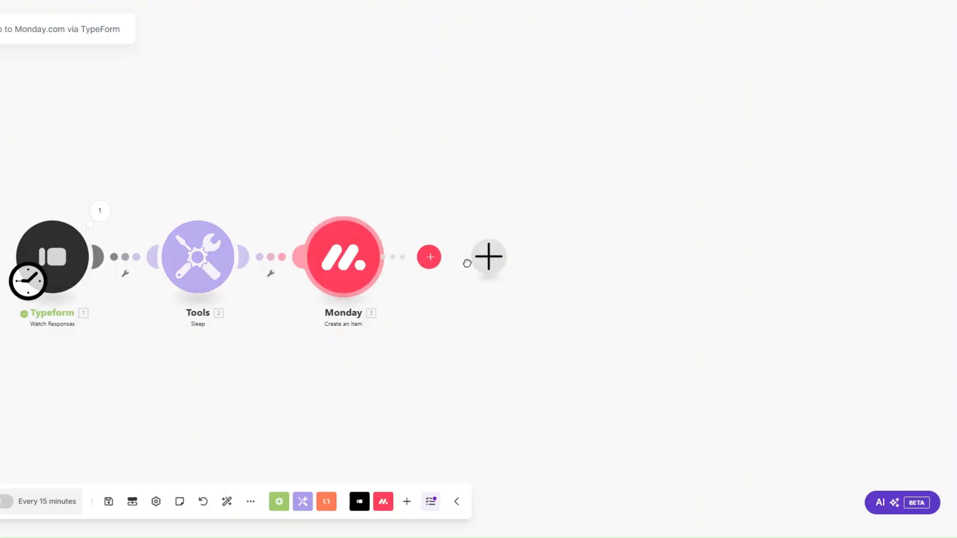
# Step: Add a new empty module slot after the Monday module
pyautogui.click(468, 264)
# Step: Add a Calendly Create a Scheduling Link module with max 1 event and Strategy Session type
pyautogui.scroll(-7, 615, 285)
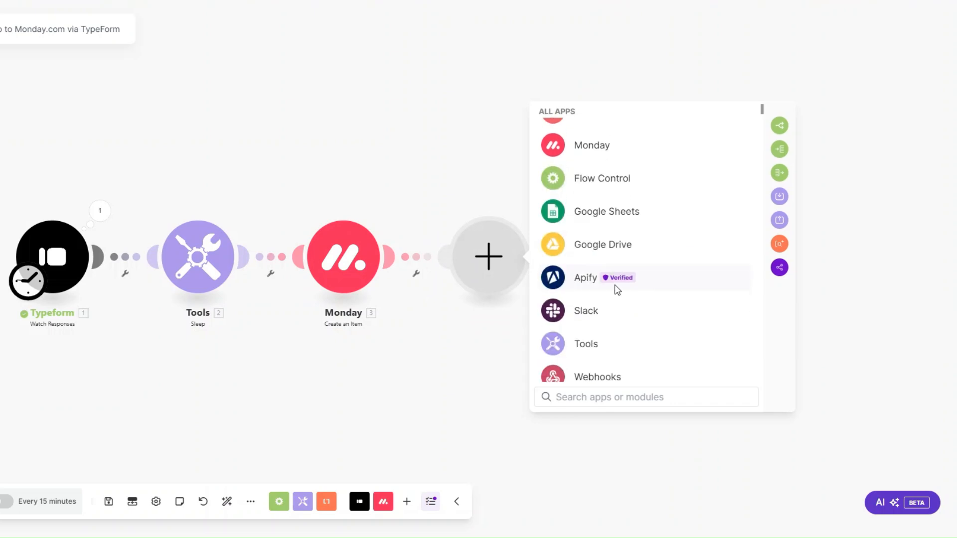
pyautogui.click(584, 304)
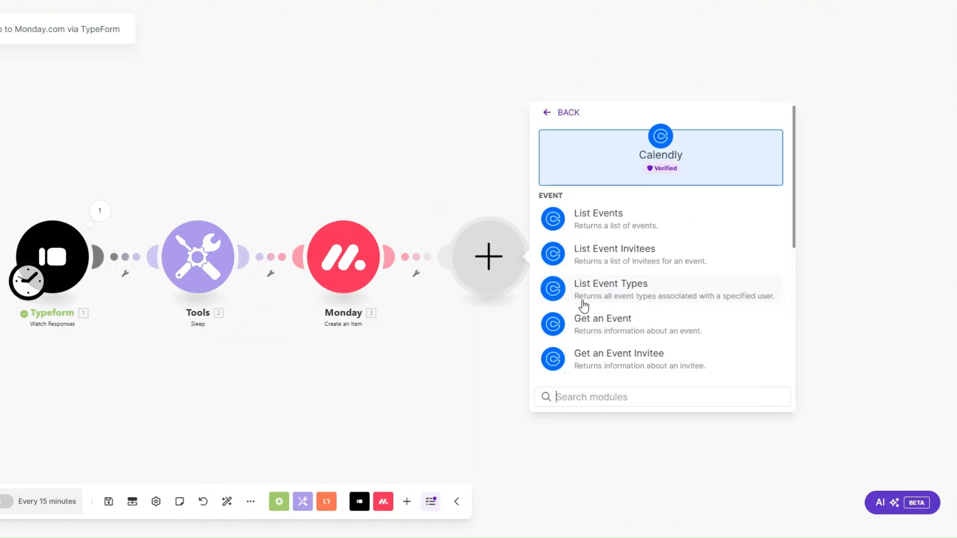
pyautogui.scroll(-3, 584, 306)
pyautogui.click(588, 339)
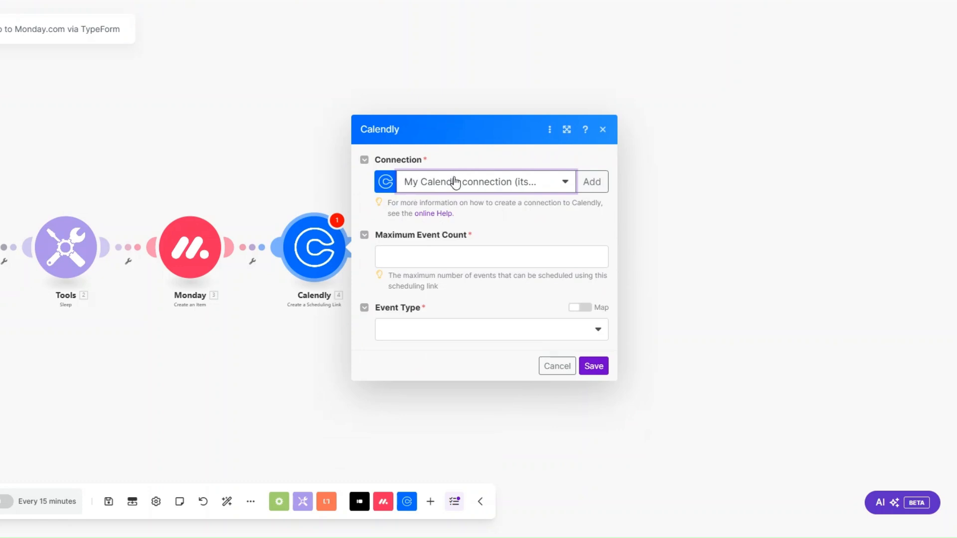
pyautogui.click(592, 181)
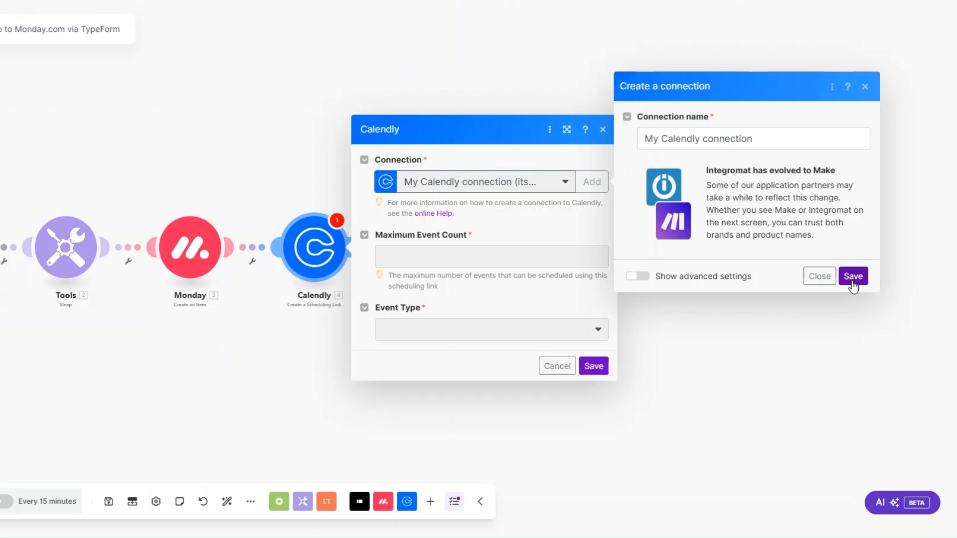
pyautogui.click(819, 276)
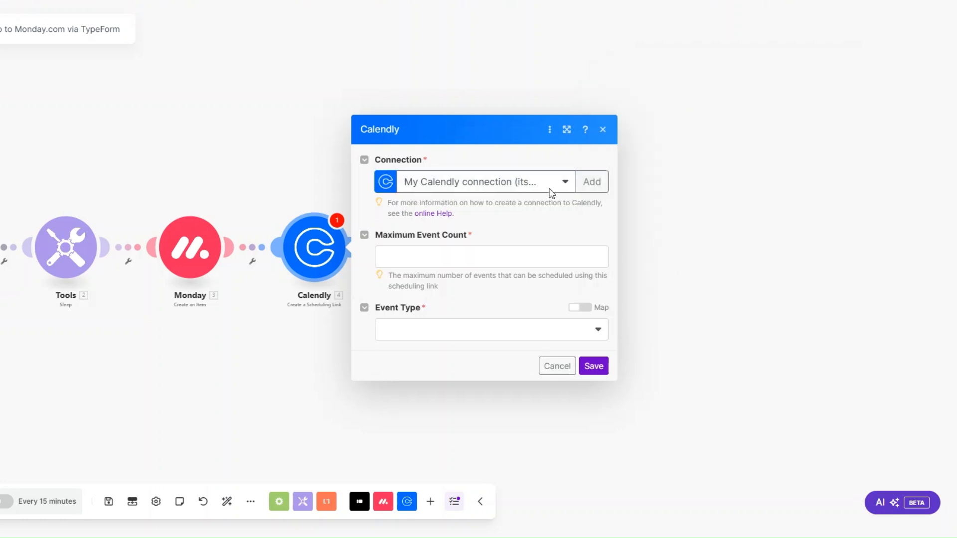
pyautogui.click(462, 258)
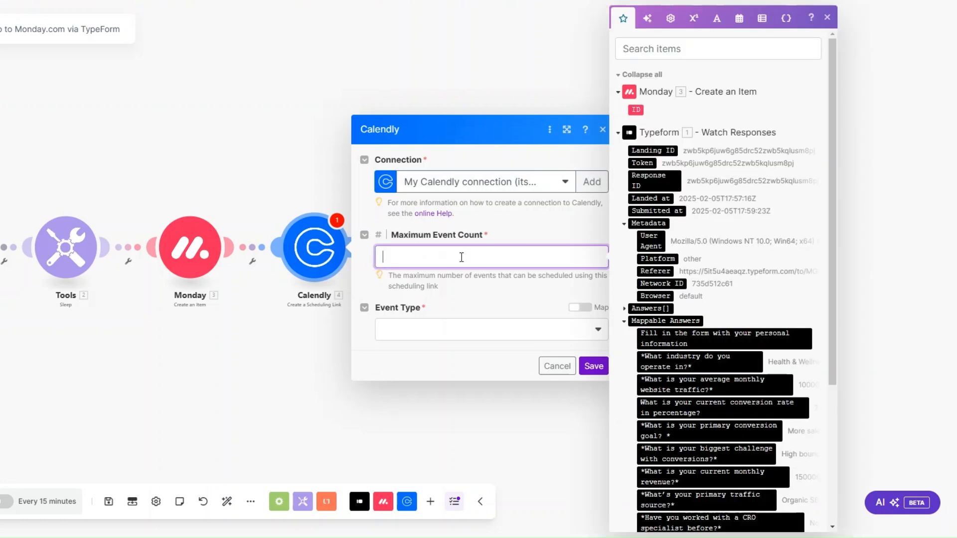
pyautogui.click(440, 329)
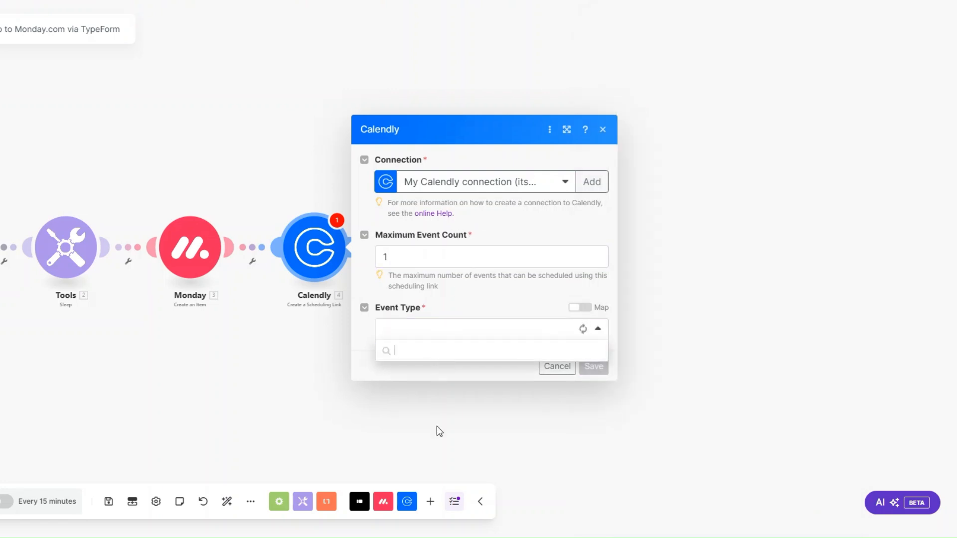
pyautogui.click(439, 410)
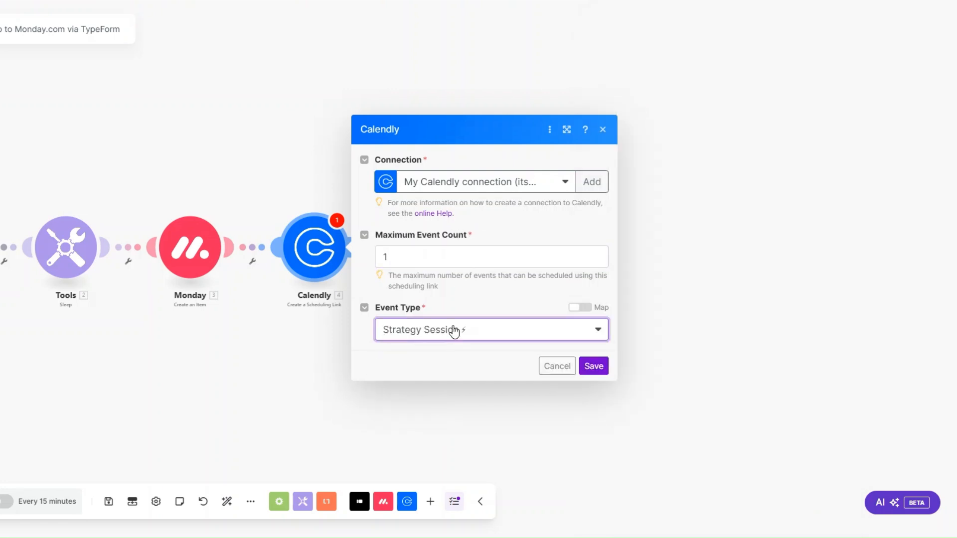
# Step: Save the Calendly module and add another module slot after it
pyautogui.click(591, 366)
pyautogui.moveTo(312, 265)
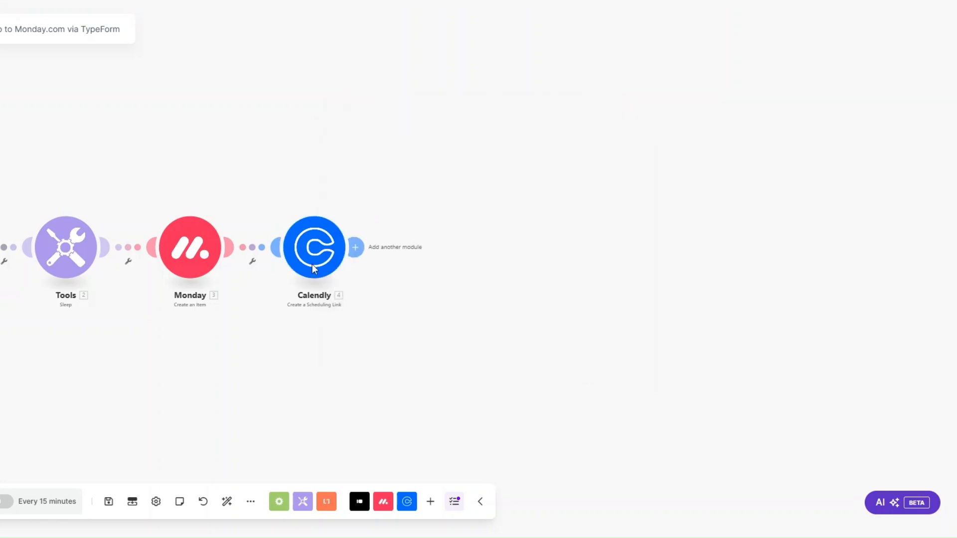
pyautogui.click(349, 248)
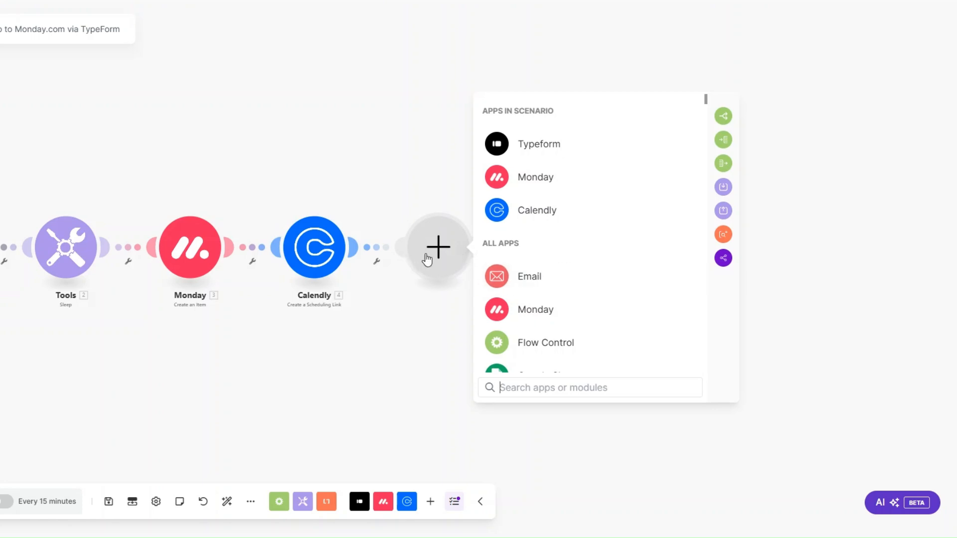
# Step: Add an Email module after Calendly and edit its subject line
pyautogui.click(521, 279)
pyautogui.scroll(-1, 534, 274)
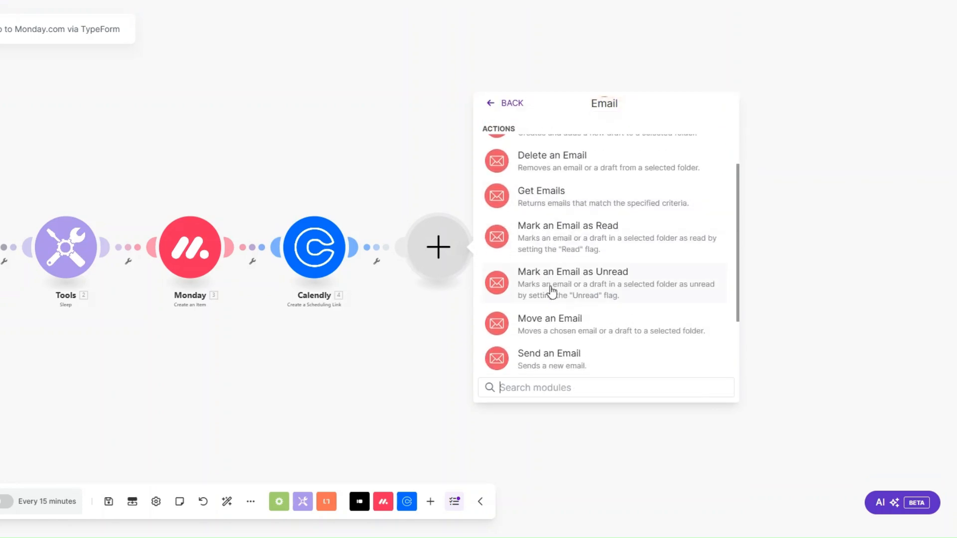
pyautogui.press('Escape')
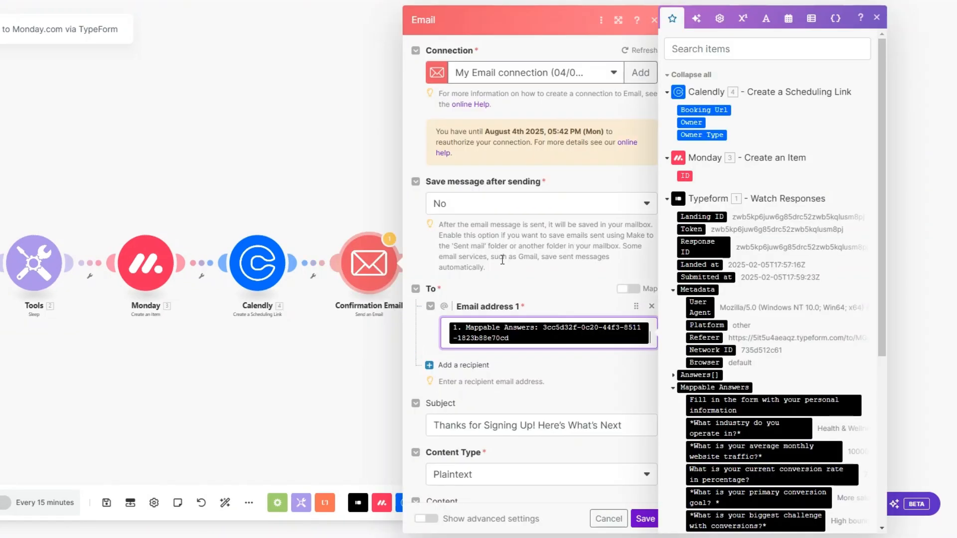
pyautogui.scroll(-3, 503, 259)
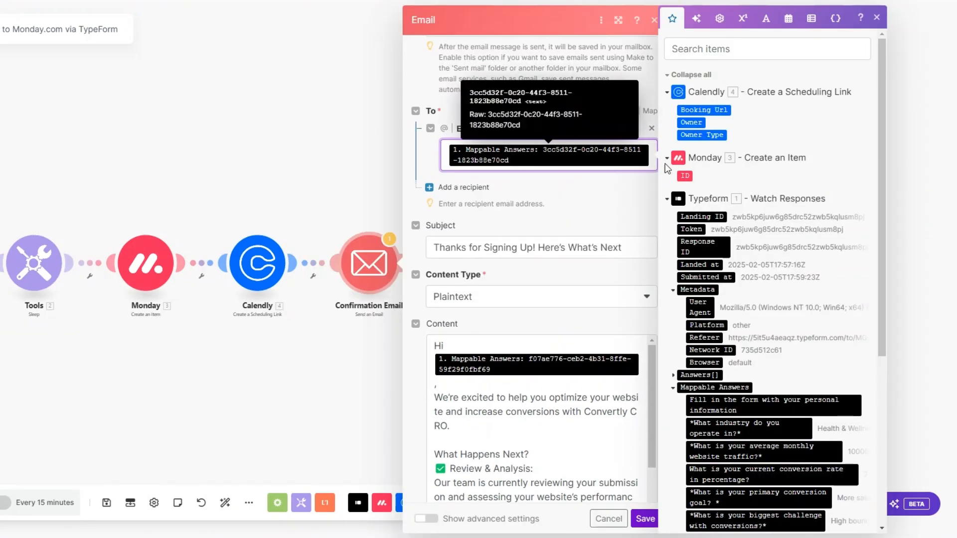
pyautogui.scroll(-5, 751, 253)
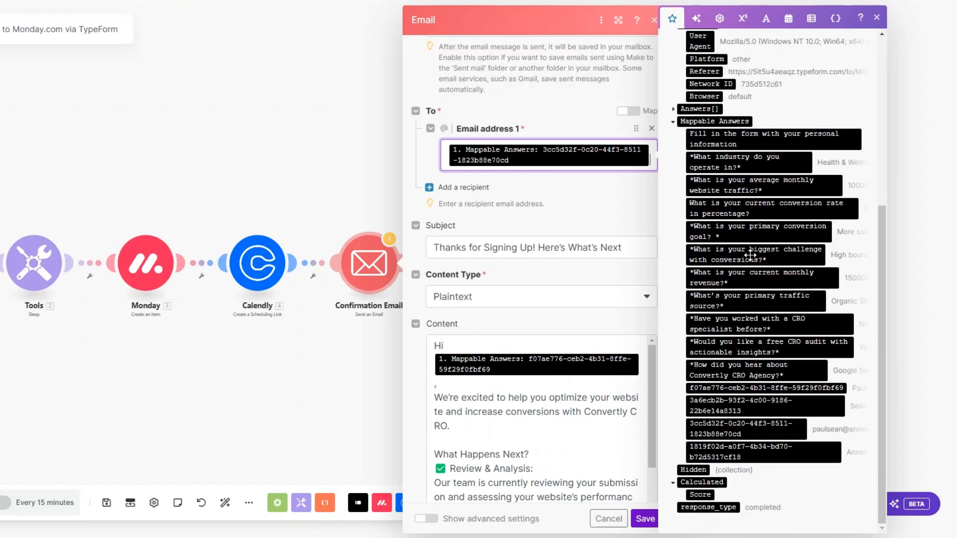
pyautogui.scroll(-3, 481, 174)
pyautogui.click(627, 107)
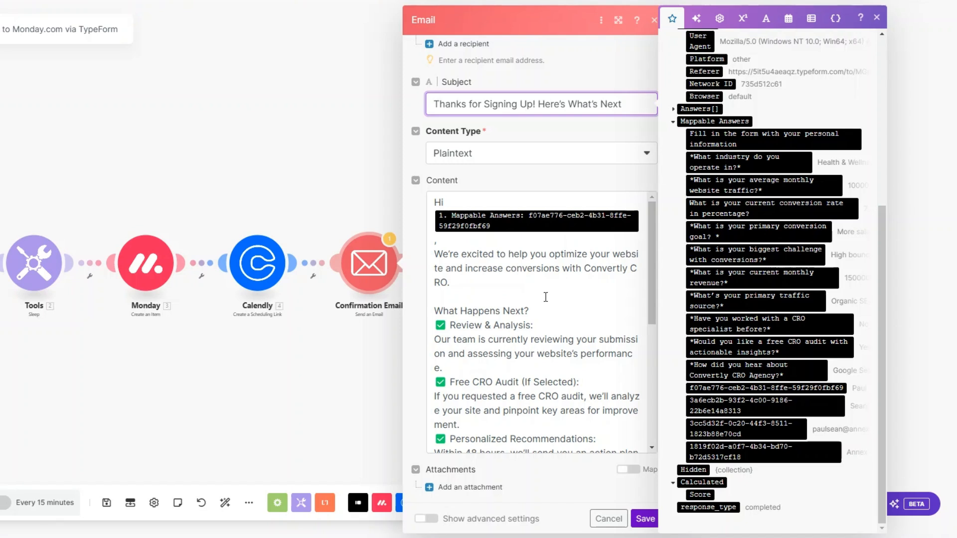
# Step: Write the welcome email body with the Calendly Booking Url and save the module
pyautogui.scroll(-5, 546, 297)
pyautogui.scroll(2, 495, 262)
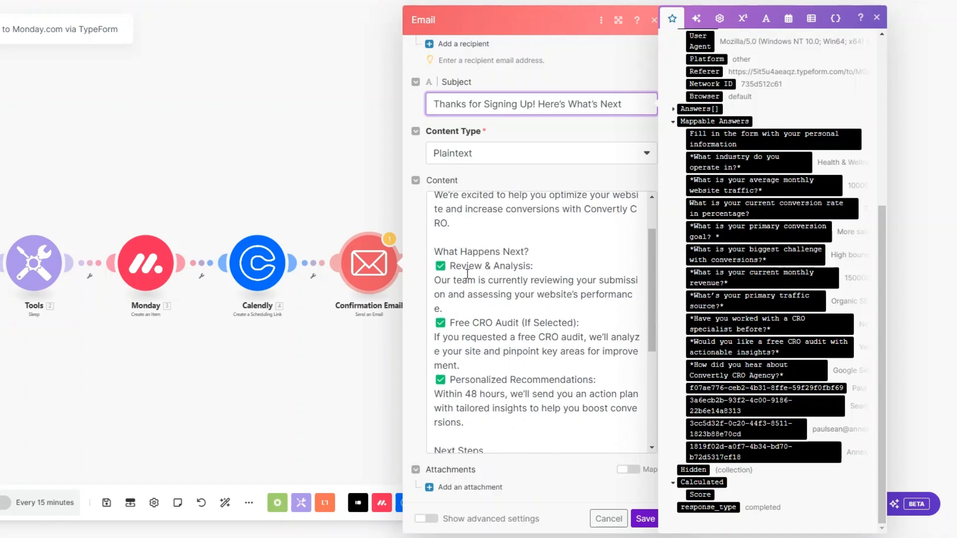
pyautogui.scroll(-2, 535, 274)
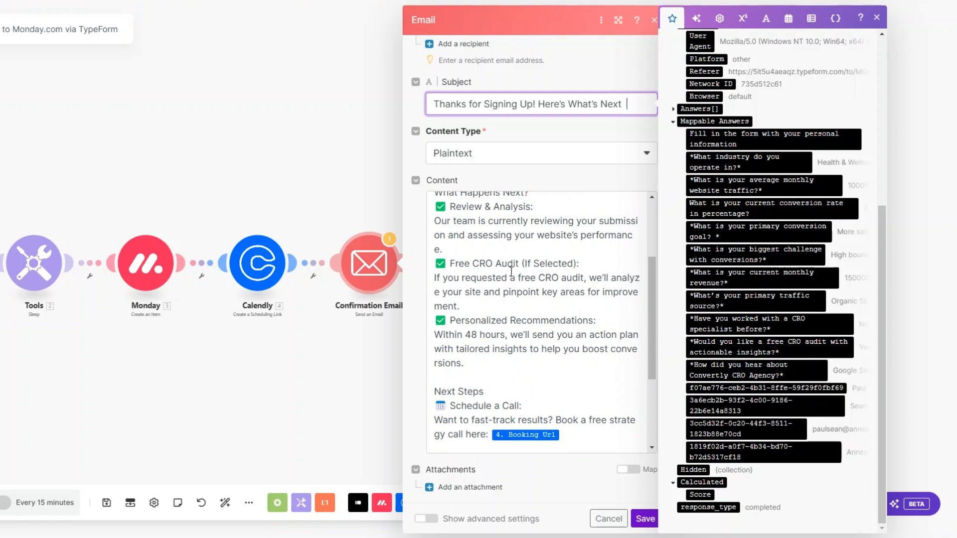
pyautogui.scroll(-2, 550, 270)
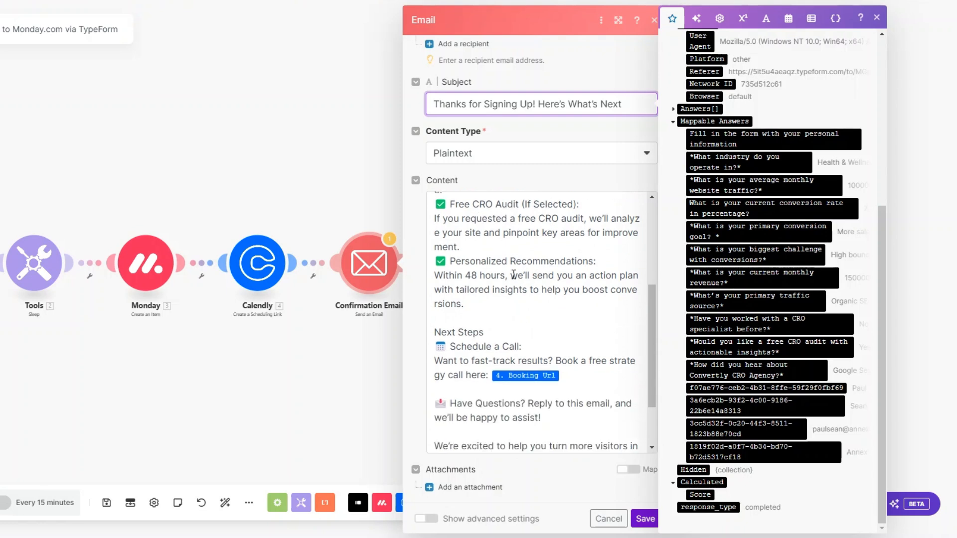
pyautogui.scroll(-3, 583, 265)
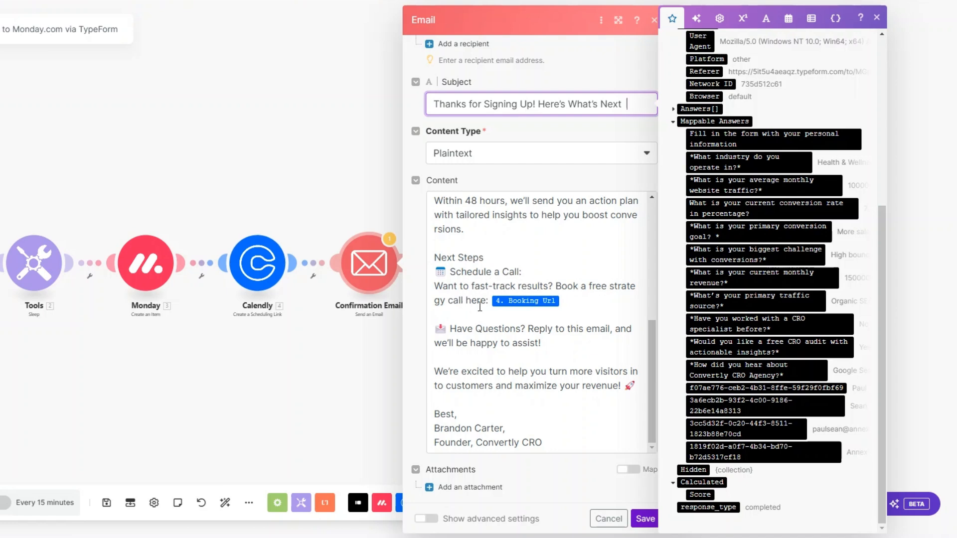
pyautogui.click(569, 300)
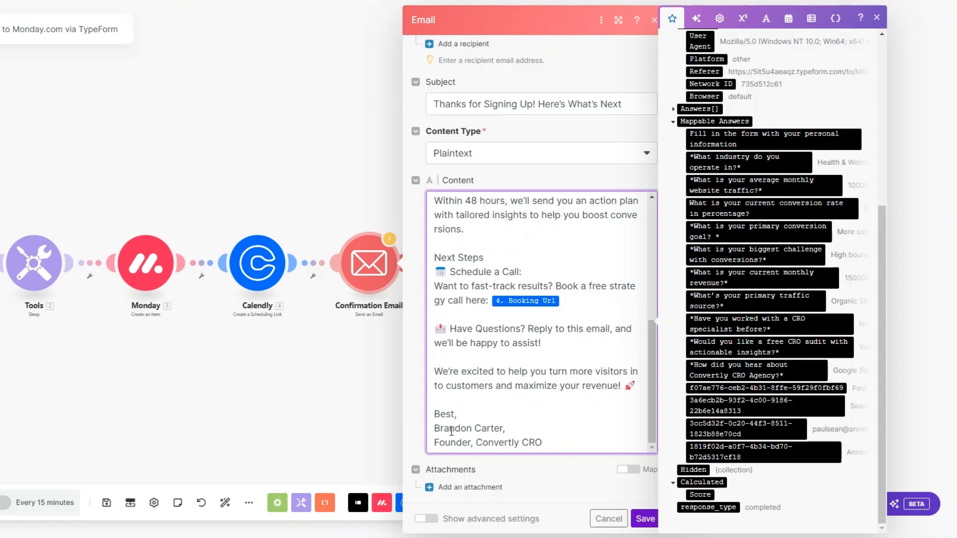
pyautogui.click(645, 519)
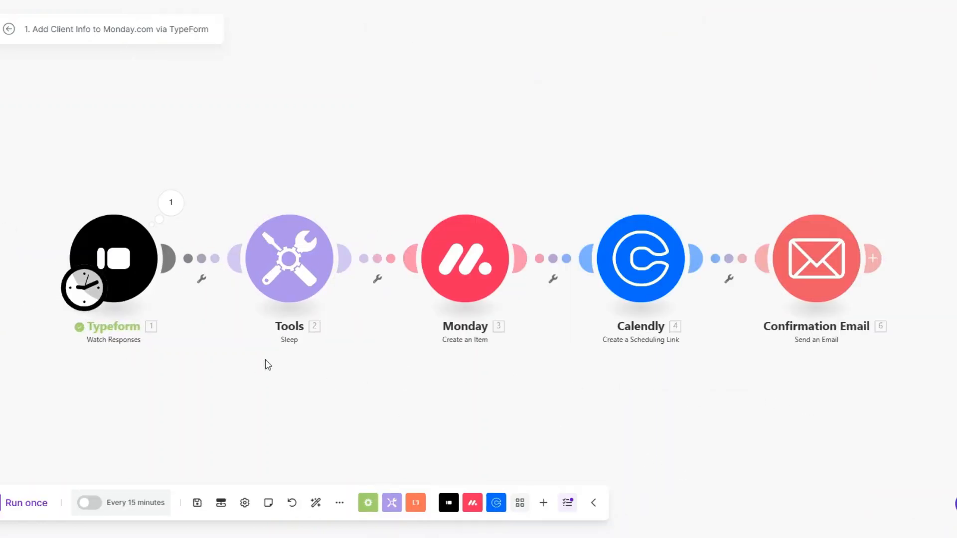
# Step: Set the Typeform trigger to start manually from the most recent form response
pyautogui.rightClick(139, 269)
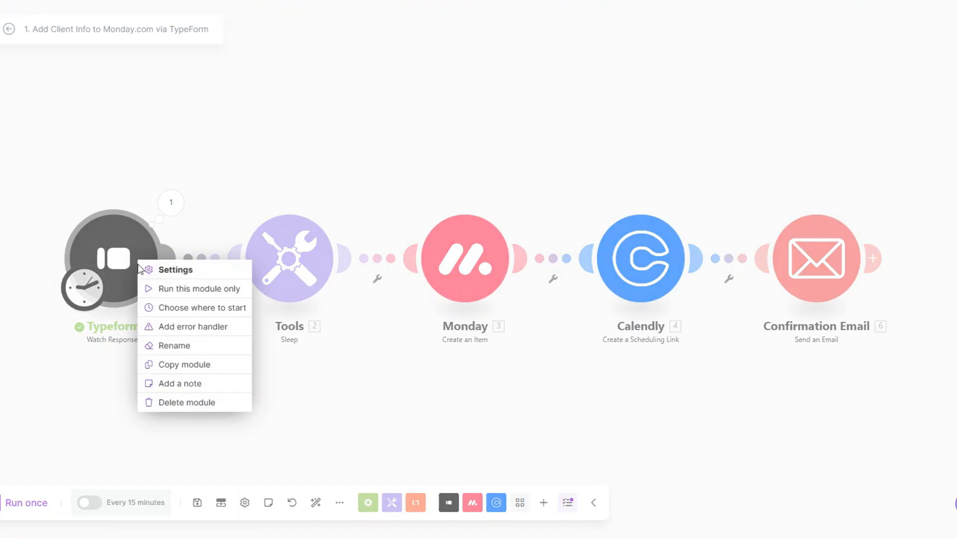
pyautogui.click(179, 307)
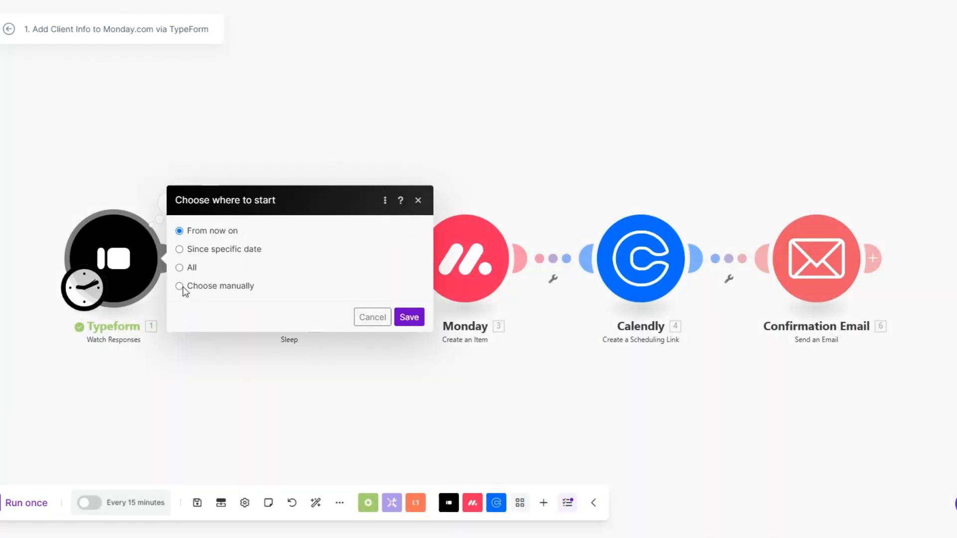
pyautogui.click(181, 288)
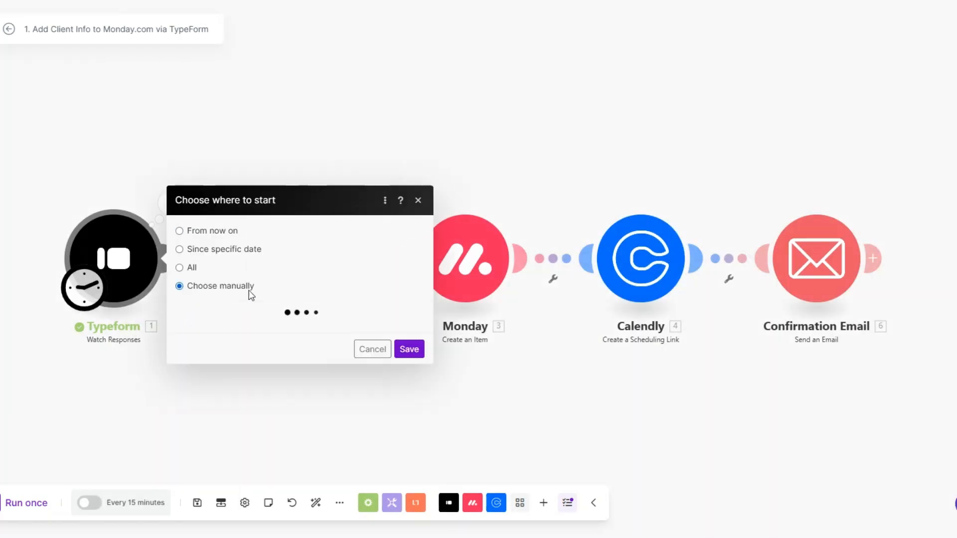
pyautogui.click(252, 278)
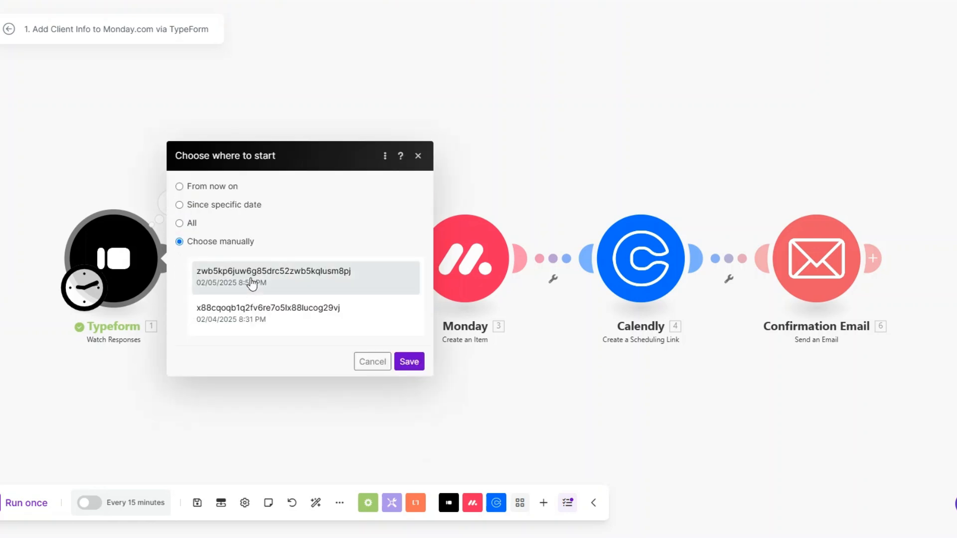
pyautogui.click(409, 361)
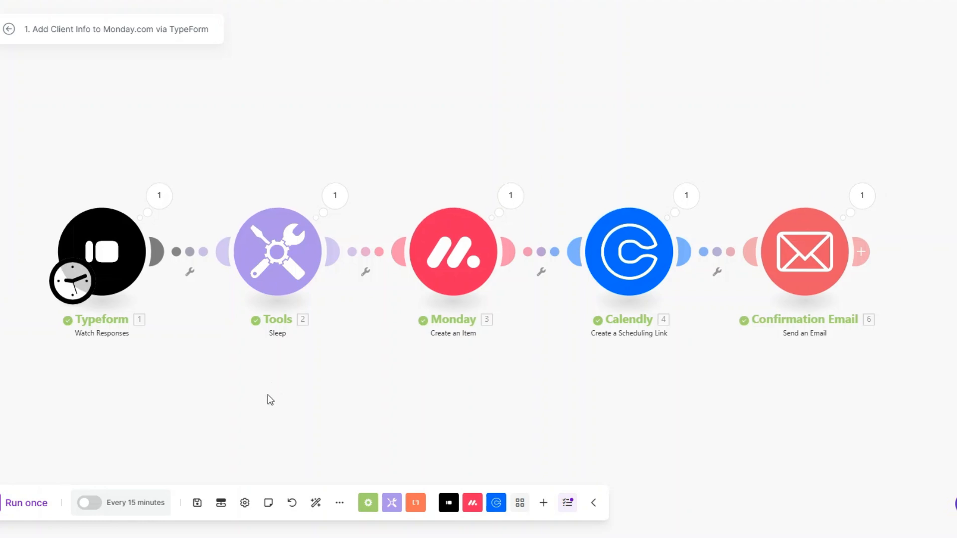
# Step: Inspect the Typeform trigger's output and its Mappable Answers
pyautogui.click(159, 196)
pyautogui.click(225, 286)
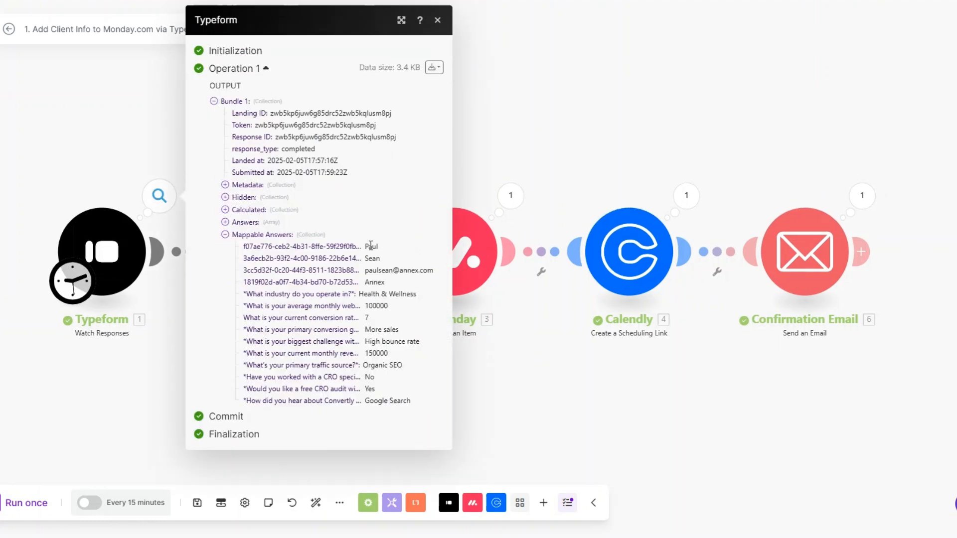
pyautogui.moveTo(365, 246); pyautogui.dragTo(427, 401)
pyautogui.click(464, 398)
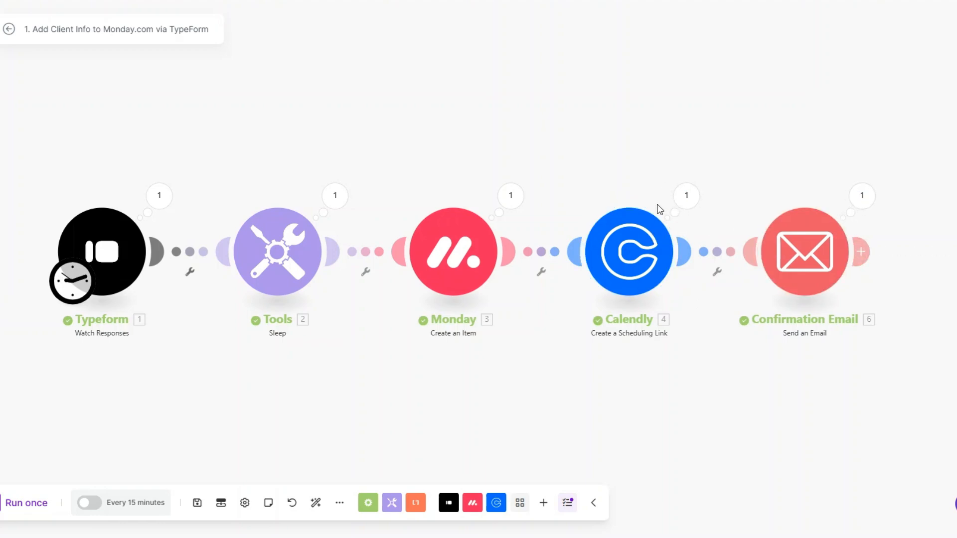
# Step: Check the sent confirmation email's subject, body and Calendly booking link
pyautogui.click(862, 208)
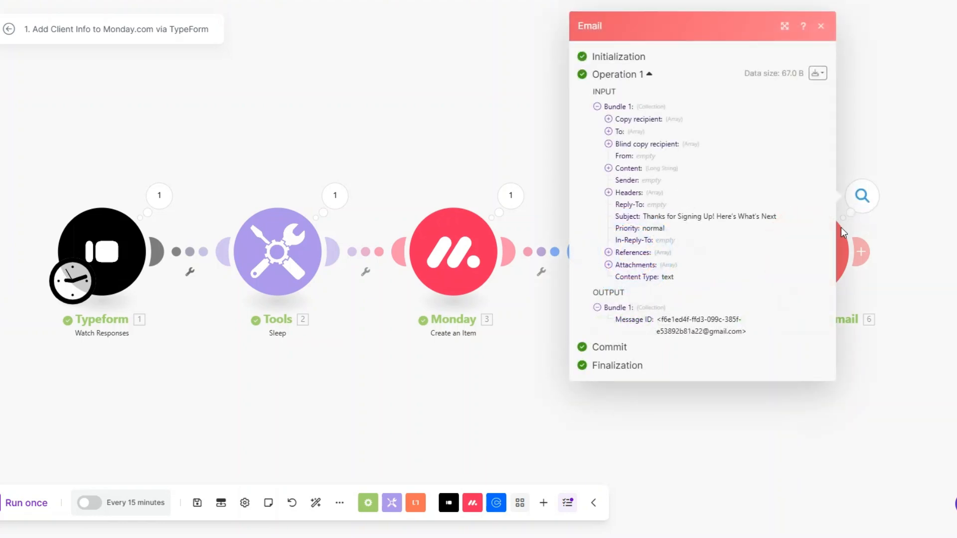
pyautogui.moveTo(643, 216); pyautogui.dragTo(801, 221)
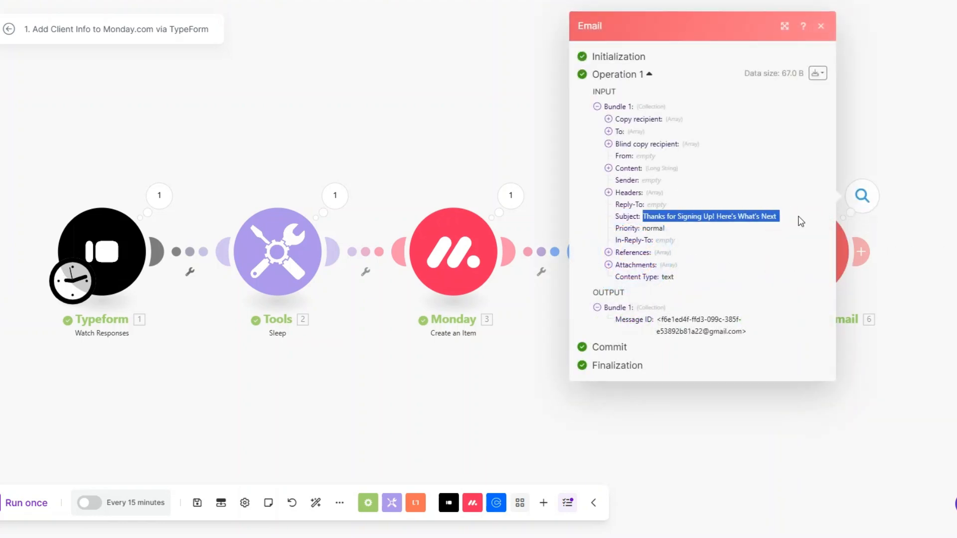
pyautogui.click(608, 169)
pyautogui.moveTo(621, 183); pyautogui.dragTo(796, 498)
pyautogui.click(736, 353)
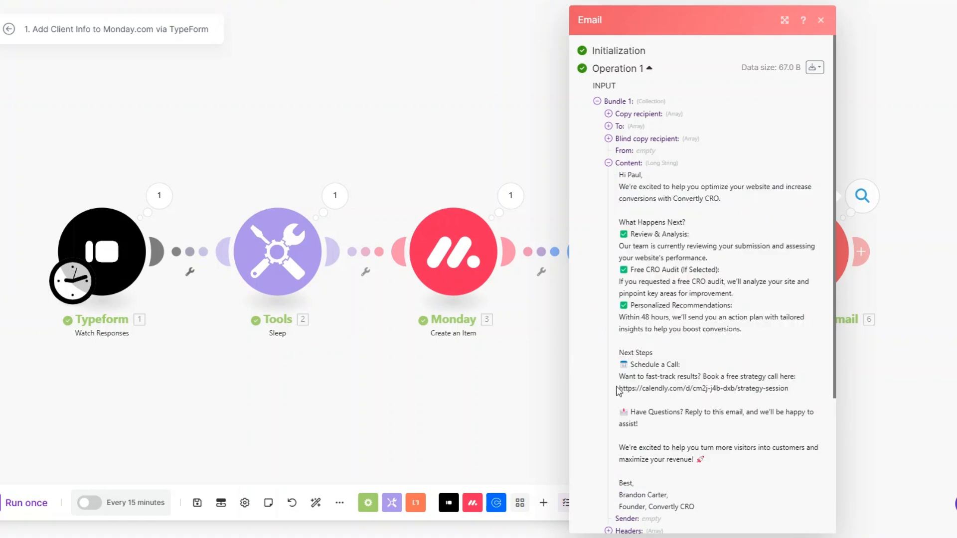
pyautogui.moveTo(619, 389); pyautogui.dragTo(783, 401)
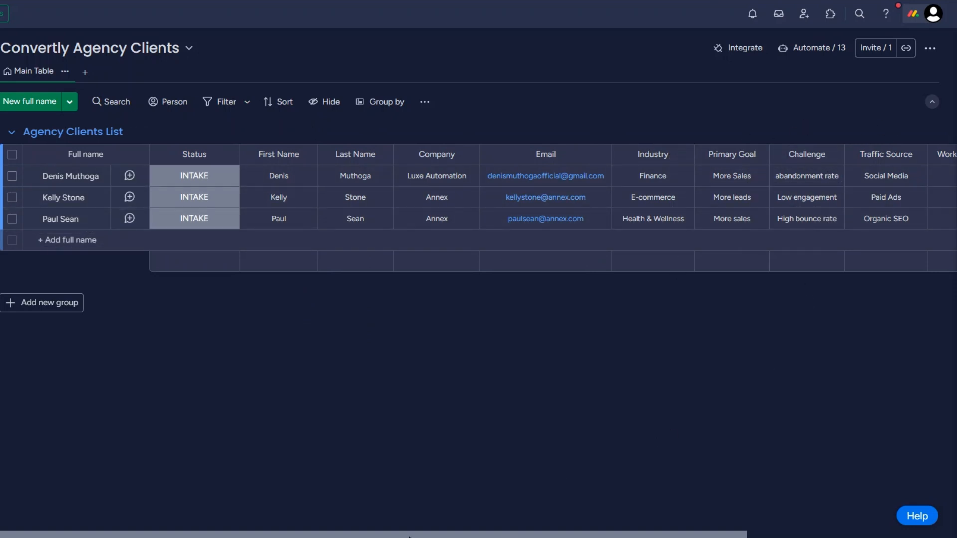
# Step: Scroll the Convertly Agency Clients board right to review the remaining columns
pyautogui.moveTo(408, 536); pyautogui.dragTo(594, 536)
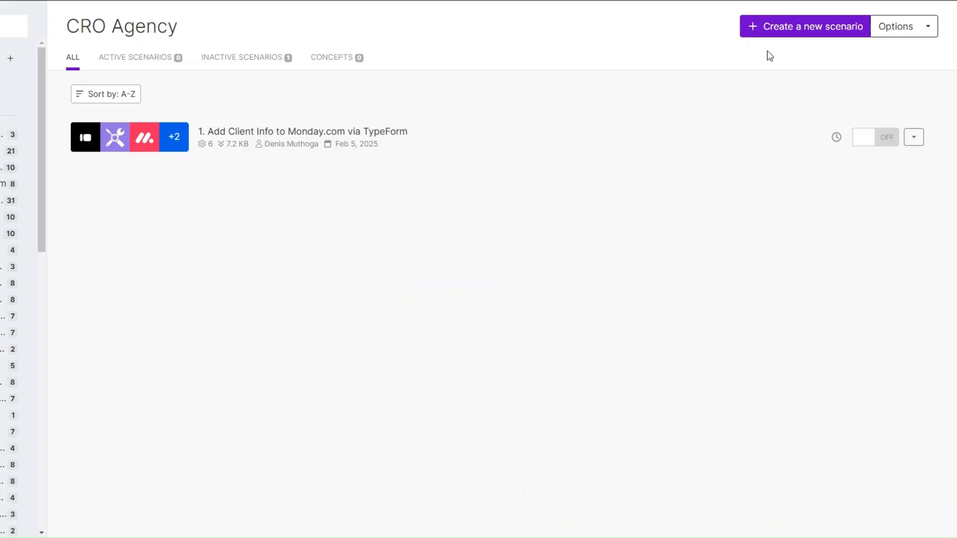
# Step: Create a new scenario and add a Webhooks Custom webhook as its trigger
pyautogui.click(776, 33)
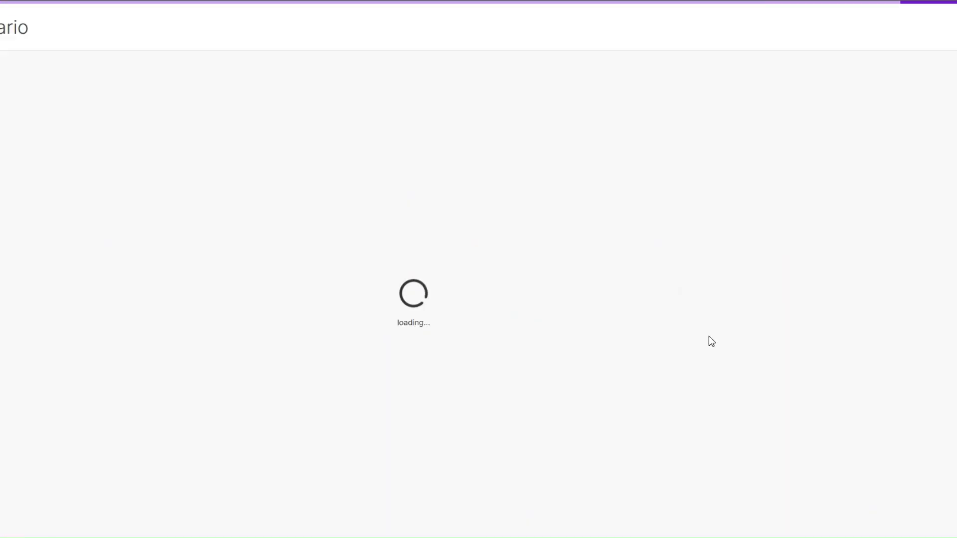
pyautogui.click(238, 241)
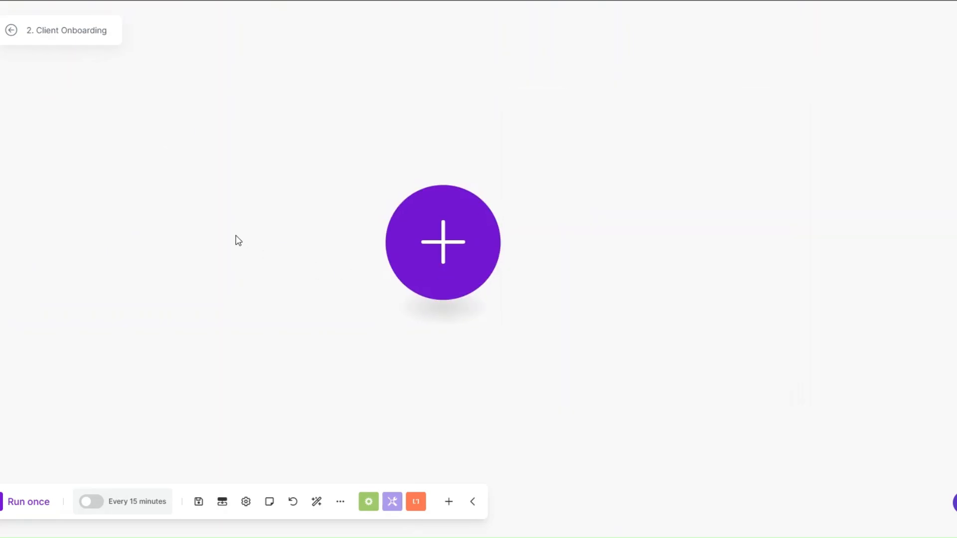
pyautogui.click(422, 240)
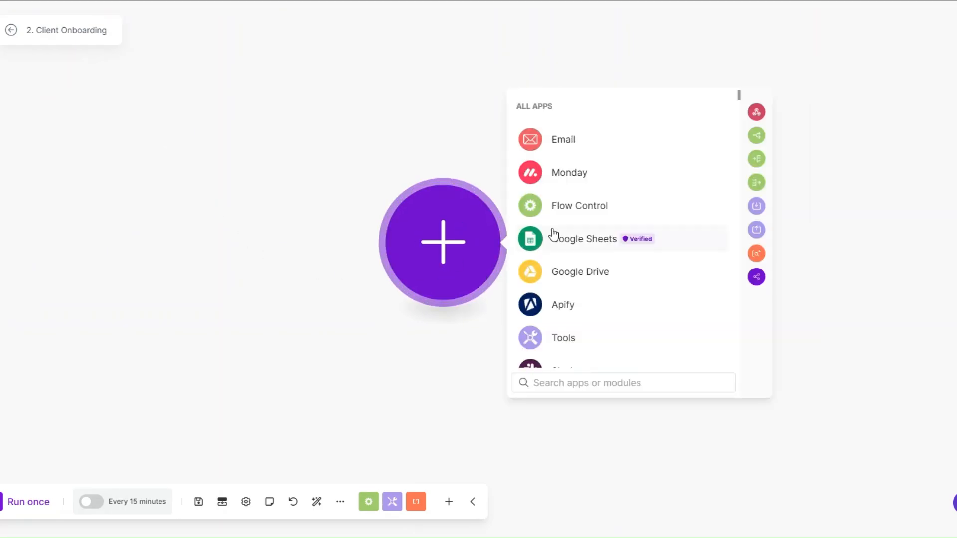
pyautogui.scroll(-3, 563, 284)
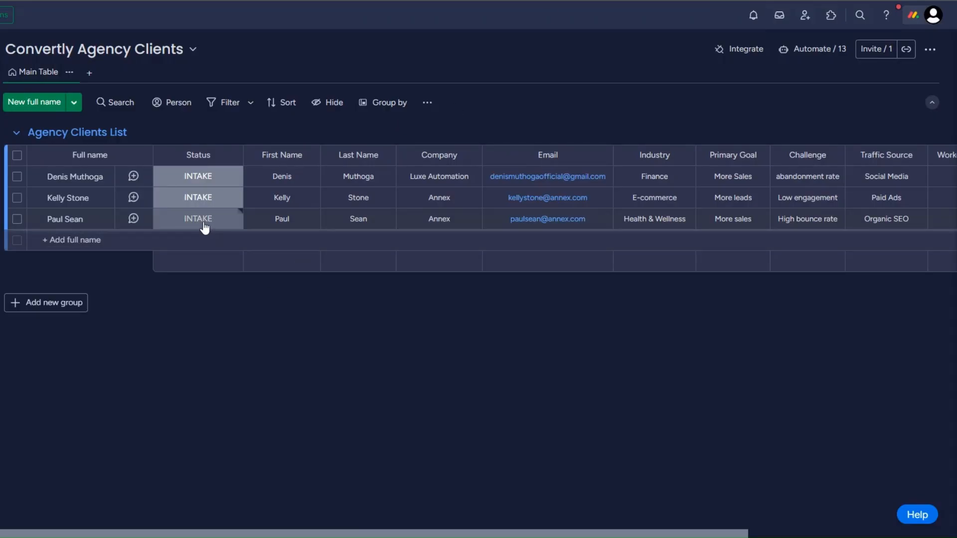
pyautogui.click(205, 227)
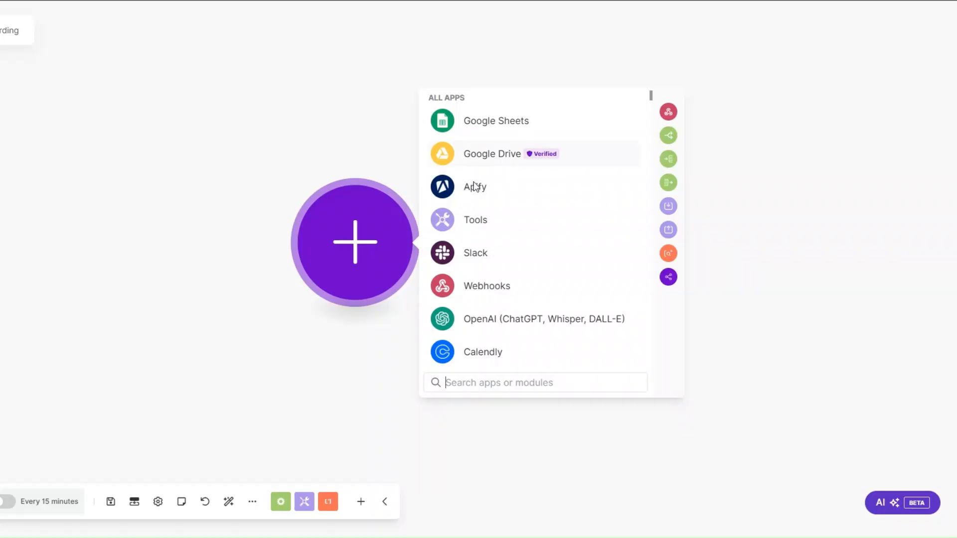
pyautogui.click(476, 283)
pyautogui.click(484, 244)
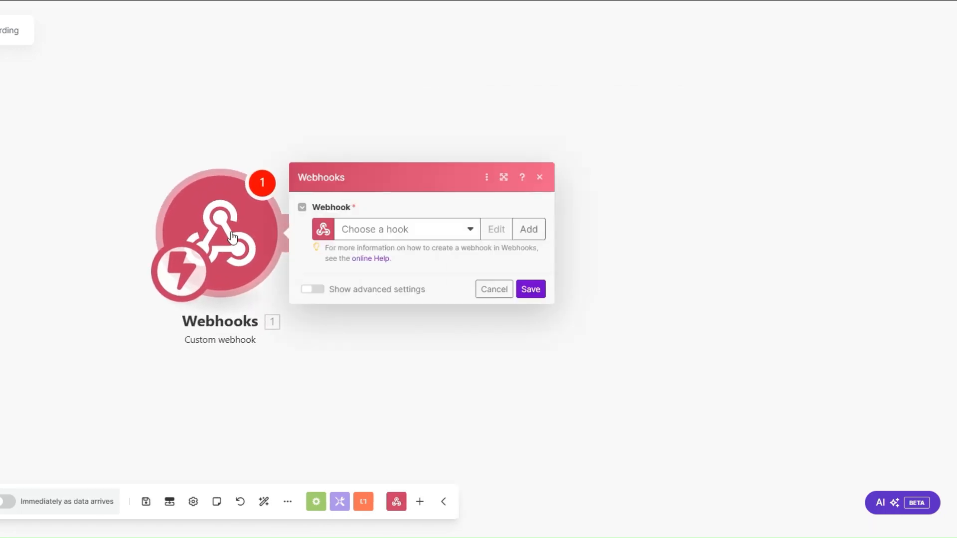
# Step: Create a new webhook named 'Client Onboarding webhook' and save the trigger settings
pyautogui.click(527, 229)
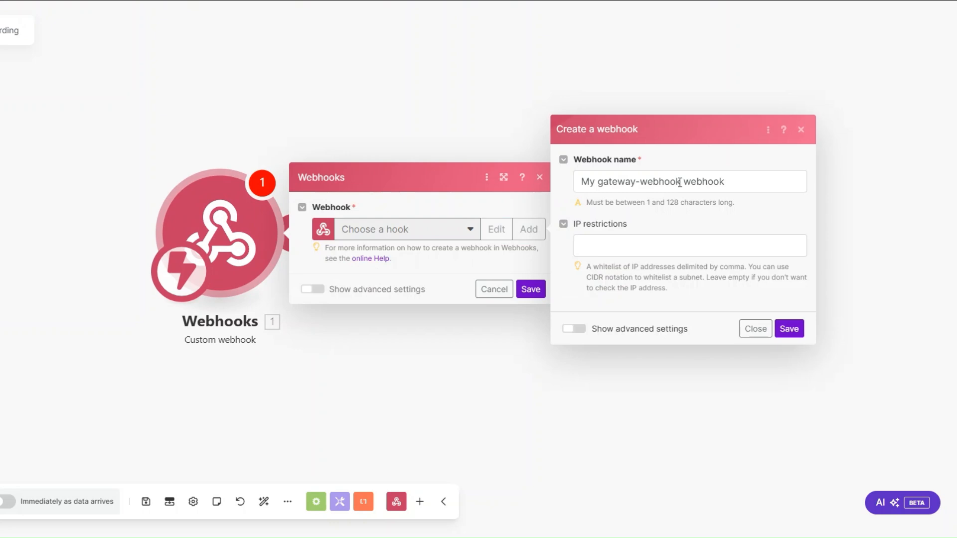
pyautogui.moveTo(681, 181); pyautogui.dragTo(570, 189)
pyautogui.write('Client Onboarding')
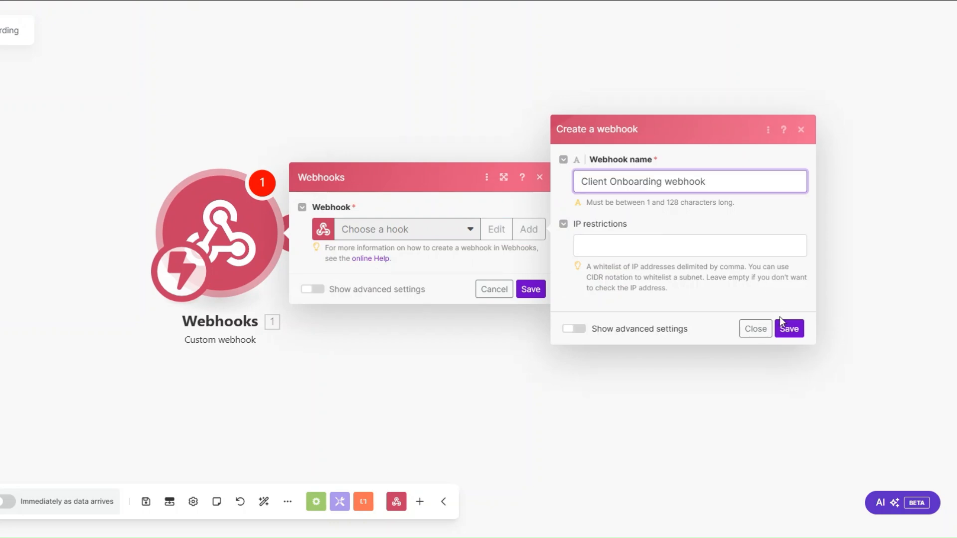
pyautogui.click(788, 328)
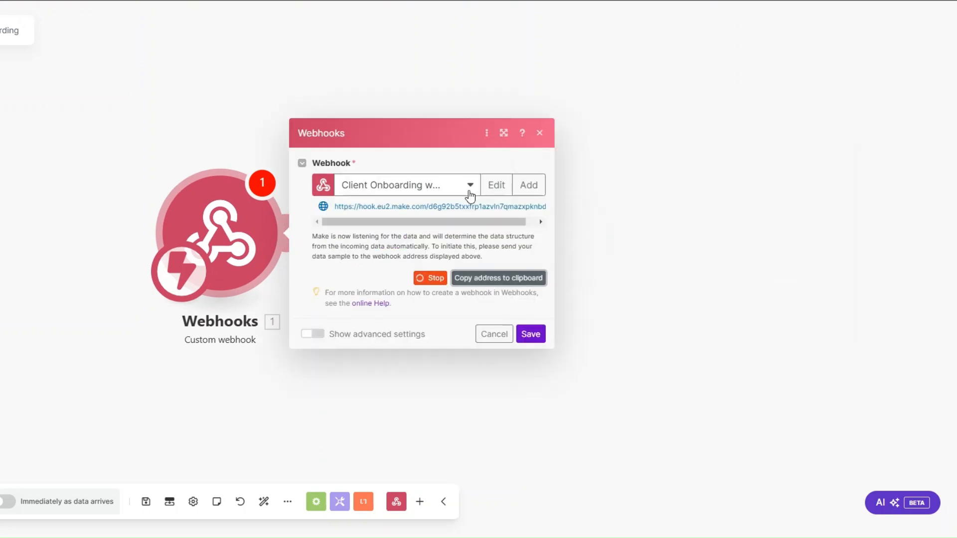
pyautogui.click(530, 334)
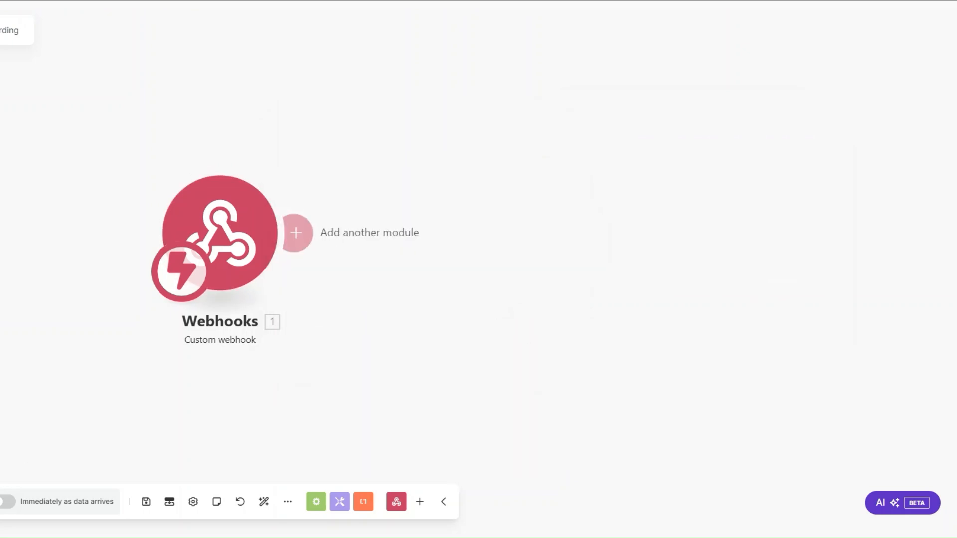
# Step: Save the Make scenario, then choose monday.com's 'When a status changes' webhook template
pyautogui.hotkey('ctrl', 's')
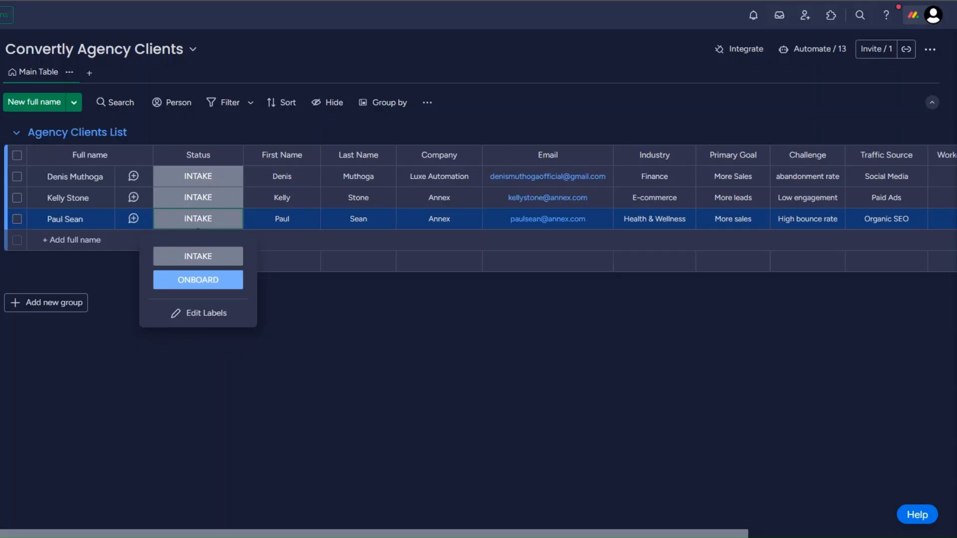
pyautogui.click(728, 51)
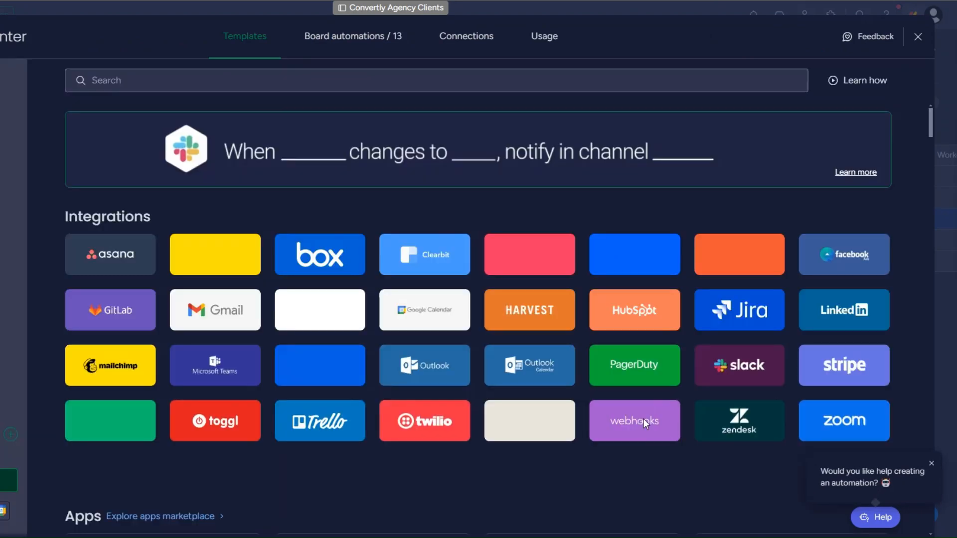
pyautogui.click(644, 419)
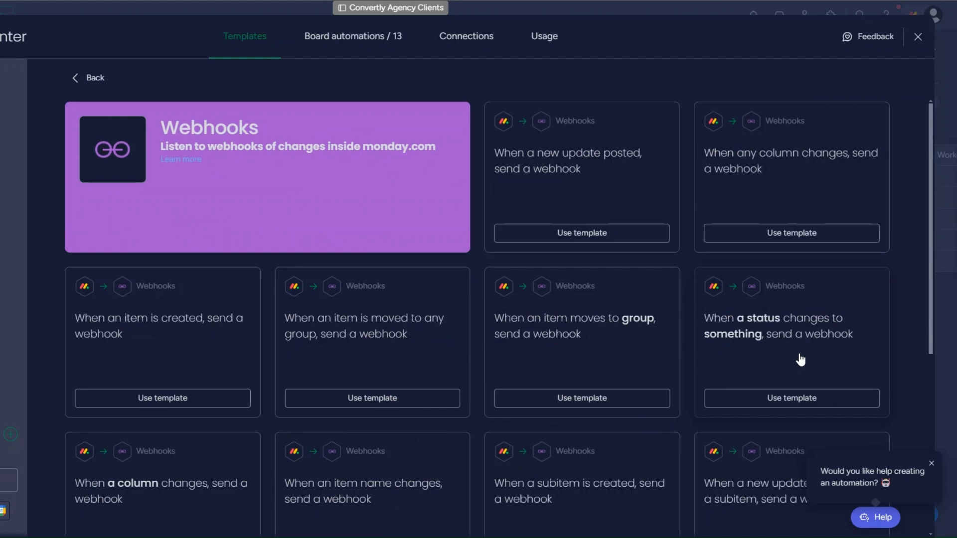
pyautogui.click(794, 399)
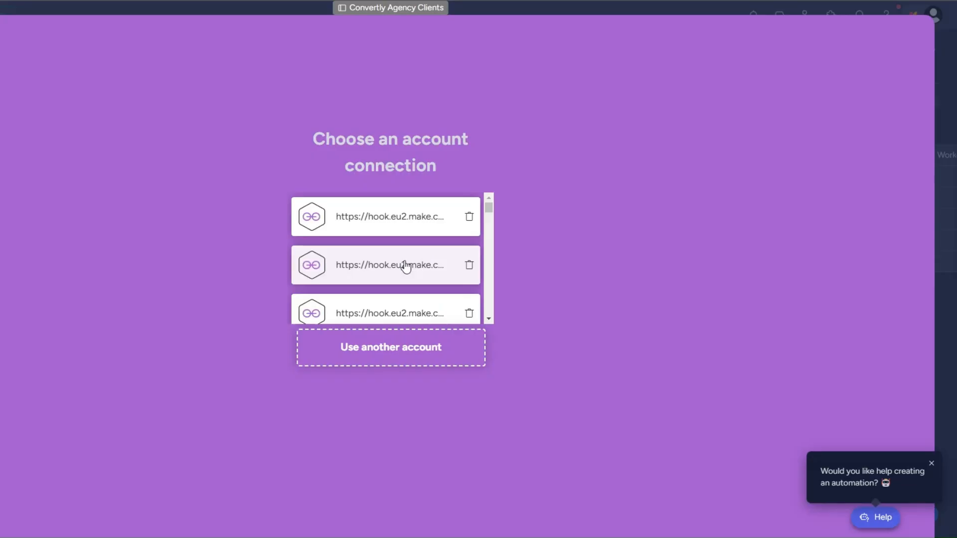
# Step: Paste the Make webhook URL as another account's webhook and submit it
pyautogui.click(398, 361)
pyautogui.click(161, 154)
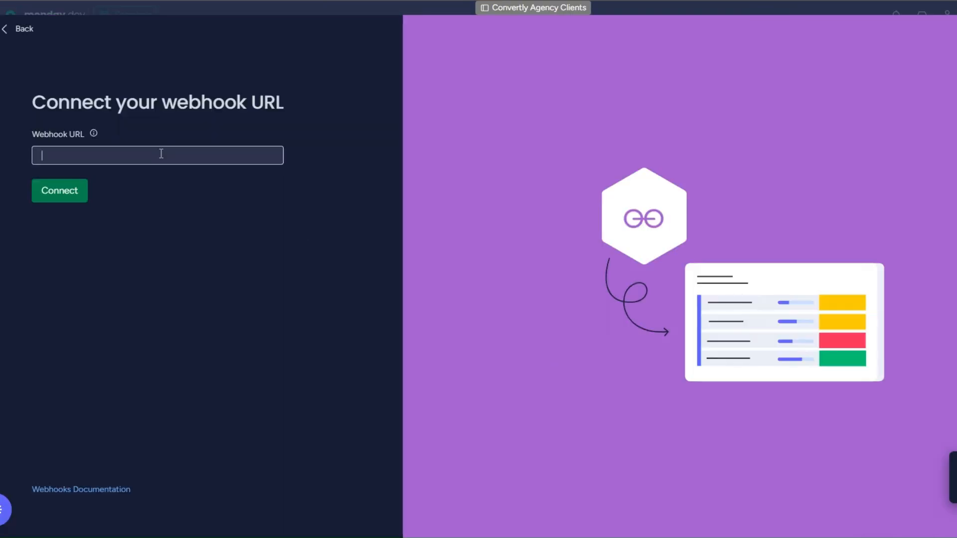
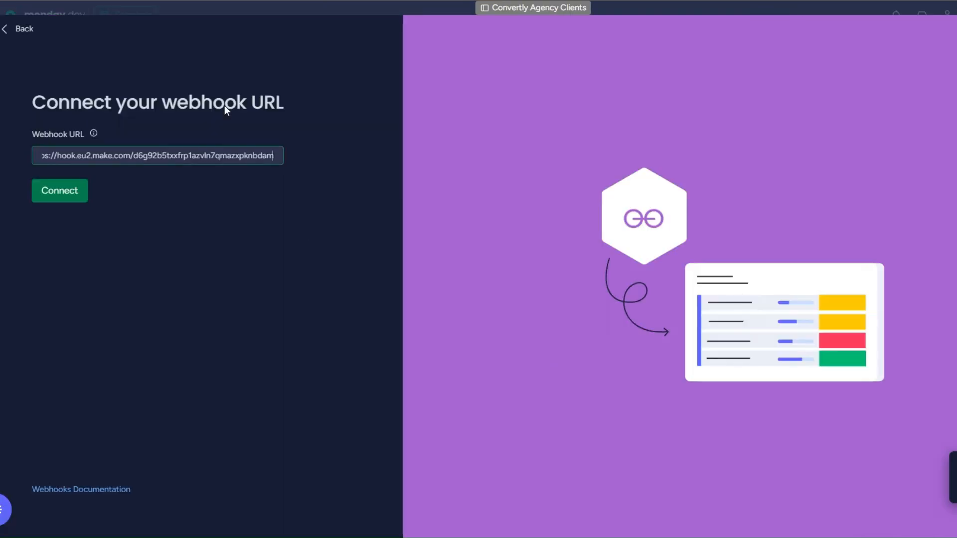
pyautogui.click(62, 192)
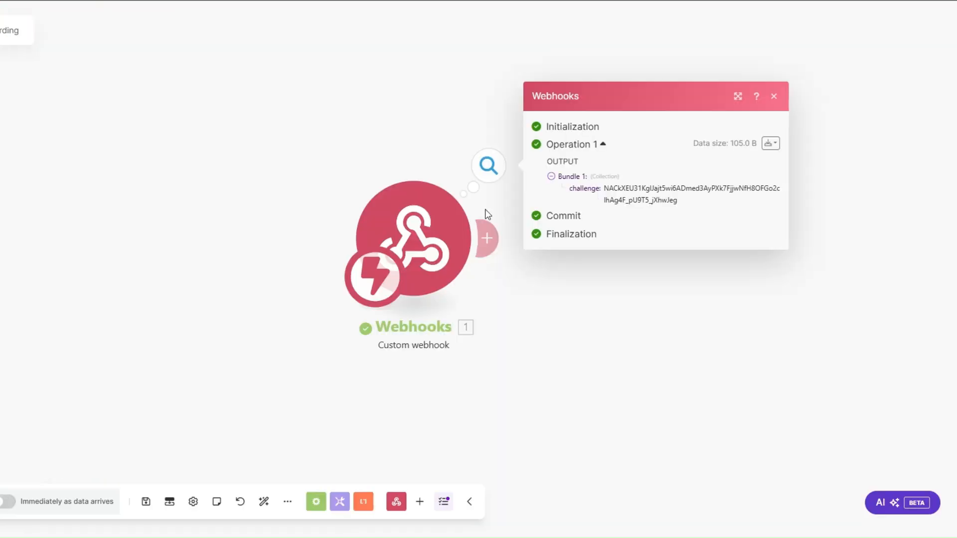
# Step: Copy the received challenge value and add a Webhooks > Webhook response module after the trigger
pyautogui.moveTo(436, 249); pyautogui.dragTo(227, 247)
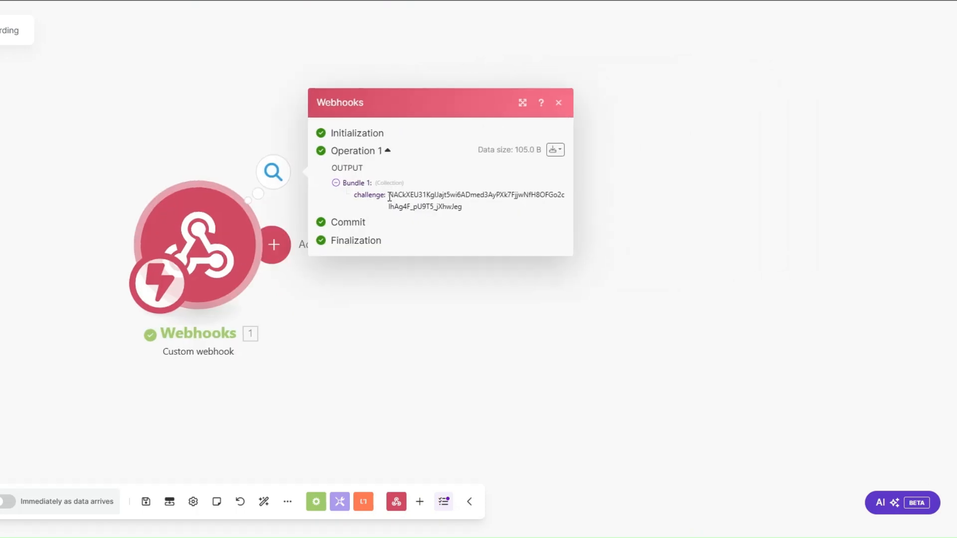
pyautogui.moveTo(389, 197); pyautogui.dragTo(463, 205)
pyautogui.click(399, 292)
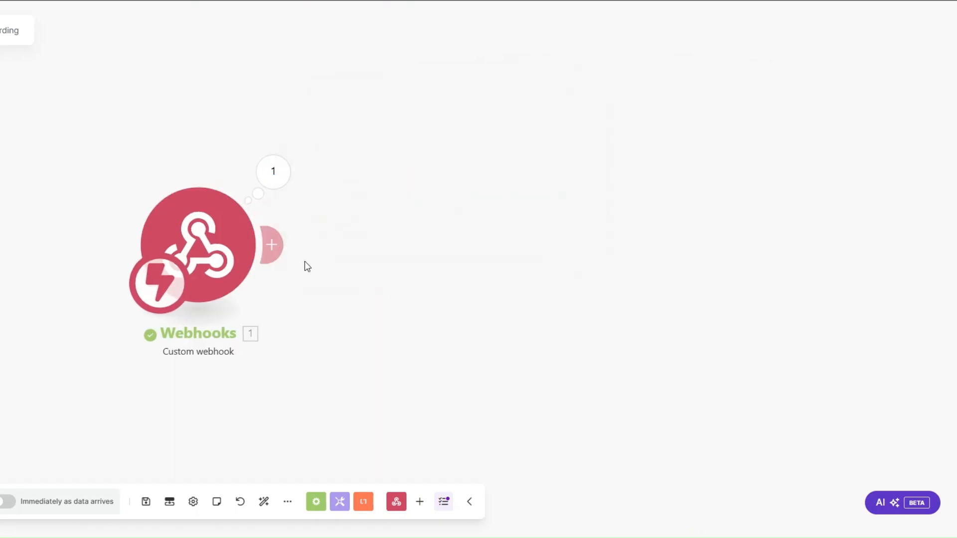
pyautogui.click(277, 245)
pyautogui.click(550, 143)
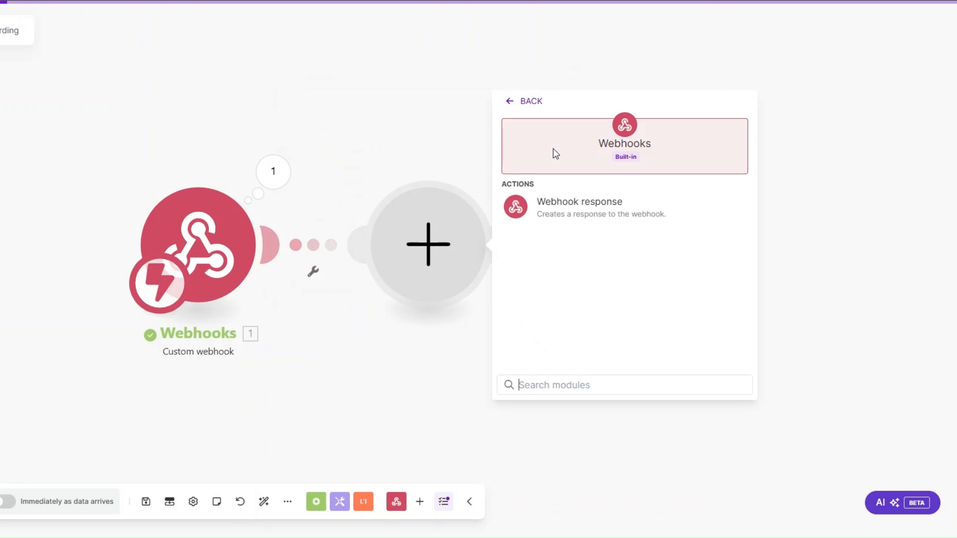
pyautogui.click(559, 209)
# Step: Set the response body to echo the challenge value, save, and retry Connect in monday.com
pyautogui.click(542, 287)
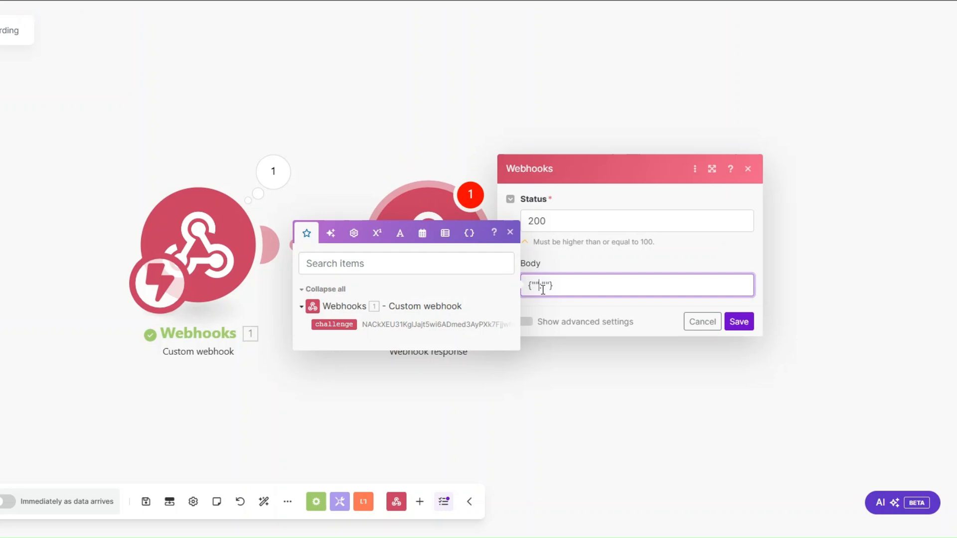
pyautogui.write('challenge')
pyautogui.click(337, 325)
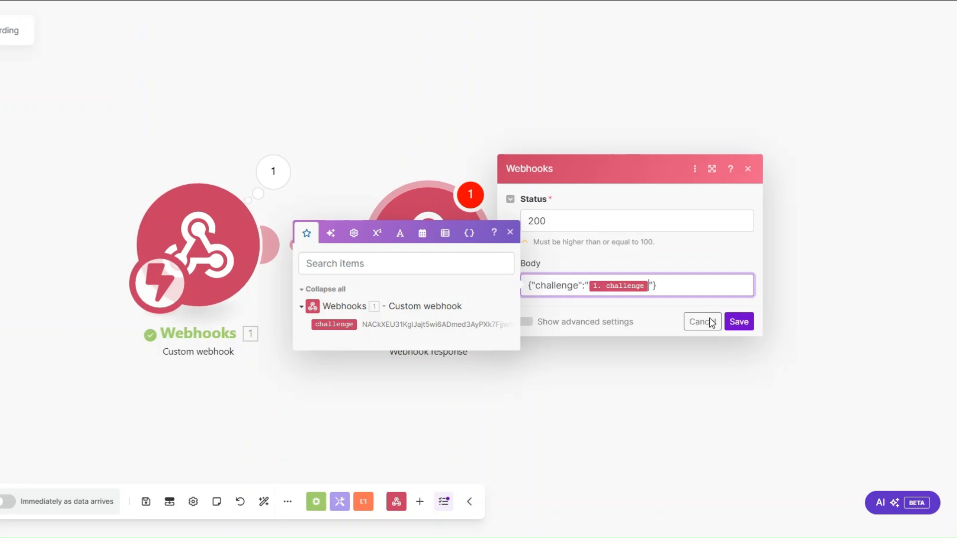
pyautogui.click(739, 321)
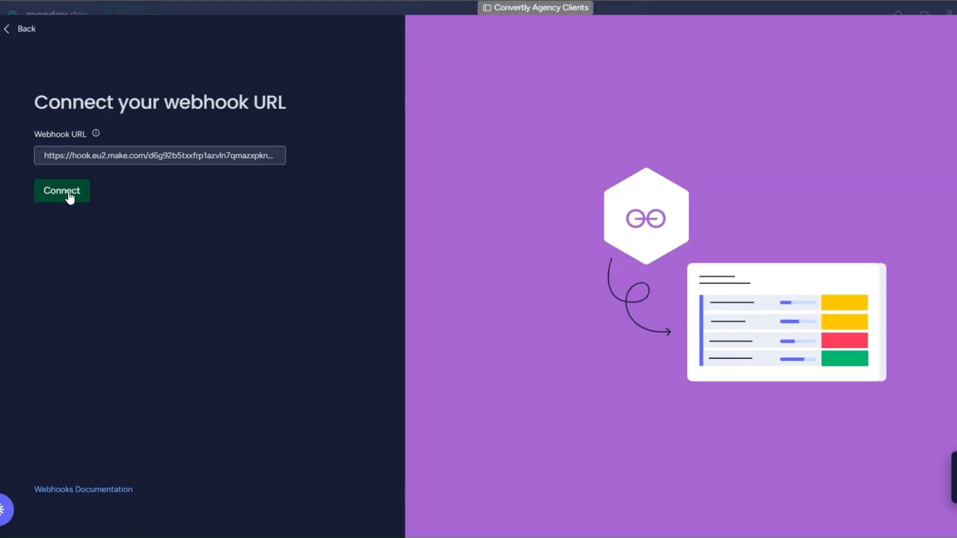
pyautogui.click(70, 195)
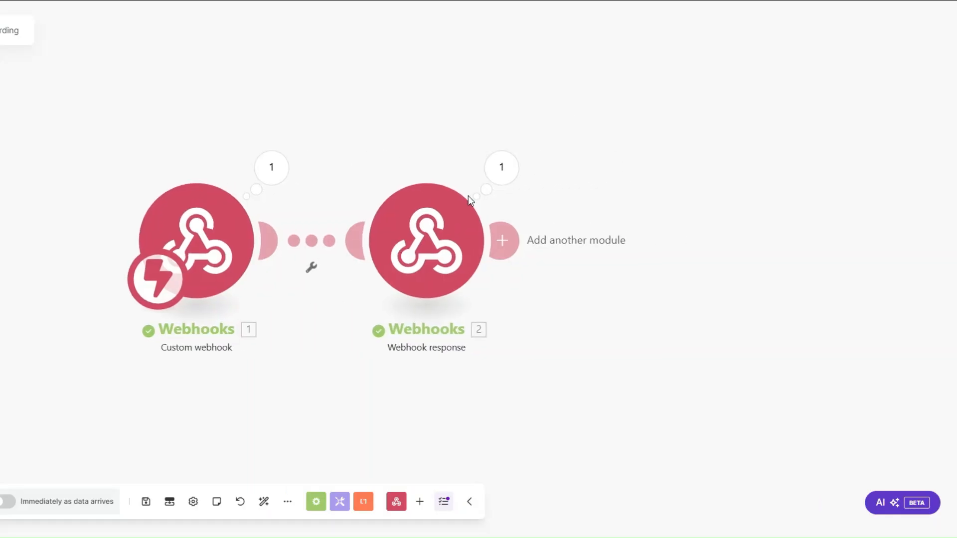
# Step: Delete the Webhook response module and create the 'When Status changes to ONBOARD' webhook automation
pyautogui.rightClick(439, 272)
pyautogui.click(478, 410)
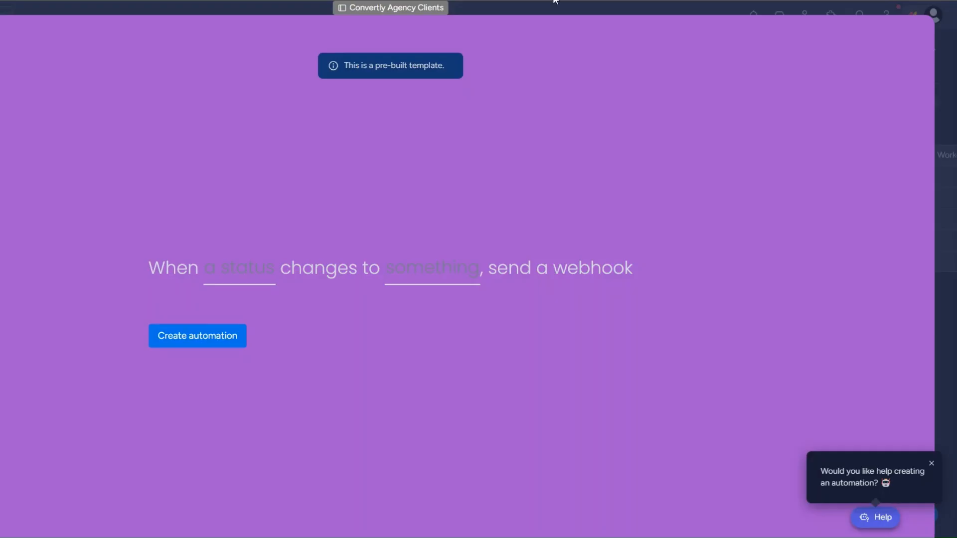
pyautogui.click(234, 271)
pyautogui.click(235, 325)
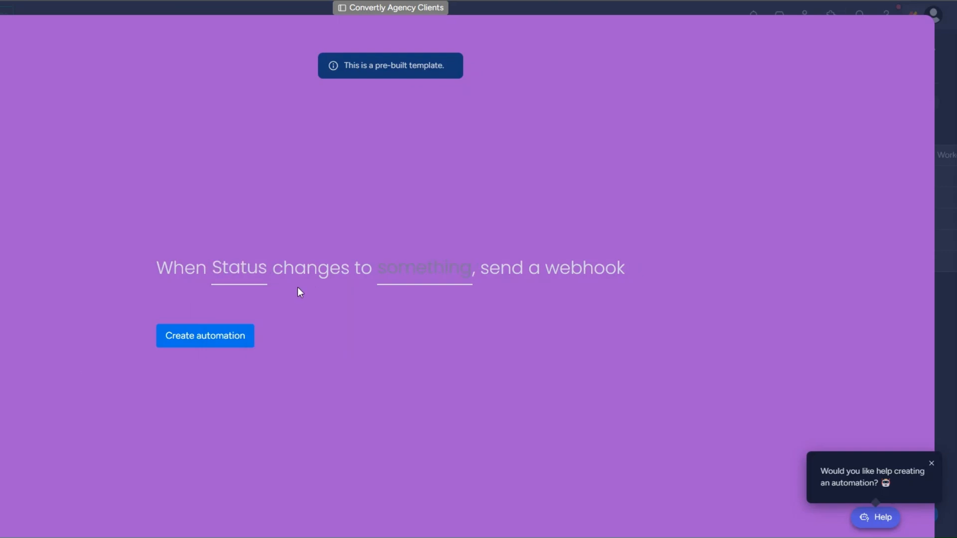
pyautogui.click(421, 278)
pyautogui.click(386, 372)
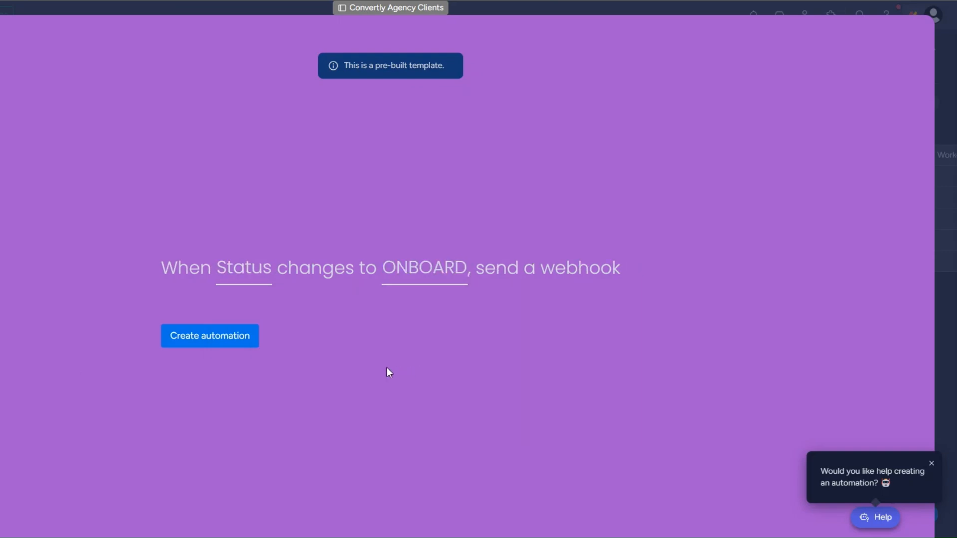
pyautogui.click(225, 343)
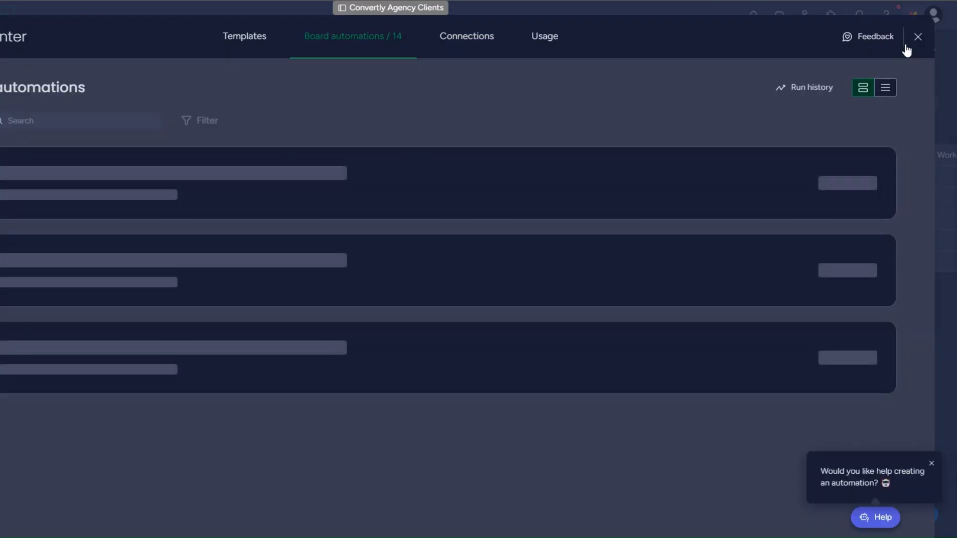
# Step: Set the last client row's Status to ONBOARD
pyautogui.click(917, 37)
pyautogui.click(189, 221)
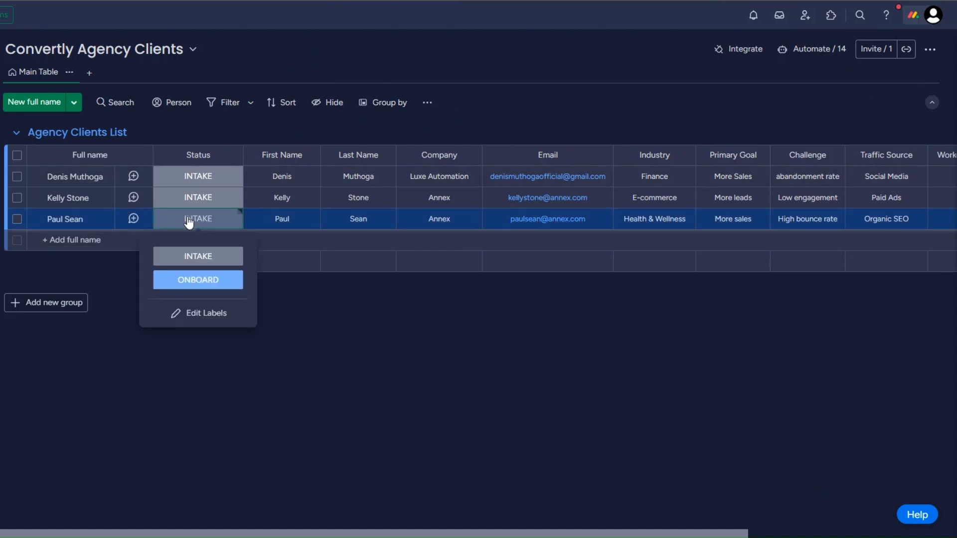
pyautogui.click(189, 283)
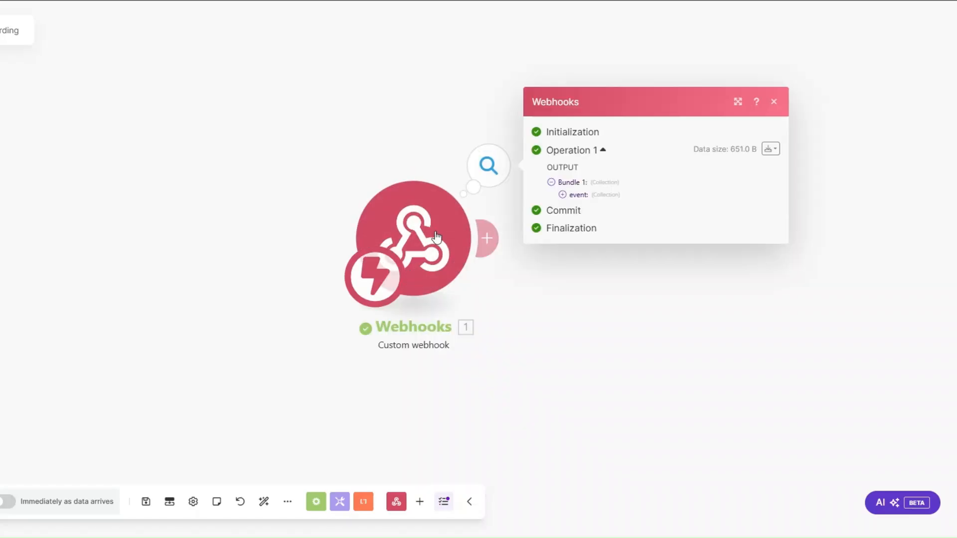
# Step: Inspect the webhook's event data and copy the pulseId value
pyautogui.moveTo(436, 236); pyautogui.dragTo(222, 237)
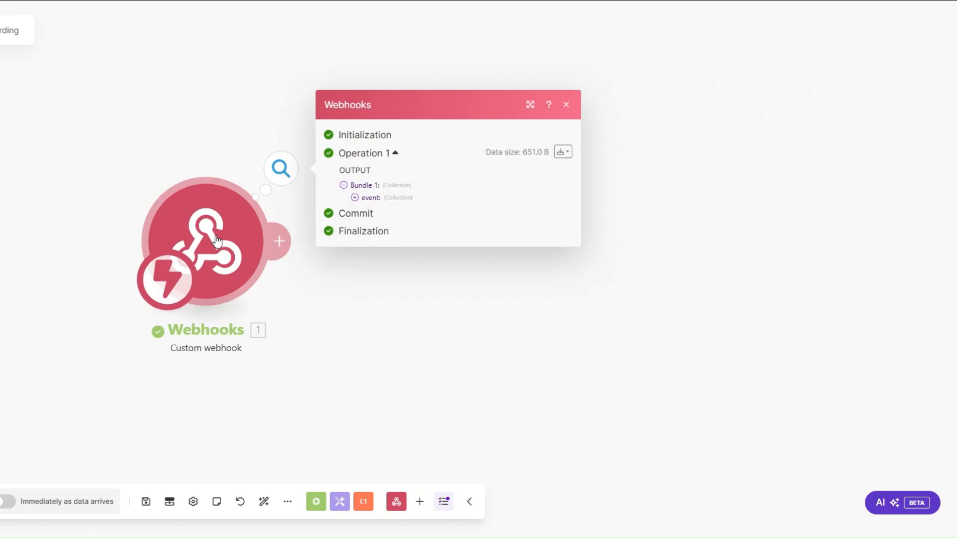
pyautogui.click(349, 198)
pyautogui.moveTo(405, 245); pyautogui.dragTo(454, 246)
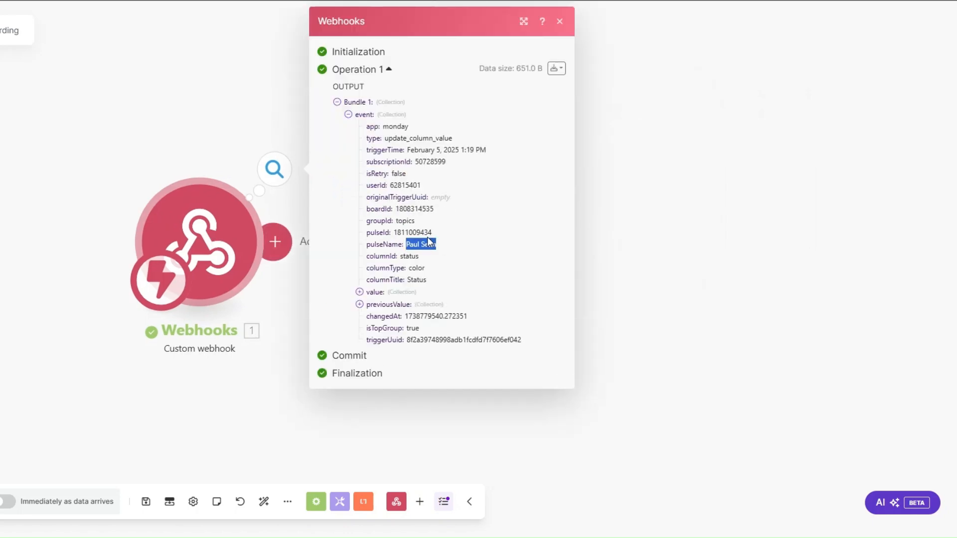
pyautogui.moveTo(394, 233); pyautogui.dragTo(452, 238)
# Step: Add Monday Get an Item with ID mapped to pulseId on the Convertly Agency Clients board
pyautogui.click(283, 248)
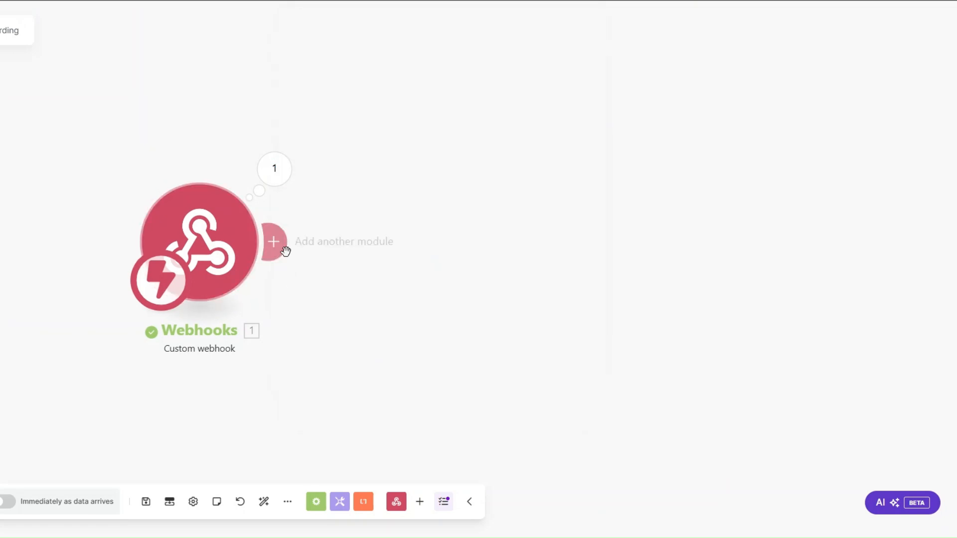
pyautogui.click(552, 238)
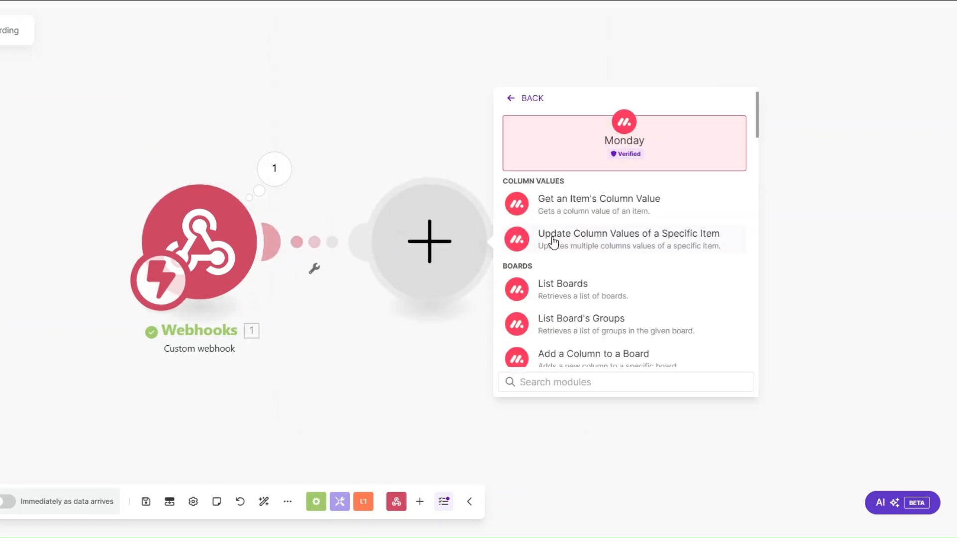
pyautogui.write('get an')
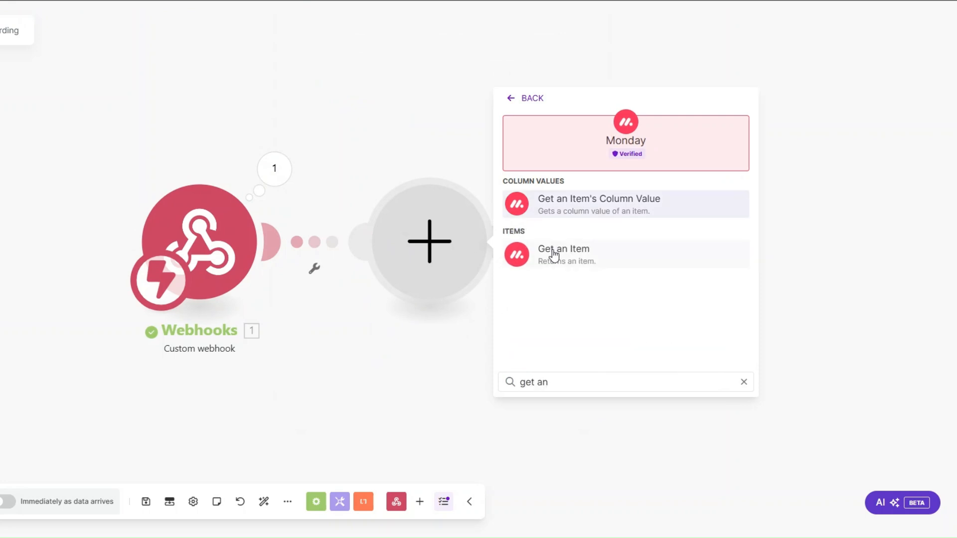
pyautogui.click(551, 251)
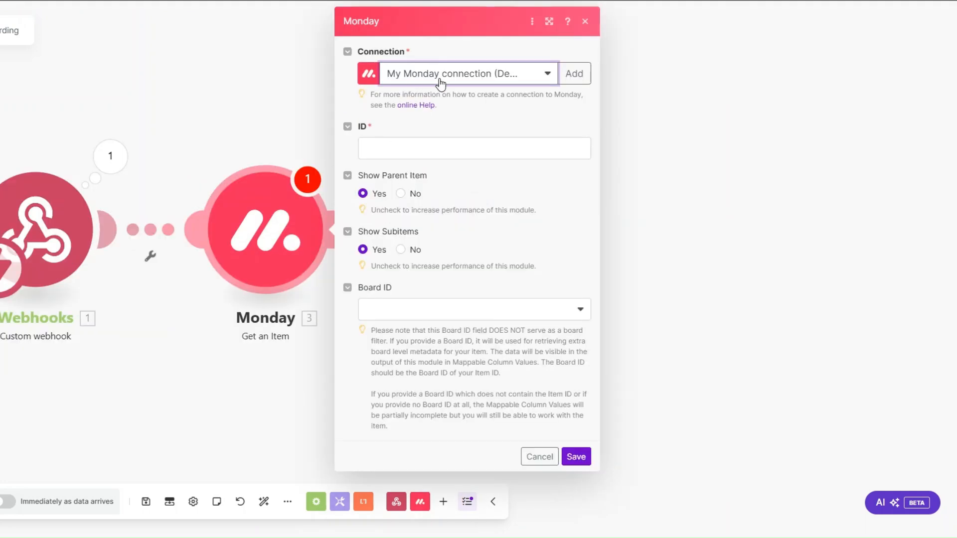
pyautogui.click(423, 148)
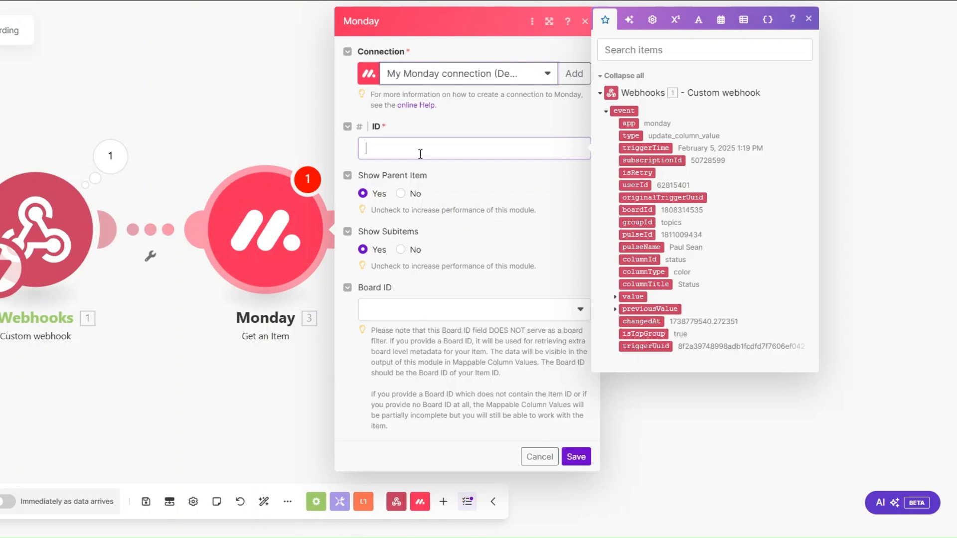
pyautogui.click(633, 235)
pyautogui.click(417, 310)
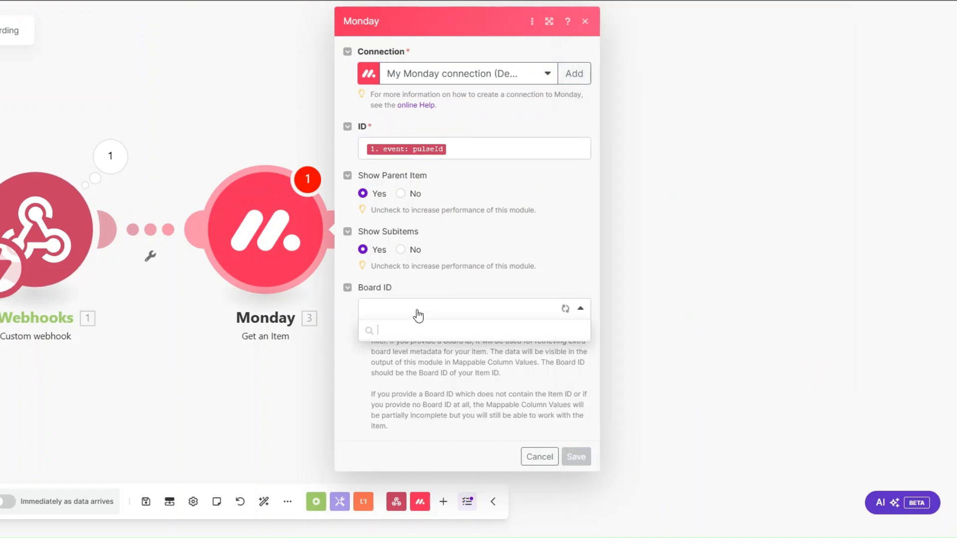
pyautogui.scroll(-1, 431, 394)
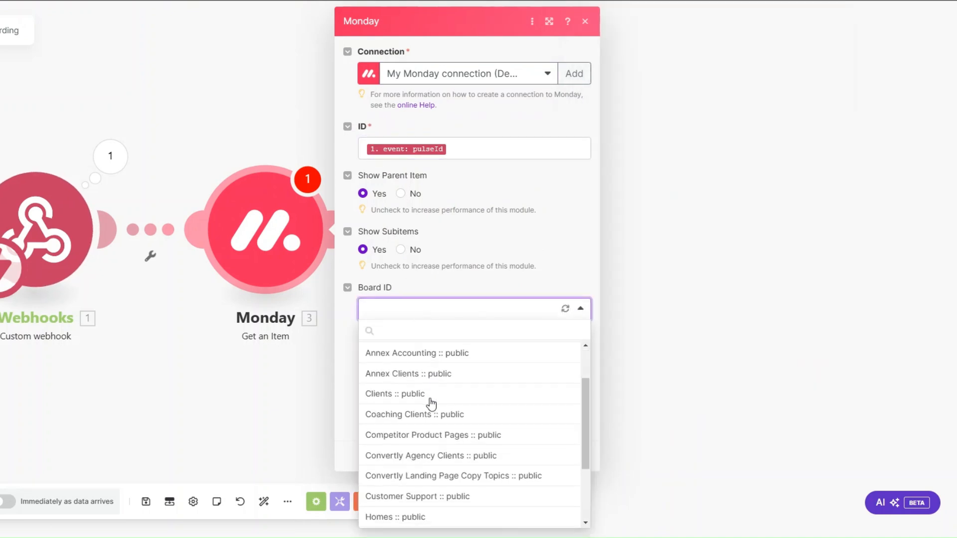
pyautogui.click(427, 459)
pyautogui.click(576, 457)
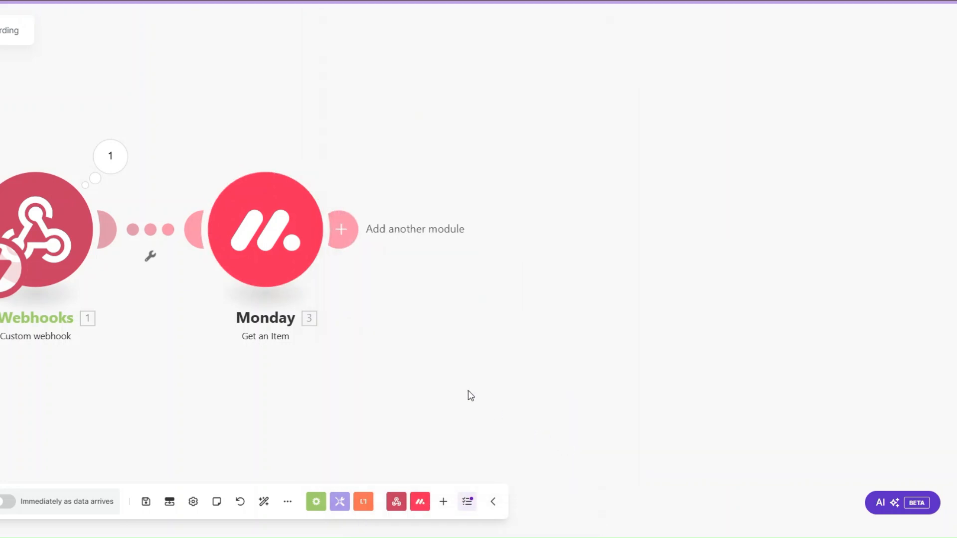
# Step: Run only the Monday module with the pasted item ID and review the returned column values
pyautogui.rightClick(266, 254)
pyautogui.click(298, 284)
pyautogui.click(408, 297)
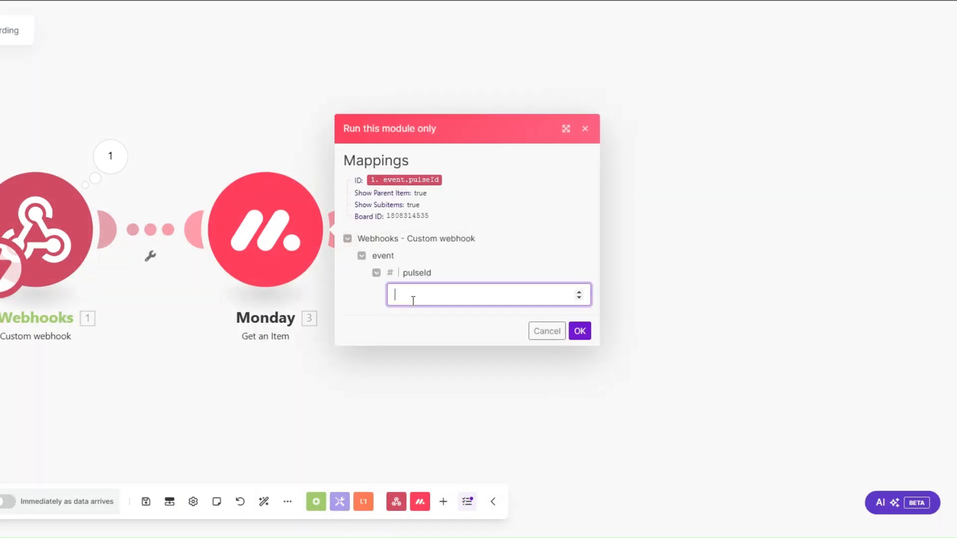
pyautogui.hotkey('ctrl', 'v')
pyautogui.click(578, 333)
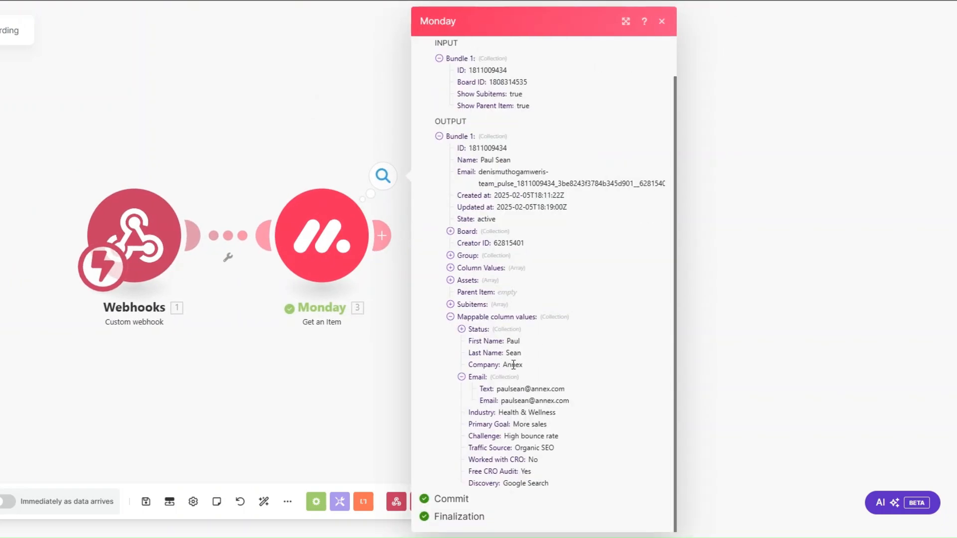
pyautogui.moveTo(499, 413); pyautogui.dragTo(572, 485)
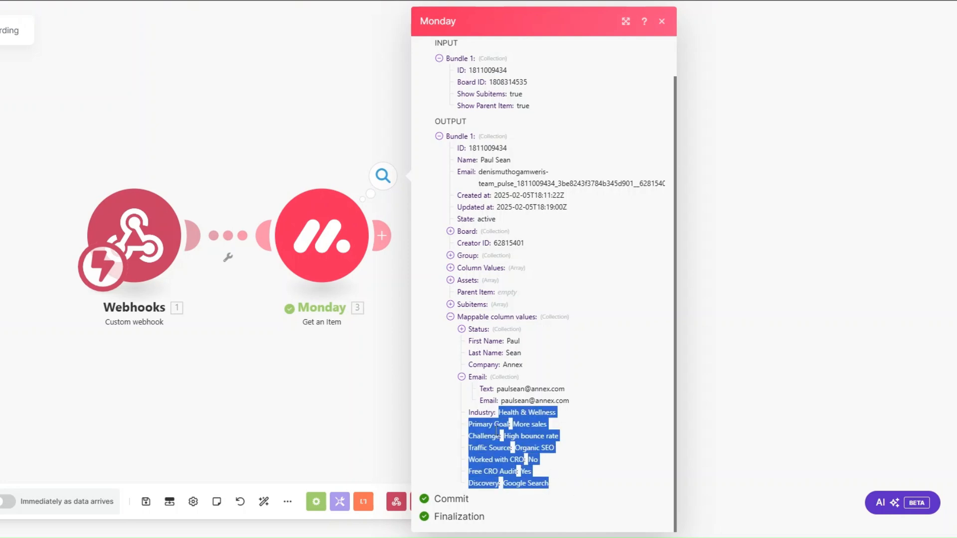
pyautogui.click(315, 385)
pyautogui.moveTo(243, 360); pyautogui.dragTo(191, 381)
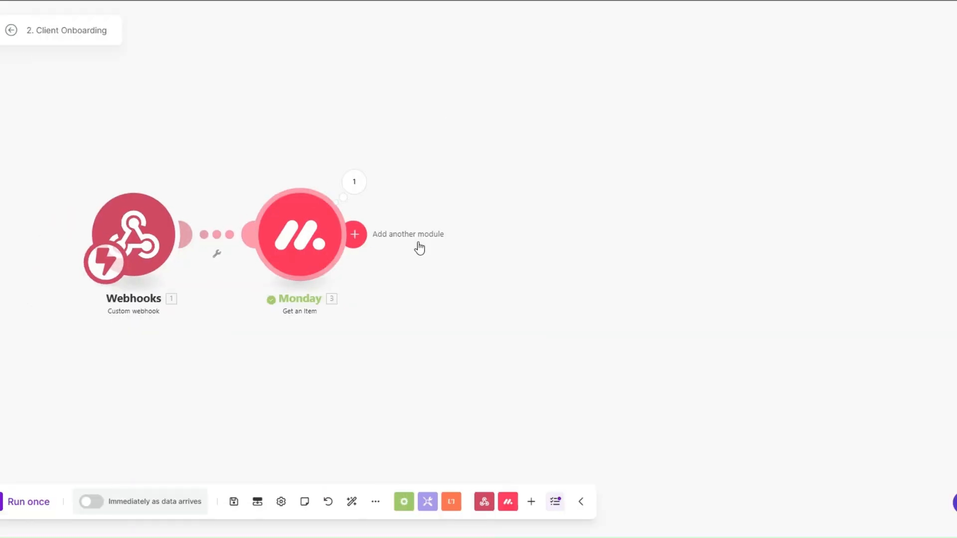
# Step: Add Calendly Create a Scheduling Link with maximum event count 1 and event type Kickoff Call
pyautogui.click(421, 246)
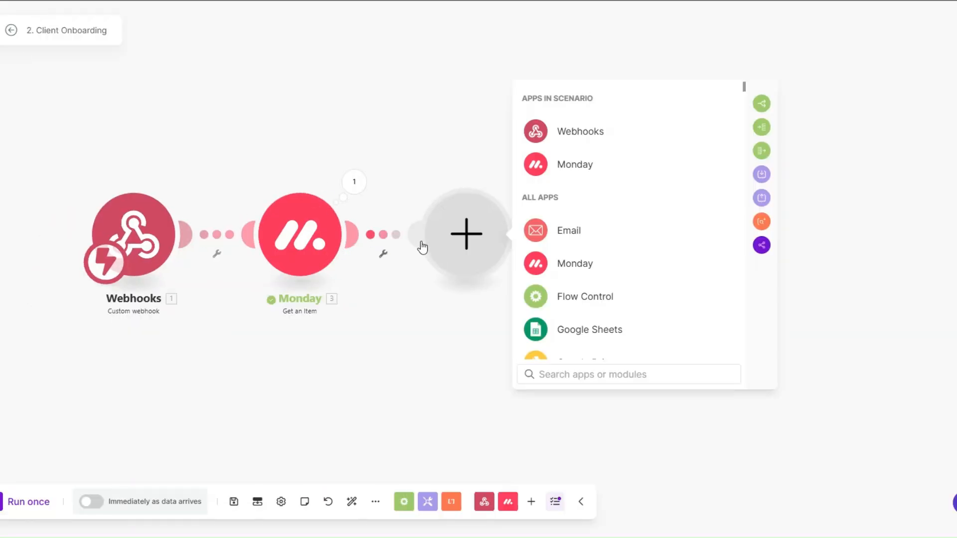
pyautogui.scroll(-6, 558, 254)
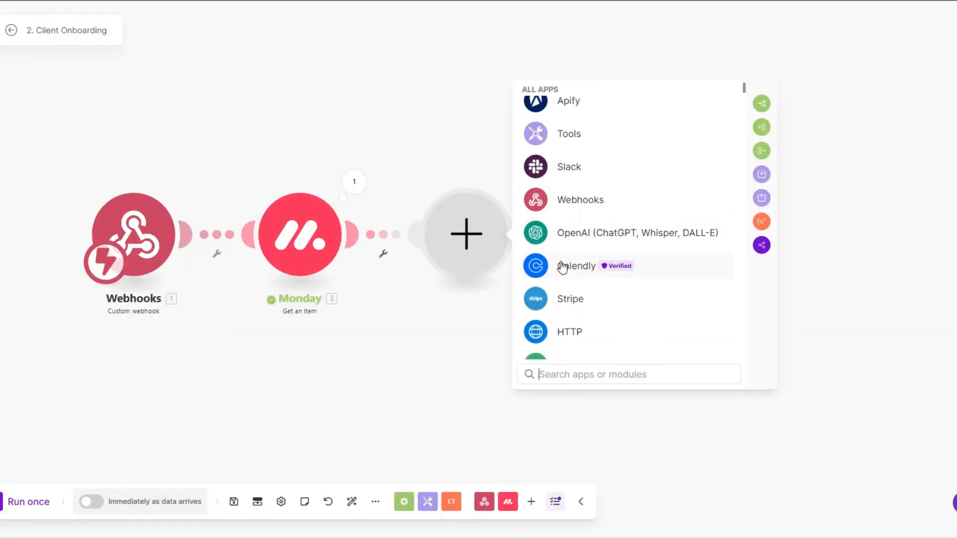
pyautogui.click(562, 268)
pyautogui.scroll(-3, 562, 266)
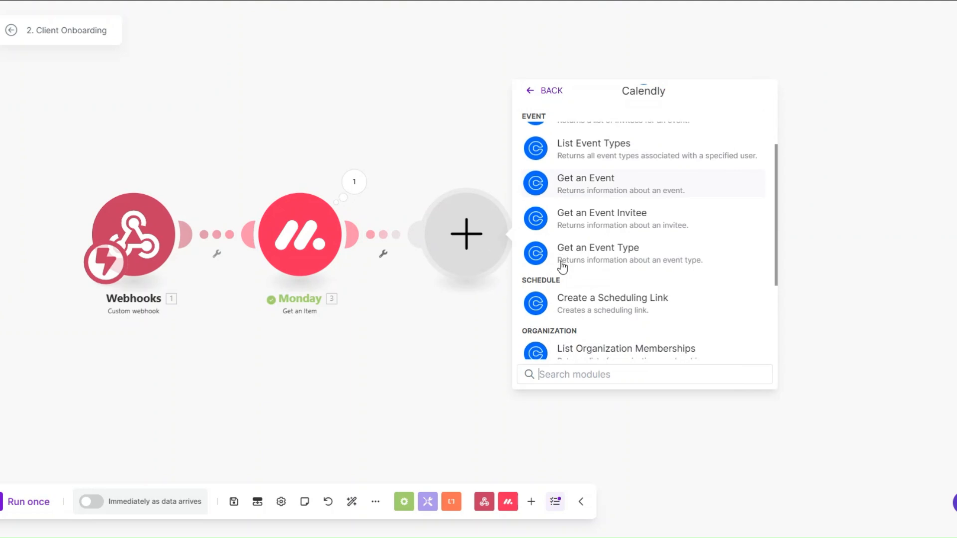
pyautogui.click(586, 297)
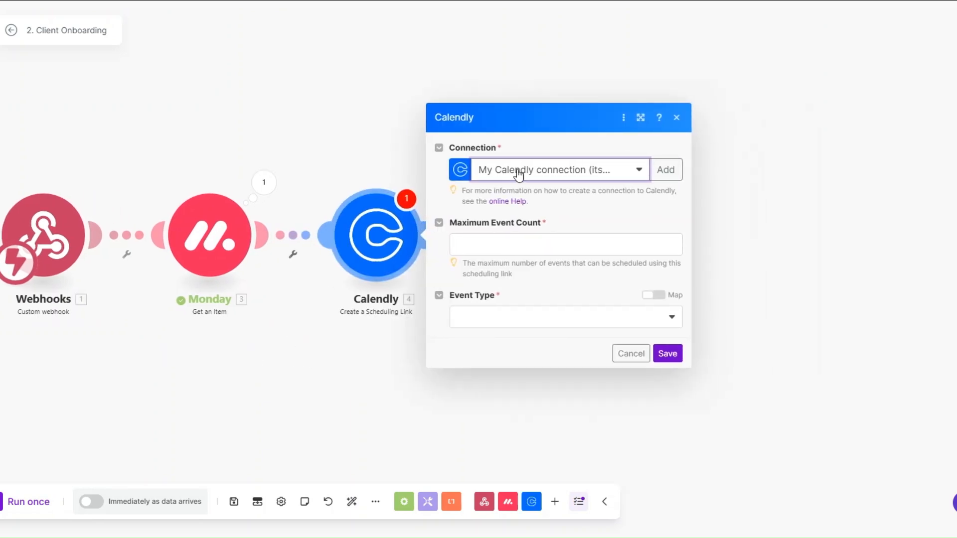
pyautogui.click(504, 244)
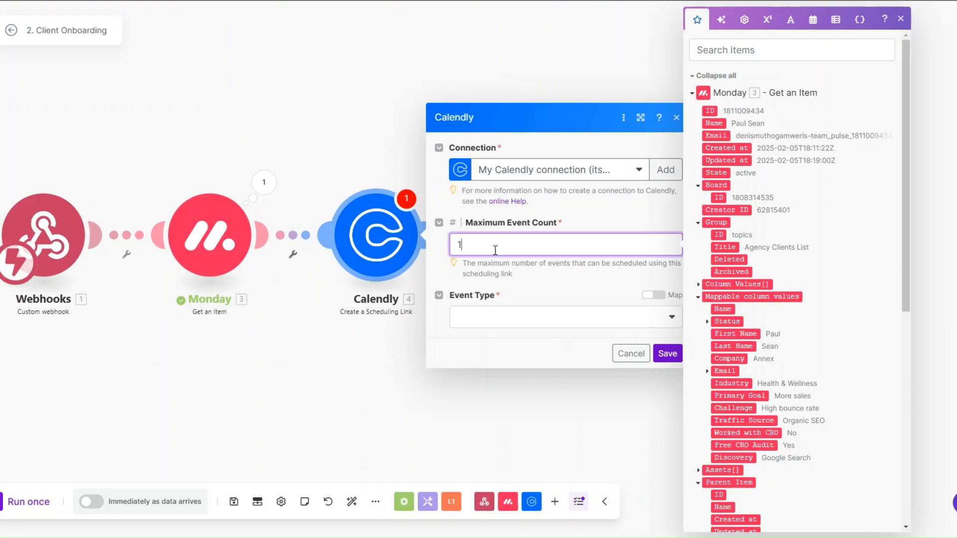
pyautogui.click(501, 327)
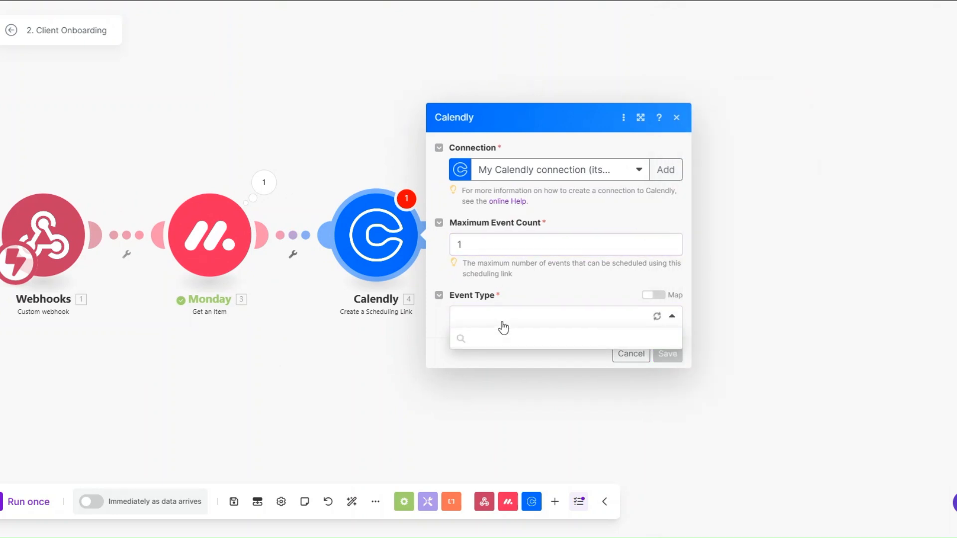
pyautogui.click(488, 359)
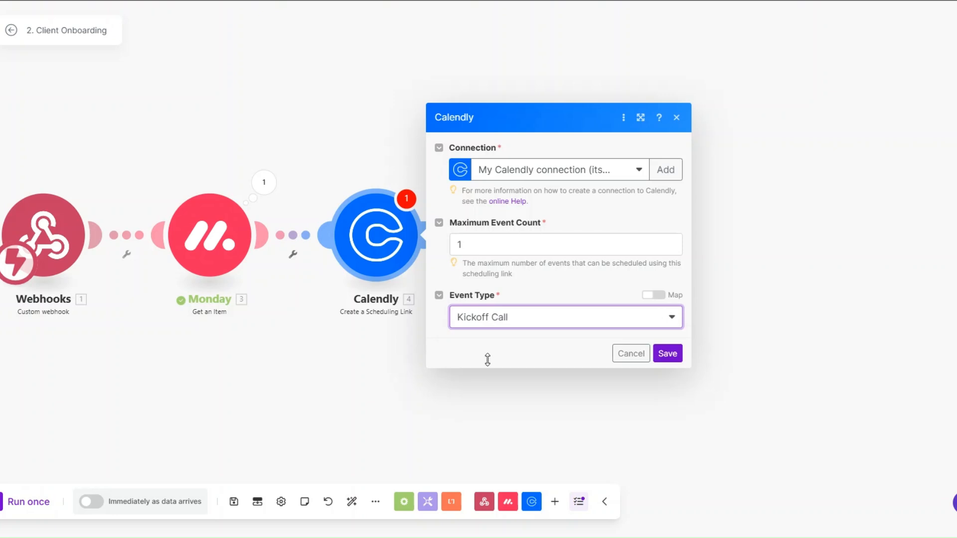
pyautogui.click(667, 354)
# Step: Rename the Calendly module to 'Kickoff Call Link'
pyautogui.rightClick(379, 269)
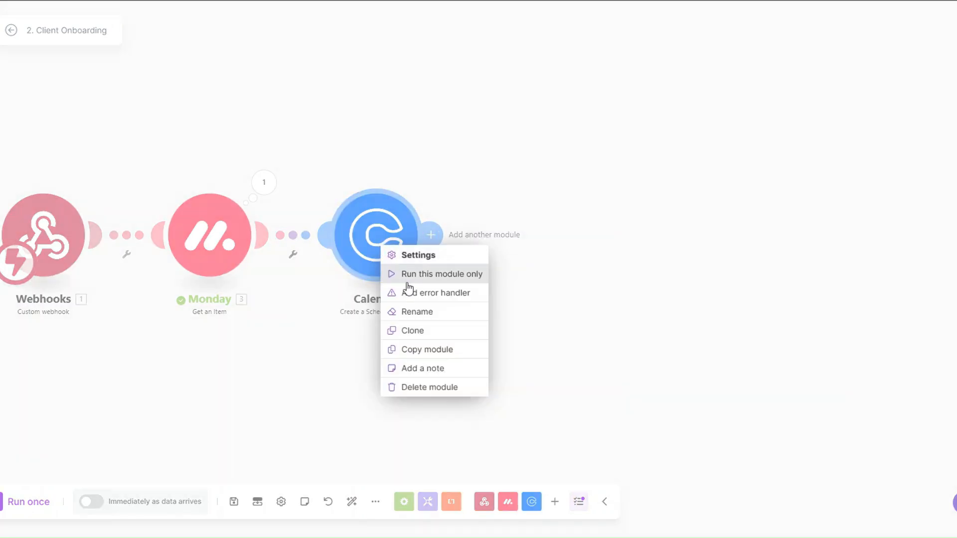
pyautogui.click(424, 313)
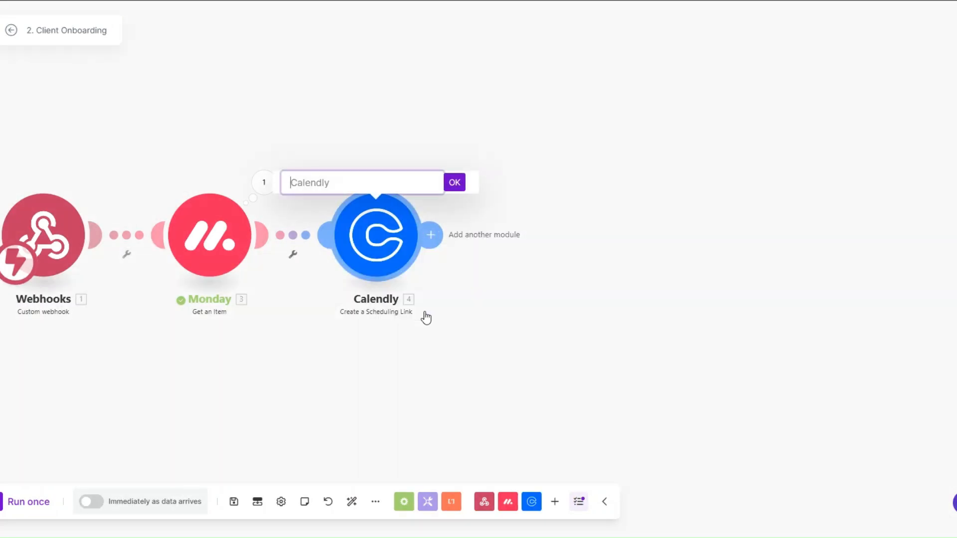
pyautogui.write('Kickoff Call Link')
pyautogui.click(454, 182)
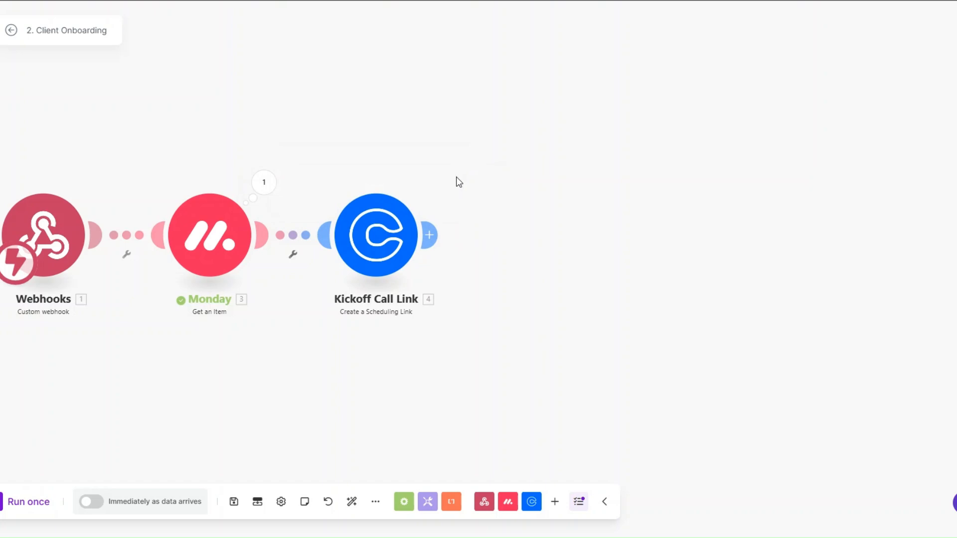
# Step: Add a PandaDoc Create a Document module after Kickoff Call Link
pyautogui.click(432, 245)
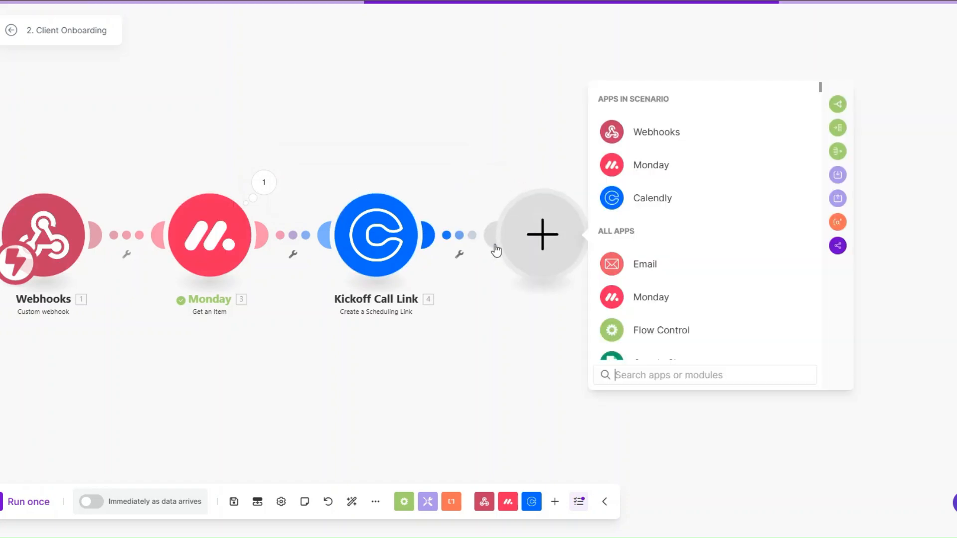
pyautogui.write('panda')
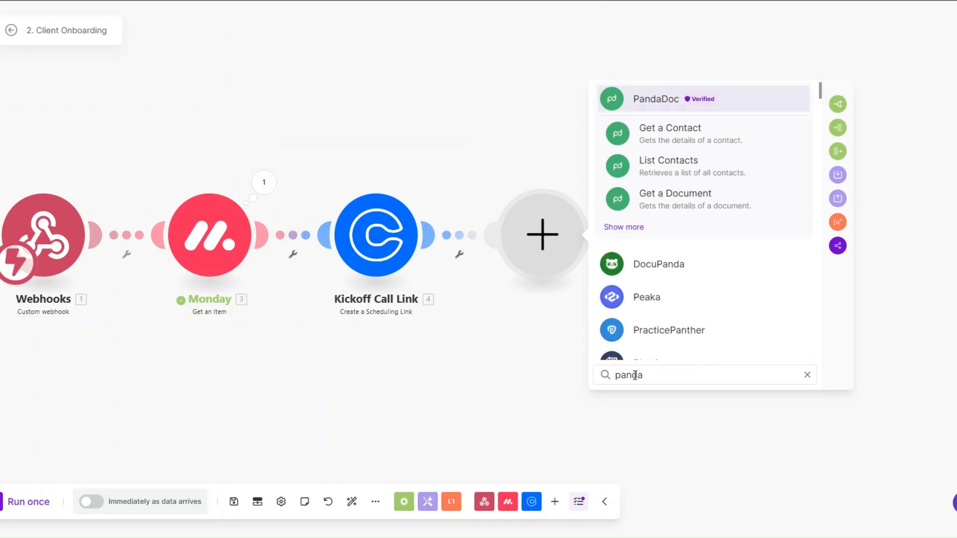
pyautogui.click(648, 103)
pyautogui.click(697, 268)
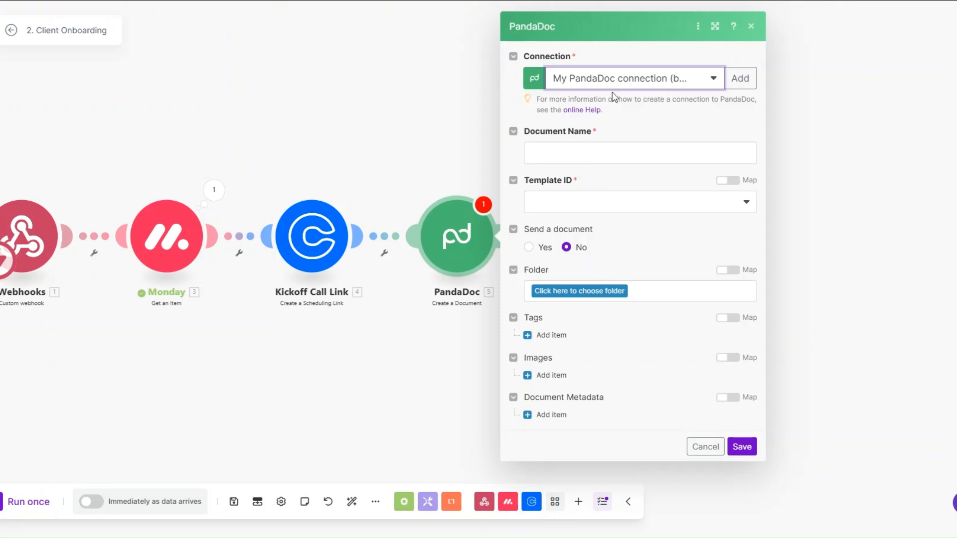
pyautogui.click(740, 79)
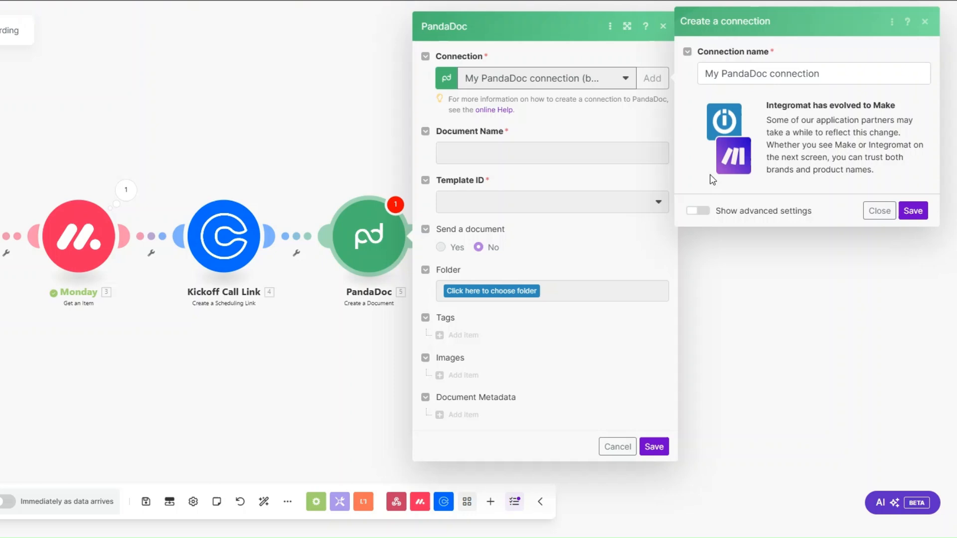
pyautogui.click(879, 211)
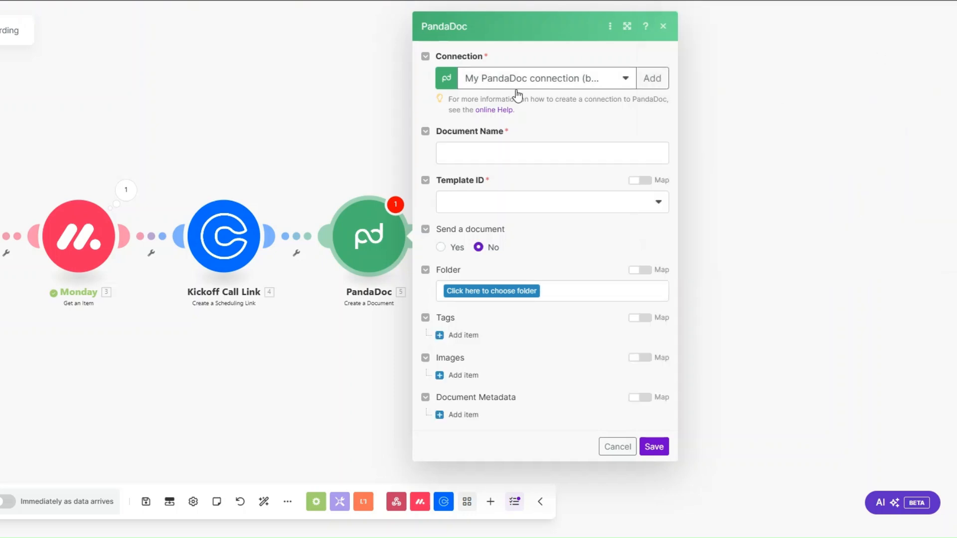
# Step: Set Document Name to the Monday First Name followed by 's Contract
pyautogui.click(496, 150)
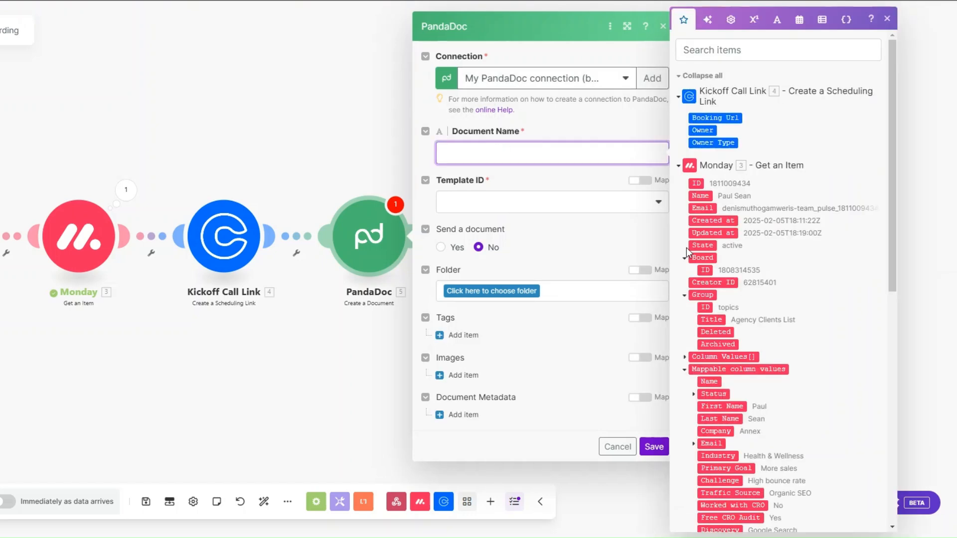
pyautogui.click(720, 406)
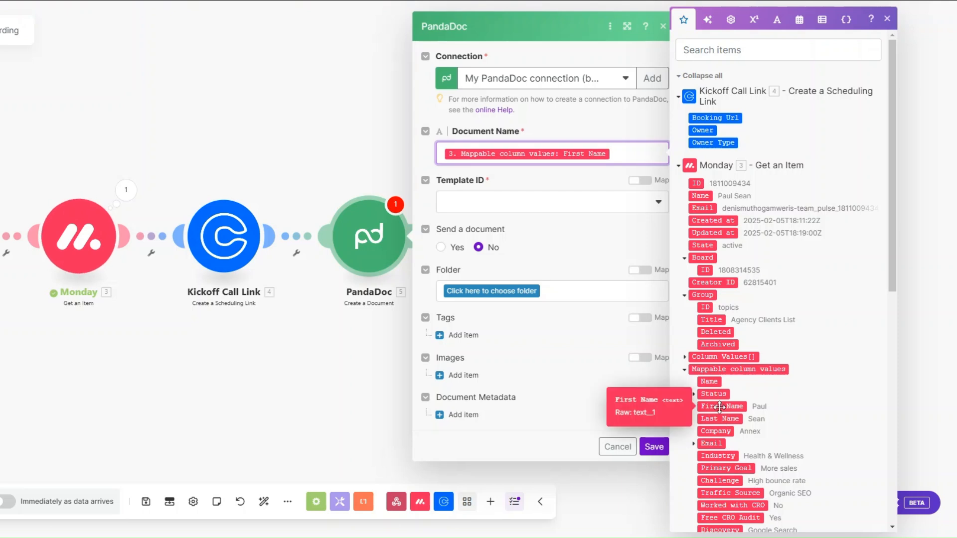
pyautogui.write("'s Con")
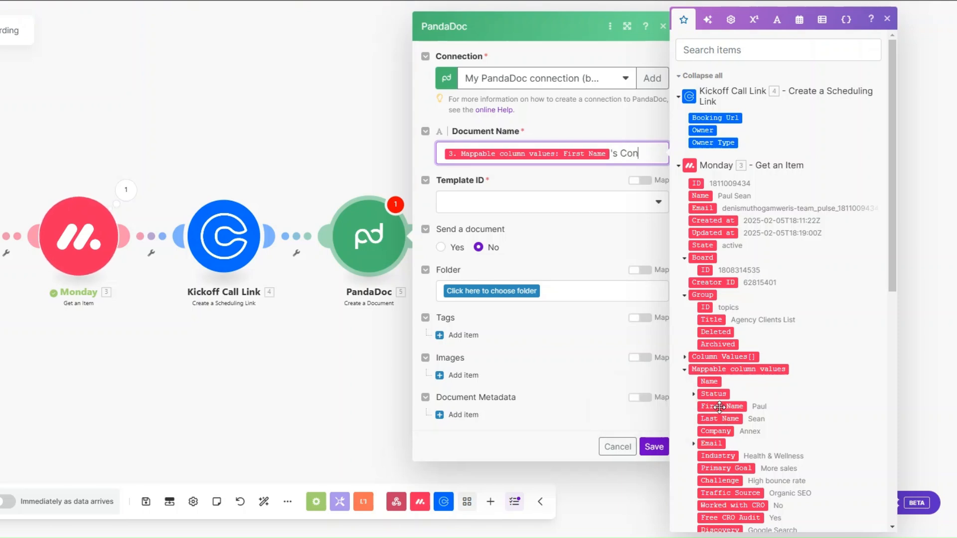
pyautogui.write('tract')
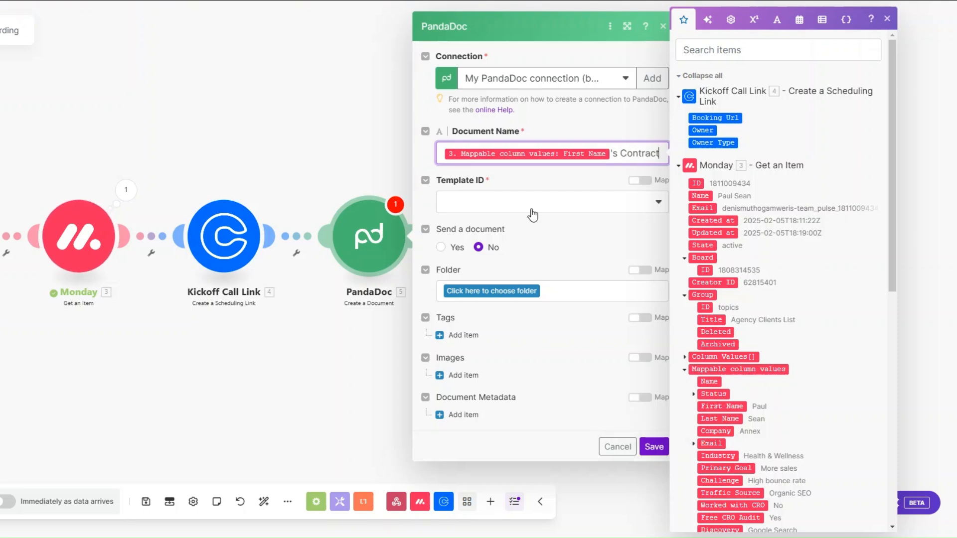
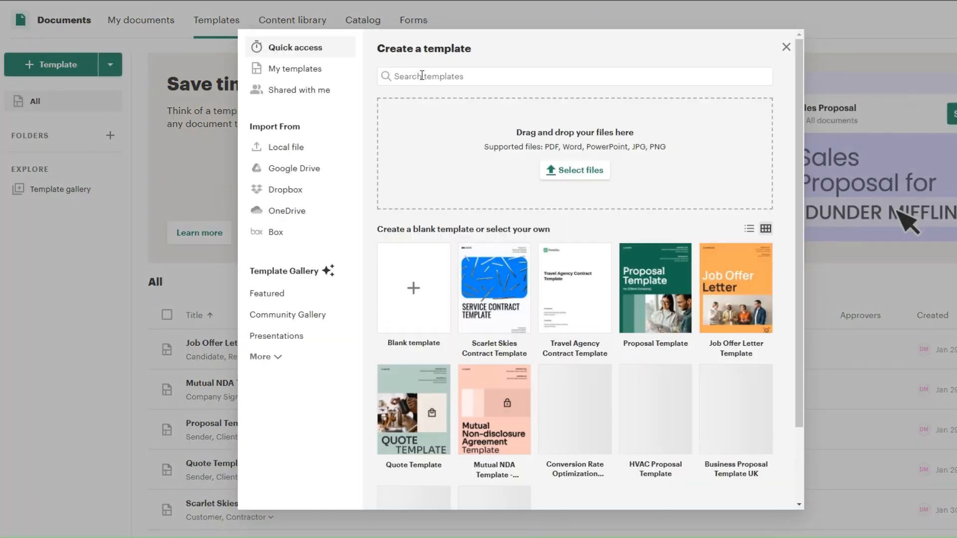
# Step: Search the template gallery for 'contract' and add the Service Contract Template as a new template
pyautogui.write('c')
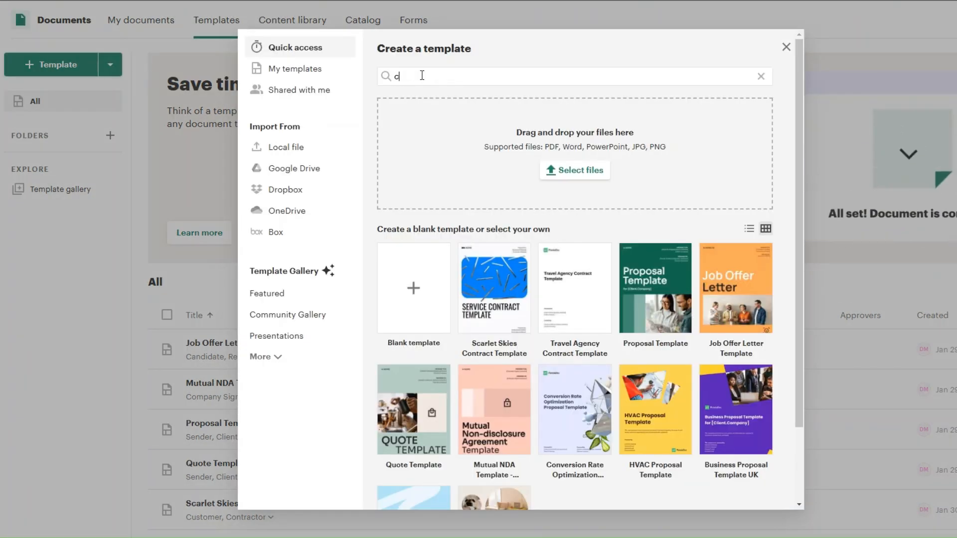
pyautogui.write('o')
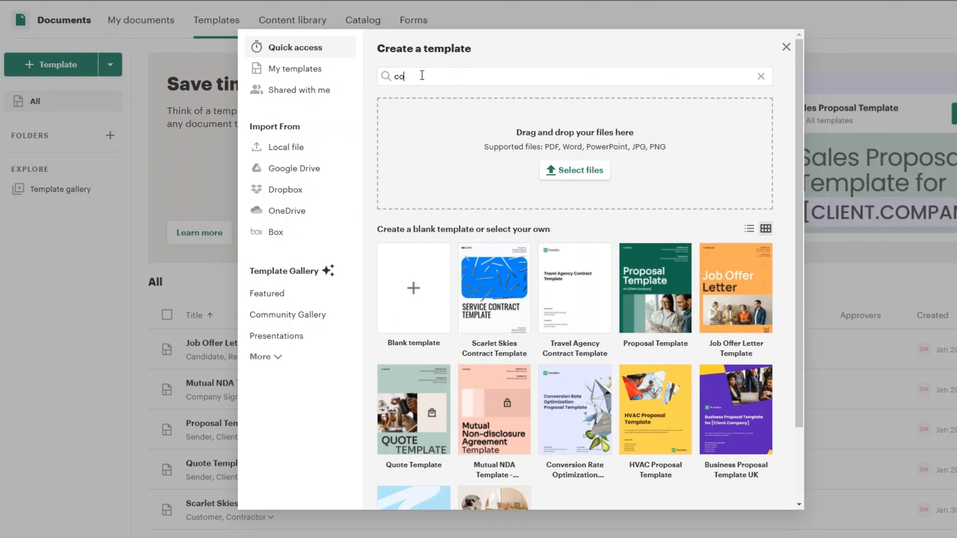
pyautogui.write('nt')
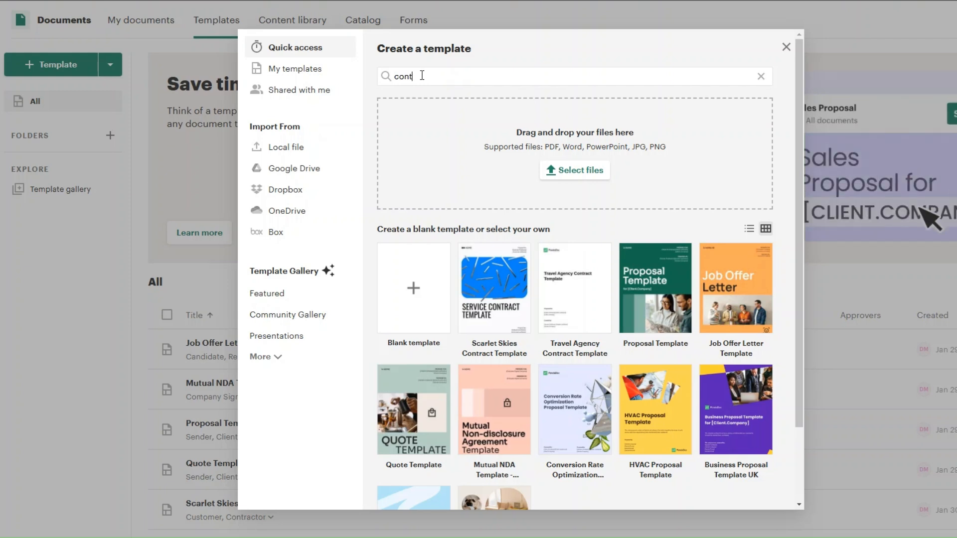
pyautogui.write('ract')
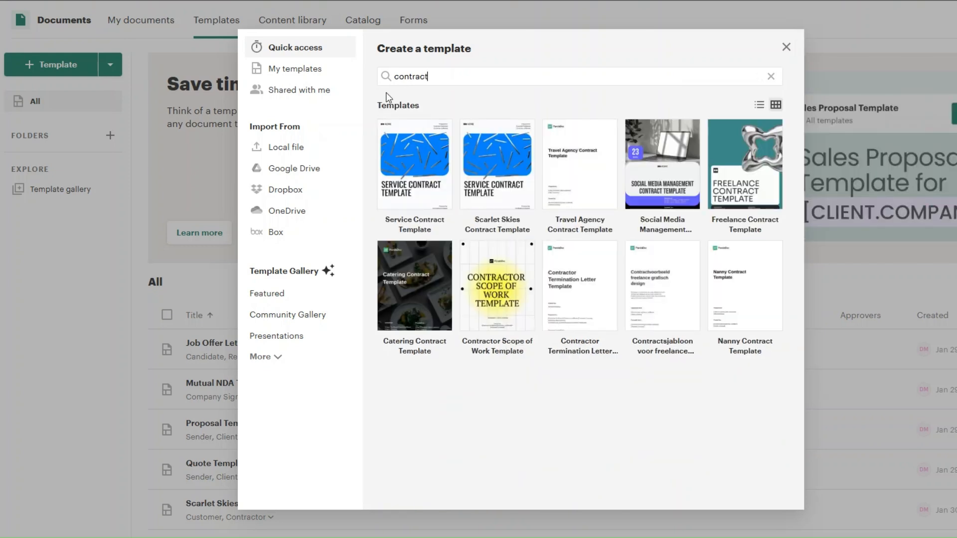
pyautogui.doubleClick(455, 114)
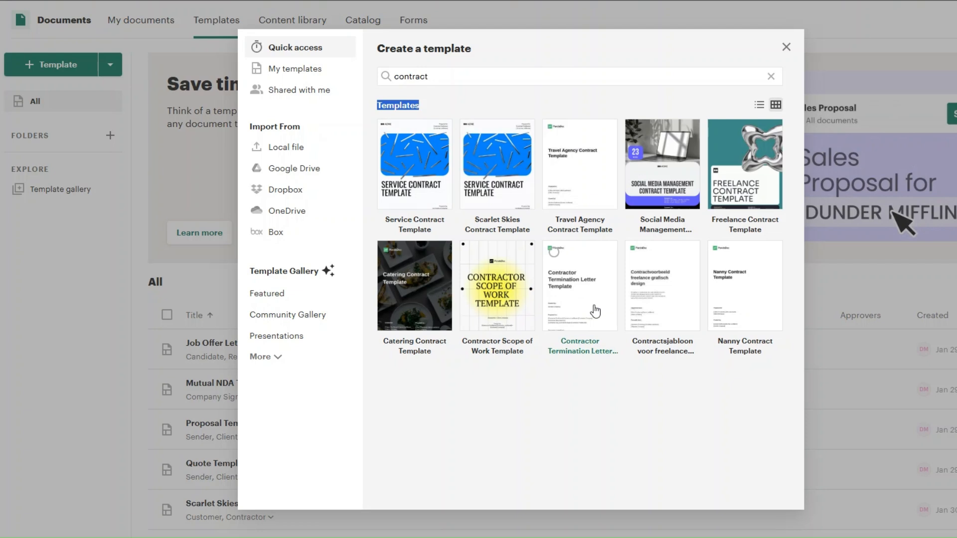
pyautogui.click(670, 404)
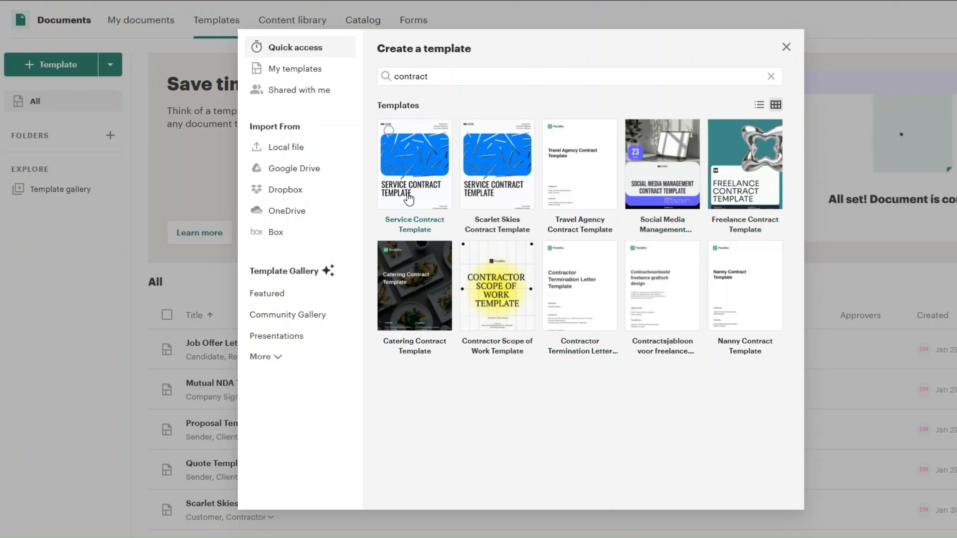
pyautogui.click(401, 175)
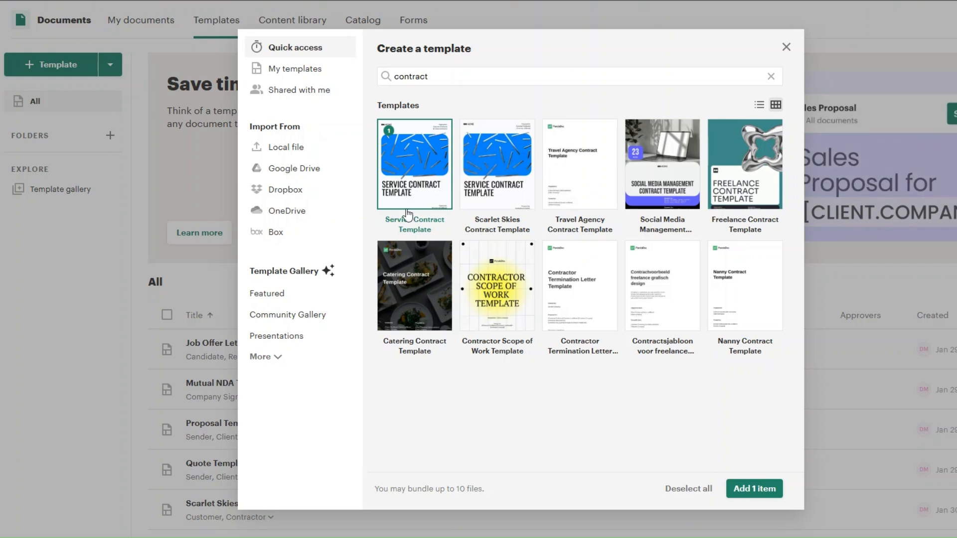
pyautogui.click(755, 491)
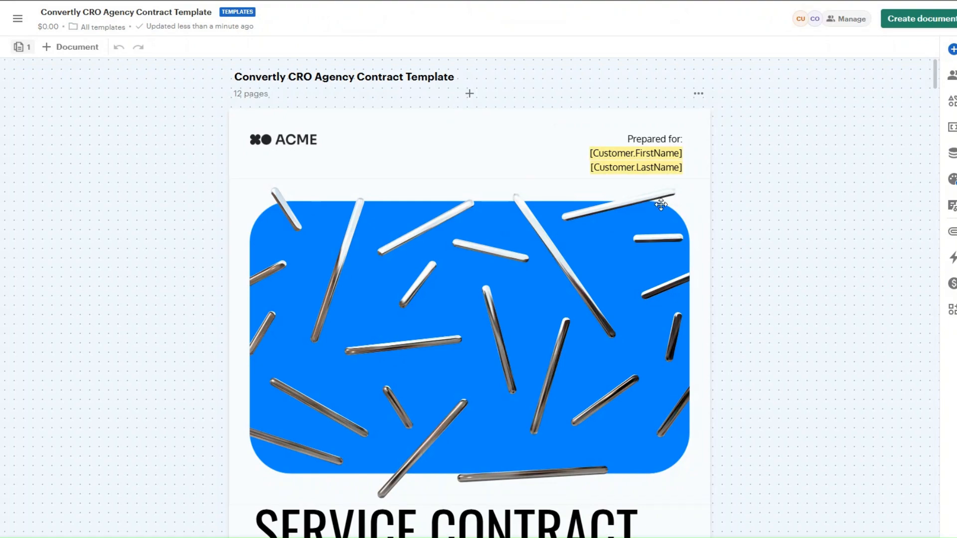
# Step: Scroll through the pages of the Convertly CRO Agency Contract Template to review it
pyautogui.scroll(-6, 763, 279)
pyautogui.scroll(-20, 766, 282)
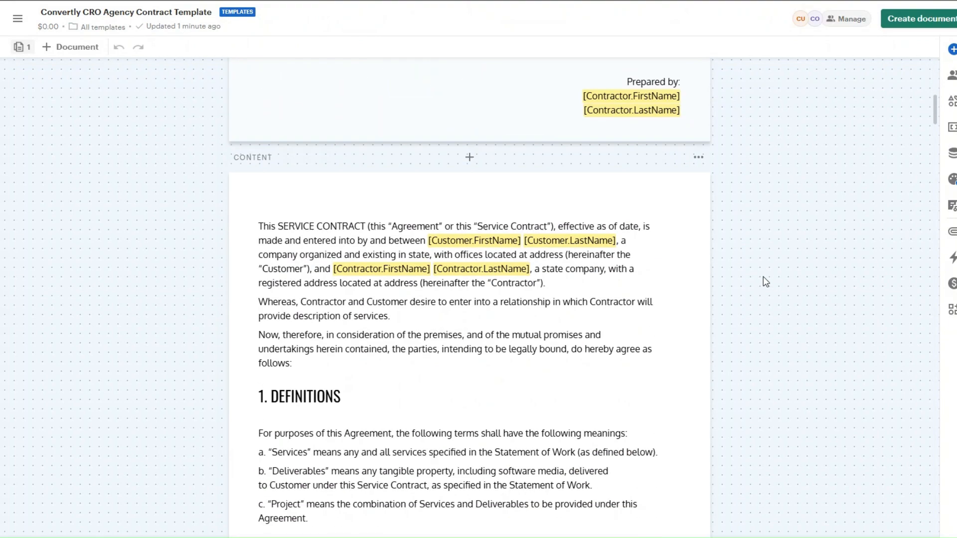
pyautogui.scroll(-20, 765, 282)
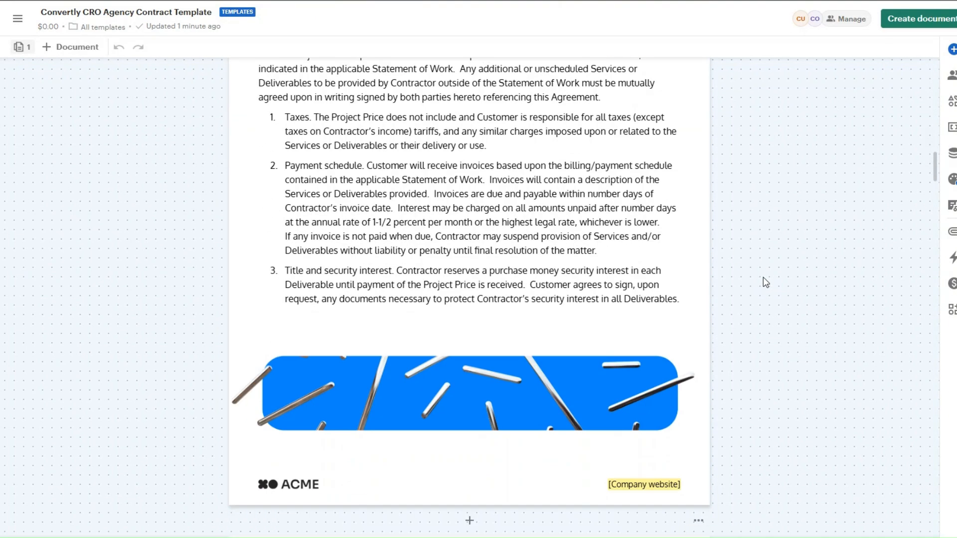
pyautogui.scroll(-20, 766, 282)
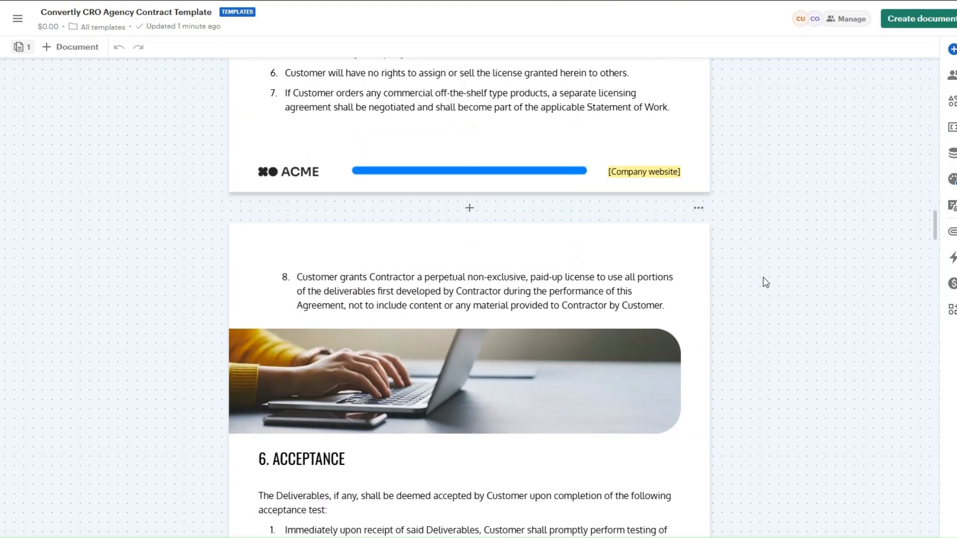
pyautogui.scroll(-20, 766, 282)
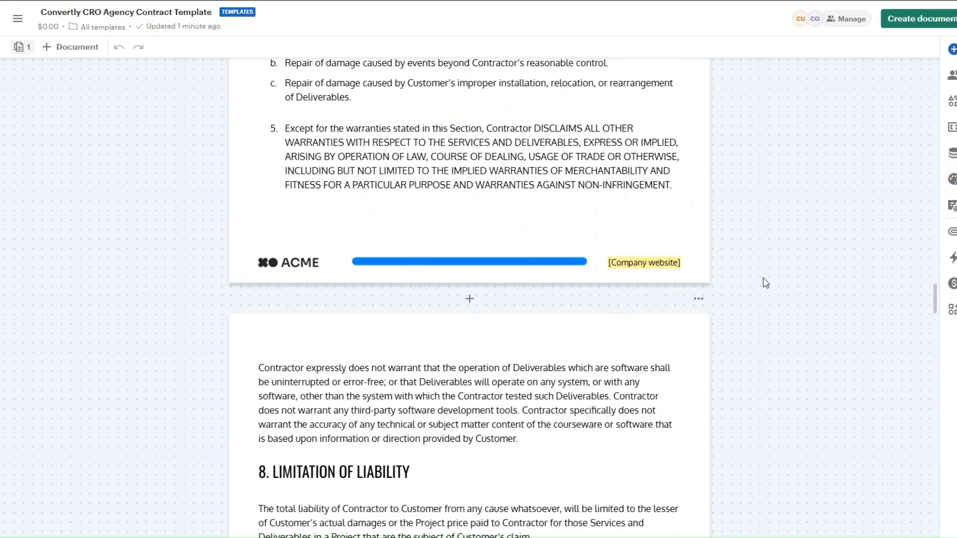
pyautogui.scroll(-18, 763, 280)
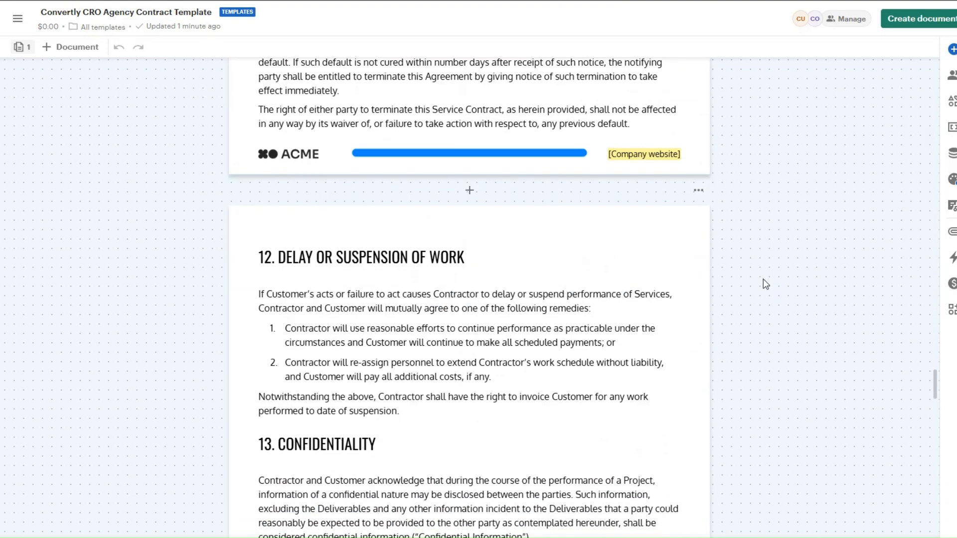
pyautogui.scroll(-20, 764, 279)
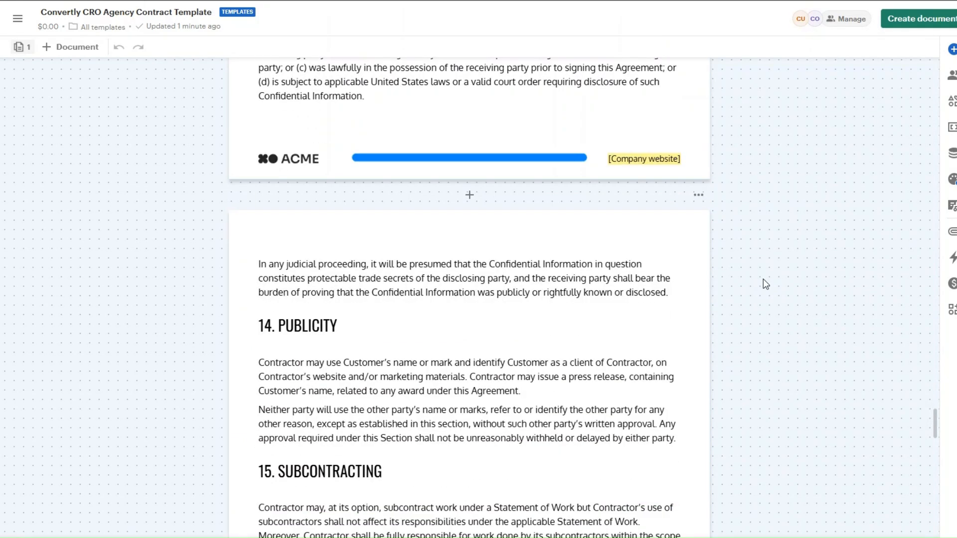
pyautogui.scroll(-11, 766, 284)
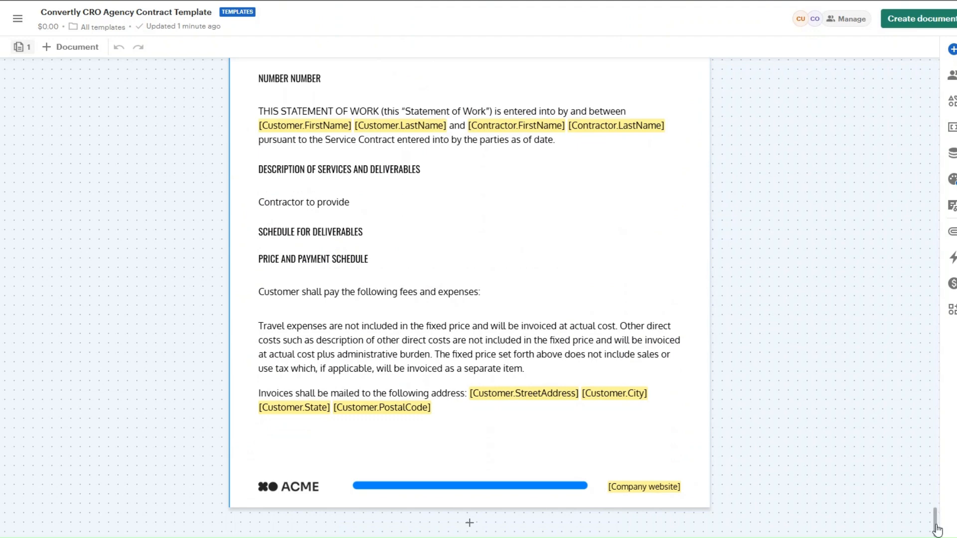
pyautogui.moveTo(935, 519); pyautogui.dragTo(934, 63)
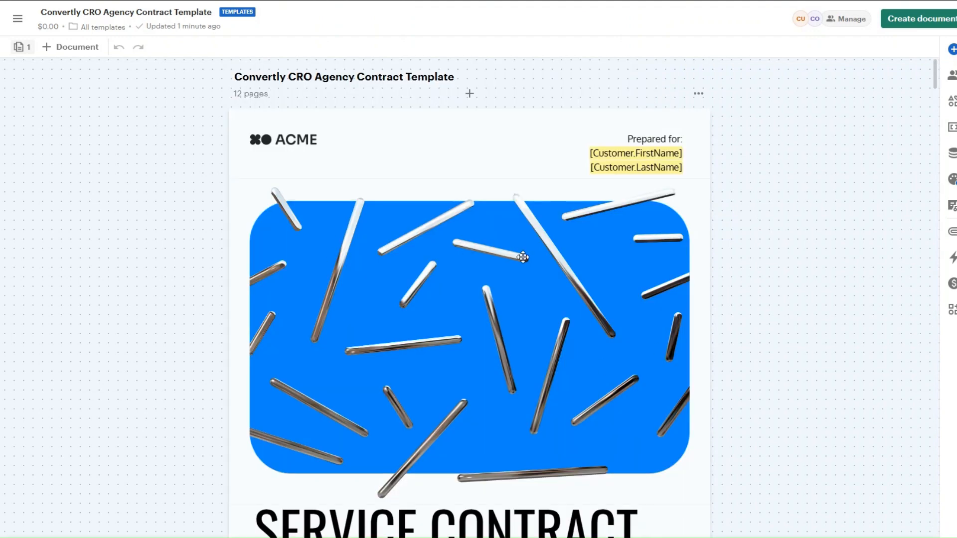
# Step: Create a draft document named 'Convertly CRO Agency Contract' from the template
pyautogui.click(902, 20)
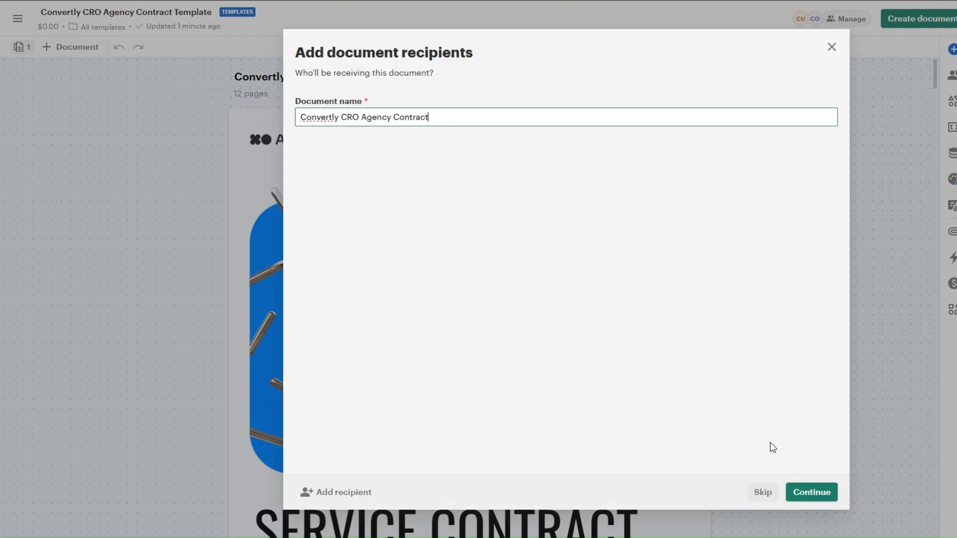
pyautogui.click(817, 493)
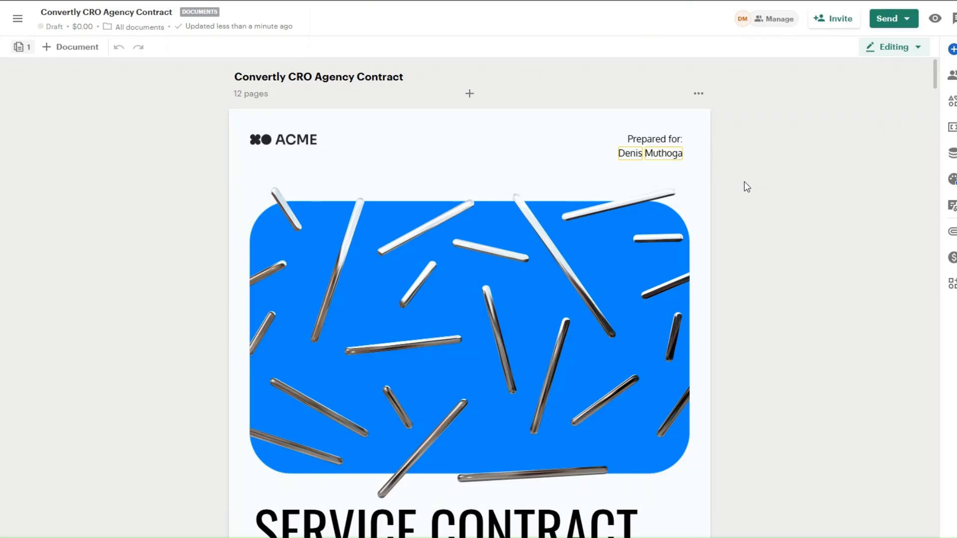
pyautogui.scroll(-10, 744, 181)
pyautogui.scroll(8, 743, 182)
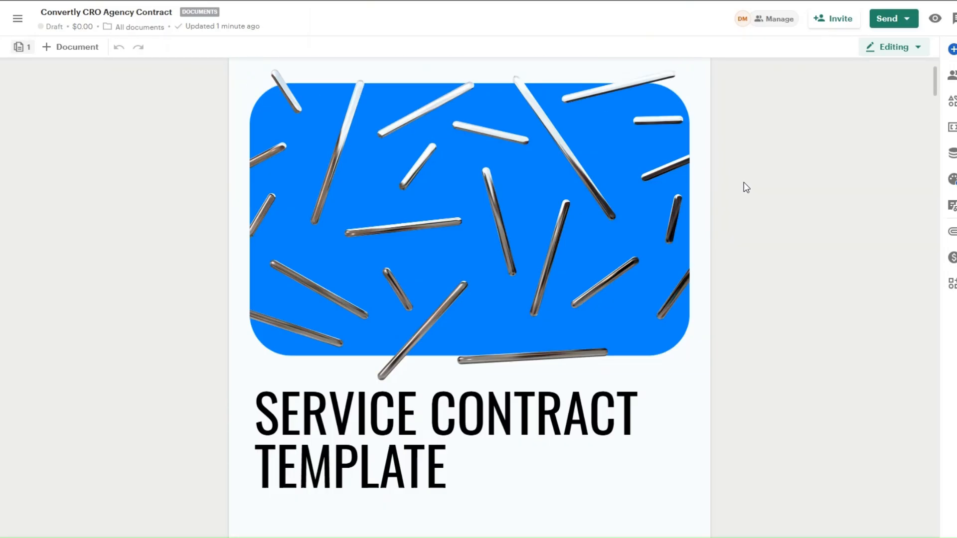
pyautogui.scroll(3, 744, 182)
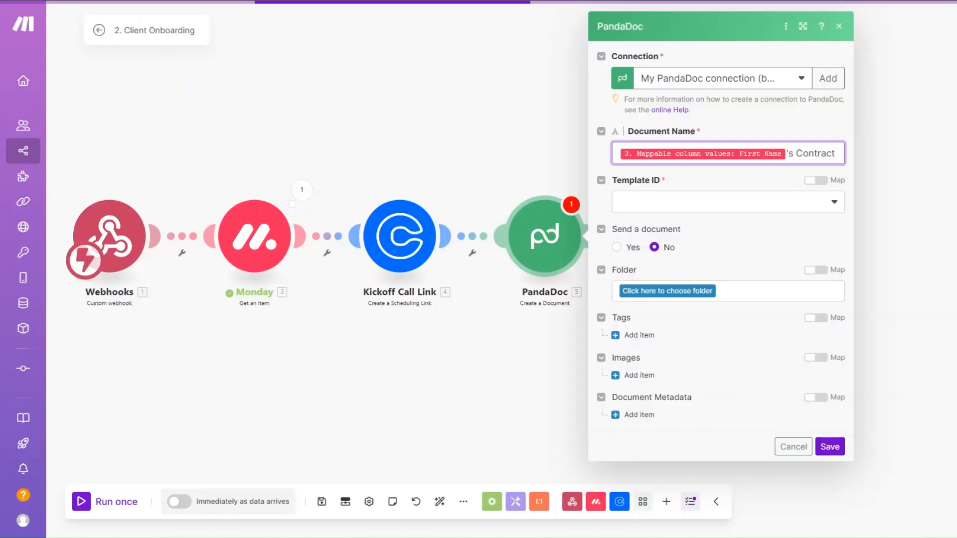
# Step: Set the PandaDoc module's Template ID to Convertly CRO Agency Contract Template
pyautogui.click(642, 207)
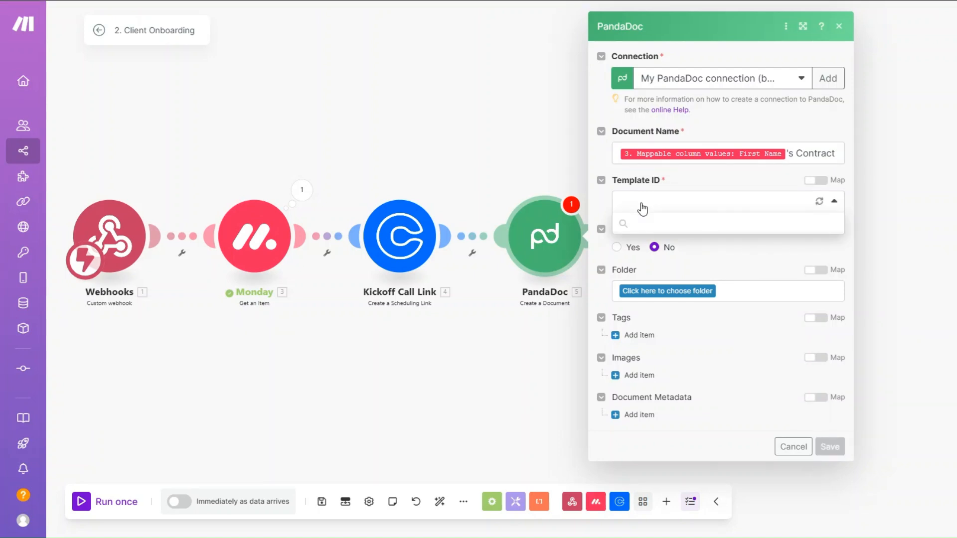
pyautogui.click(643, 223)
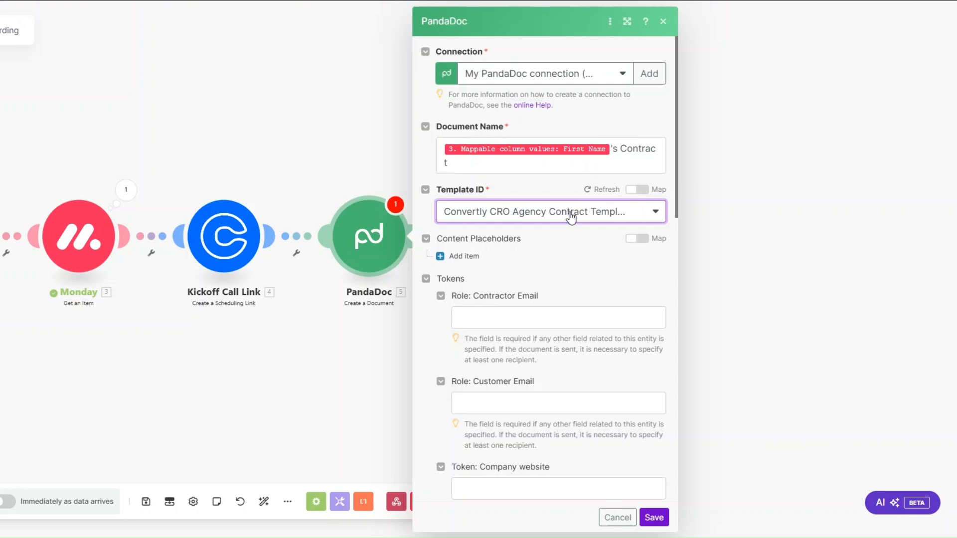
pyautogui.scroll(-7, 571, 218)
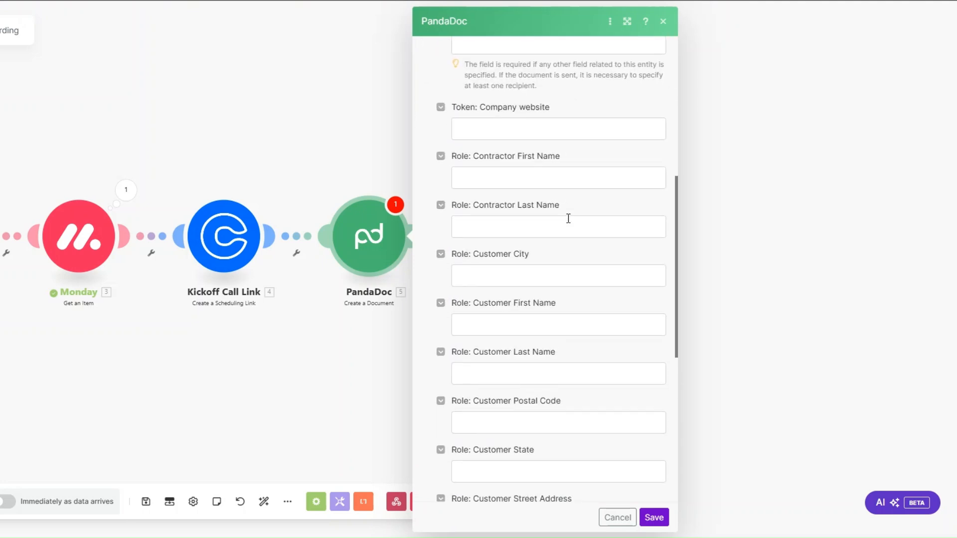
pyautogui.scroll(-5, 568, 218)
pyautogui.scroll(10, 566, 220)
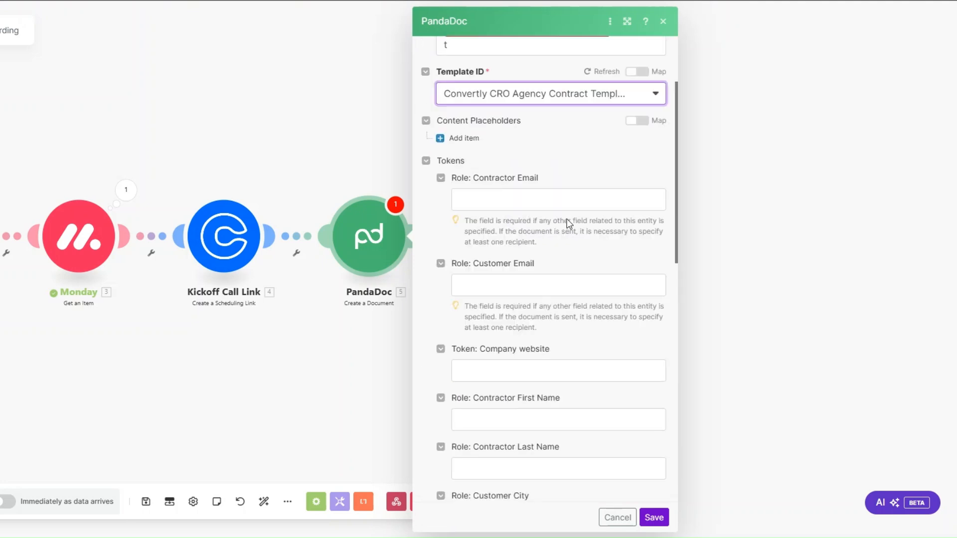
pyautogui.scroll(-1, 572, 277)
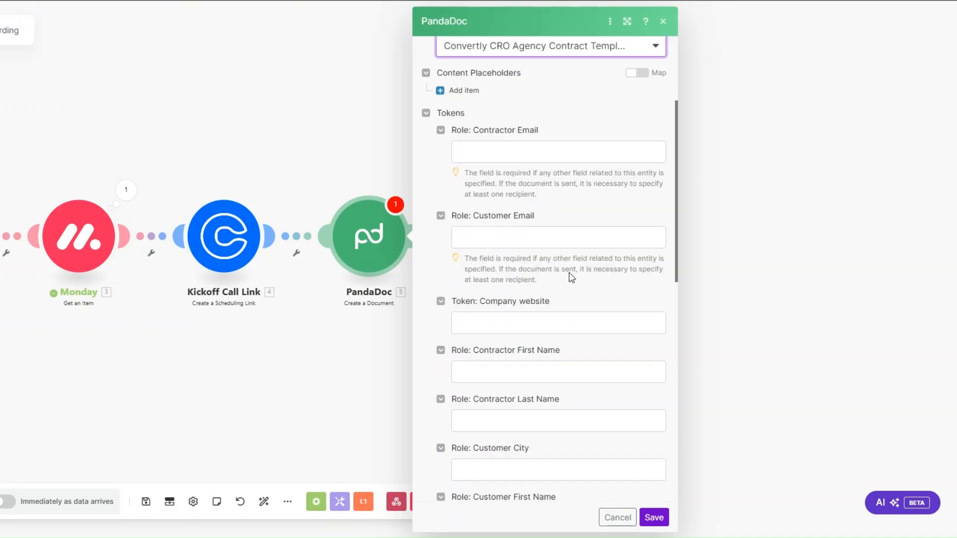
# Step: Review the template's token fields, including Customer Email, and close the mapping panel
pyautogui.click(539, 228)
pyautogui.scroll(-3, 766, 342)
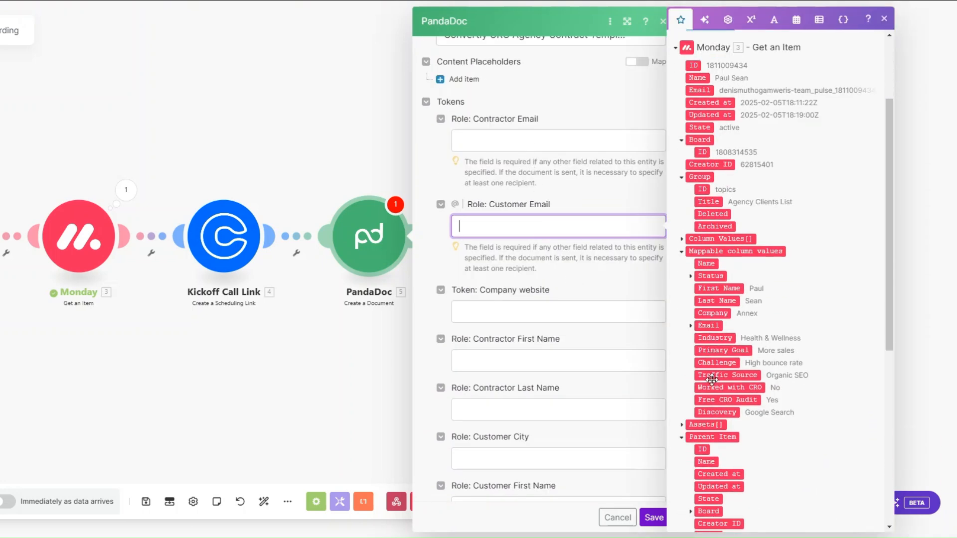
pyautogui.scroll(-5, 543, 294)
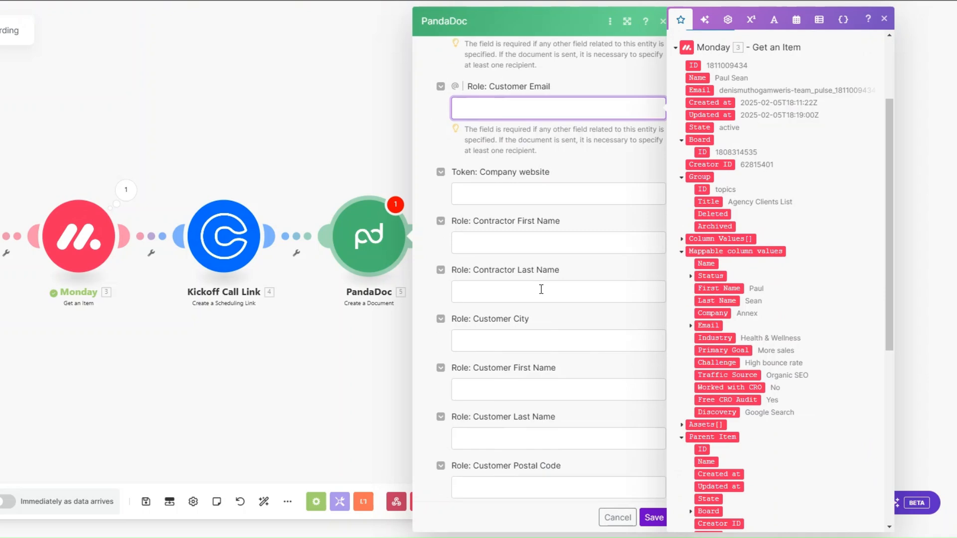
pyautogui.scroll(-3, 529, 245)
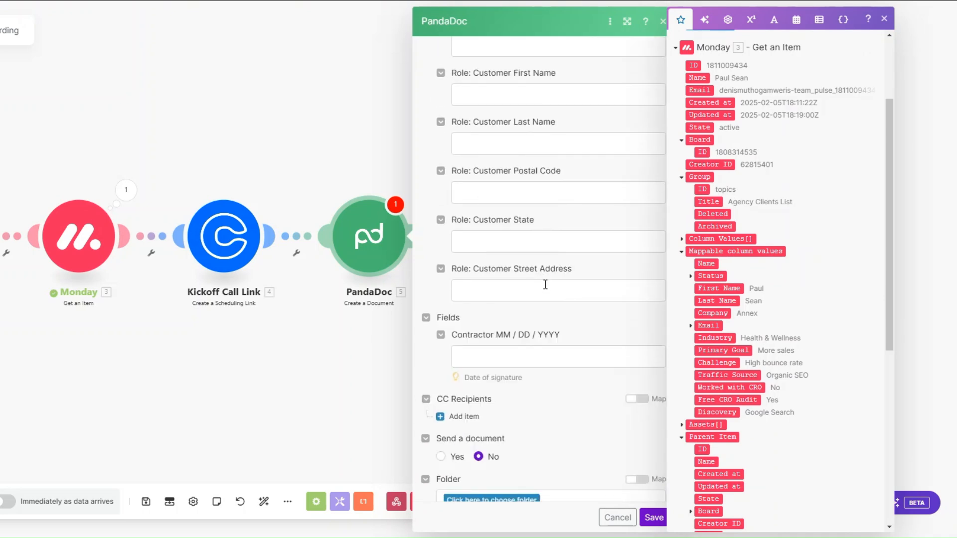
pyautogui.scroll(4, 549, 187)
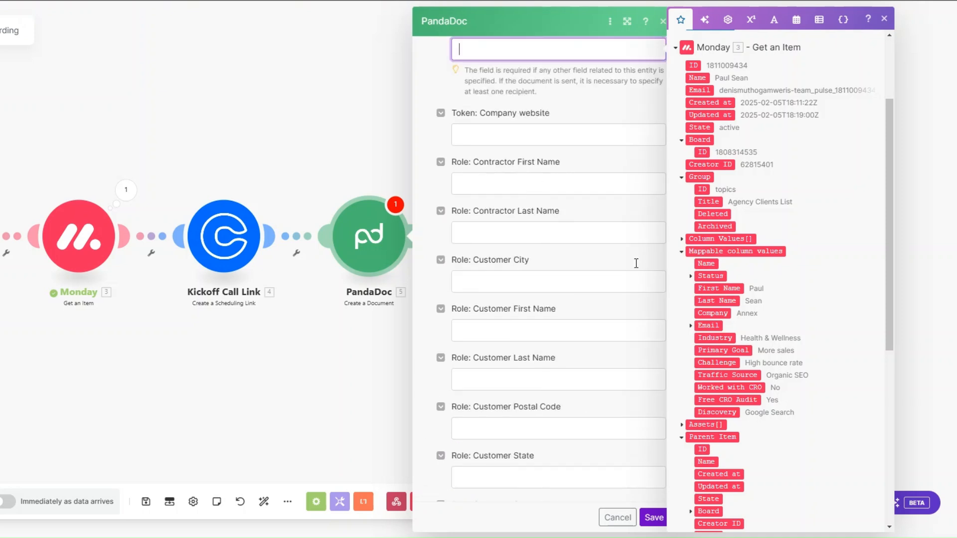
pyautogui.scroll(2, 507, 149)
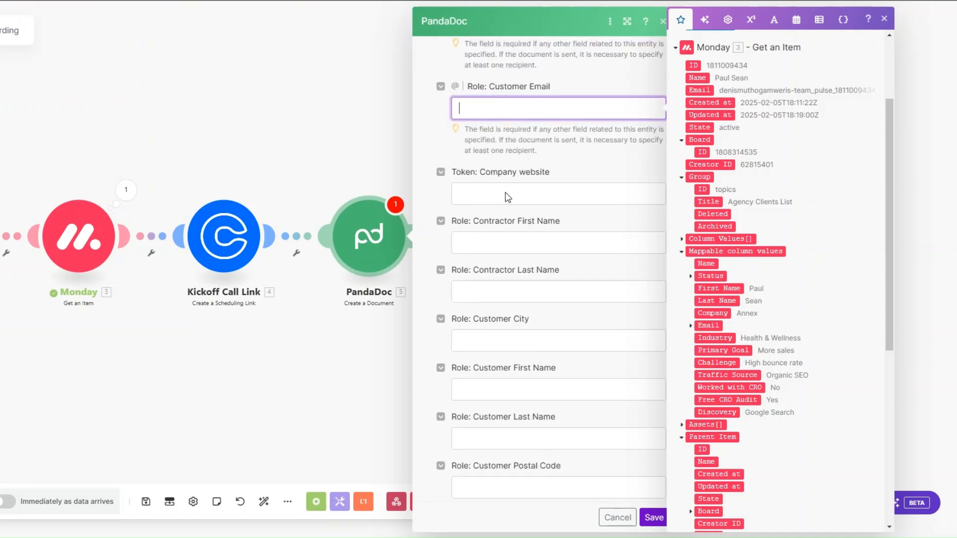
pyautogui.scroll(-4, 507, 150)
pyautogui.scroll(-4, 507, 197)
pyautogui.click(546, 274)
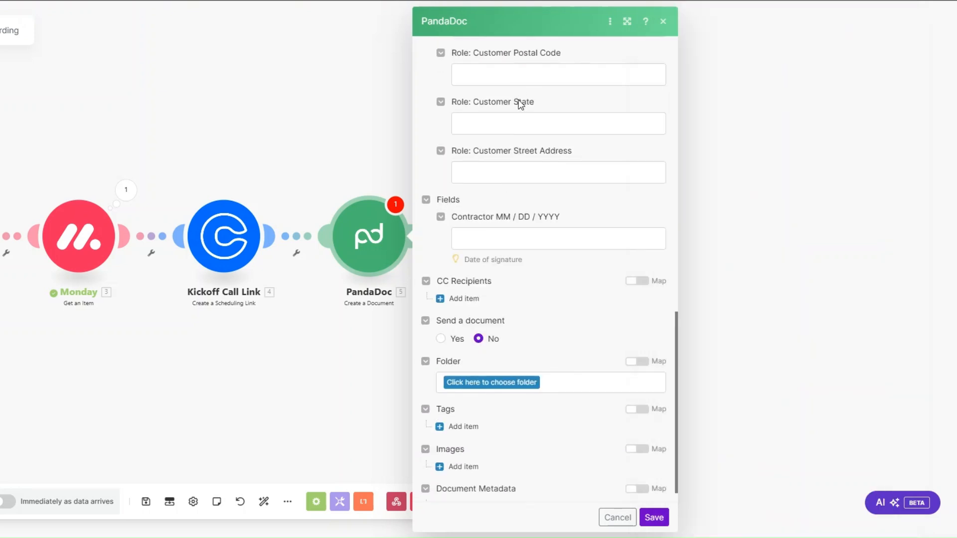
pyautogui.scroll(-1, 531, 258)
# Step: Save the PandaDoc settings and rename the module to 'Create Contract'
pyautogui.click(653, 517)
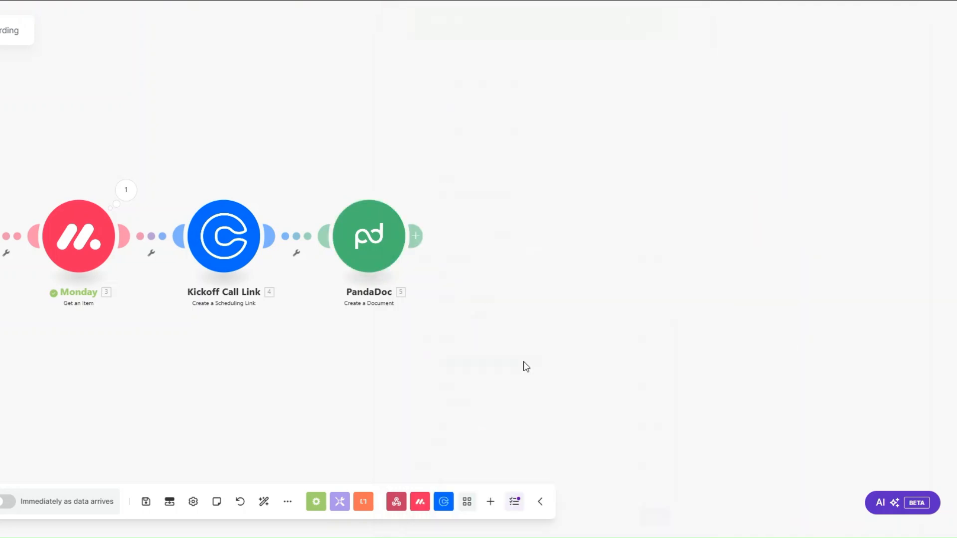
pyautogui.rightClick(369, 249)
pyautogui.click(411, 318)
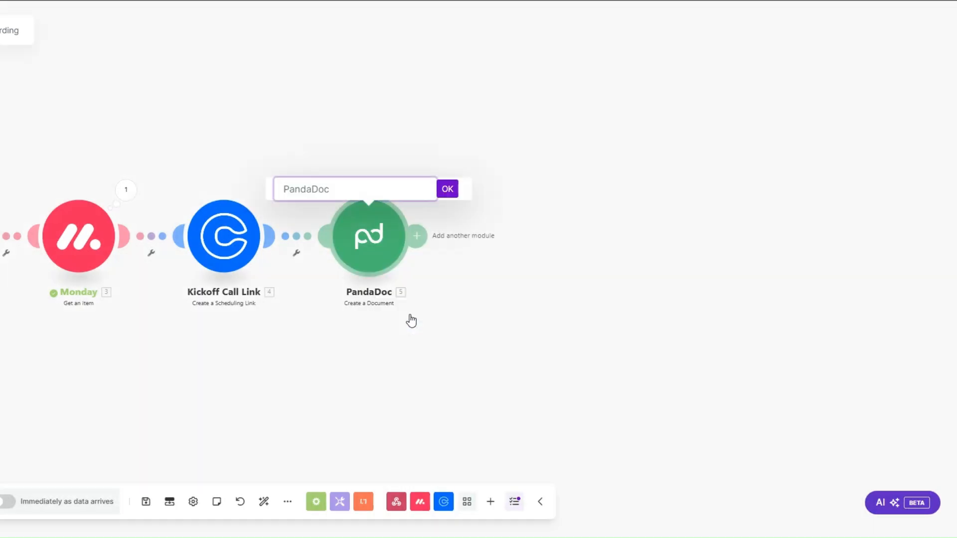
pyautogui.write('Create Contract')
pyautogui.click(448, 188)
# Step: Run only the Create Contract module with a test First Name and check the new document ID
pyautogui.rightClick(375, 248)
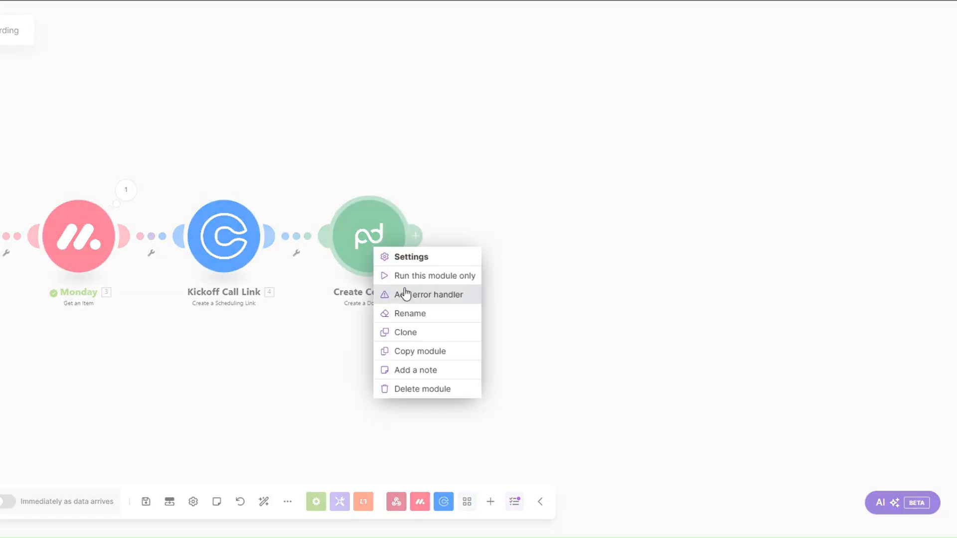
pyautogui.click(412, 277)
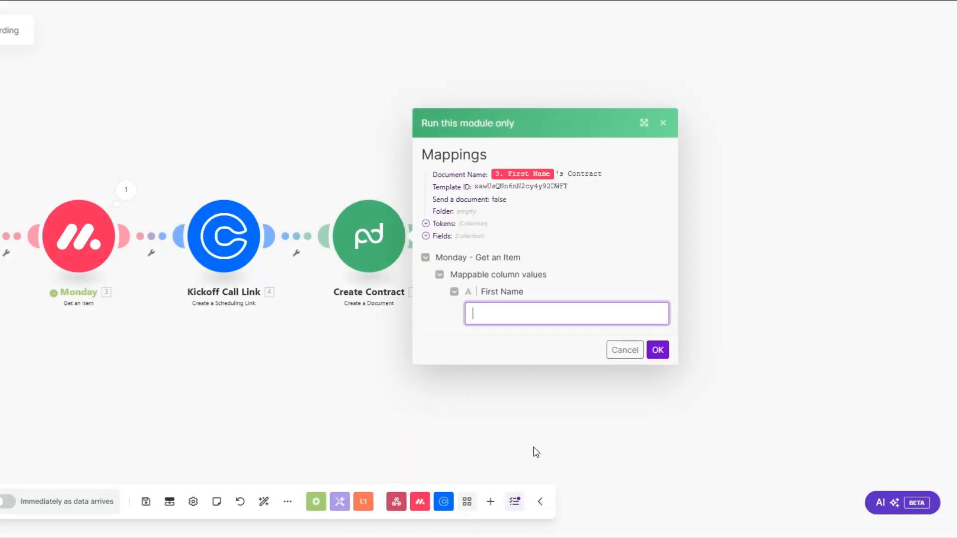
pyautogui.write('Liam')
pyautogui.click(658, 350)
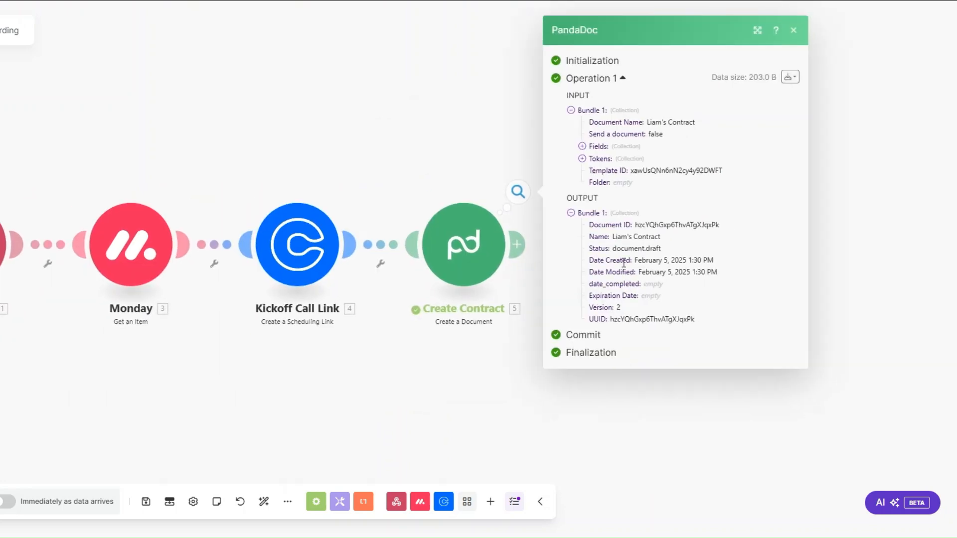
pyautogui.moveTo(635, 225); pyautogui.dragTo(720, 223)
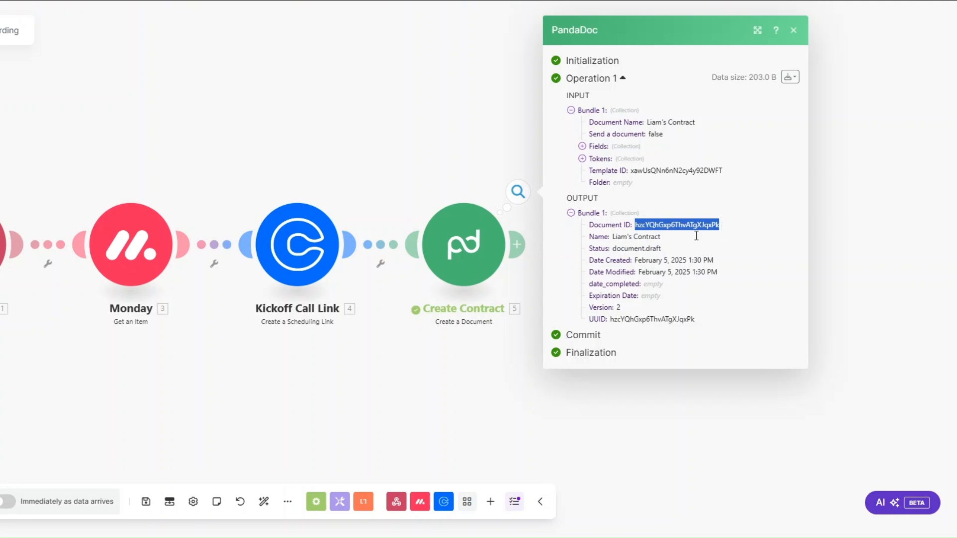
pyautogui.click(494, 381)
pyautogui.scroll(-2, 494, 381)
pyautogui.moveTo(492, 382); pyautogui.dragTo(418, 374)
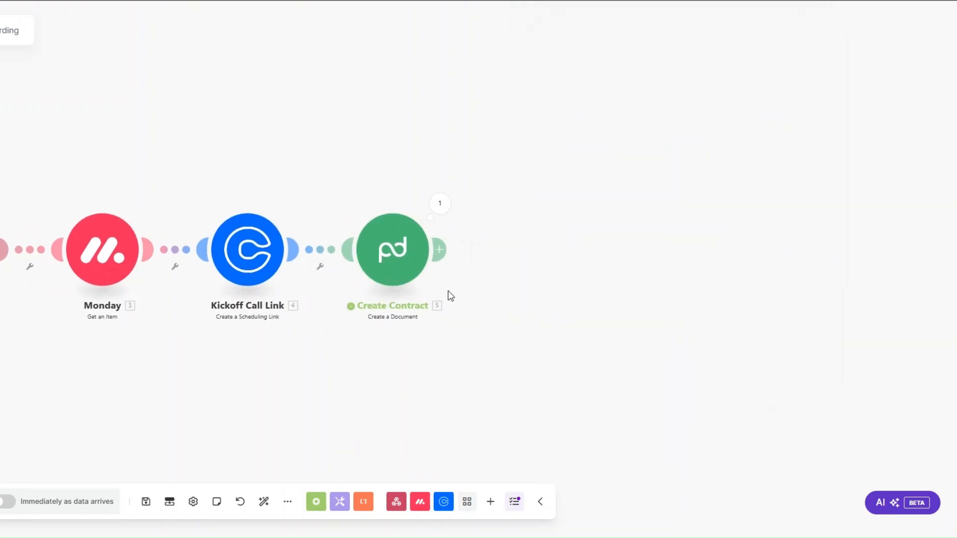
# Step: Add a PandaDoc Download a Document module with Create Contract's '5. Document ID' mapped
pyautogui.click(438, 249)
pyautogui.click(621, 249)
pyautogui.click(638, 315)
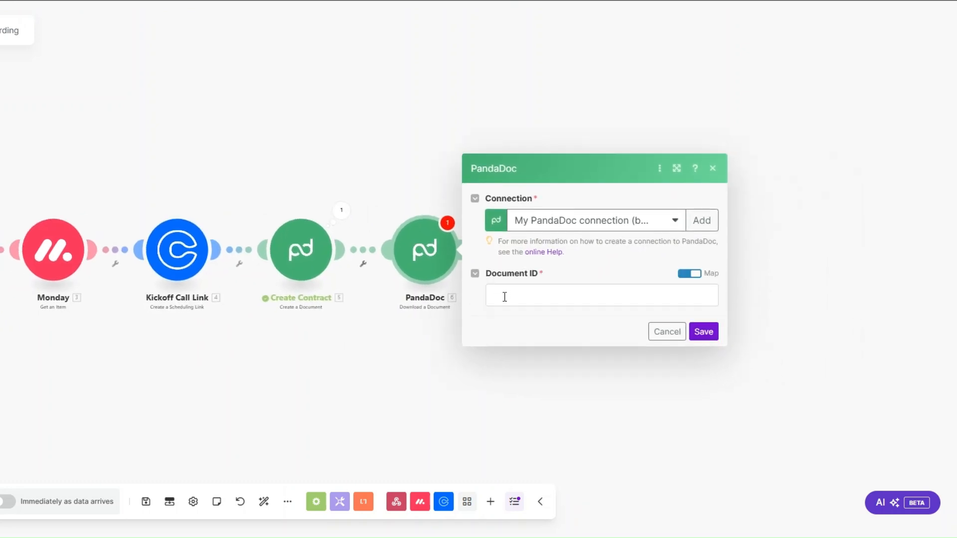
pyautogui.click(505, 297)
pyautogui.click(765, 111)
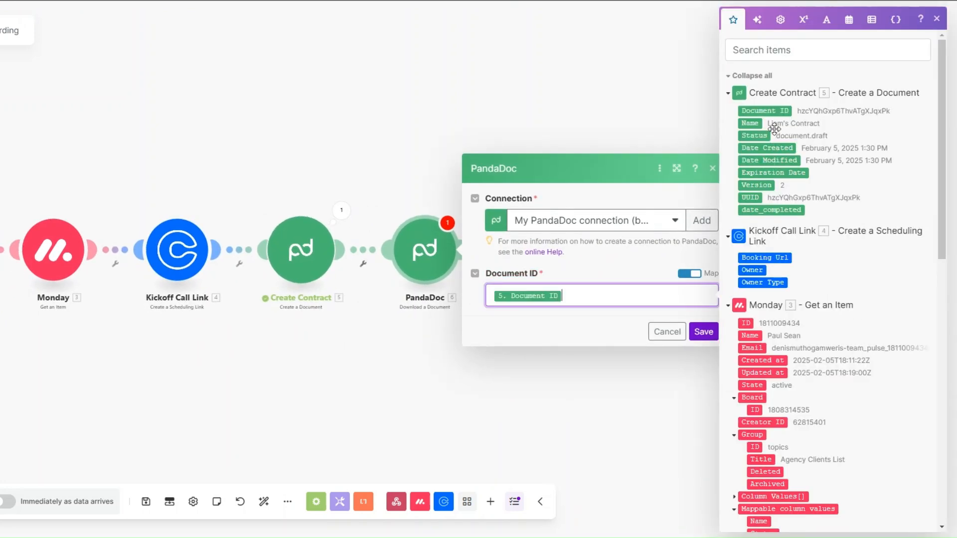
pyautogui.click(698, 333)
# Step: Rename the new download module to 'Download Contract'
pyautogui.rightClick(422, 255)
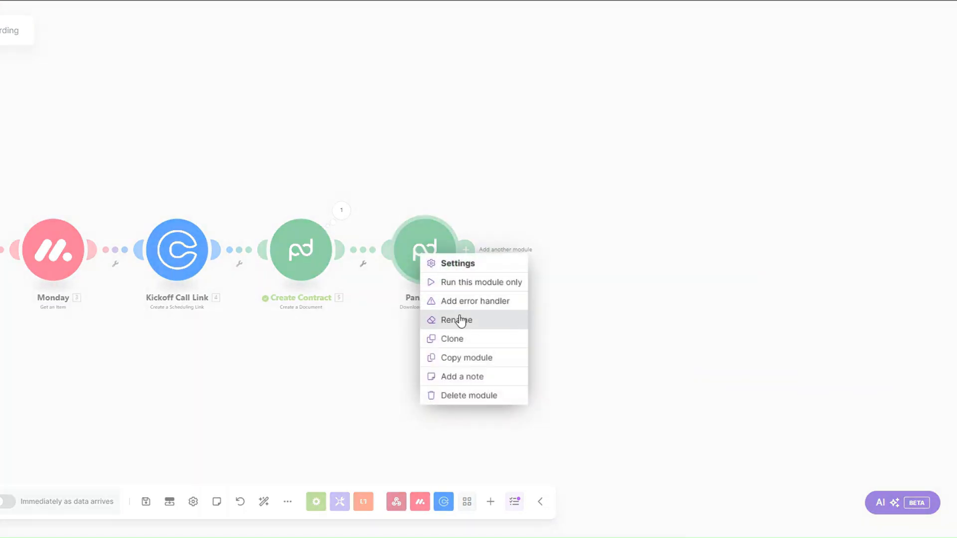
pyautogui.click(458, 320)
pyautogui.write('Download Co')
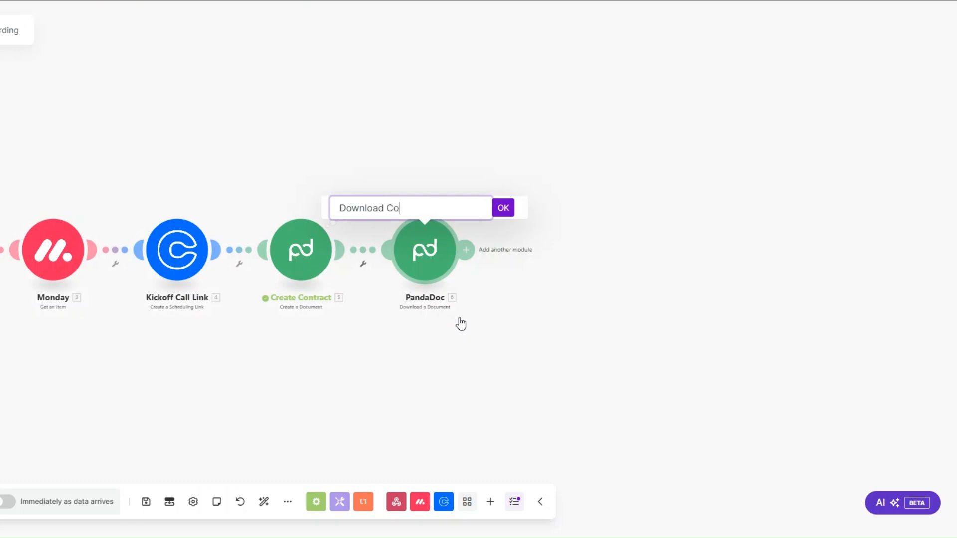
pyautogui.write('ntract')
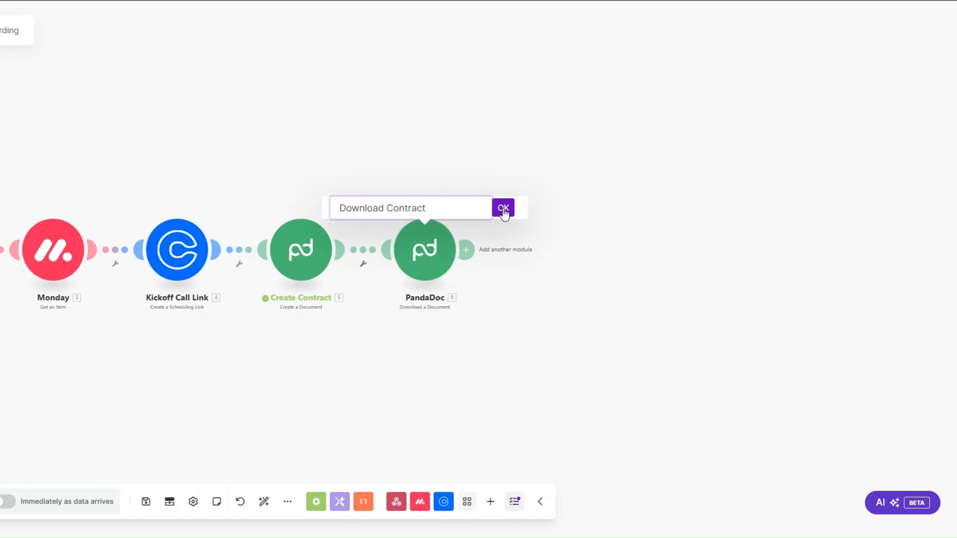
pyautogui.click(504, 208)
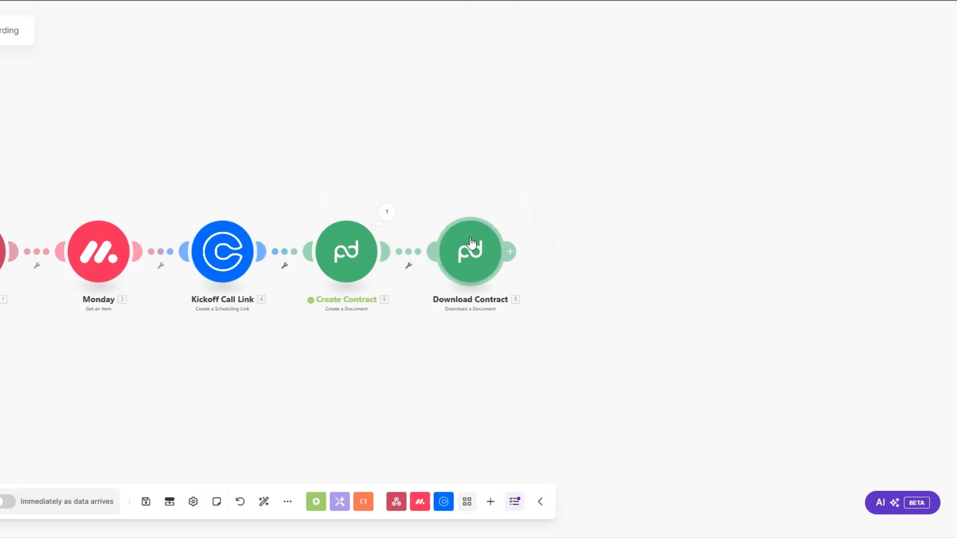
# Step: Add an Email Send an Email module after Download Contract and check its Monday Email recipient
pyautogui.click(510, 252)
pyautogui.click(673, 311)
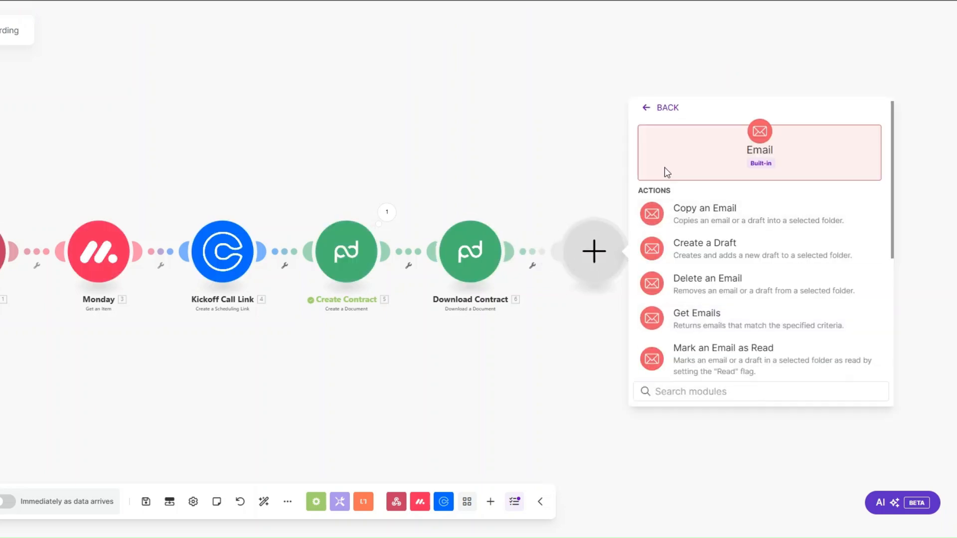
pyautogui.scroll(-3, 701, 287)
pyautogui.click(703, 305)
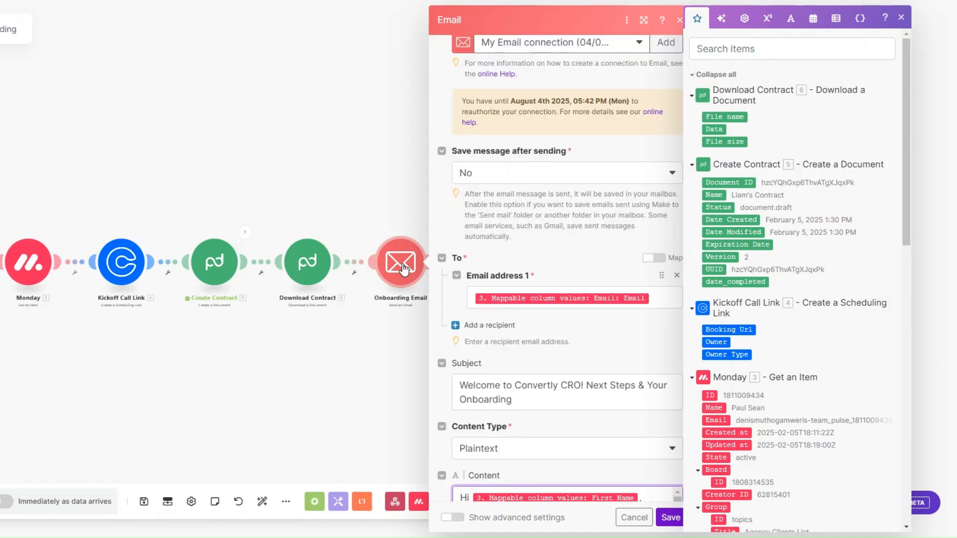
pyautogui.click(667, 303)
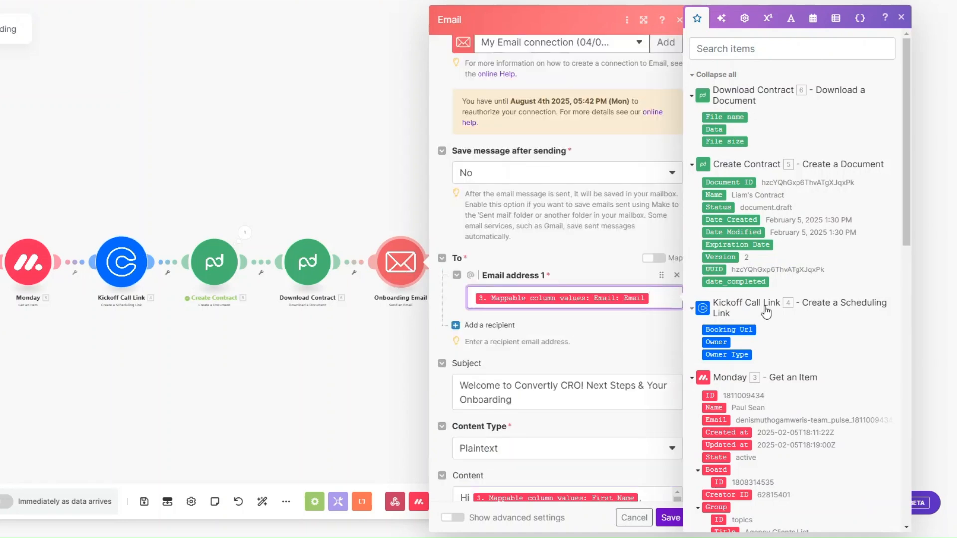
pyautogui.scroll(-6, 740, 331)
pyautogui.click(708, 361)
pyautogui.scroll(-5, 559, 194)
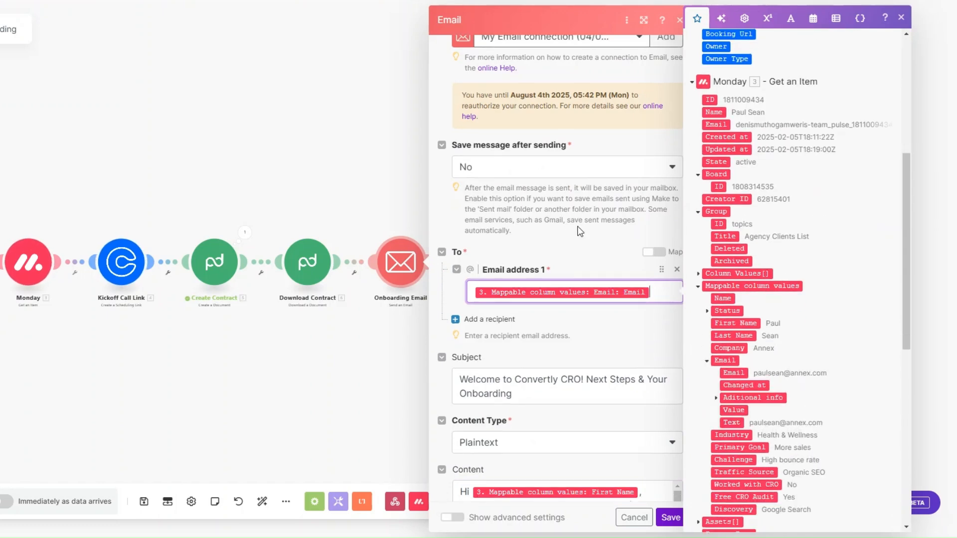
# Step: Add a period to the end of the subject, review the welcome body, and save
pyautogui.click(542, 165)
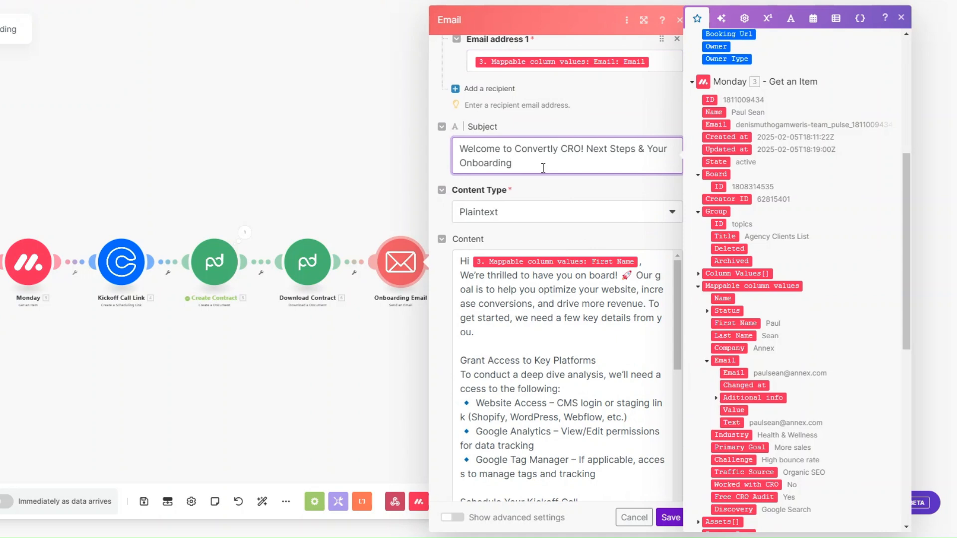
pyautogui.write('.')
pyautogui.scroll(-1, 543, 168)
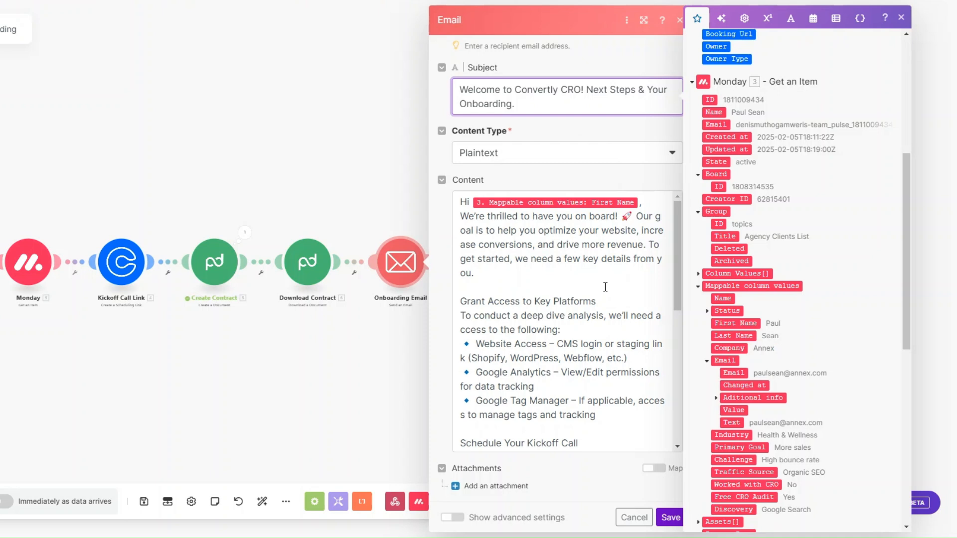
pyautogui.scroll(-1, 605, 287)
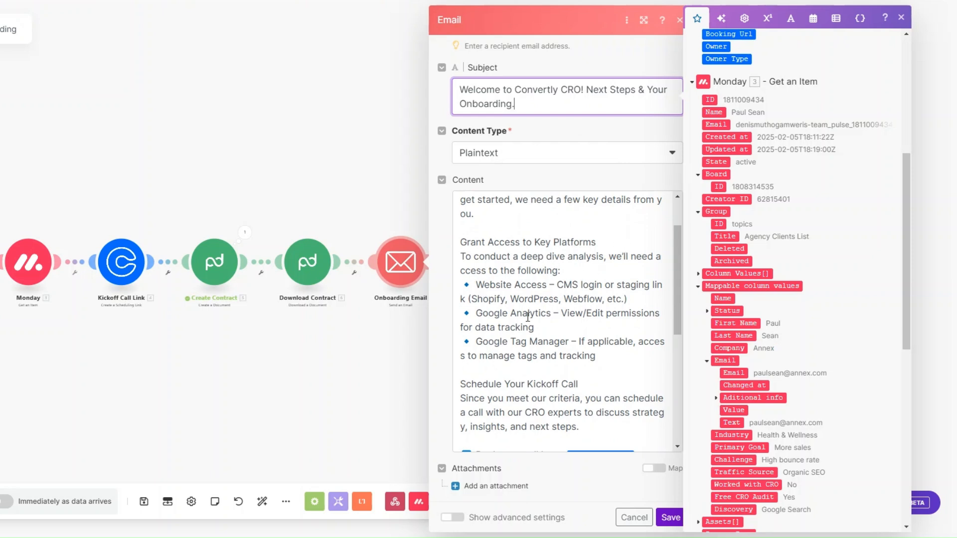
pyautogui.scroll(-2, 561, 305)
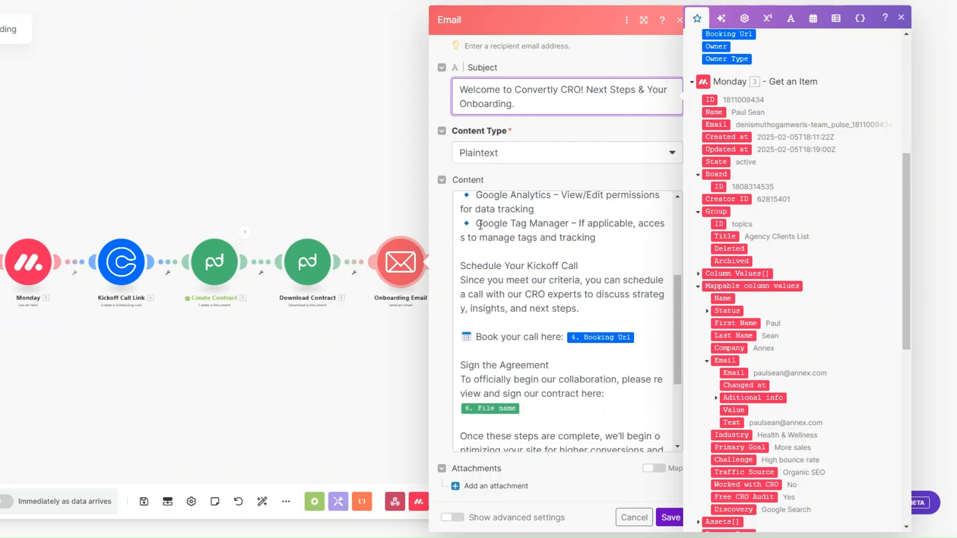
pyautogui.scroll(-1, 569, 227)
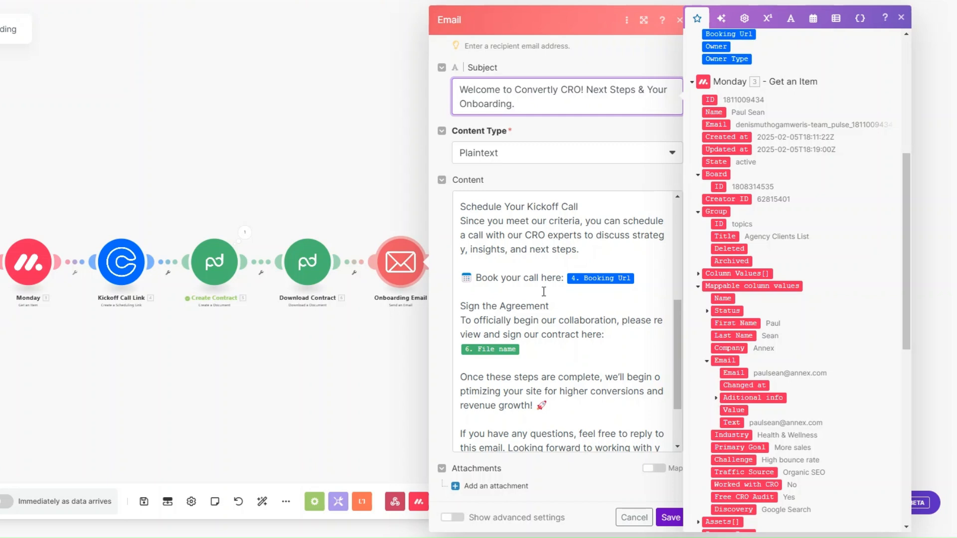
pyautogui.click(643, 277)
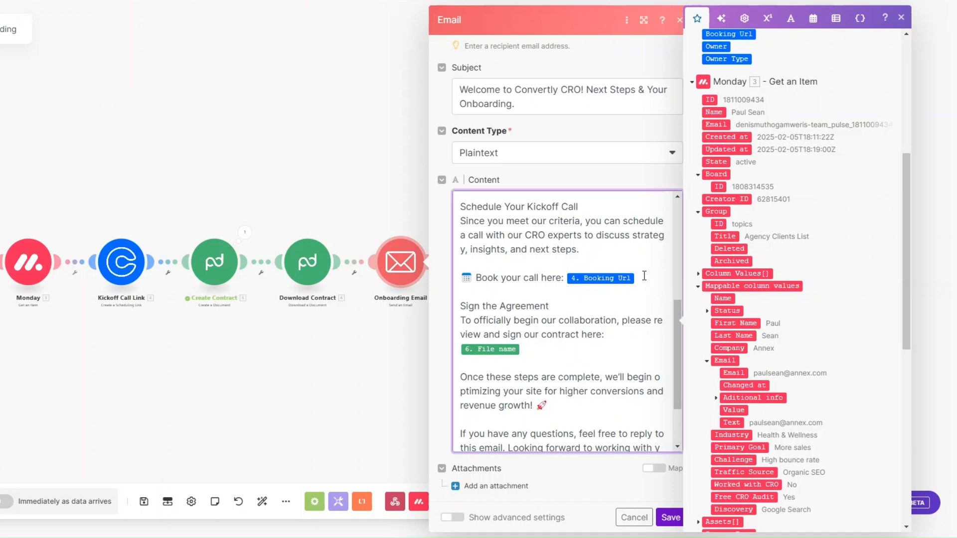
pyautogui.scroll(-2, 644, 275)
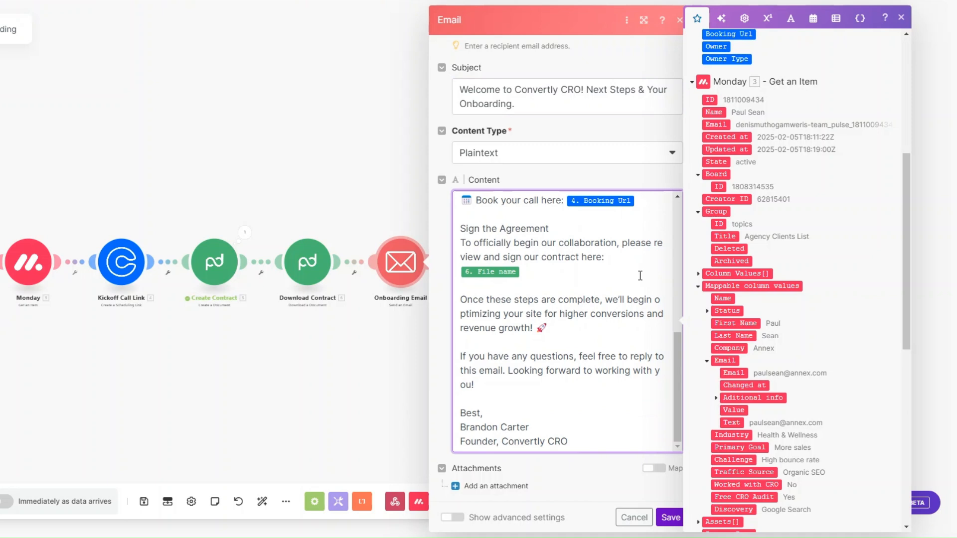
pyautogui.click(539, 273)
pyautogui.click(670, 517)
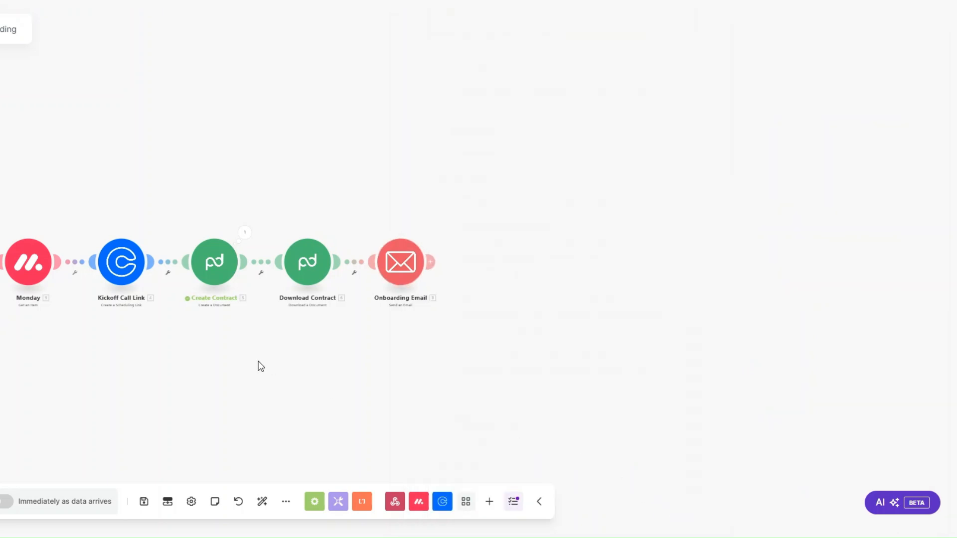
# Step: Search 'slack', add a Slack Create a Message module after Onboarding Email, and begin a new connection
pyautogui.moveTo(260, 366); pyautogui.dragTo(294, 370)
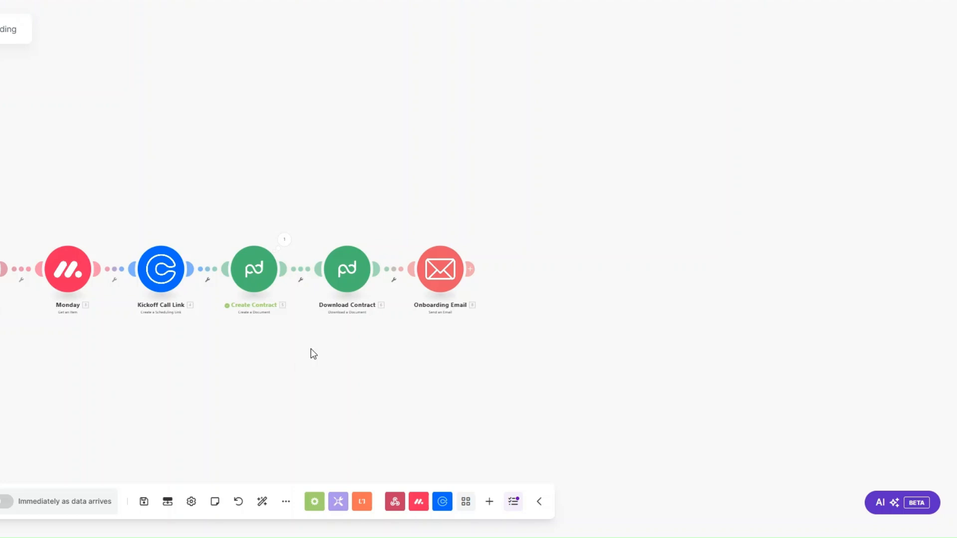
pyautogui.click(482, 271)
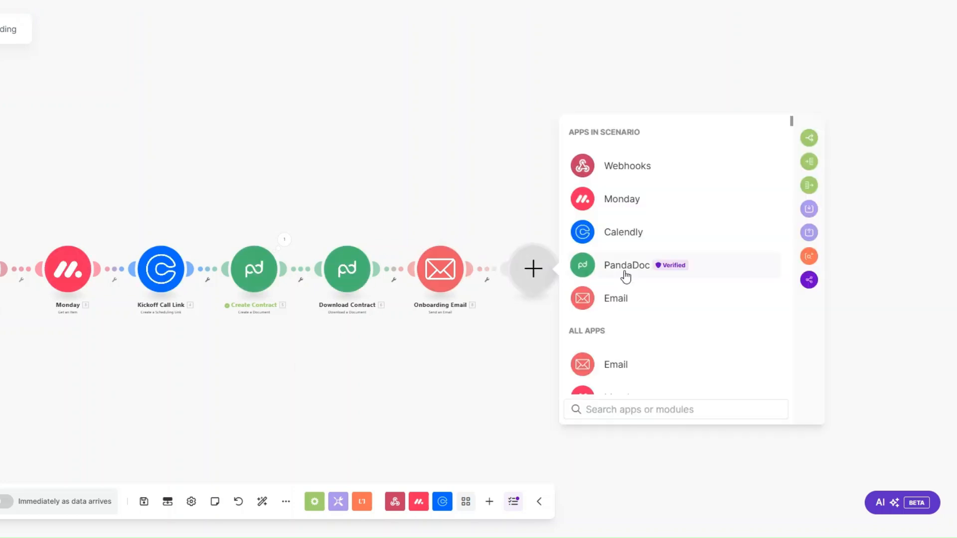
pyautogui.scroll(-1, 626, 276)
pyautogui.write('slack')
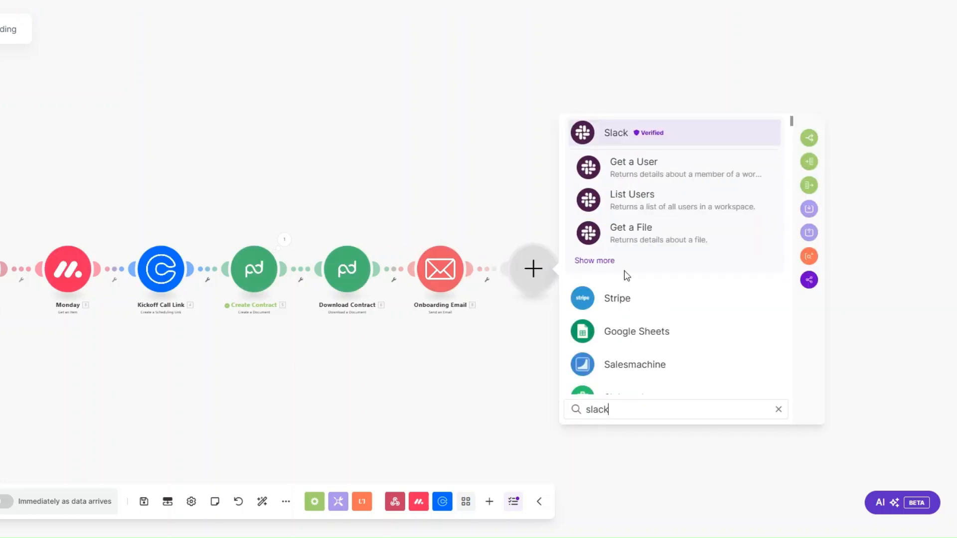
pyautogui.click(616, 132)
pyautogui.scroll(-2, 641, 299)
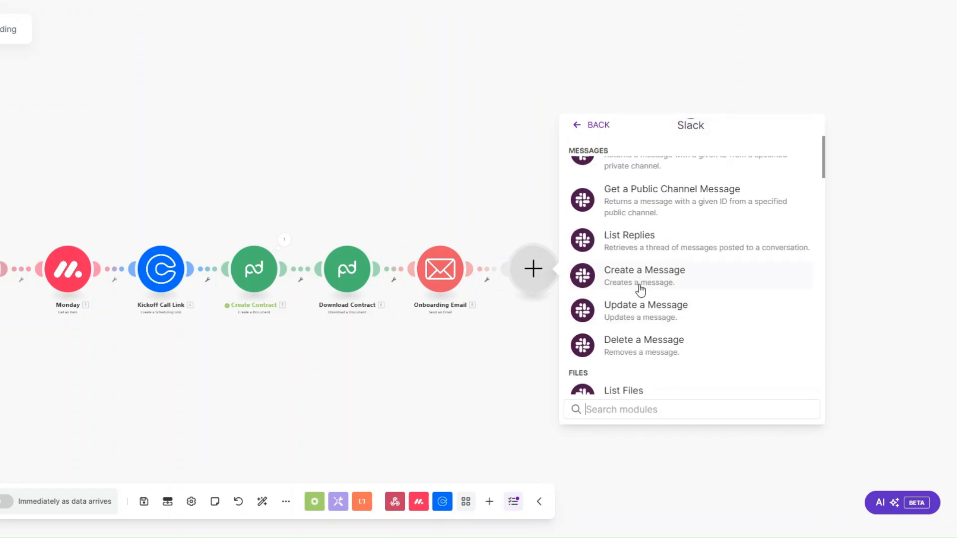
pyautogui.click(640, 289)
pyautogui.click(692, 97)
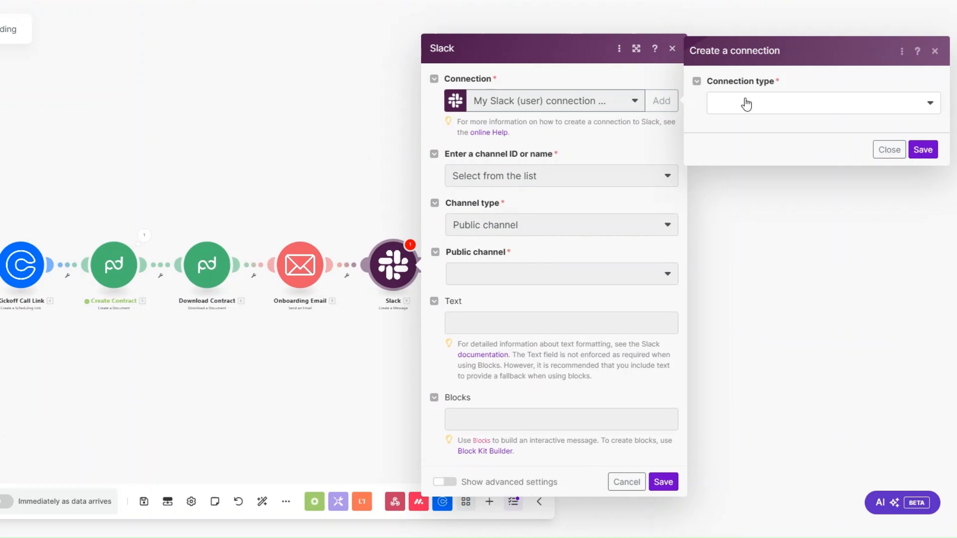
# Step: Choose the Slack user connection type, then dismiss the new-connection dialog
pyautogui.click(746, 104)
pyautogui.click(741, 124)
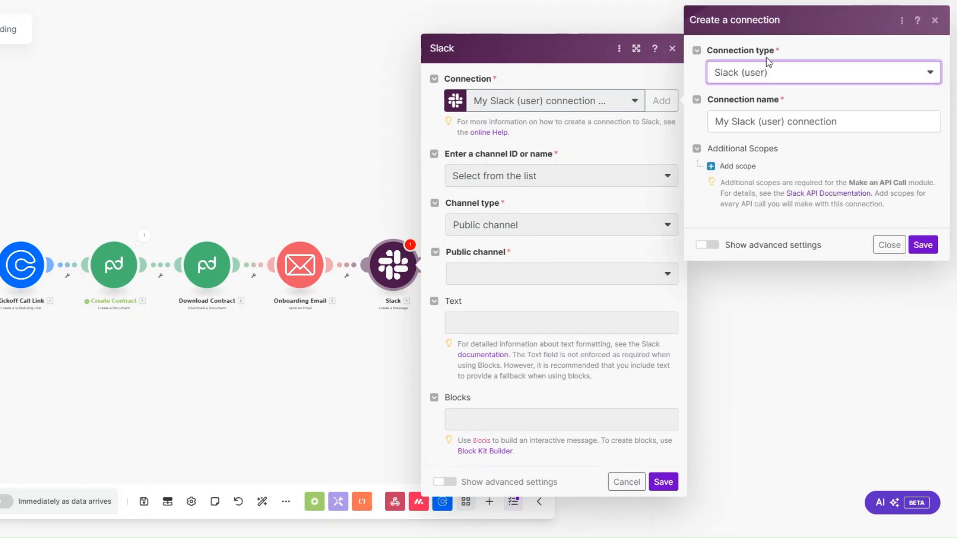
pyautogui.moveTo(877, 121); pyautogui.dragTo(726, 121)
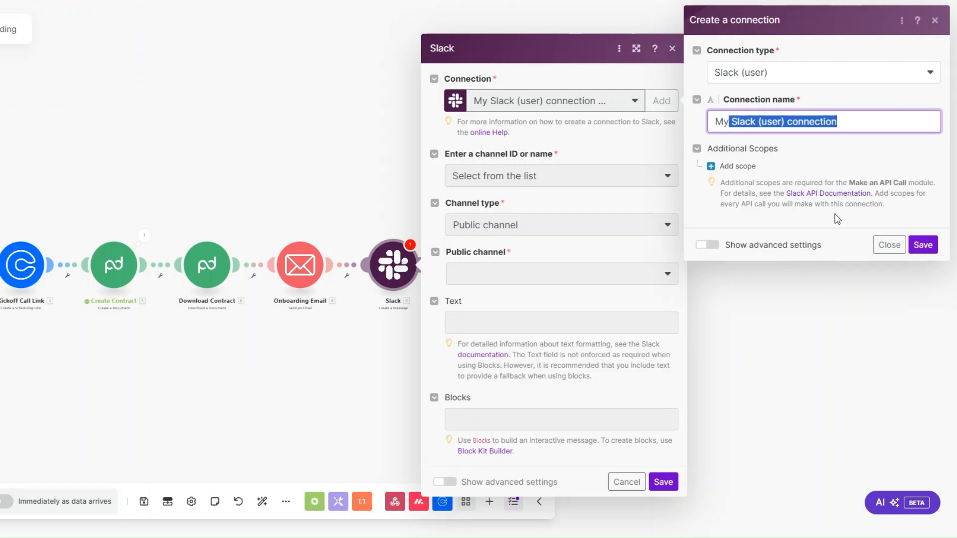
pyautogui.click(935, 20)
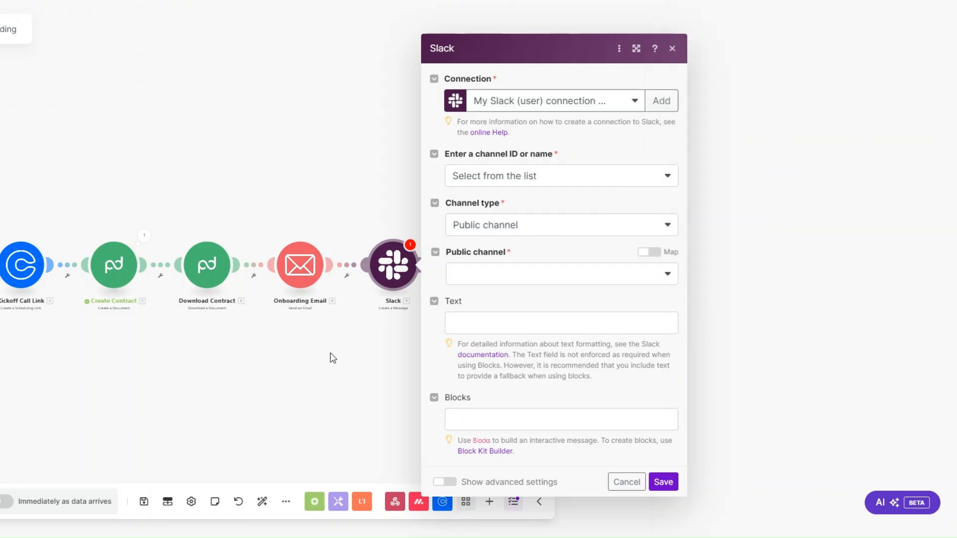
pyautogui.moveTo(331, 357); pyautogui.dragTo(478, 345)
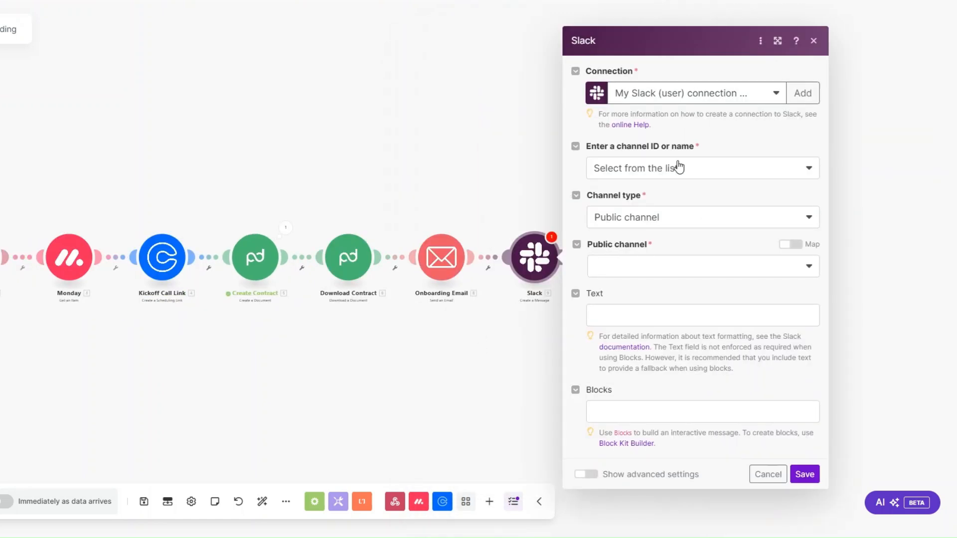
# Step: Post to the luxe public channel with mapped client details in Text, and save
pyautogui.click(614, 170)
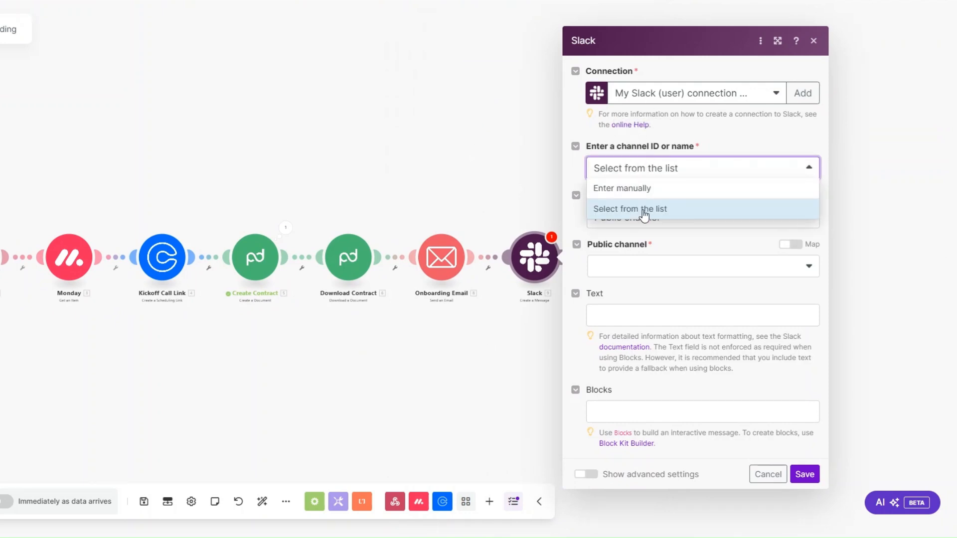
pyautogui.click(688, 227)
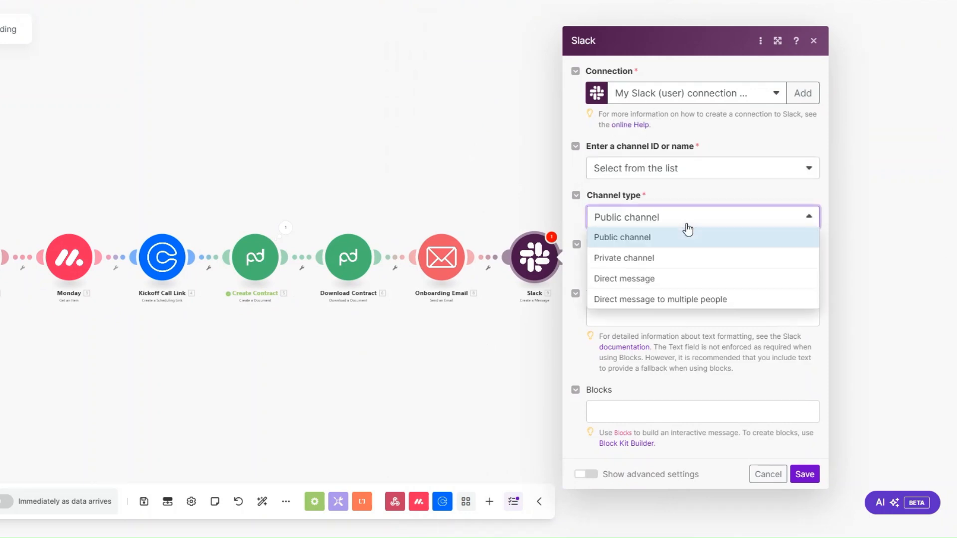
pyautogui.click(629, 237)
pyautogui.click(628, 268)
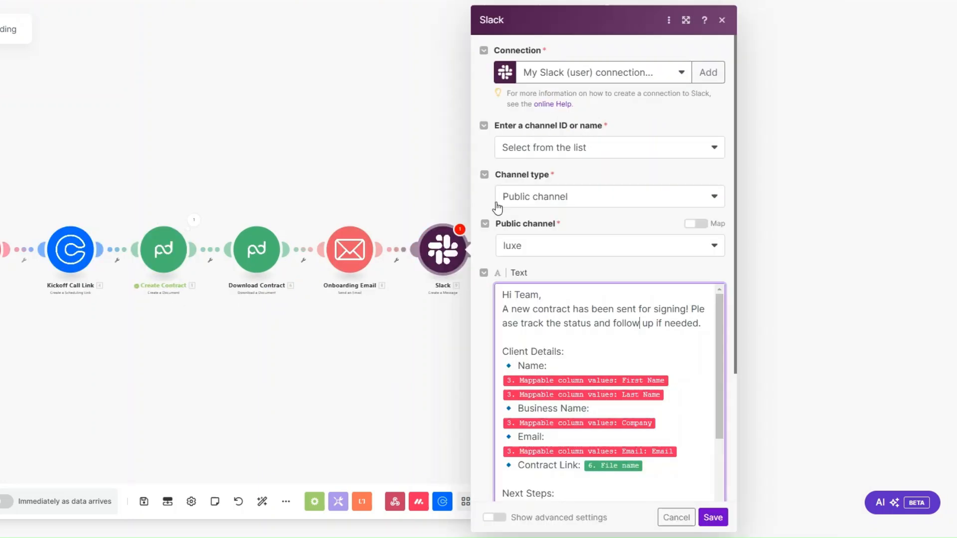
pyautogui.click(614, 324)
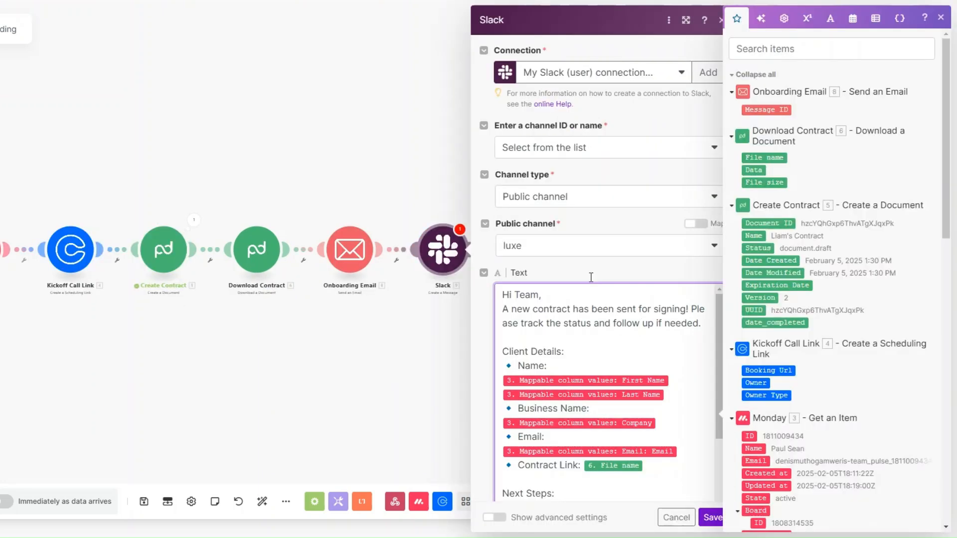
pyautogui.scroll(-4, 584, 239)
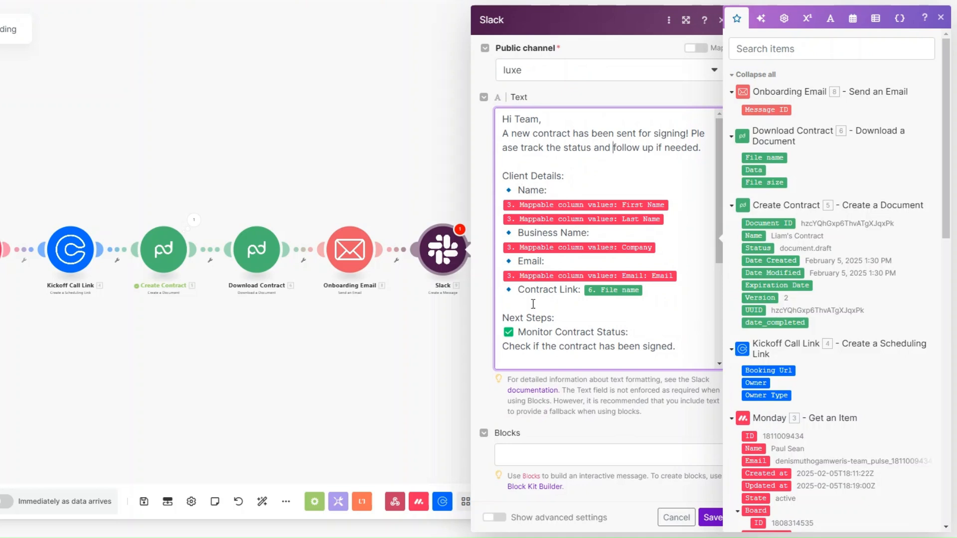
pyautogui.scroll(-3, 596, 210)
pyautogui.scroll(-1, 595, 210)
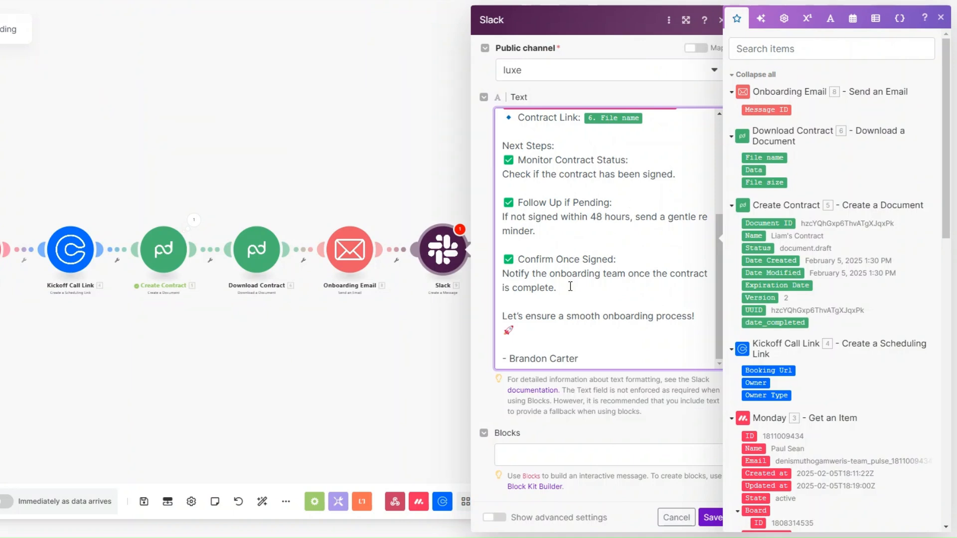
pyautogui.click(709, 518)
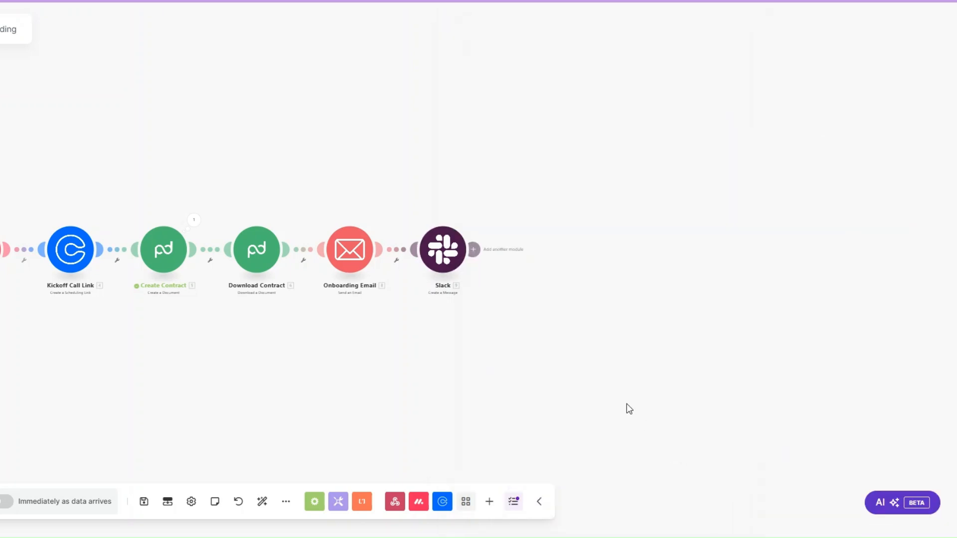
# Step: Rename the Slack module to 'Team Notification' and run the scenario once
pyautogui.rightClick(451, 257)
pyautogui.click(500, 323)
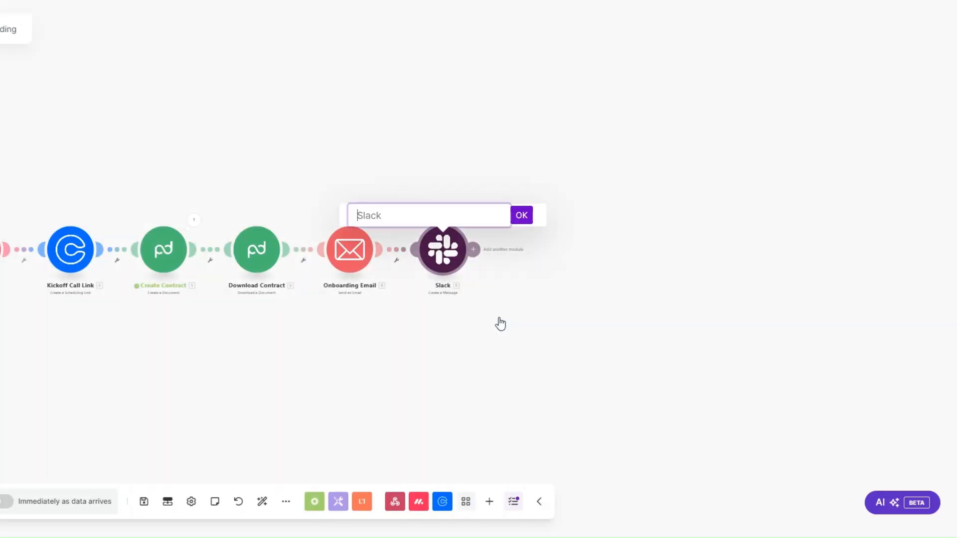
pyautogui.write('Team Notification')
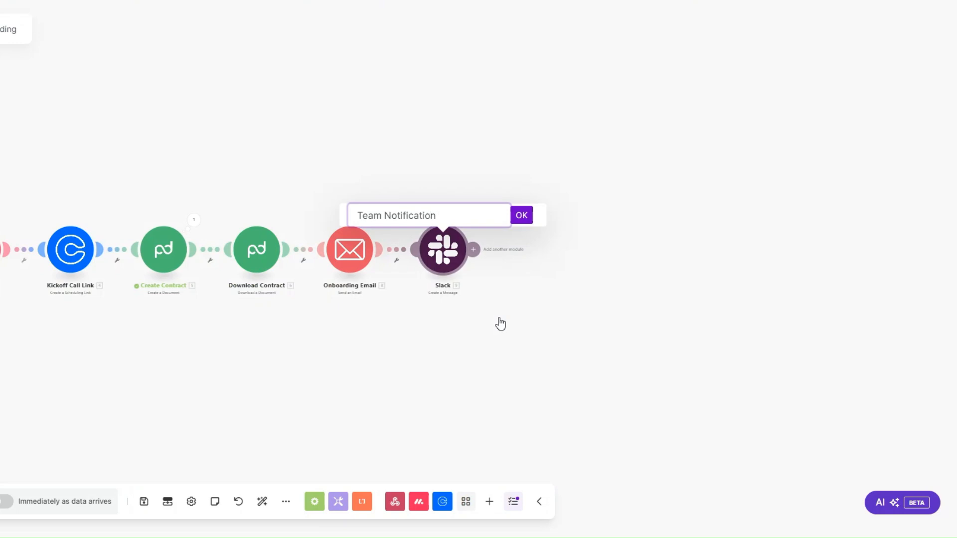
pyautogui.press('Return')
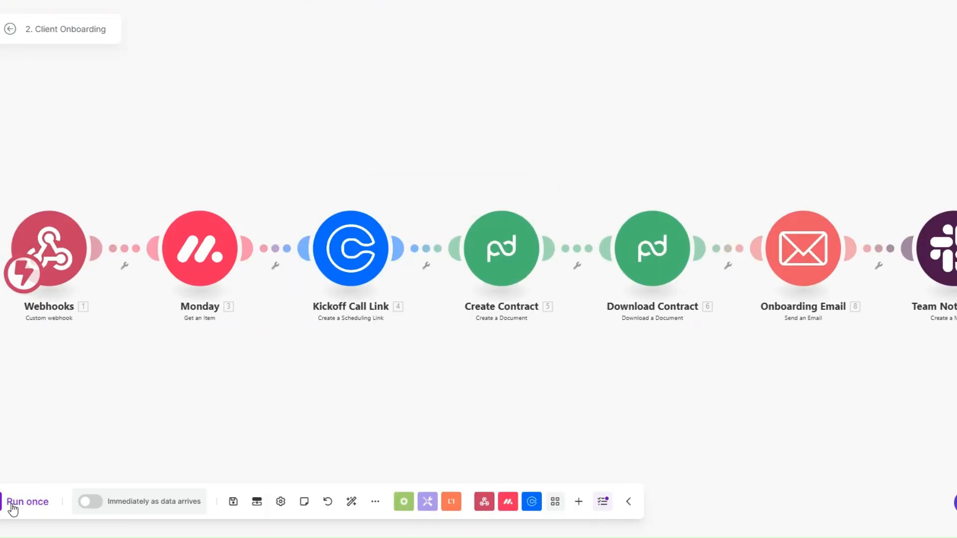
pyautogui.click(13, 503)
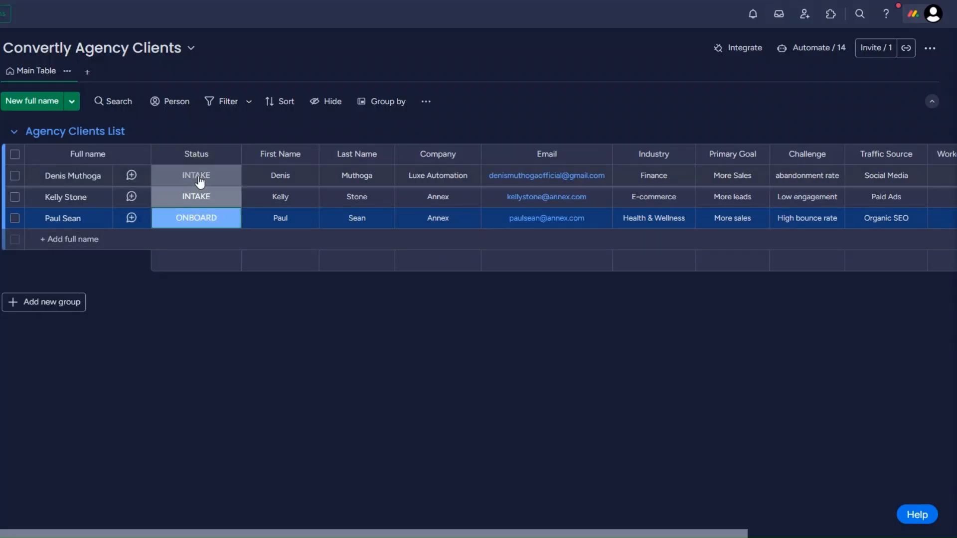
# Step: Change the first client's Status on the Convertly Agency Clients board to ONBOARD
pyautogui.click(200, 180)
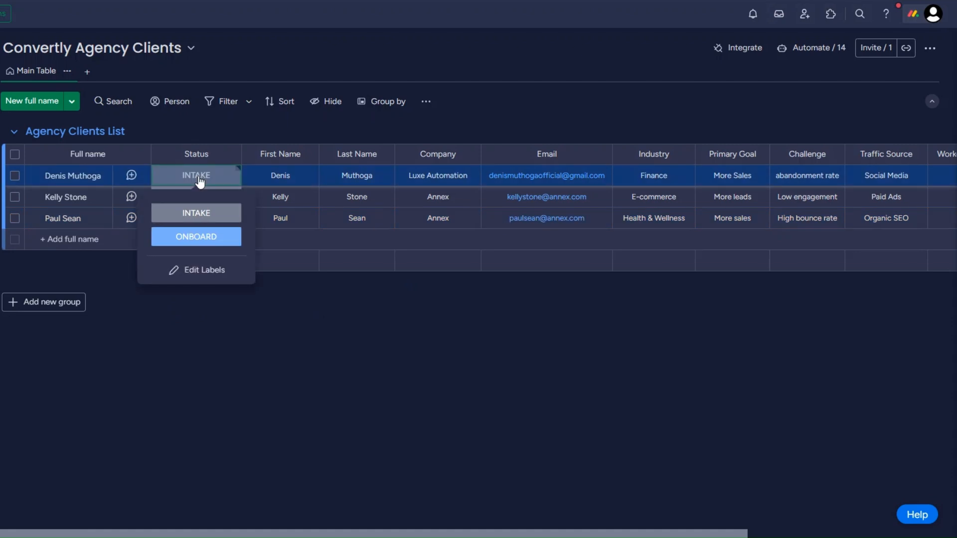
pyautogui.click(208, 235)
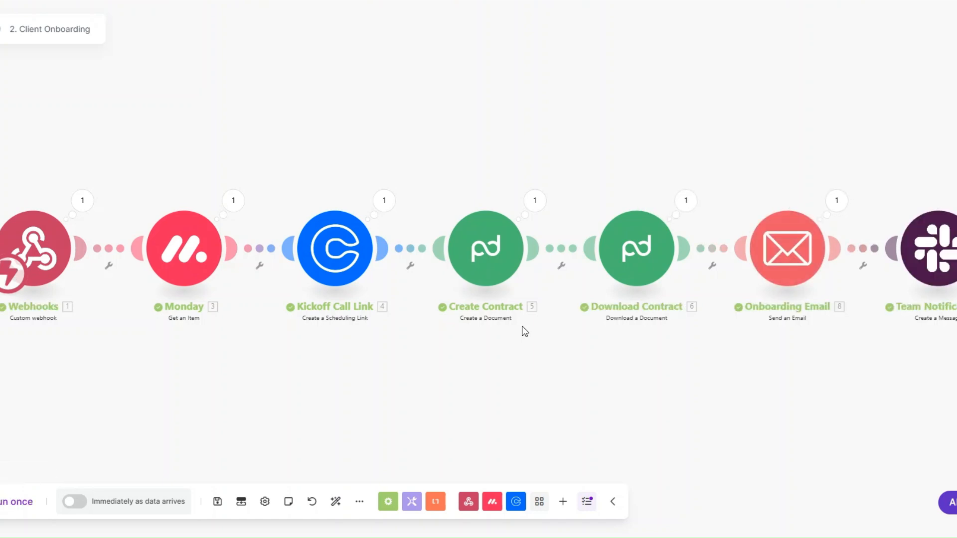
# Step: Check the onboarding email's run output: subject line, kickoff call booking line and contract file name
pyautogui.moveTo(515, 360); pyautogui.dragTo(498, 361)
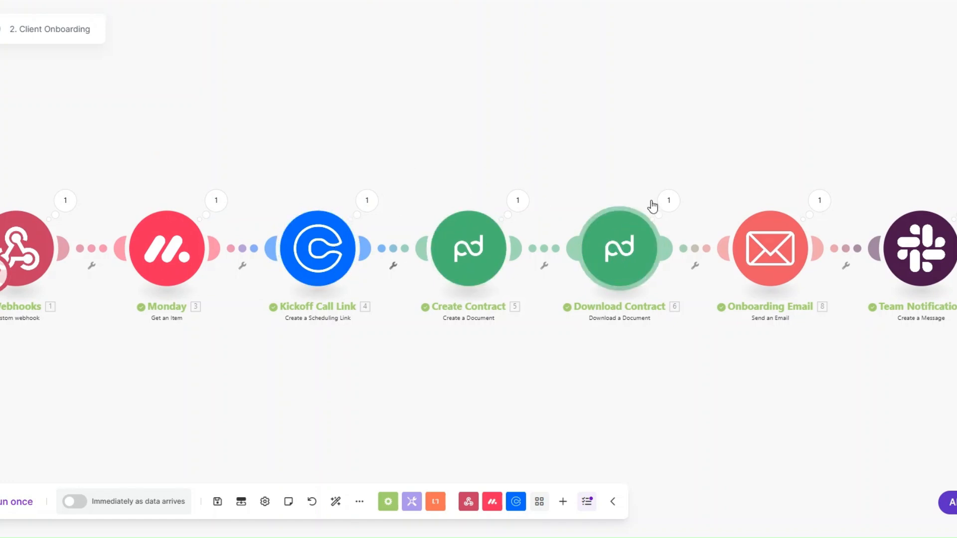
pyautogui.click(817, 202)
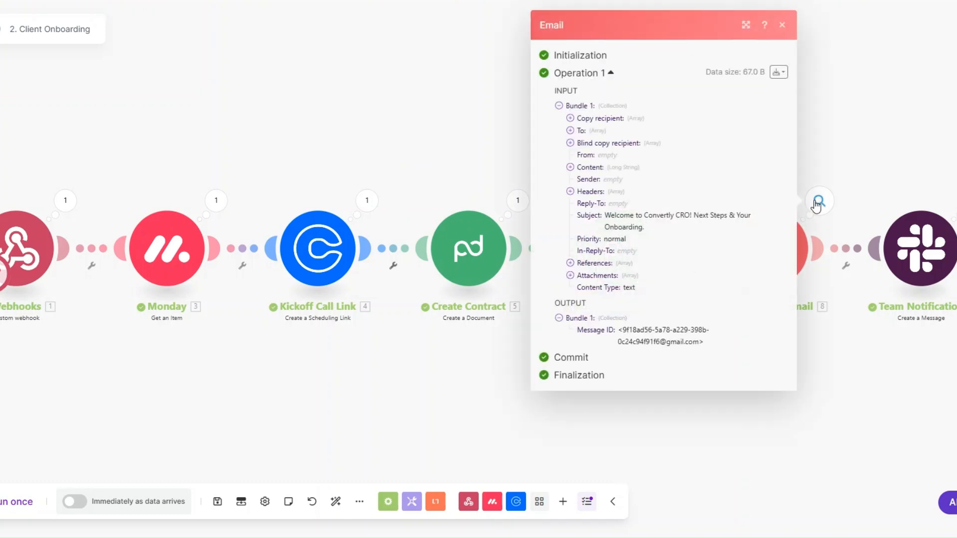
pyautogui.moveTo(603, 216); pyautogui.dragTo(646, 228)
pyautogui.click(570, 167)
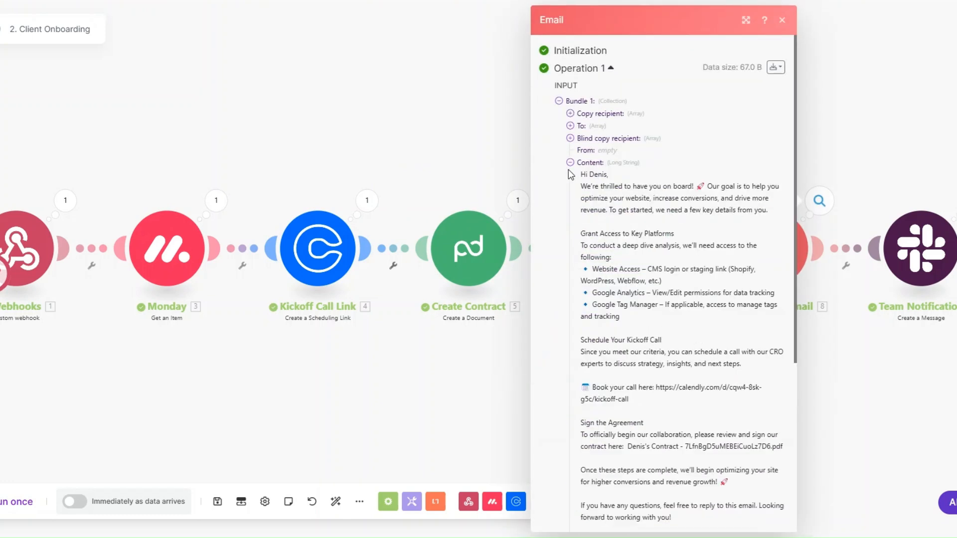
pyautogui.scroll(-3, 607, 242)
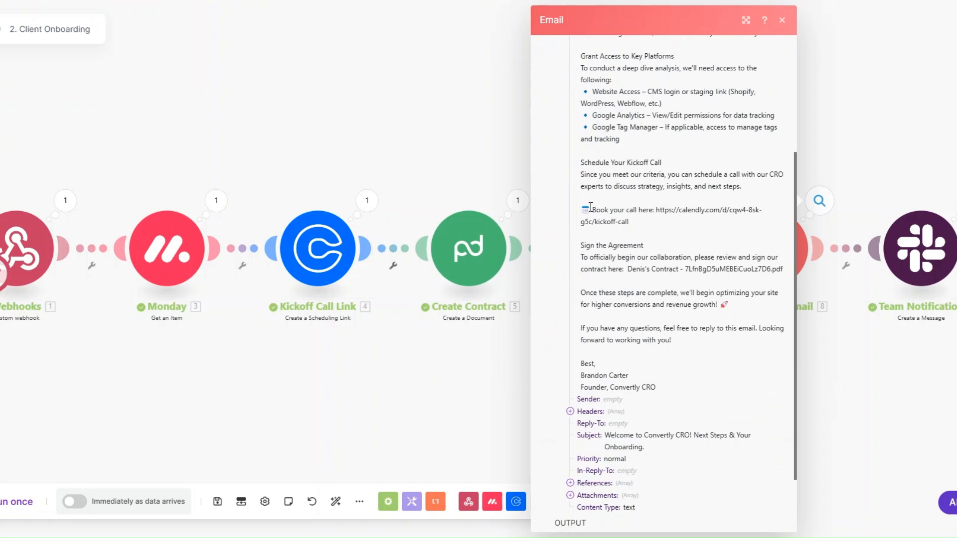
pyautogui.moveTo(587, 208); pyautogui.dragTo(653, 237)
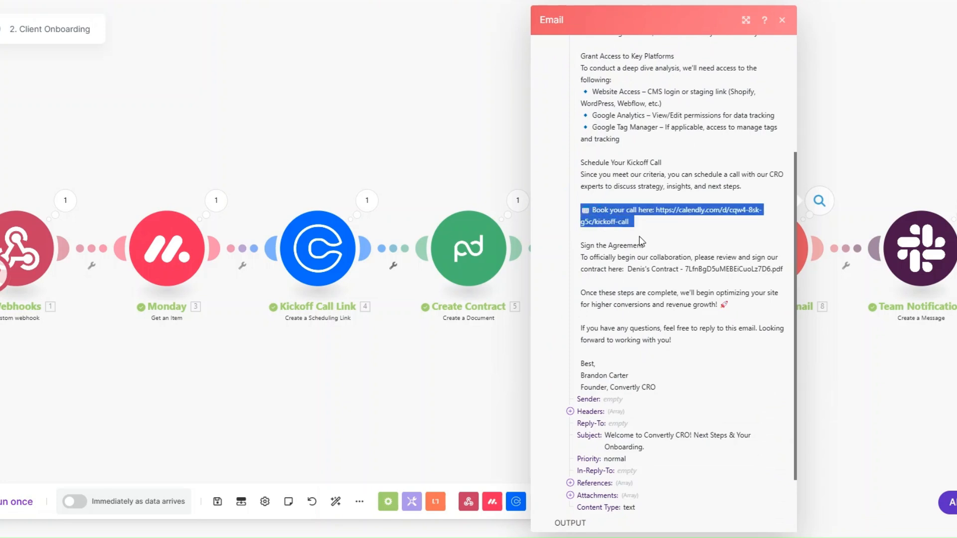
pyautogui.moveTo(686, 269); pyautogui.dragTo(785, 269)
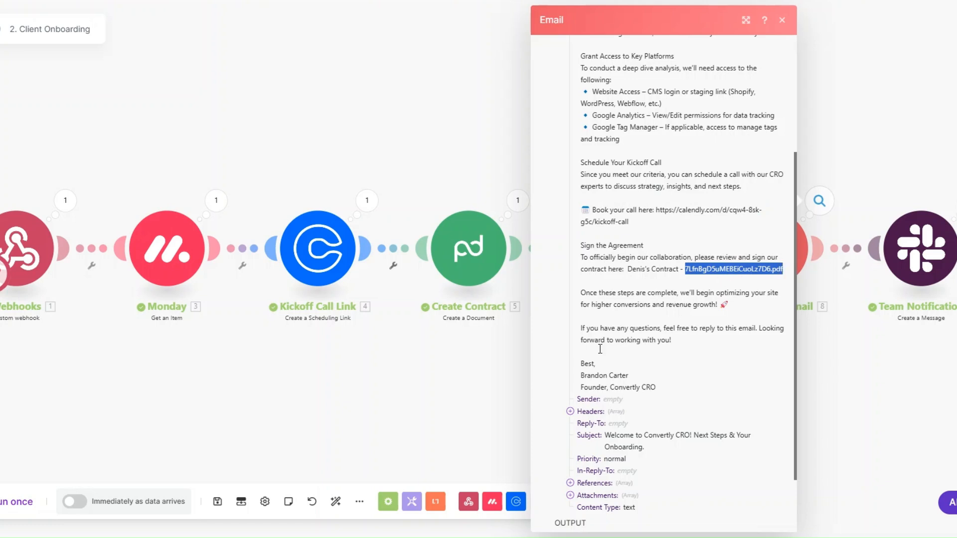
pyautogui.click(514, 385)
# Step: Check the Slack team notification's run output to confirm the posted message text includes the client details
pyautogui.click(956, 200)
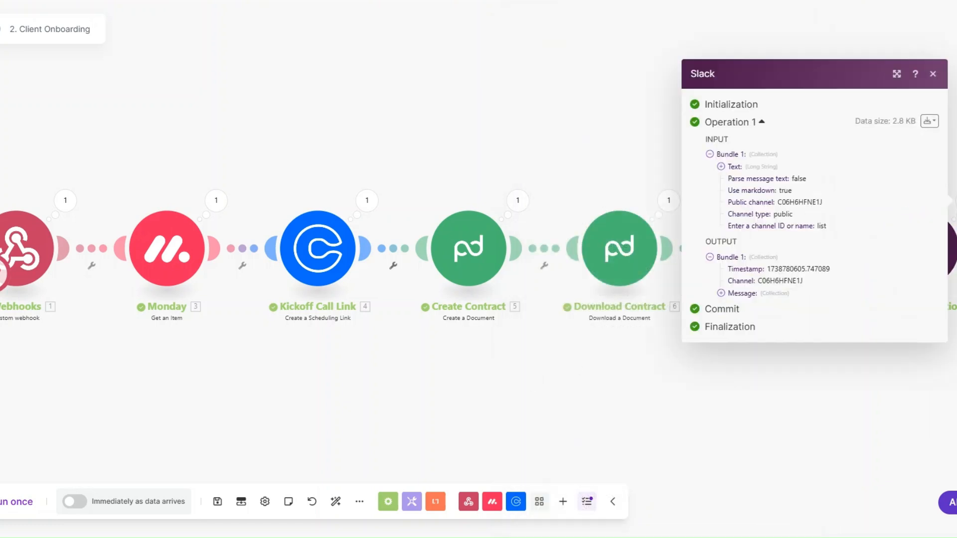
pyautogui.click(720, 293)
pyautogui.click(732, 311)
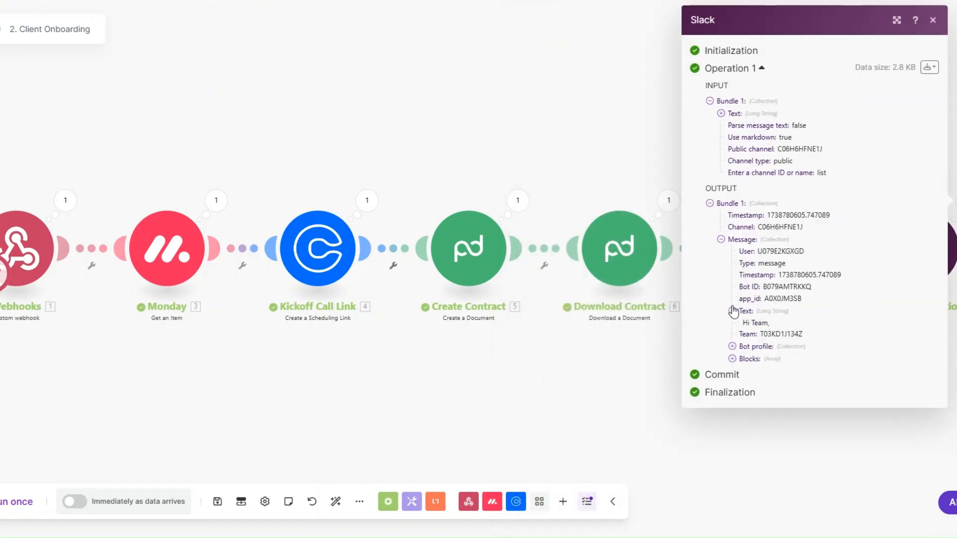
pyautogui.scroll(-2, 753, 311)
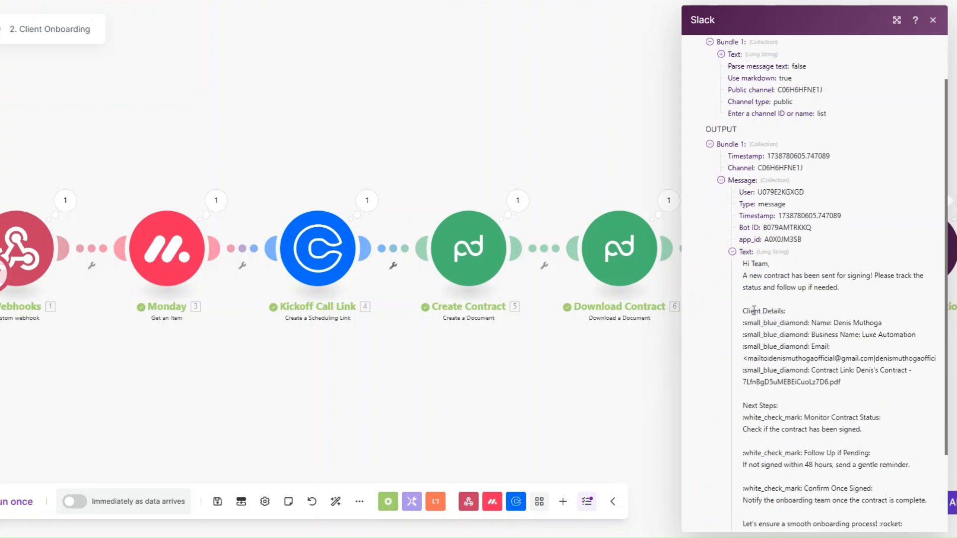
pyautogui.moveTo(746, 264); pyautogui.dragTo(875, 523)
pyautogui.click(796, 350)
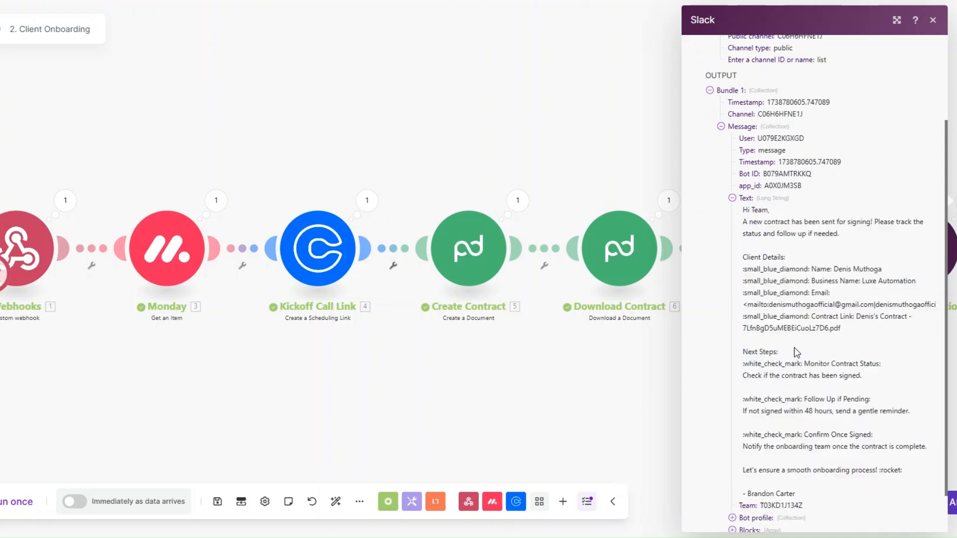
pyautogui.click(628, 390)
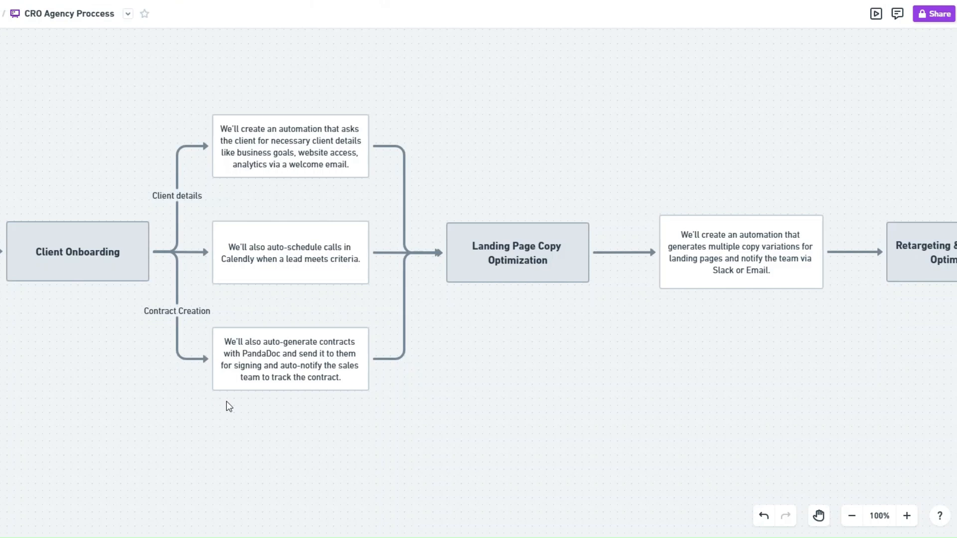
# Step: Scroll the Whimsical flowchart right to the Landing Page Copy Optimization stage
pyautogui.hscroll(8, 534, 467)
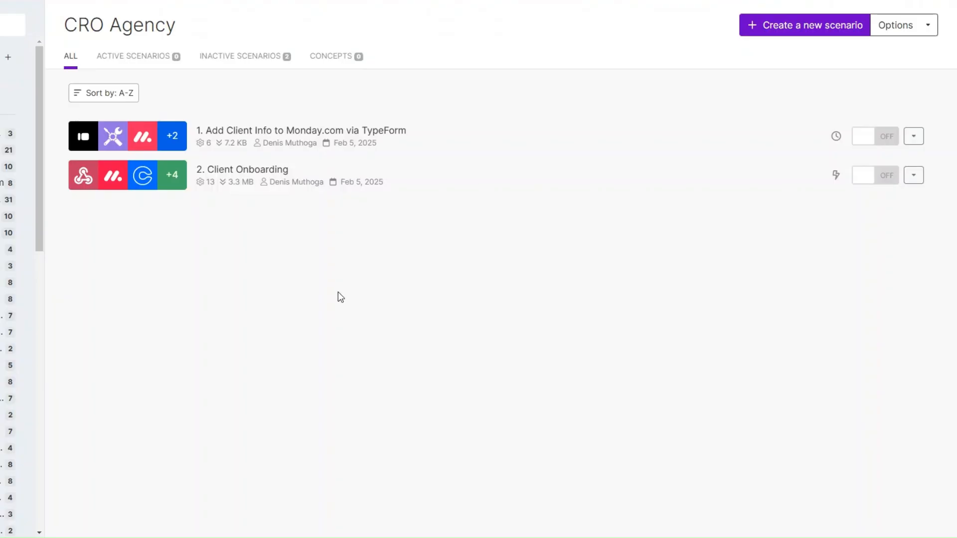
# Step: Start a new scenario in the CRO Agency folder for 3. Landing Page Copy Optimization
pyautogui.click(787, 25)
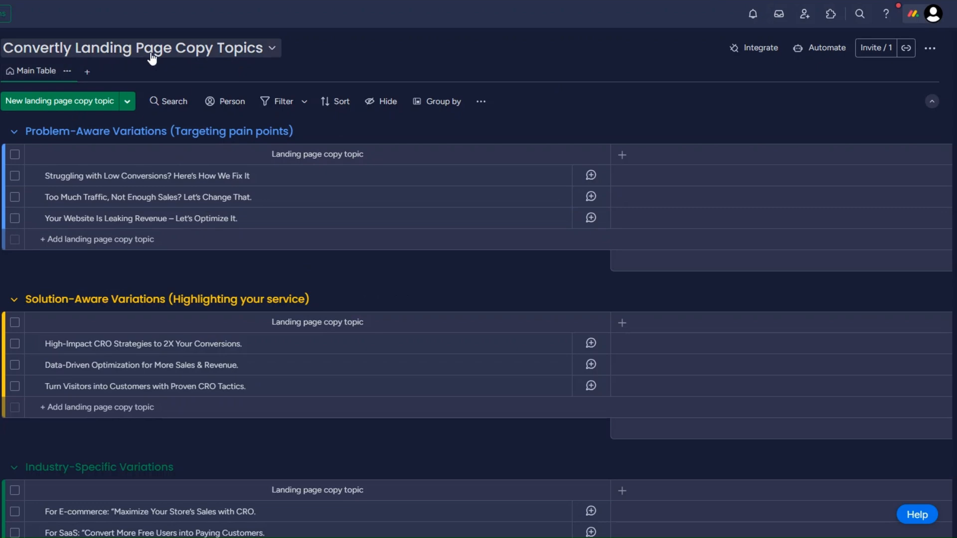
# Step: Scroll through the topic groups on the Convertly Landing Page Copy Topics board
pyautogui.scroll(-7, 435, 325)
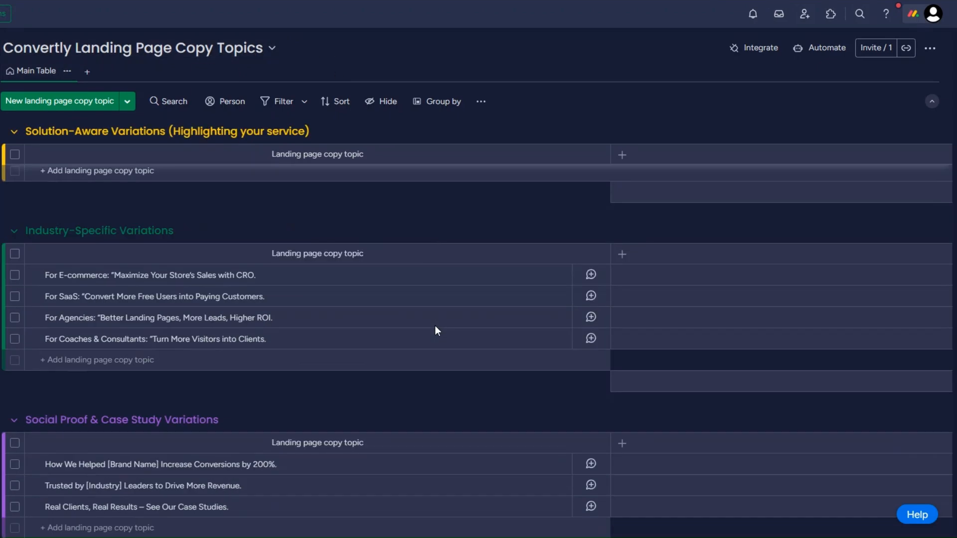
pyautogui.scroll(4, 435, 325)
pyautogui.scroll(3, 436, 329)
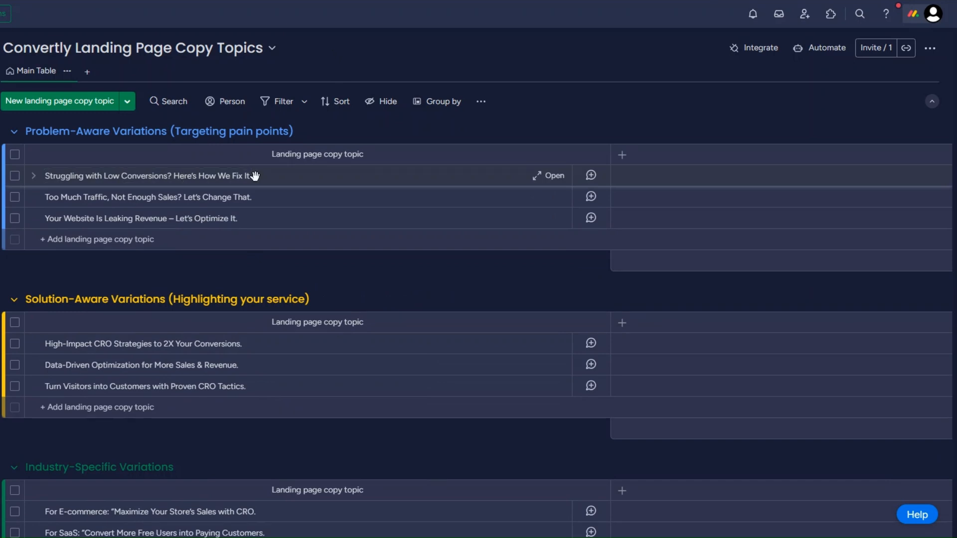
pyautogui.scroll(-4, 169, 331)
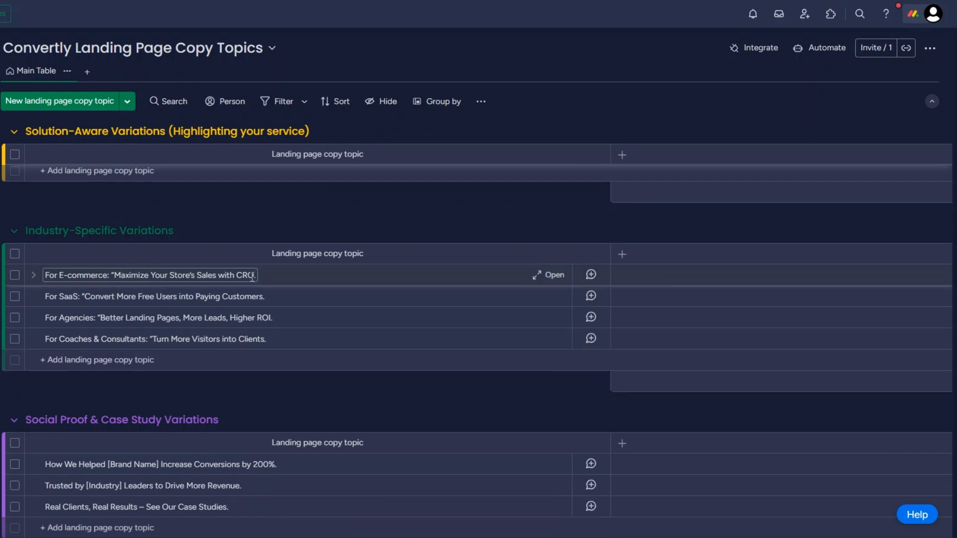
pyautogui.scroll(4, 254, 276)
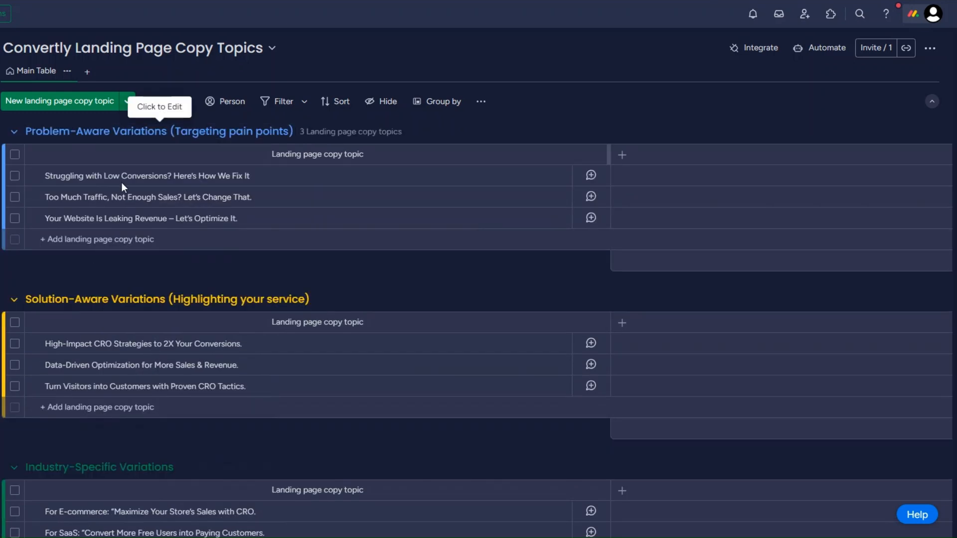
pyautogui.scroll(-2, 122, 270)
pyautogui.scroll(-2, 138, 187)
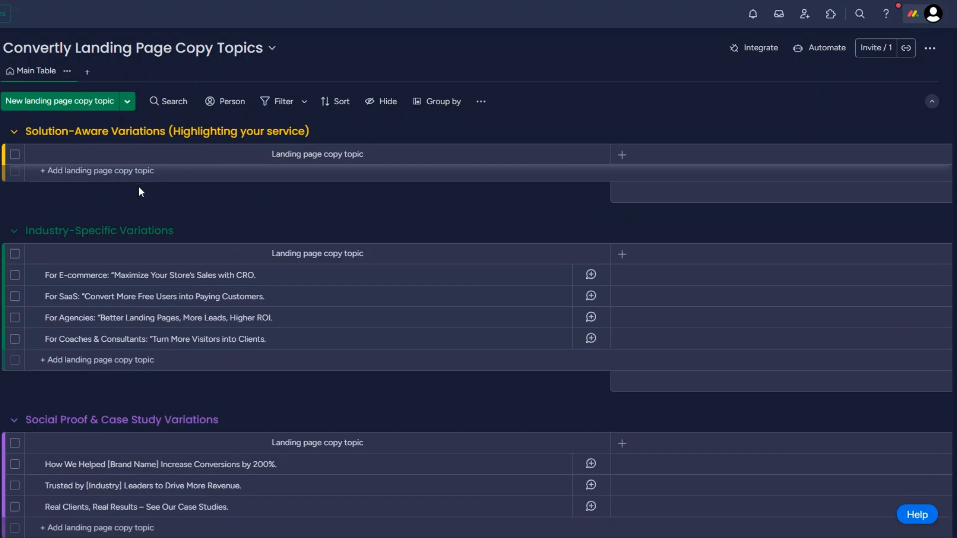
pyautogui.scroll(-2, 139, 226)
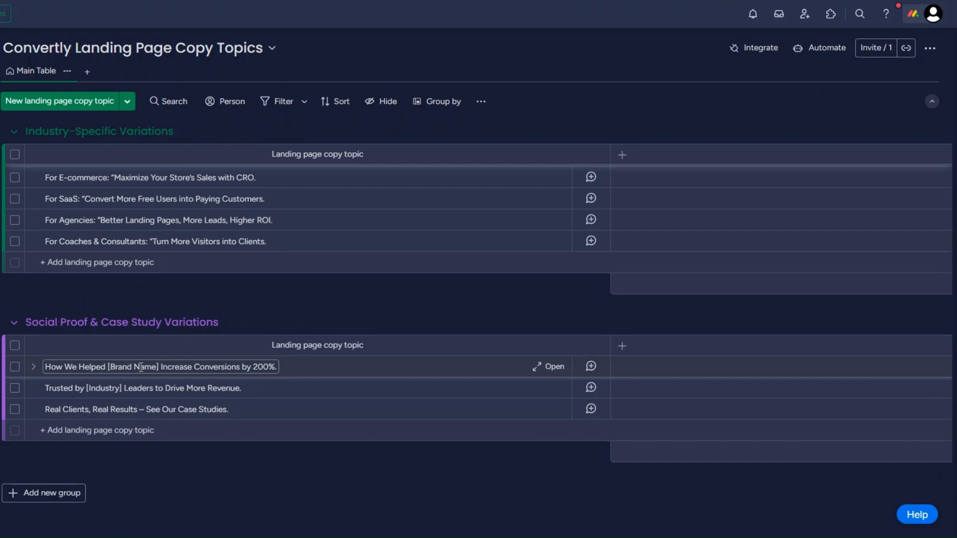
pyautogui.scroll(6, 357, 248)
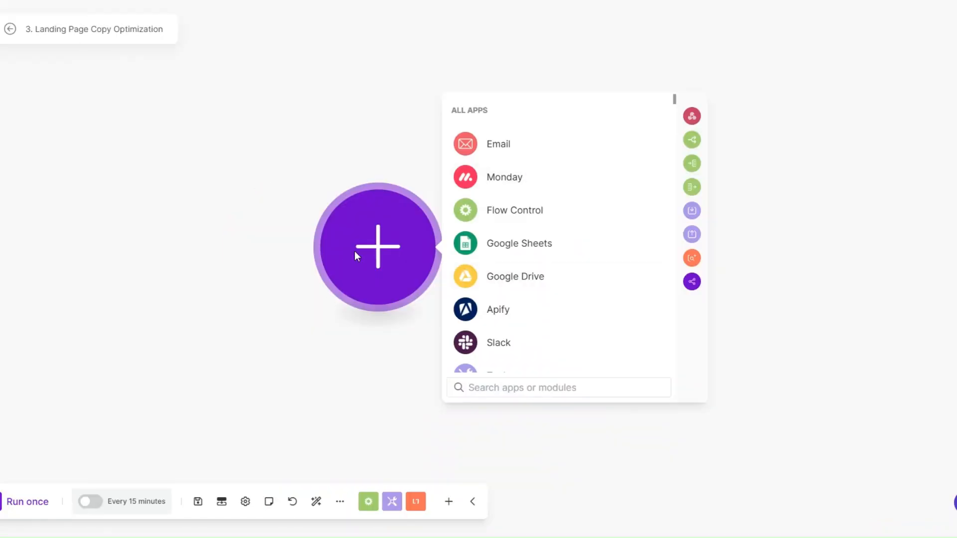
pyautogui.moveTo(355, 250); pyautogui.dragTo(248, 246)
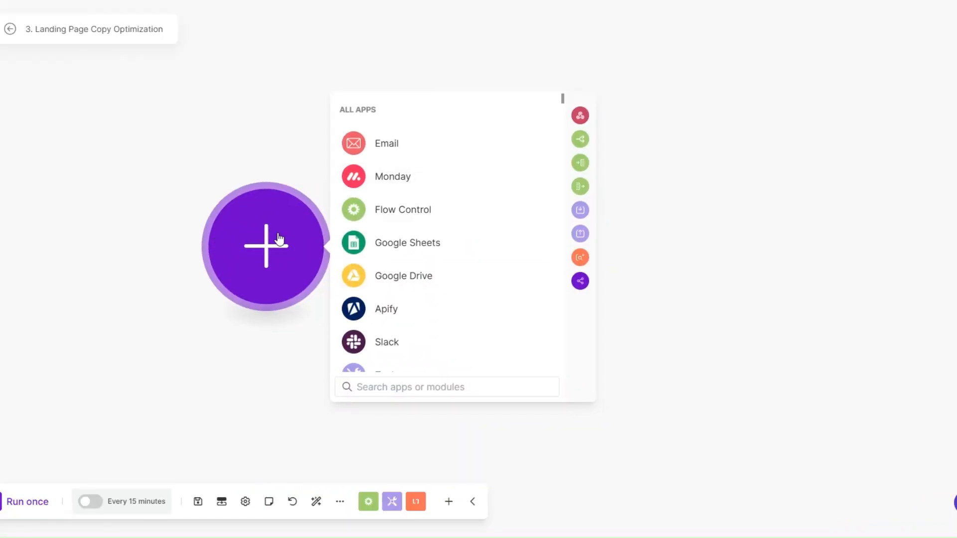
# Step: Add a monday.com List Board's Items module, keeping the item limit of 25
pyautogui.click(384, 179)
pyautogui.scroll(-10, 395, 250)
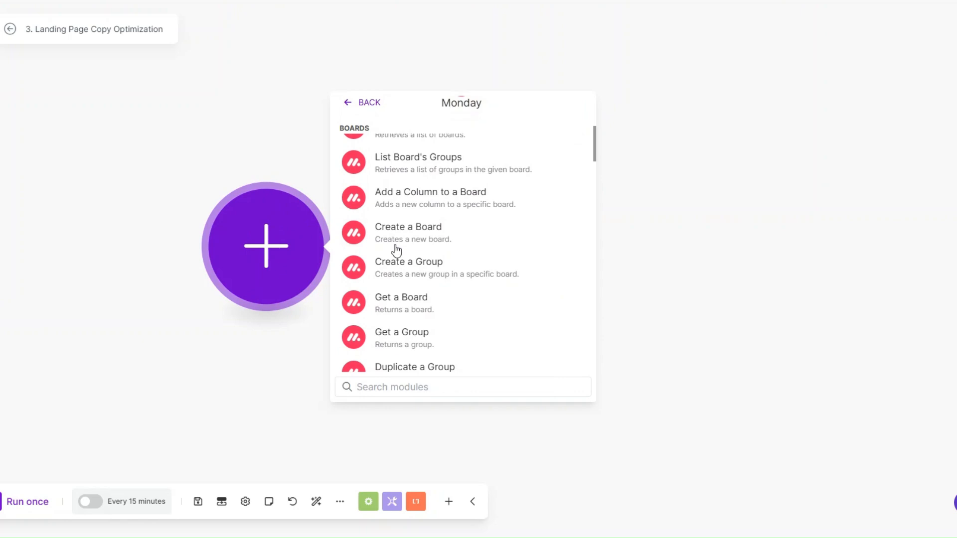
pyautogui.scroll(-5, 395, 249)
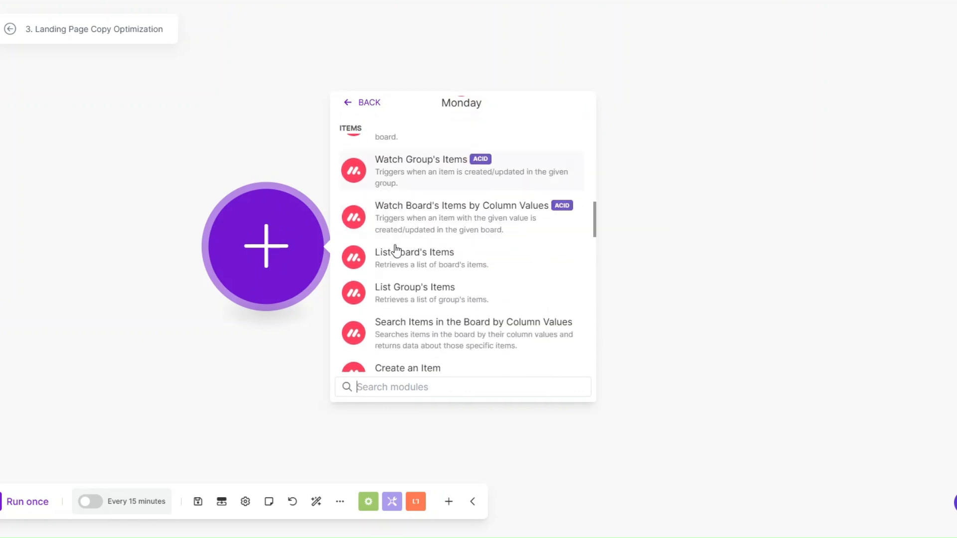
pyautogui.click(396, 253)
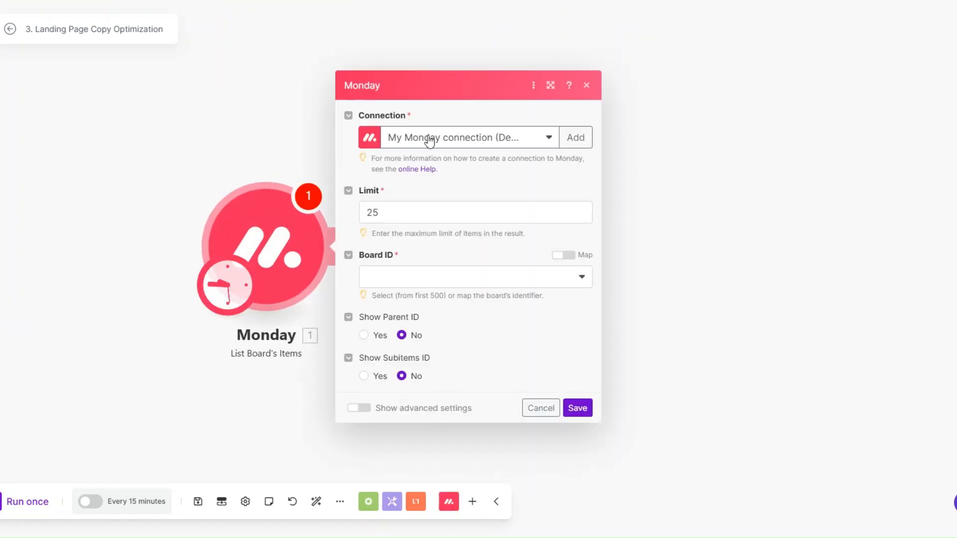
pyautogui.click(388, 212)
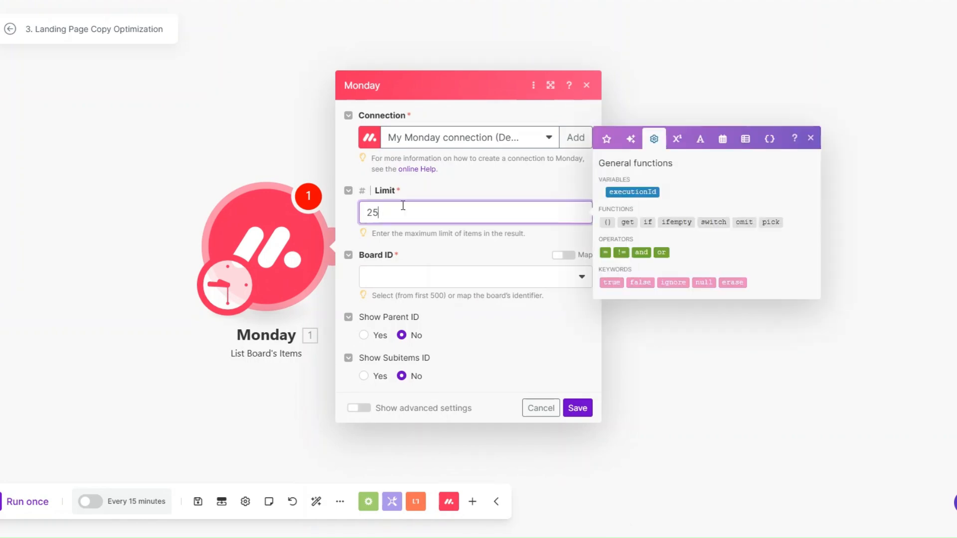
# Step: Point it at the Convertly Landing Page Copy Topics board returning only Name, save, and run it alone
pyautogui.click(406, 279)
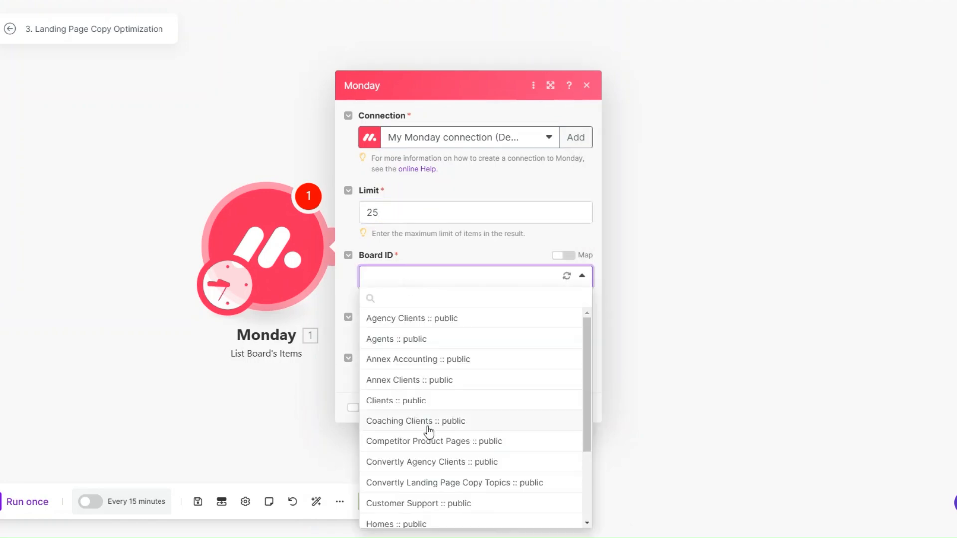
pyautogui.click(429, 486)
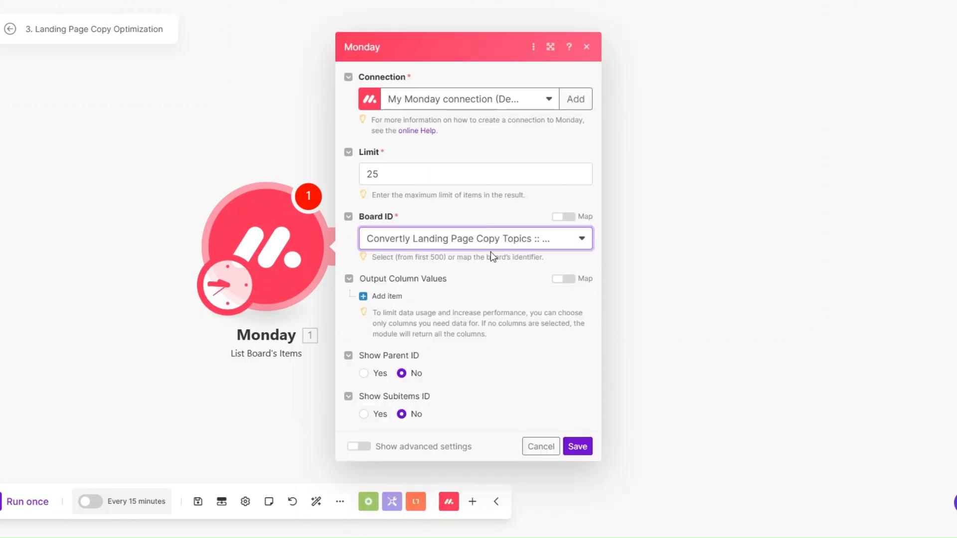
pyautogui.click(395, 298)
pyautogui.click(396, 298)
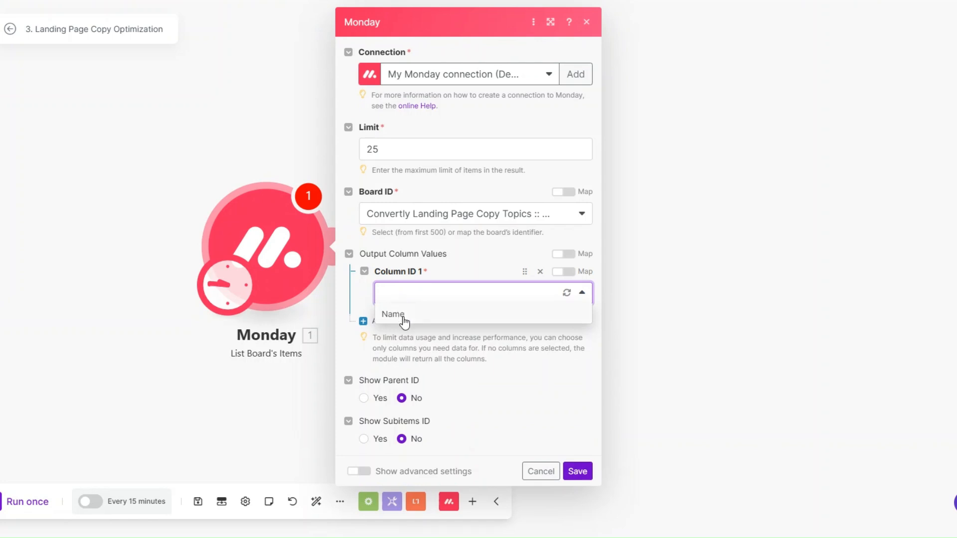
pyautogui.click(402, 319)
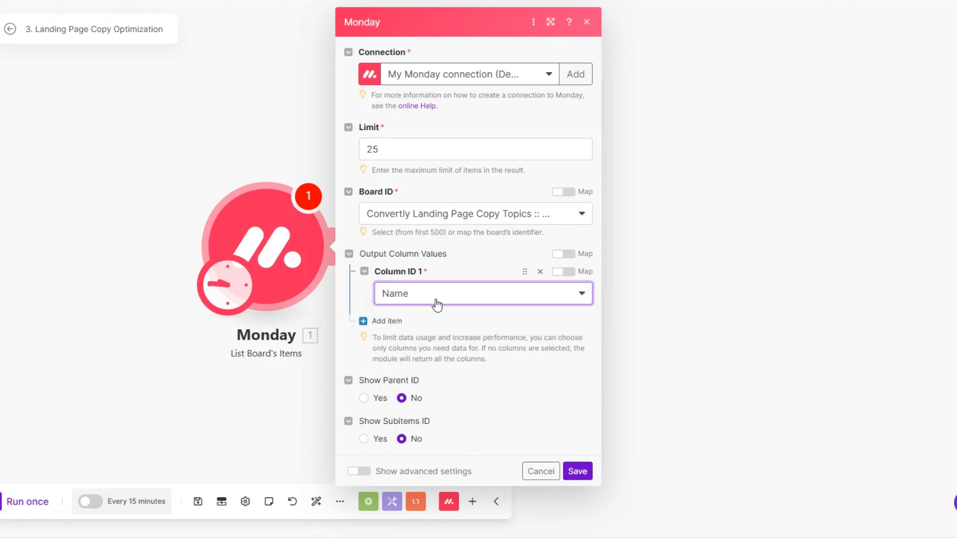
pyautogui.click(577, 471)
pyautogui.rightClick(259, 241)
pyautogui.click(298, 274)
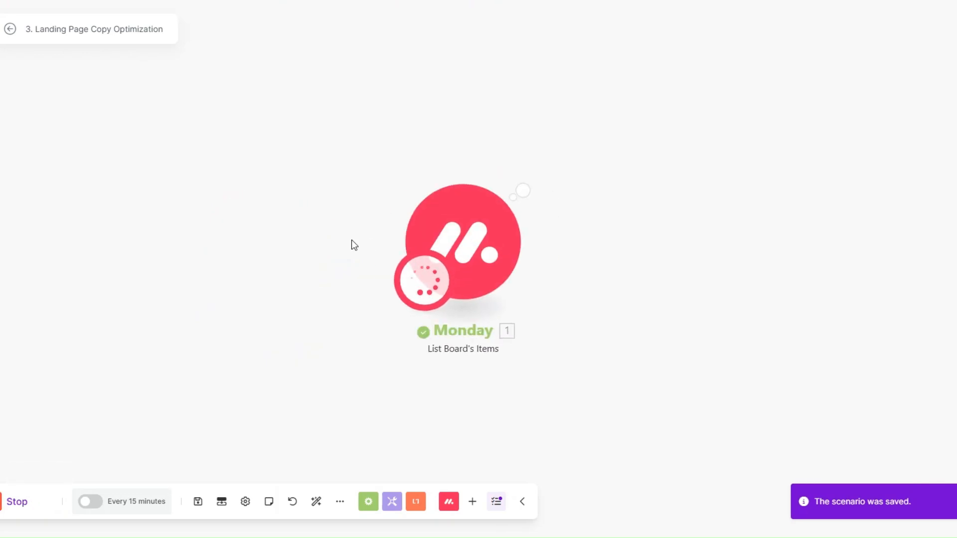
# Step: Review the Name field in each of the 13 returned bundles, from Bundle 2 through Bundle 13
pyautogui.moveTo(450, 240); pyautogui.dragTo(621, 240)
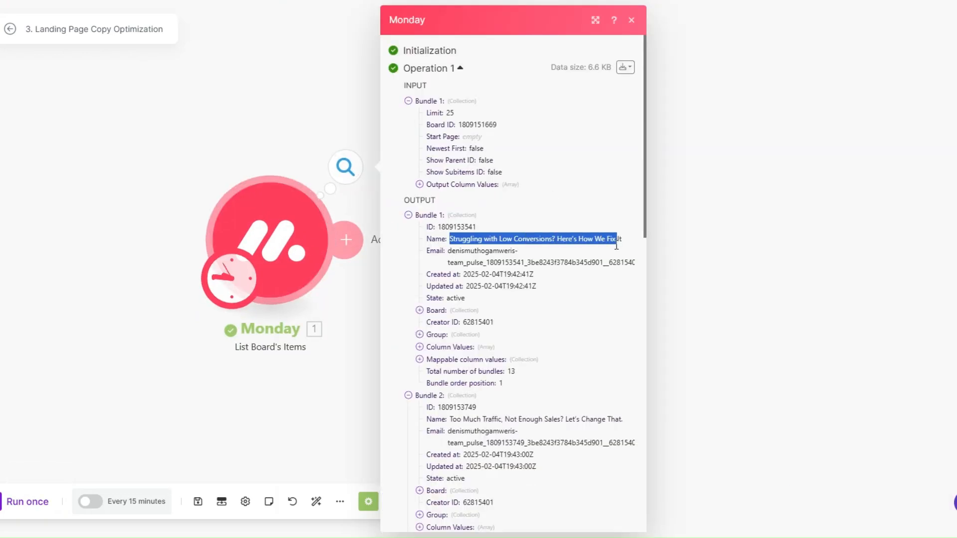
pyautogui.scroll(-5, 573, 240)
pyautogui.moveTo(450, 182); pyautogui.dragTo(598, 182)
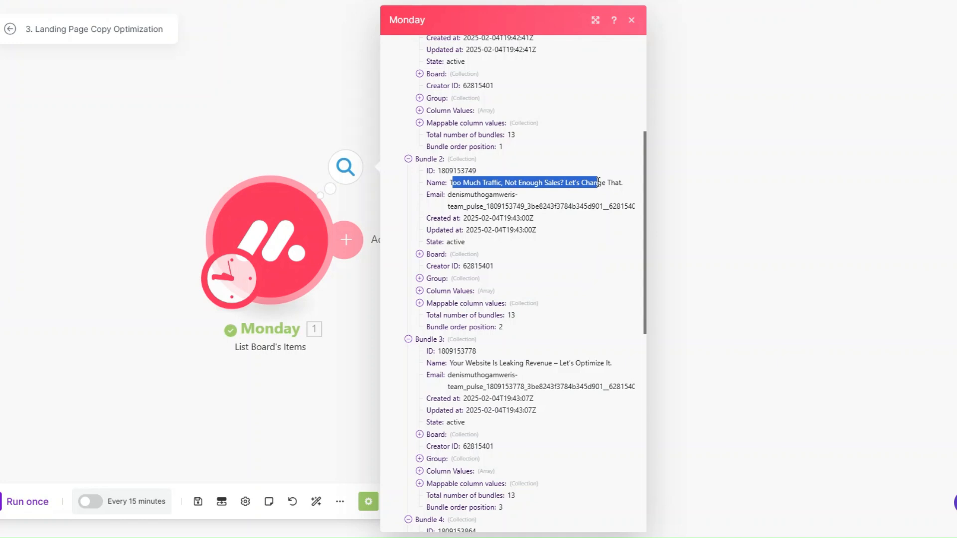
pyautogui.scroll(-1, 582, 234)
pyautogui.scroll(3, 582, 234)
pyautogui.scroll(-5, 582, 234)
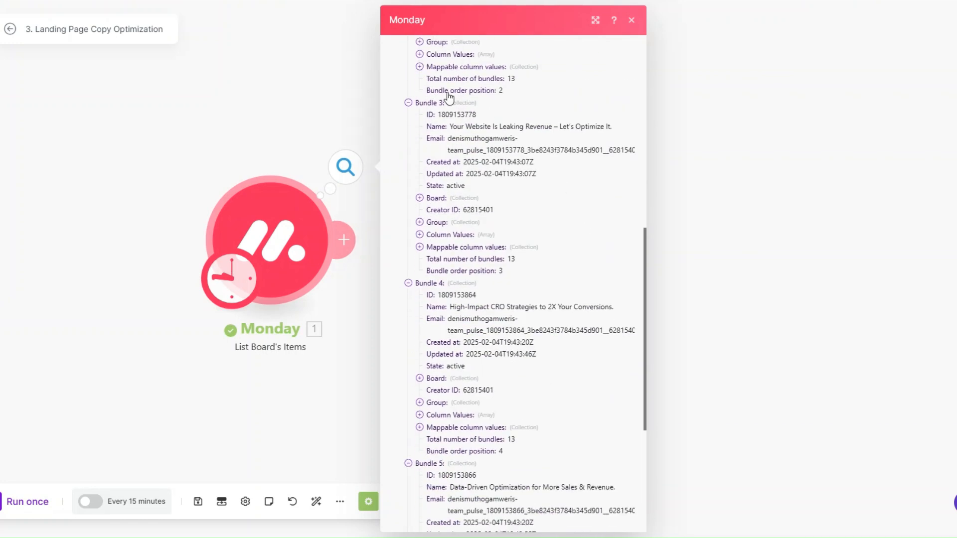
pyautogui.moveTo(450, 127); pyautogui.dragTo(612, 128)
pyautogui.scroll(-5, 560, 189)
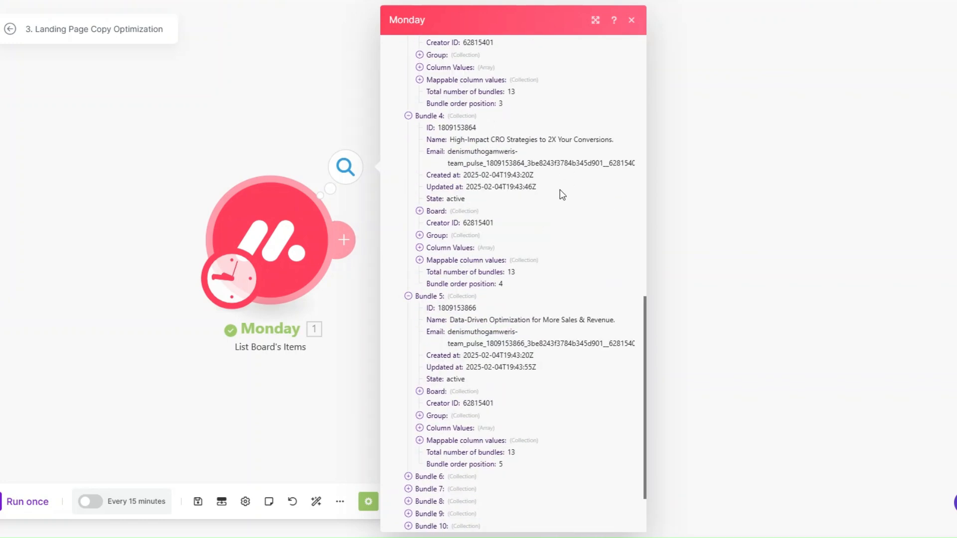
pyautogui.click(408, 483)
pyautogui.scroll(-4, 518, 294)
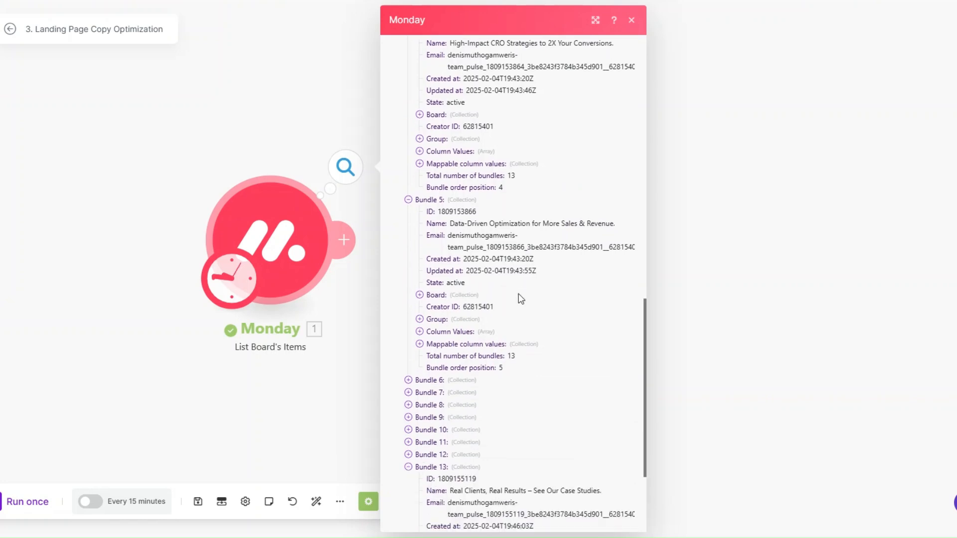
pyautogui.moveTo(450, 341); pyautogui.dragTo(609, 341)
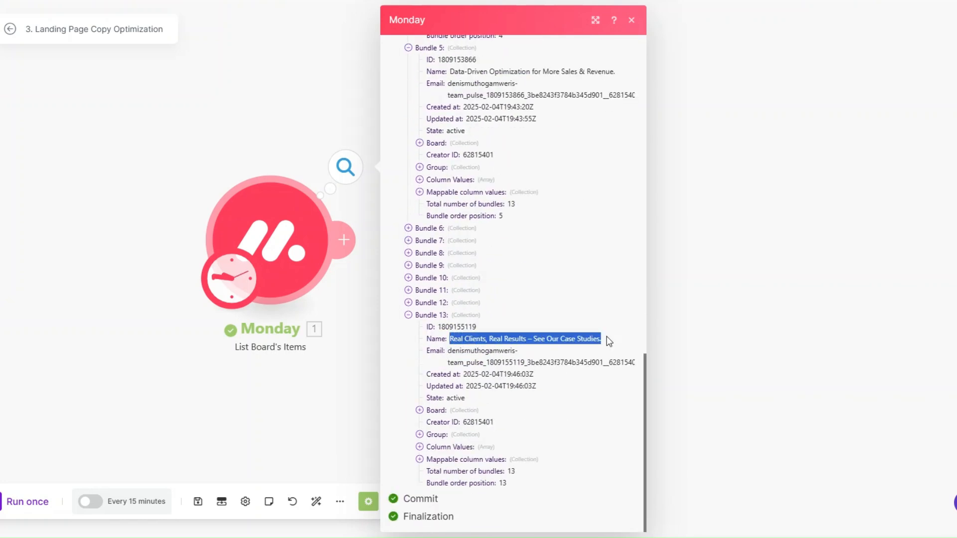
pyautogui.click(560, 345)
pyautogui.scroll(10, 551, 320)
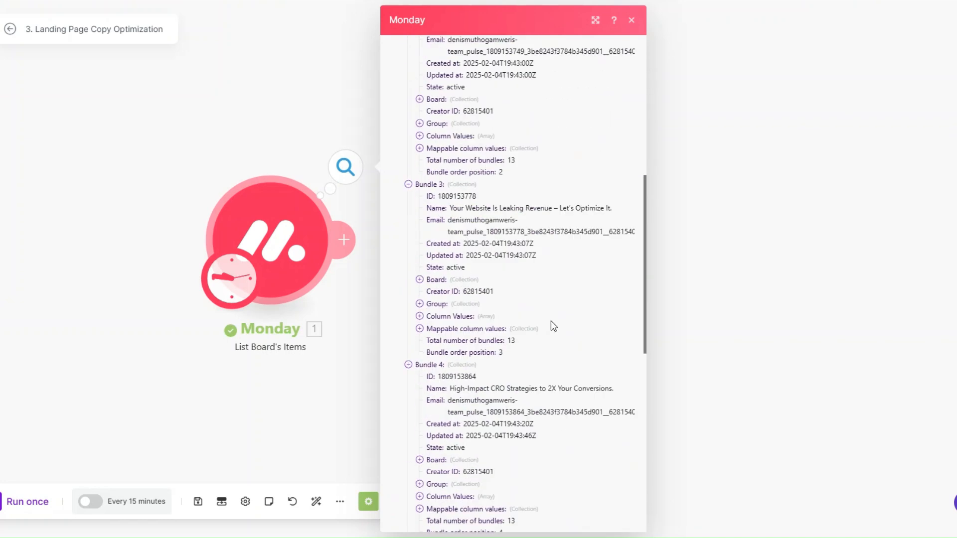
pyautogui.scroll(6, 551, 321)
pyautogui.click(349, 348)
# Step: Add an OpenAI Create a Completion module after the Monday module
pyautogui.click(291, 244)
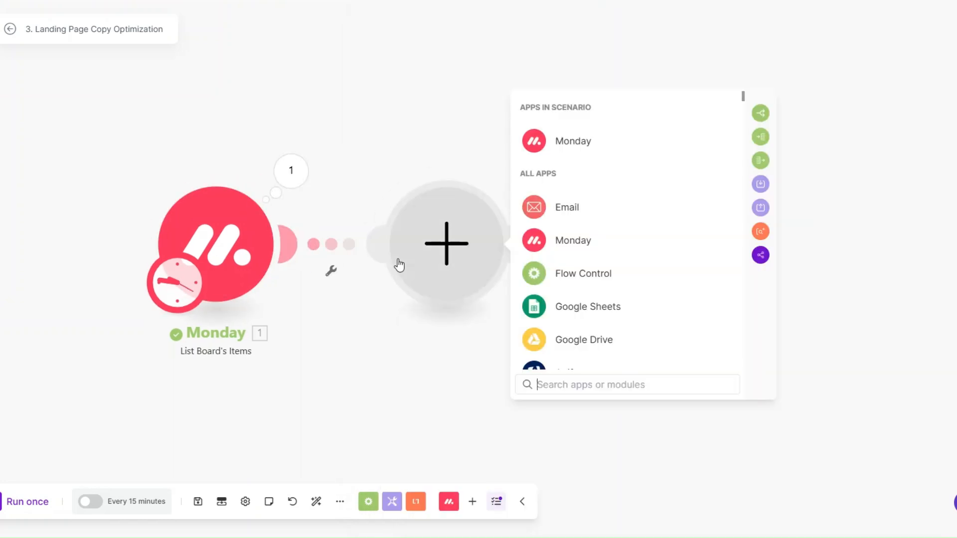
pyautogui.scroll(-5, 588, 270)
pyautogui.click(590, 269)
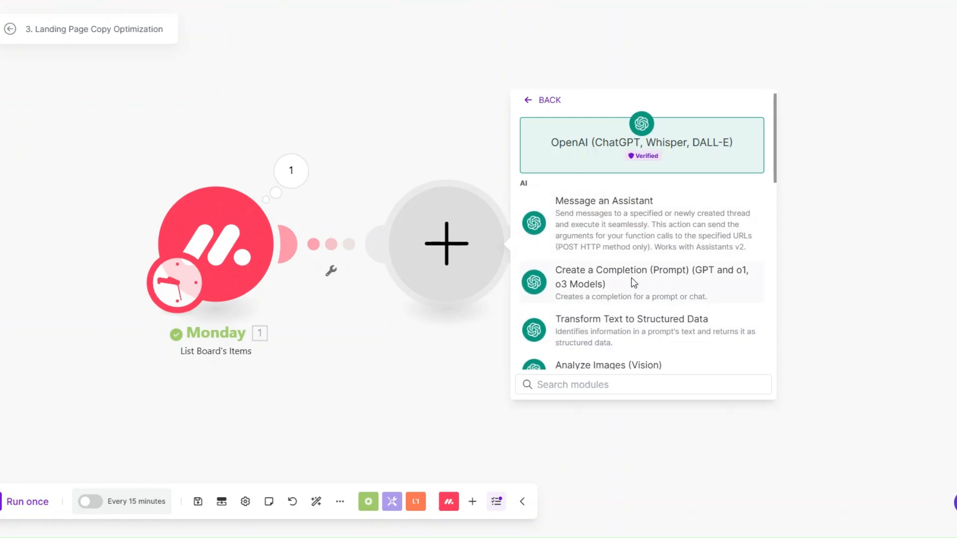
pyautogui.click(614, 288)
pyautogui.moveTo(230, 319); pyautogui.dragTo(177, 318)
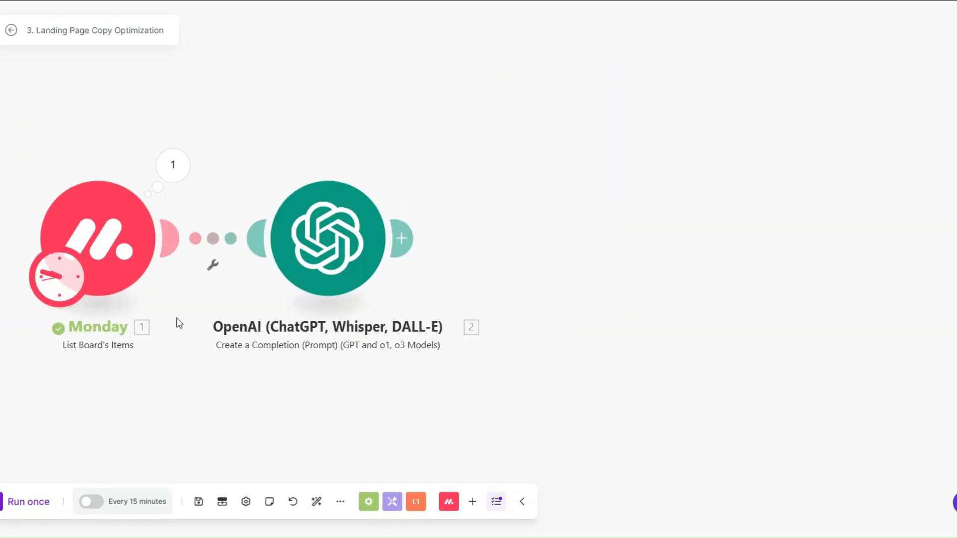
# Step: Rename the OpenAI module to 'Generate Landing Page Copy'
pyautogui.rightClick(329, 249)
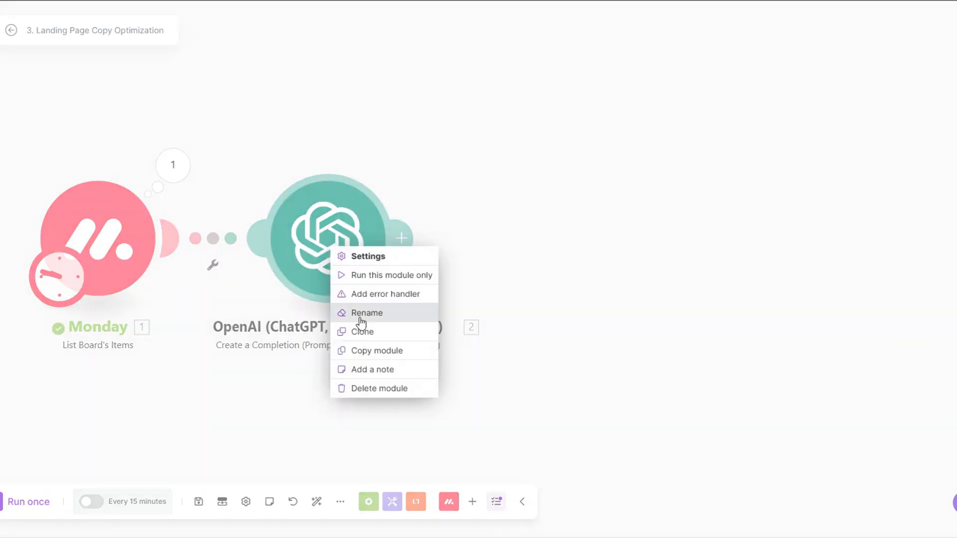
pyautogui.click(361, 318)
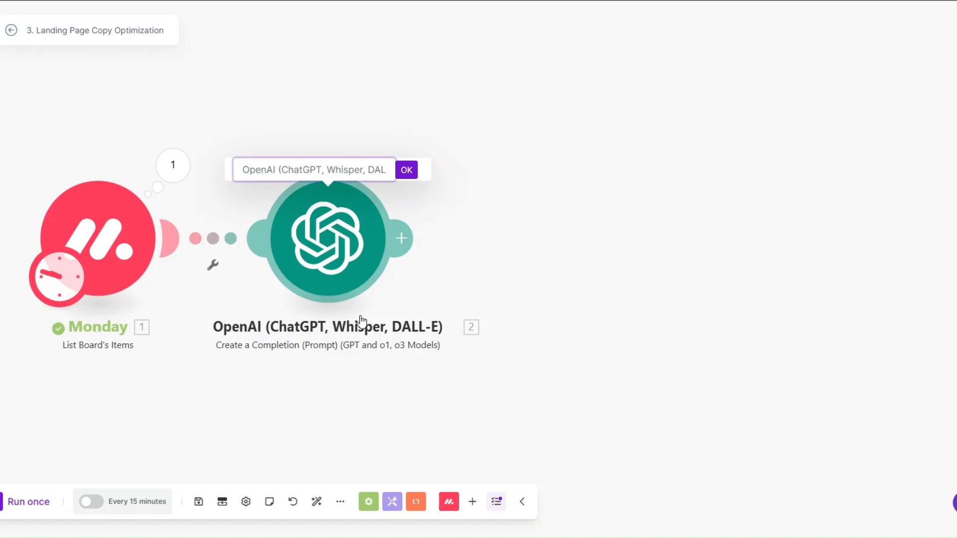
pyautogui.write('Genera')
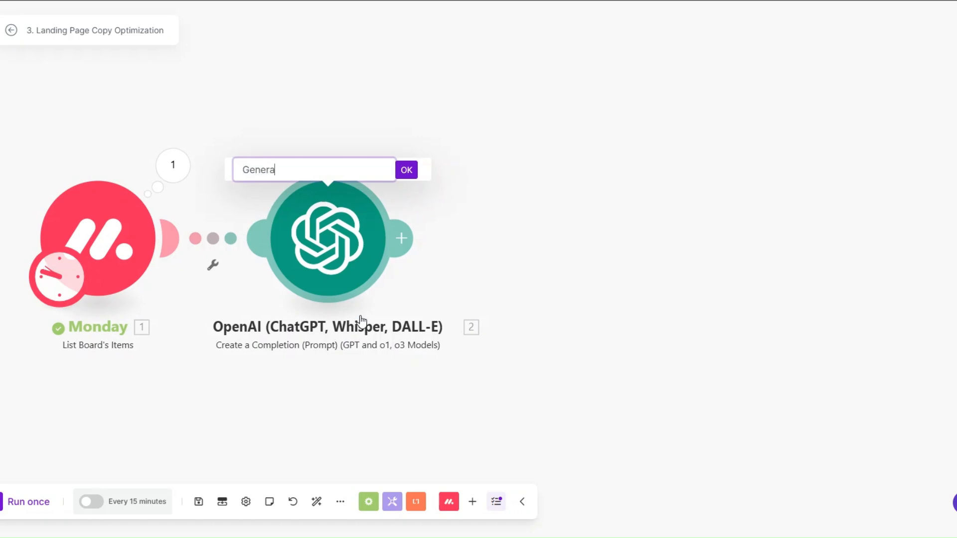
pyautogui.write('te Landing Page Copy')
pyautogui.click(409, 171)
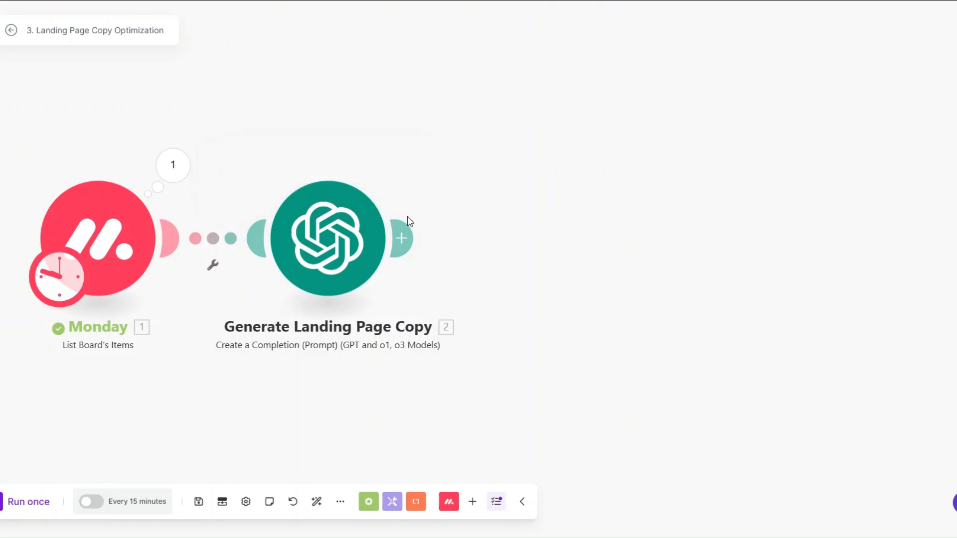
pyautogui.click(331, 233)
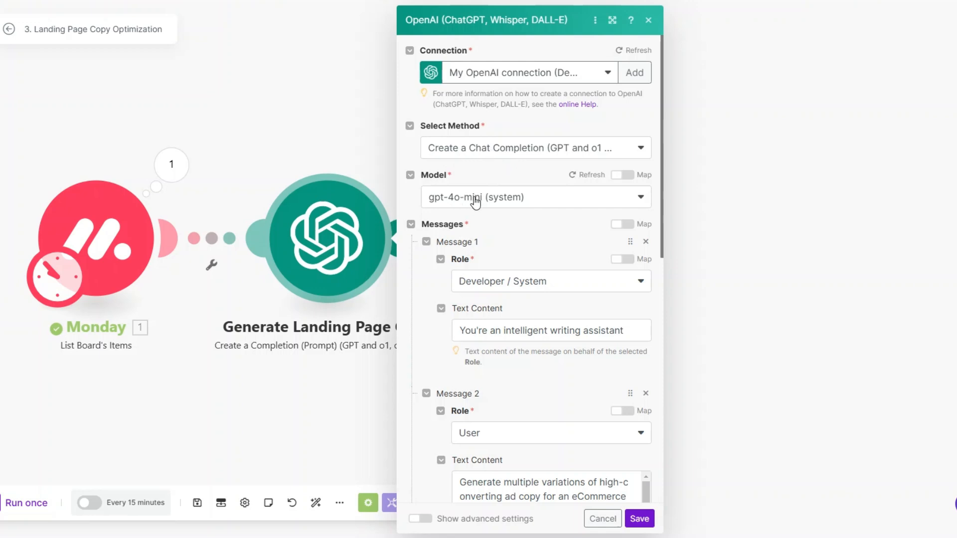
# Step: Review the user prompt built on the mapped Name, with short- and medium-form copy guidance, then save
pyautogui.scroll(-3, 551, 248)
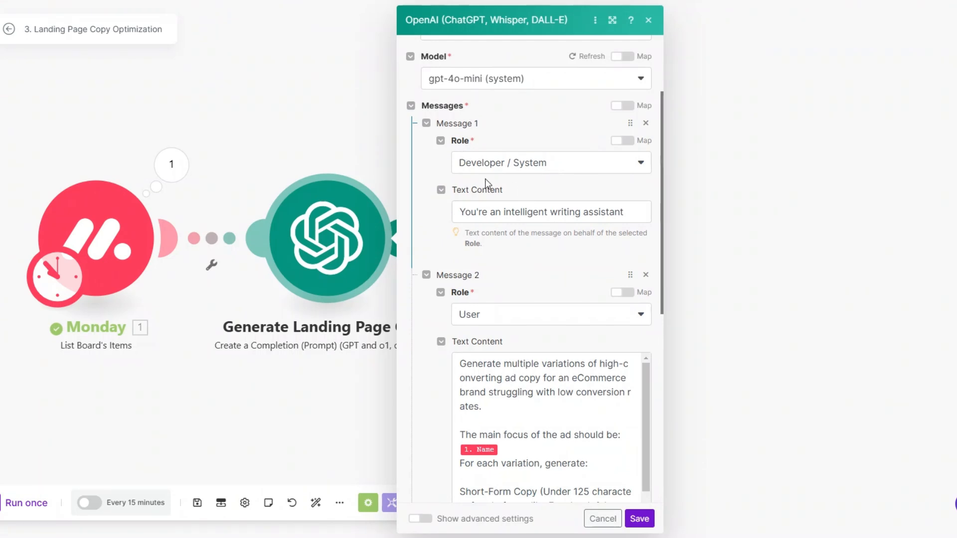
pyautogui.scroll(-4, 501, 172)
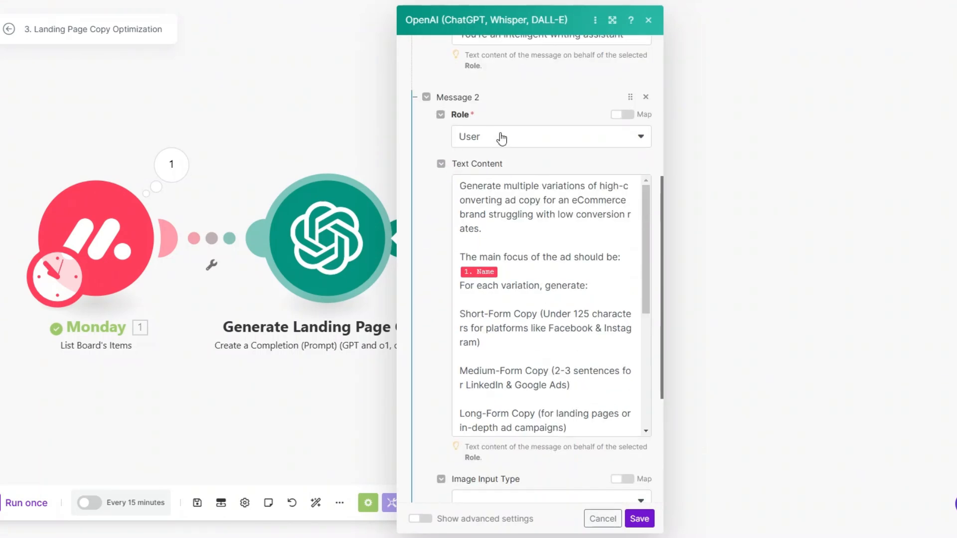
pyautogui.scroll(5, 539, 206)
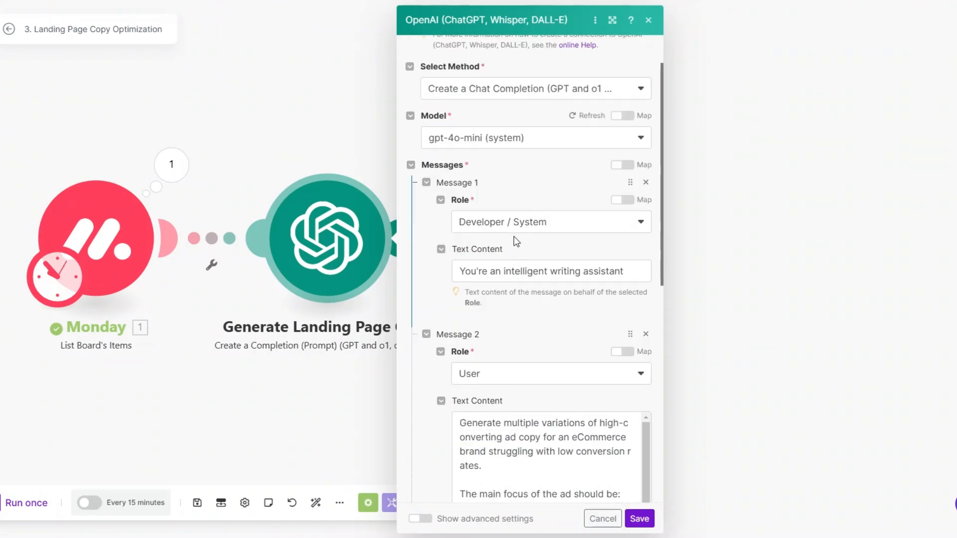
pyautogui.scroll(-3, 590, 227)
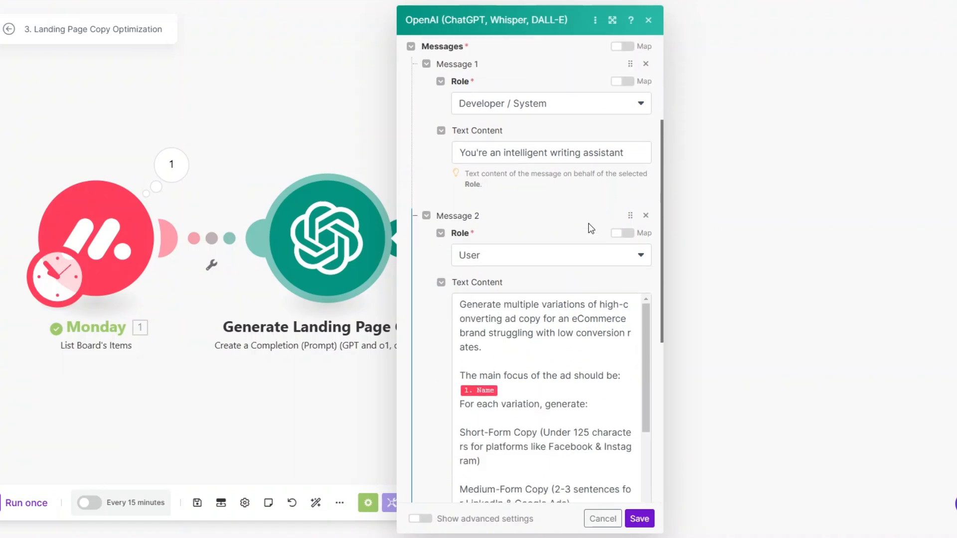
pyautogui.scroll(-3, 594, 188)
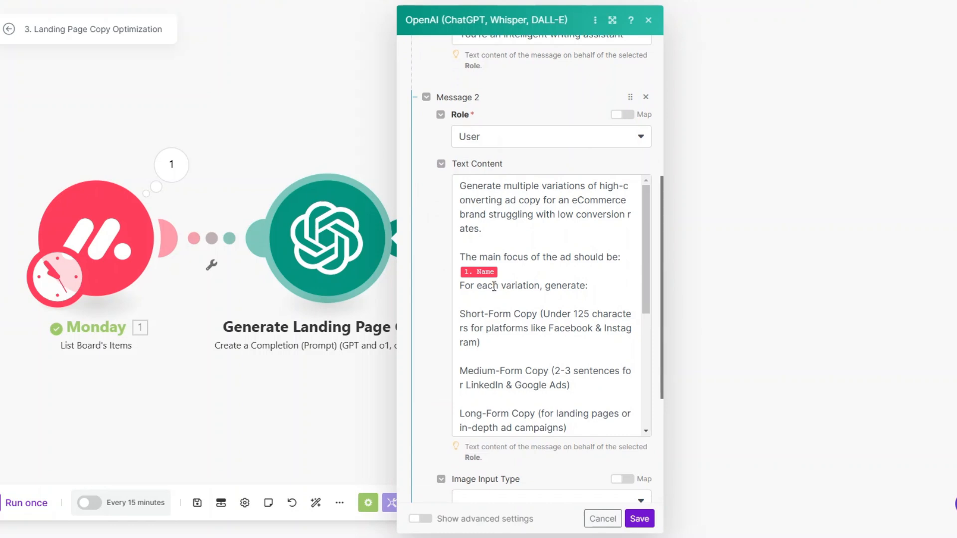
pyautogui.click(504, 276)
pyautogui.scroll(-1, 539, 263)
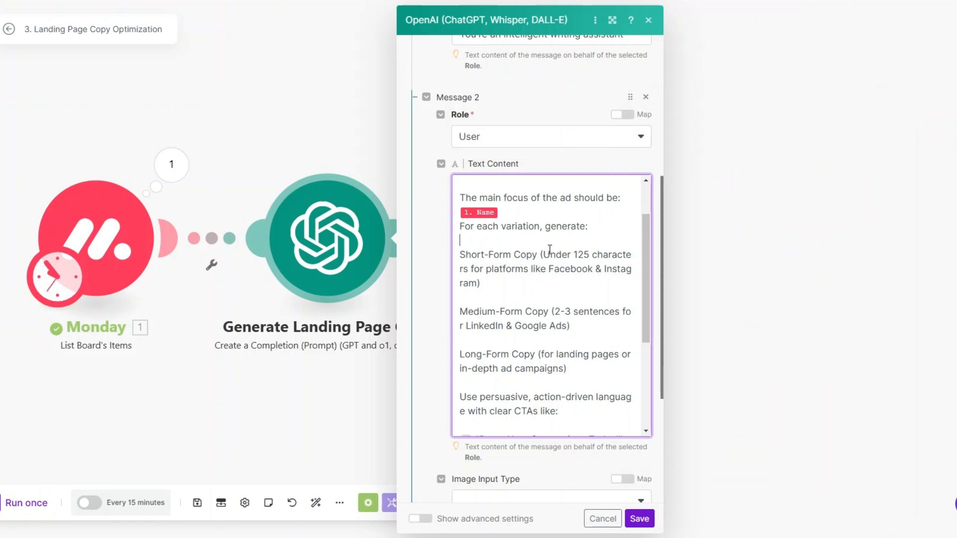
pyautogui.moveTo(550, 249); pyautogui.dragTo(586, 279)
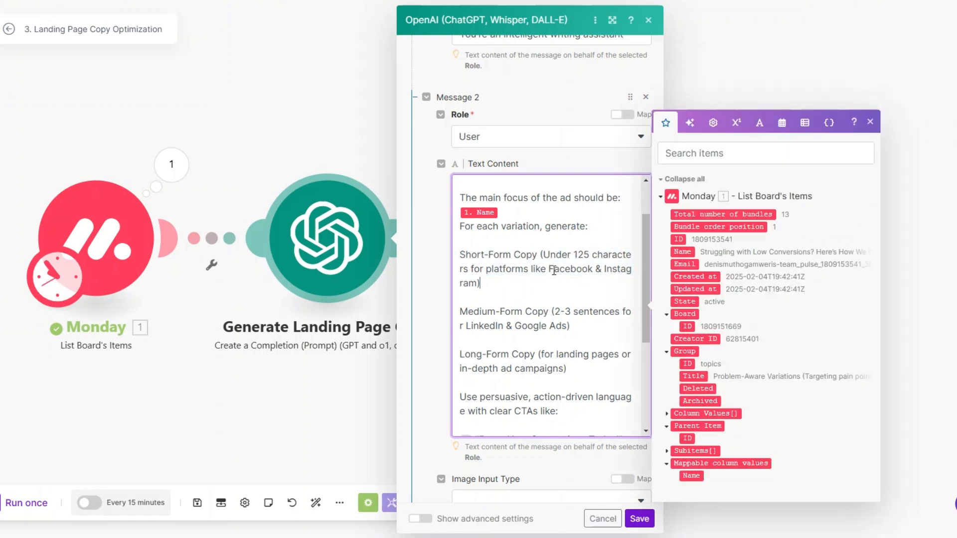
pyautogui.scroll(-3, 596, 272)
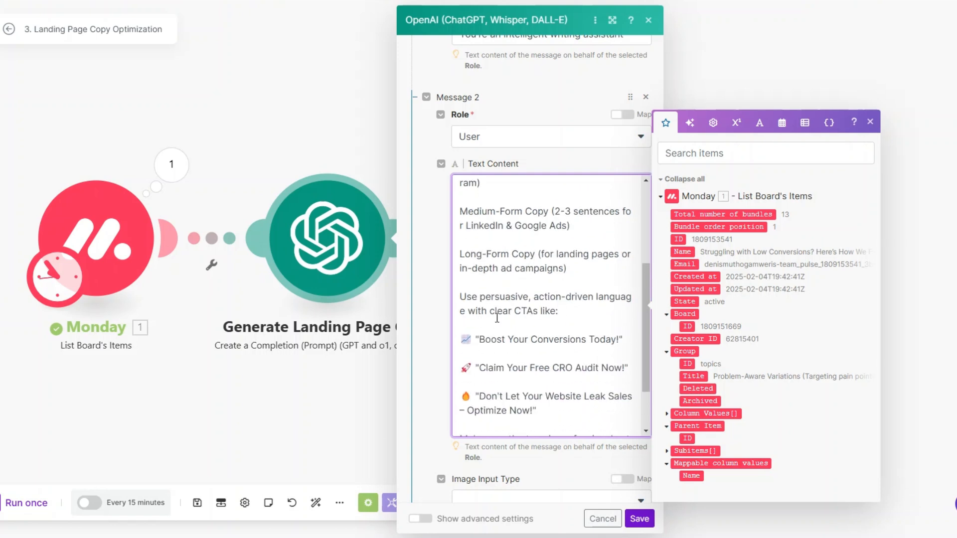
pyautogui.moveTo(552, 194); pyautogui.dragTo(586, 209)
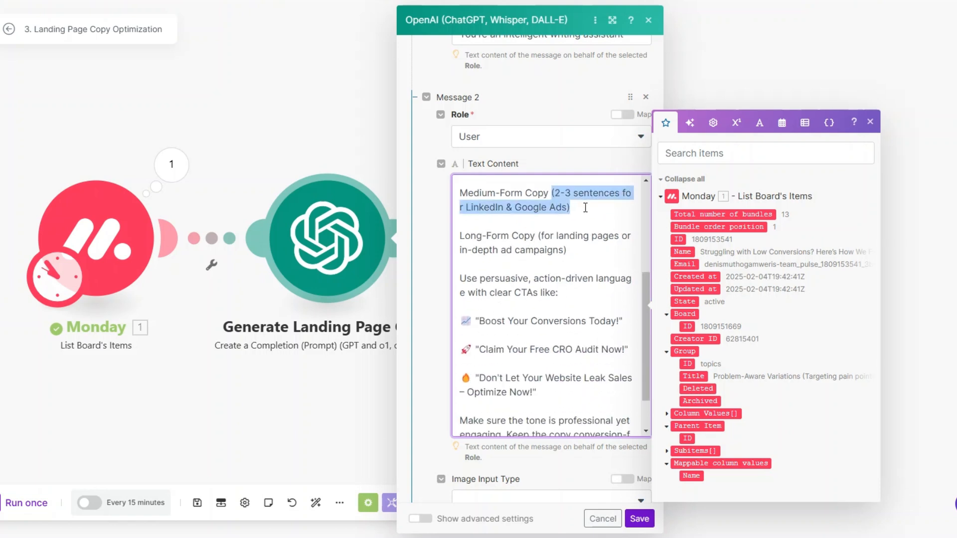
pyautogui.click(459, 236)
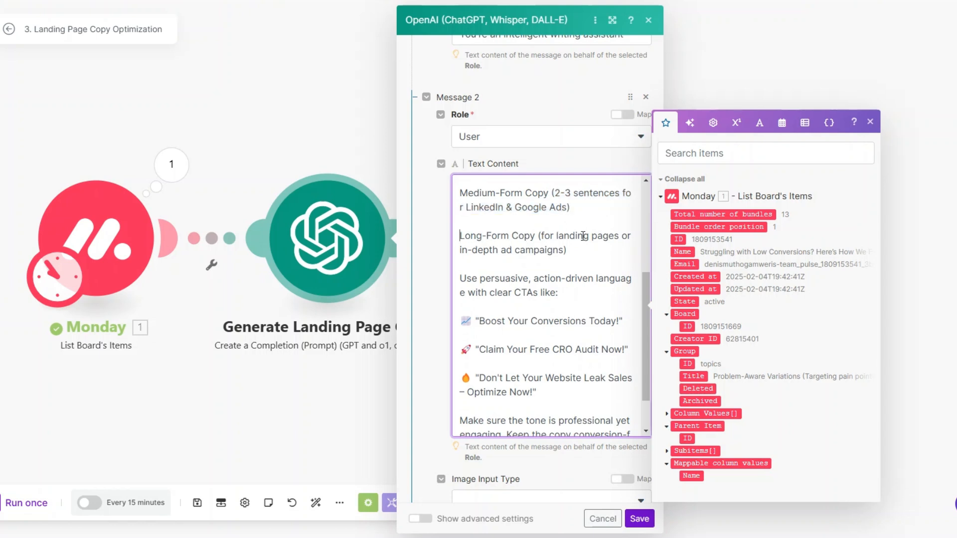
pyautogui.scroll(-1, 581, 252)
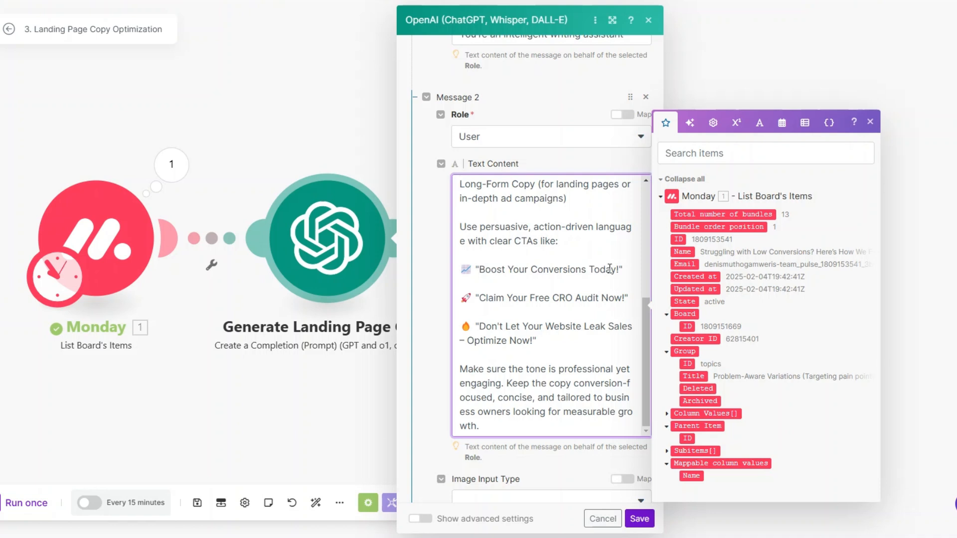
pyautogui.scroll(-2, 609, 269)
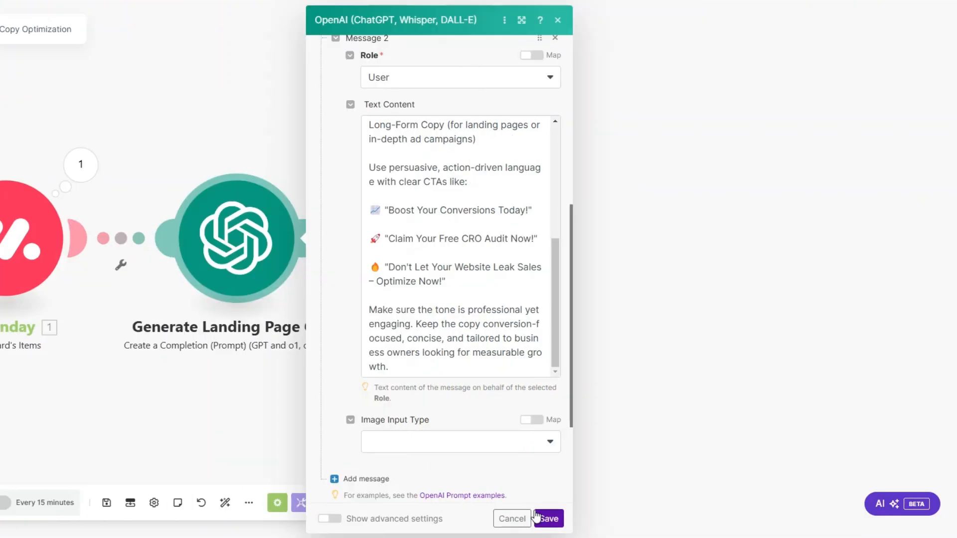
pyautogui.click(640, 518)
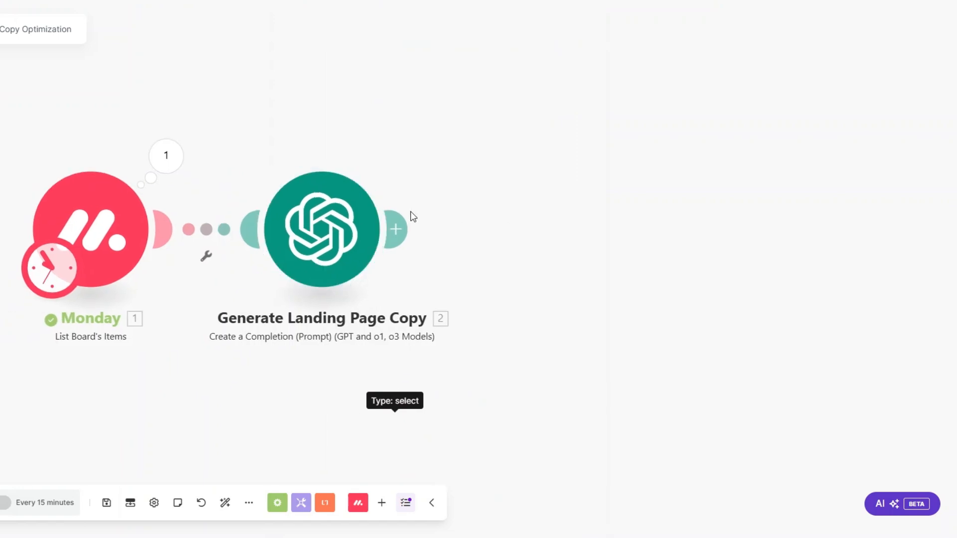
# Step: Add a Google Docs Create a Document module after the AI step
pyautogui.click(398, 229)
pyautogui.scroll(-8, 673, 260)
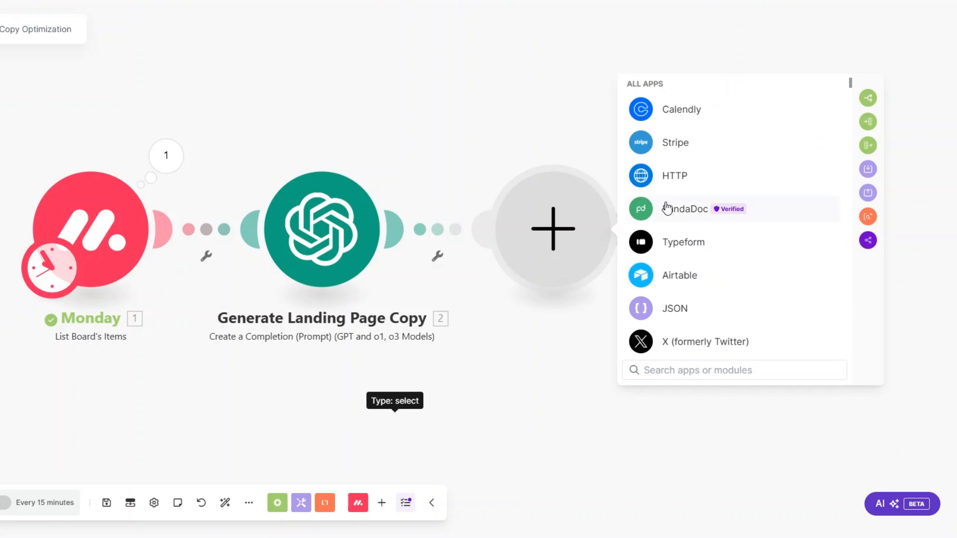
pyautogui.scroll(-7, 663, 209)
pyautogui.click(668, 187)
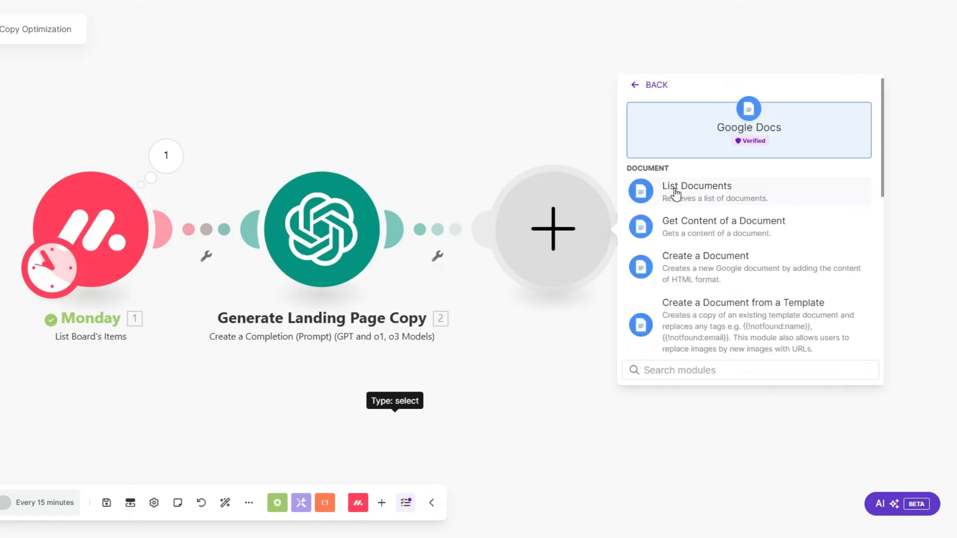
pyautogui.click(668, 258)
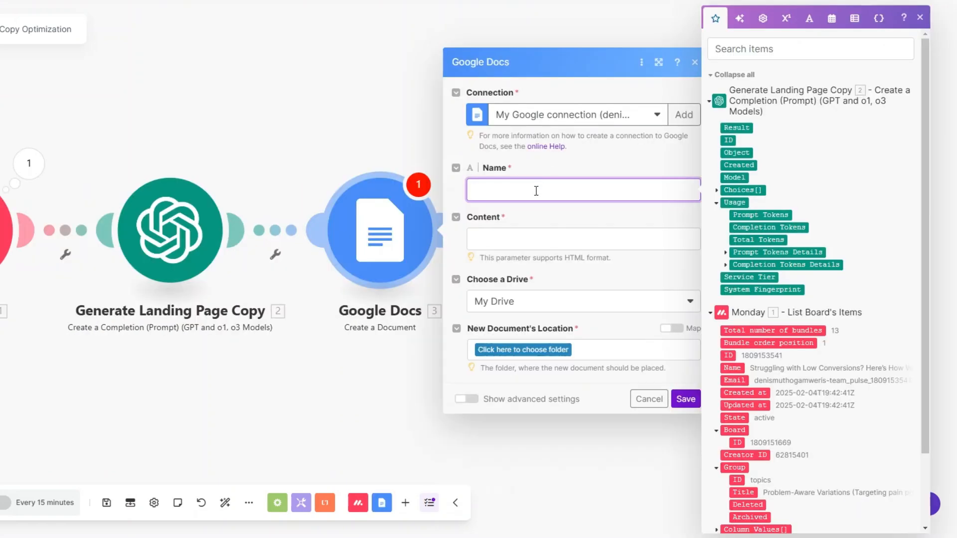
# Step: Title the document with the item Name, fill it with the AI Result, and save it to Files
pyautogui.scroll(-2, 797, 403)
pyautogui.click(732, 283)
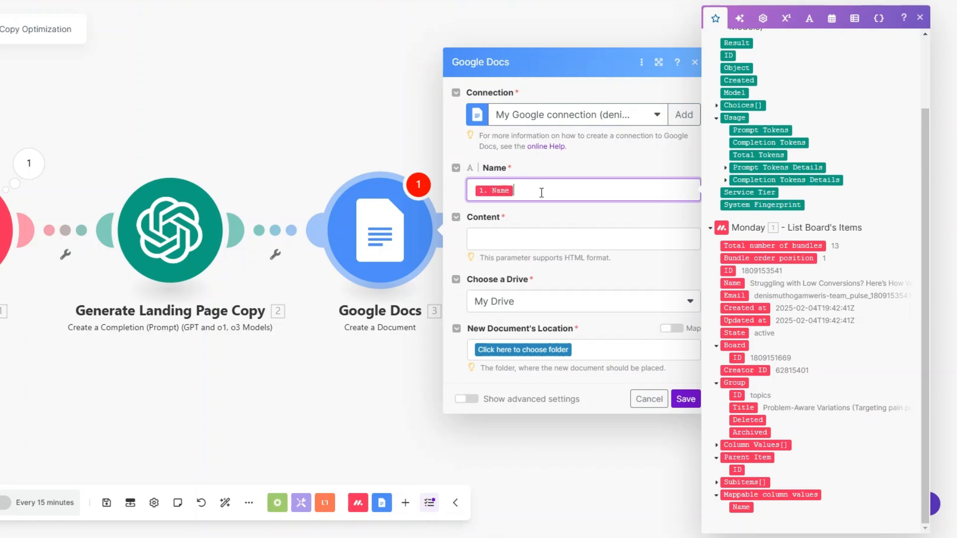
pyautogui.click(522, 238)
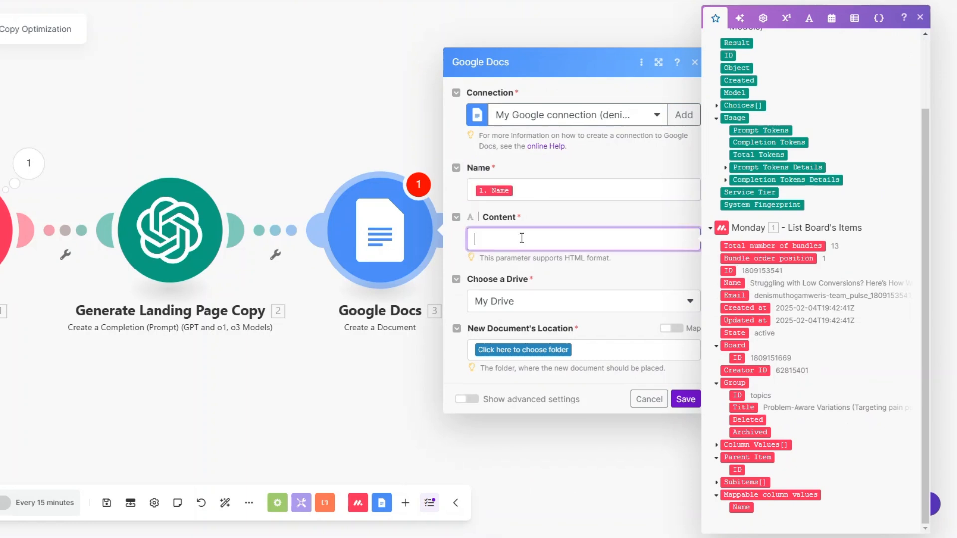
pyautogui.scroll(3, 882, 360)
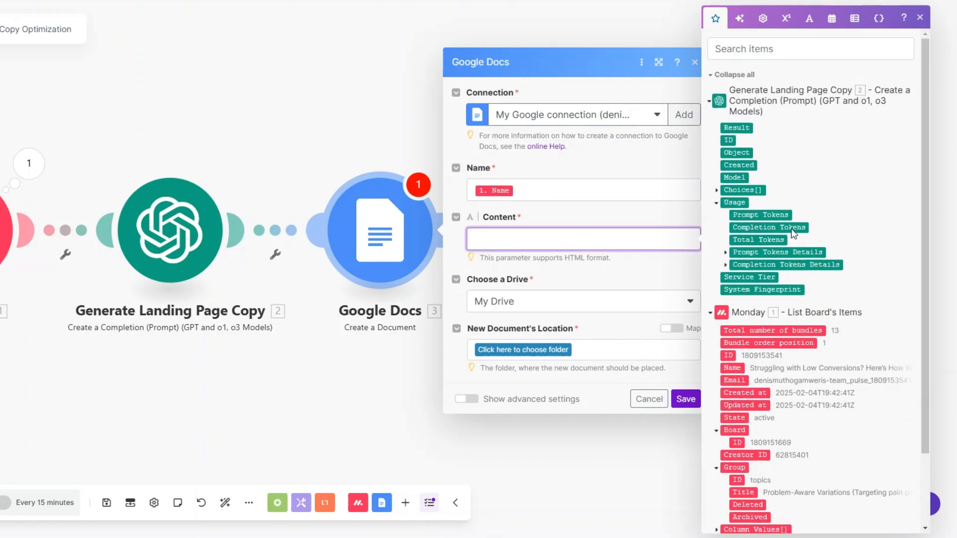
pyautogui.click(743, 128)
pyautogui.click(499, 350)
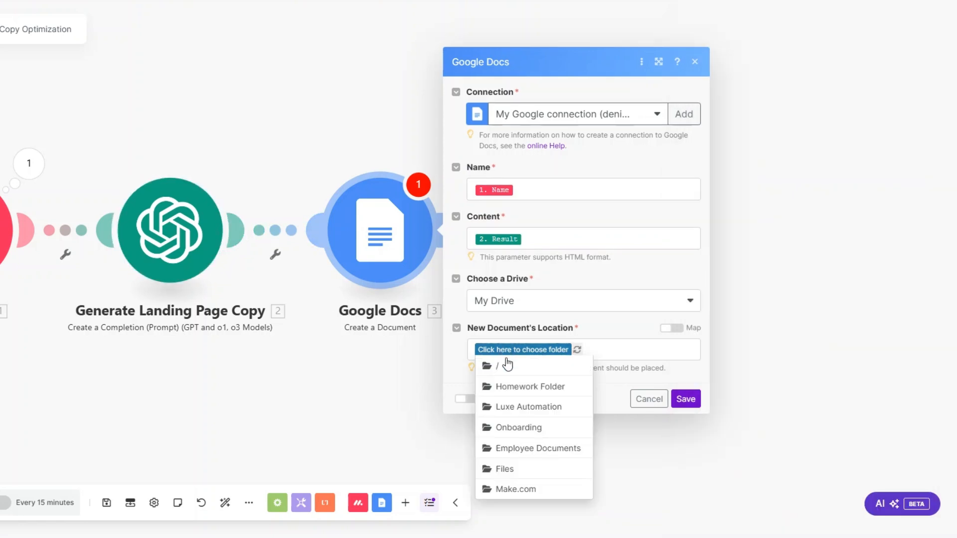
pyautogui.click(508, 468)
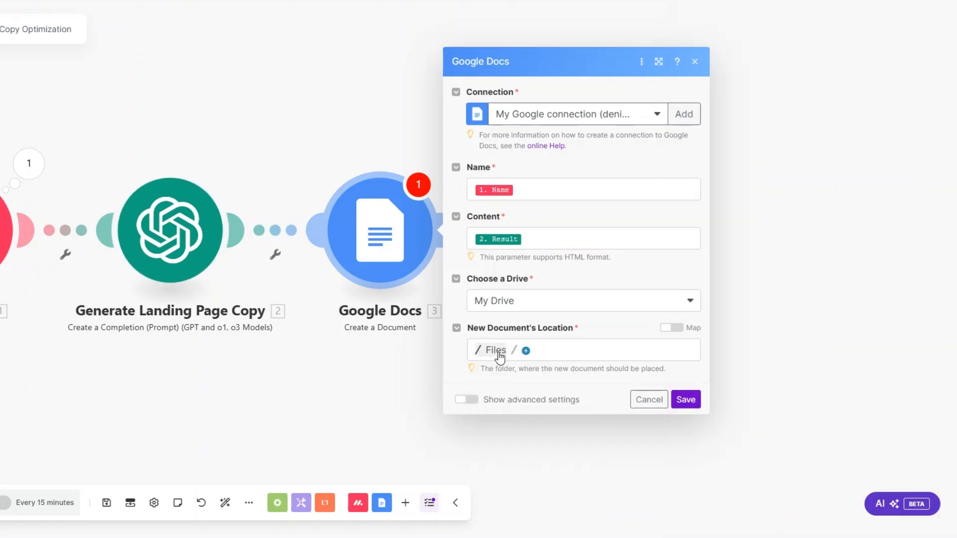
pyautogui.click(684, 401)
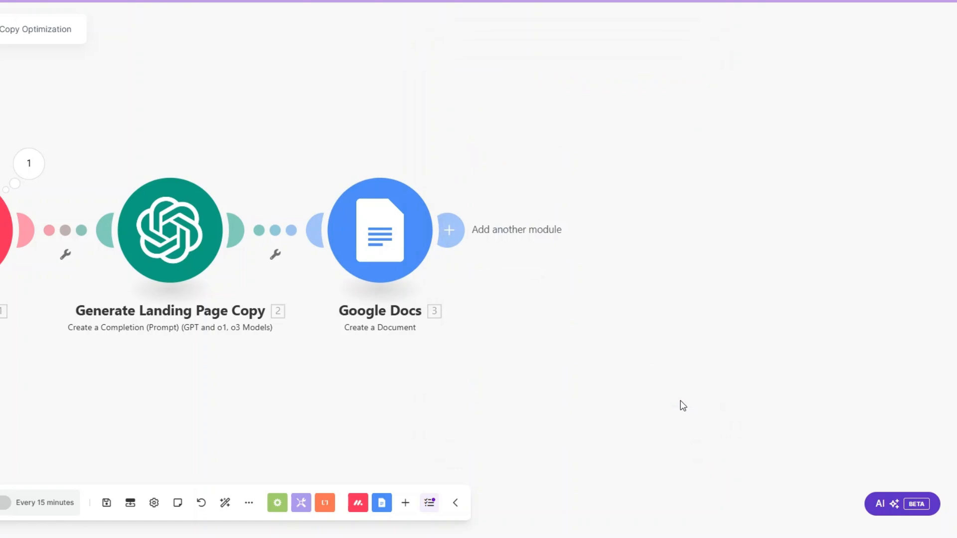
# Step: Rename the Google Docs module to 'Landing Page Copy'
pyautogui.rightClick(380, 235)
pyautogui.click(427, 300)
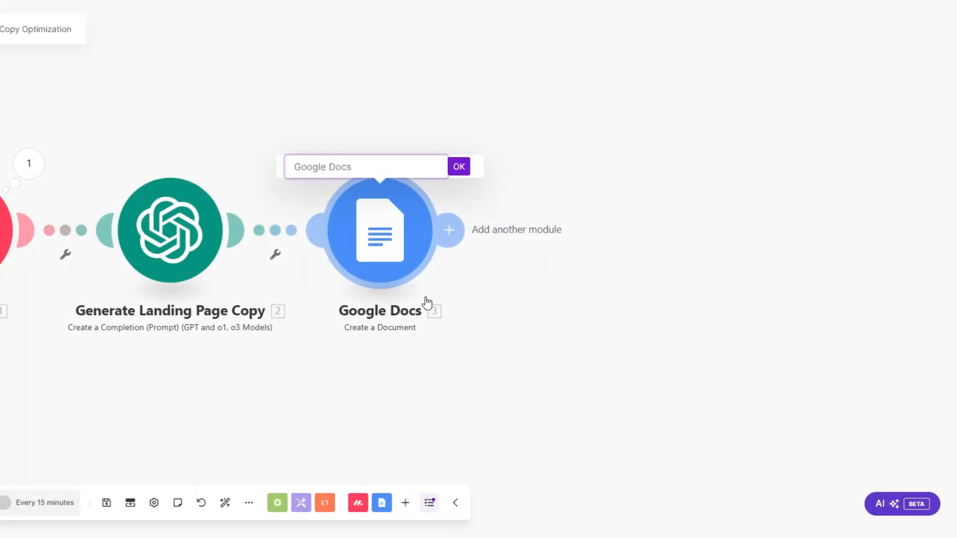
pyautogui.write('Landing Page Copy')
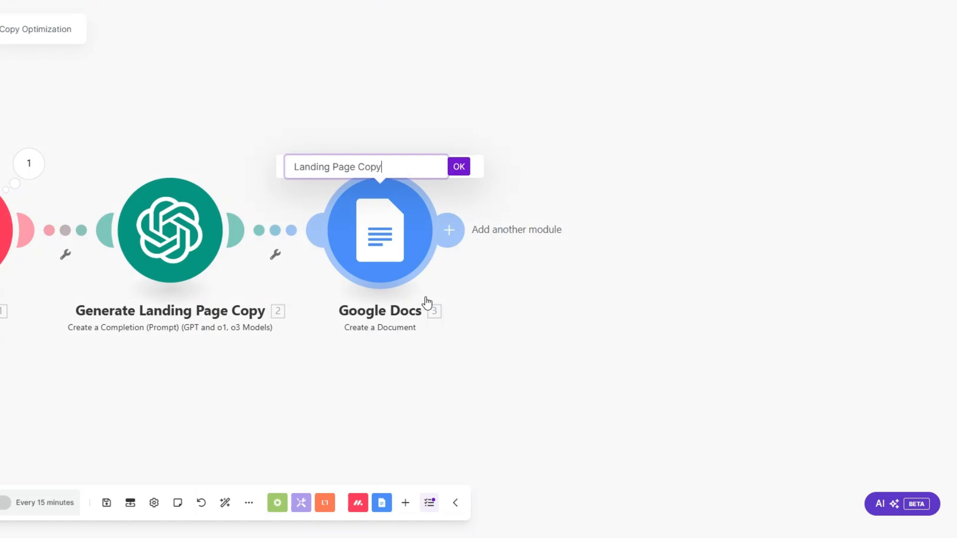
pyautogui.click(459, 167)
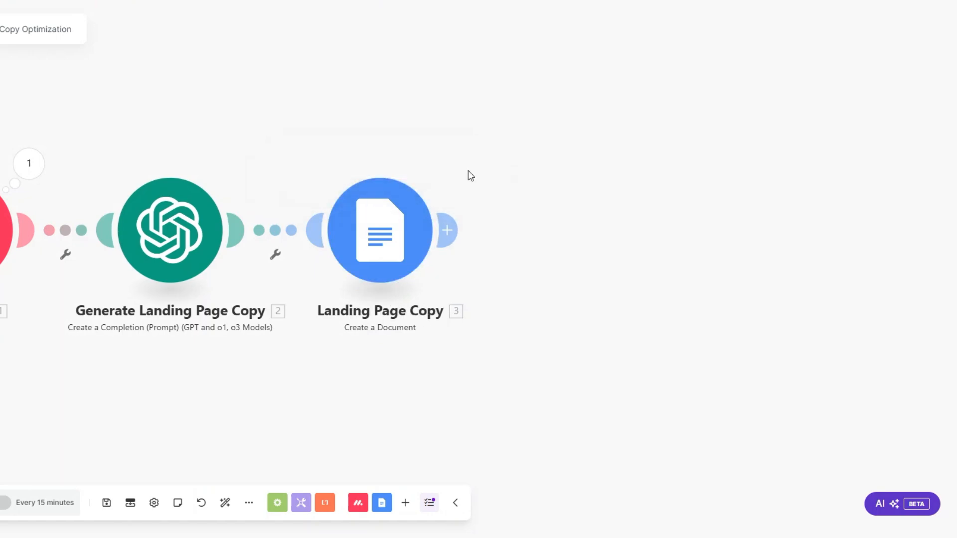
pyautogui.click(449, 234)
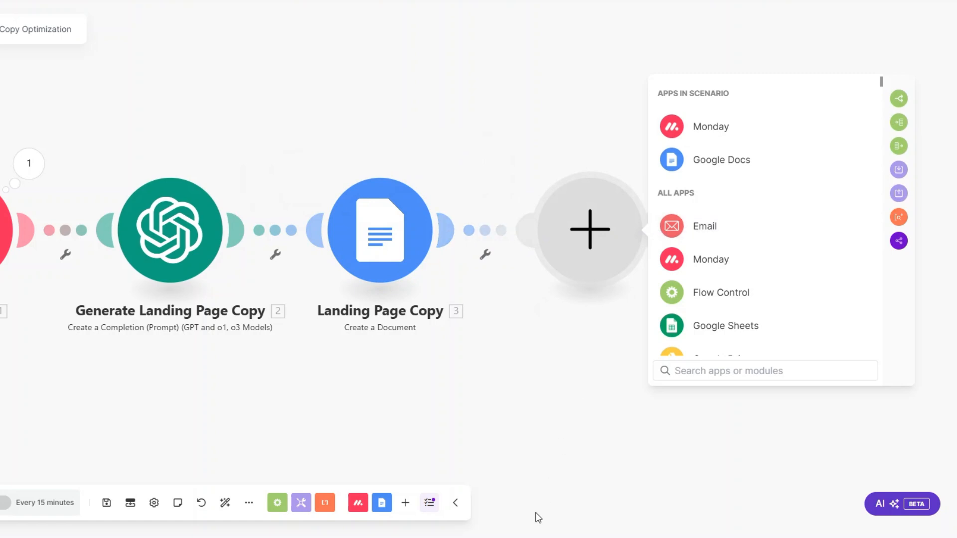
# Step: Add a Slack Create a Message step posting to luxe with the document's Web View Link
pyautogui.write('slack')
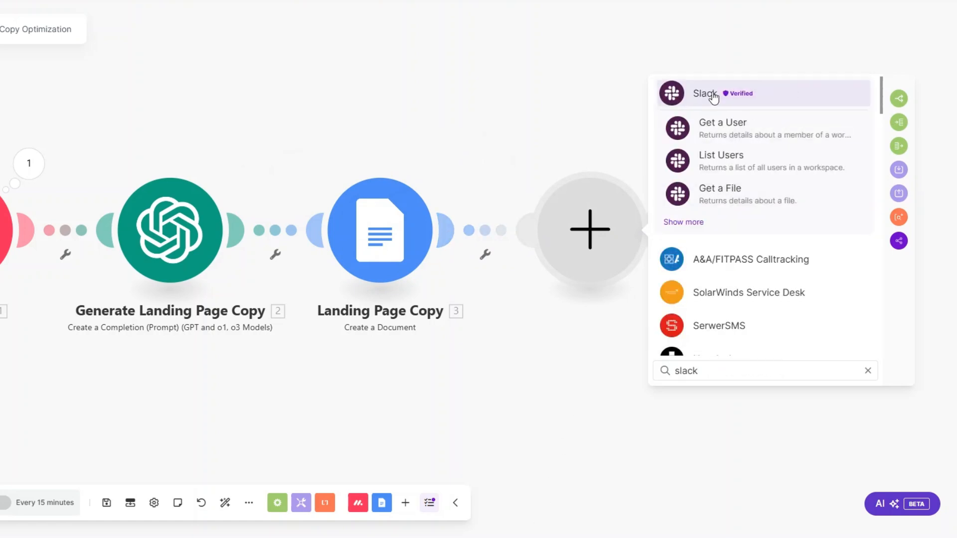
pyautogui.click(714, 97)
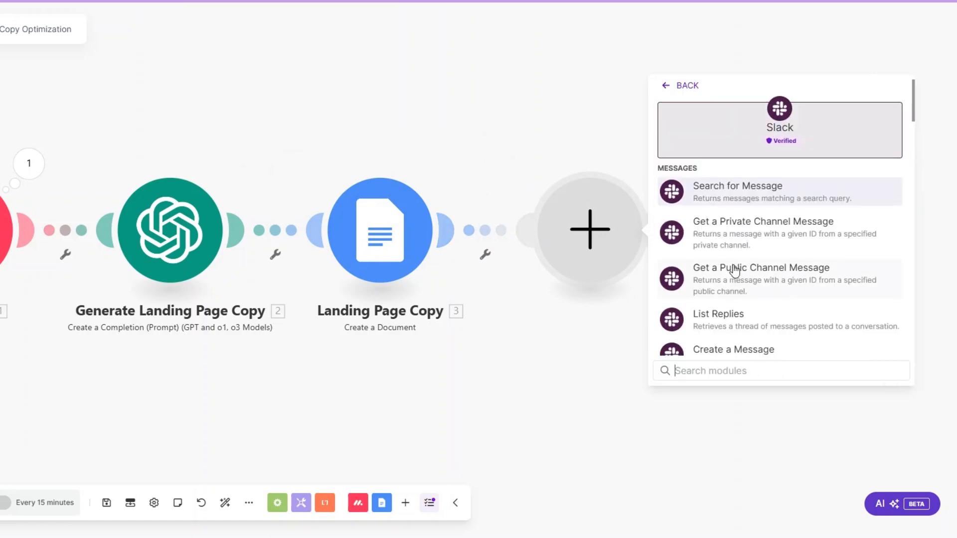
pyautogui.scroll(-2, 733, 250)
pyautogui.click(730, 241)
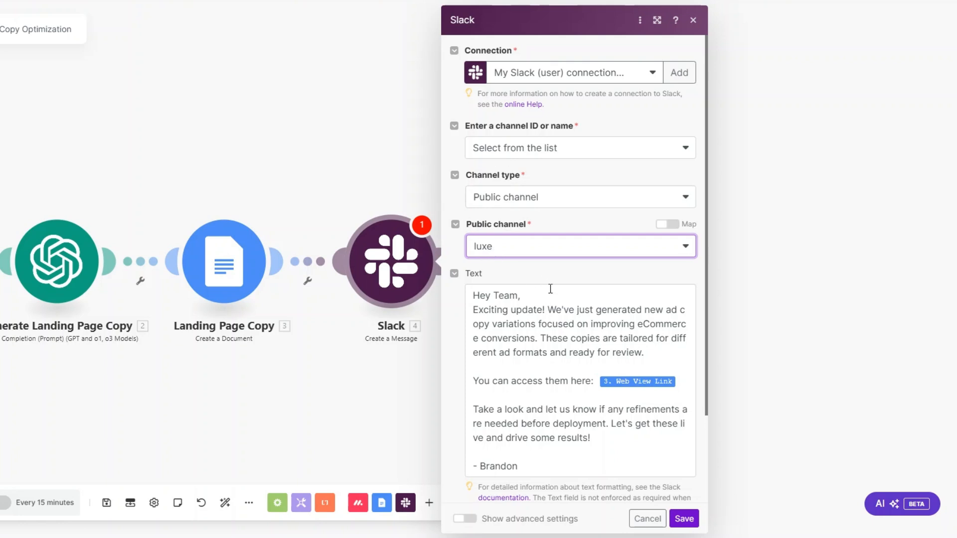
pyautogui.scroll(-3, 553, 261)
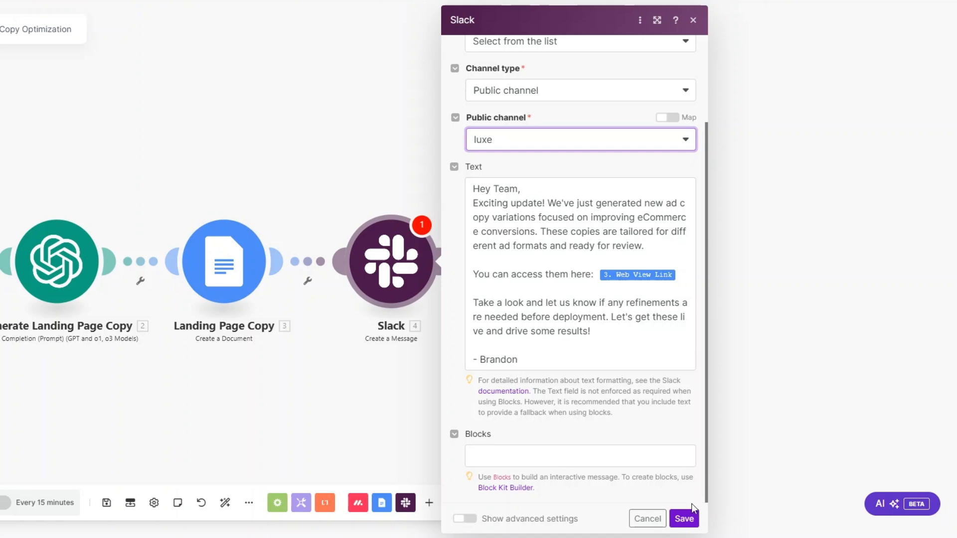
pyautogui.click(691, 520)
# Step: Rename the Slack step to 'Team Notification' and run the four-step scenario once
pyautogui.rightClick(513, 262)
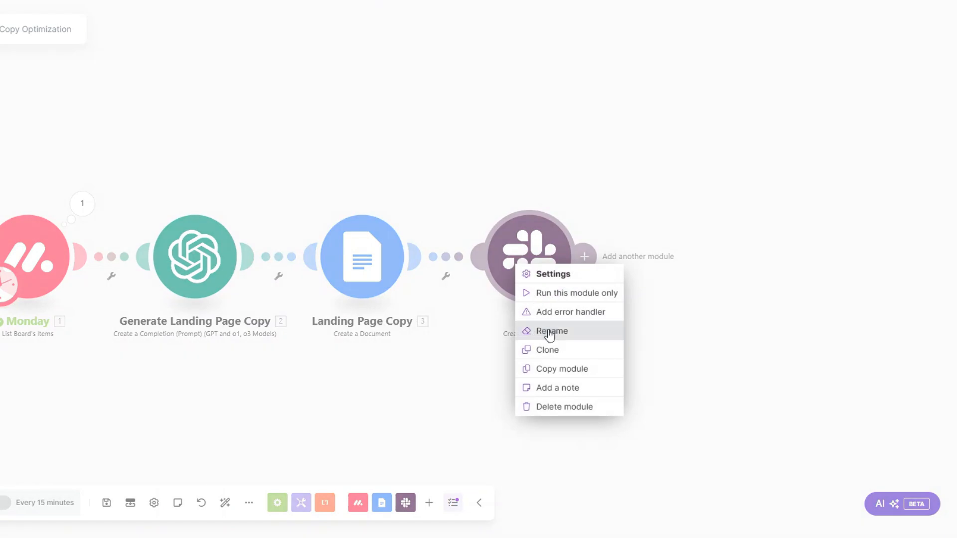
pyautogui.click(549, 331)
pyautogui.write('Team Not')
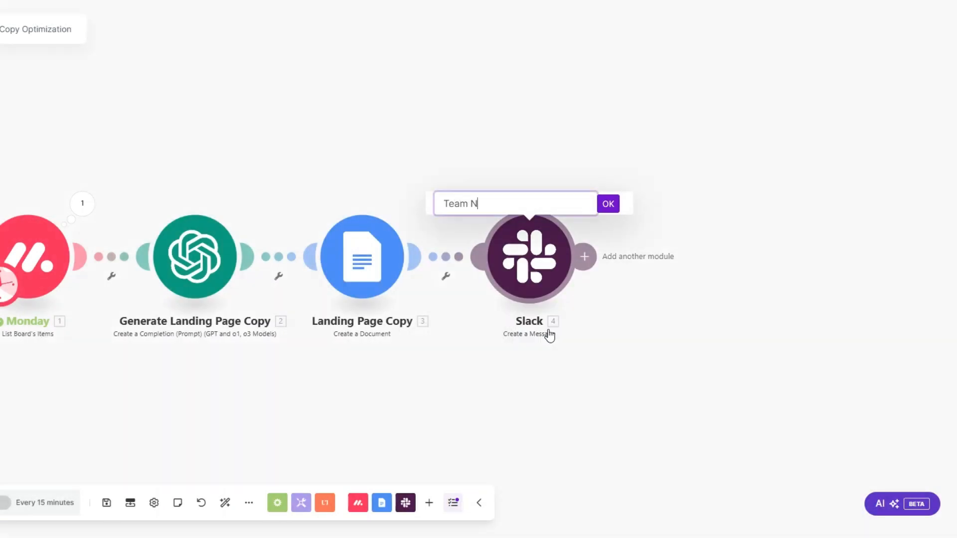
pyautogui.write('ification')
pyautogui.click(608, 204)
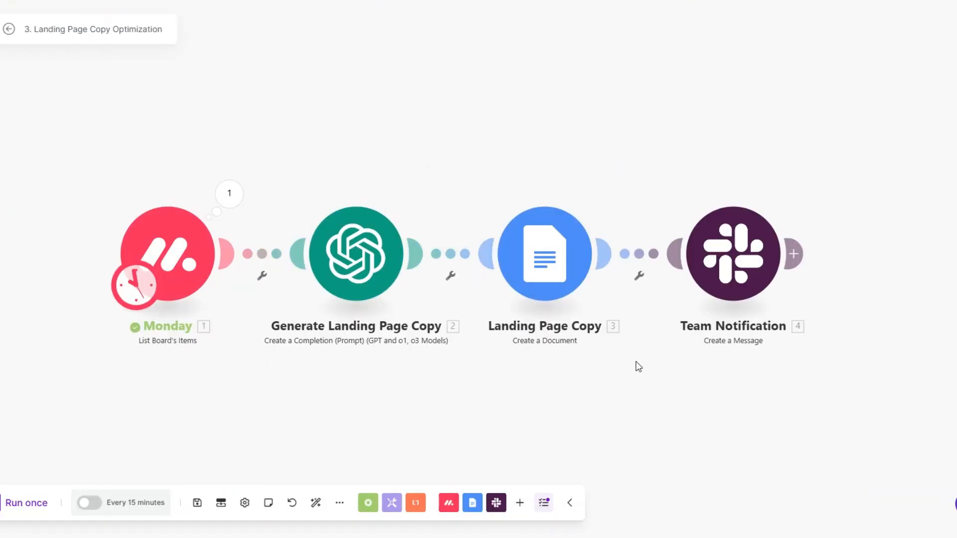
pyautogui.click(27, 505)
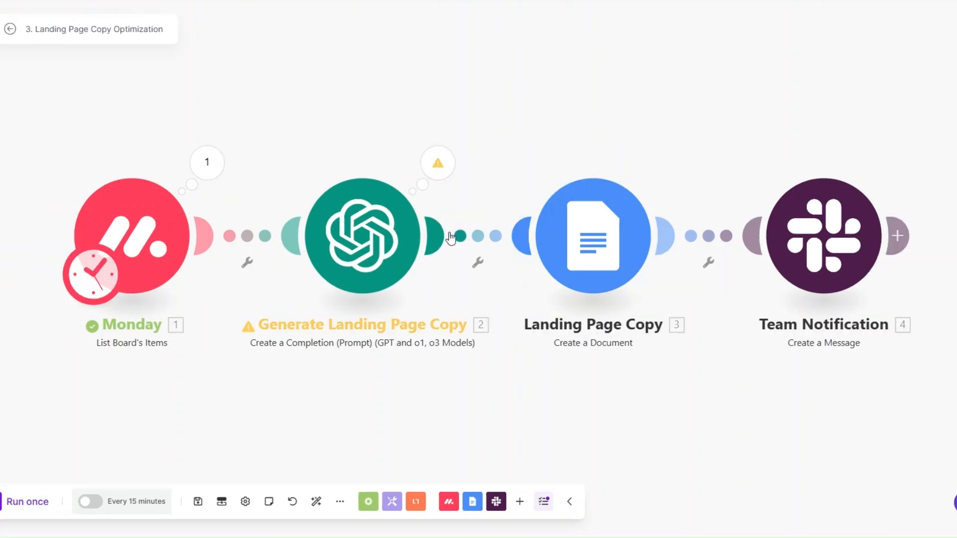
# Step: Check the AI step's warning and read the 'Too Much Traffic, Not Enough Sales?' document's four variations
pyautogui.click(438, 162)
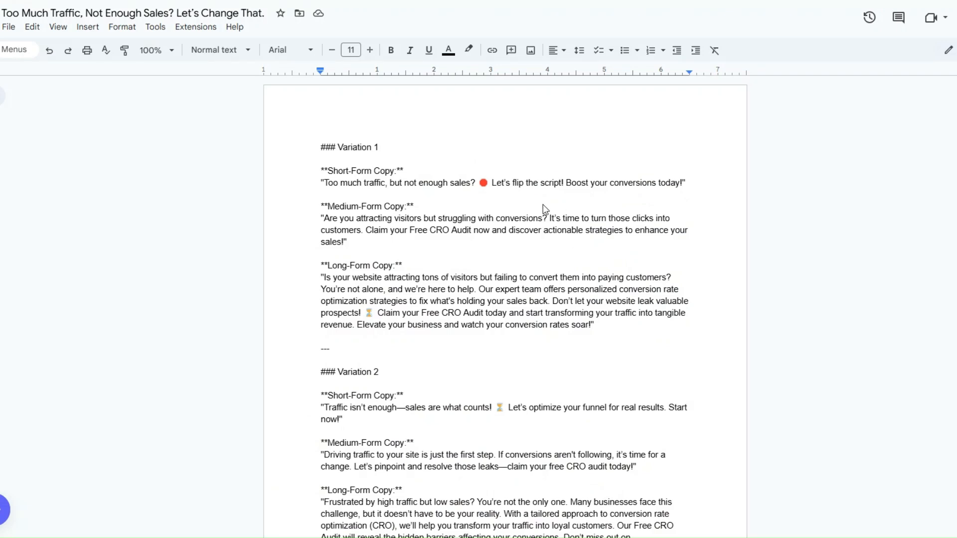
pyautogui.scroll(-1, 545, 209)
pyautogui.scroll(-8, 546, 205)
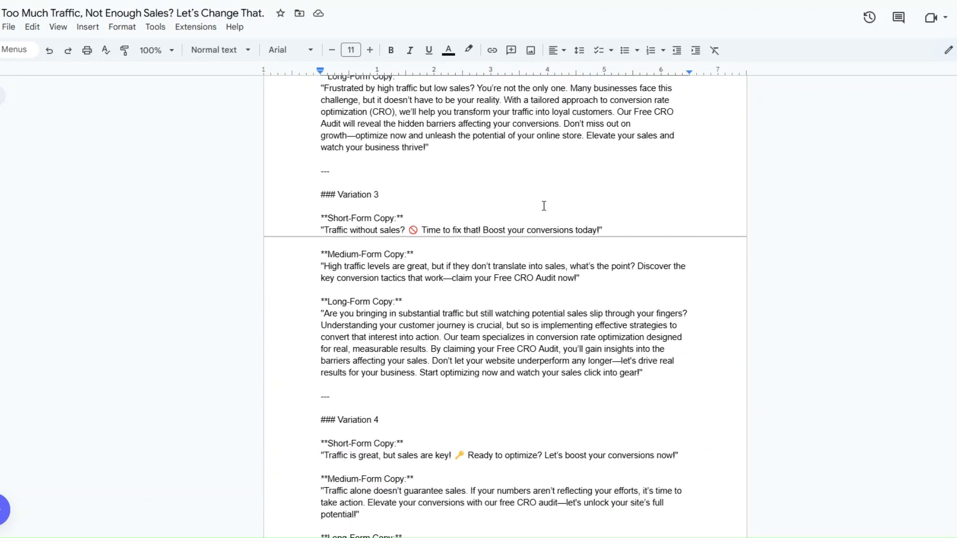
pyautogui.scroll(-4, 544, 206)
pyautogui.scroll(15, 544, 206)
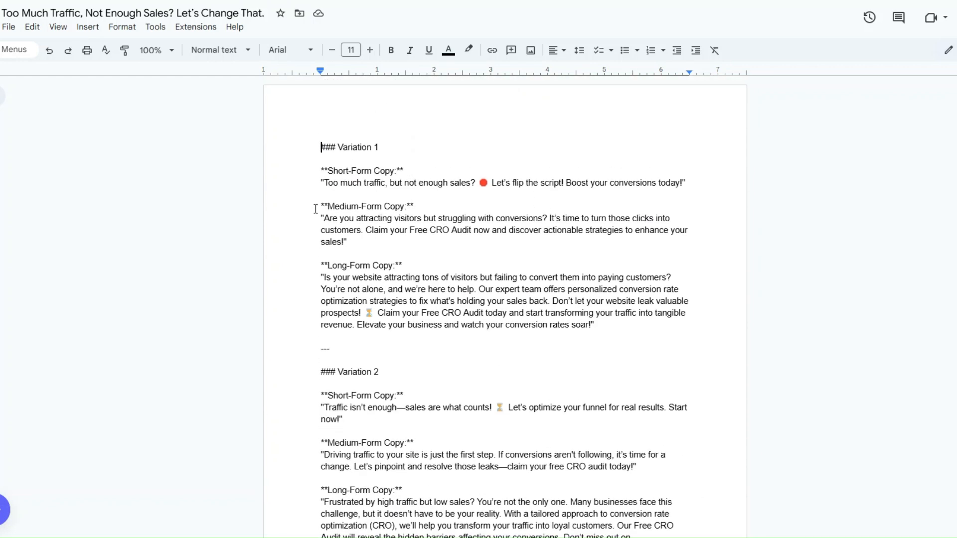
pyautogui.scroll(-4, 439, 266)
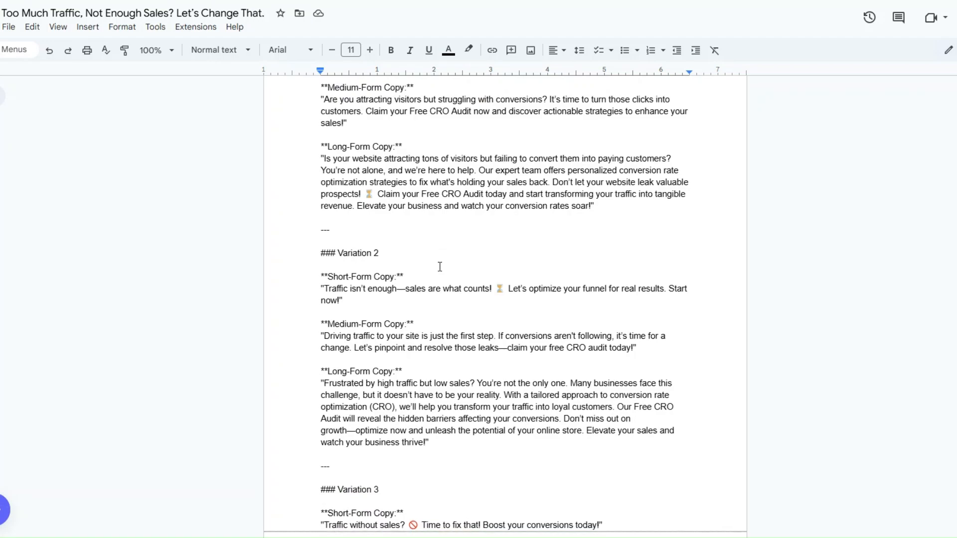
pyautogui.scroll(1, 440, 266)
pyautogui.scroll(-13, 439, 259)
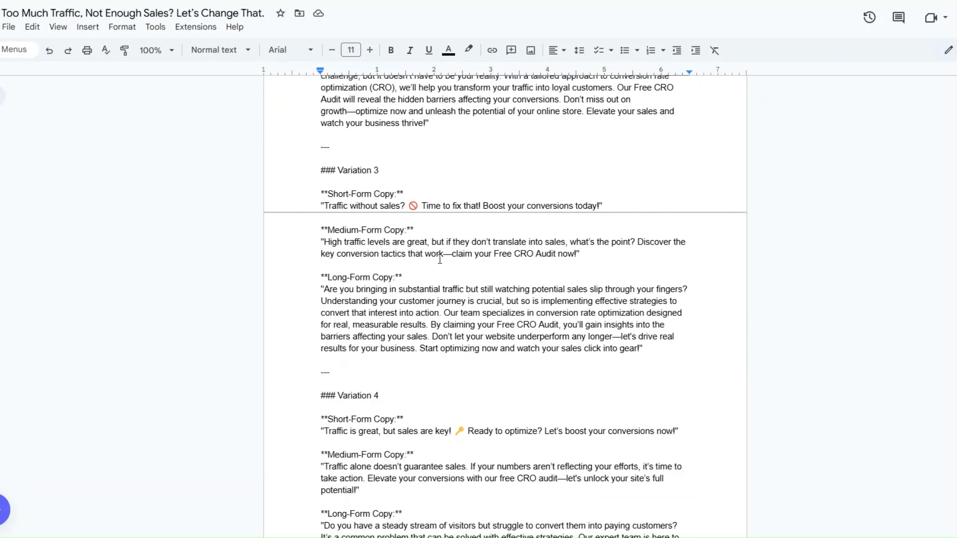
pyautogui.scroll(16, 440, 259)
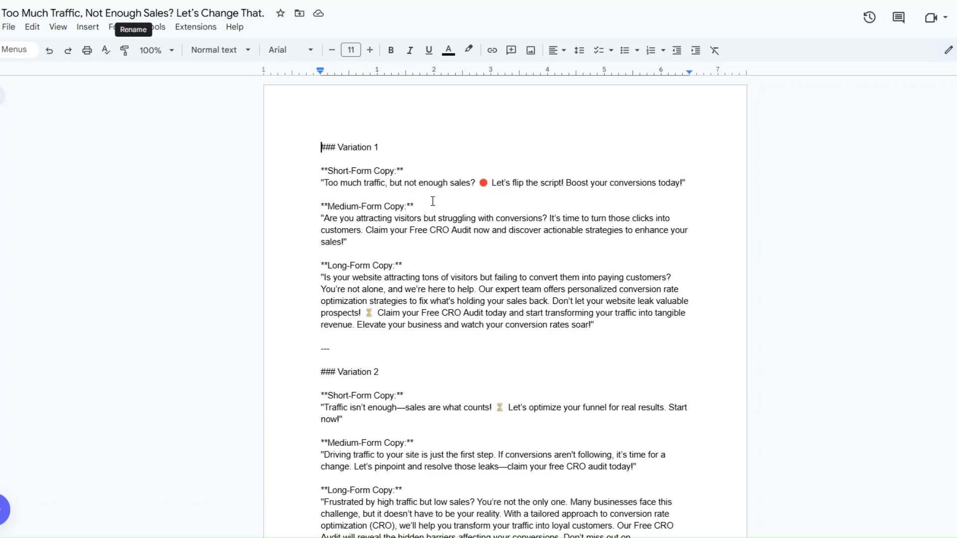
pyautogui.scroll(-1, 433, 195)
pyautogui.scroll(-15, 433, 195)
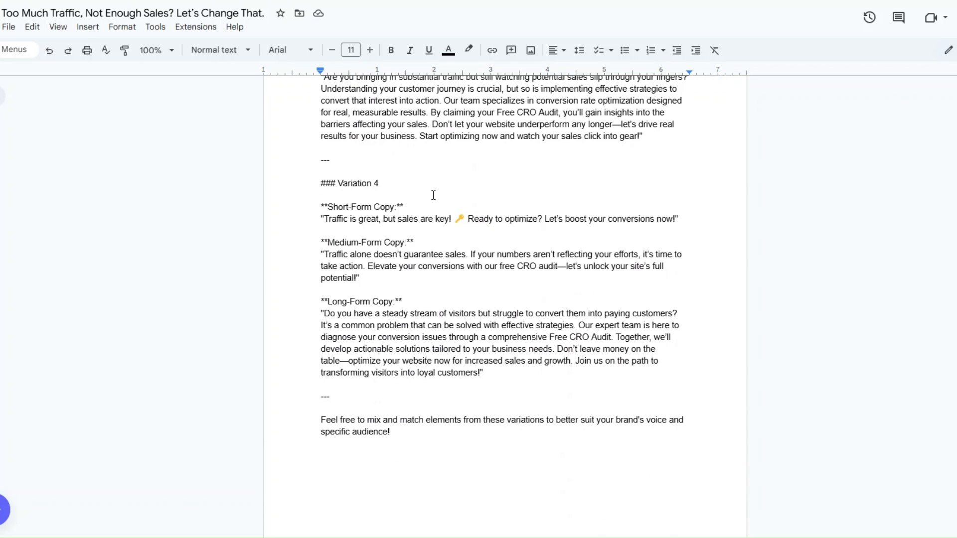
pyautogui.scroll(10, 431, 195)
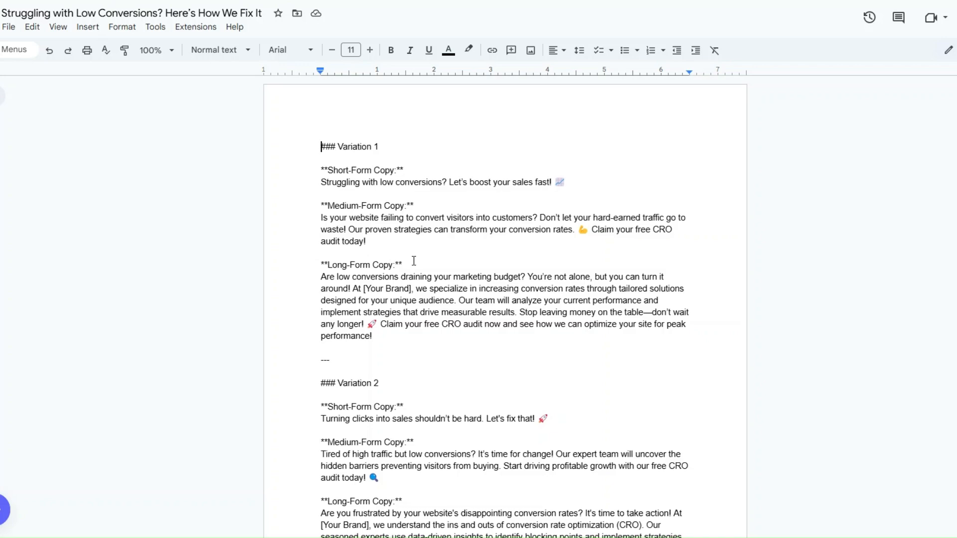
# Step: Compare the low-conversions copy variations with the other document, highlighting the Variation 5 section
pyautogui.scroll(-3, 413, 261)
pyautogui.scroll(-1, 364, 186)
pyautogui.scroll(1, 365, 175)
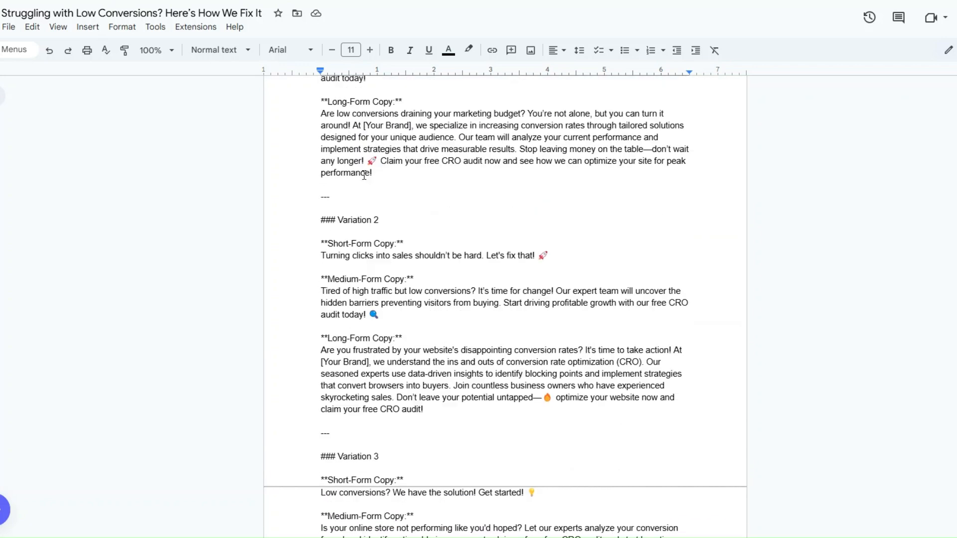
pyautogui.scroll(-10, 364, 175)
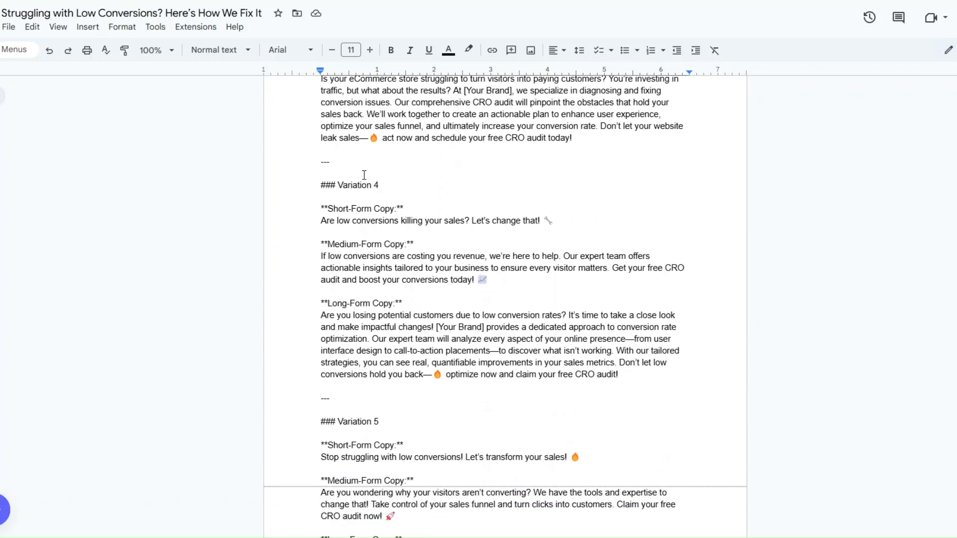
pyautogui.scroll(-5, 364, 175)
pyautogui.moveTo(322, 136); pyautogui.dragTo(516, 351)
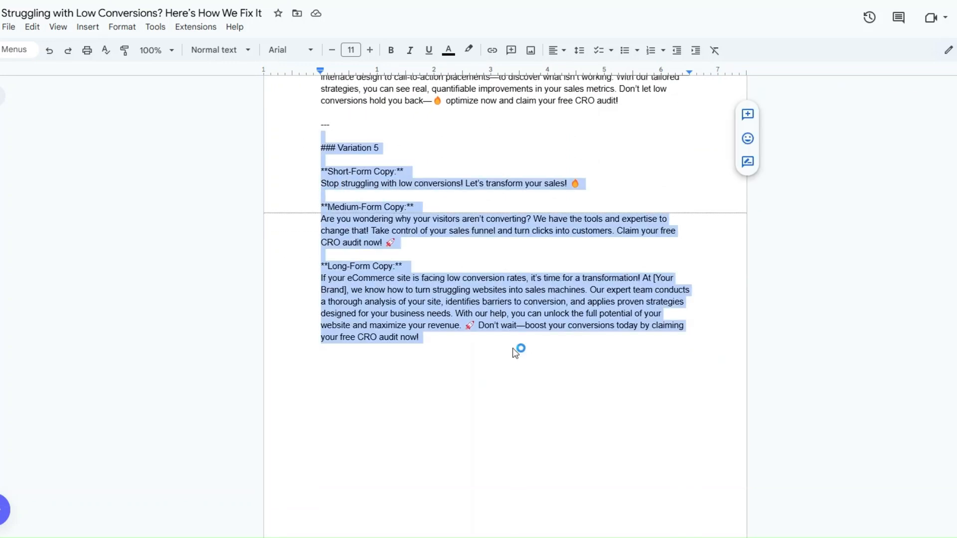
pyautogui.scroll(5, 511, 344)
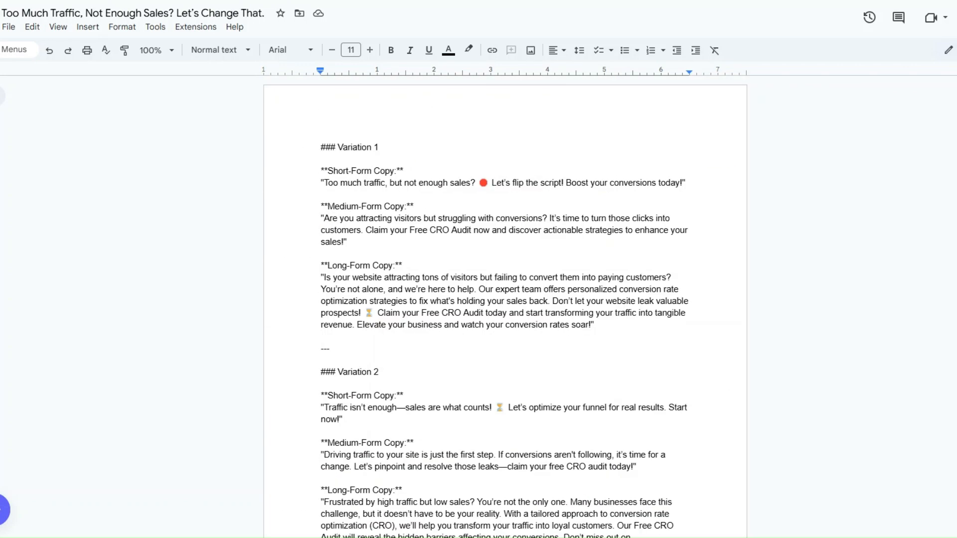
pyautogui.scroll(-6, 556, 193)
pyautogui.scroll(-9, 557, 193)
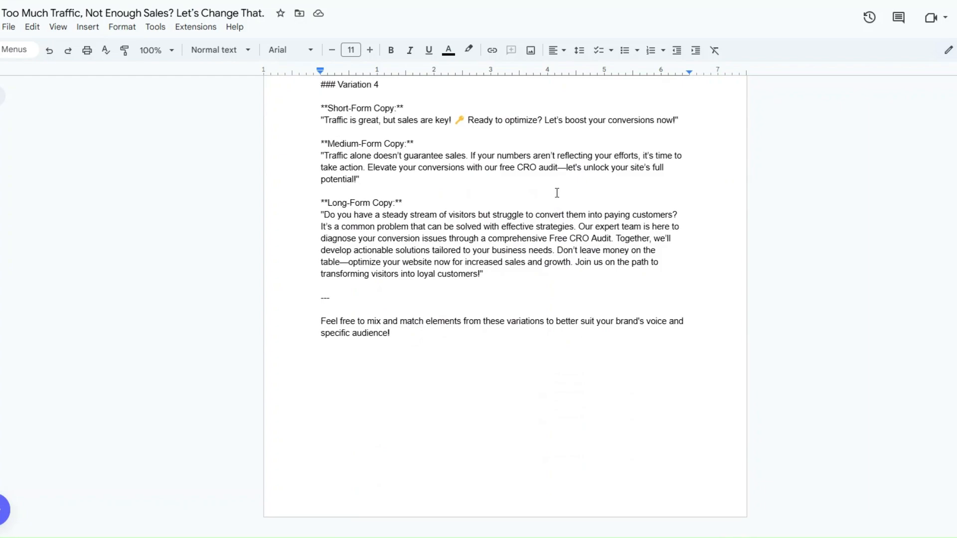
pyautogui.scroll(15, 558, 193)
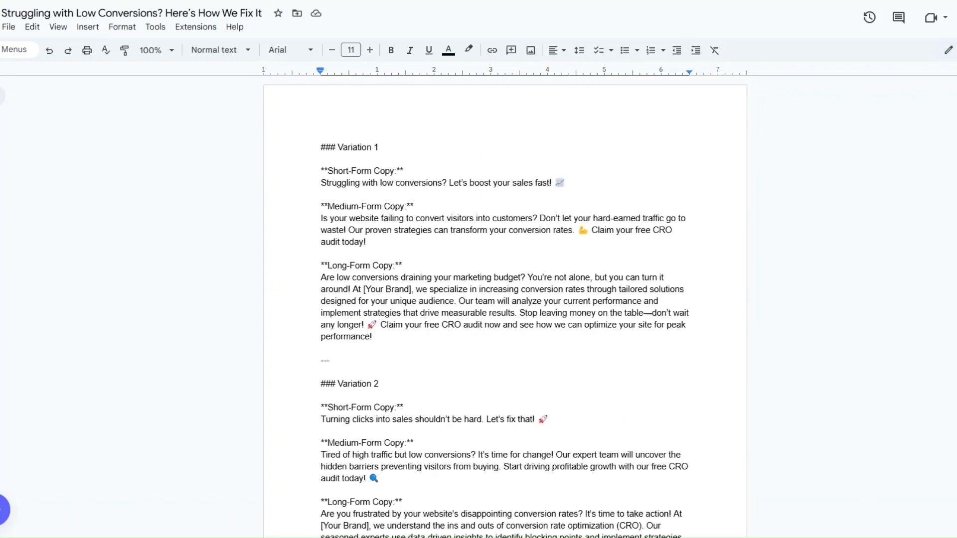
pyautogui.scroll(-10, 580, 272)
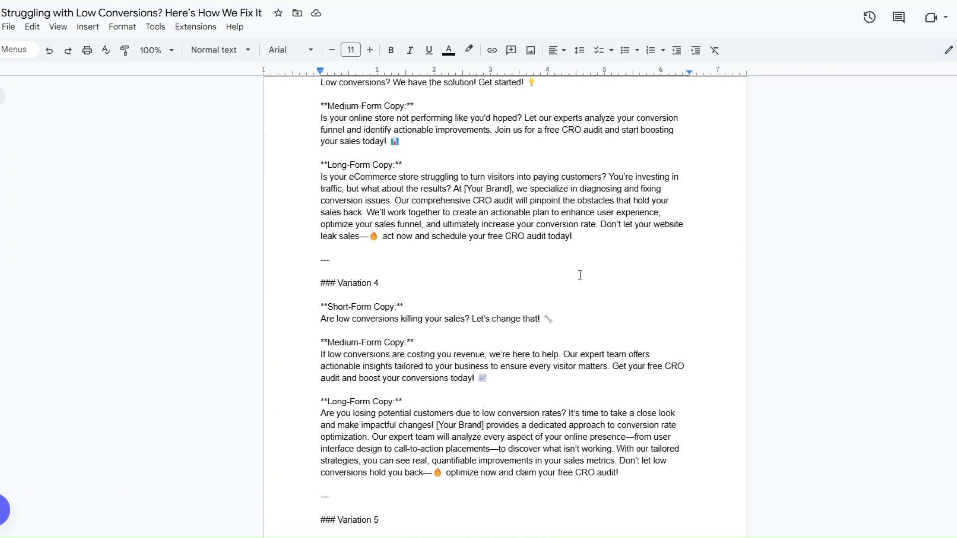
pyautogui.scroll(10, 580, 275)
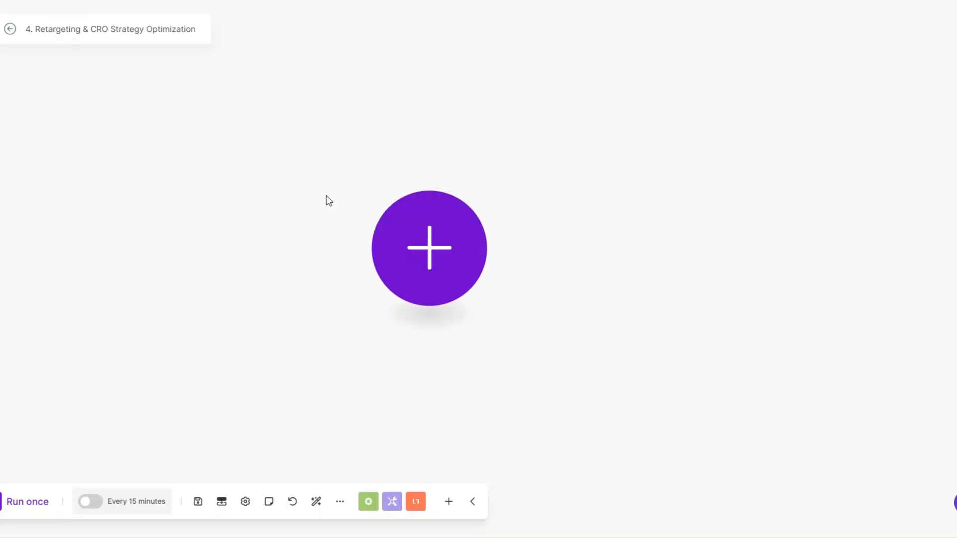
# Step: Add a Monday List Board's Items module as the scenario's first step
pyautogui.click(409, 242)
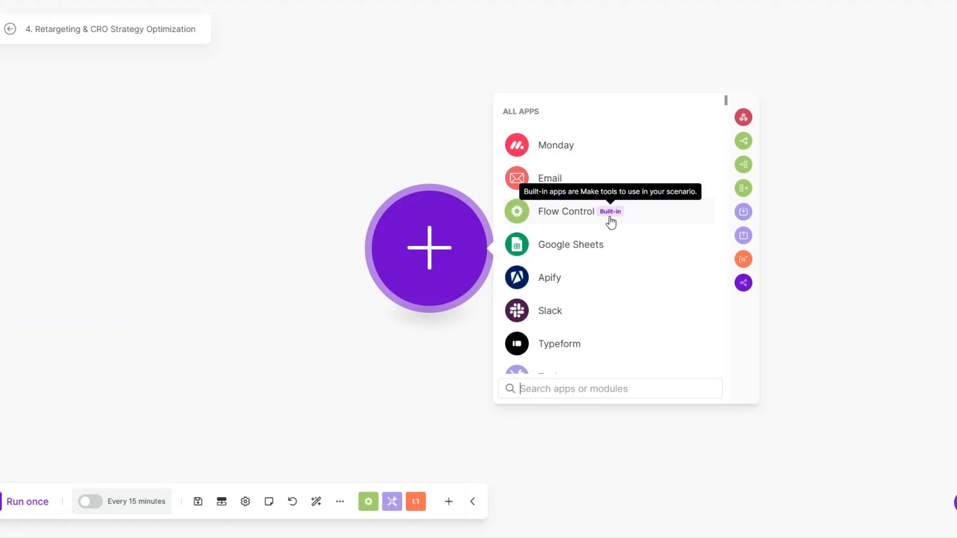
pyautogui.click(572, 149)
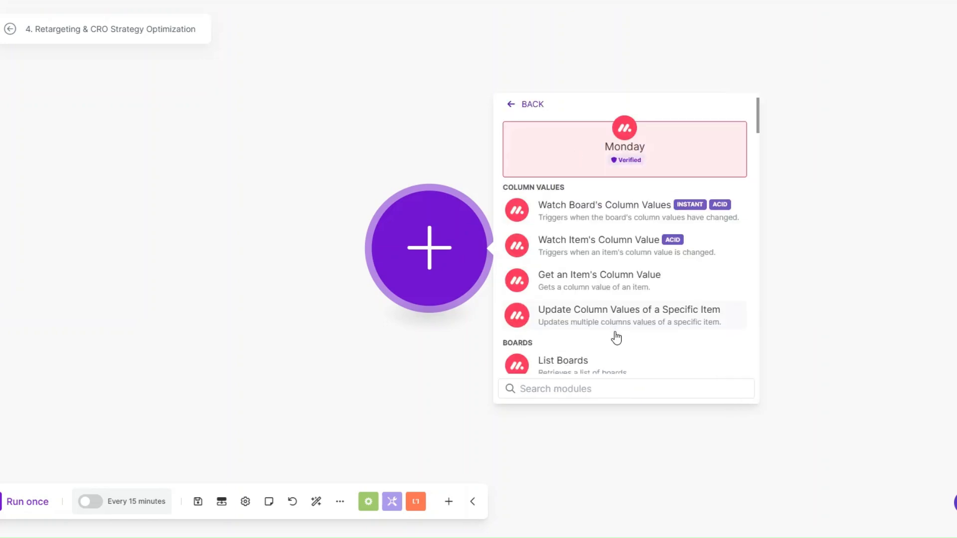
pyautogui.write('list')
pyautogui.scroll(-2, 620, 309)
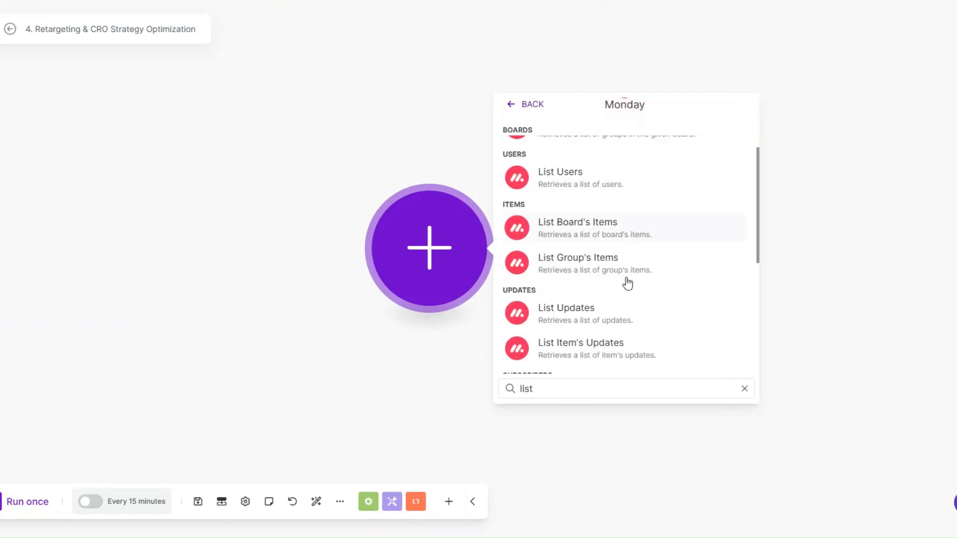
pyautogui.click(592, 227)
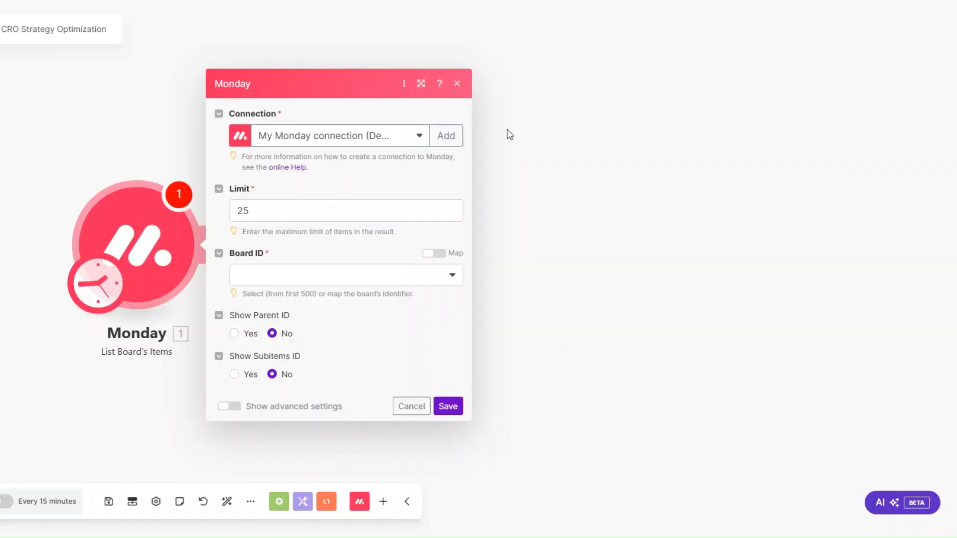
# Step: Point it at the Convertly Agency Clients board, output only the Name column, and save
pyautogui.click(264, 208)
pyautogui.click(278, 279)
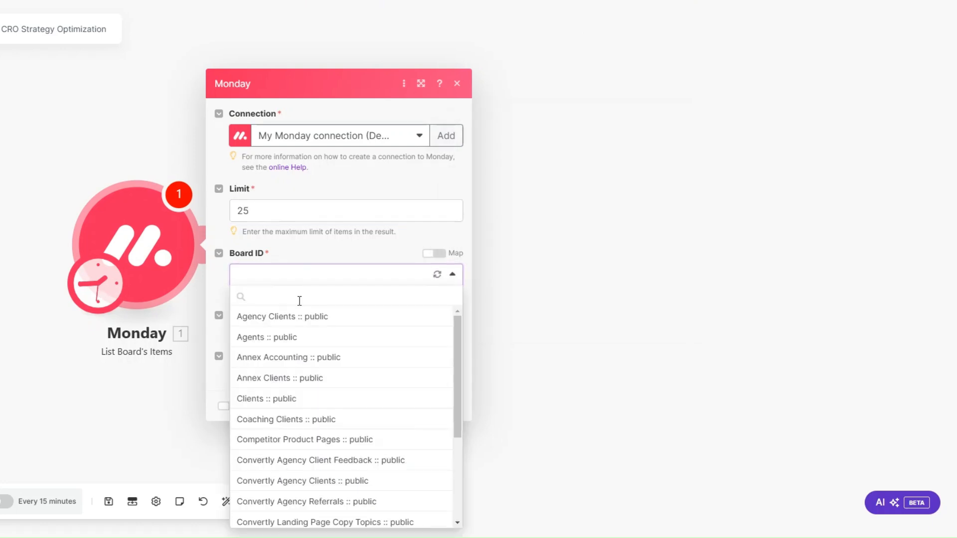
pyautogui.scroll(-1, 309, 399)
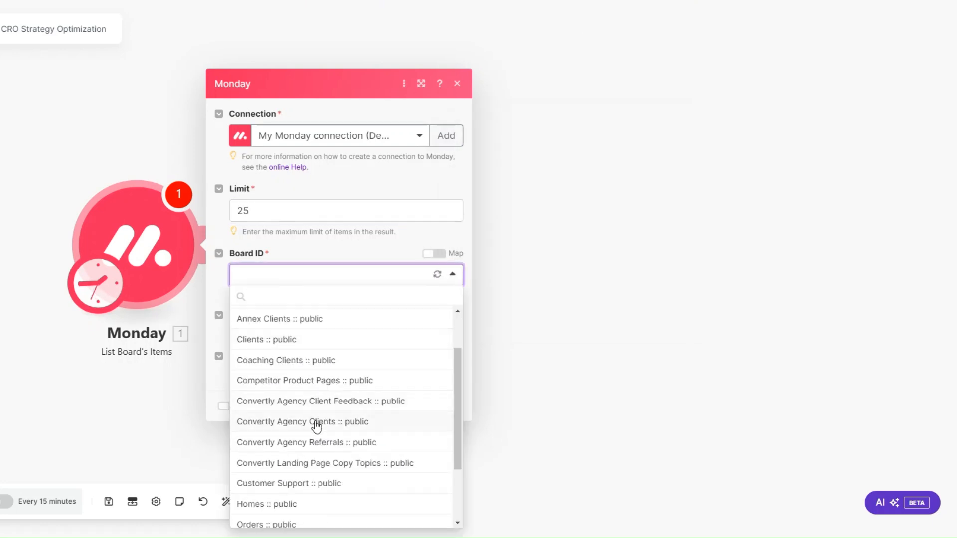
pyautogui.click(317, 424)
pyautogui.click(262, 294)
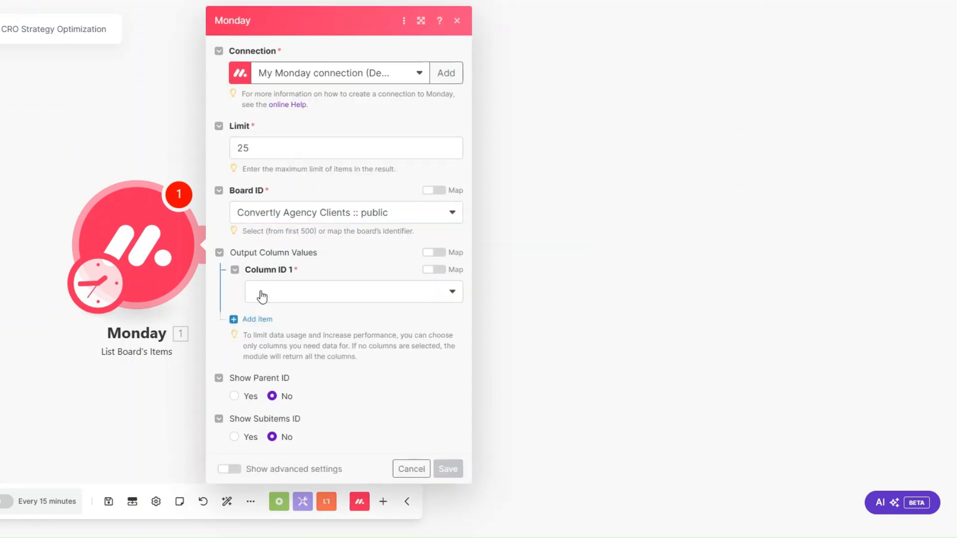
pyautogui.click(272, 294)
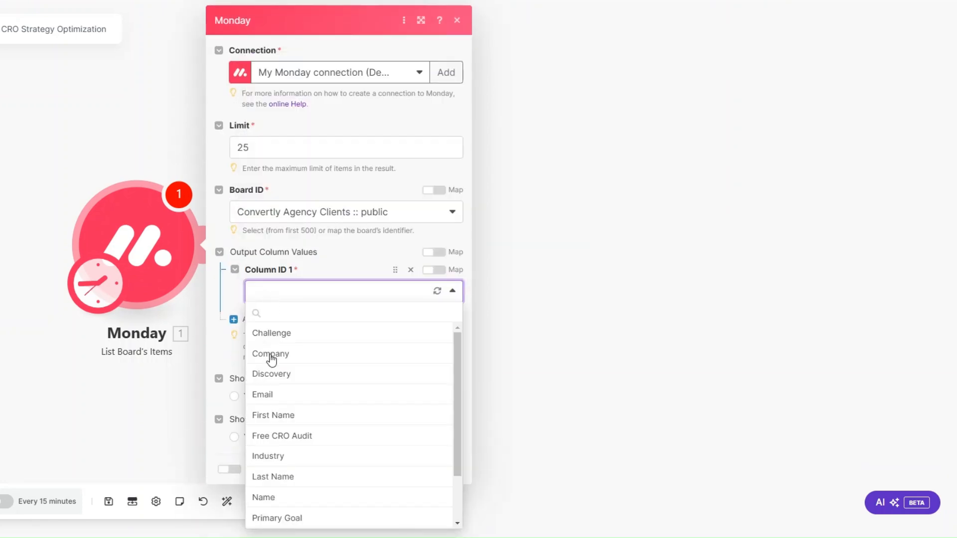
pyautogui.scroll(-2, 278, 412)
pyautogui.click(285, 437)
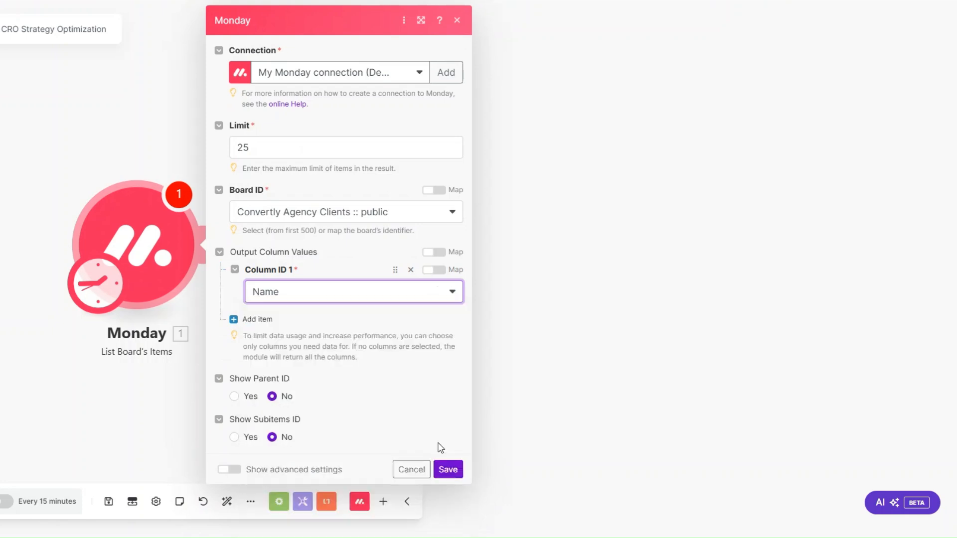
pyautogui.click(446, 468)
# Step: Run only the Monday module and inspect its three returned client items
pyautogui.rightClick(176, 257)
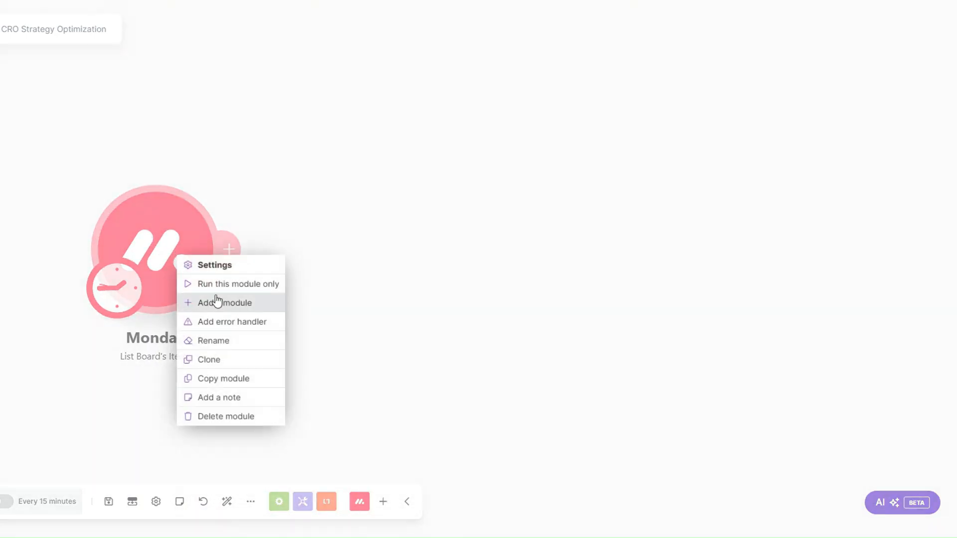
pyautogui.click(216, 287)
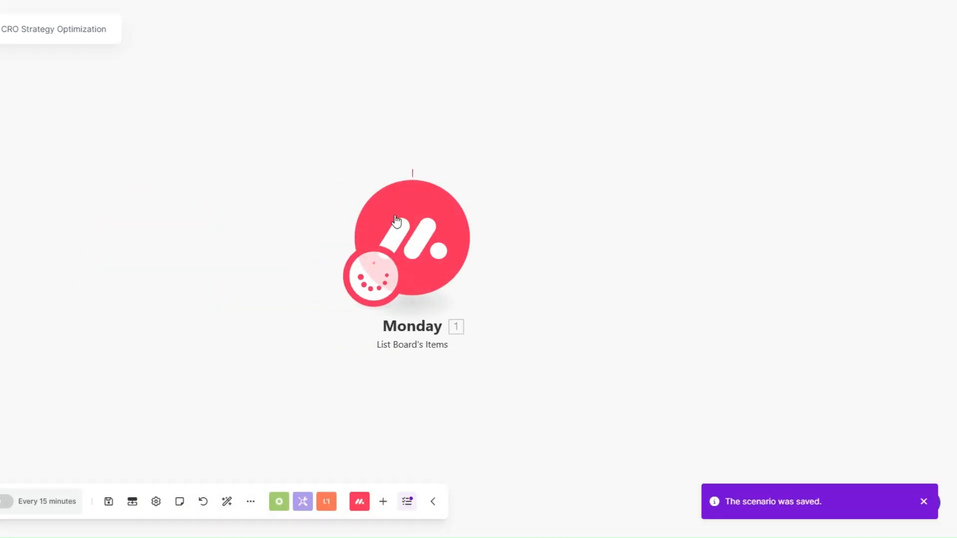
pyautogui.scroll(-2, 419, 249)
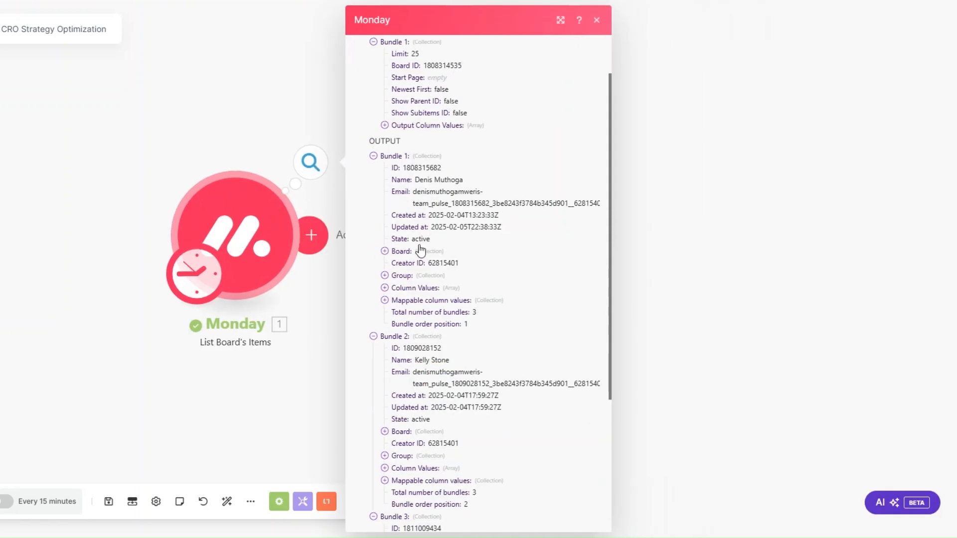
pyautogui.scroll(-3, 471, 205)
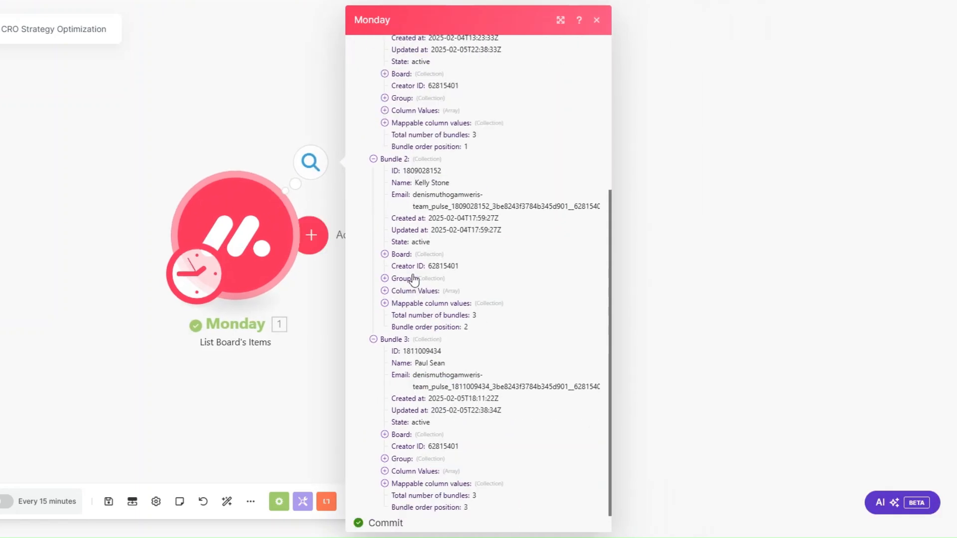
pyautogui.moveTo(415, 363); pyautogui.dragTo(445, 363)
pyautogui.moveTo(415, 183); pyautogui.dragTo(449, 183)
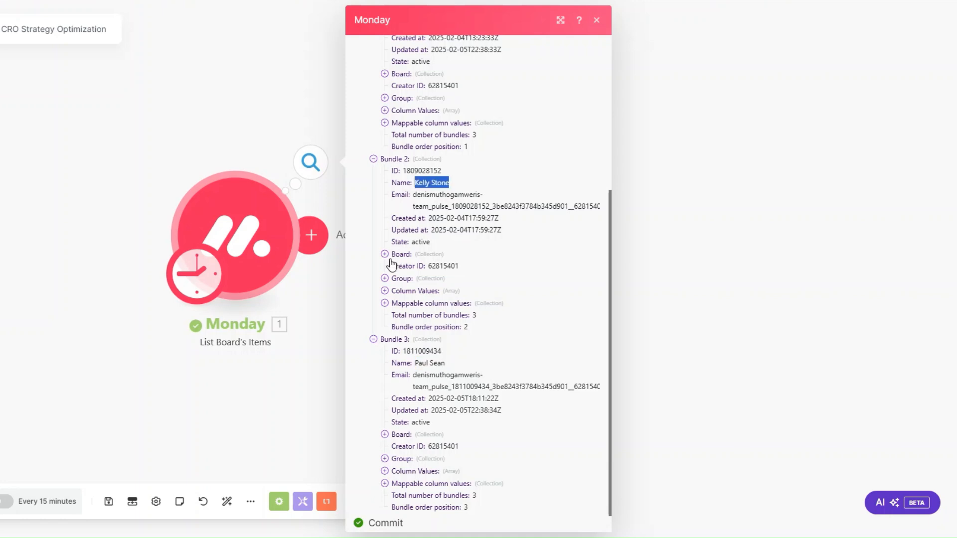
pyautogui.click(327, 281)
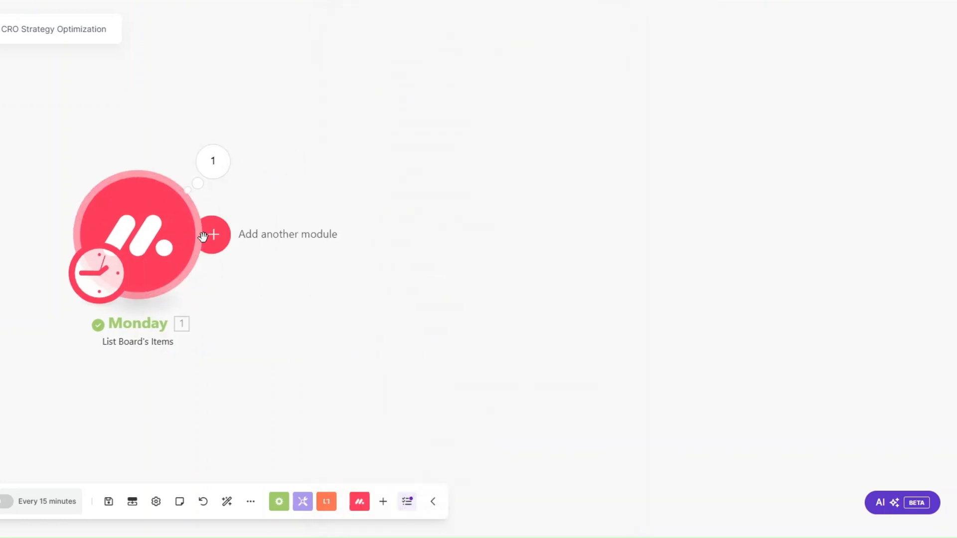
# Step: Add a Facebook Custom Audiences 'Create a Custom Audience' module after the Monday module
pyautogui.click(203, 236)
pyautogui.write('fa')
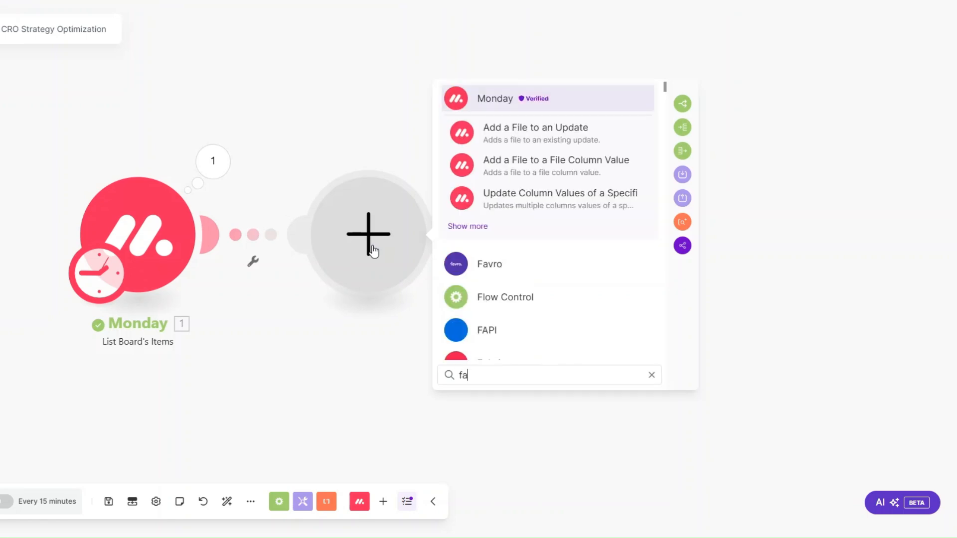
pyautogui.write('ce')
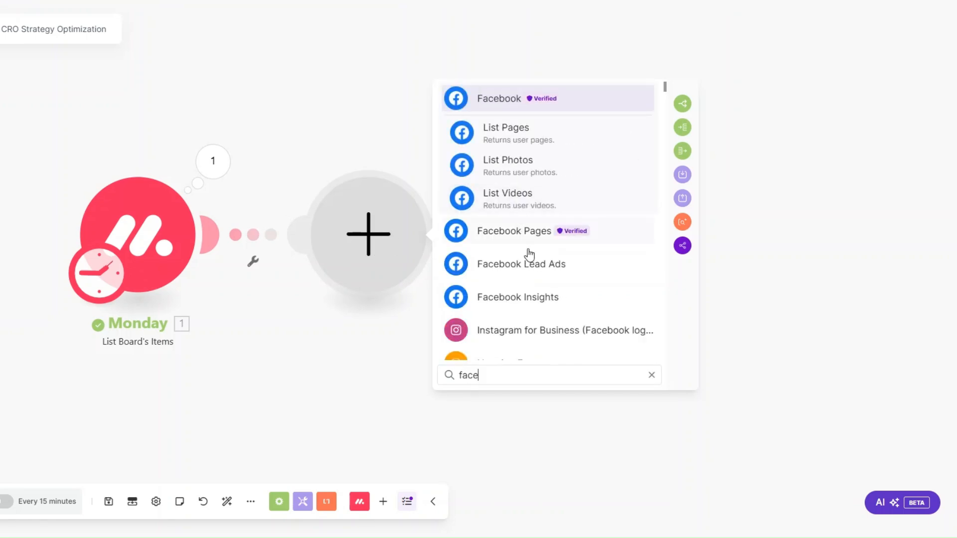
pyautogui.write('book')
pyautogui.scroll(-5, 518, 234)
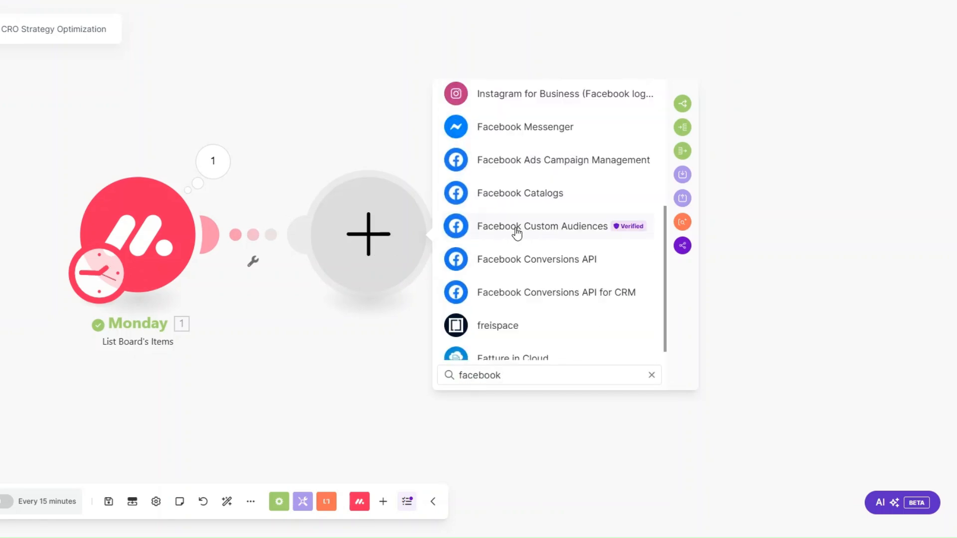
pyautogui.click(516, 233)
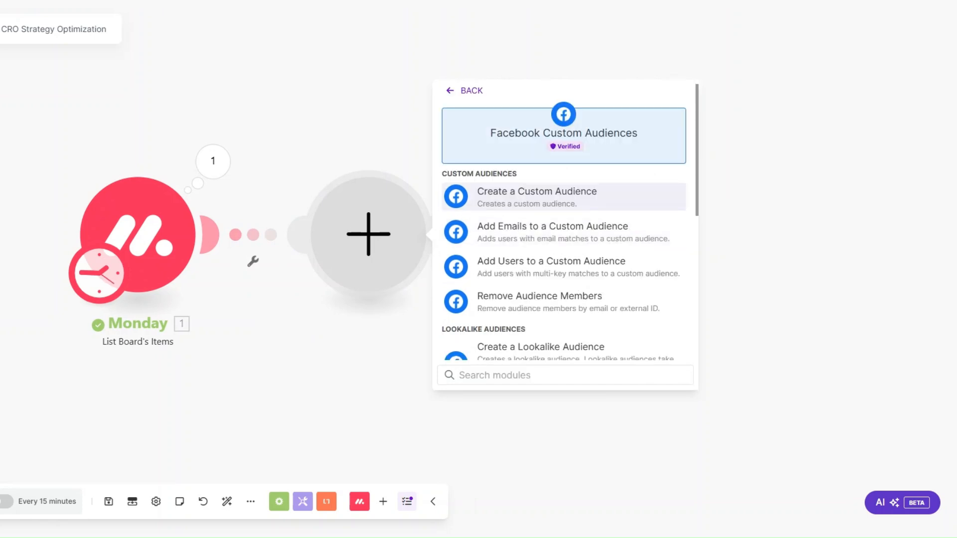
pyautogui.click(532, 208)
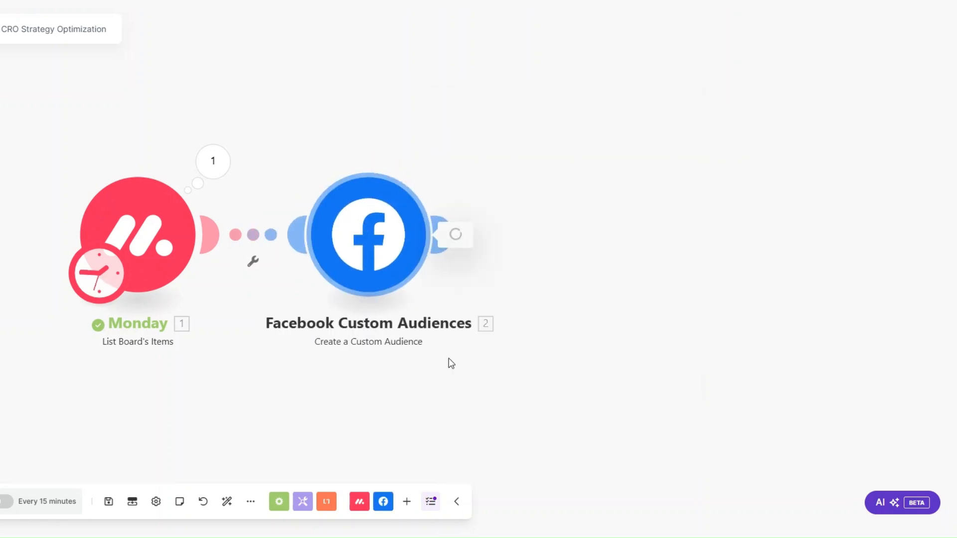
# Step: Add a Slack Create a Message module after Facebook Custom Audiences
pyautogui.click(574, 247)
pyautogui.scroll(-3, 693, 244)
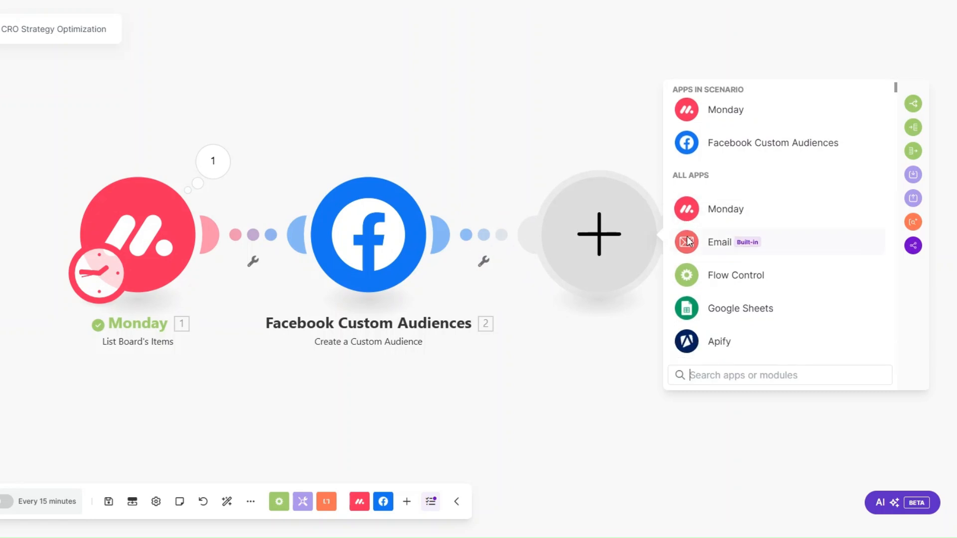
pyautogui.click(712, 283)
pyautogui.scroll(-3, 733, 316)
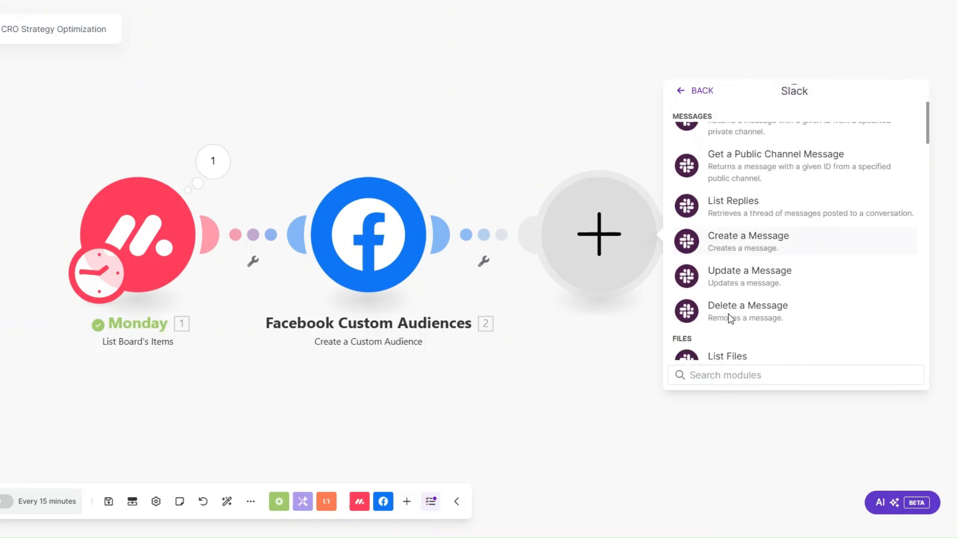
pyautogui.scroll(-1, 728, 305)
pyautogui.scroll(3, 729, 306)
pyautogui.scroll(-3, 729, 307)
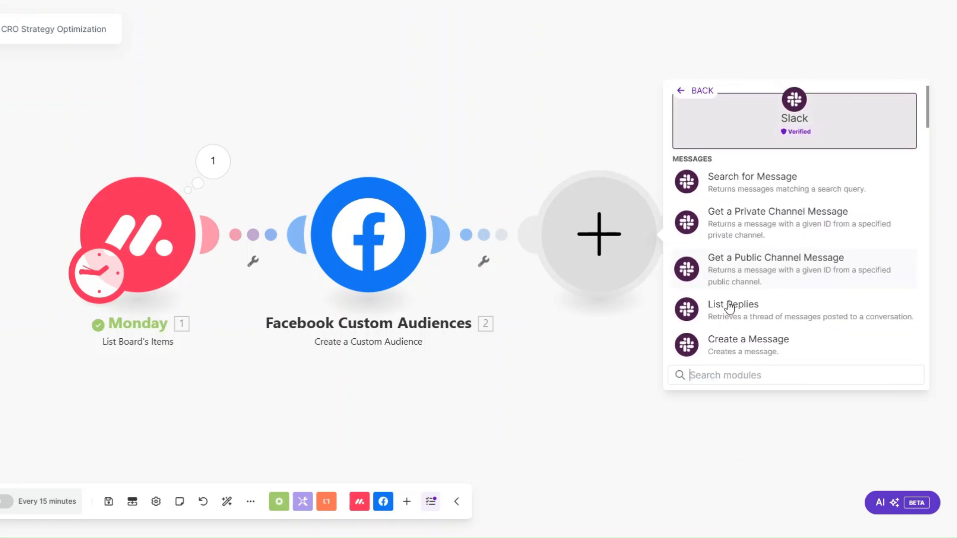
pyautogui.click(732, 189)
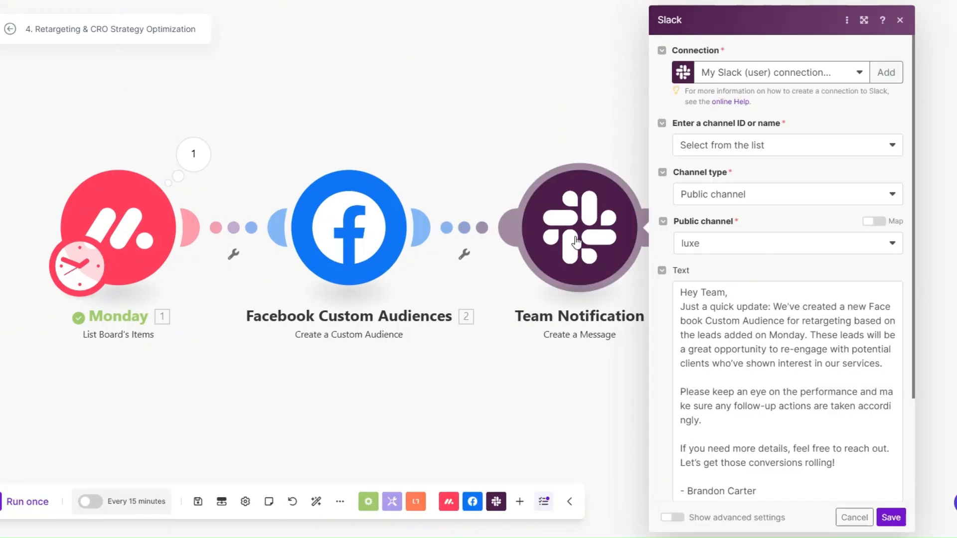
# Step: Write the new retargeting-audience announcement for the luxe channel and save the Slack step
pyautogui.click(754, 293)
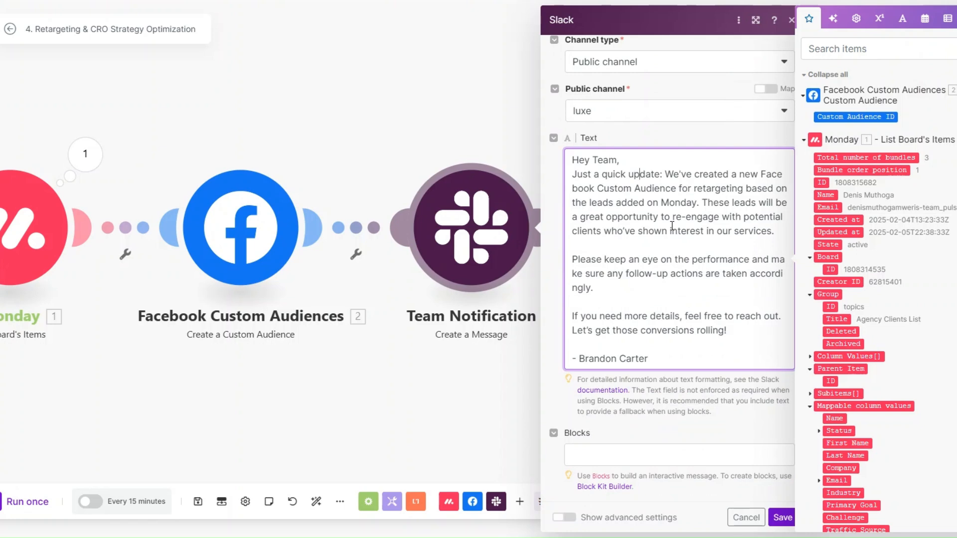
pyautogui.scroll(3, 711, 352)
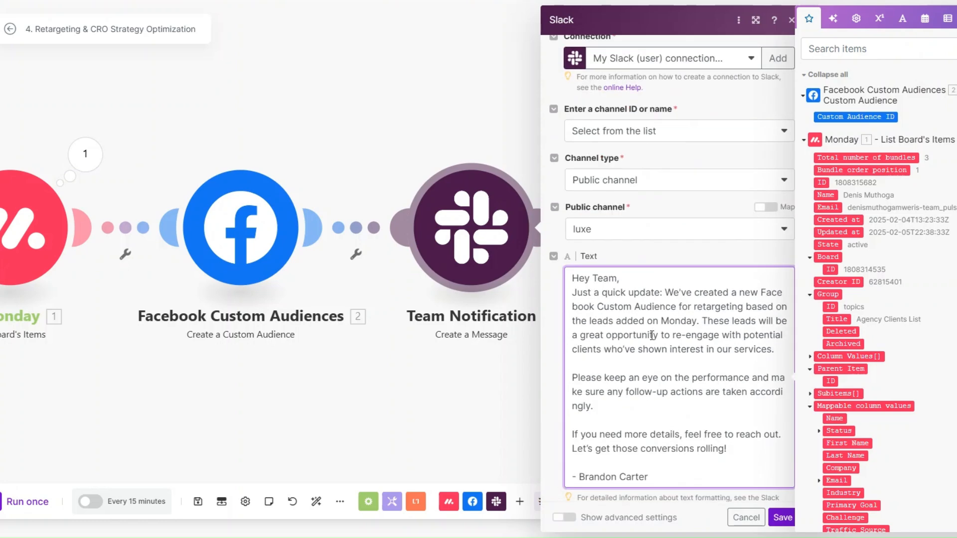
pyautogui.click(791, 524)
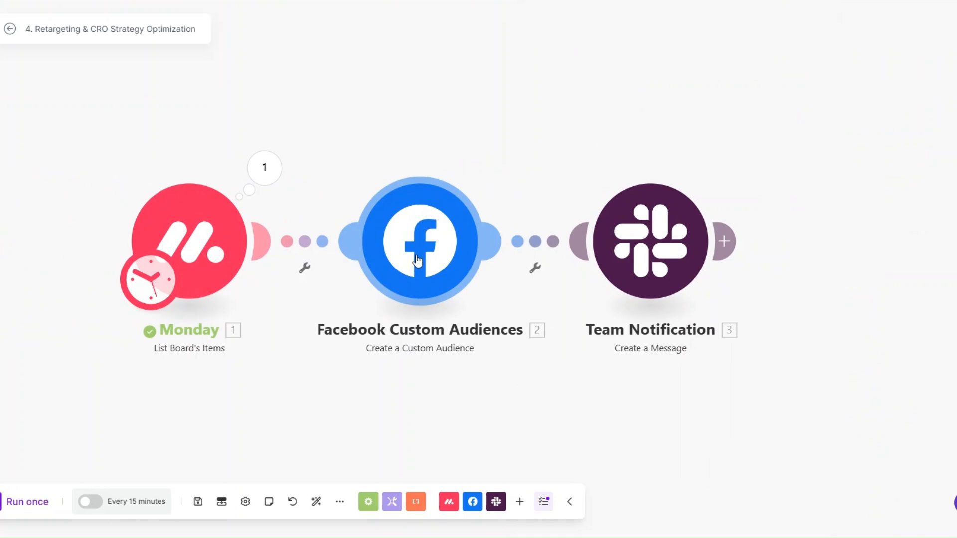
# Step: Pan the retargeting canvas, then go back to the CRO Agency scenarios list to start a new one
pyautogui.moveTo(372, 369)
pyautogui.mouseDown()
pyautogui.moveTo(401, 364)
pyautogui.moveTo(385, 366)
pyautogui.mouseUp()
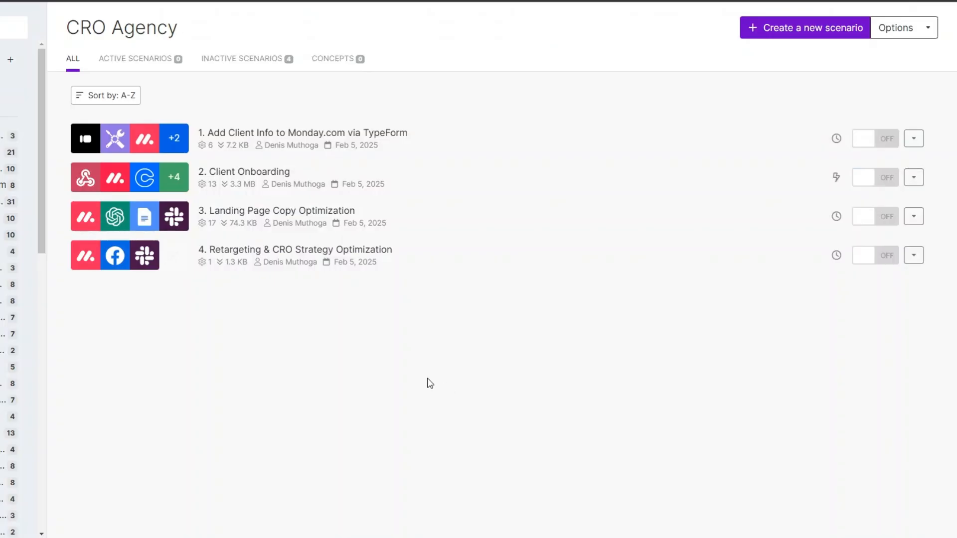
pyautogui.click(780, 29)
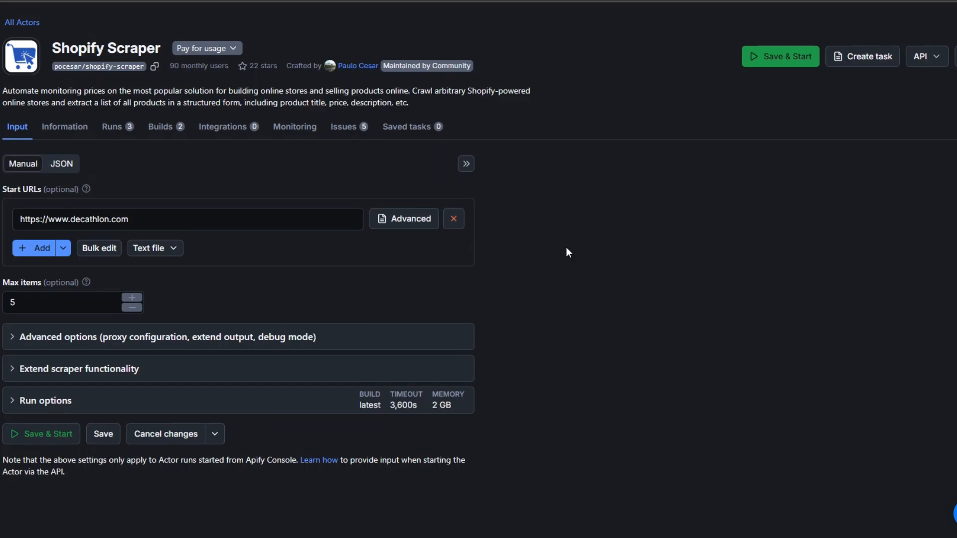
pyautogui.moveTo(53, 48); pyautogui.dragTo(160, 46)
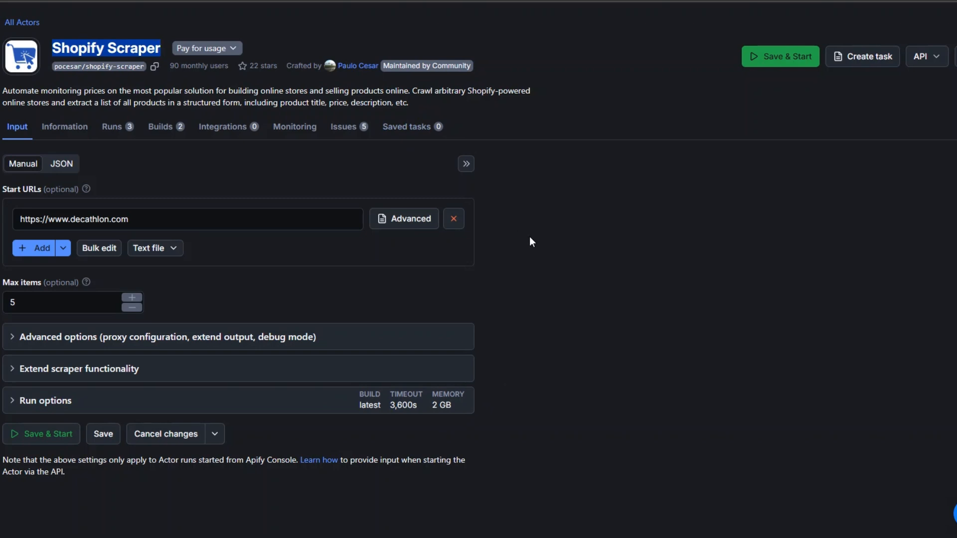
pyautogui.click(132, 219)
pyautogui.moveTo(132, 220); pyautogui.dragTo(12, 222)
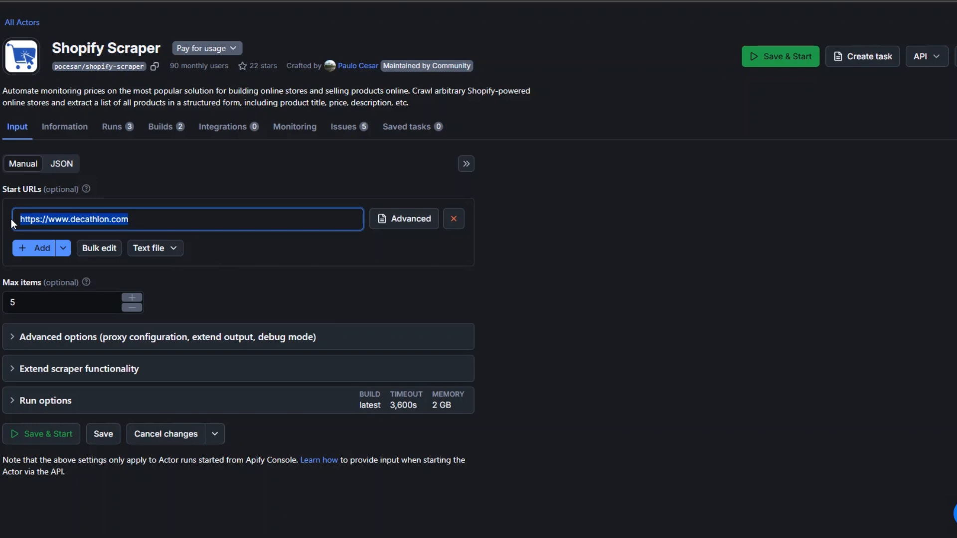
pyautogui.click(128, 219)
pyautogui.moveTo(128, 219); pyautogui.dragTo(15, 224)
pyautogui.moveTo(18, 304); pyautogui.dragTo(6, 300)
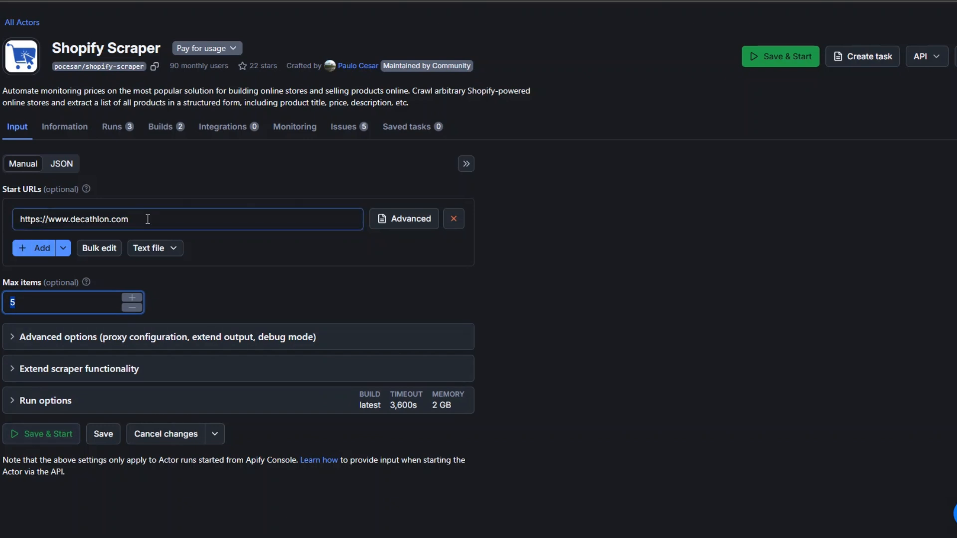
pyautogui.moveTo(128, 219); pyautogui.dragTo(15, 221)
pyautogui.click(103, 433)
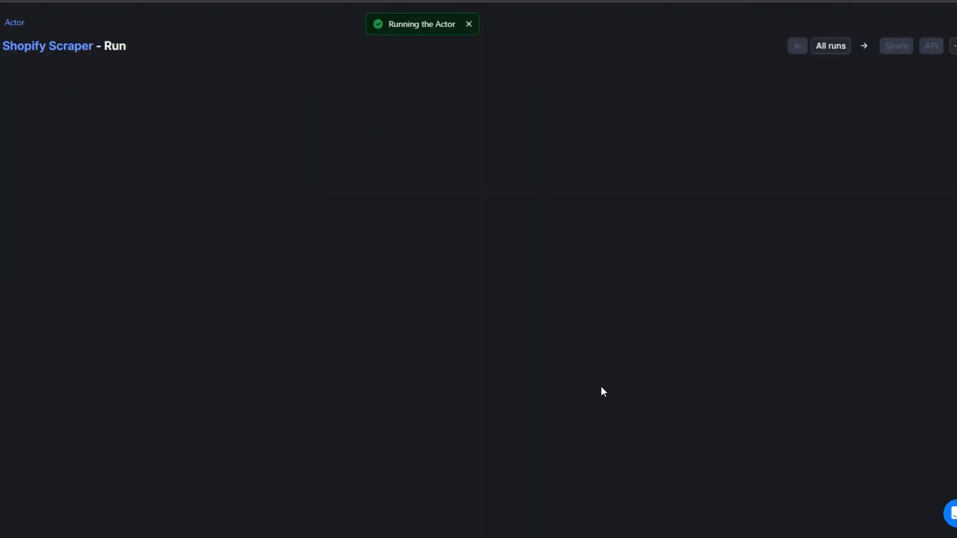
# Step: Open the run's Output and scroll through the 17 scraped decathlon.com product rows
pyautogui.scroll(-1, 602, 387)
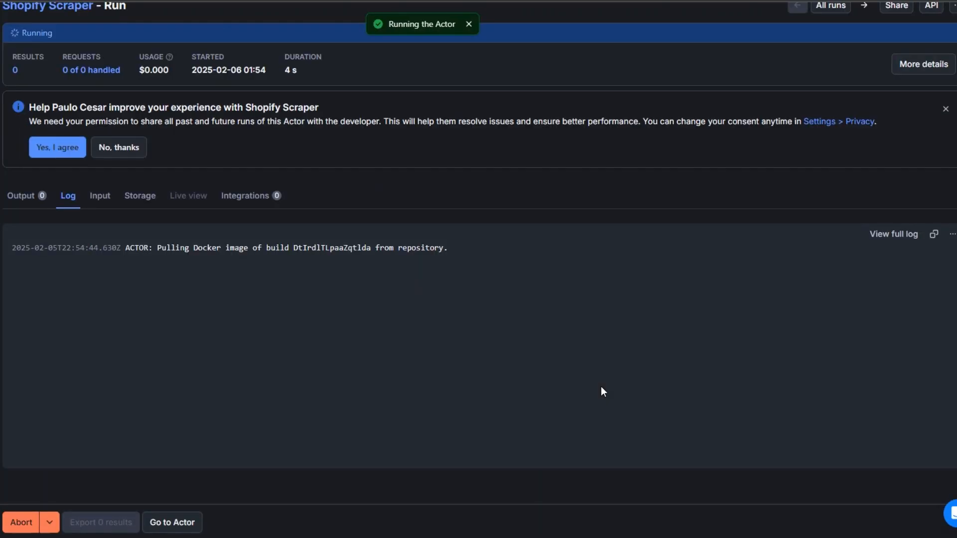
pyautogui.click(23, 197)
pyautogui.scroll(1, 274, 258)
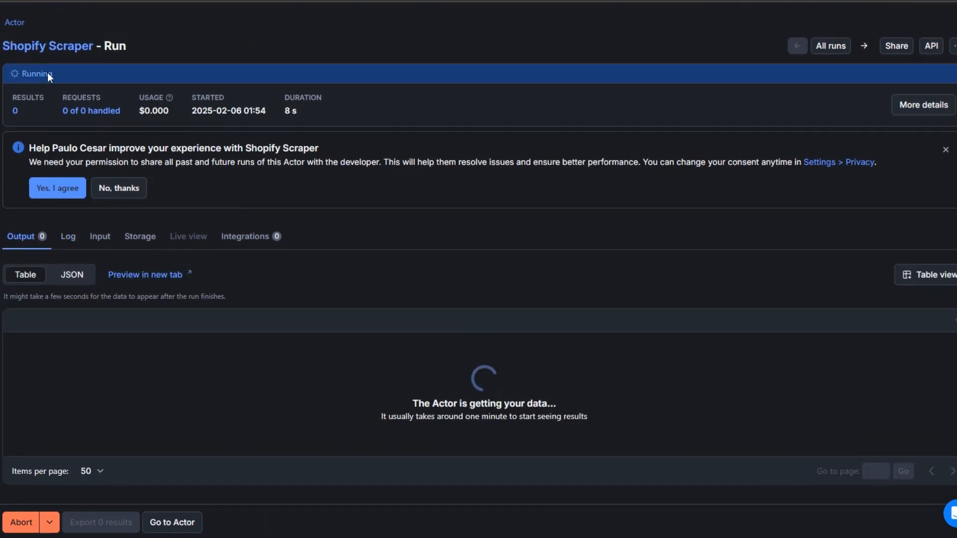
pyautogui.tripleClick(393, 414)
pyautogui.click(354, 399)
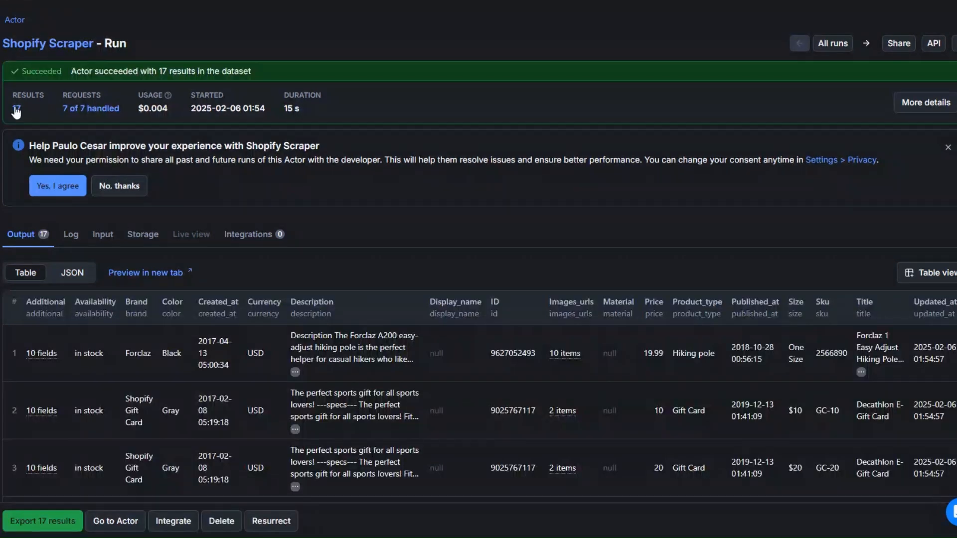
pyautogui.scroll(-15, 423, 256)
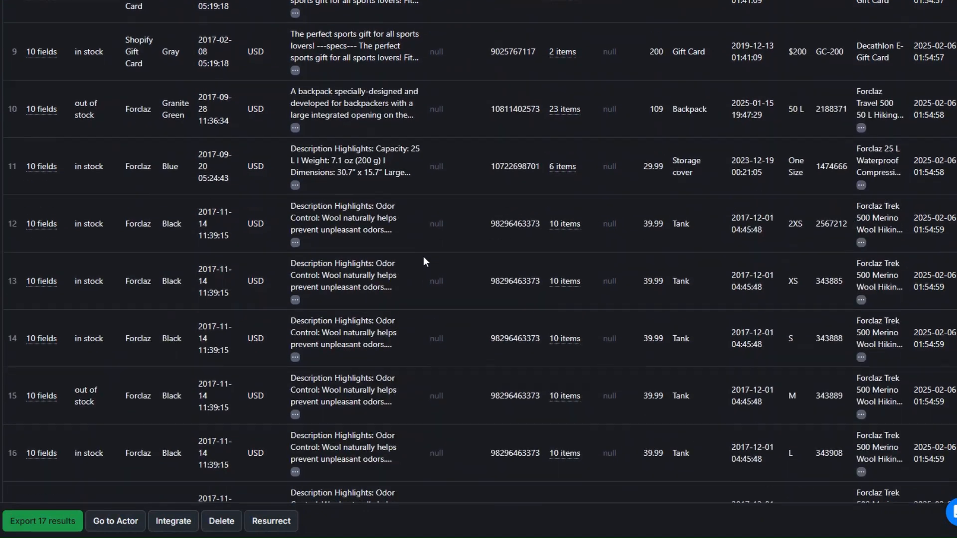
pyautogui.scroll(-3, 423, 256)
pyautogui.scroll(12, 423, 256)
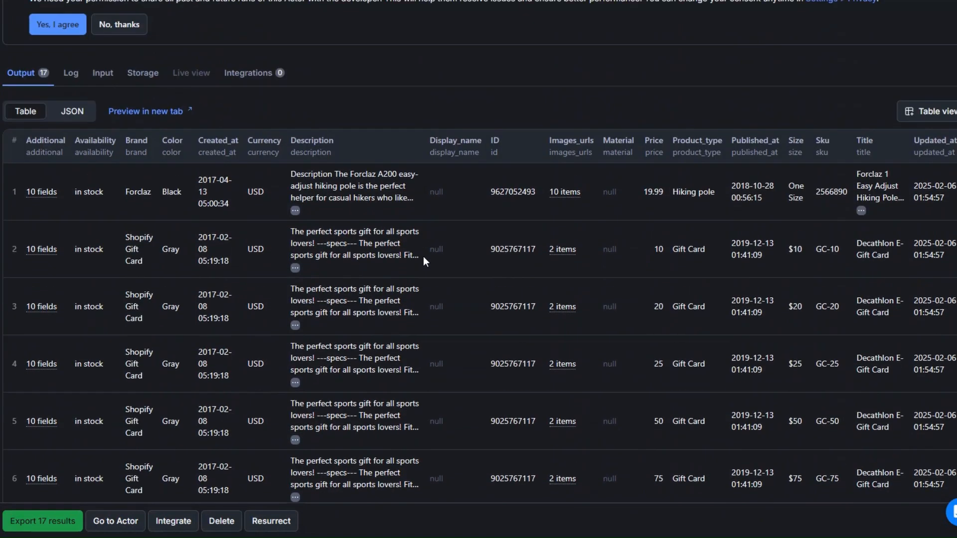
pyautogui.scroll(2, 423, 256)
pyautogui.scroll(-2, 423, 256)
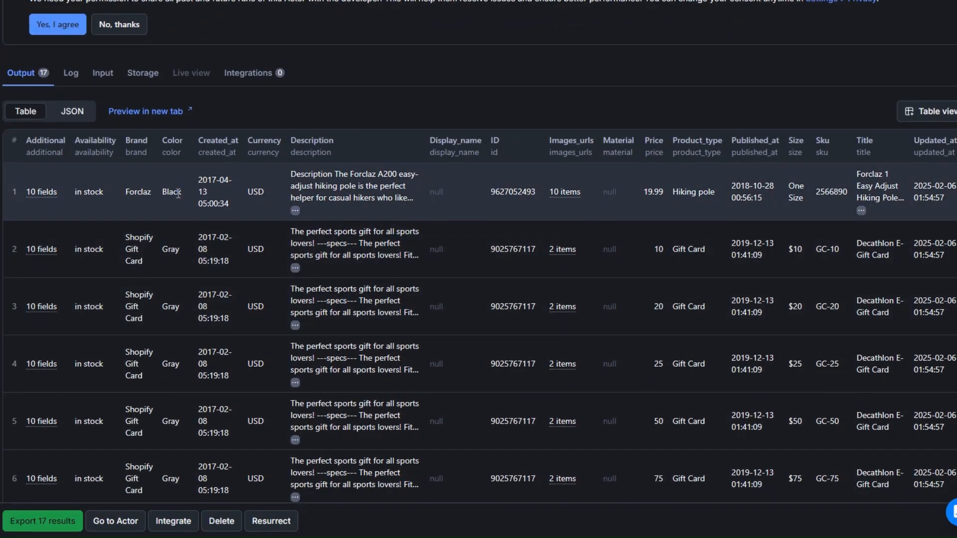
pyautogui.scroll(-2, 154, 227)
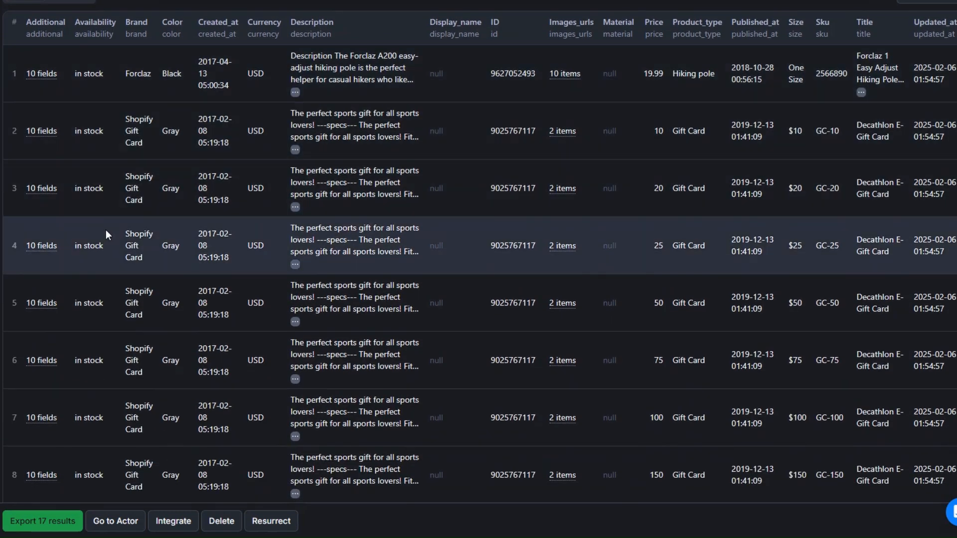
pyautogui.scroll(-3, 106, 232)
pyautogui.scroll(-2, 105, 235)
pyautogui.scroll(-5, 94, 299)
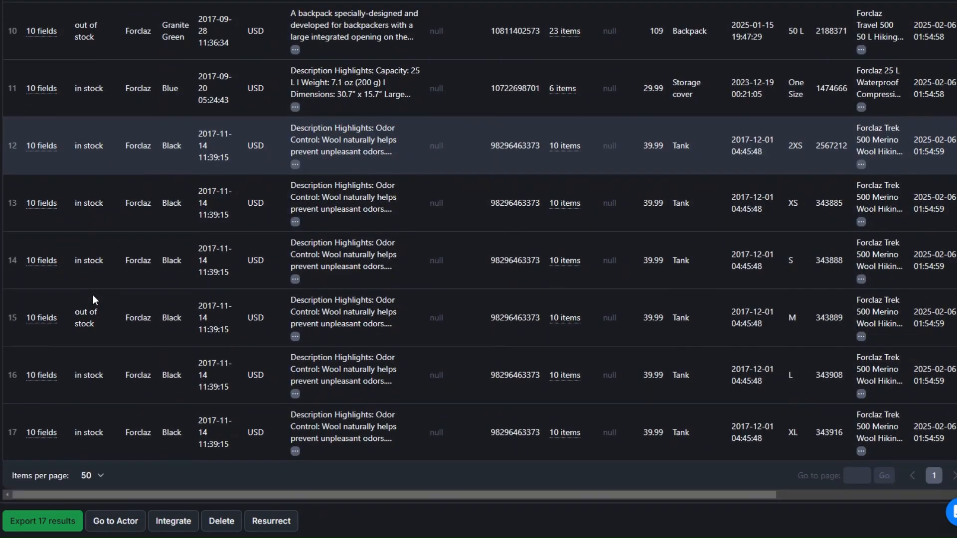
pyautogui.scroll(2, 93, 295)
pyautogui.scroll(10, 94, 294)
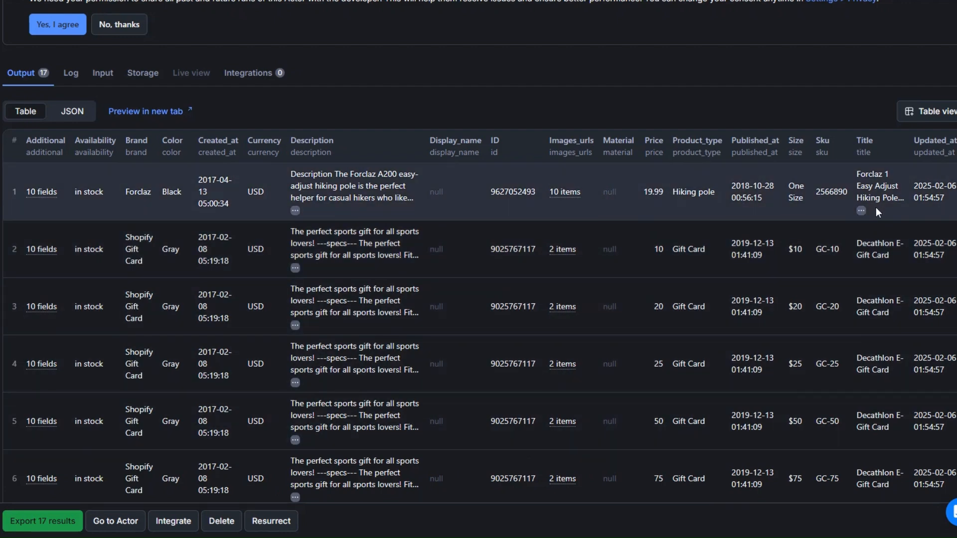
pyautogui.scroll(1, 748, 389)
pyautogui.hscroll(5, 858, 355)
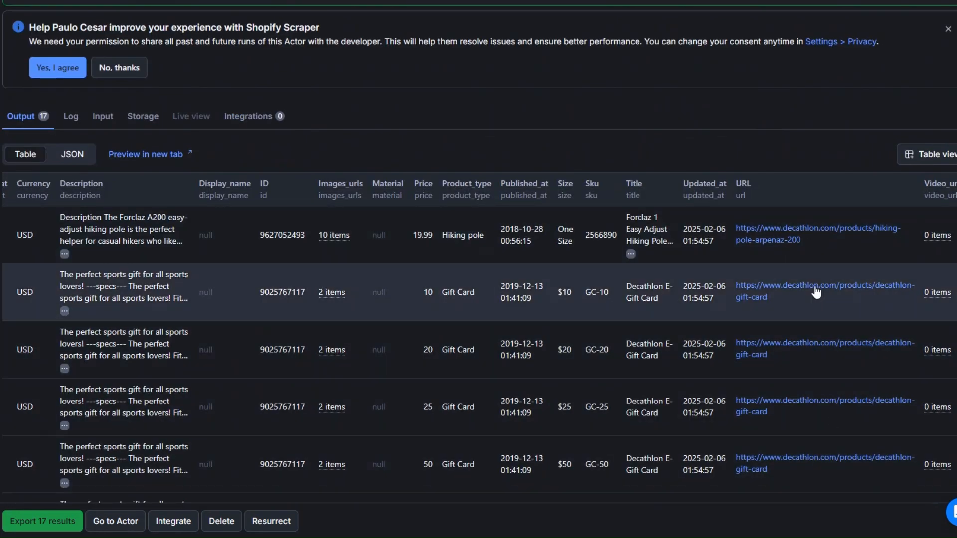
pyautogui.hscroll(-5, 816, 293)
pyautogui.scroll(2, 427, 260)
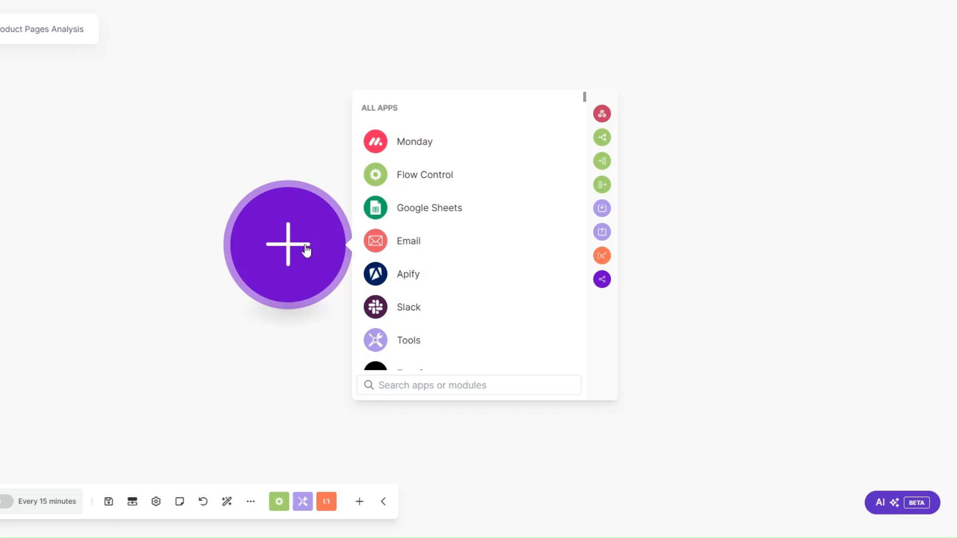
# Step: Add an Apify Run an Actor module, abandoning the new connection form without saving
pyautogui.click(401, 274)
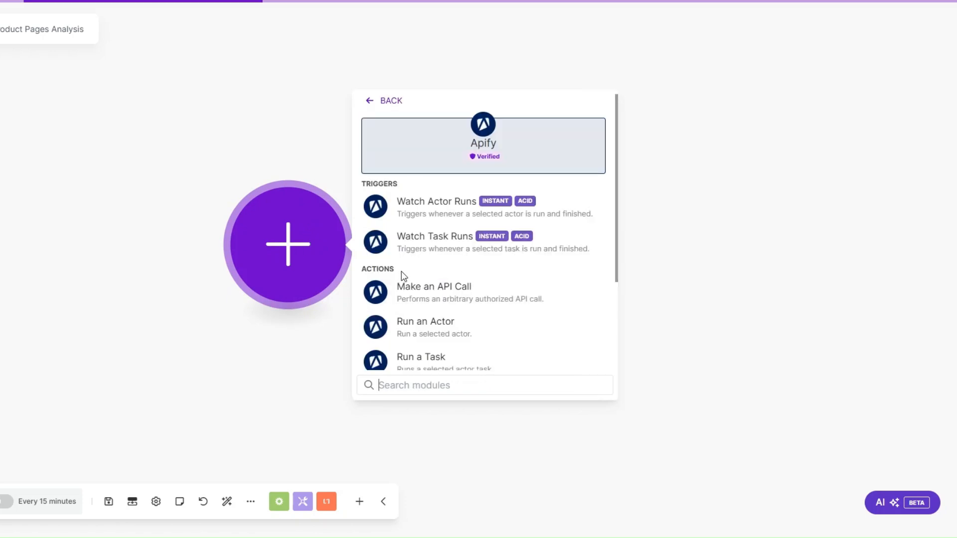
pyautogui.click(431, 357)
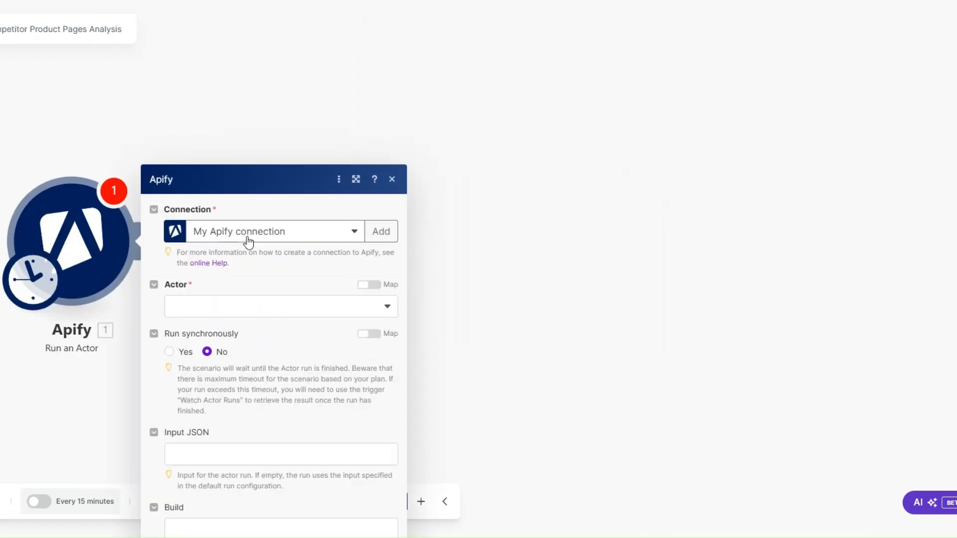
pyautogui.click(381, 73)
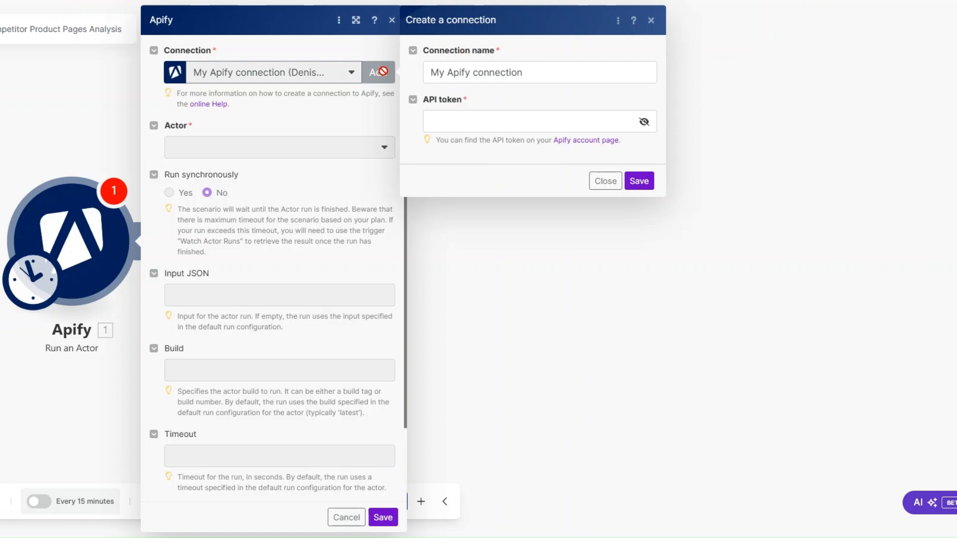
pyautogui.click(547, 75)
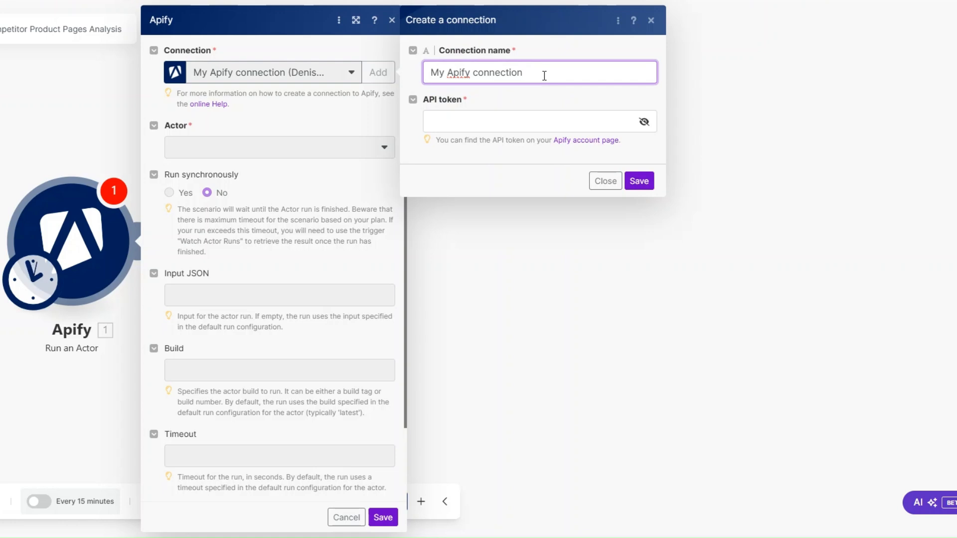
pyautogui.click(443, 122)
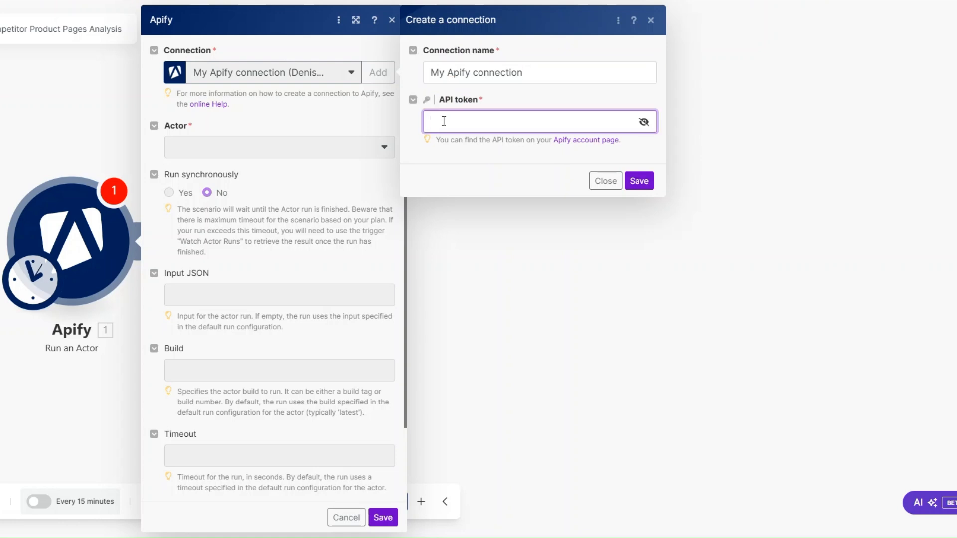
pyautogui.click(442, 154)
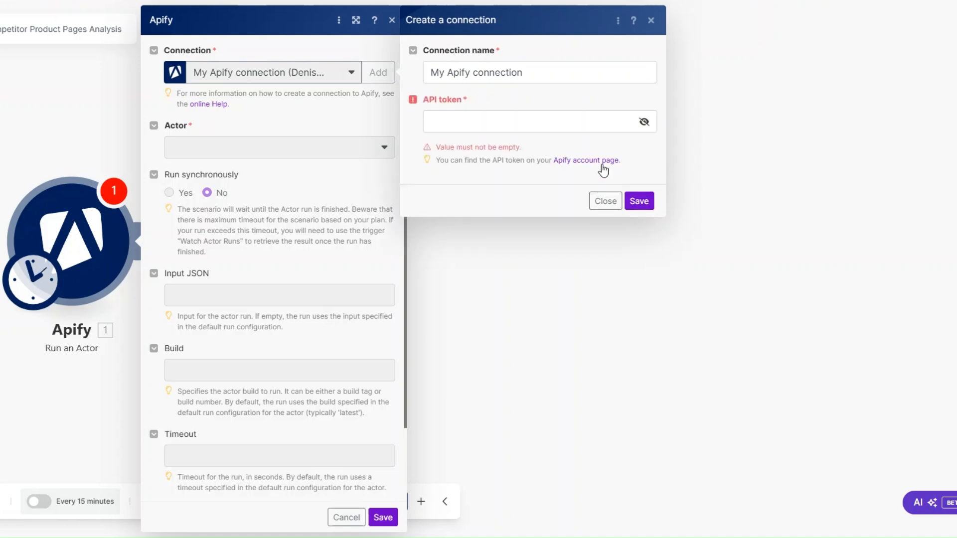
pyautogui.click(601, 203)
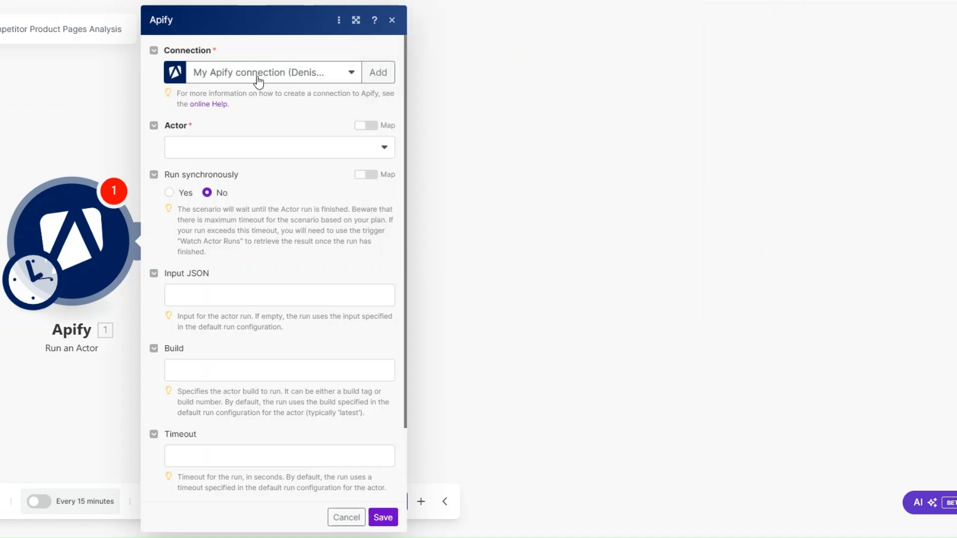
# Step: Choose the Shopify Scraper actor with Run synchronously set to Yes, then start the input JSON
pyautogui.click(252, 156)
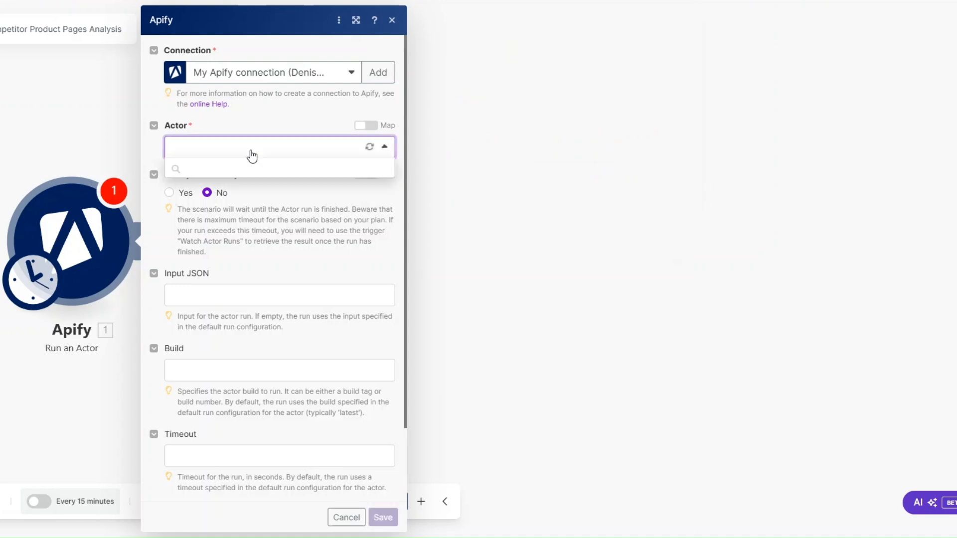
pyautogui.write('sho')
pyautogui.click(243, 192)
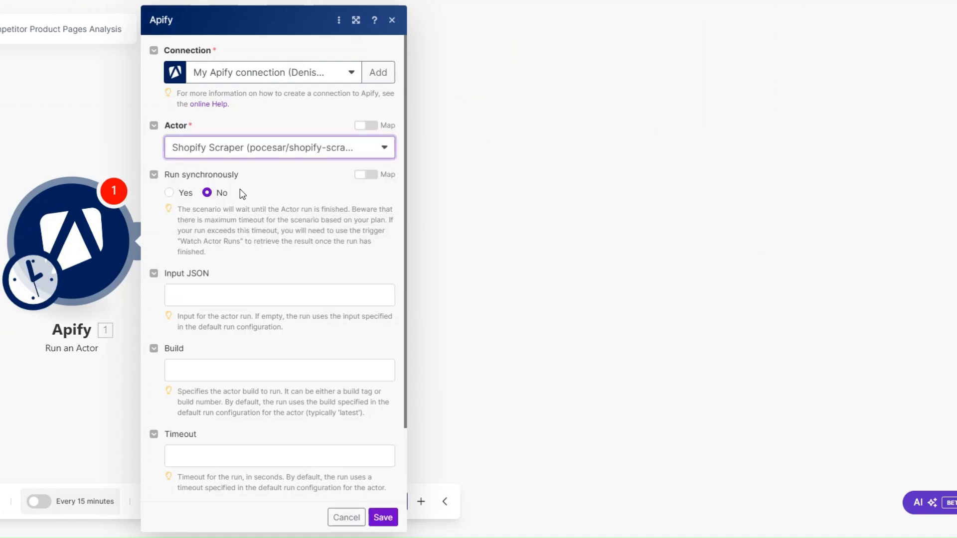
pyautogui.click(170, 193)
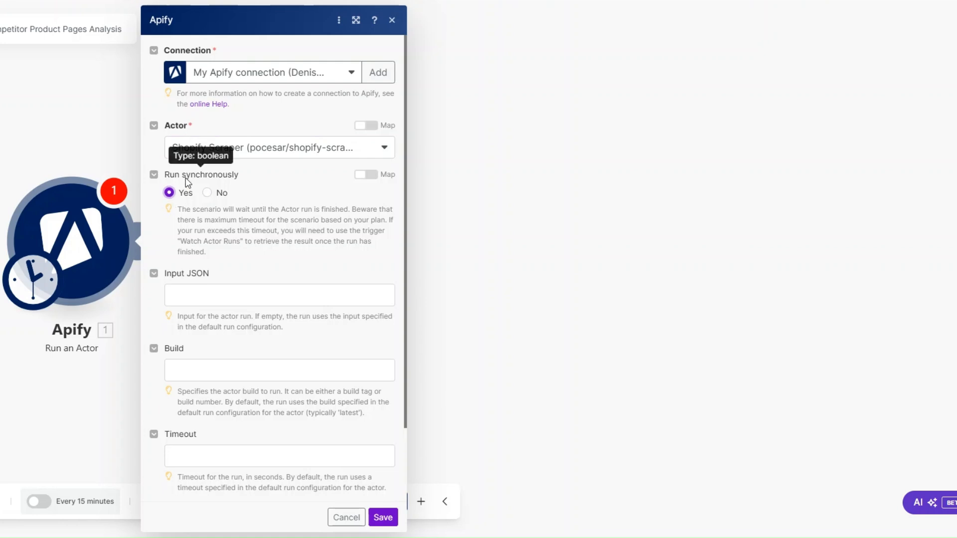
pyautogui.click(196, 293)
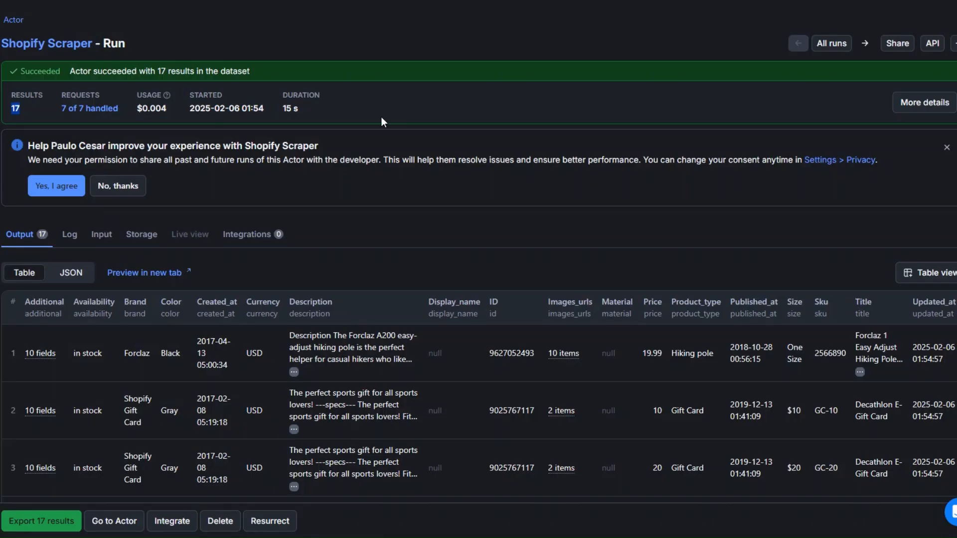
# Step: Select and copy the entire JSON view of the Shopify Scraper actor's input
pyautogui.click(18, 19)
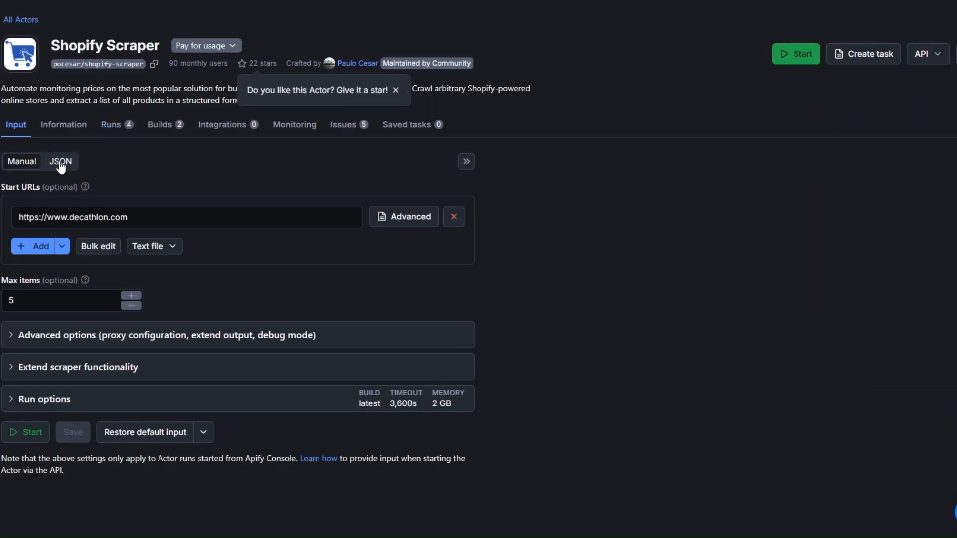
pyautogui.click(60, 163)
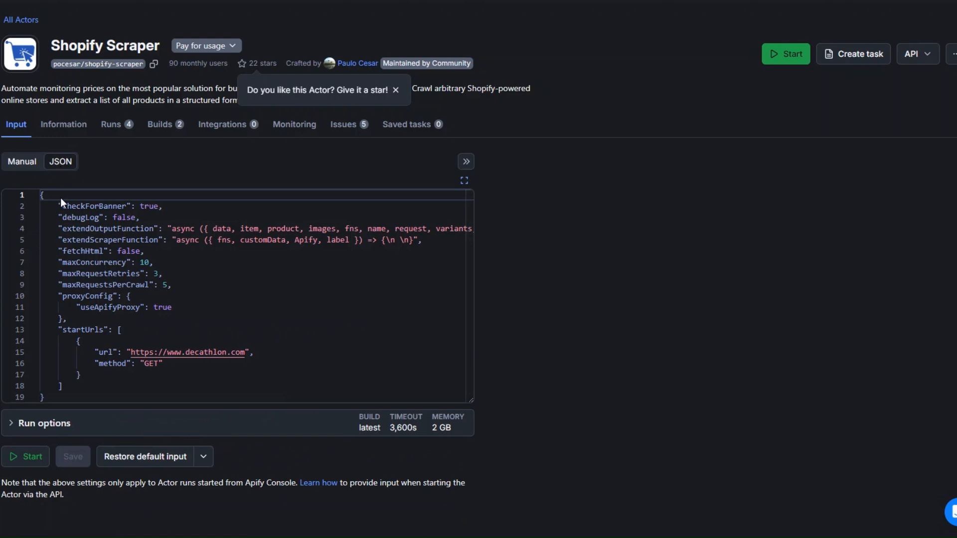
pyautogui.moveTo(41, 195); pyautogui.dragTo(81, 385)
pyautogui.rightClick(72, 354)
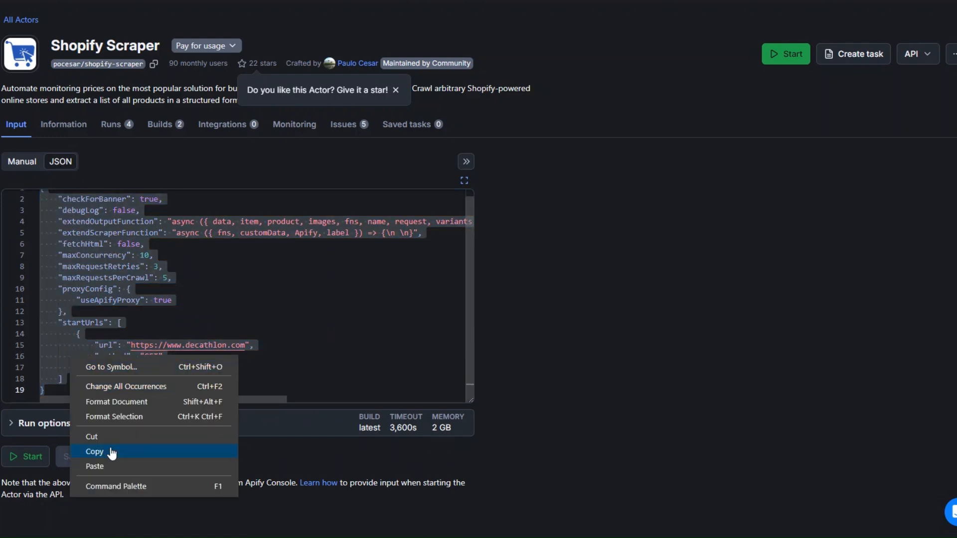
pyautogui.click(110, 451)
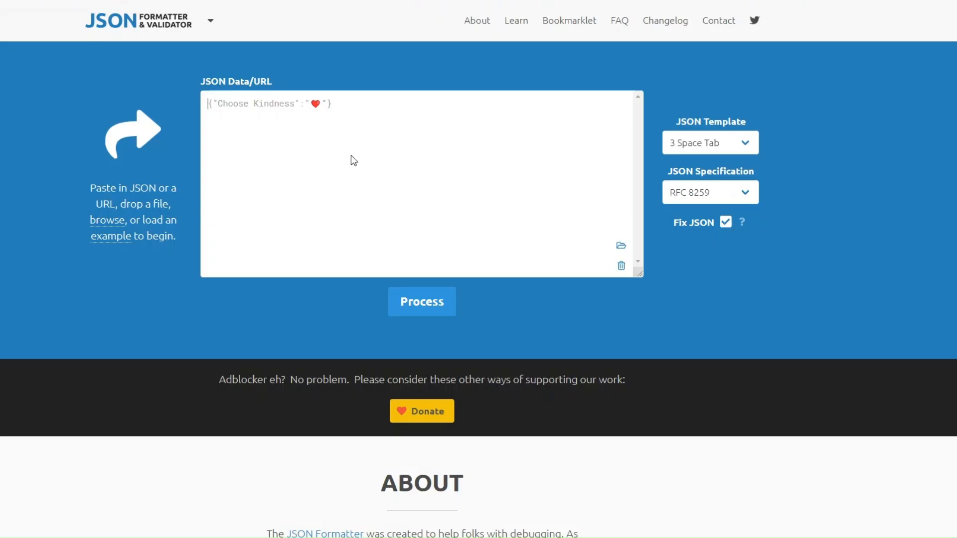
# Step: Validate the pasted scraper input as RFC 8259 JSON and copy the formatted result
pyautogui.hotkey('ctrl', 'v')
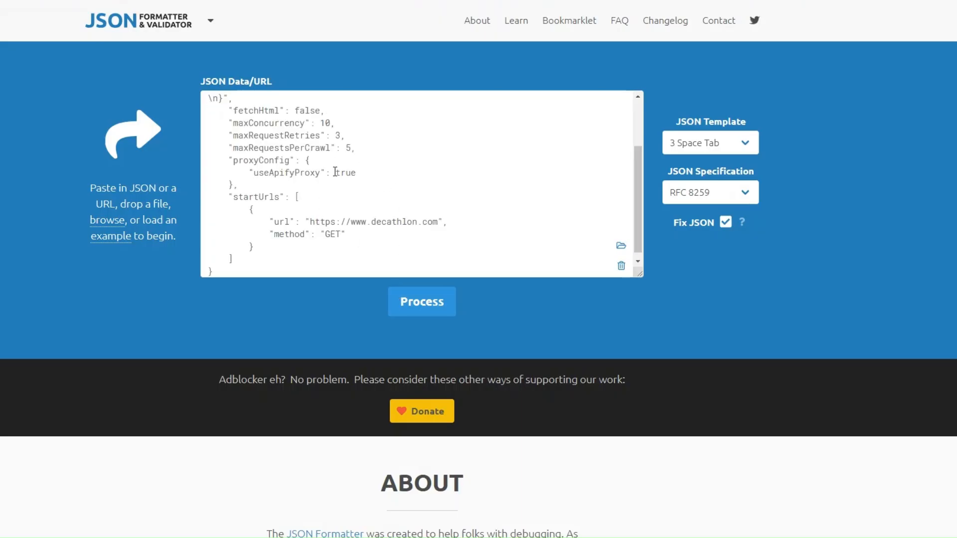
pyautogui.click(399, 303)
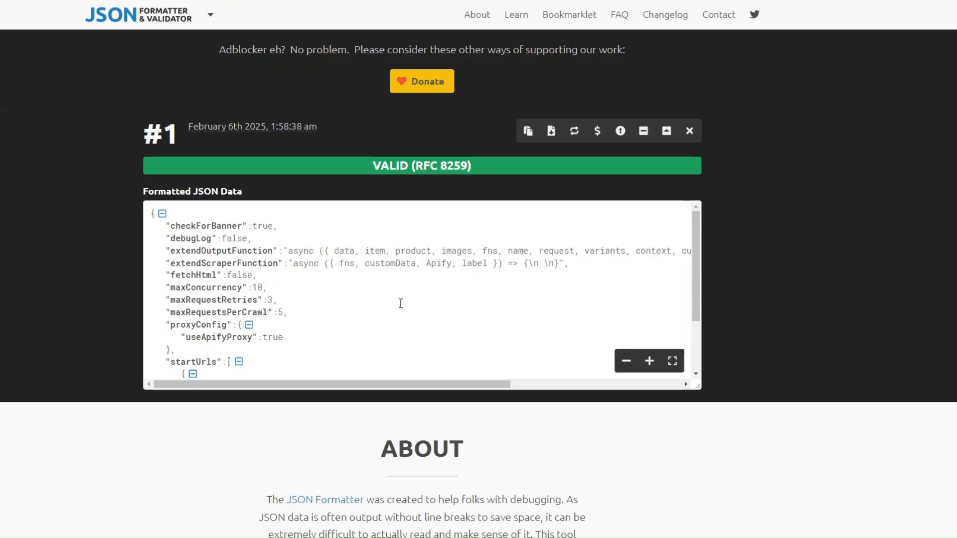
pyautogui.click(528, 130)
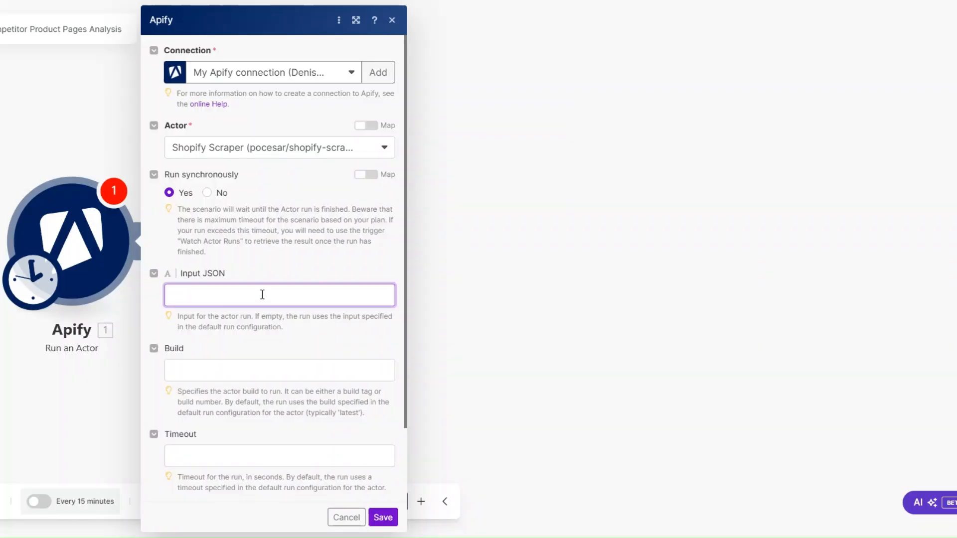
# Step: Paste the validated scraper JSON into the Apify module's Input JSON and save it
pyautogui.hotkey('ctrl', 'v')
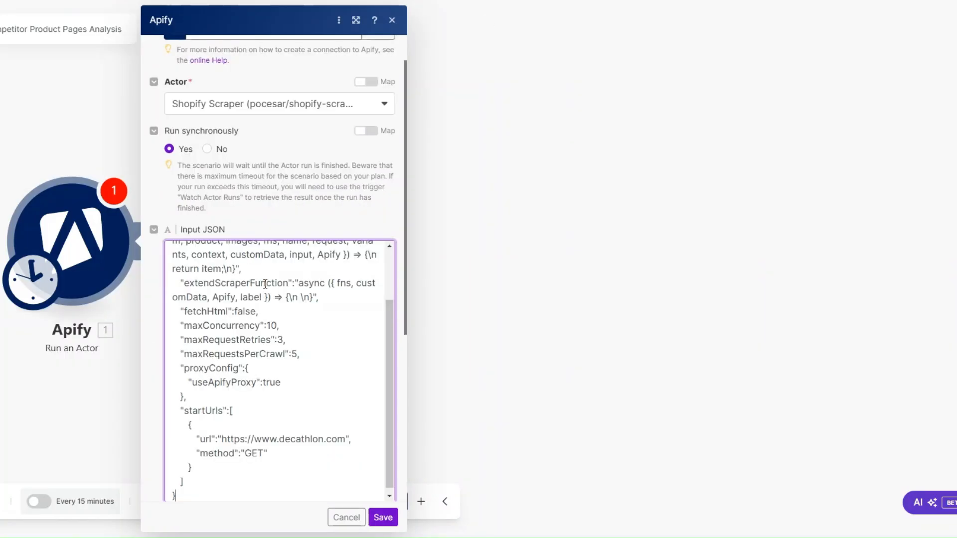
pyautogui.scroll(-5, 316, 374)
pyautogui.click(394, 518)
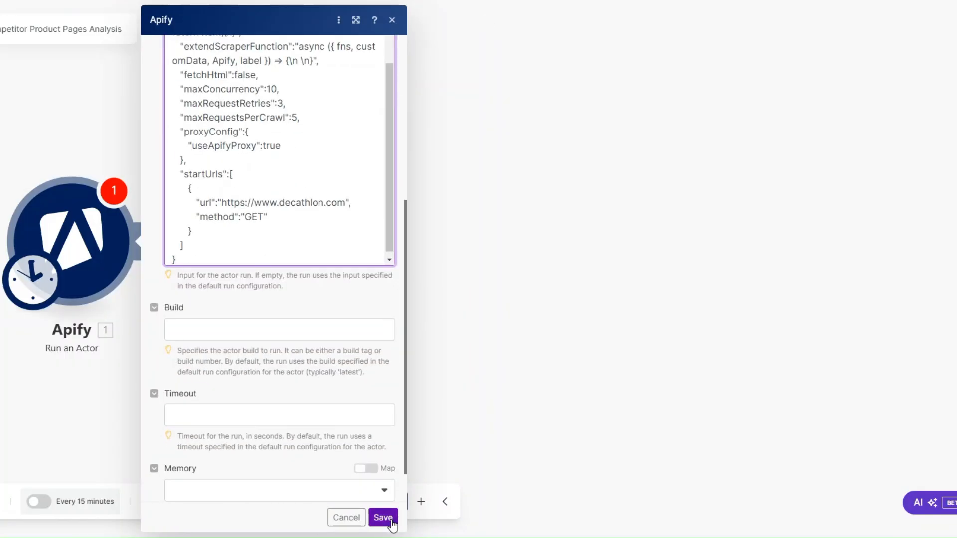
# Step: Rename the Apify module to 'Shopify Scraper' and start adding a module after it
pyautogui.rightClick(244, 255)
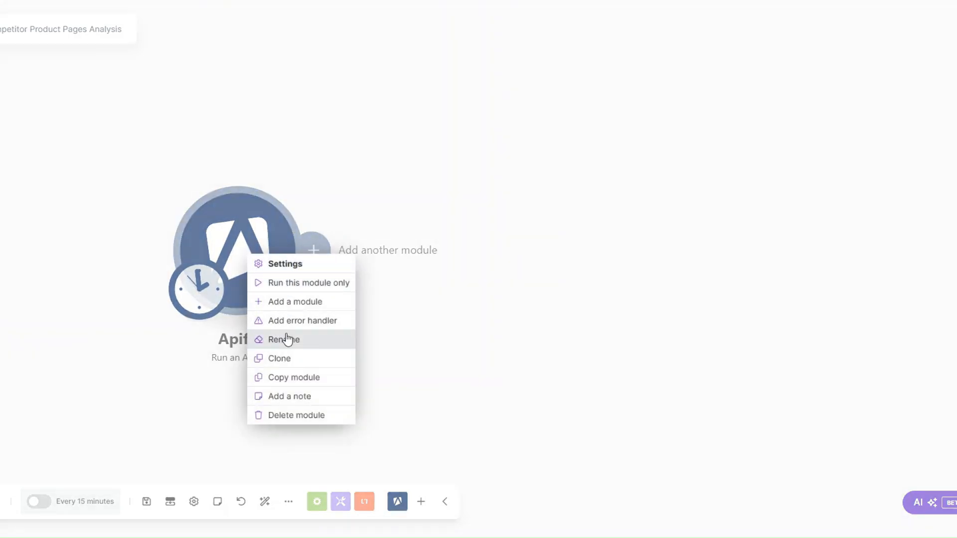
pyautogui.click(288, 339)
pyautogui.write('Shopify')
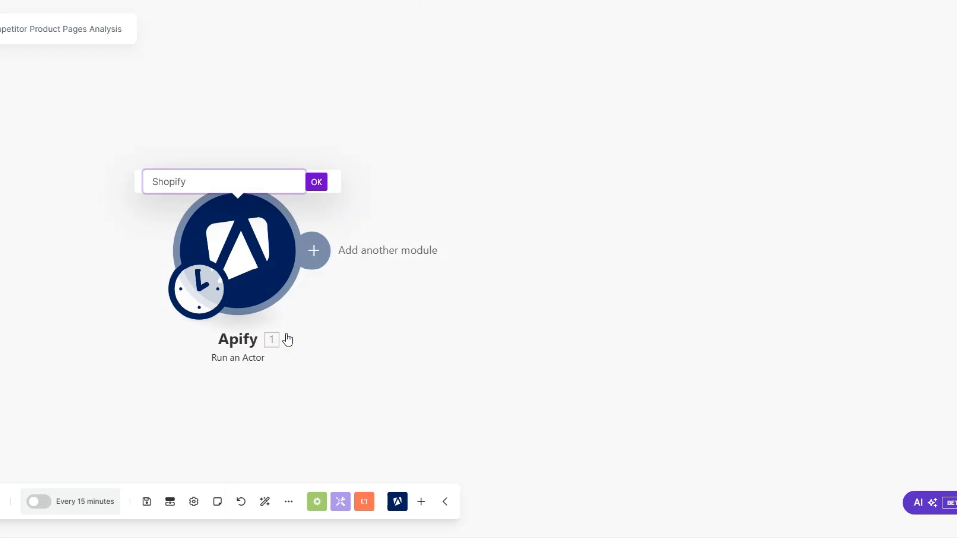
pyautogui.write(' Scraper')
pyautogui.click(317, 183)
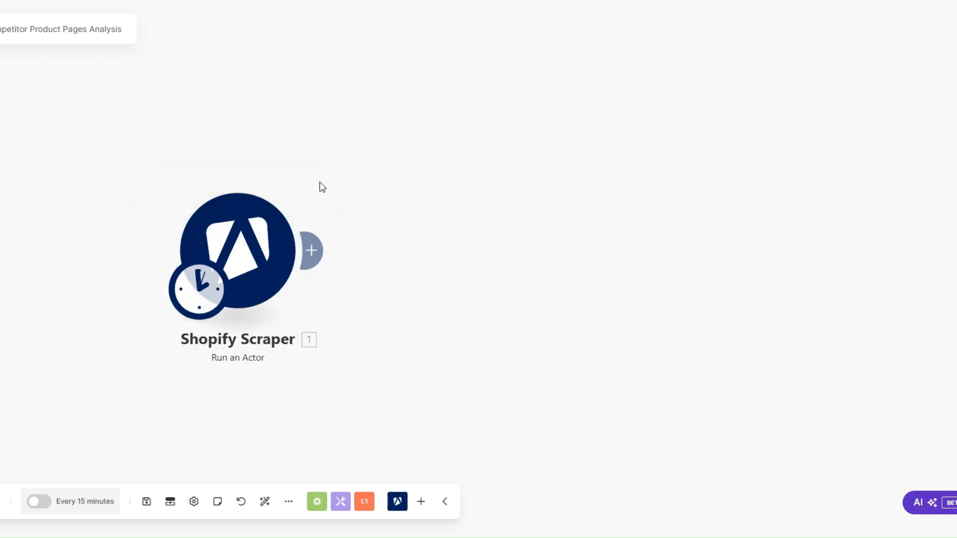
pyautogui.click(325, 250)
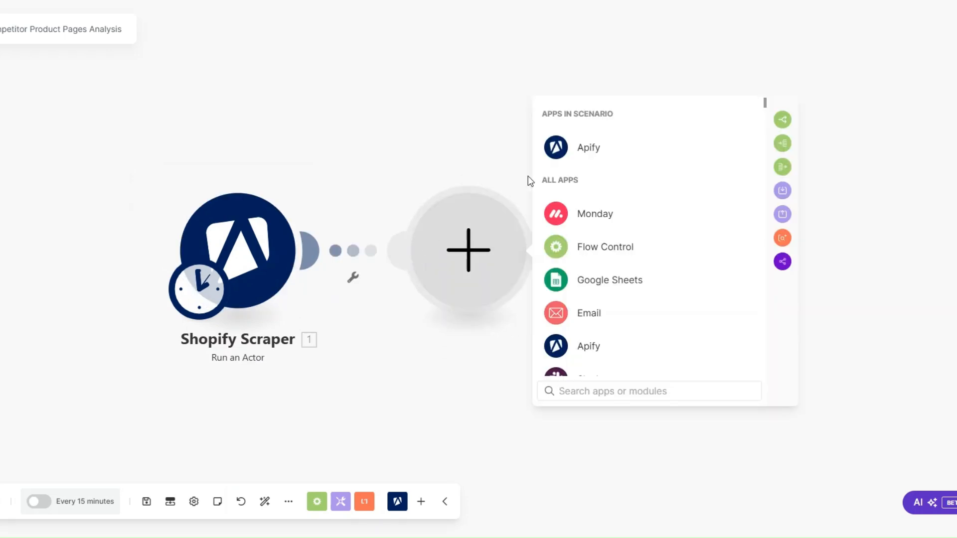
# Step: Add an Apify Get Dataset Items module with Dataset ID defaultDatasetId and Limit 3
pyautogui.click(577, 144)
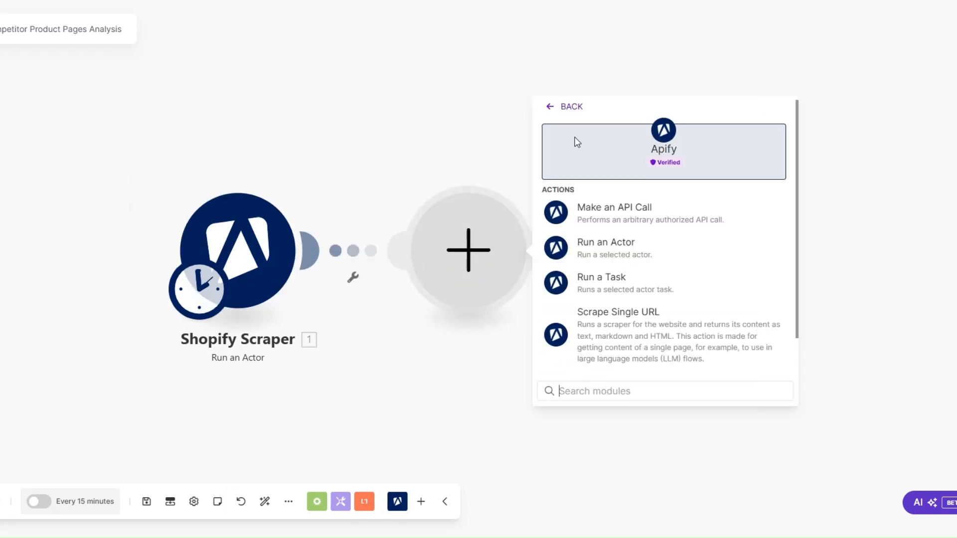
pyautogui.scroll(-2, 626, 342)
pyautogui.click(620, 353)
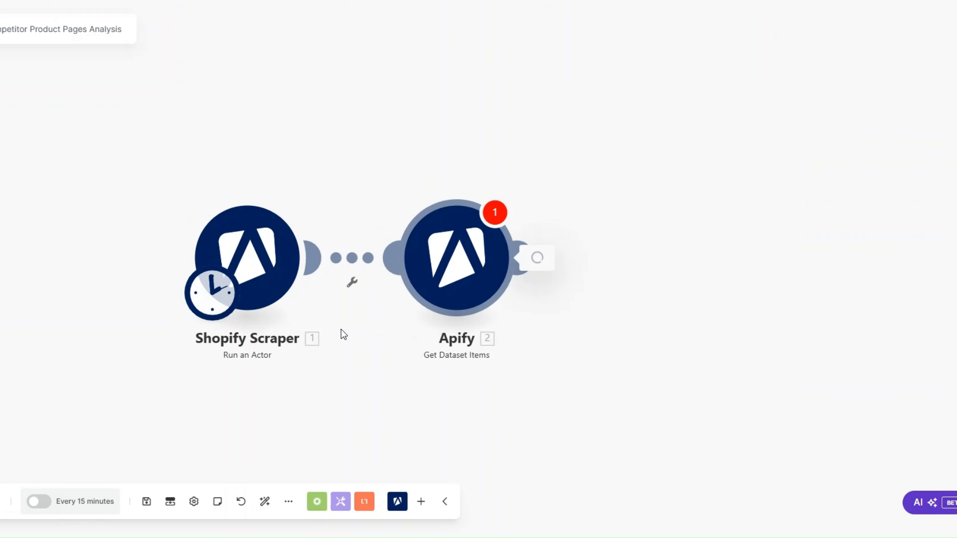
pyautogui.click(438, 150)
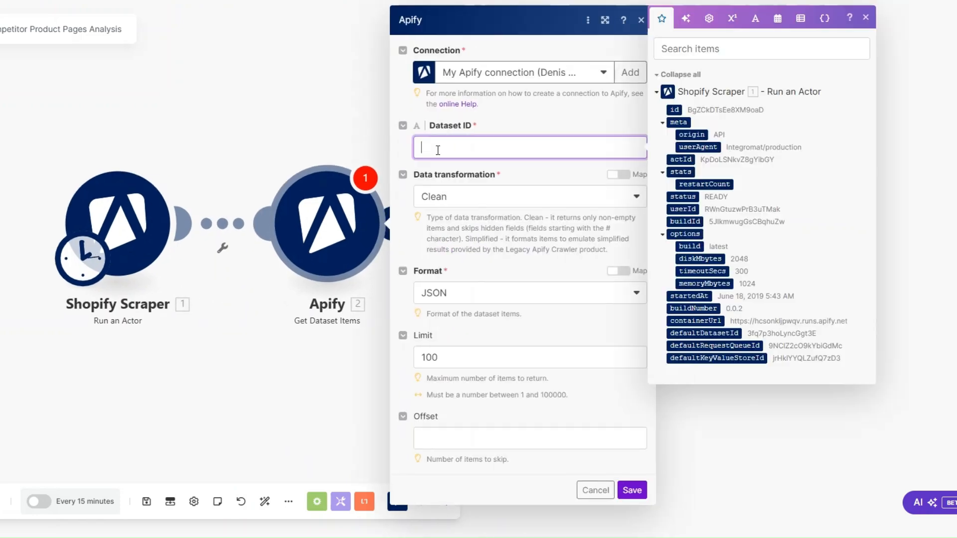
pyautogui.click(704, 333)
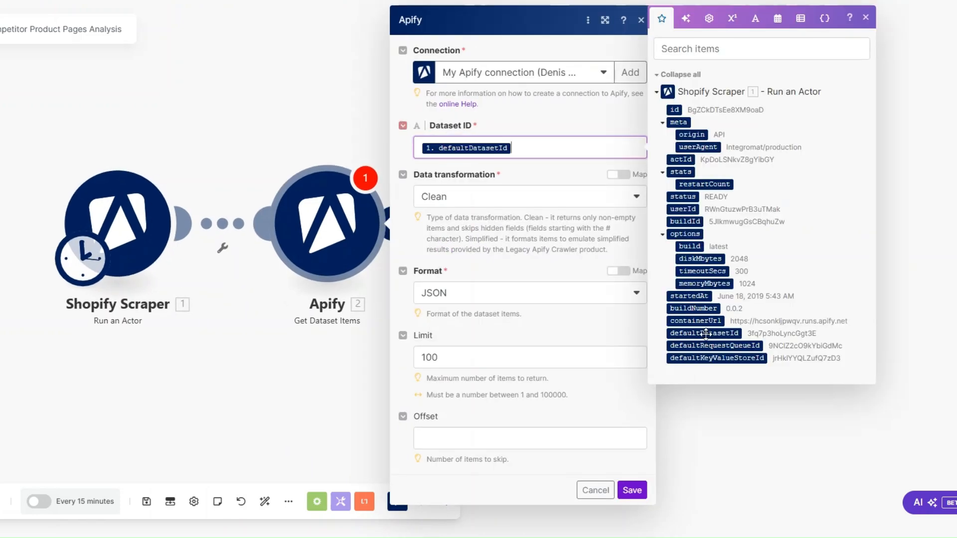
pyautogui.click(438, 358)
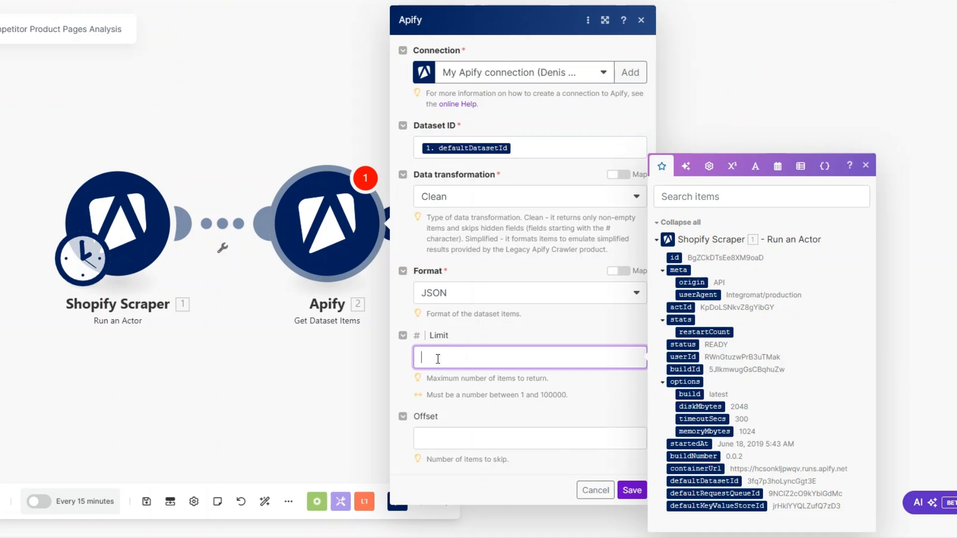
pyautogui.write('3')
pyautogui.click(631, 490)
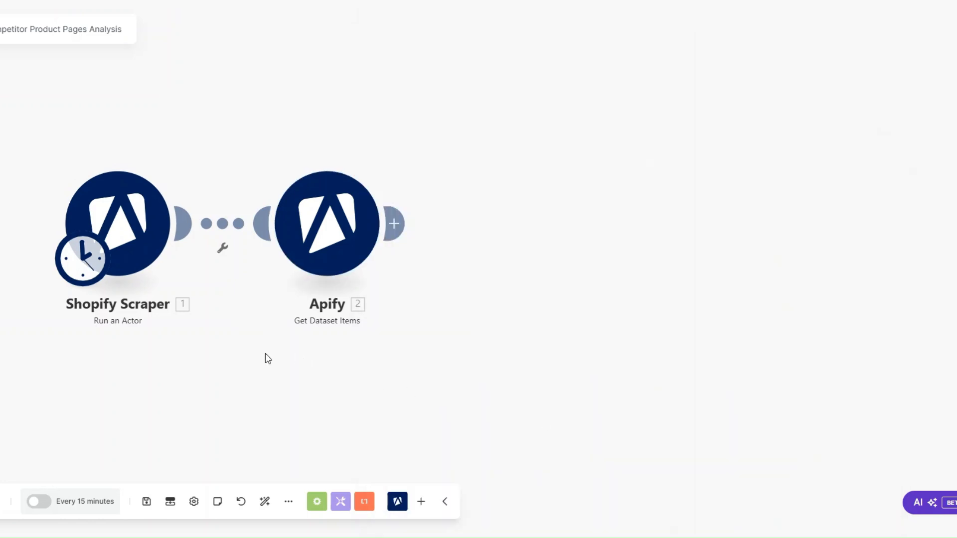
# Step: Rename the second module to 'Scraped Product Pages' and run the scenario once
pyautogui.rightClick(348, 239)
pyautogui.click(391, 305)
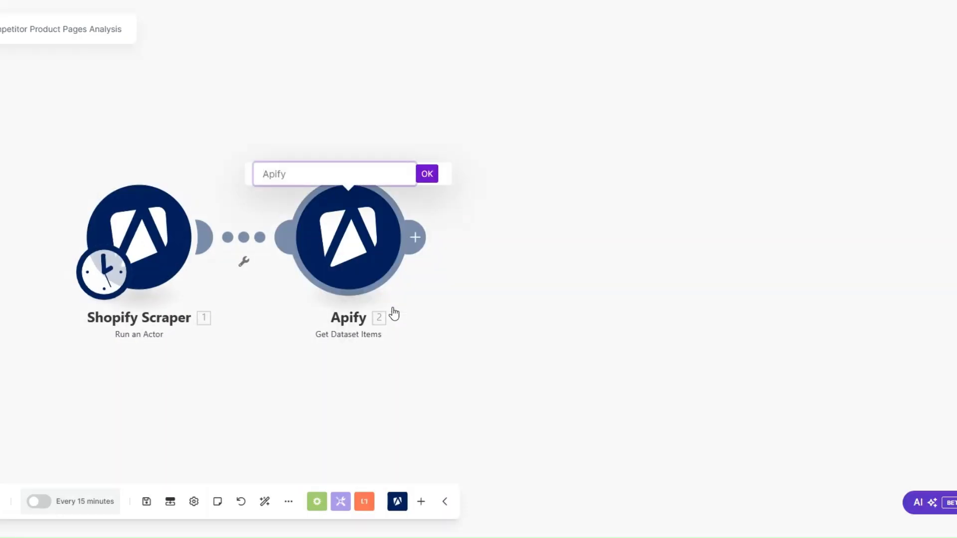
pyautogui.click(264, 172)
pyautogui.write('Scraped Product Pages')
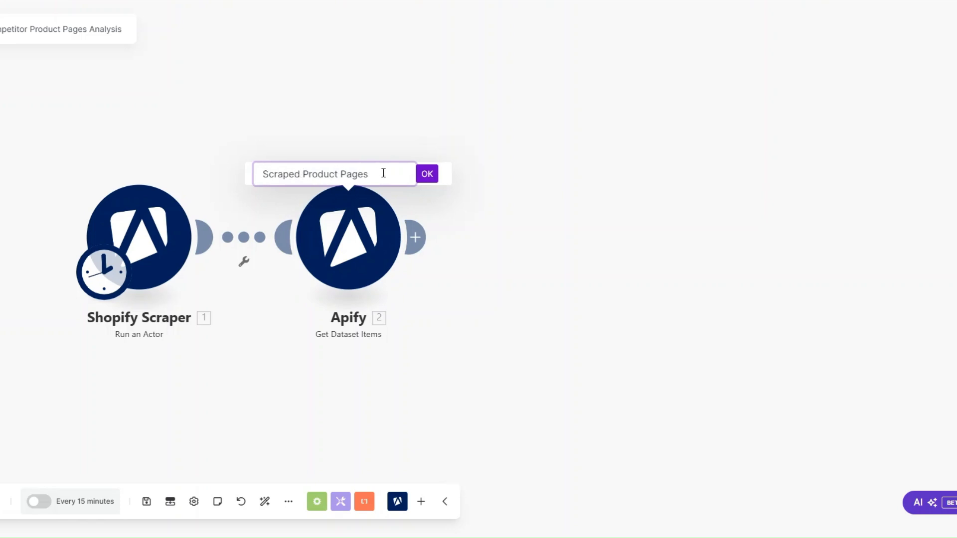
pyautogui.click(427, 174)
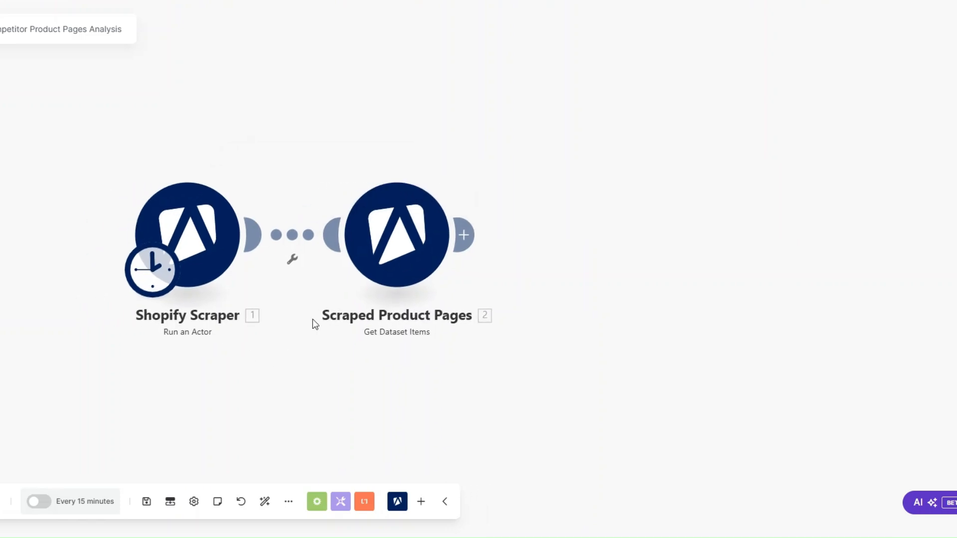
pyautogui.click(1, 502)
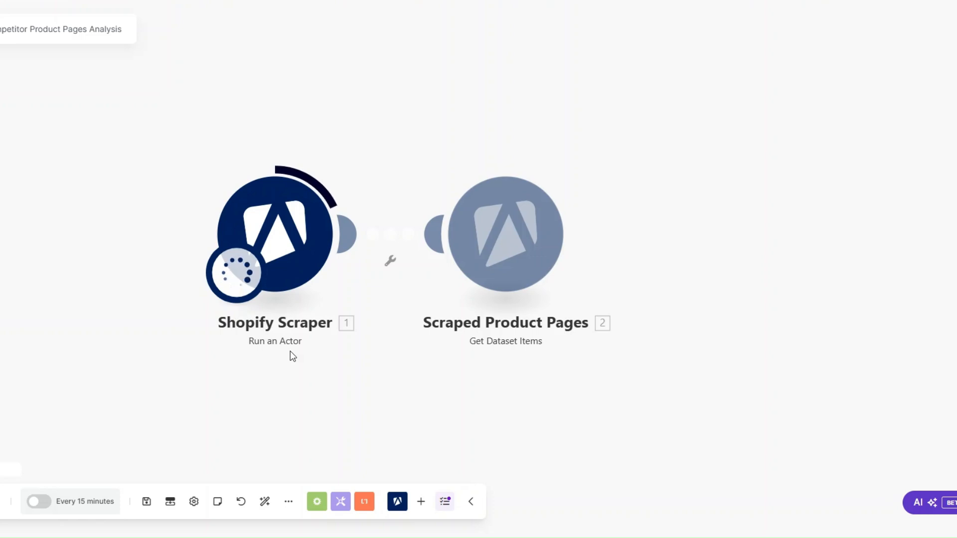
# Step: Check that the Shopify Scraper run output shows SUCCEEDED status
pyautogui.click(350, 161)
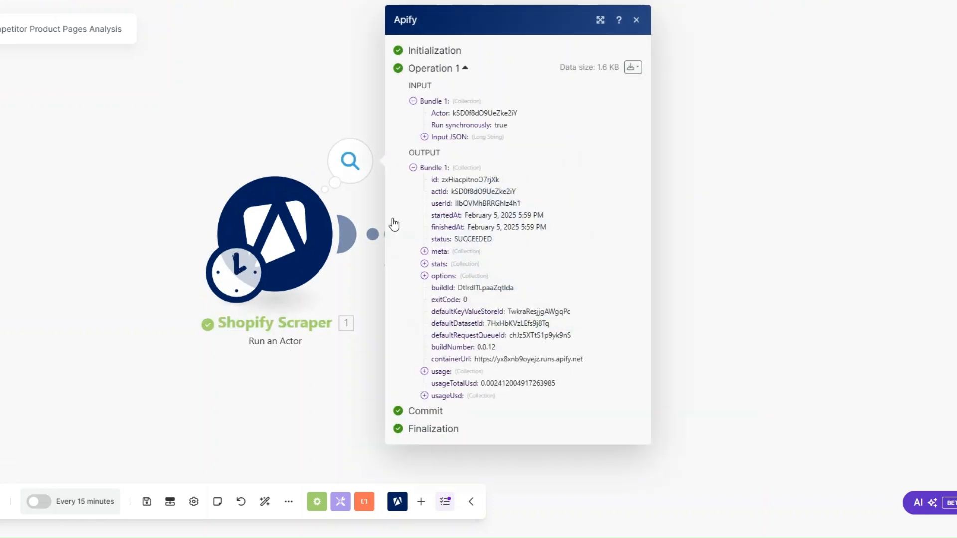
pyautogui.doubleClick(461, 239)
pyautogui.click(344, 382)
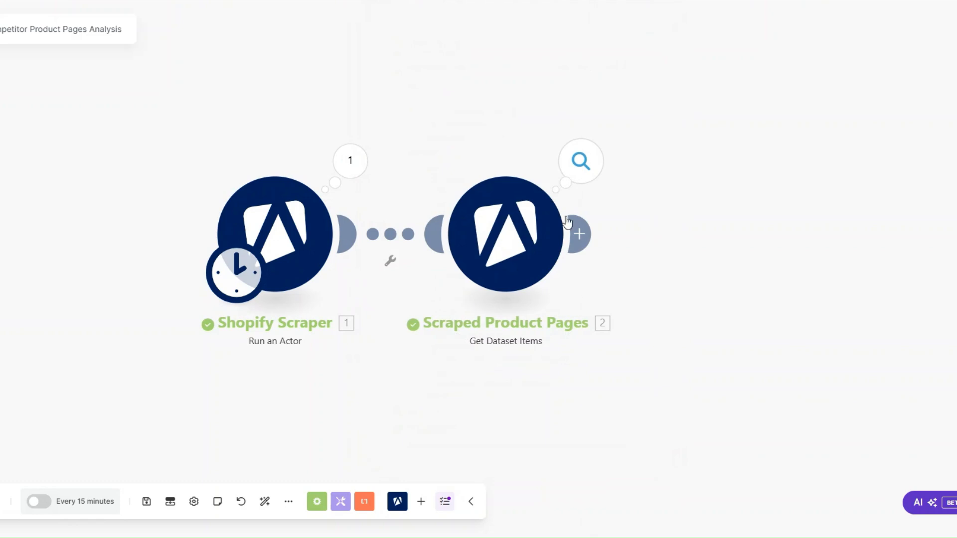
# Step: Browse the Scraped Product Pages output bundles of Decathlon products, like the Forclaz hiking pole
pyautogui.click(581, 161)
pyautogui.scroll(-4, 652, 365)
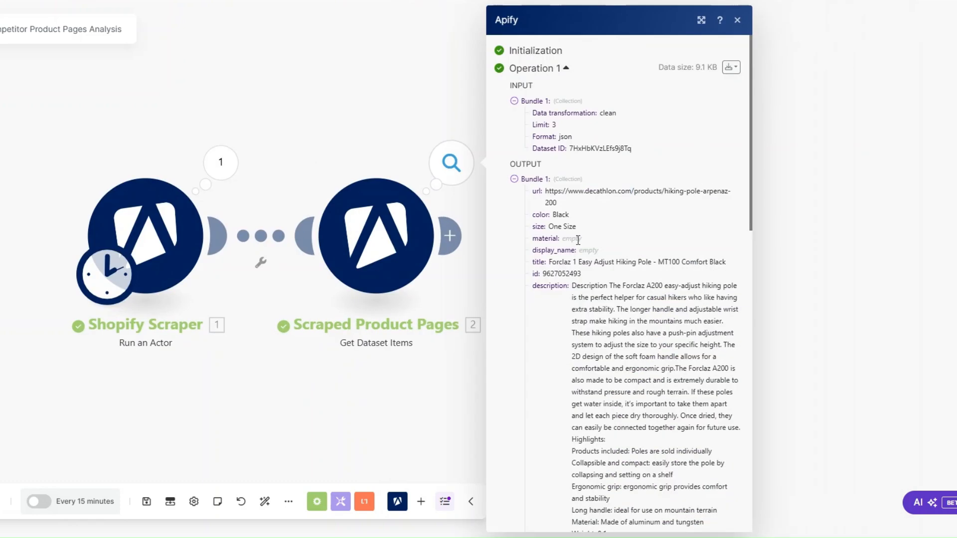
pyautogui.scroll(-1, 579, 192)
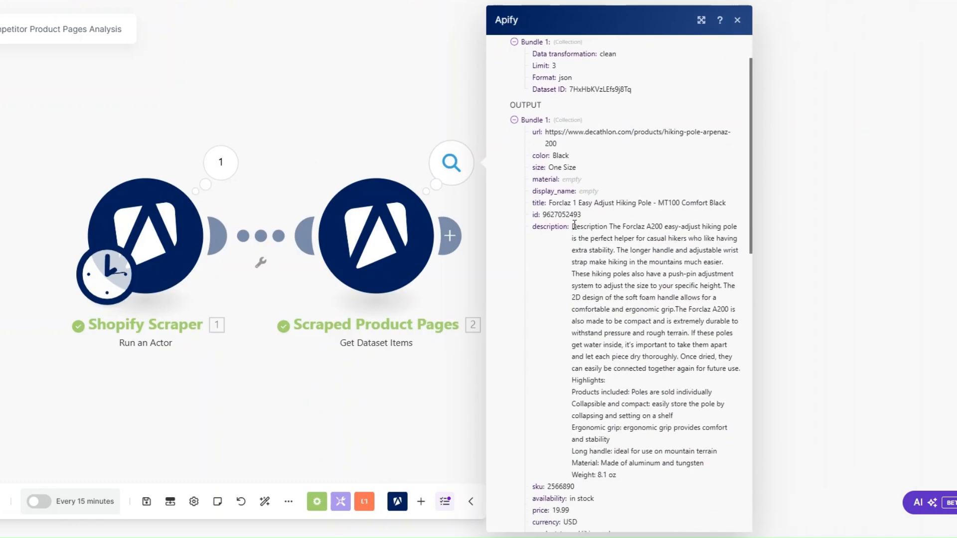
pyautogui.moveTo(574, 225); pyautogui.dragTo(623, 391)
pyautogui.moveTo(548, 203); pyautogui.dragTo(646, 205)
pyautogui.scroll(-4, 643, 212)
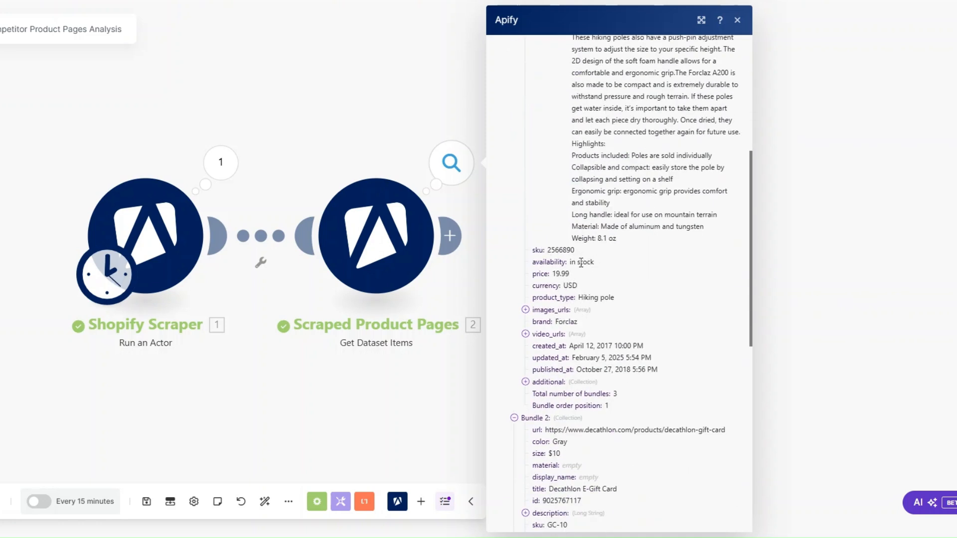
pyautogui.scroll(5, 548, 319)
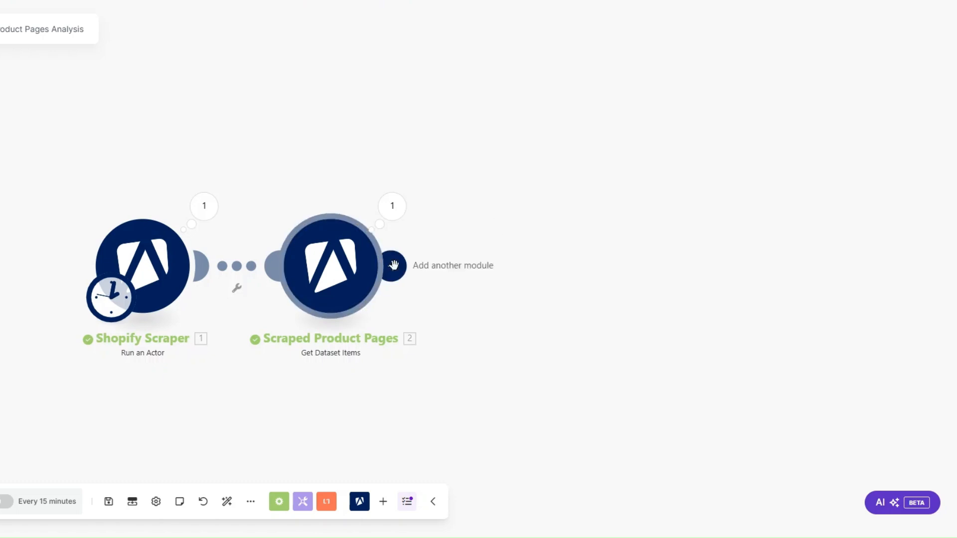
# Step: Add a monday.com Create an Item module mapping the scraped title to Item Name
pyautogui.click(521, 265)
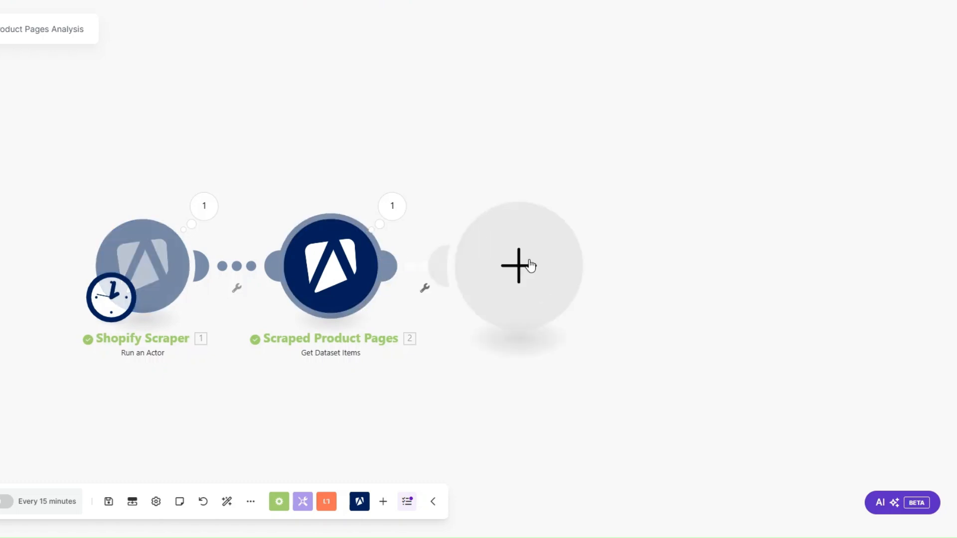
pyautogui.click(654, 232)
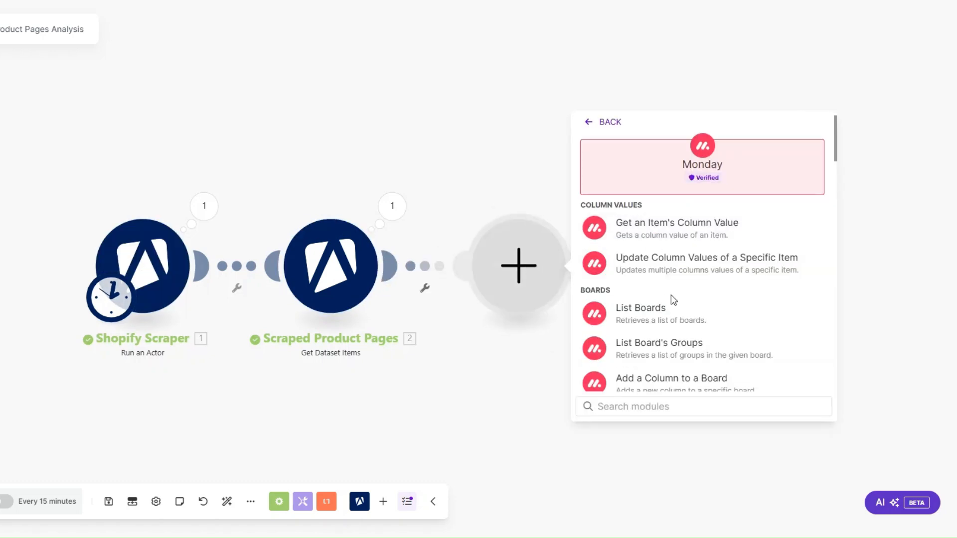
pyautogui.write('create')
pyautogui.click(669, 372)
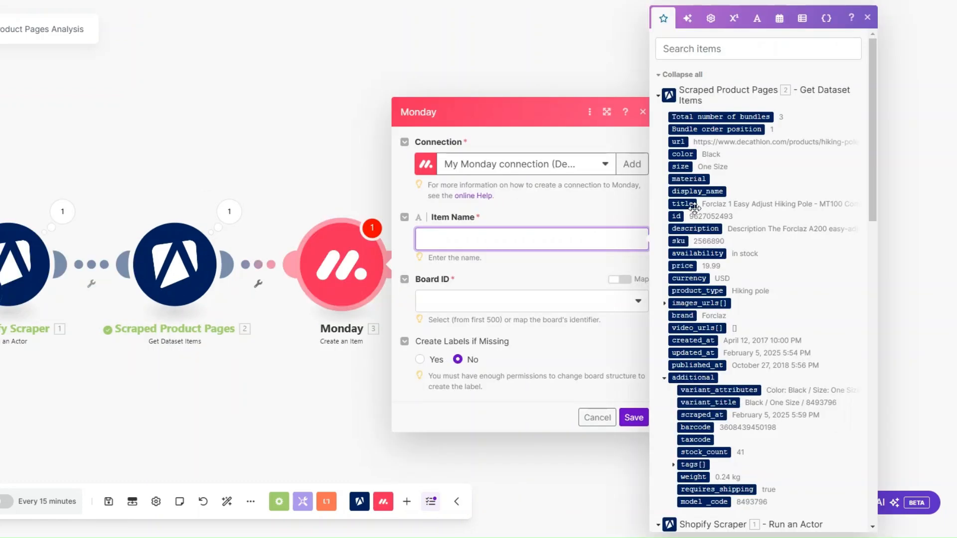
pyautogui.click(695, 208)
# Step: Target the Competitor Product Pages board and List group, and add a column value entry
pyautogui.click(441, 301)
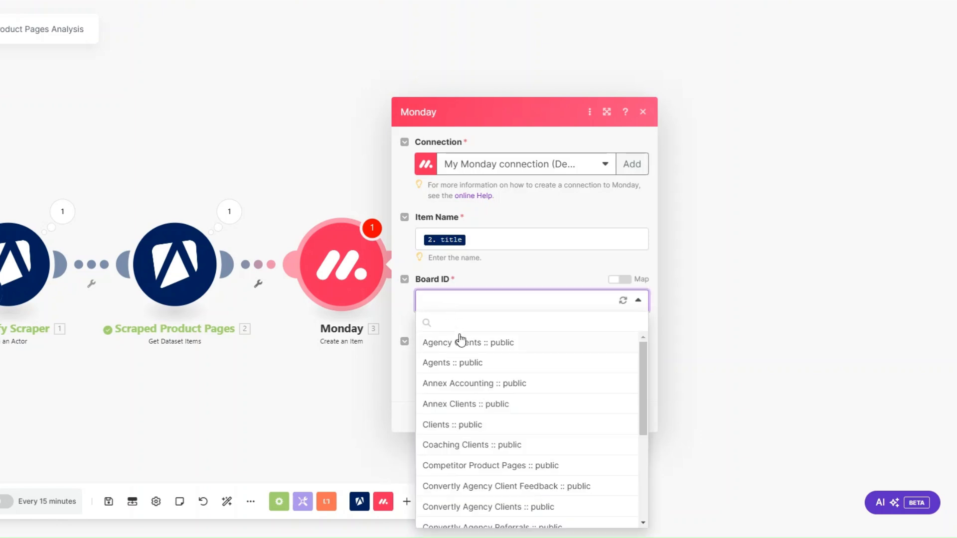
pyautogui.scroll(-1, 468, 379)
pyautogui.click(480, 408)
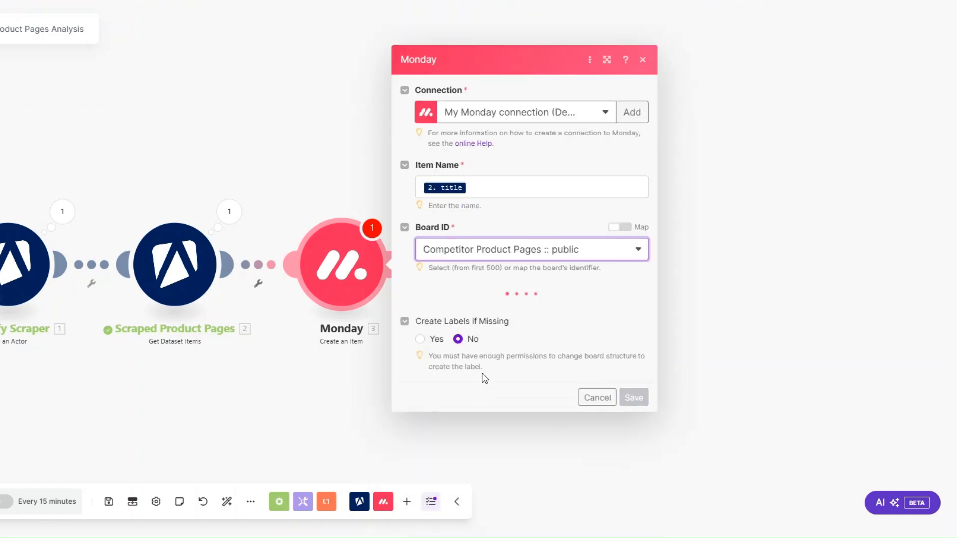
pyautogui.click(482, 306)
pyautogui.click(462, 345)
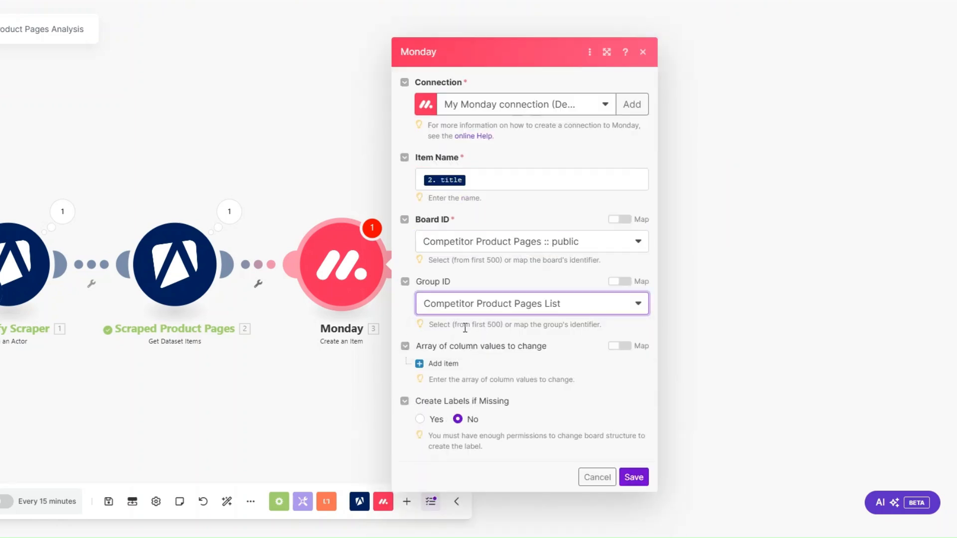
pyautogui.click(444, 364)
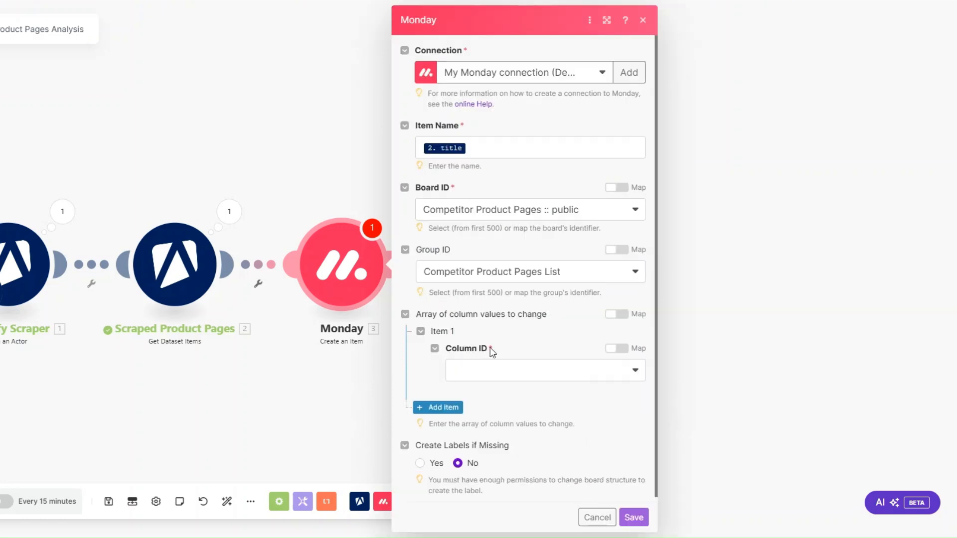
pyautogui.click(484, 370)
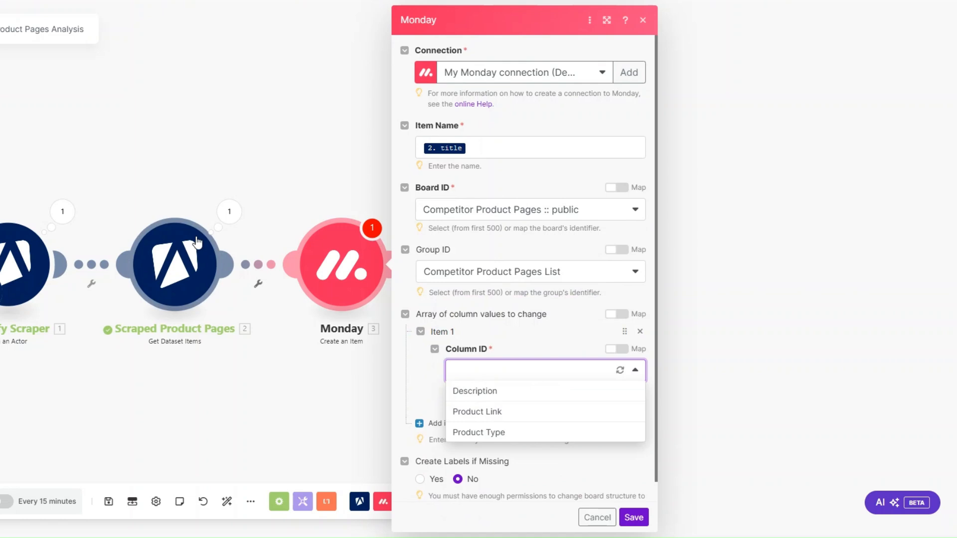
# Step: Map the scraped description into the Description column
pyautogui.click(534, 392)
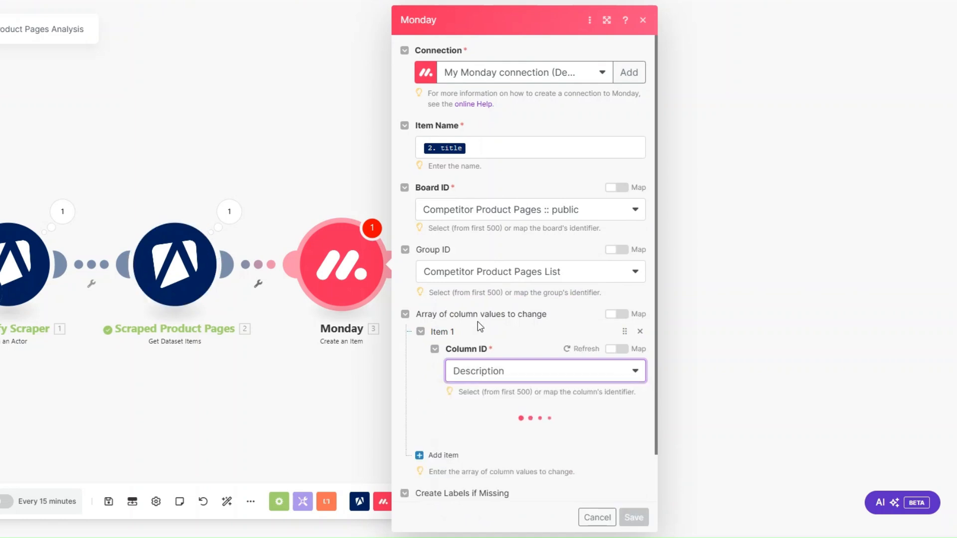
pyautogui.scroll(-1, 477, 322)
pyautogui.click(487, 382)
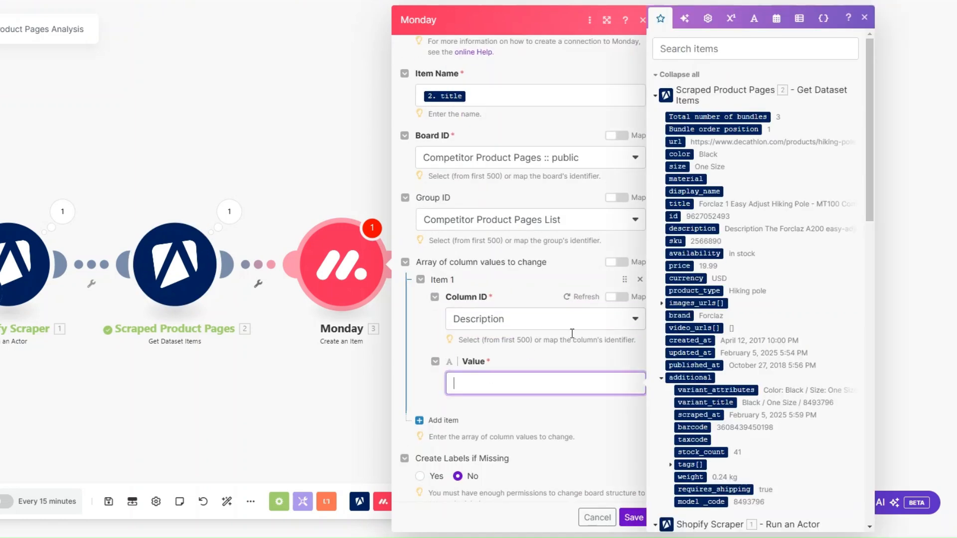
pyautogui.click(693, 229)
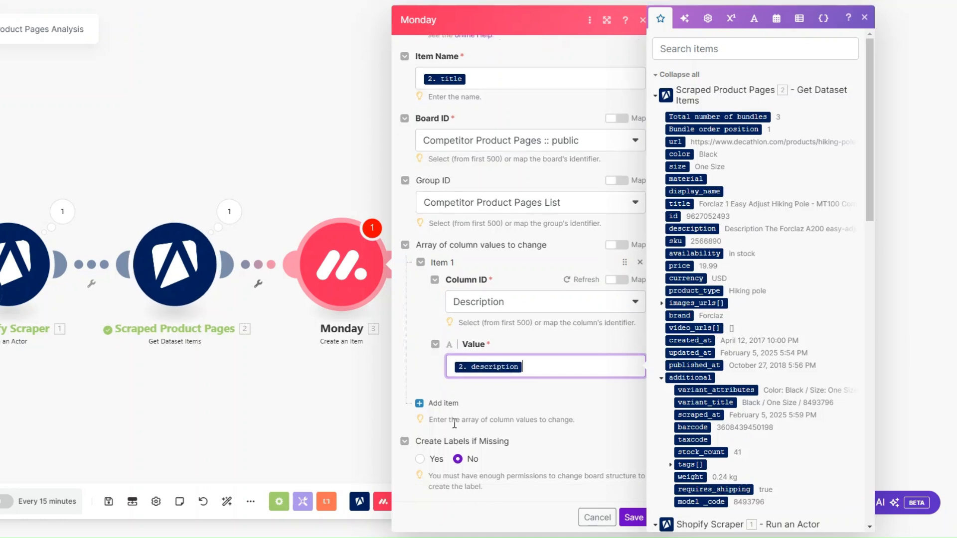
# Step: Map the scraped url into the Product Link column's URL and text
pyautogui.click(440, 419)
pyautogui.click(509, 351)
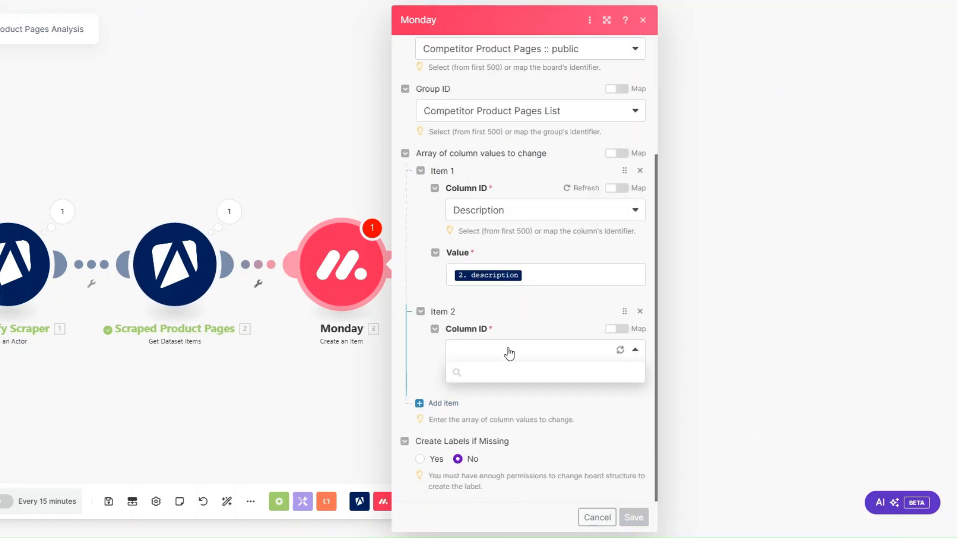
pyautogui.click(509, 391)
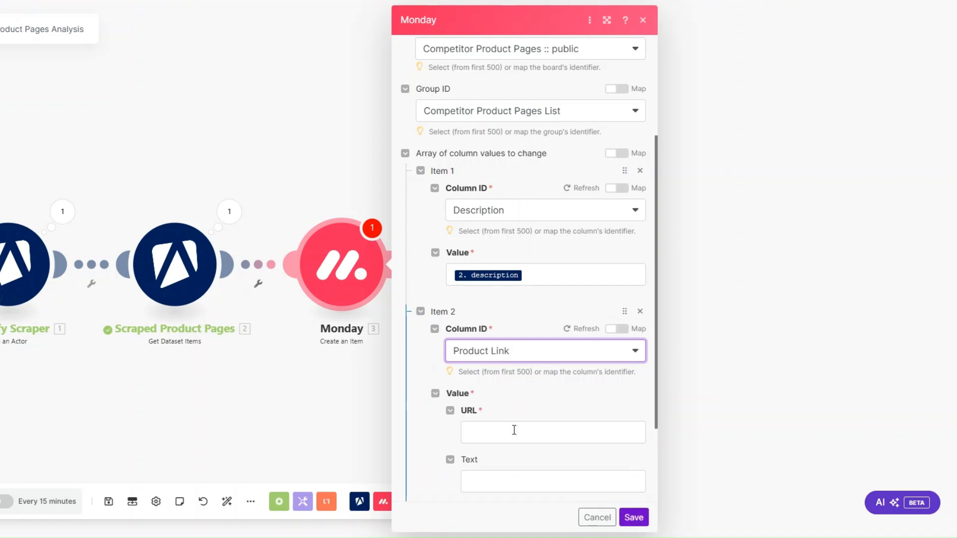
pyautogui.click(513, 432)
pyautogui.scroll(-3, 622, 361)
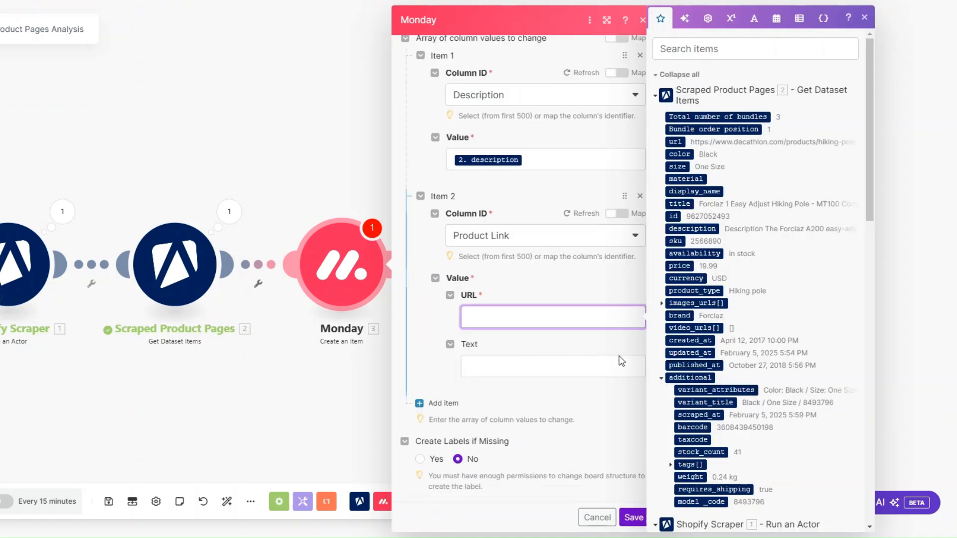
pyautogui.click(676, 141)
pyautogui.click(438, 412)
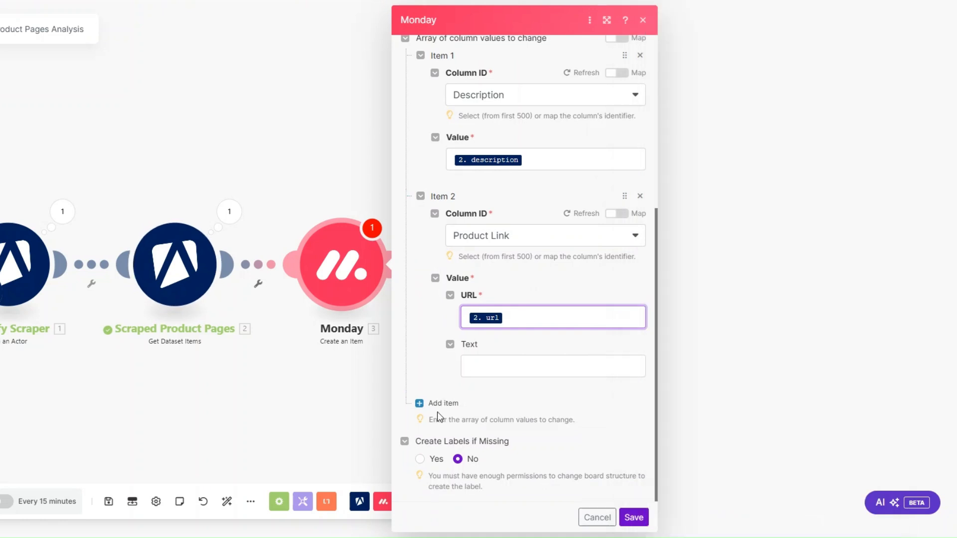
pyautogui.click(491, 371)
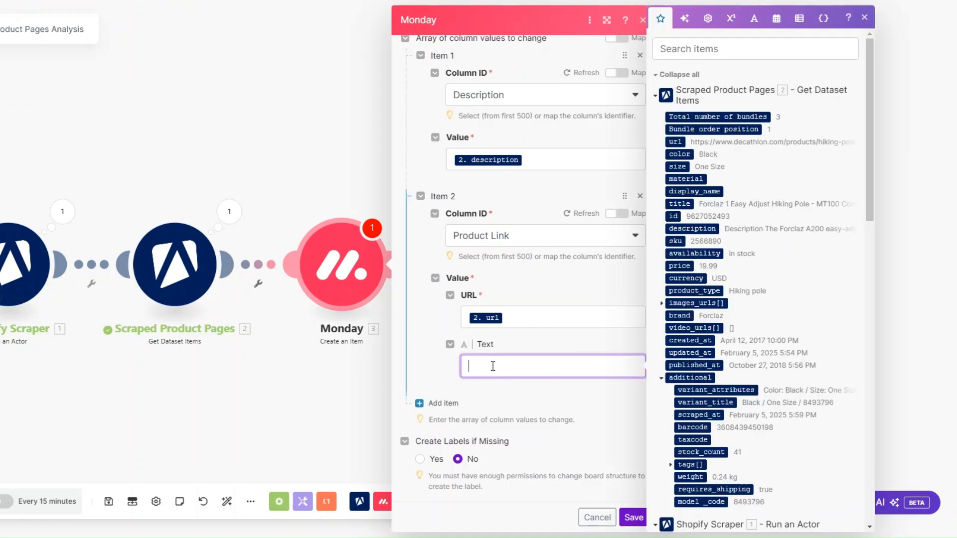
pyautogui.click(676, 141)
pyautogui.click(450, 396)
# Step: Map the scraped product_type into the Product Type column and save the Monday module
pyautogui.click(442, 401)
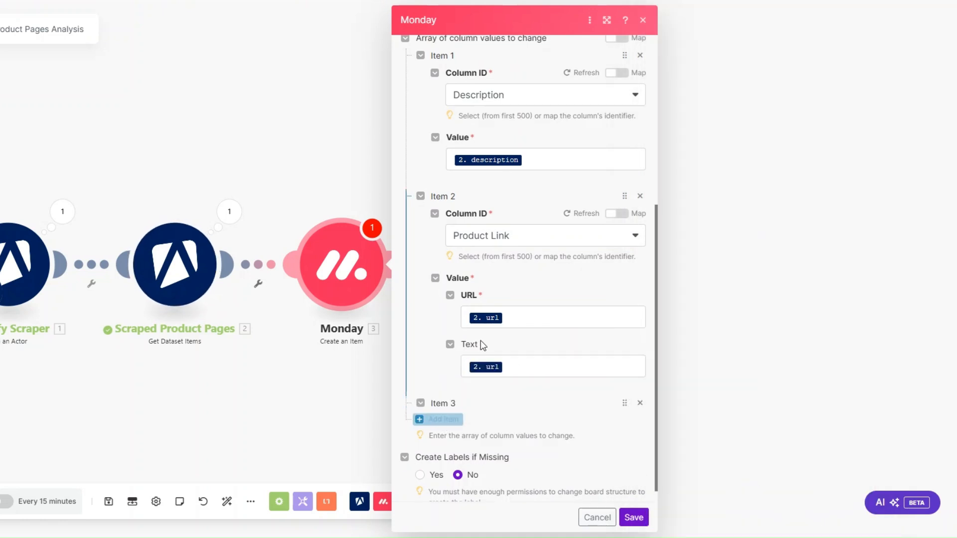
pyautogui.click(481, 358)
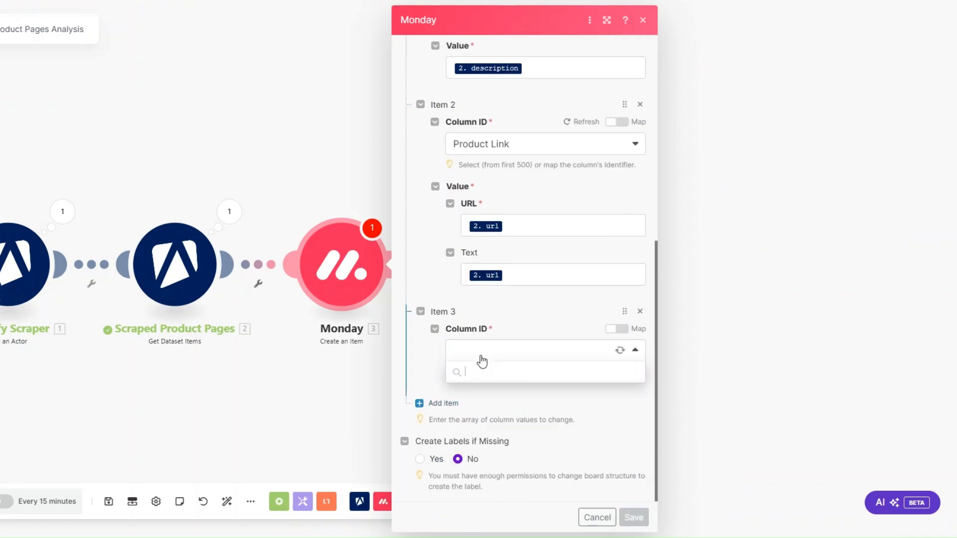
pyautogui.click(482, 407)
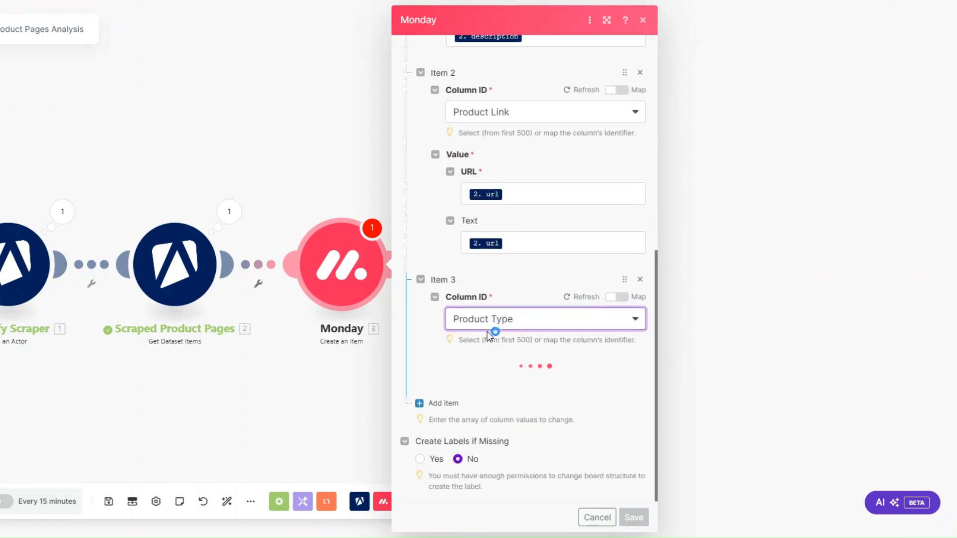
pyautogui.click(488, 388)
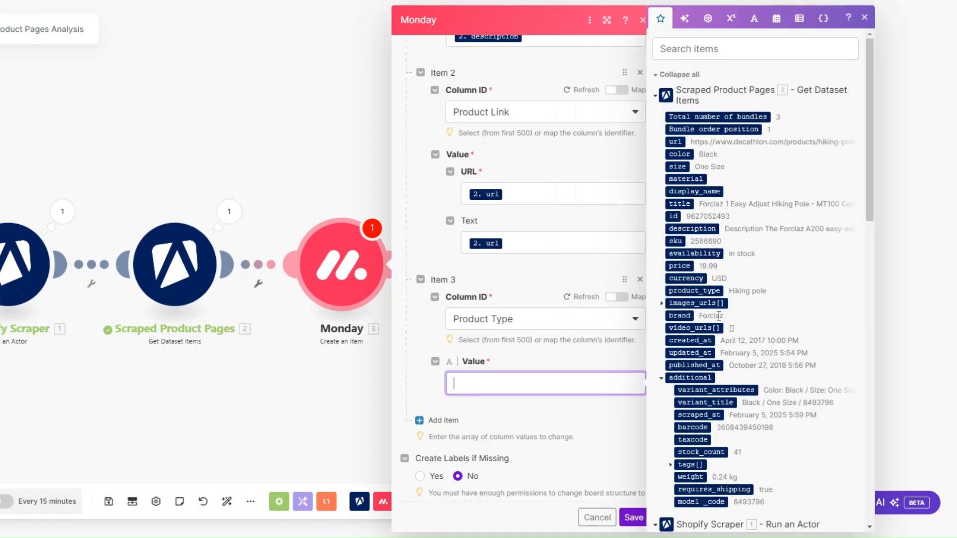
pyautogui.moveTo(706, 291); pyautogui.dragTo(601, 382)
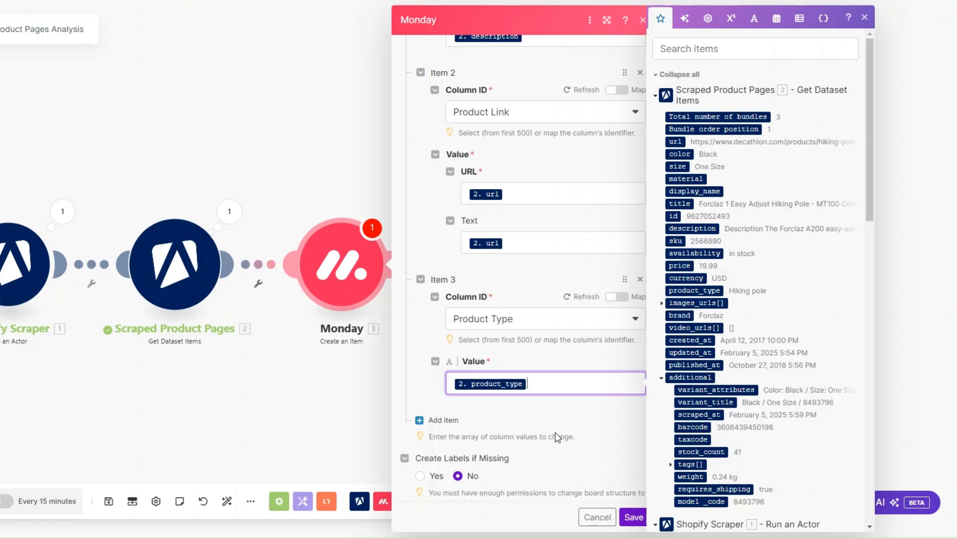
pyautogui.click(633, 517)
pyautogui.moveTo(222, 401); pyautogui.dragTo(329, 399)
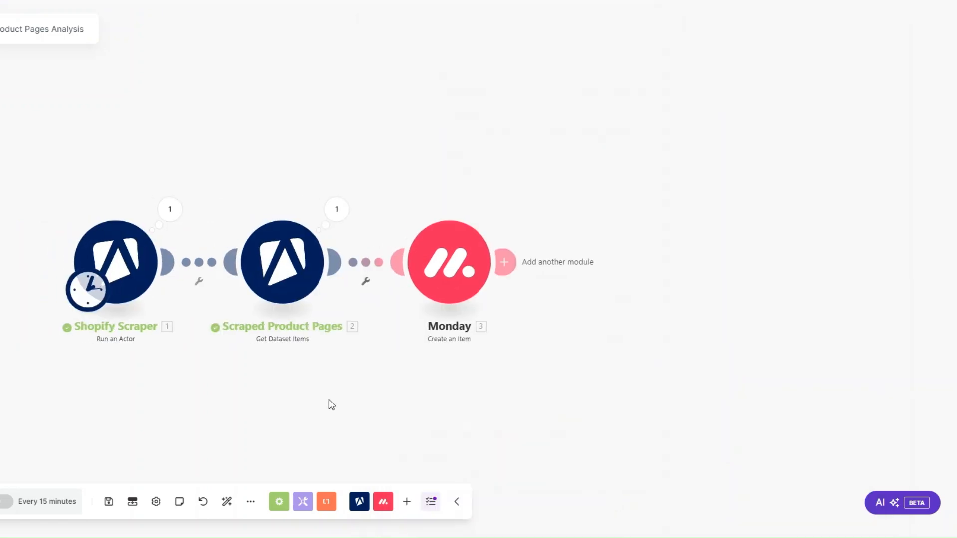
# Step: Rename the Monday module to 'Product Pages'
pyautogui.rightClick(442, 261)
pyautogui.click(492, 327)
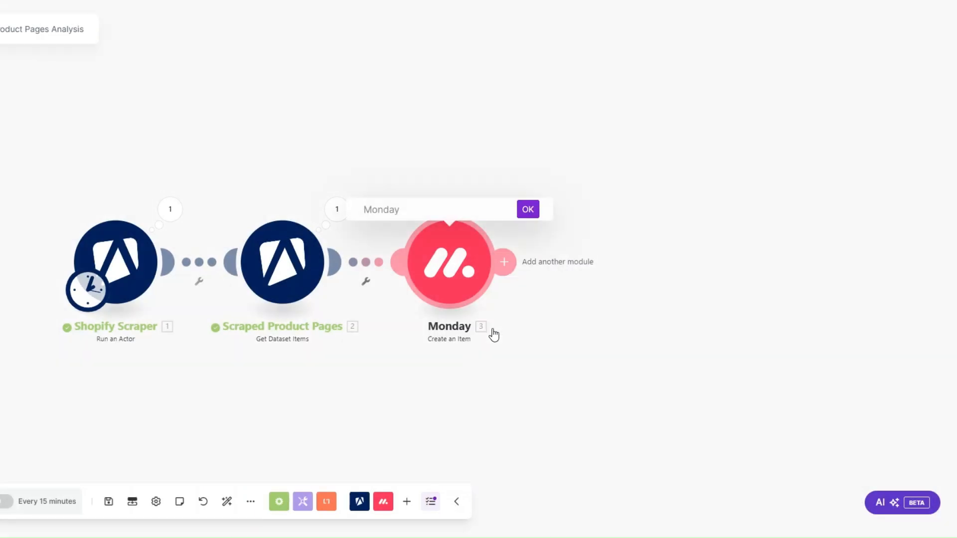
pyautogui.write('P')
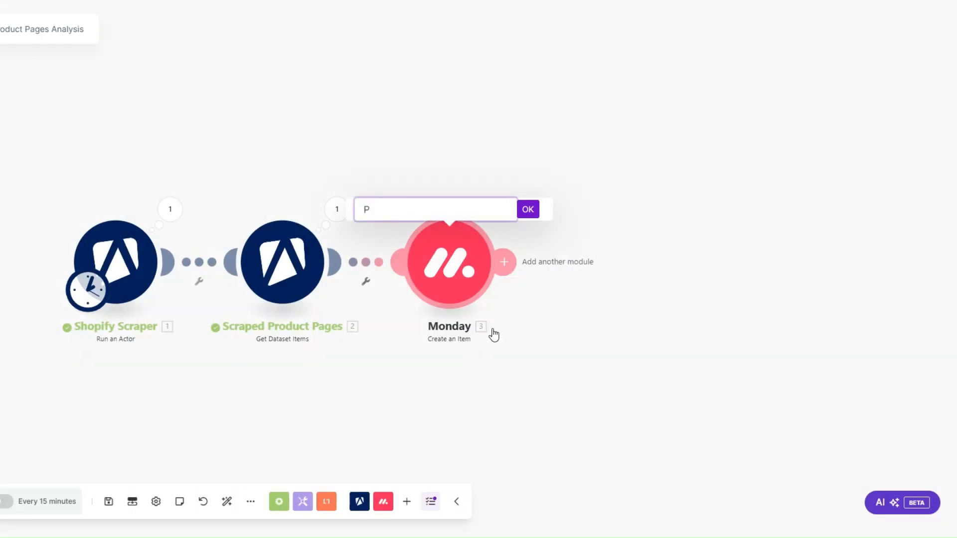
pyautogui.write('roduct Pages')
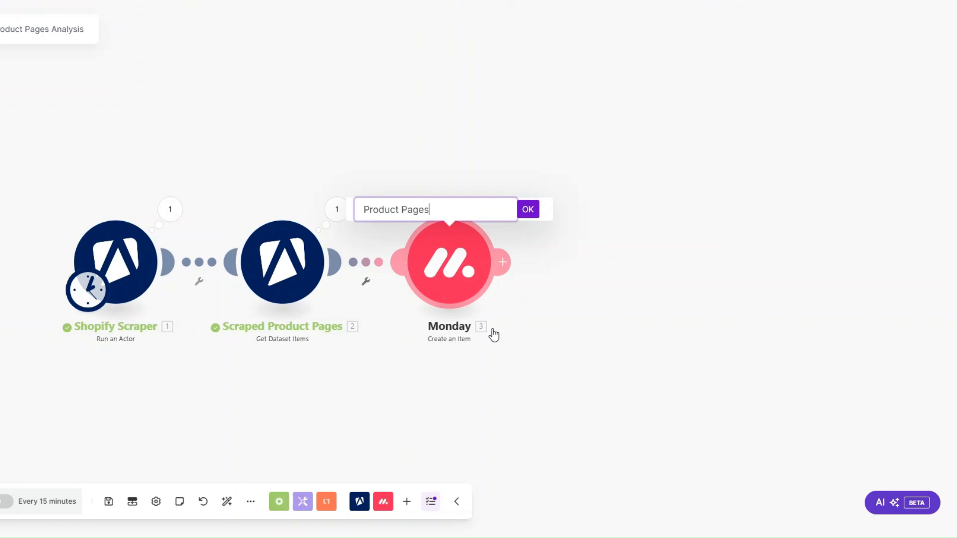
pyautogui.click(528, 209)
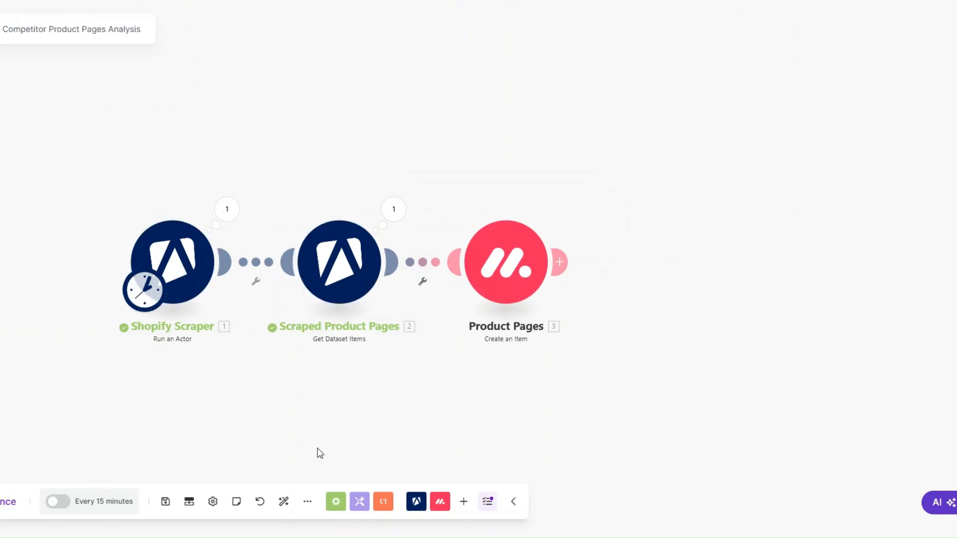
# Step: Run the scenario once so all three modules complete, producing 3 bundles
pyautogui.click(8, 501)
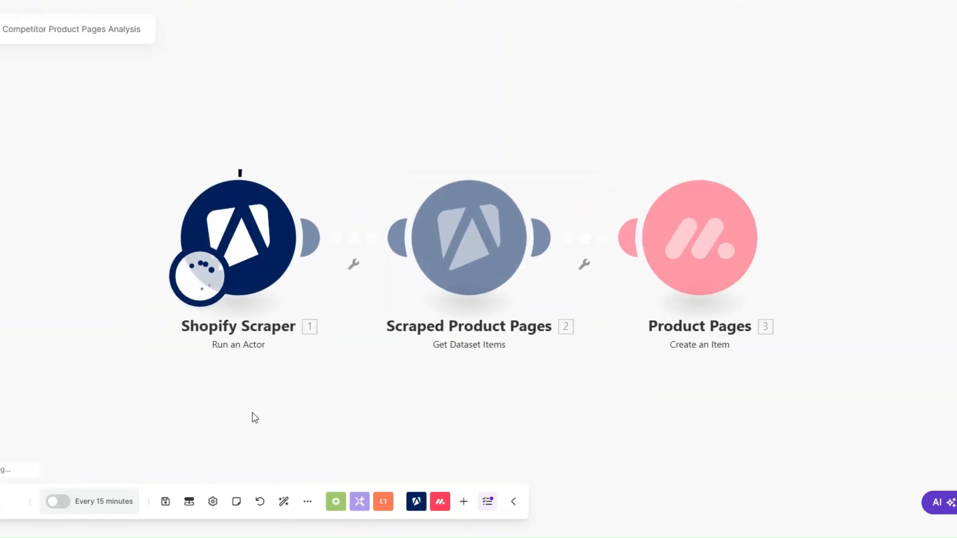
pyautogui.moveTo(252, 414); pyautogui.dragTo(213, 408)
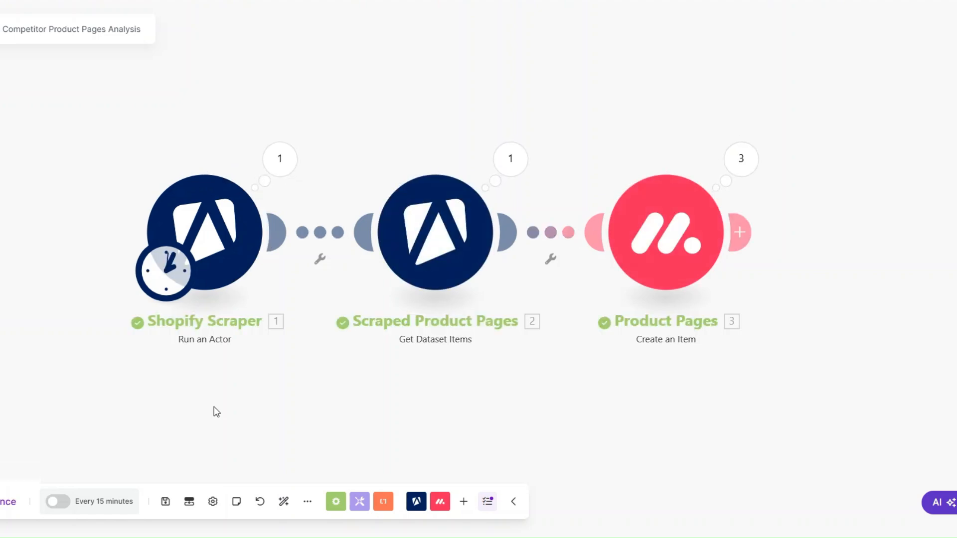
pyautogui.moveTo(339, 386); pyautogui.dragTo(308, 389)
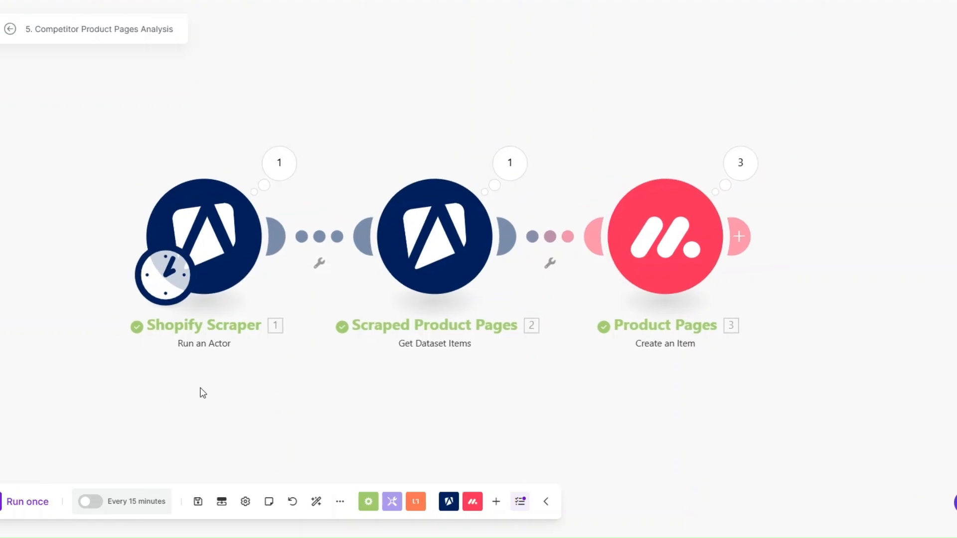
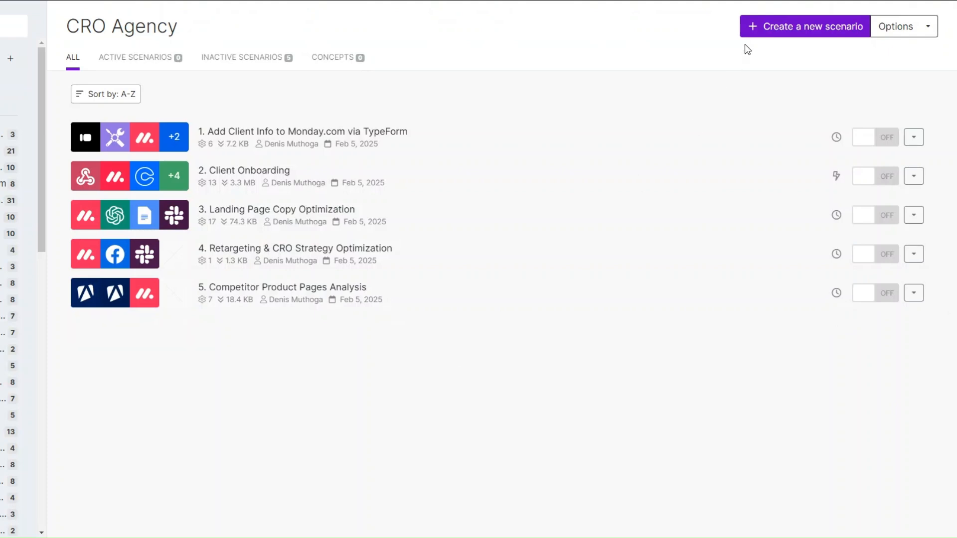
# Step: Create a new scenario starting with a Facebook Insights Get Insights module, then begin adding a second module
pyautogui.click(770, 29)
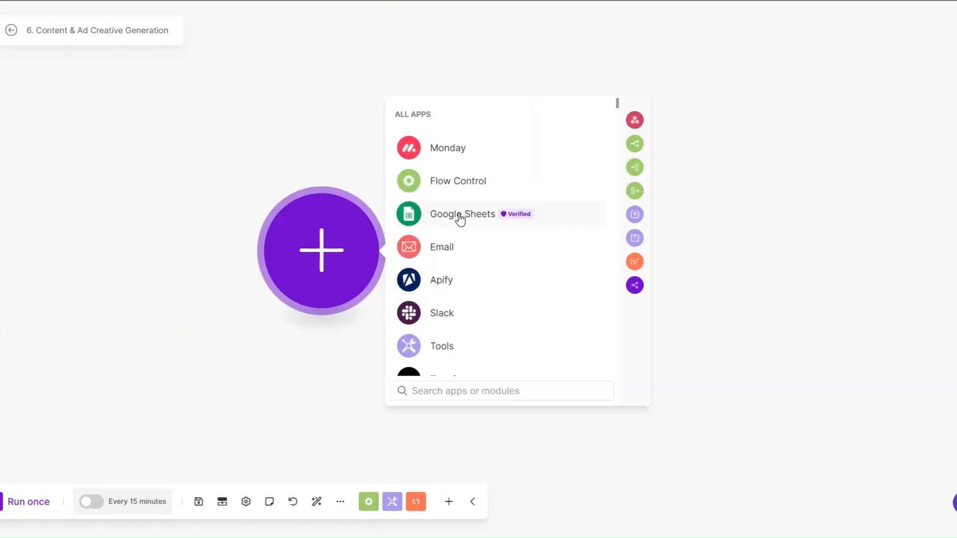
pyautogui.click(443, 391)
pyautogui.write('face')
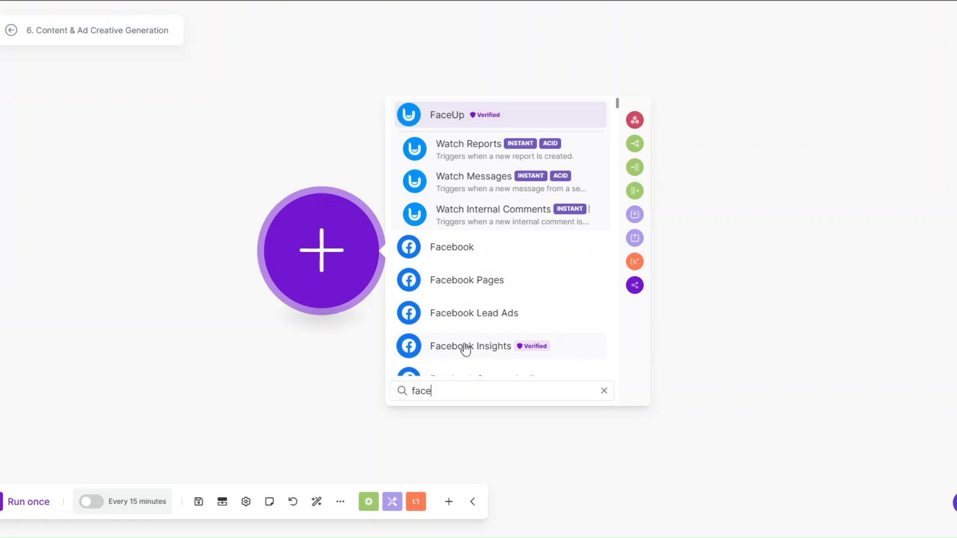
pyautogui.click(464, 346)
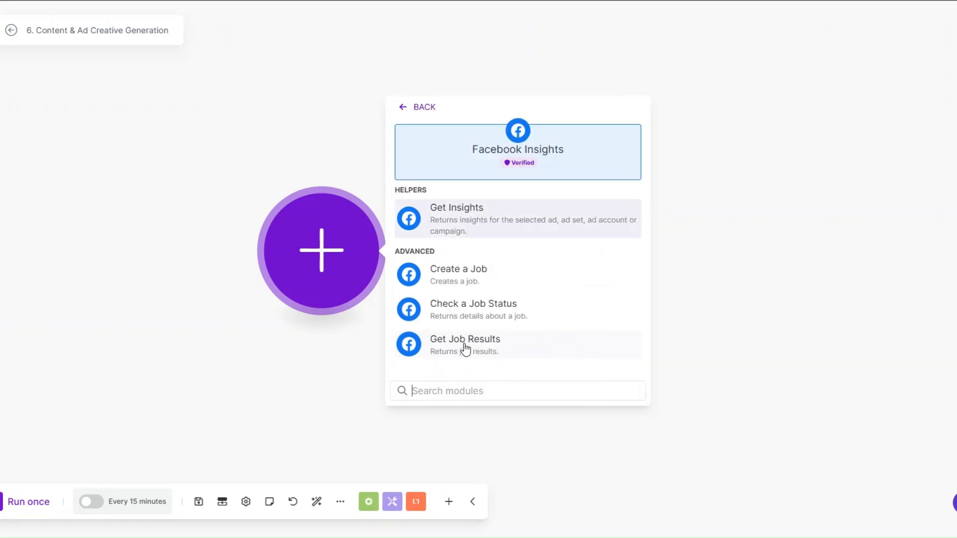
pyautogui.click(465, 214)
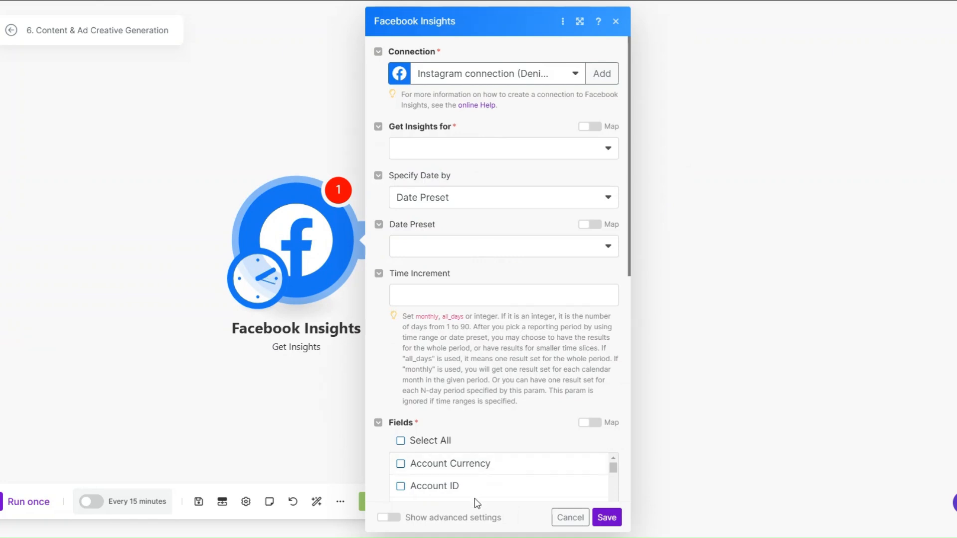
pyautogui.click(318, 375)
pyautogui.moveTo(313, 257); pyautogui.dragTo(172, 256)
pyautogui.click(201, 240)
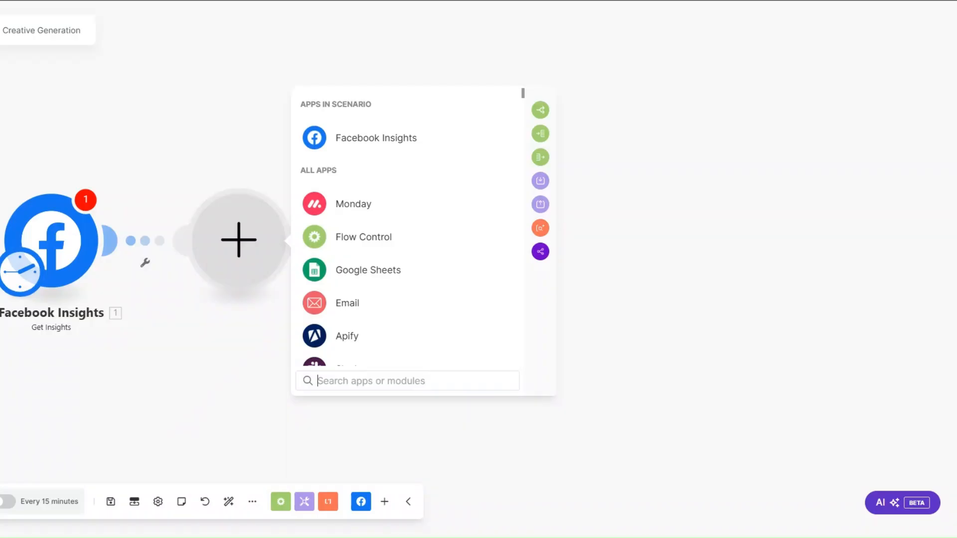
# Step: Add OpenAI (ChatGPT, Whisper, DALL-E) Create a Completion (Prompt) as the second module, then begin a third
pyautogui.scroll(-2, 393, 280)
pyautogui.click(394, 346)
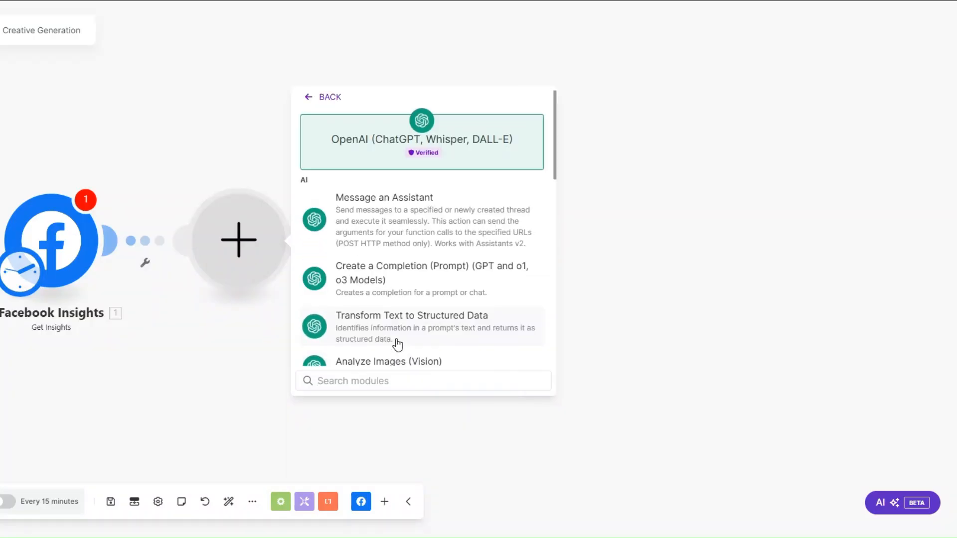
pyautogui.click(389, 274)
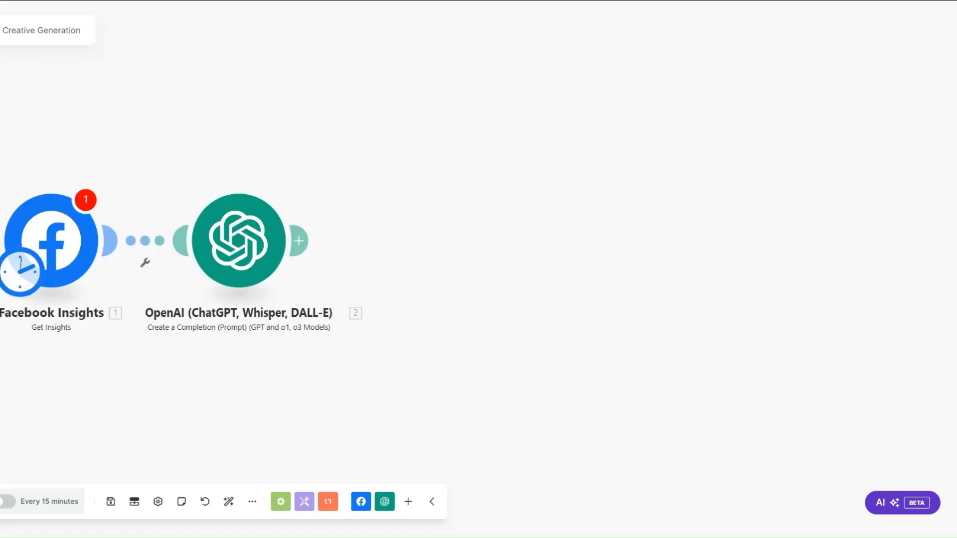
pyautogui.click(298, 241)
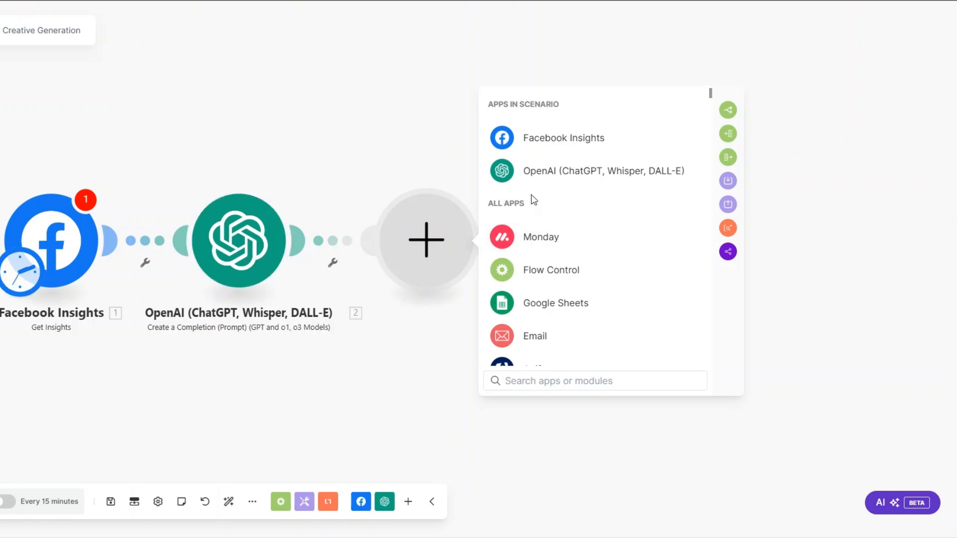
# Step: Add a Flow Control Iterator as the third module
pyautogui.click(537, 272)
pyautogui.click(536, 264)
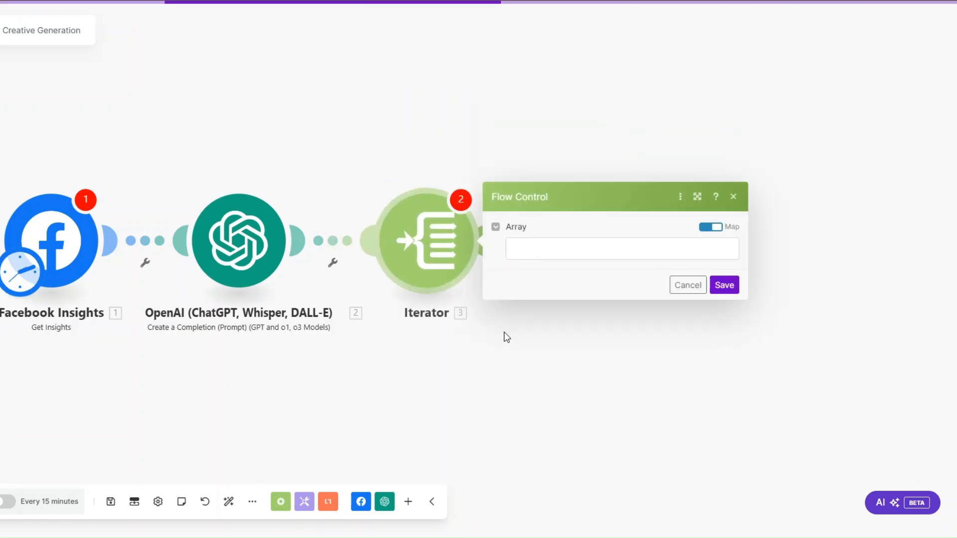
pyautogui.click(504, 331)
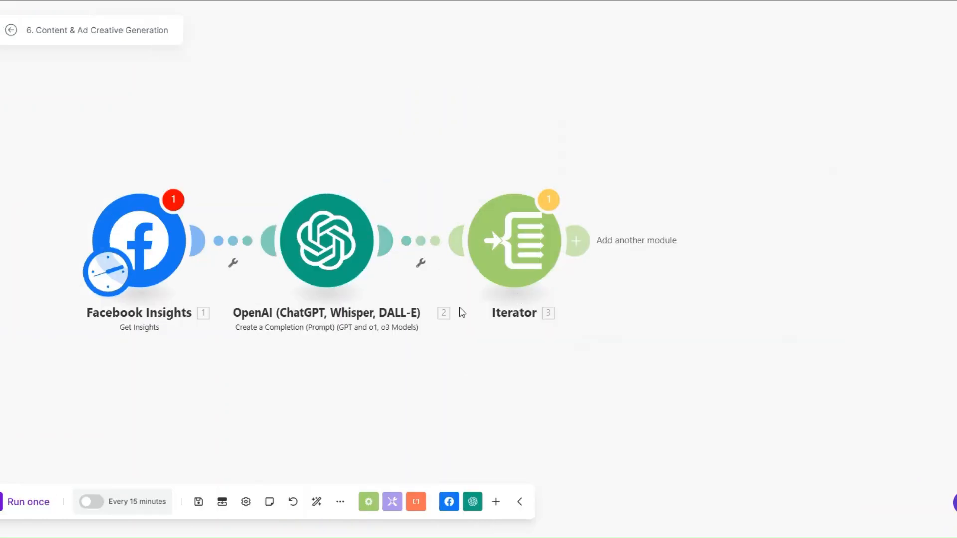
pyautogui.scroll(-1, 459, 307)
pyautogui.moveTo(473, 344); pyautogui.dragTo(353, 344)
# Step: Add a Facebook Ads Campaign Management Update an Ad module after the Iterator
pyautogui.click(464, 252)
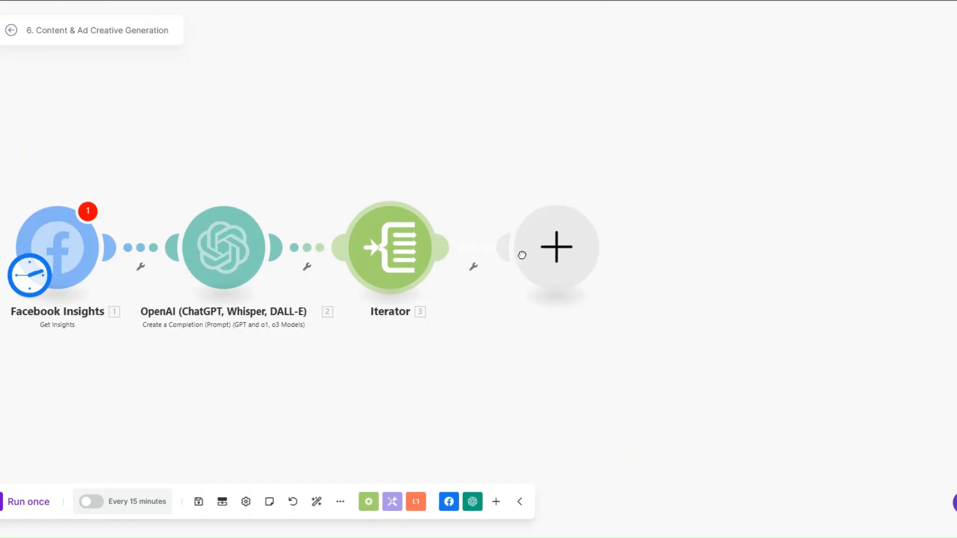
pyautogui.click(635, 390)
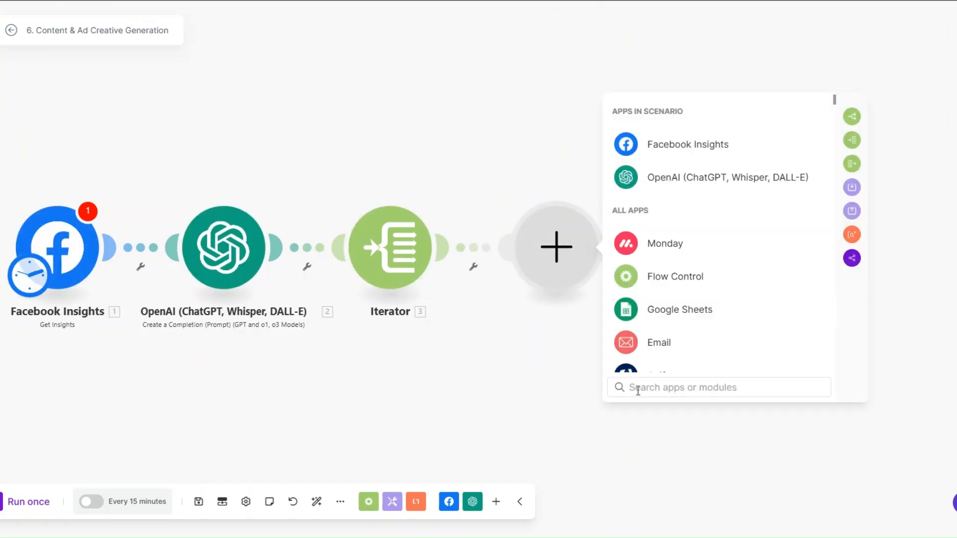
pyautogui.write('face')
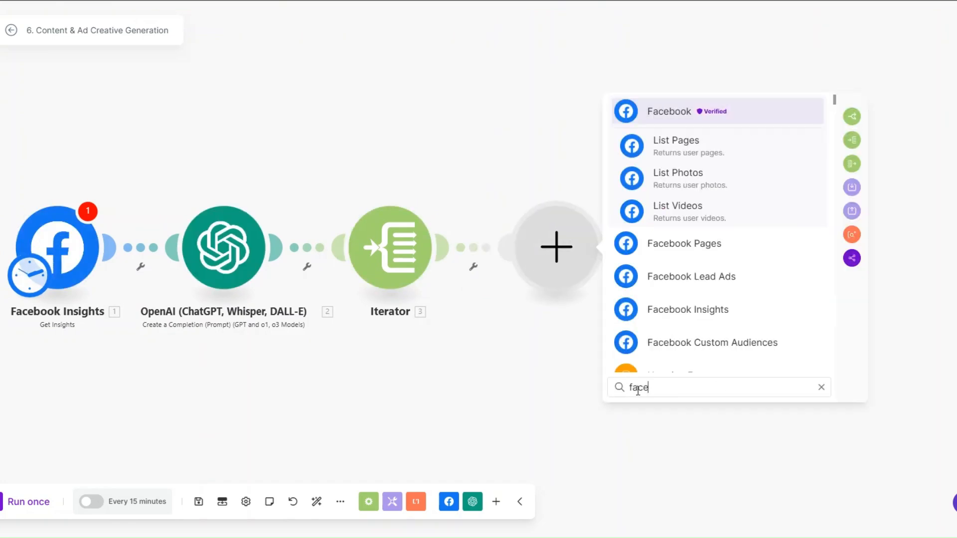
pyautogui.write('boo')
pyautogui.scroll(-2, 677, 299)
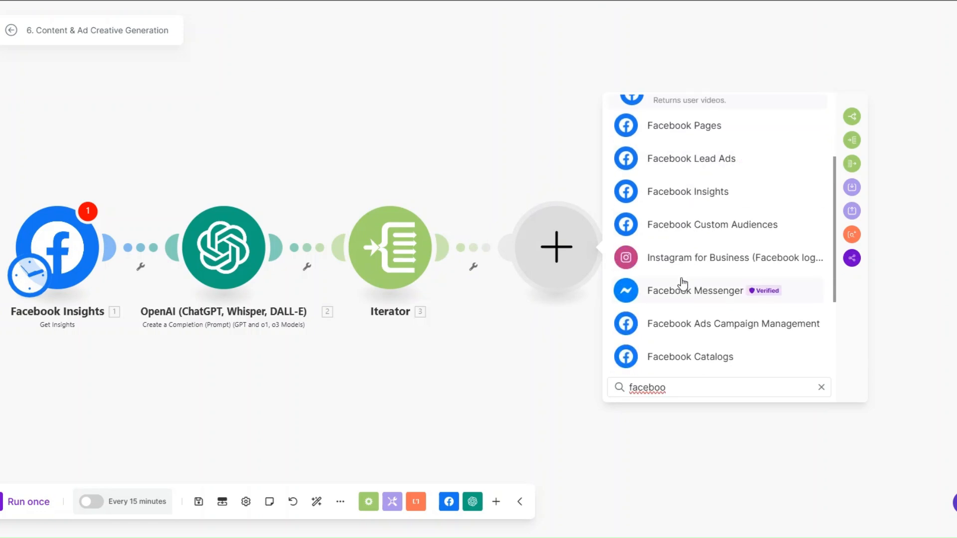
pyautogui.click(685, 323)
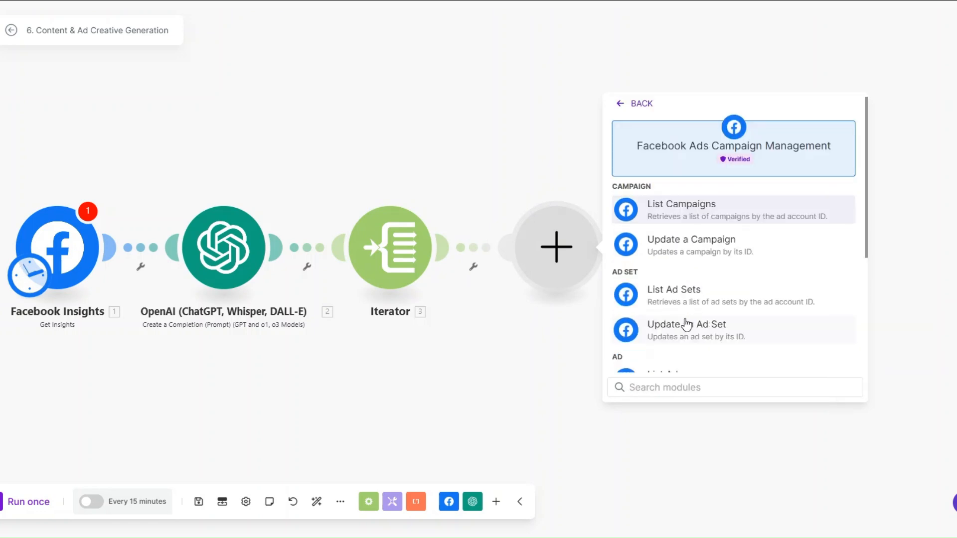
pyautogui.click(676, 333)
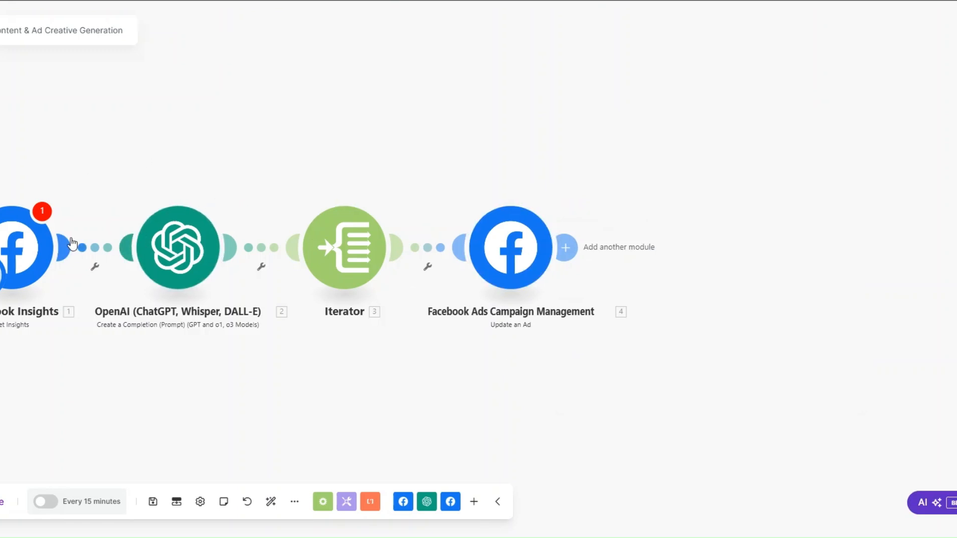
pyautogui.click(566, 248)
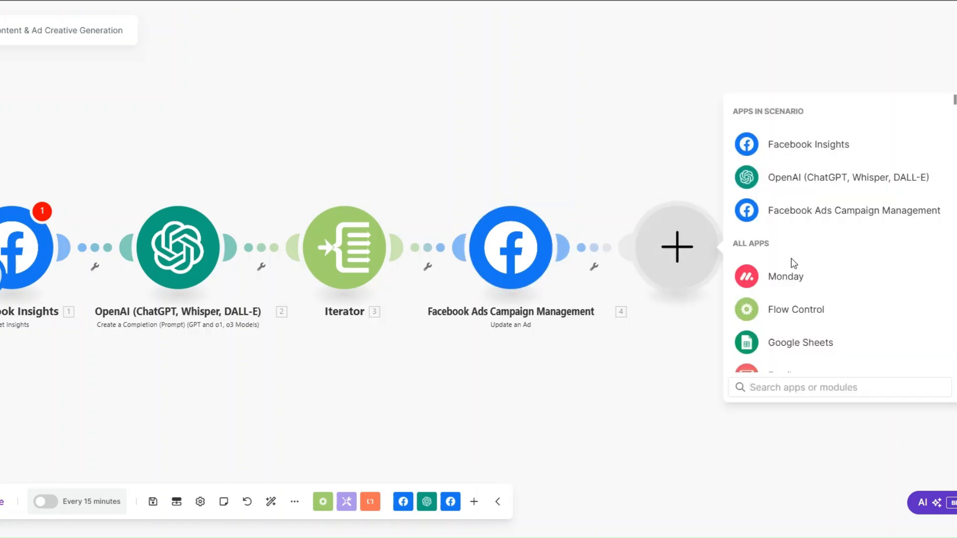
# Step: Finish the chain with a Google Ads Campaign Management Update a Campaign module
pyautogui.write('google')
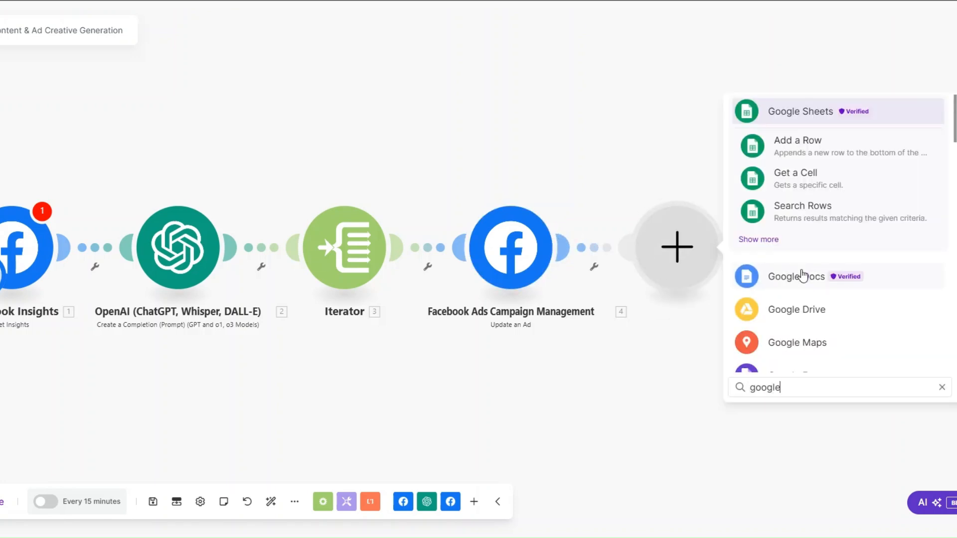
pyautogui.write(' ads')
pyautogui.scroll(-3, 810, 269)
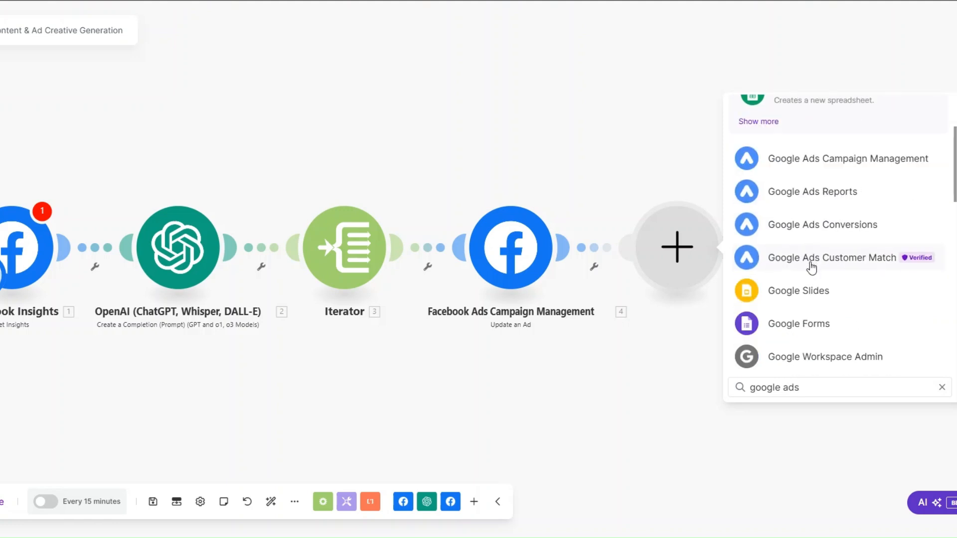
pyautogui.click(812, 160)
pyautogui.press('Escape')
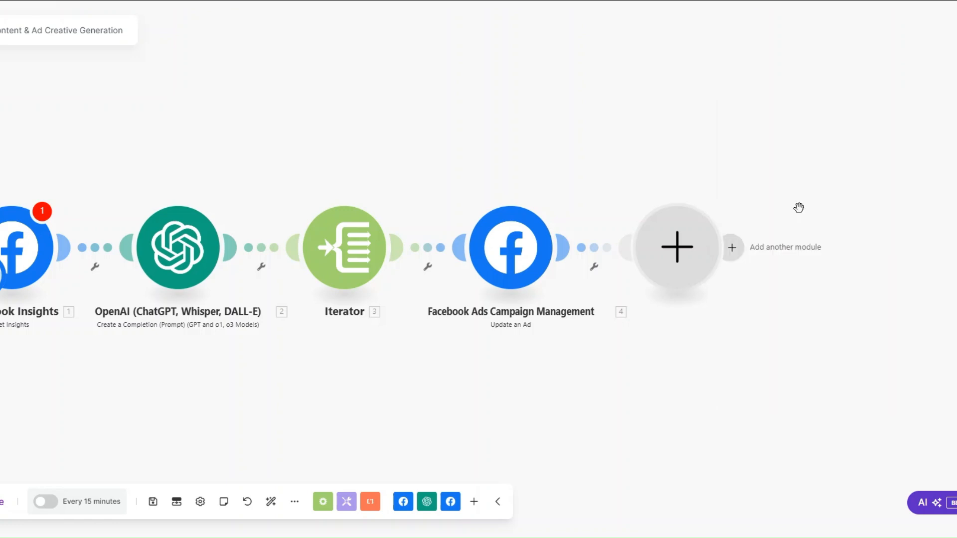
pyautogui.click(666, 366)
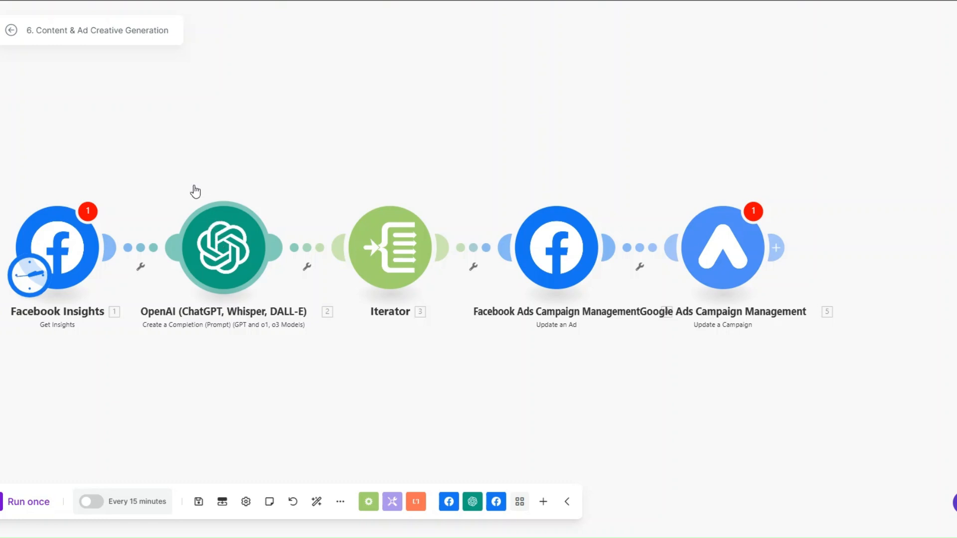
pyautogui.moveTo(187, 368); pyautogui.dragTo(238, 366)
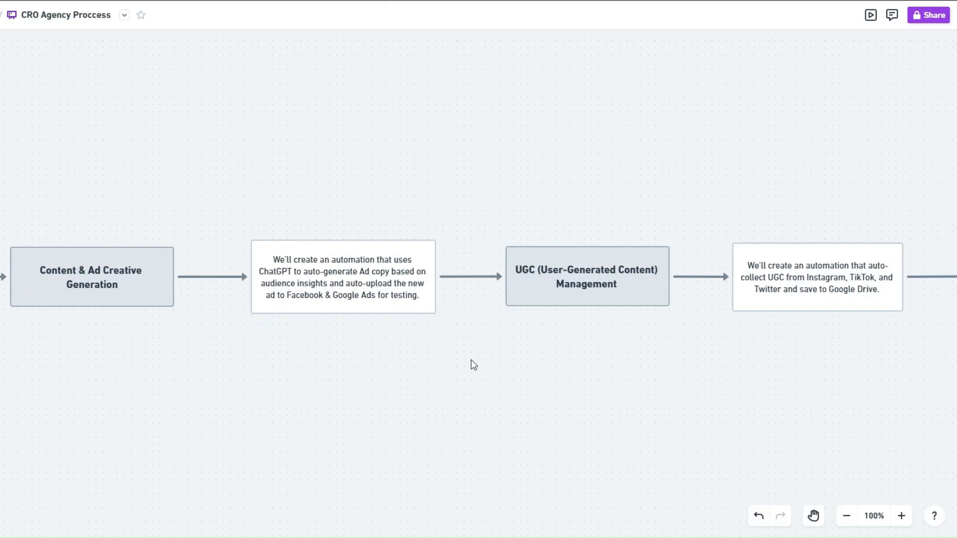
pyautogui.hscroll(10, 493, 356)
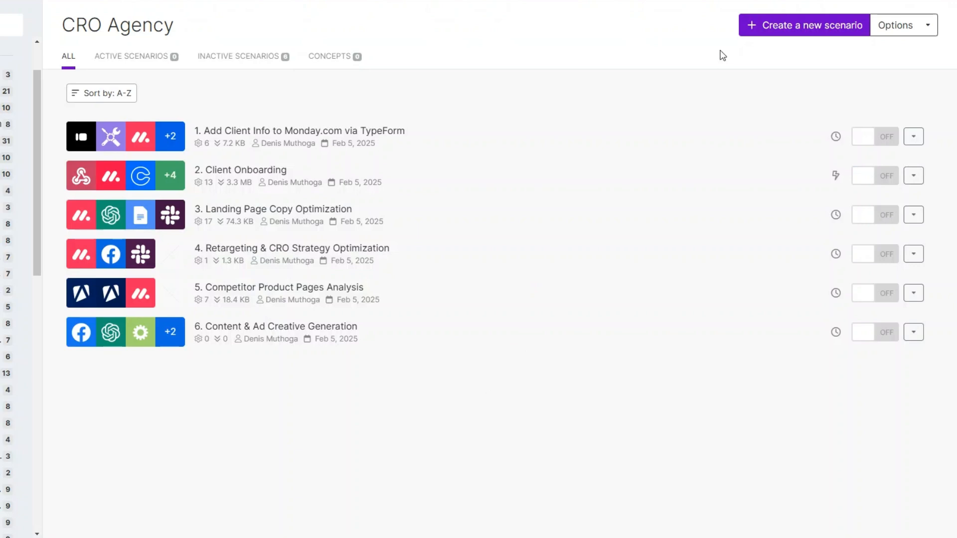
# Step: Create another new scenario starting with an X (formerly Twitter) v5 Search Posts module
pyautogui.click(779, 31)
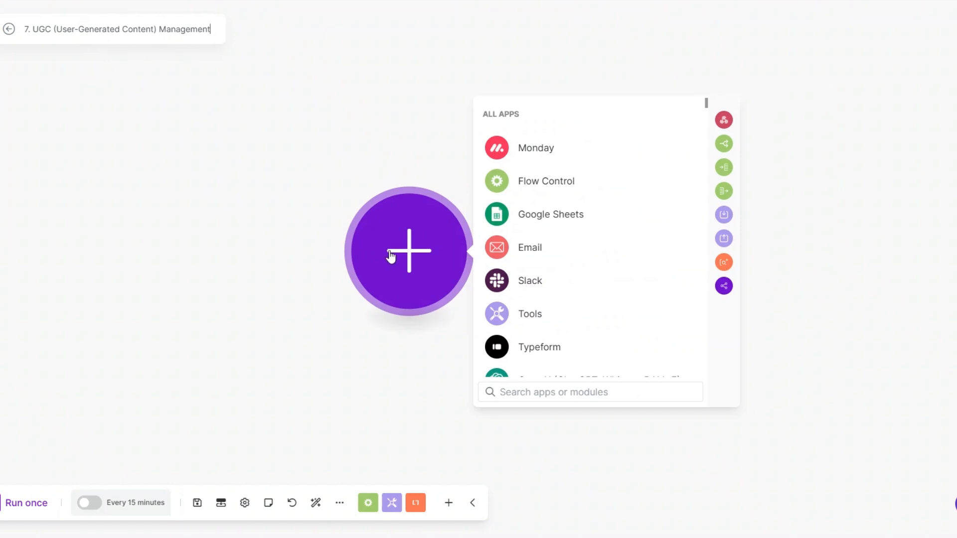
pyautogui.moveTo(390, 252); pyautogui.dragTo(307, 250)
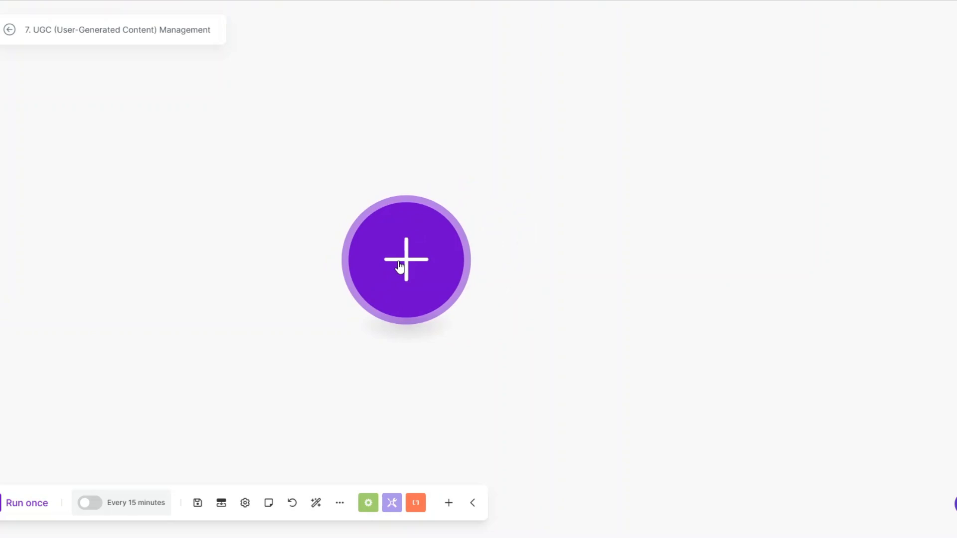
pyautogui.click(401, 266)
pyautogui.write('t')
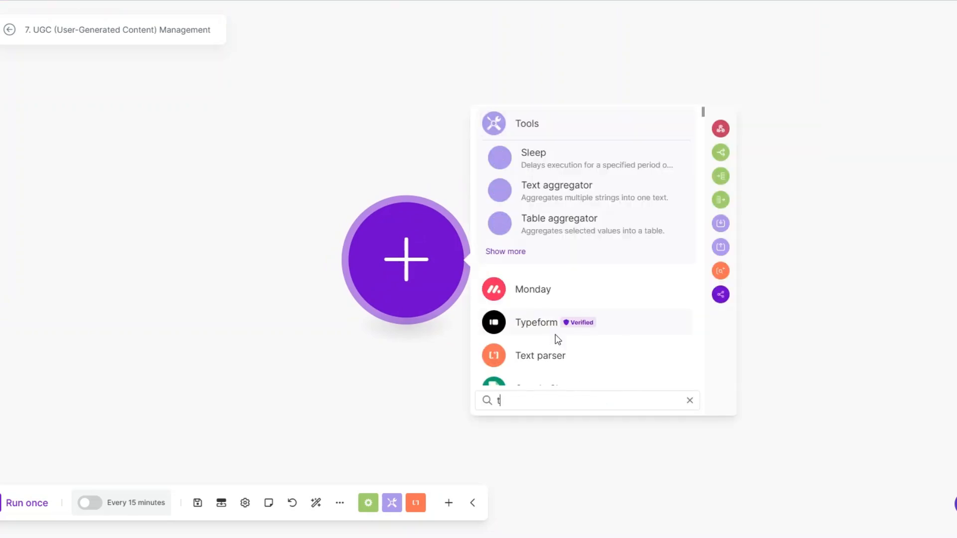
pyautogui.write('w')
pyautogui.click(551, 359)
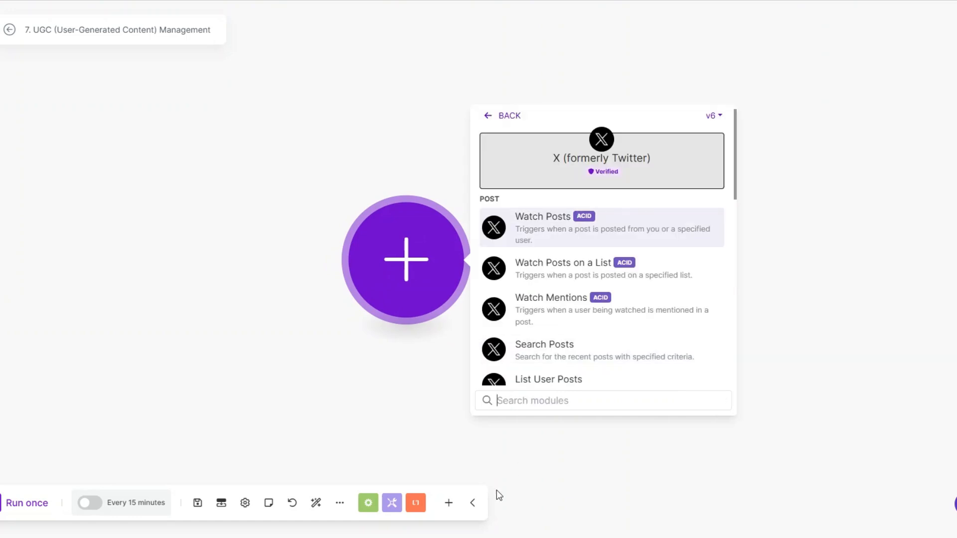
pyautogui.click(714, 119)
pyautogui.click(703, 158)
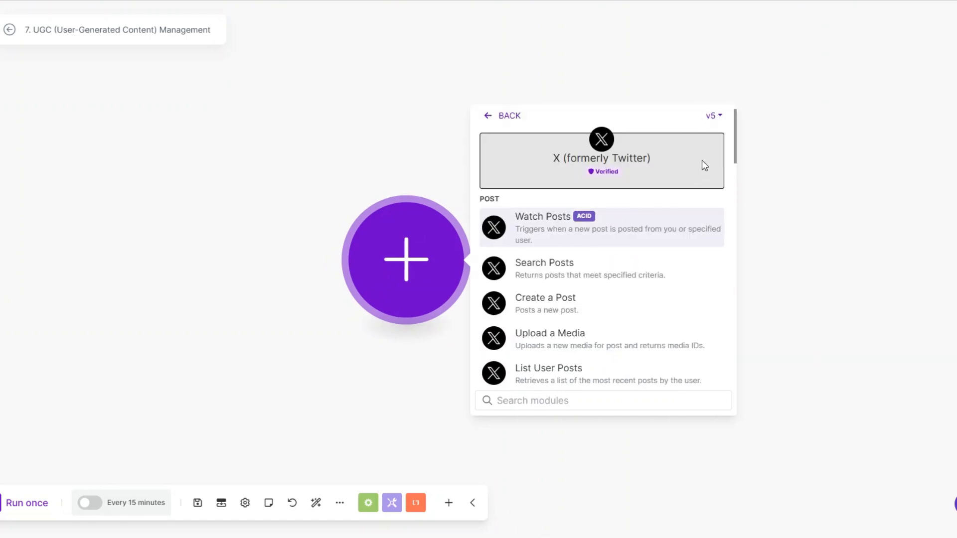
pyautogui.click(544, 264)
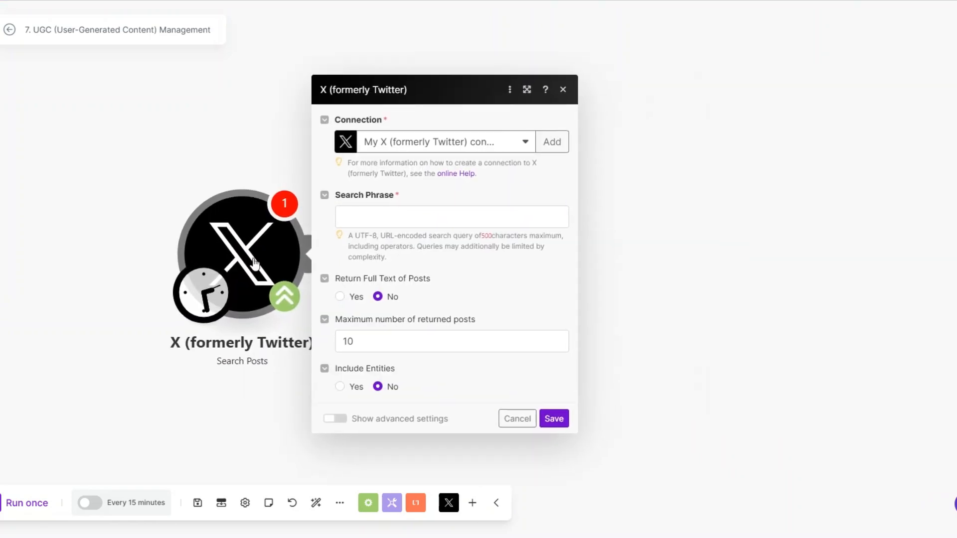
# Step: Enter 'Curly hair' as the Search Phrase and save the module
pyautogui.click(355, 214)
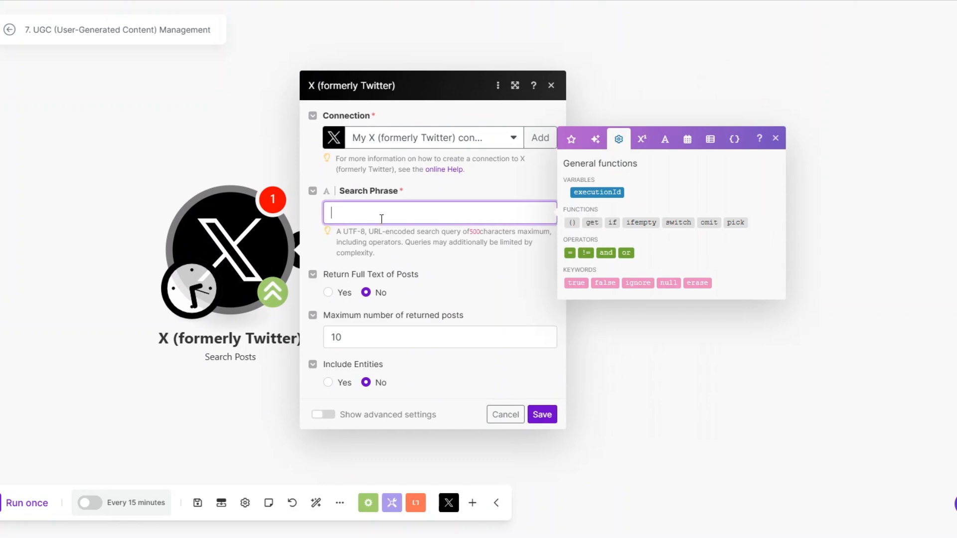
pyautogui.click(355, 340)
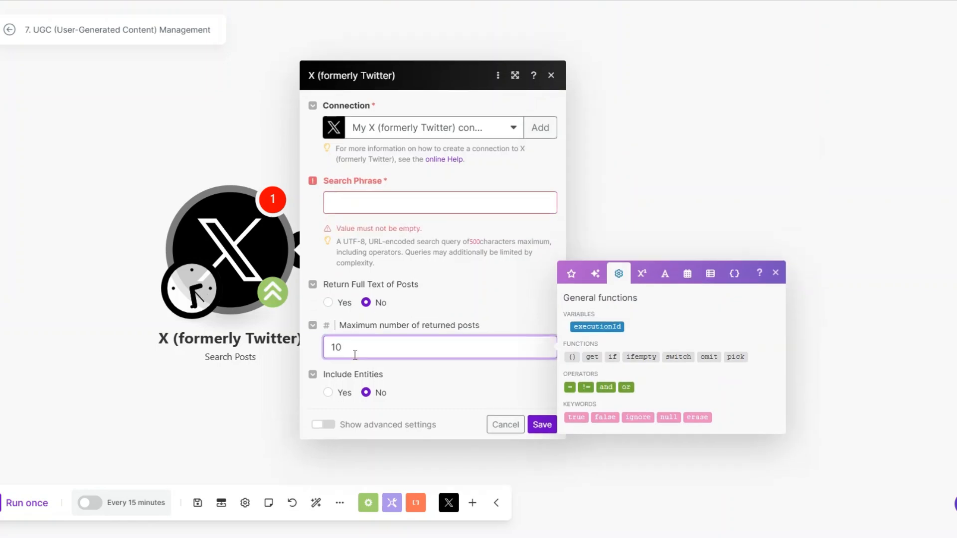
pyautogui.click(389, 209)
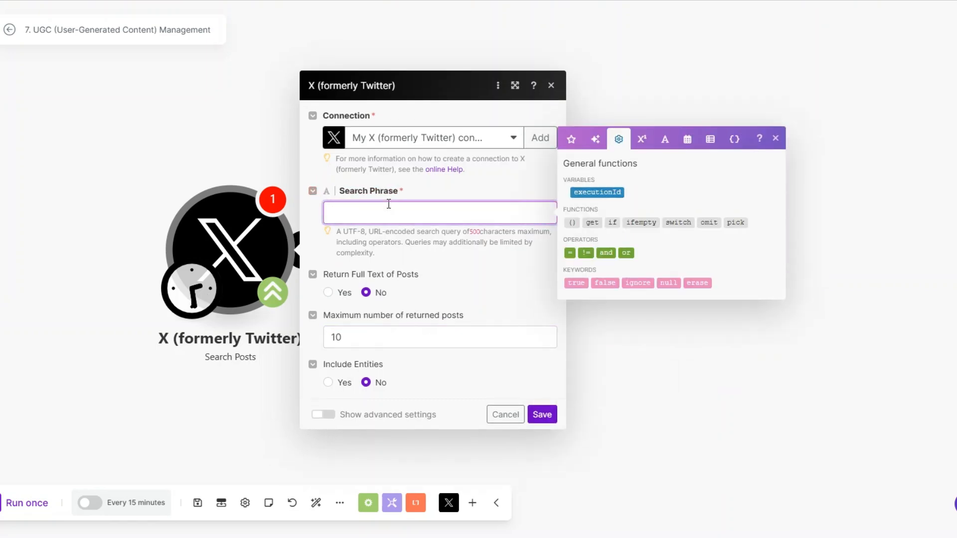
pyautogui.write('Curly hair')
pyautogui.click(542, 415)
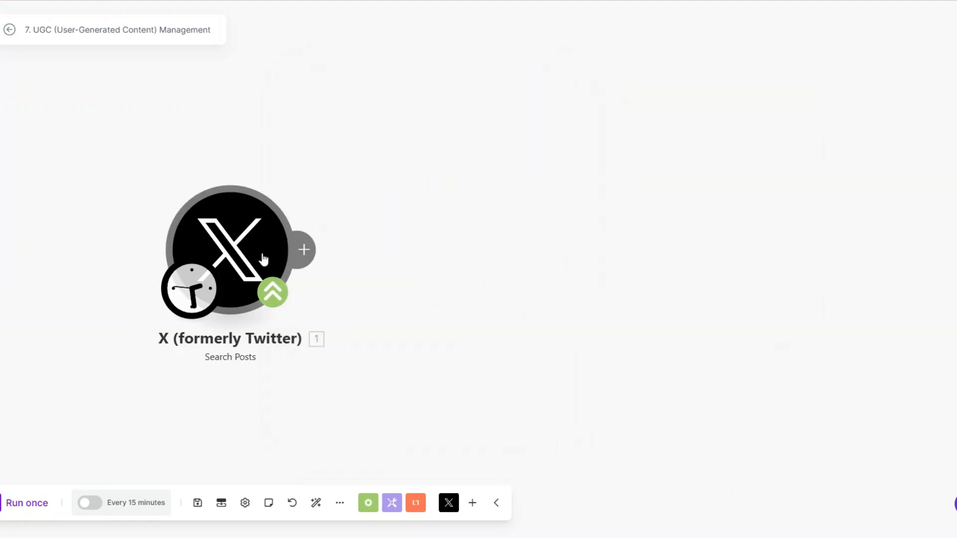
# Step: Add an X (formerly Twitter) v6 Get a Post module after Search Posts
pyautogui.click(300, 250)
pyautogui.click(613, 146)
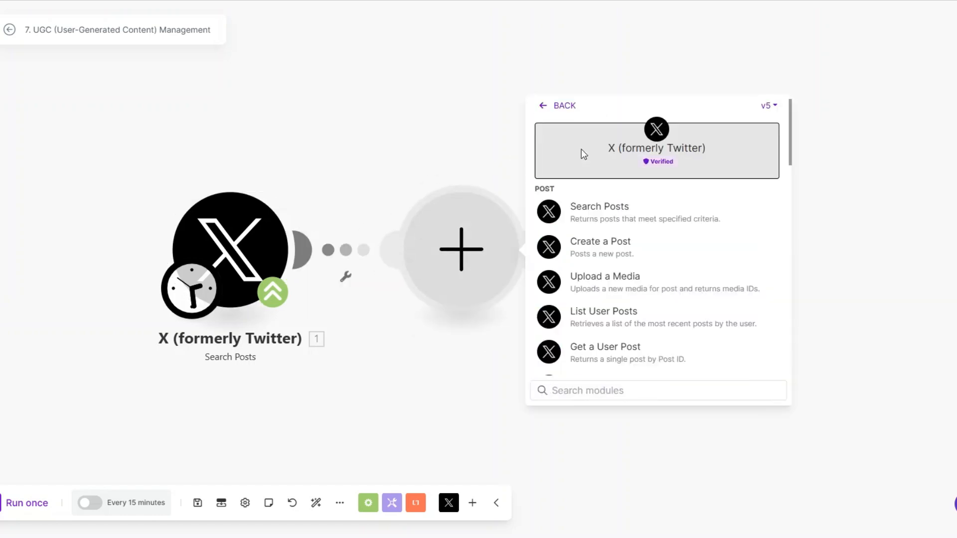
pyautogui.scroll(-5, 604, 272)
pyautogui.click(768, 105)
pyautogui.click(764, 131)
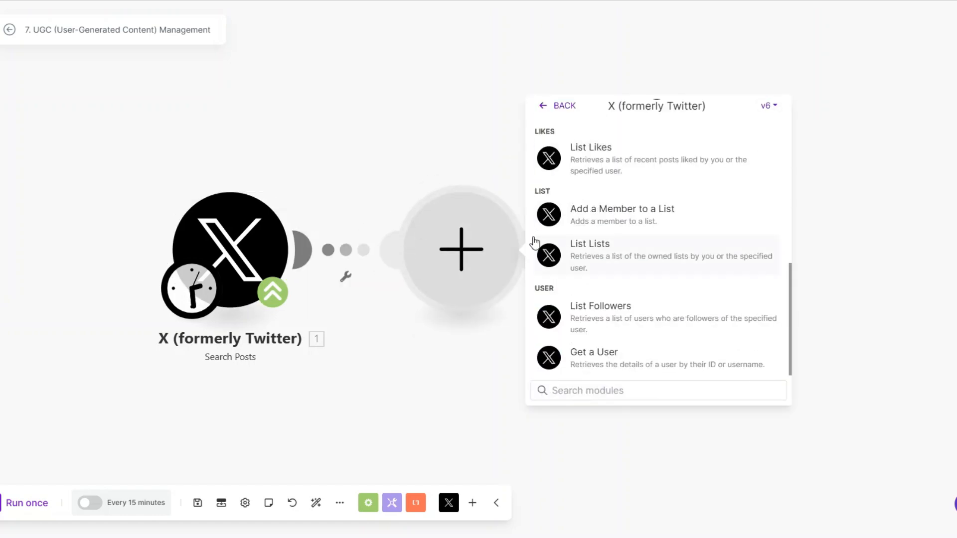
pyautogui.scroll(15, 618, 265)
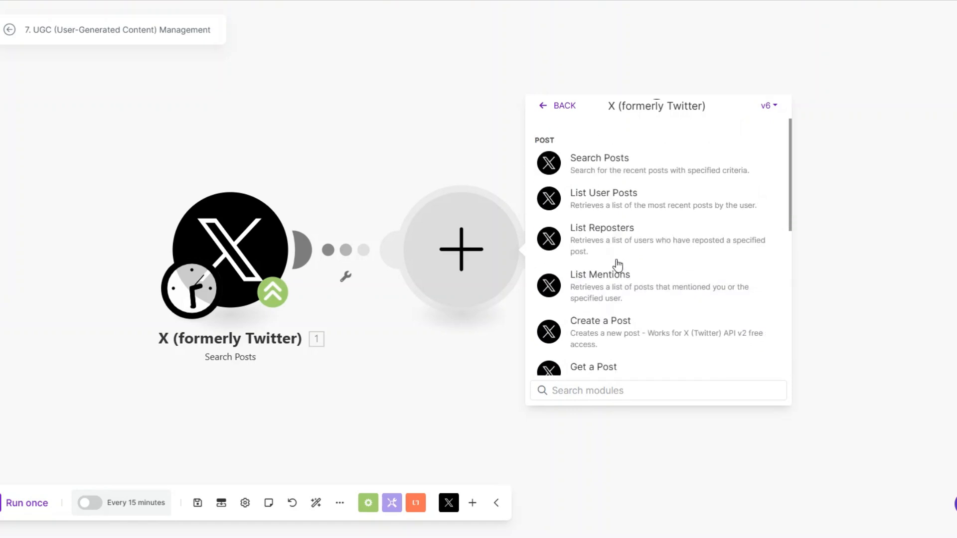
pyautogui.scroll(-3, 618, 264)
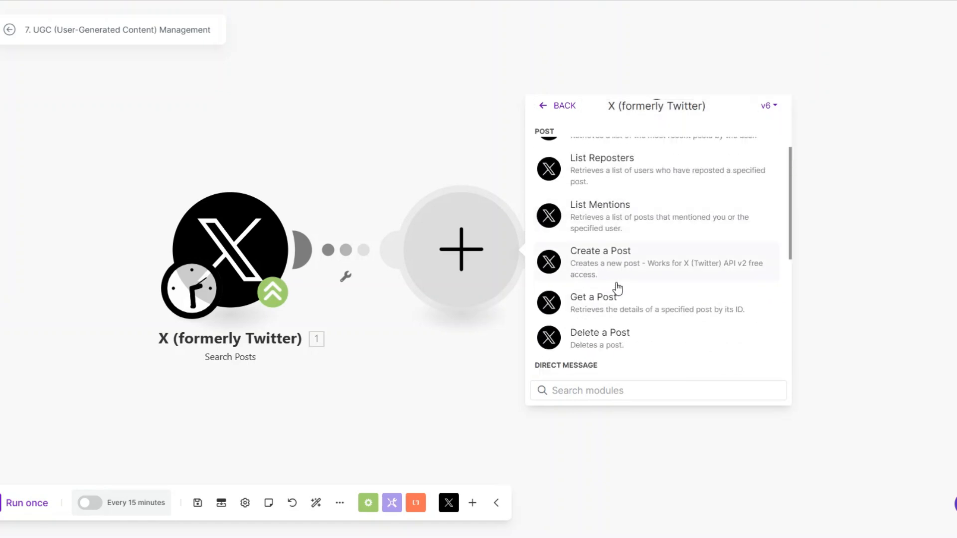
pyautogui.click(610, 310)
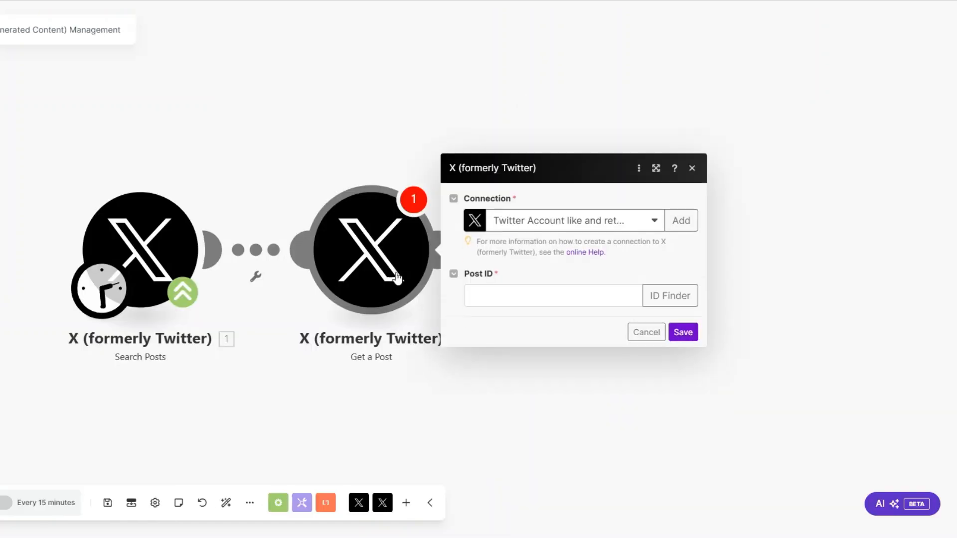
# Step: Map '1. Post ID' from the search into the Post ID field and save
pyautogui.click(487, 296)
pyautogui.moveTo(683, 148); pyautogui.dragTo(490, 307)
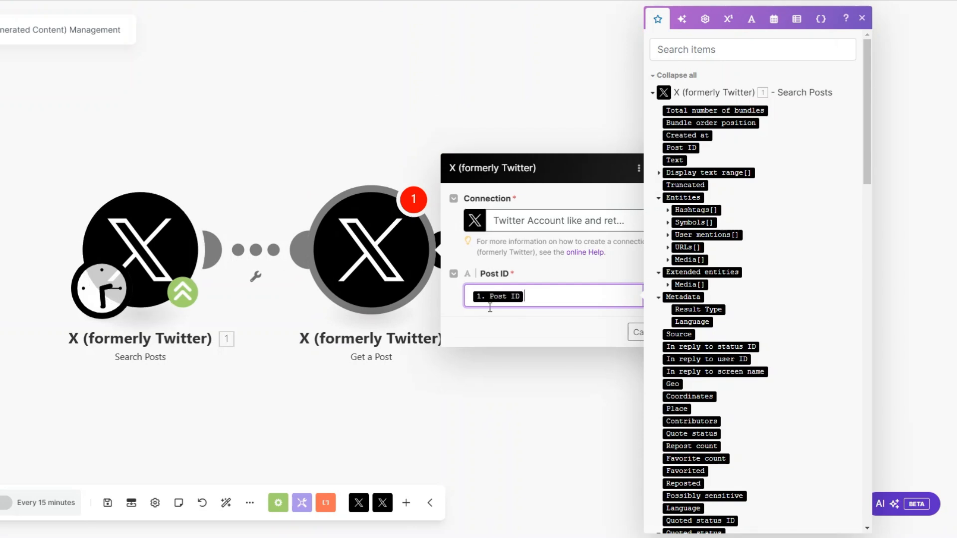
pyautogui.click(632, 316)
pyautogui.click(684, 330)
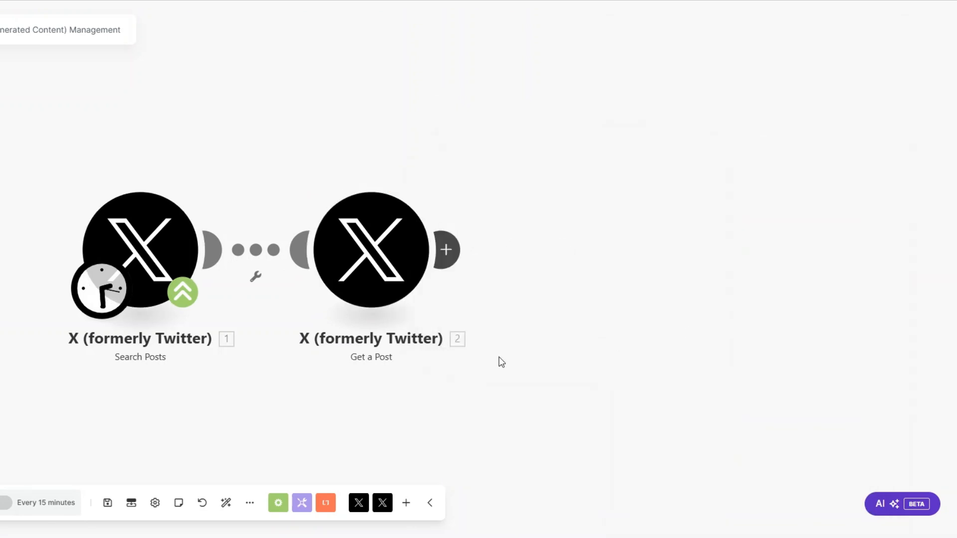
pyautogui.scroll(-1, 238, 359)
pyautogui.moveTo(238, 359); pyautogui.dragTo(129, 337)
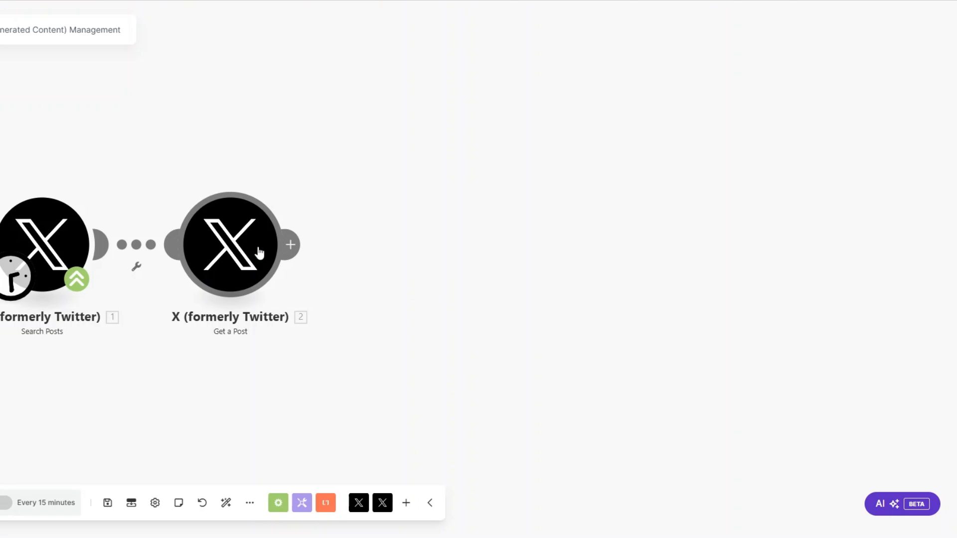
pyautogui.click(295, 244)
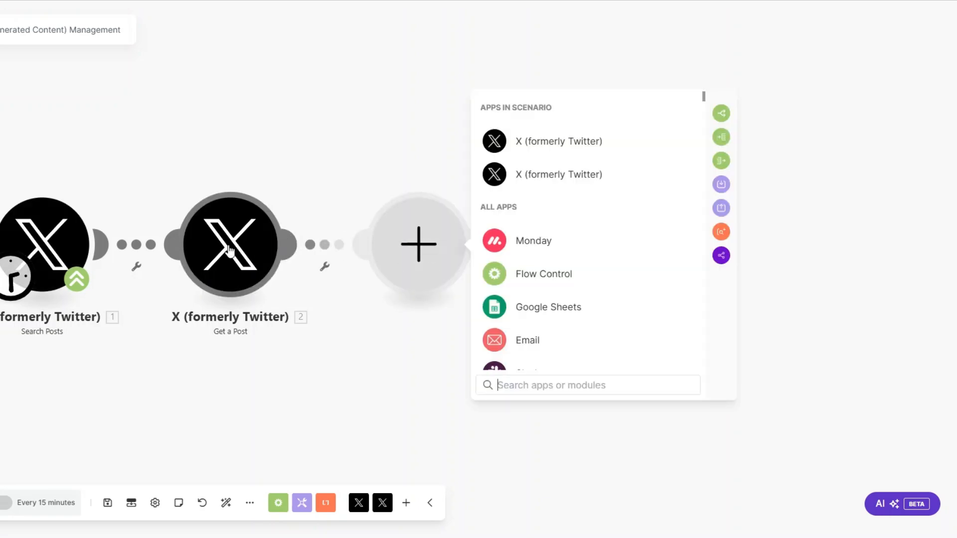
# Step: Add an HTTP Get a file module with URL mapped to the post's Entities.URLs[]: URL
pyautogui.scroll(-6, 527, 262)
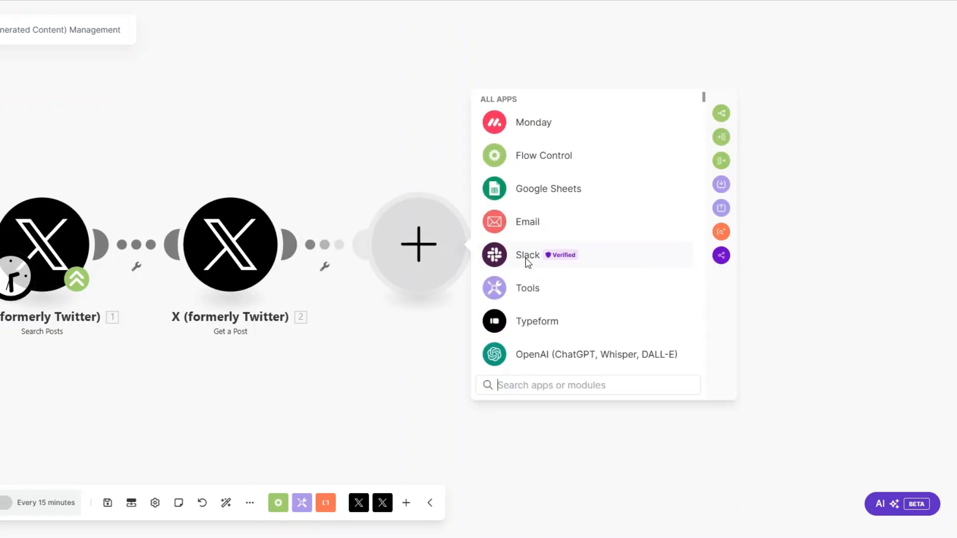
pyautogui.click(526, 277)
pyautogui.click(536, 214)
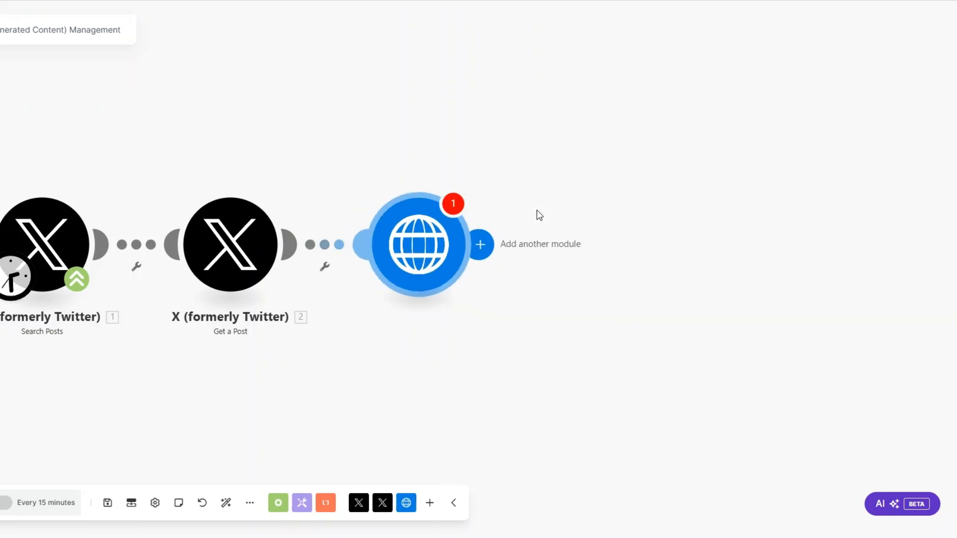
pyautogui.click(531, 255)
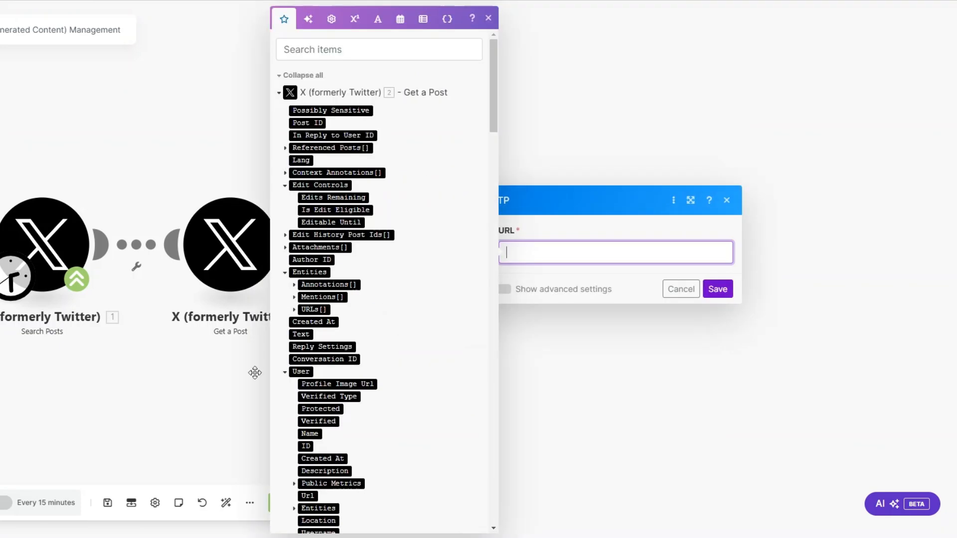
pyautogui.click(713, 51)
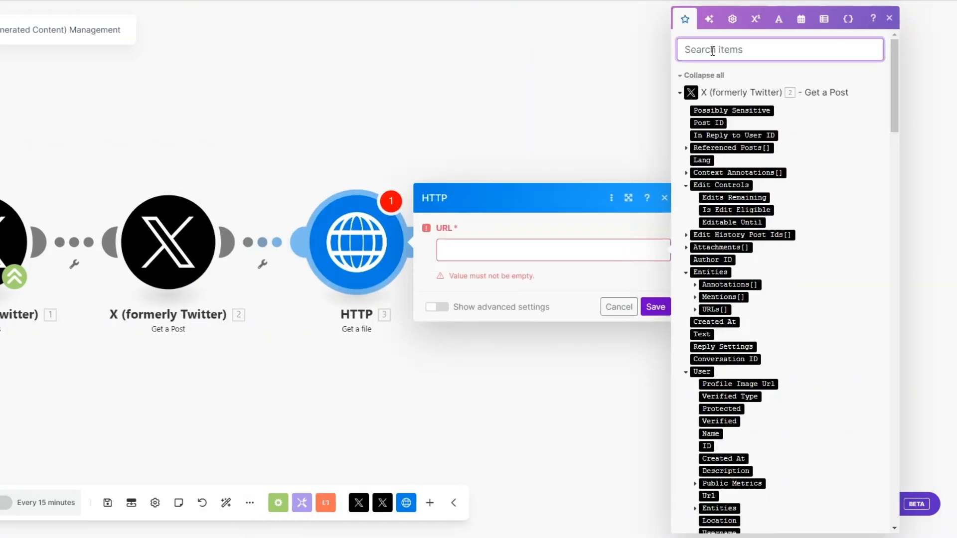
pyautogui.write('url')
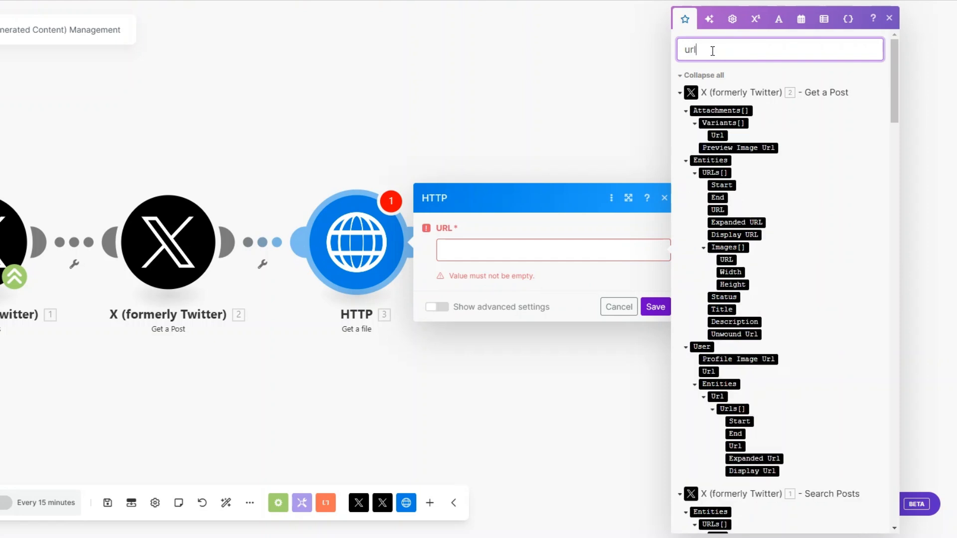
pyautogui.click(718, 210)
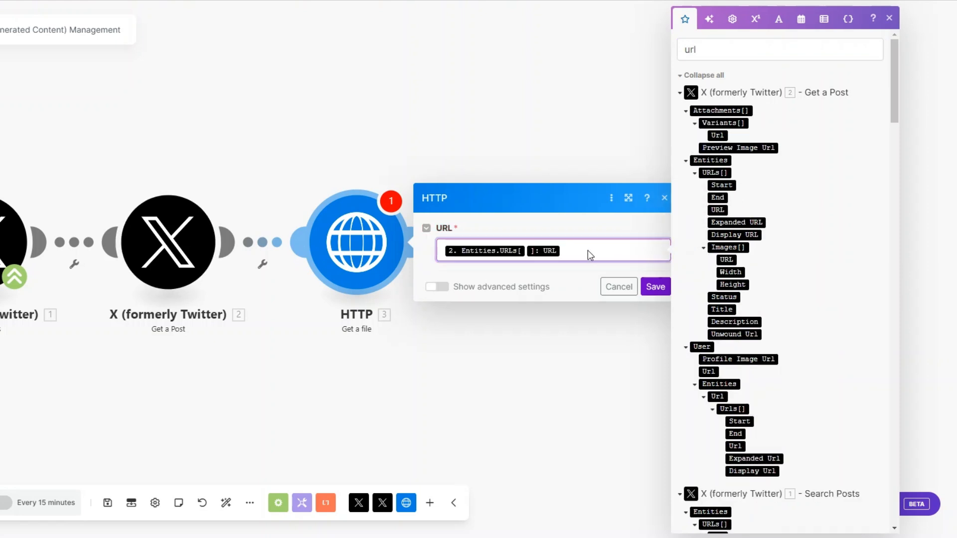
pyautogui.click(655, 287)
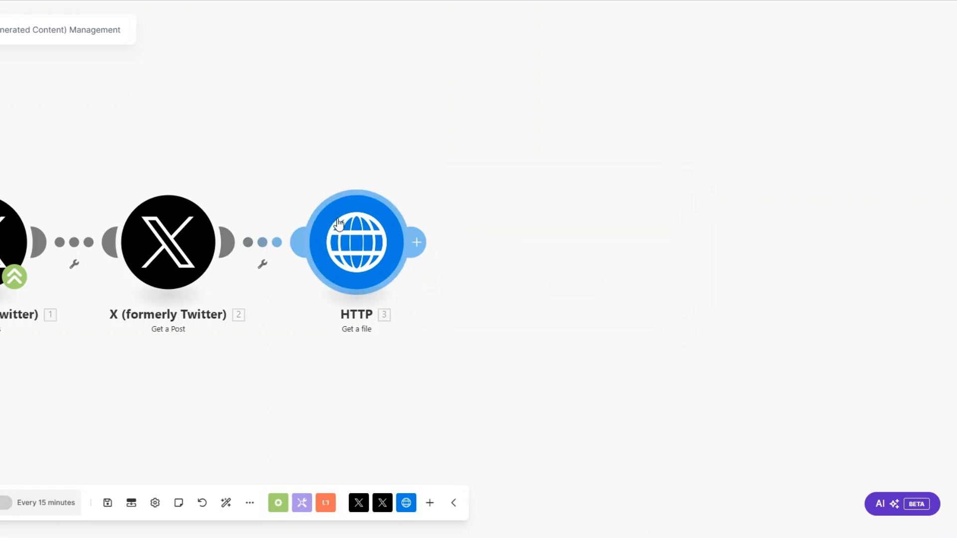
pyautogui.click(416, 242)
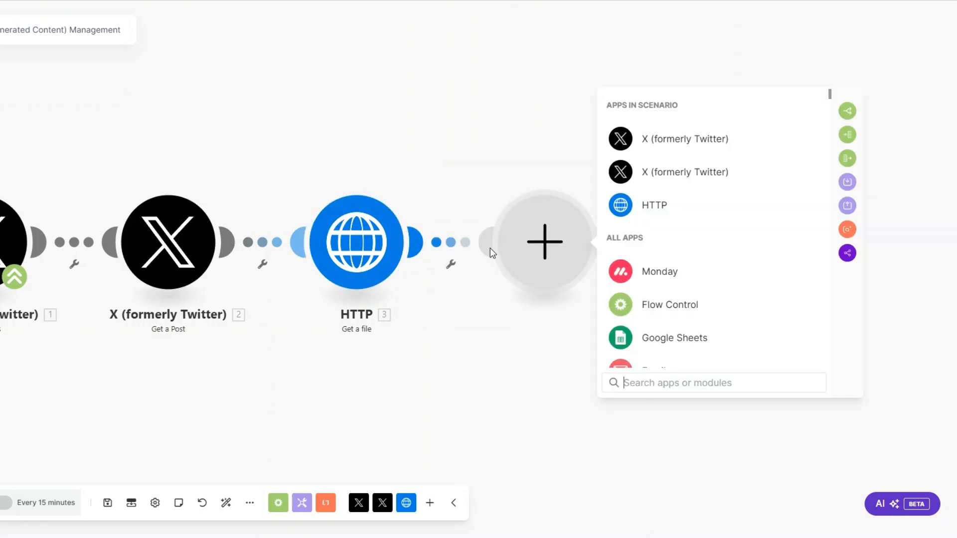
# Step: Add a Google Drive Upload a File module after the HTTP step
pyautogui.scroll(-5, 635, 259)
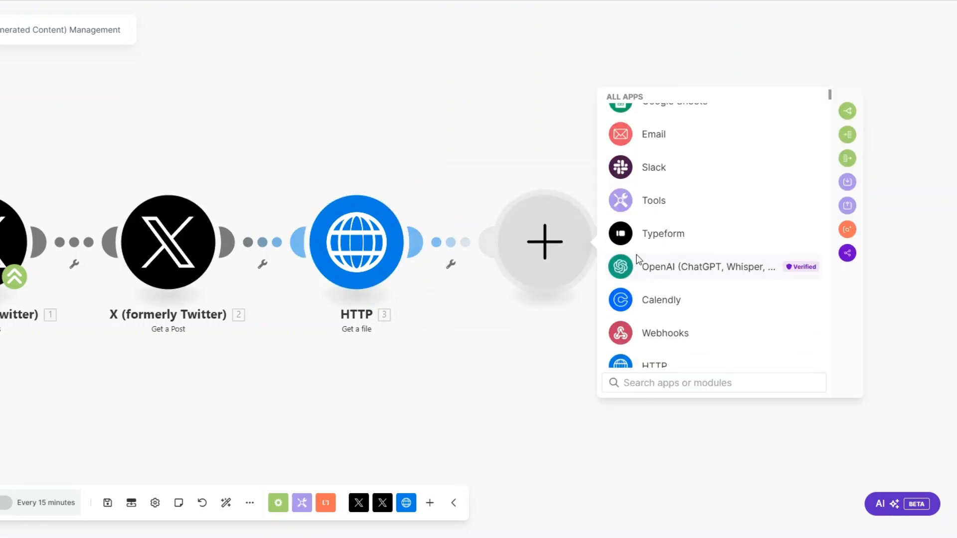
pyautogui.write('drive')
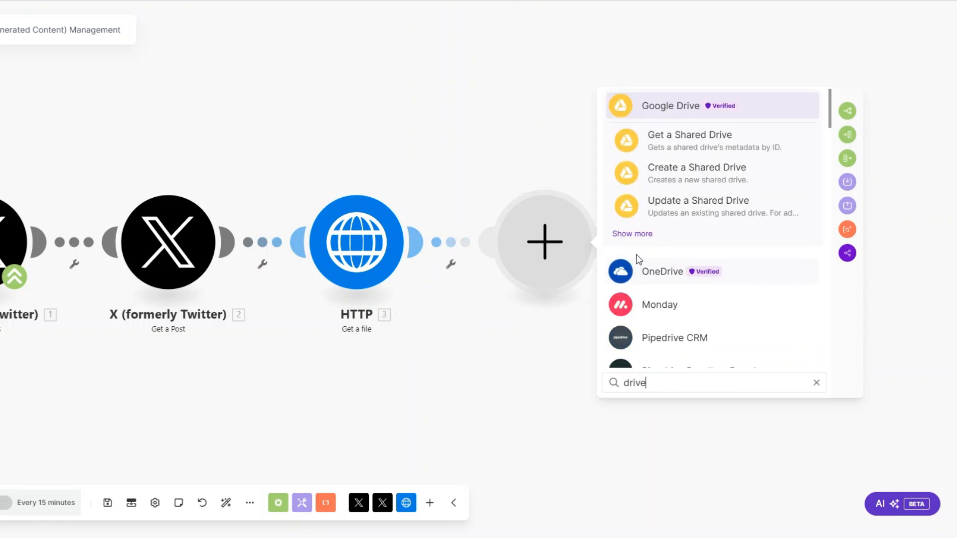
pyautogui.click(663, 108)
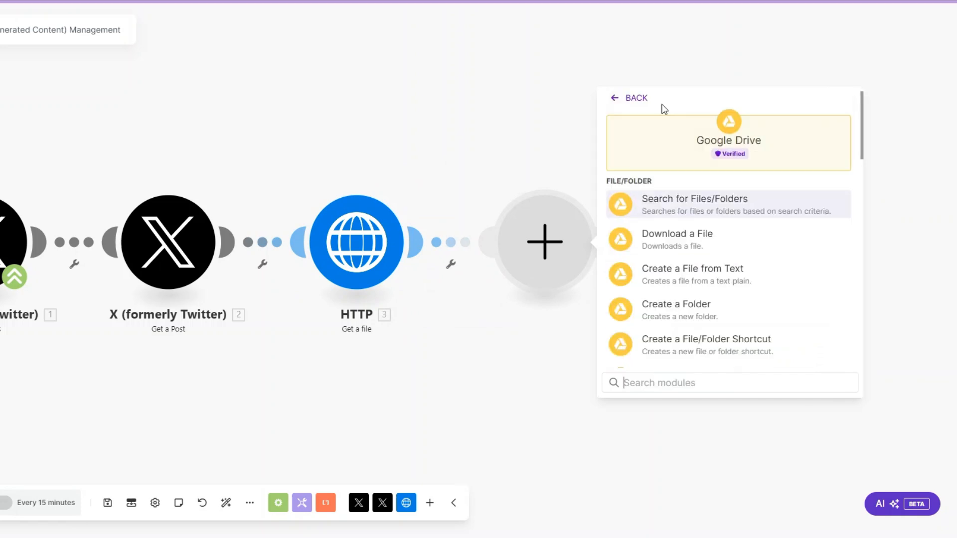
pyautogui.scroll(-2, 701, 264)
pyautogui.scroll(-2, 702, 264)
pyautogui.click(695, 271)
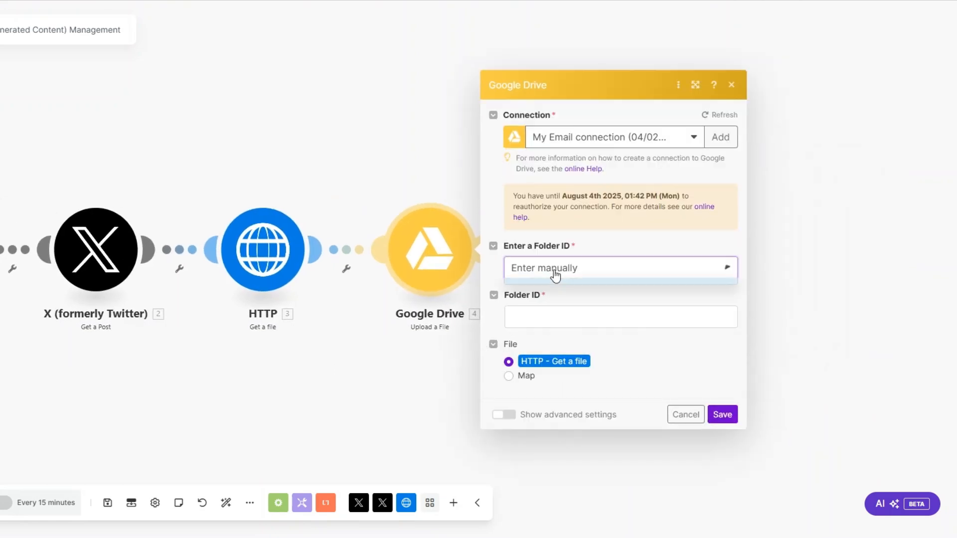
# Step: Set the upload Folder ID via Select from the list to the Files folder and save
pyautogui.click(556, 272)
pyautogui.click(555, 309)
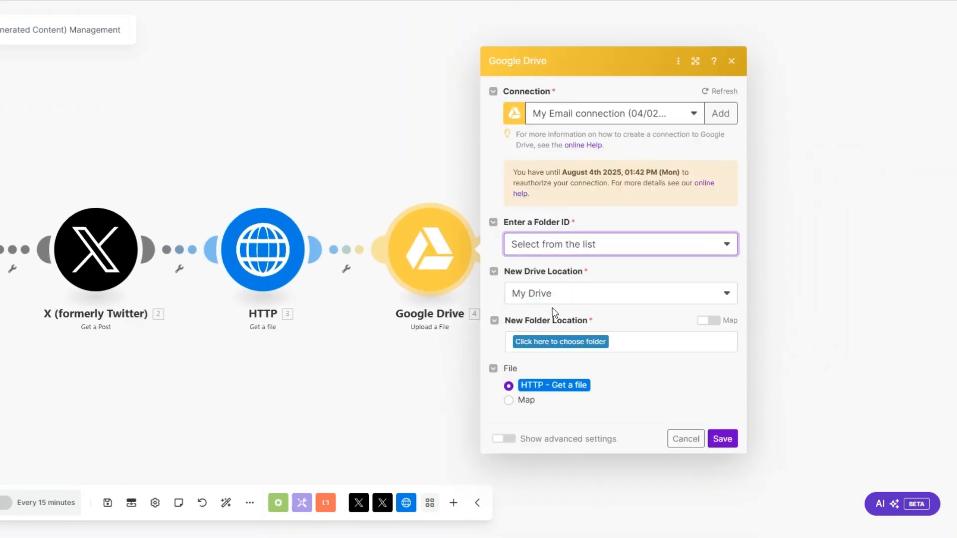
pyautogui.click(551, 343)
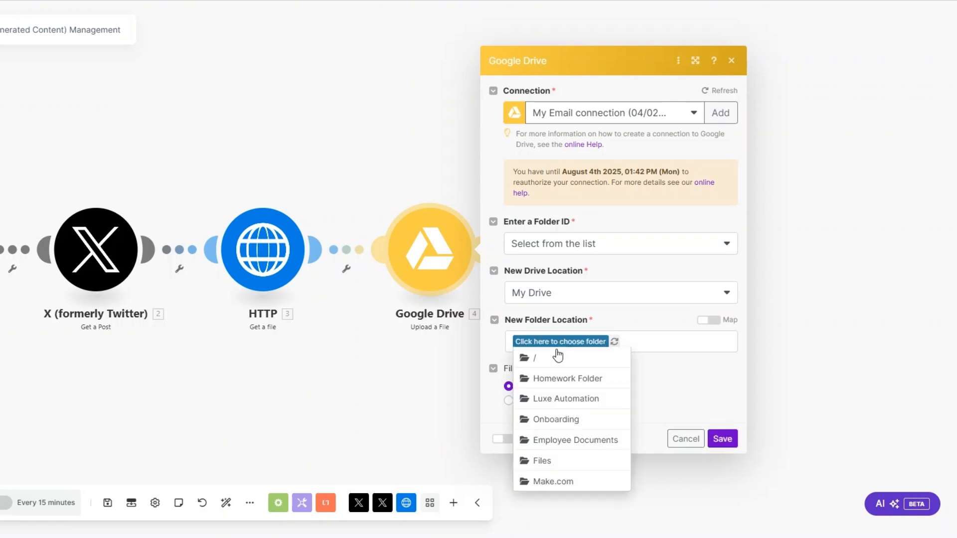
pyautogui.click(547, 467)
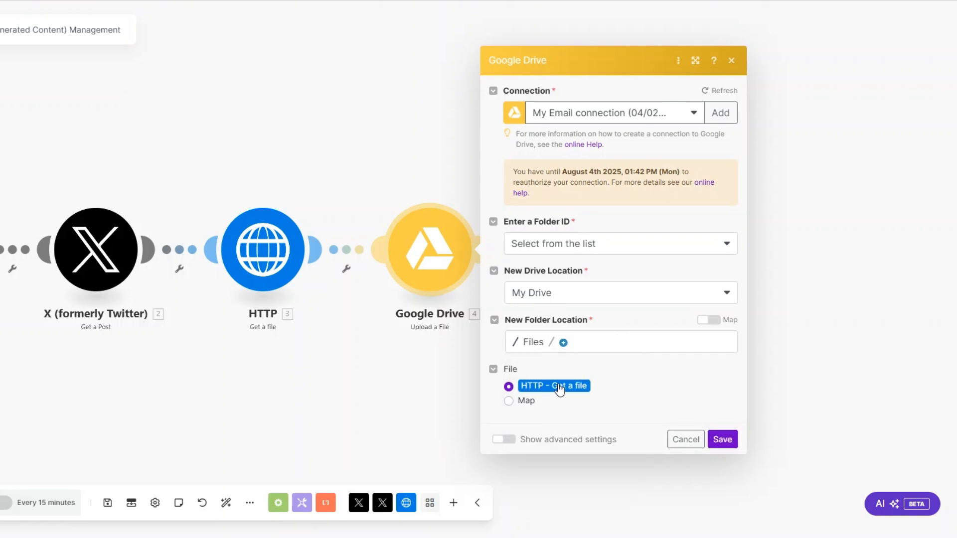
pyautogui.click(726, 441)
pyautogui.click(435, 261)
pyautogui.click(718, 440)
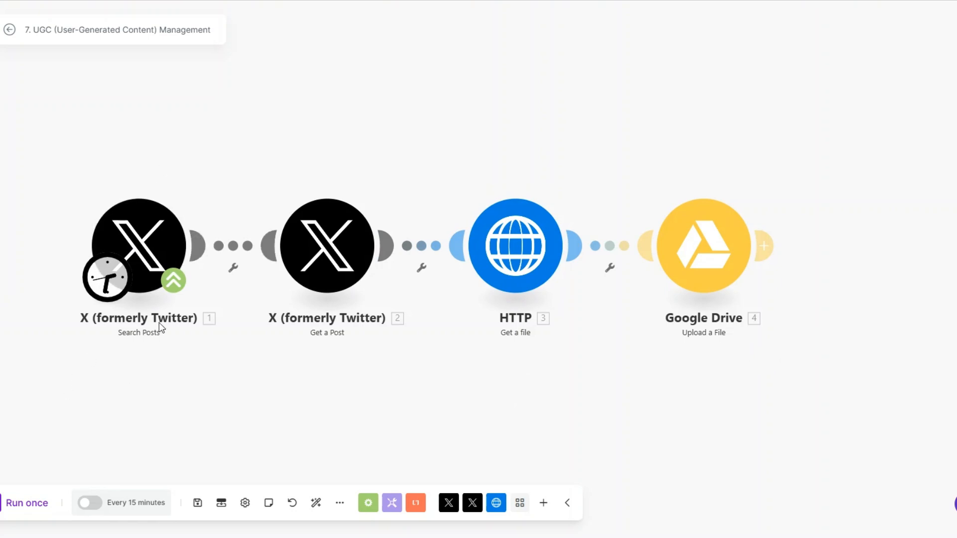
# Step: Pan across the finished four-module UGC scenario to review it
pyautogui.moveTo(225, 389); pyautogui.dragTo(229, 389)
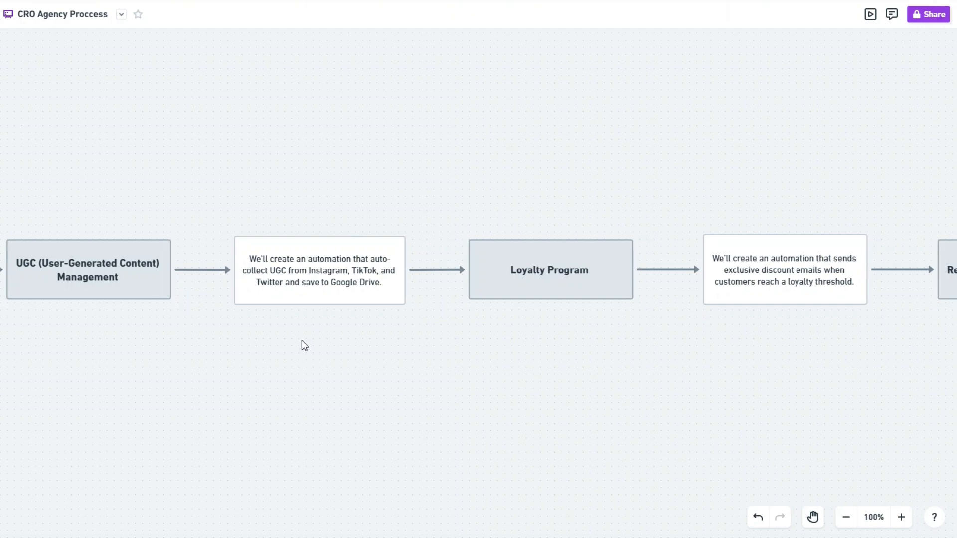
# Step: Scroll the Whimsical flowchart to bring the Loyalty Program box into view
pyautogui.hscroll(8, 447, 351)
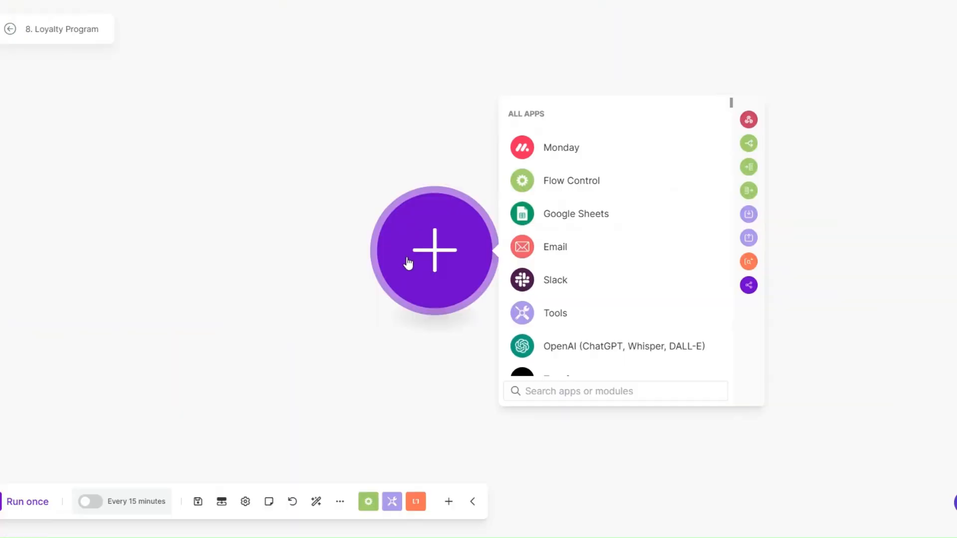
# Step: Make Webhooks > Custom webhook the trigger of the Loyalty Program scenario
pyautogui.scroll(-2, 548, 289)
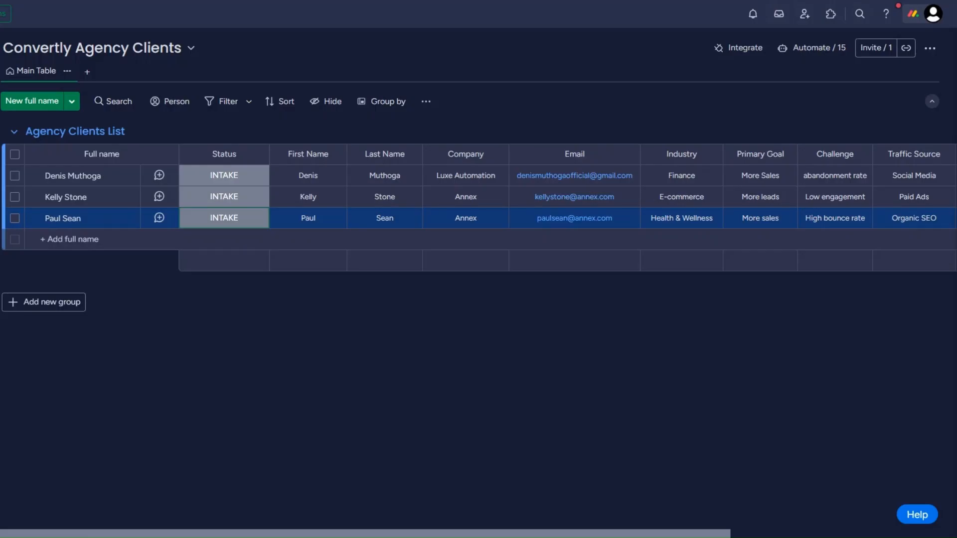
pyautogui.click(235, 220)
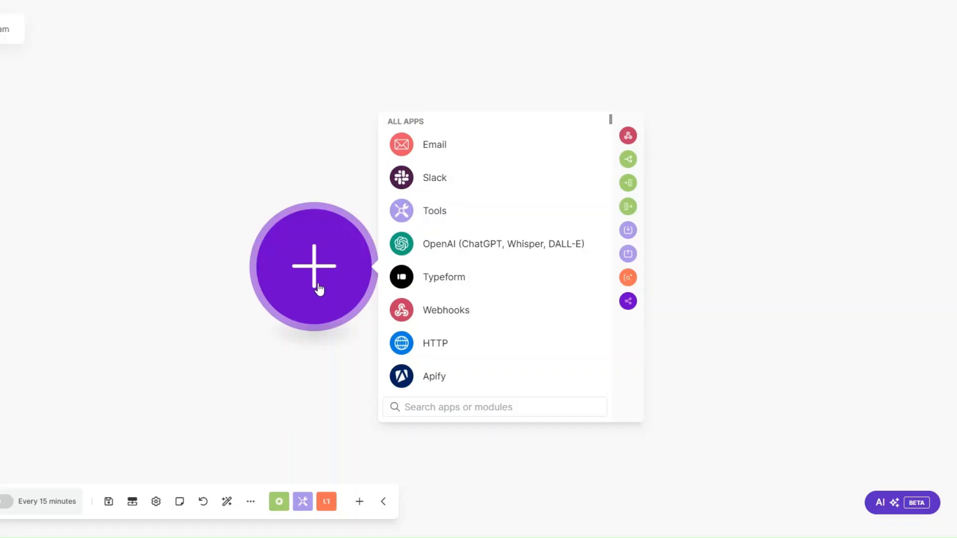
pyautogui.click(417, 310)
pyautogui.click(447, 264)
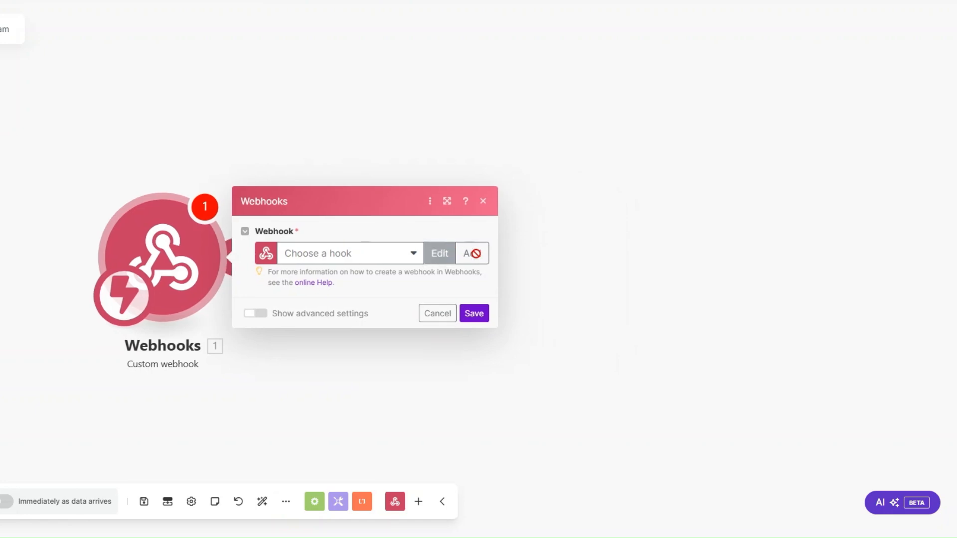
# Step: Create a webhook named 'Loyalty Program', copy its address and save the trigger
pyautogui.click(474, 253)
pyautogui.moveTo(624, 206); pyautogui.dragTo(515, 207)
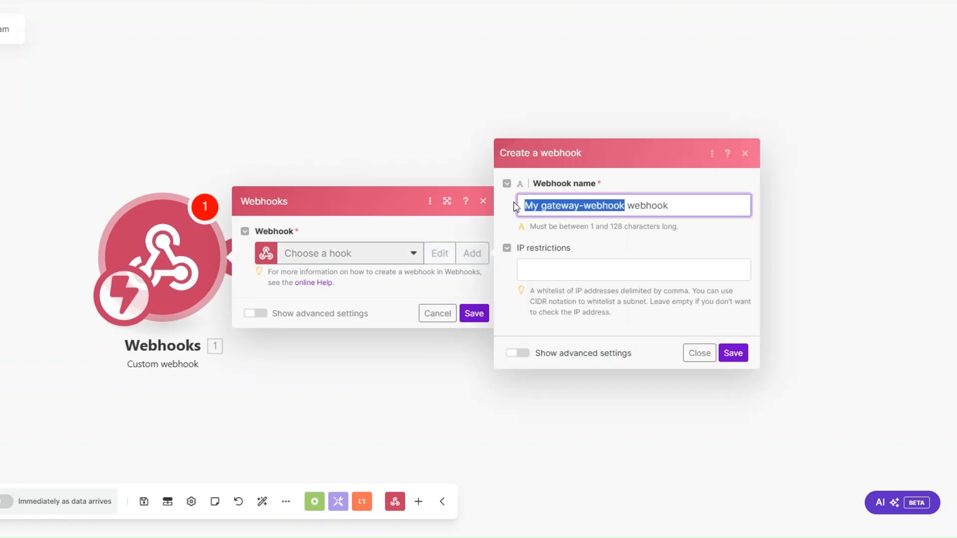
pyautogui.write('Loyalty Program')
pyautogui.click(733, 353)
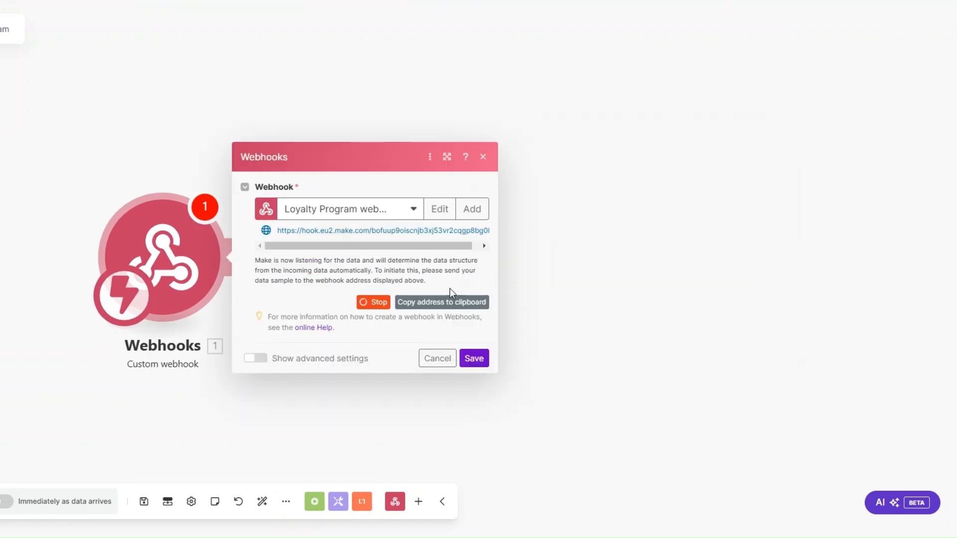
pyautogui.click(444, 302)
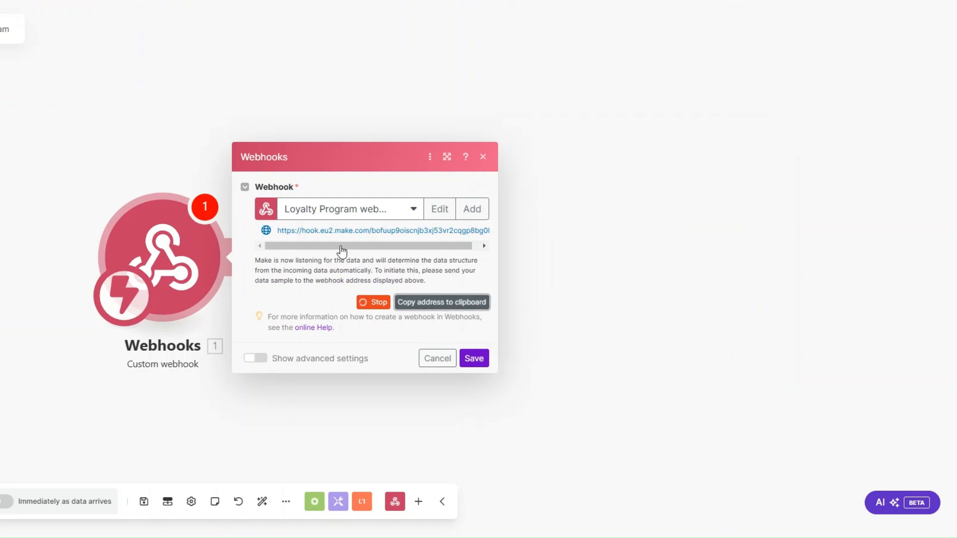
pyautogui.click(479, 364)
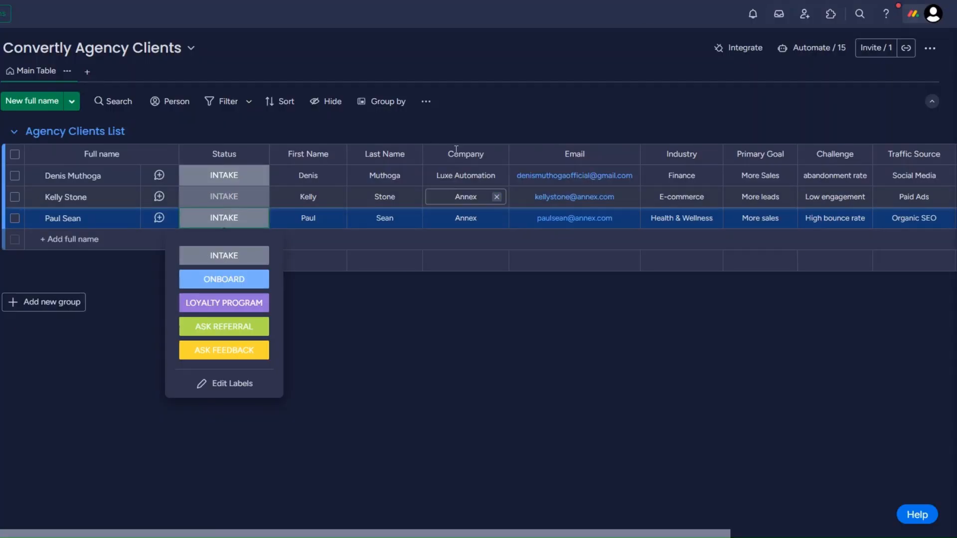
# Step: Connect the copied Make address to monday.com's 'When a status changes to something, send a webhook' template
pyautogui.click(744, 62)
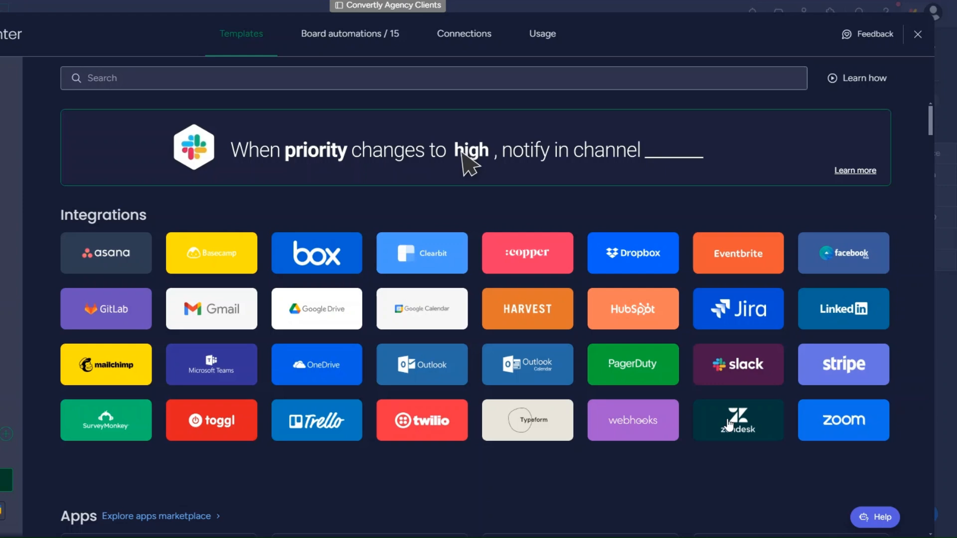
pyautogui.click(633, 420)
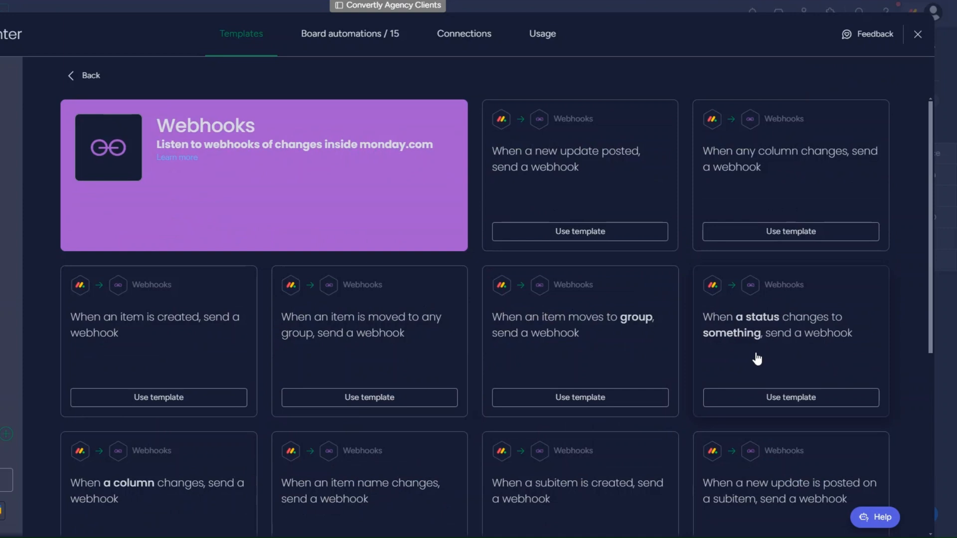
pyautogui.click(793, 401)
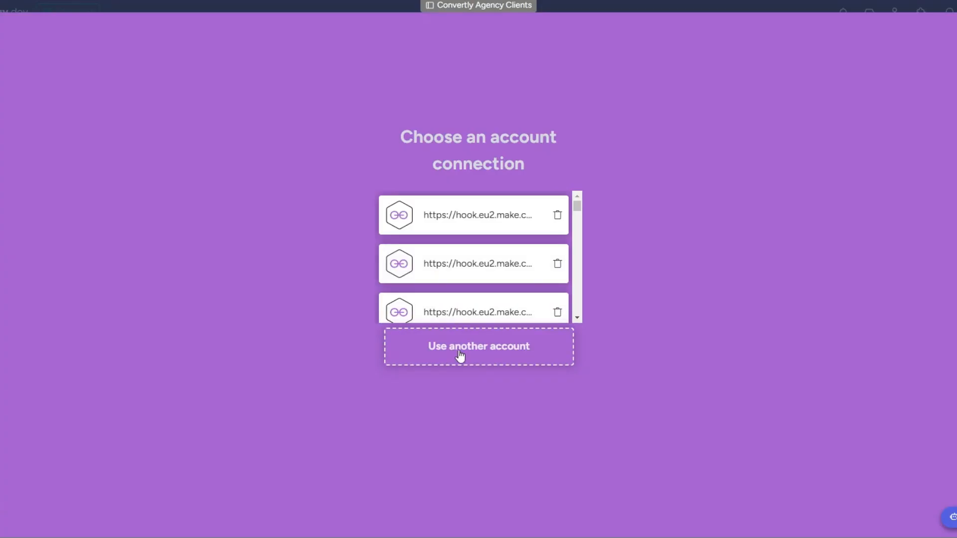
pyautogui.click(459, 352)
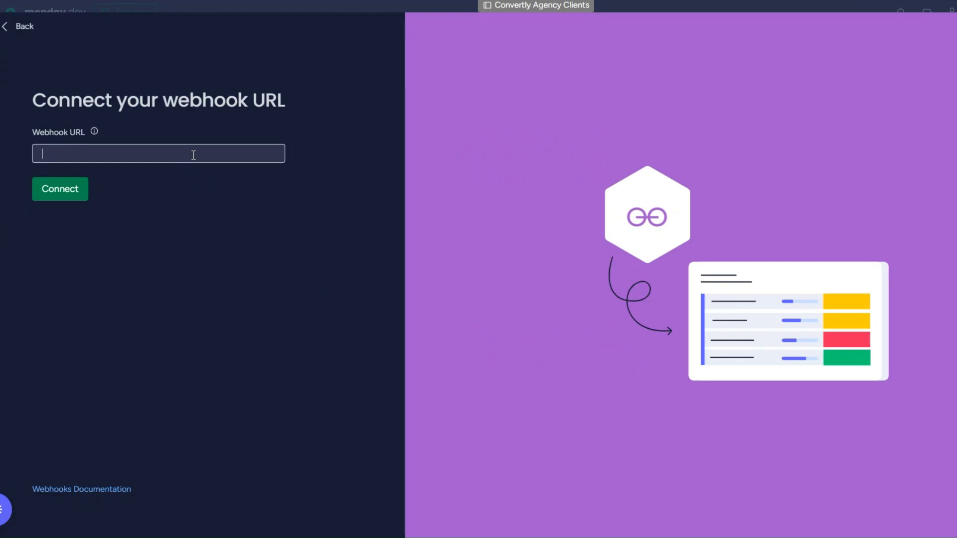
pyautogui.hotkey('ctrl', 'v')
pyautogui.click(70, 193)
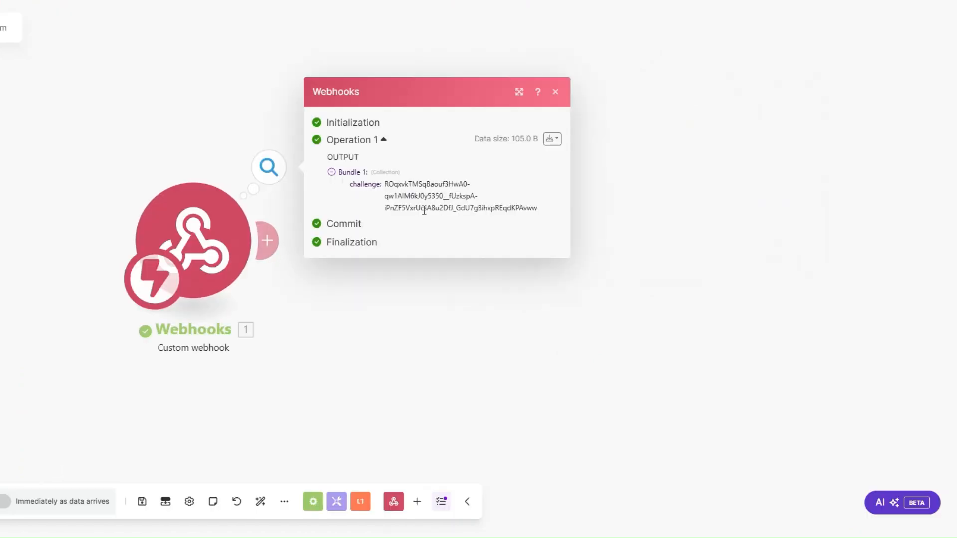
# Step: Add a Webhook response module with status 200, returning the mapped challenge value in the body
pyautogui.click(266, 240)
pyautogui.click(541, 139)
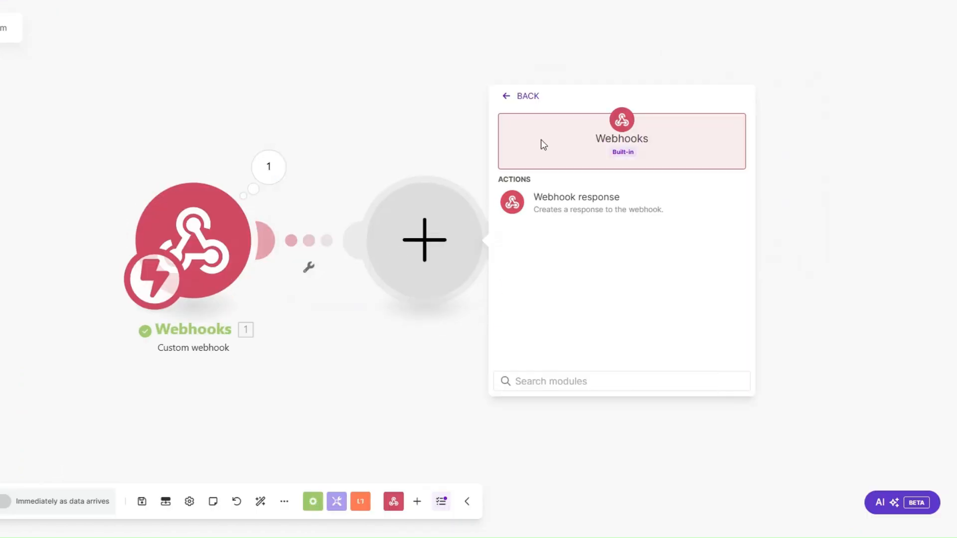
pyautogui.click(576, 199)
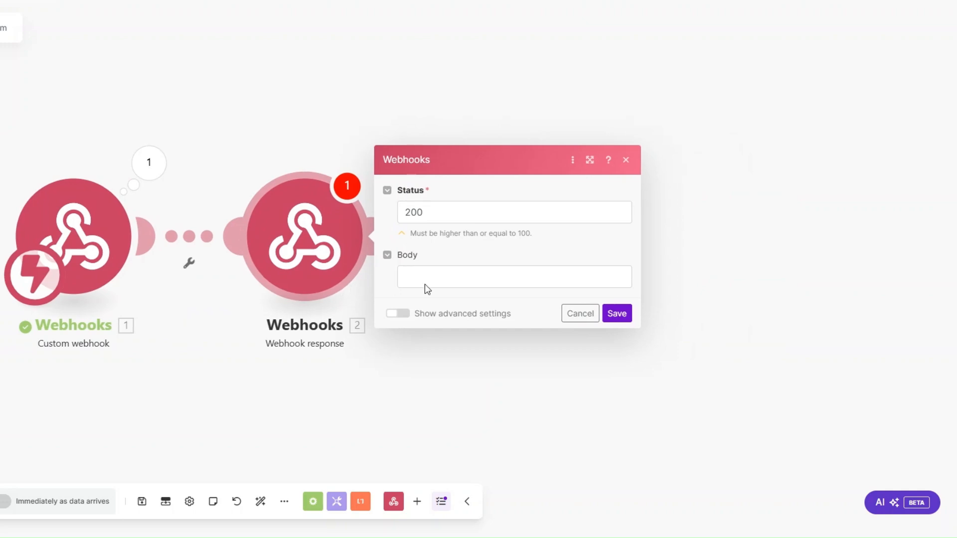
pyautogui.click(431, 279)
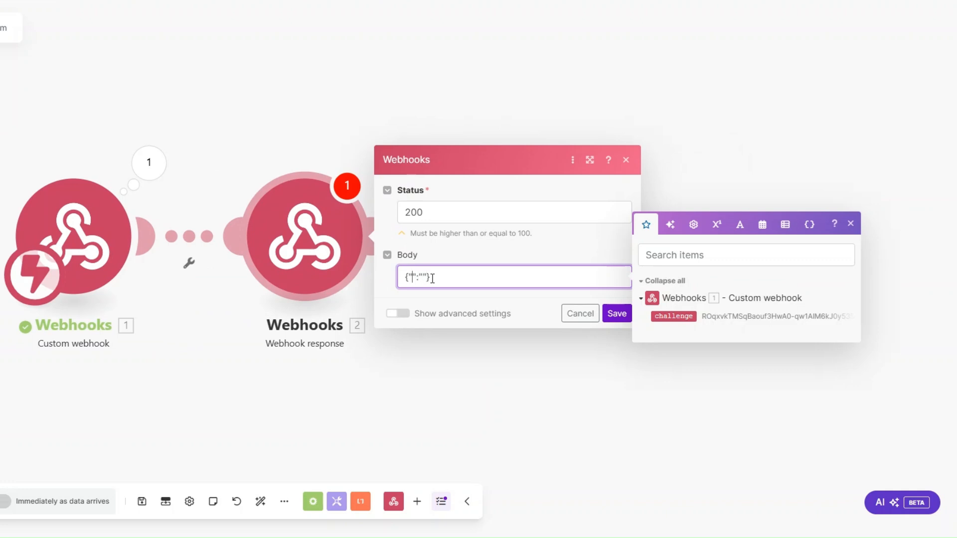
pyautogui.write('challenge')
pyautogui.click(673, 316)
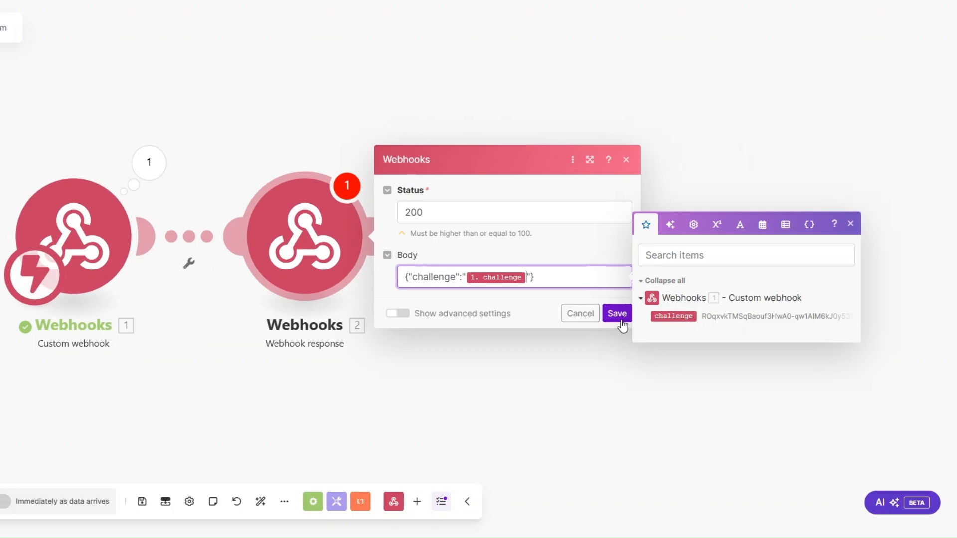
pyautogui.click(616, 313)
# Step: Run the scenario once and open the response module's options
pyautogui.click(0, 502)
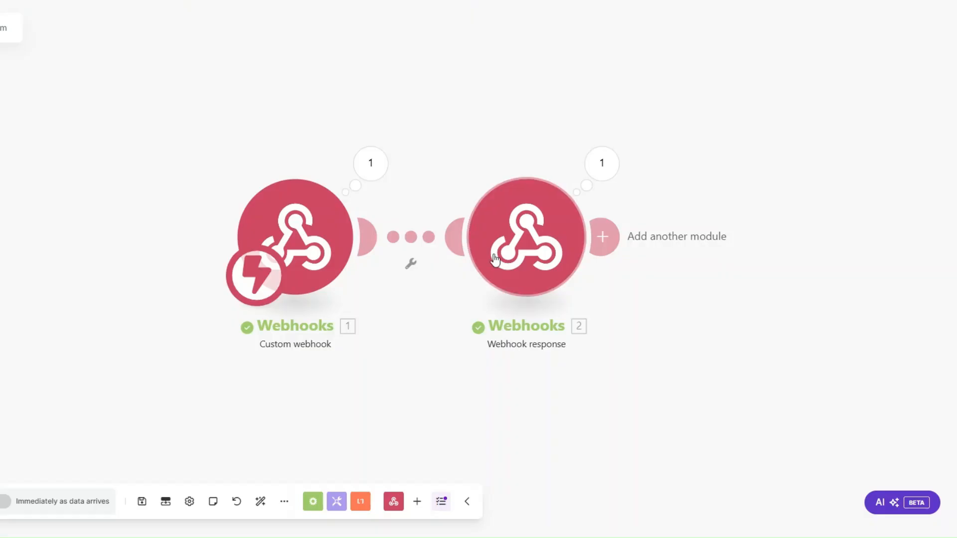
pyautogui.rightClick(501, 255)
pyautogui.click(517, 401)
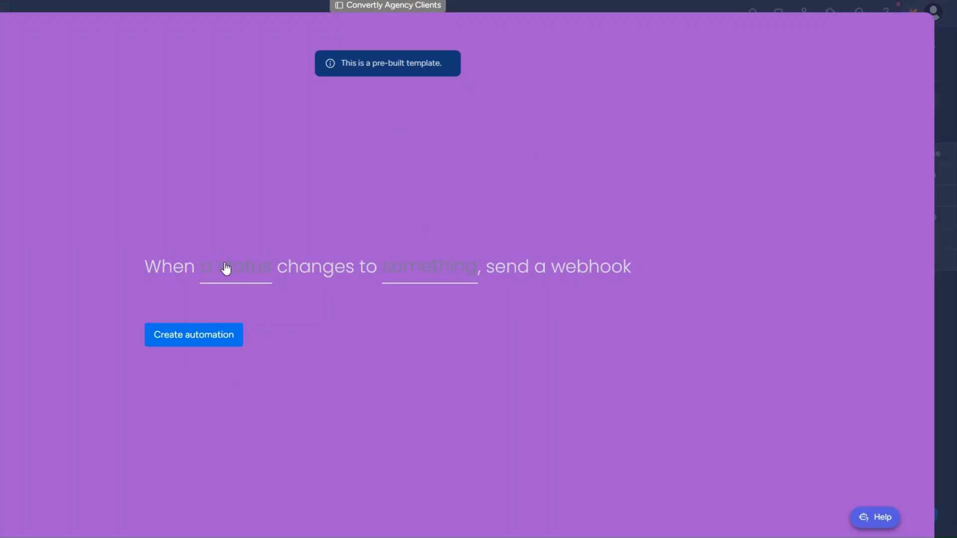
# Step: Create the automation to send a webhook when Status changes to LOYALTY PROGRAM
pyautogui.click(226, 270)
pyautogui.click(229, 324)
pyautogui.click(406, 272)
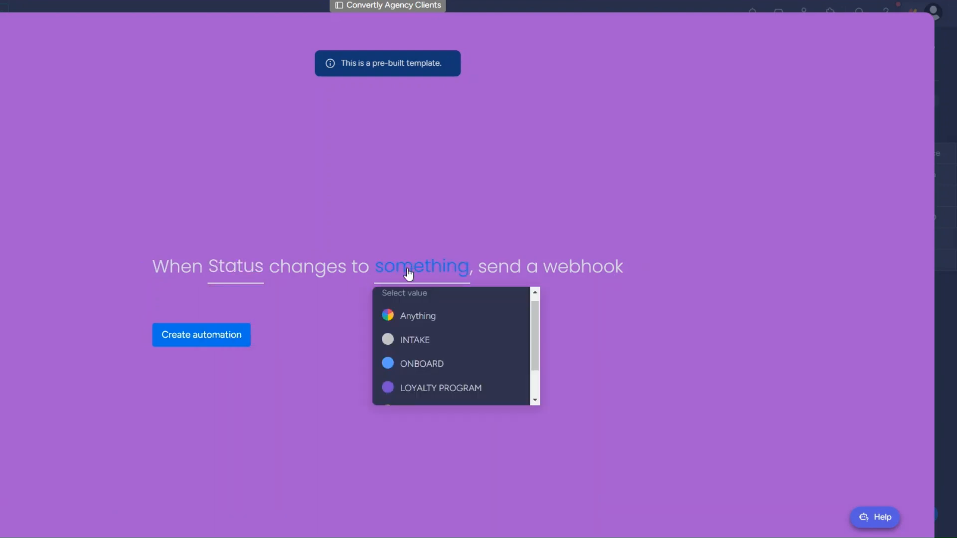
pyautogui.click(423, 392)
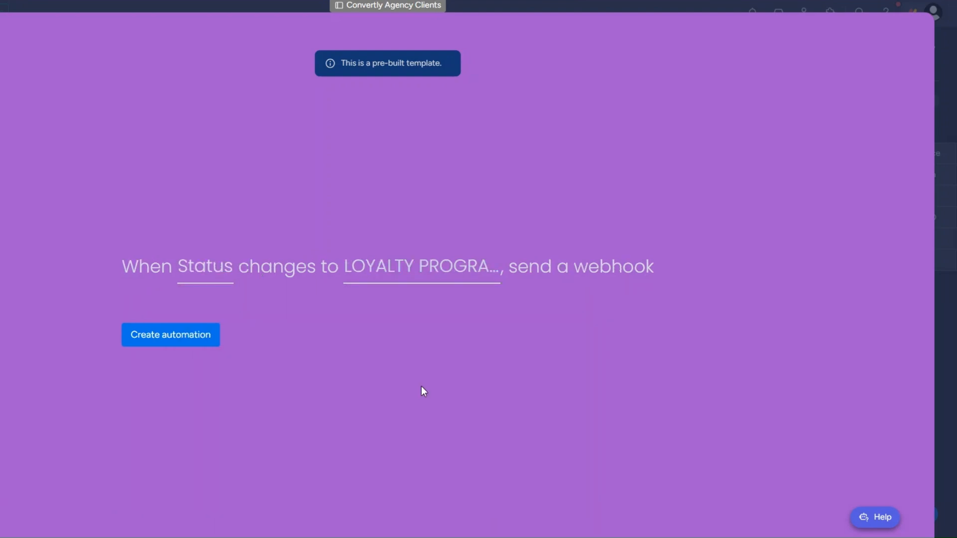
pyautogui.click(188, 335)
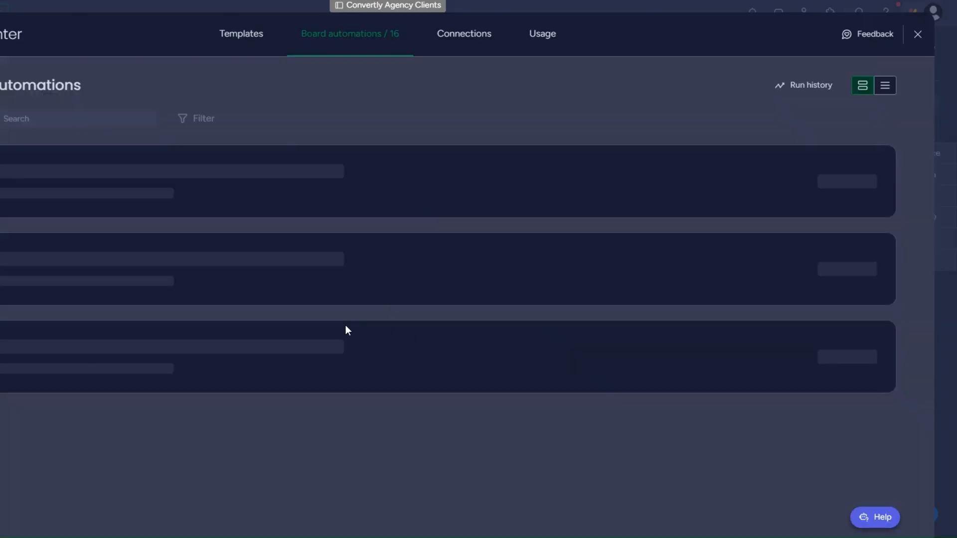
# Step: Back on the board, set the third client's Status to LOYALTY PROGRAM
pyautogui.click(918, 36)
pyautogui.click(210, 216)
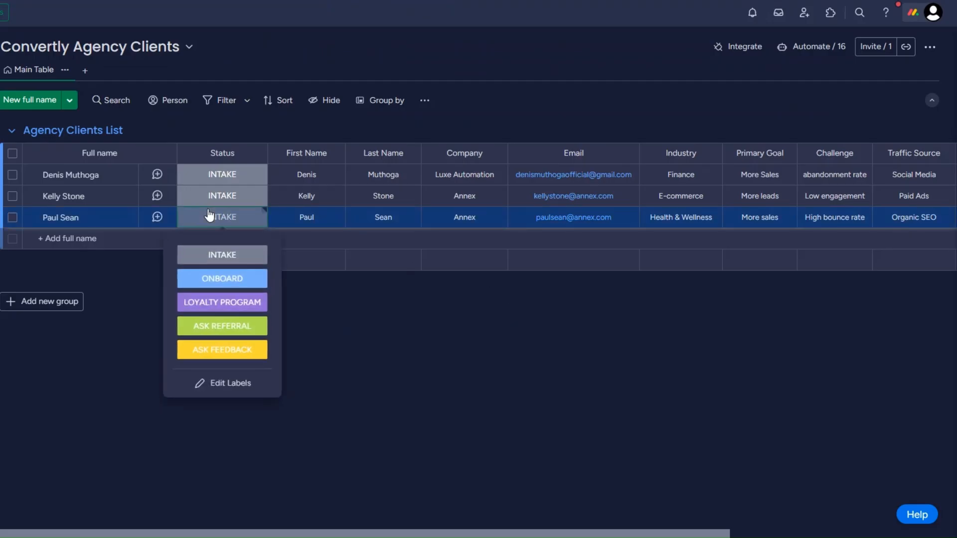
pyautogui.click(211, 302)
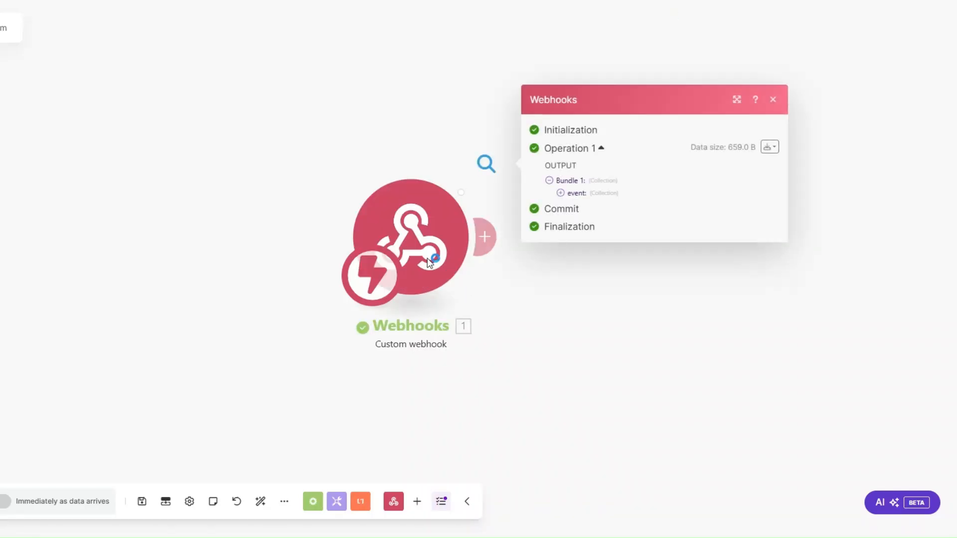
# Step: Inspect the webhook's received event, noting the item name and pulseId
pyautogui.moveTo(342, 267); pyautogui.dragTo(117, 274)
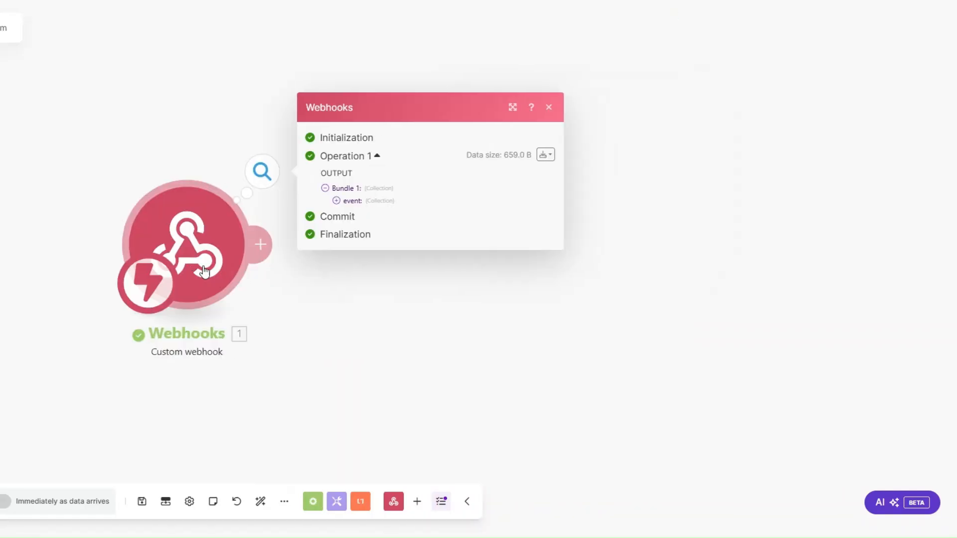
pyautogui.click(336, 201)
pyautogui.moveTo(395, 243); pyautogui.dragTo(471, 246)
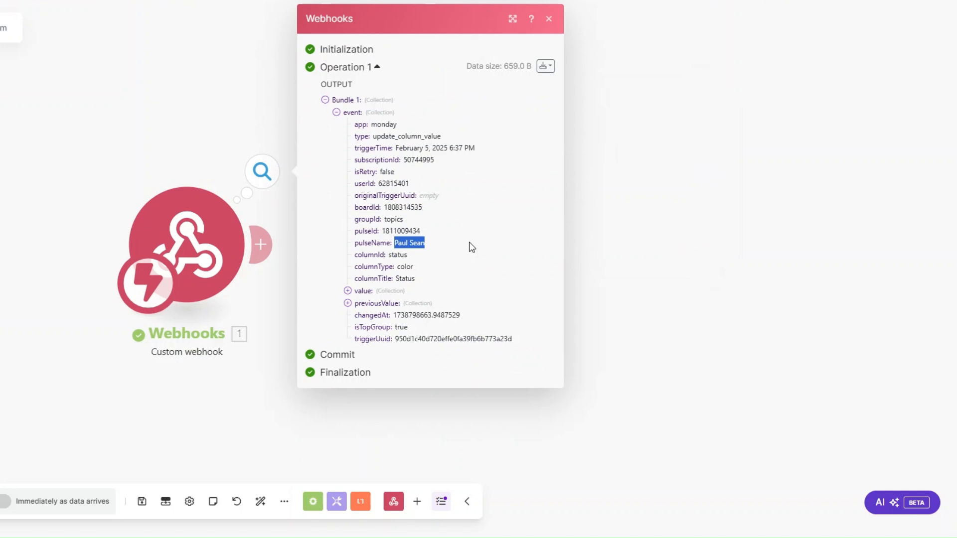
pyautogui.moveTo(382, 231); pyautogui.dragTo(427, 235)
pyautogui.click(296, 289)
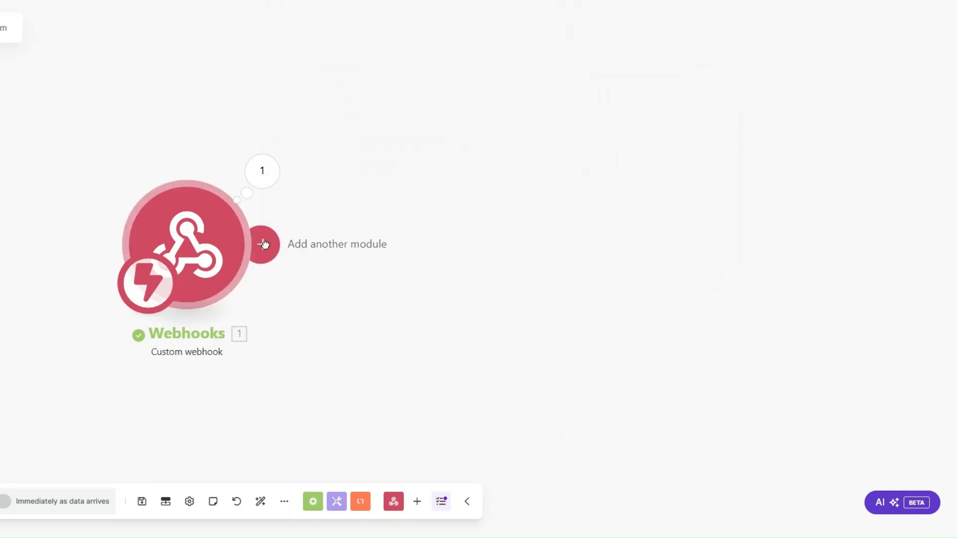
# Step: Add Monday Get an Item with ID mapped from pulseId and board Convertly Agency Clients
pyautogui.click(260, 244)
pyautogui.click(527, 209)
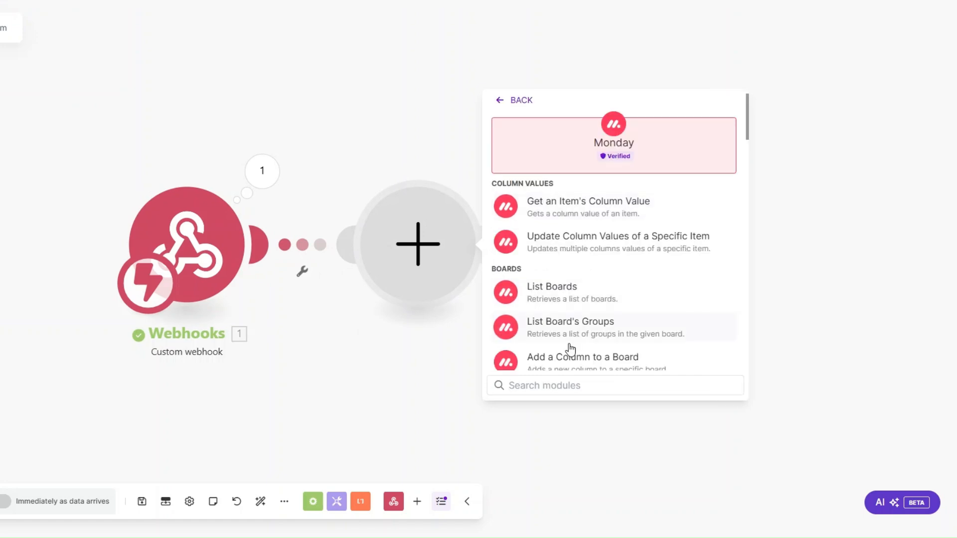
pyautogui.write('get an')
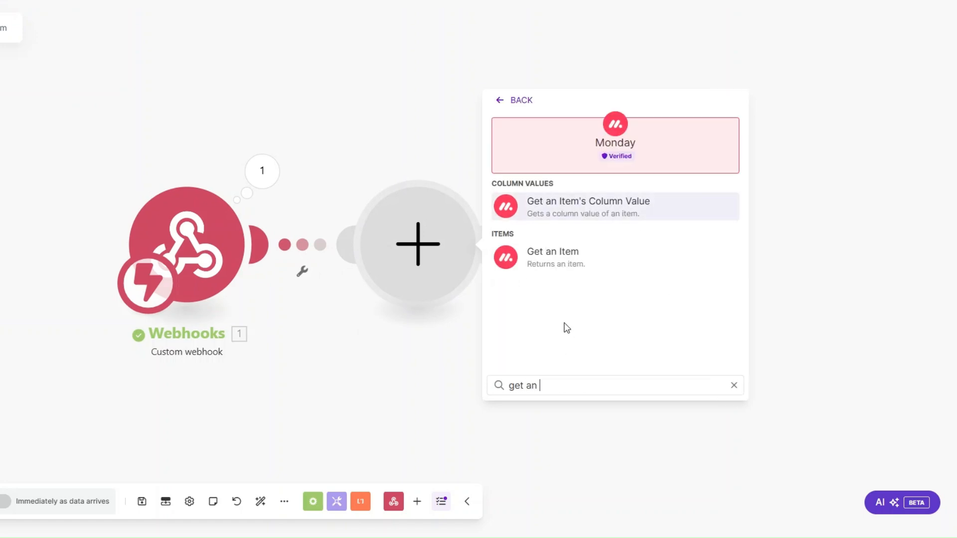
pyautogui.click(555, 255)
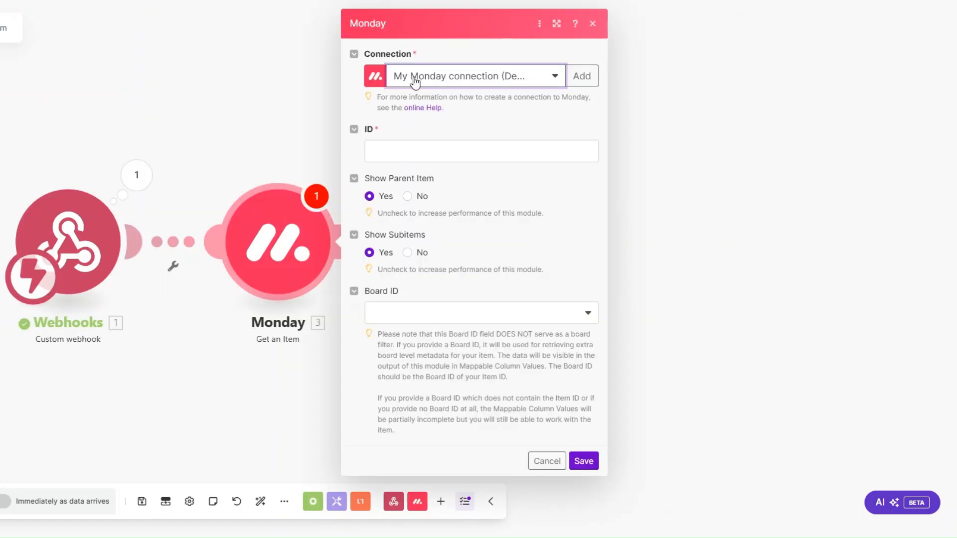
pyautogui.click(413, 152)
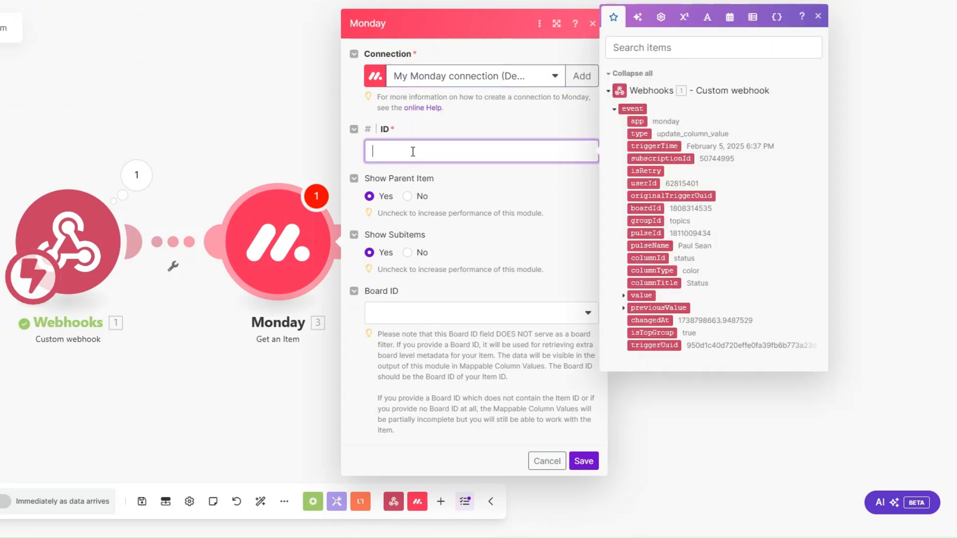
pyautogui.click(646, 233)
pyautogui.click(422, 314)
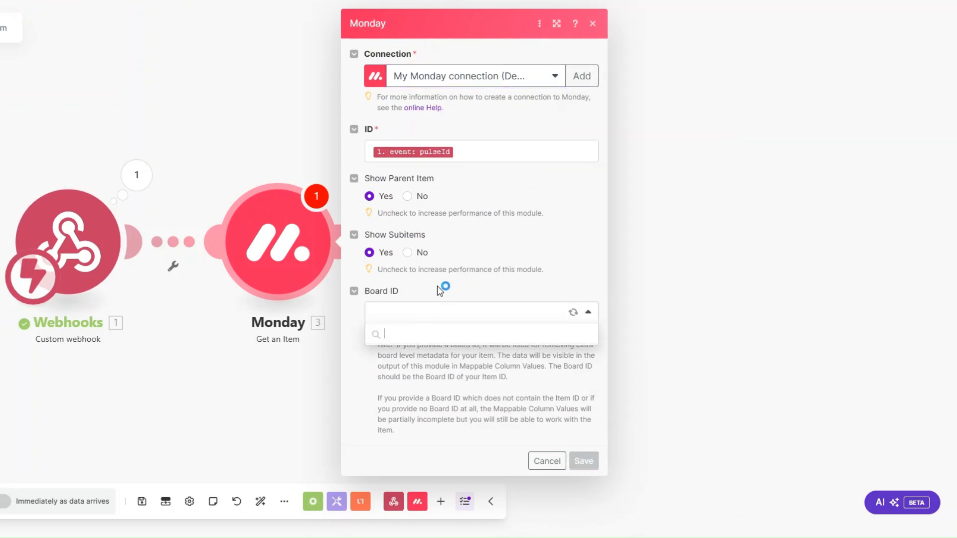
pyautogui.scroll(-1, 441, 375)
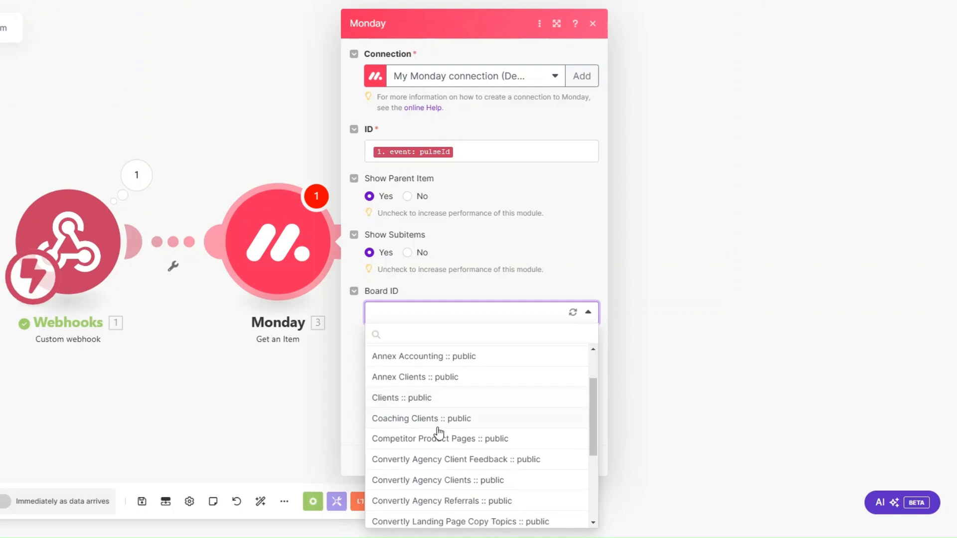
pyautogui.click(434, 483)
pyautogui.click(579, 461)
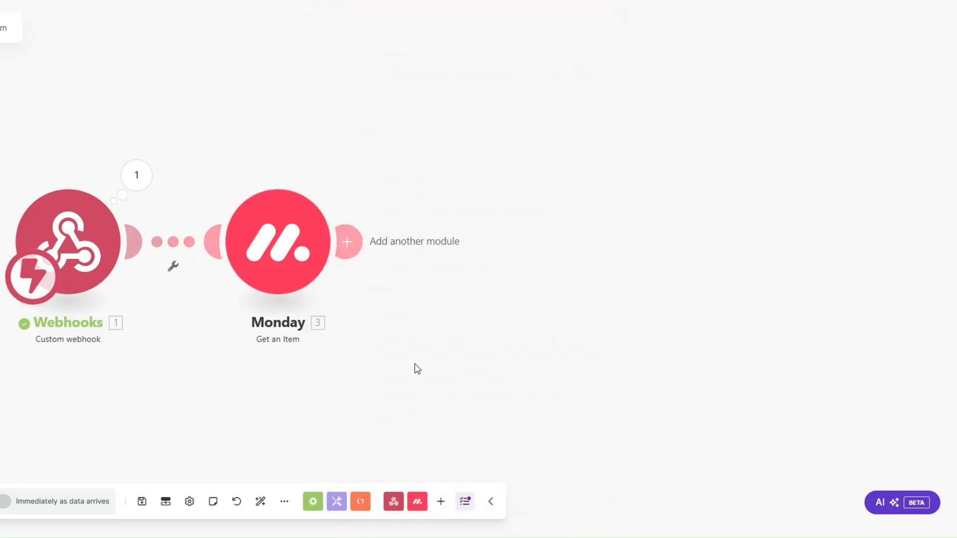
# Step: Run only the Monday module using the pasted sample pulseId
pyautogui.rightClick(275, 257)
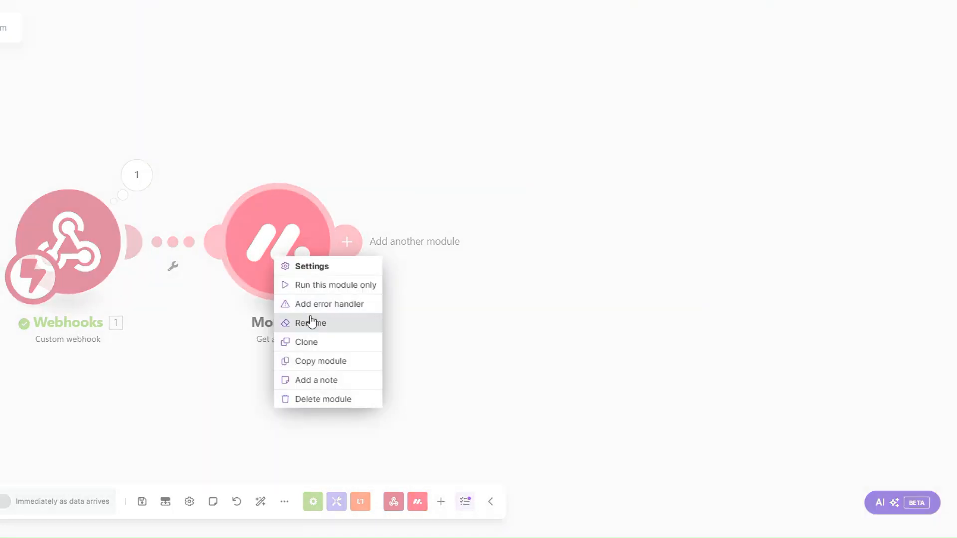
pyautogui.click(314, 285)
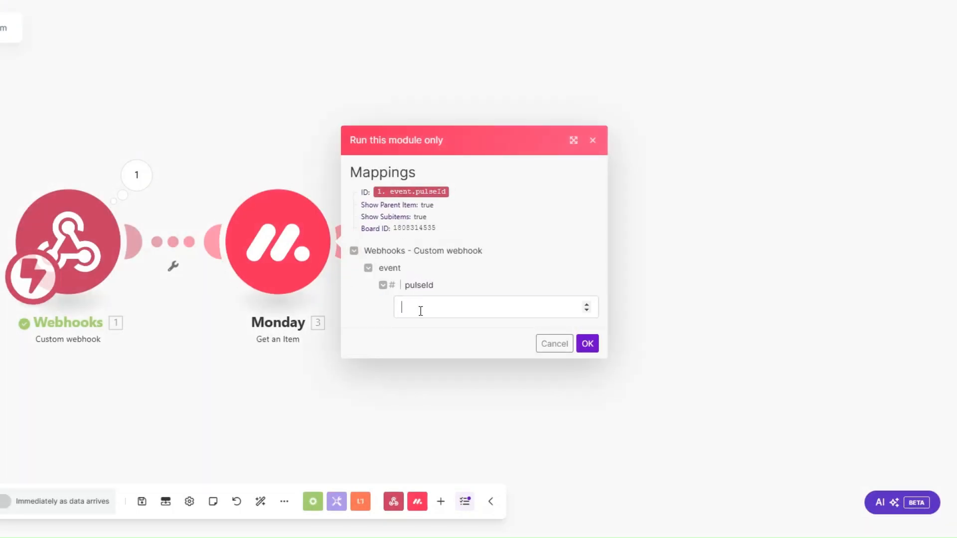
pyautogui.click(420, 310)
pyautogui.hotkey('ctrl', 'v')
pyautogui.click(587, 344)
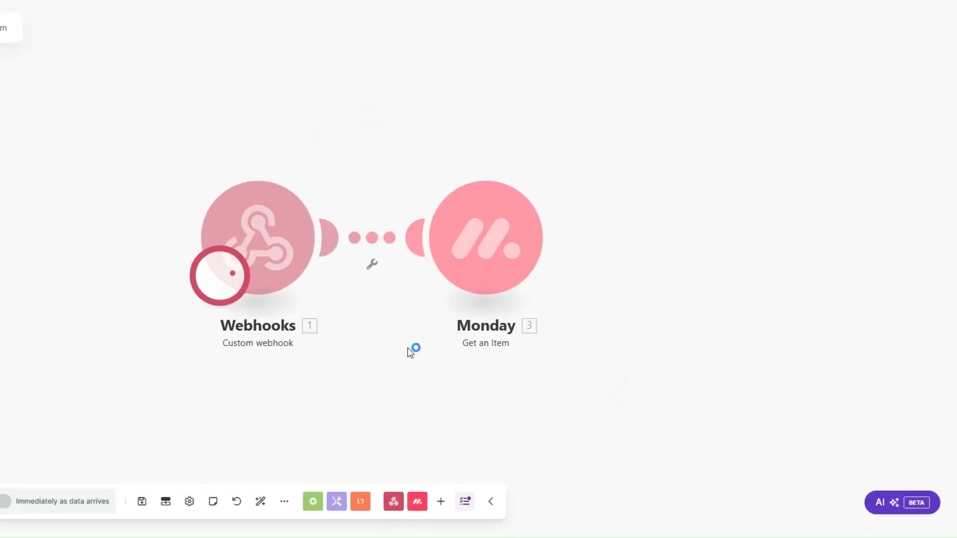
# Step: Review the returned Mappable column values, including the client's Email details
pyautogui.click(478, 359)
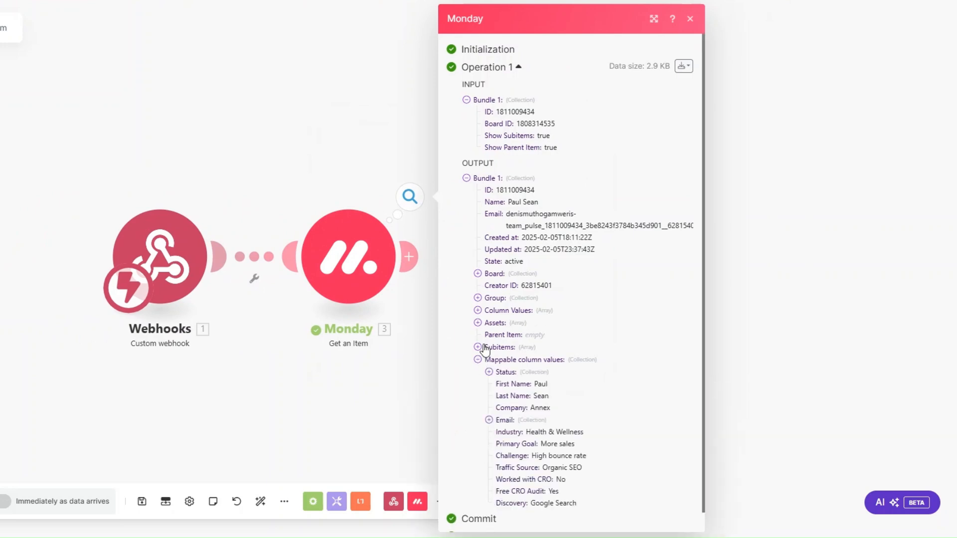
pyautogui.scroll(-1, 504, 329)
pyautogui.click(488, 400)
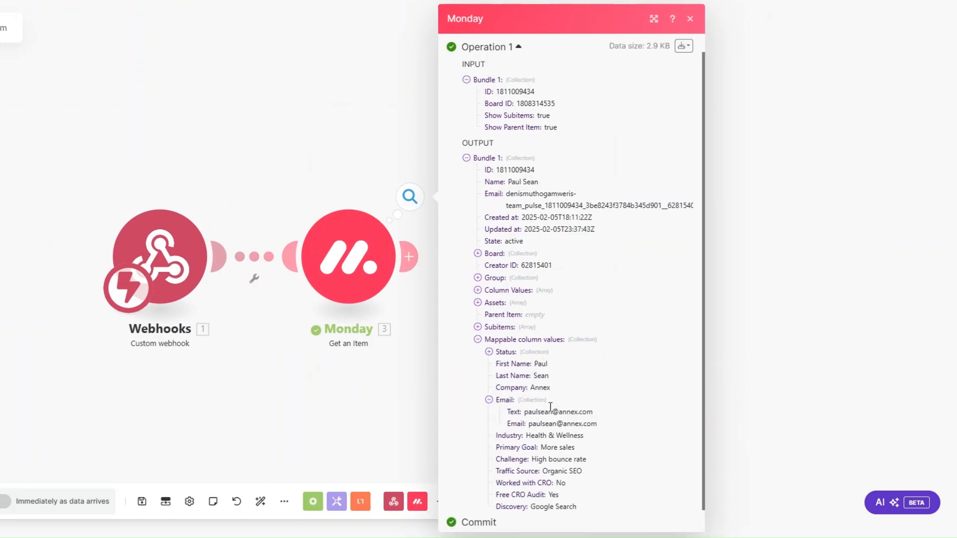
pyautogui.moveTo(539, 463); pyautogui.dragTo(598, 523)
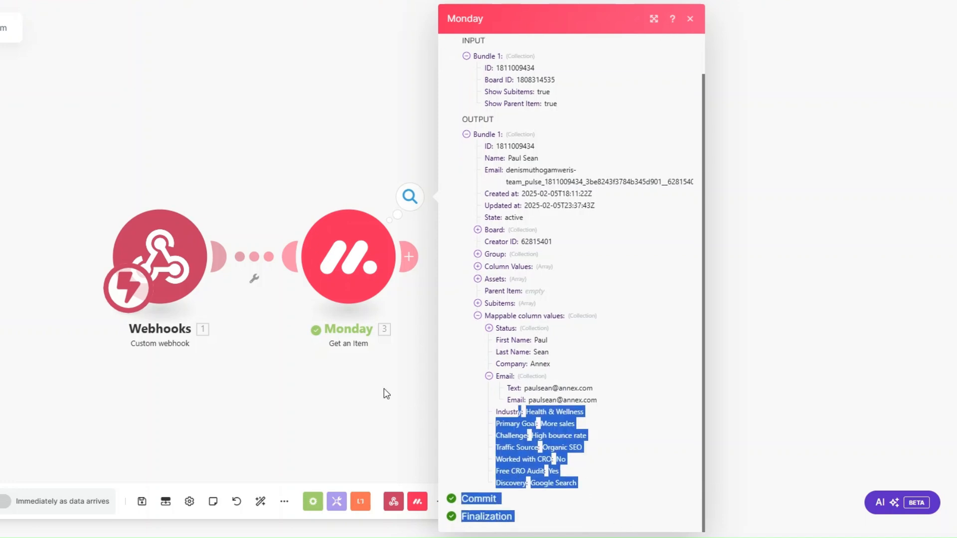
pyautogui.click(384, 388)
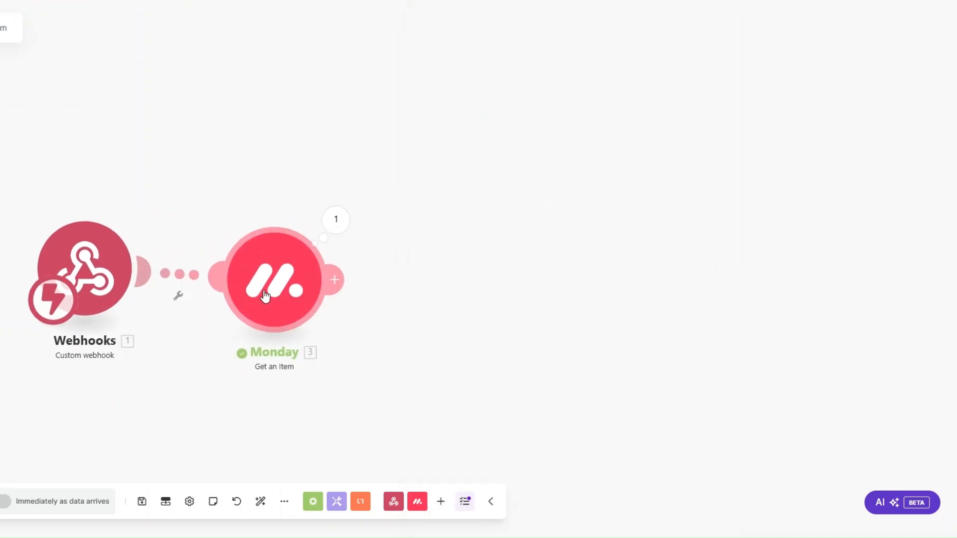
# Step: Add an Email Send an Email module with the recipient mapped to the Monday Email
pyautogui.click(339, 278)
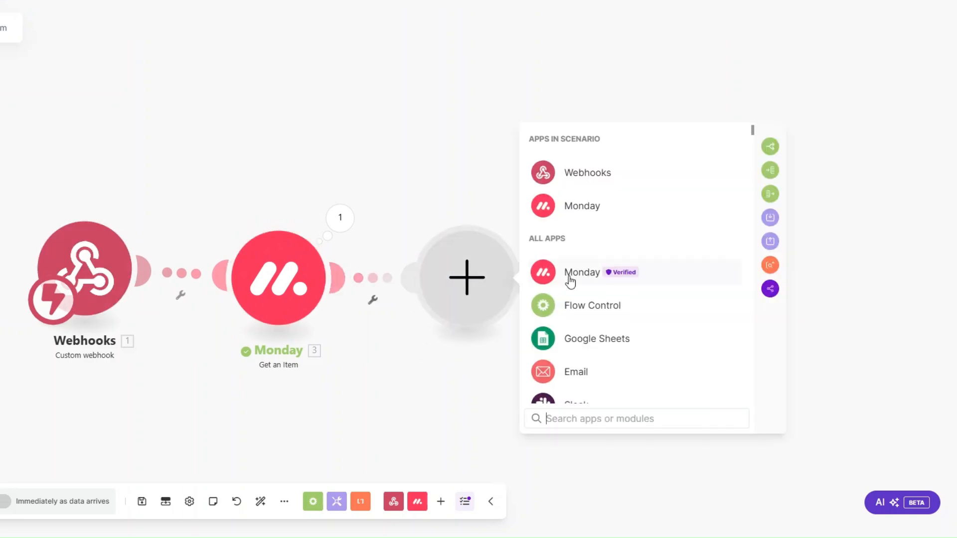
pyautogui.scroll(-2, 571, 299)
pyautogui.click(572, 312)
pyautogui.scroll(-3, 573, 365)
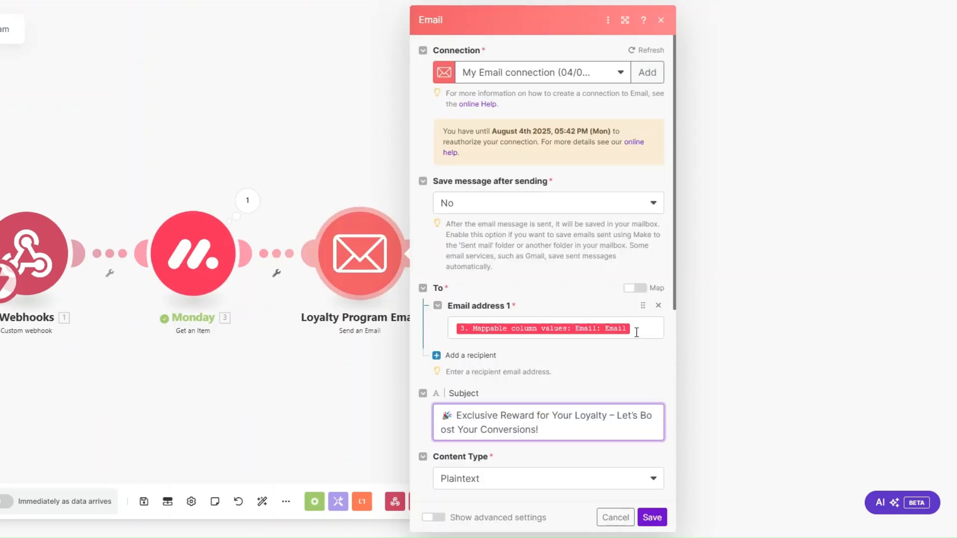
pyautogui.click(637, 332)
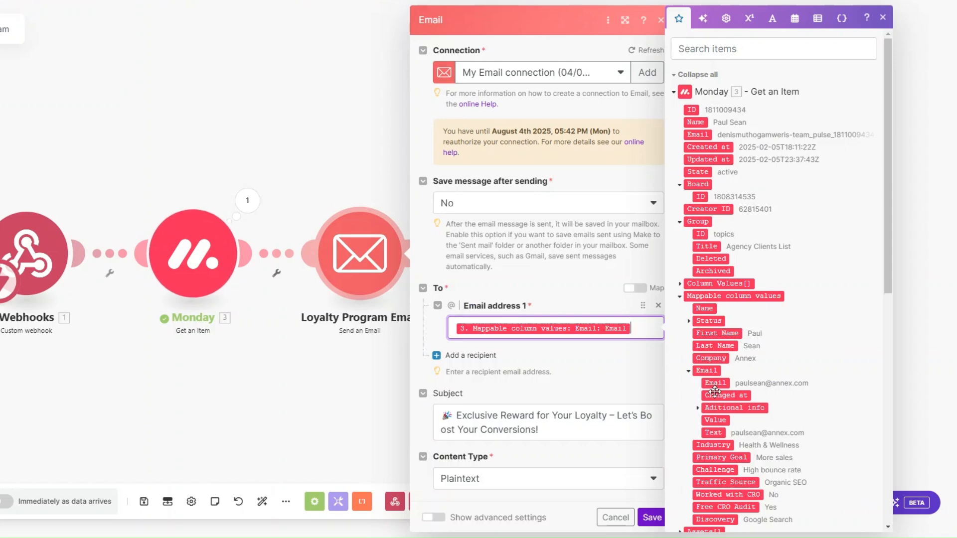
# Step: Insert First Name after 'Hey' in the content, save, then move the first client to LOYALTY PROGRAM
pyautogui.scroll(-5, 583, 319)
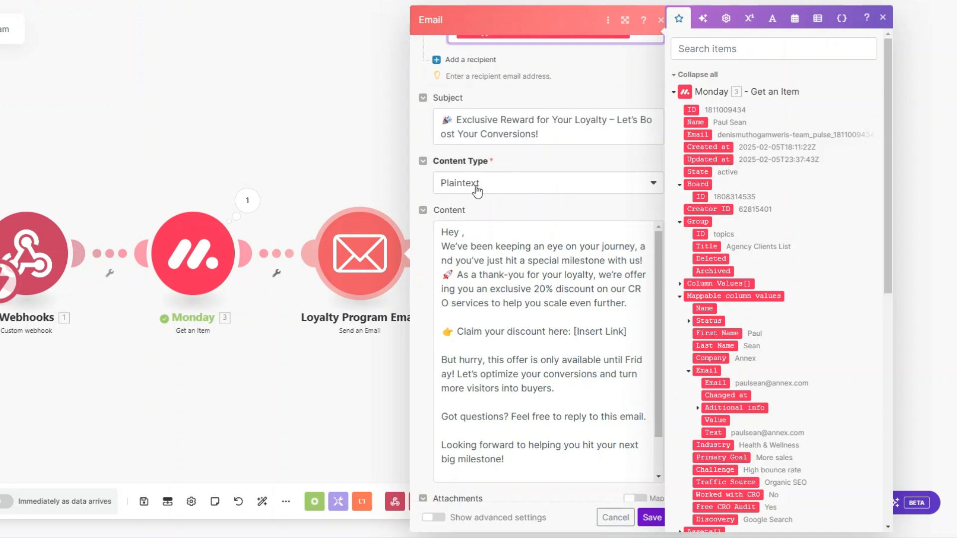
pyautogui.click(463, 233)
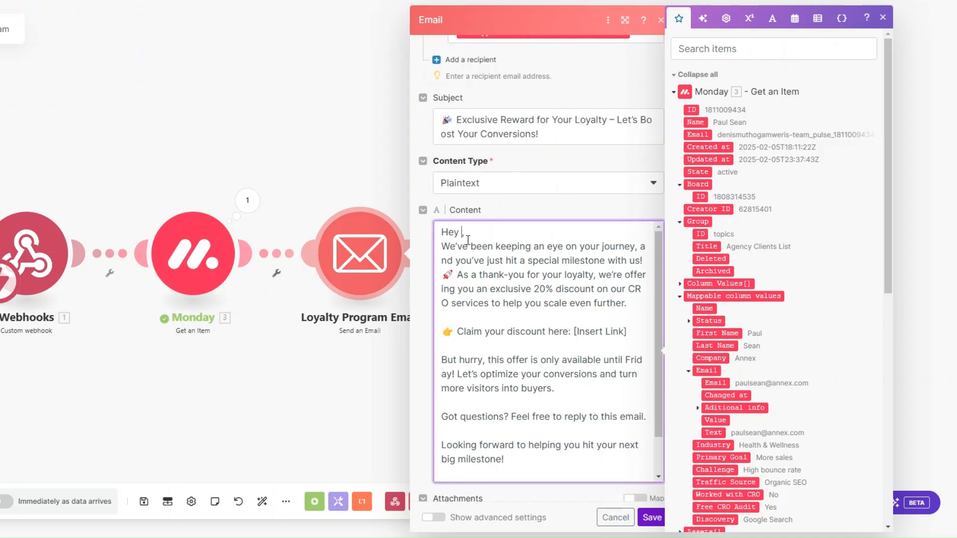
pyautogui.click(718, 334)
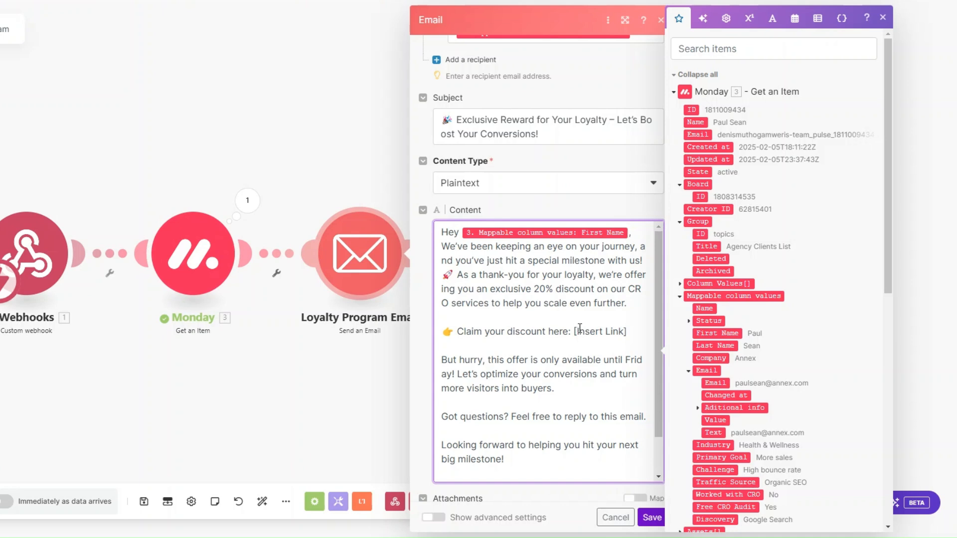
pyautogui.moveTo(633, 333); pyautogui.dragTo(441, 332)
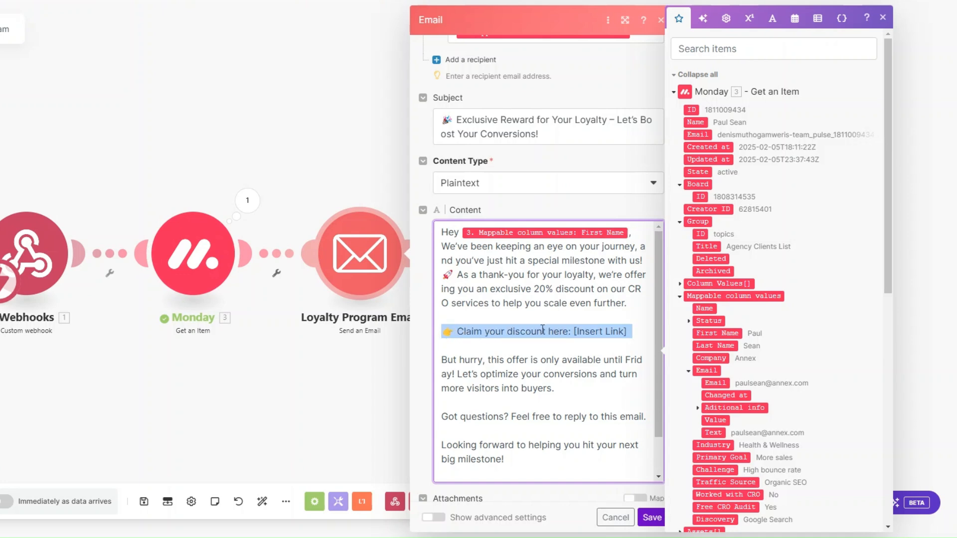
pyautogui.scroll(-2, 539, 319)
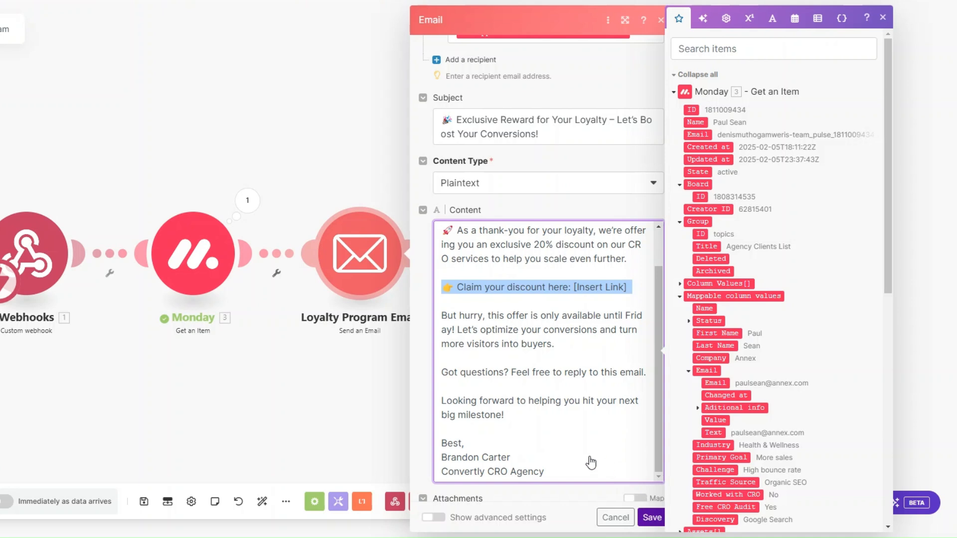
pyautogui.click(652, 518)
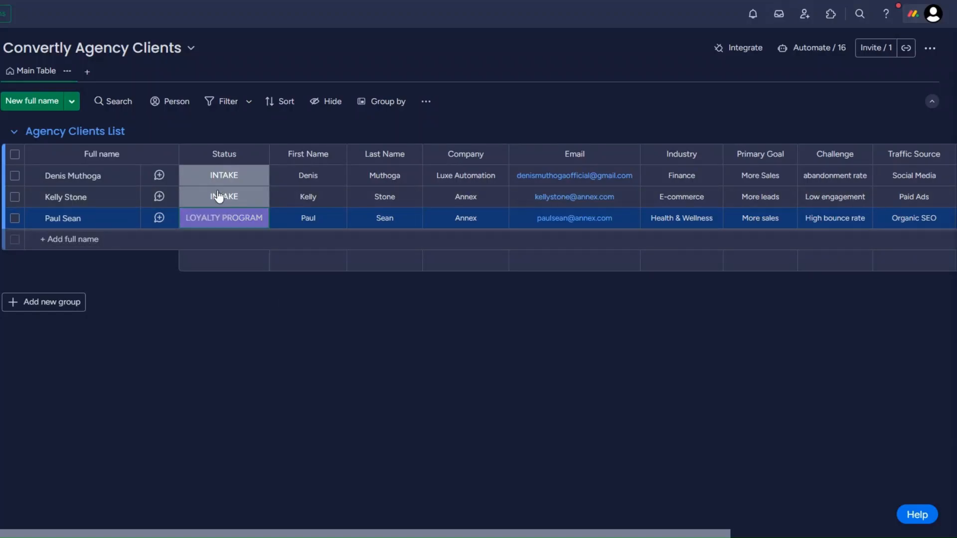
pyautogui.click(218, 182)
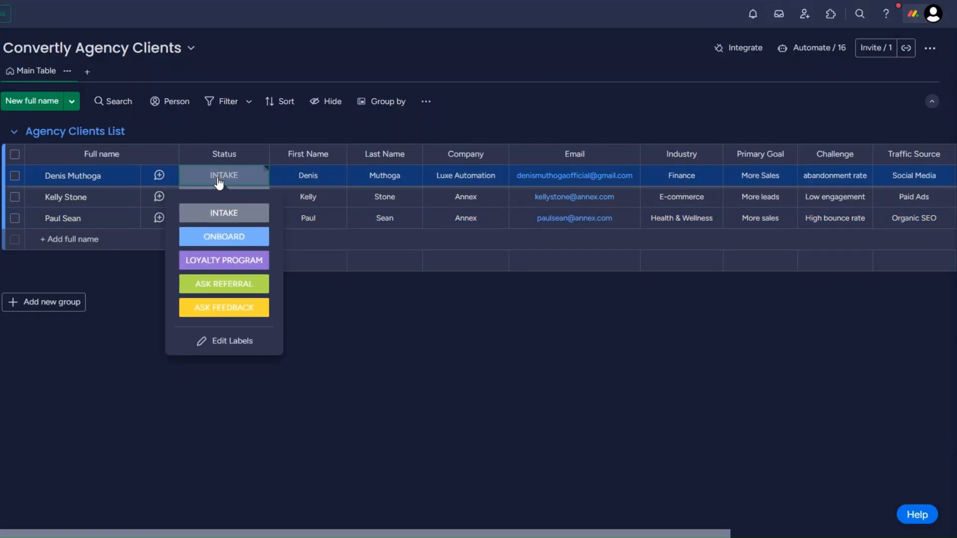
pyautogui.click(229, 257)
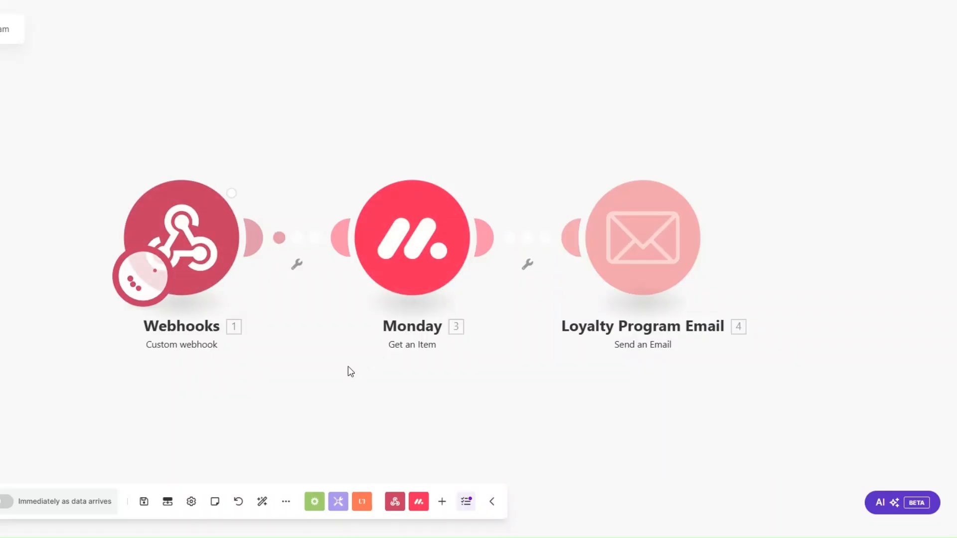
# Step: Review the Email module's run details, checking the sent subject and personalised body
pyautogui.moveTo(339, 385); pyautogui.dragTo(279, 384)
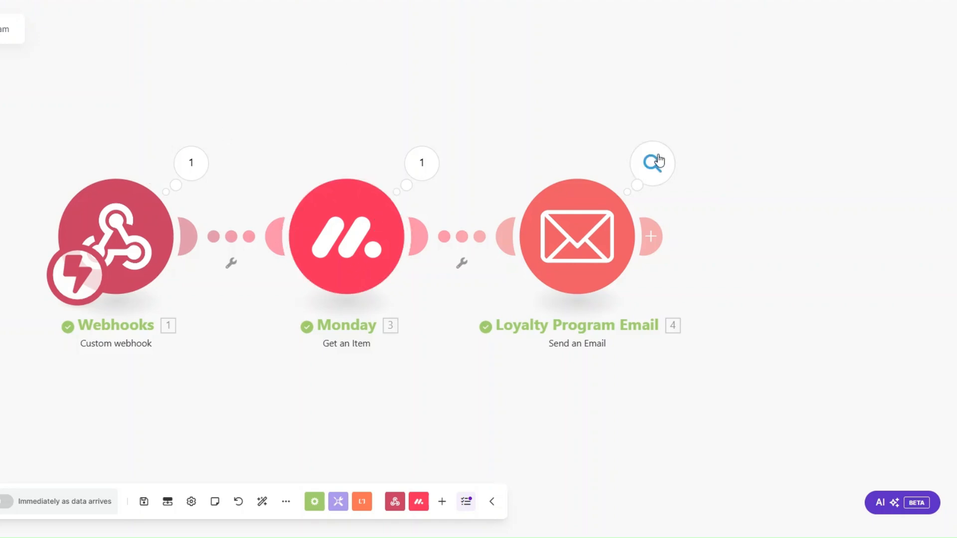
pyautogui.click(653, 162)
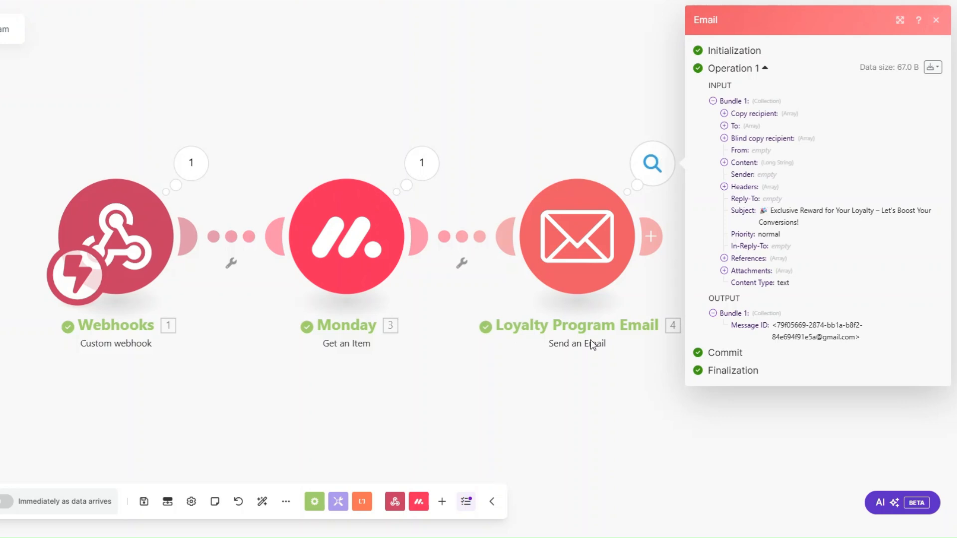
pyautogui.moveTo(768, 211); pyautogui.dragTo(799, 222)
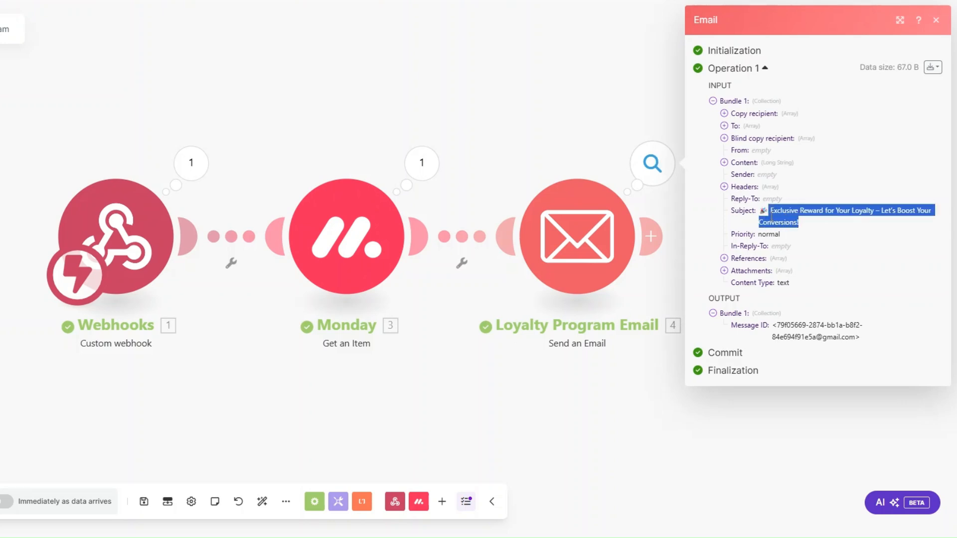
pyautogui.click(724, 170)
pyautogui.click(723, 171)
pyautogui.moveTo(730, 175); pyautogui.dragTo(615, 399)
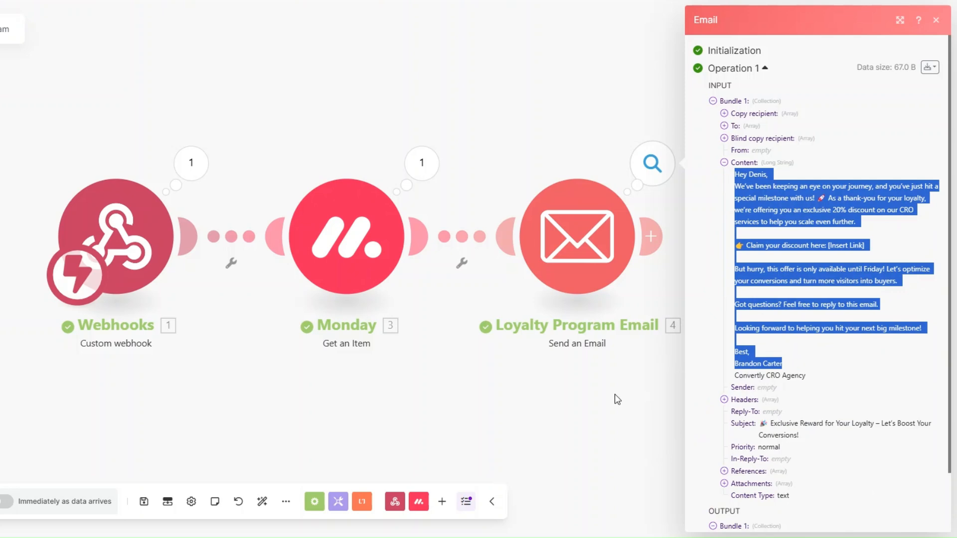
pyautogui.click(500, 393)
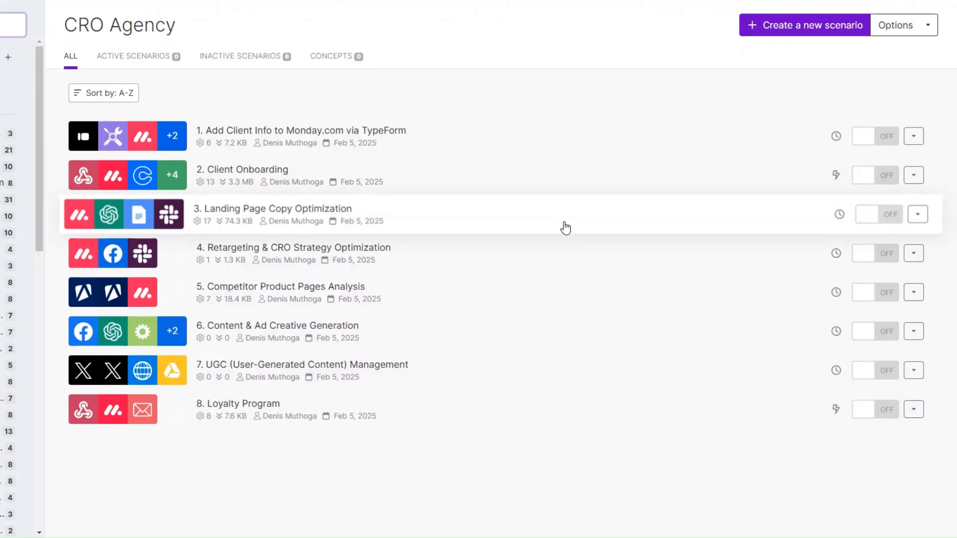
# Step: Create a new scenario starting with a Webhooks Custom webhook module
pyautogui.click(781, 26)
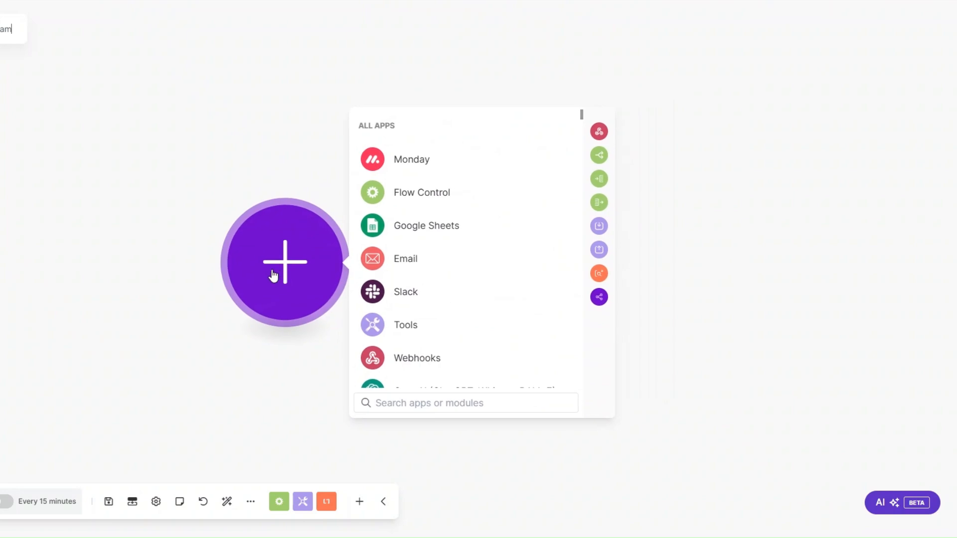
pyautogui.click(393, 360)
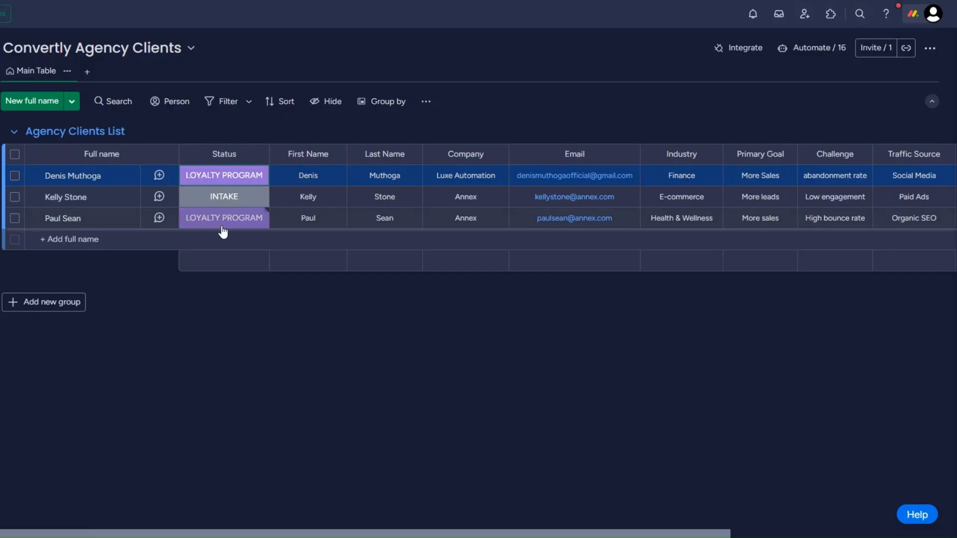
pyautogui.click(223, 224)
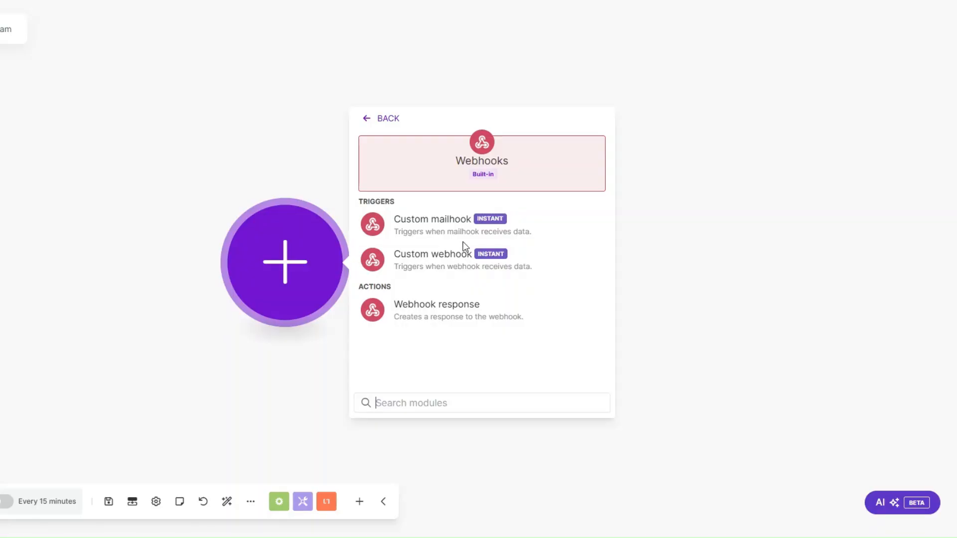
pyautogui.click(463, 250)
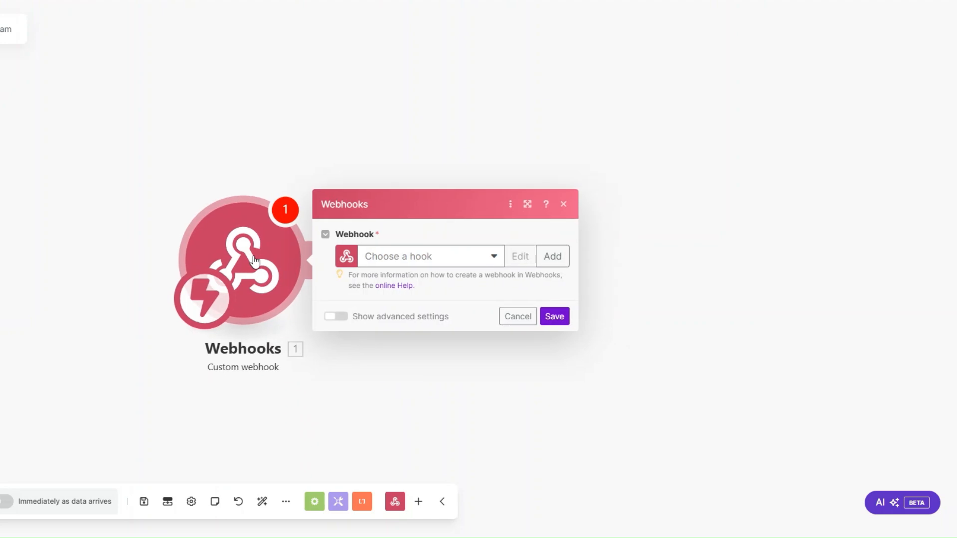
# Step: Create a webhook named 'Referral Program webhook' and save the trigger settings
pyautogui.click(451, 248)
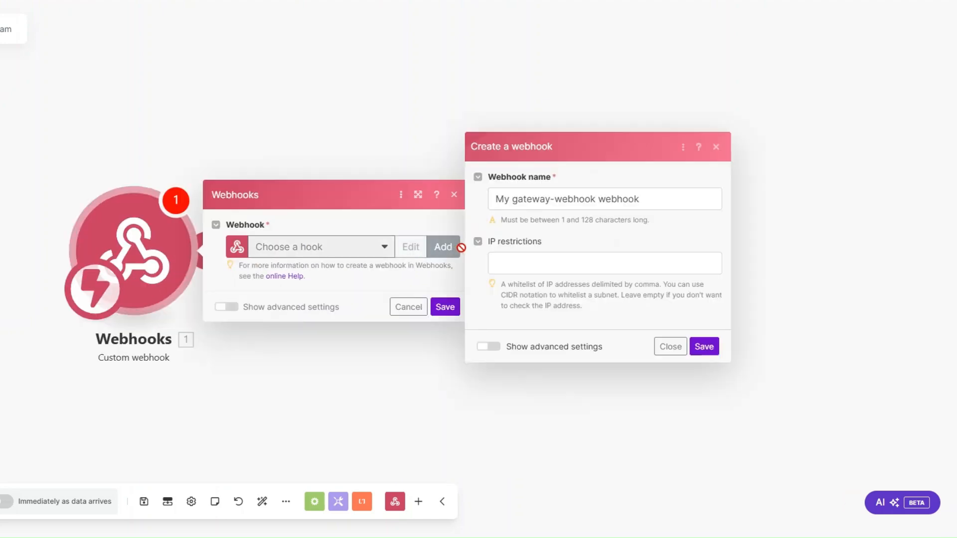
pyautogui.moveTo(596, 199); pyautogui.dragTo(480, 206)
pyautogui.write('Referral Program')
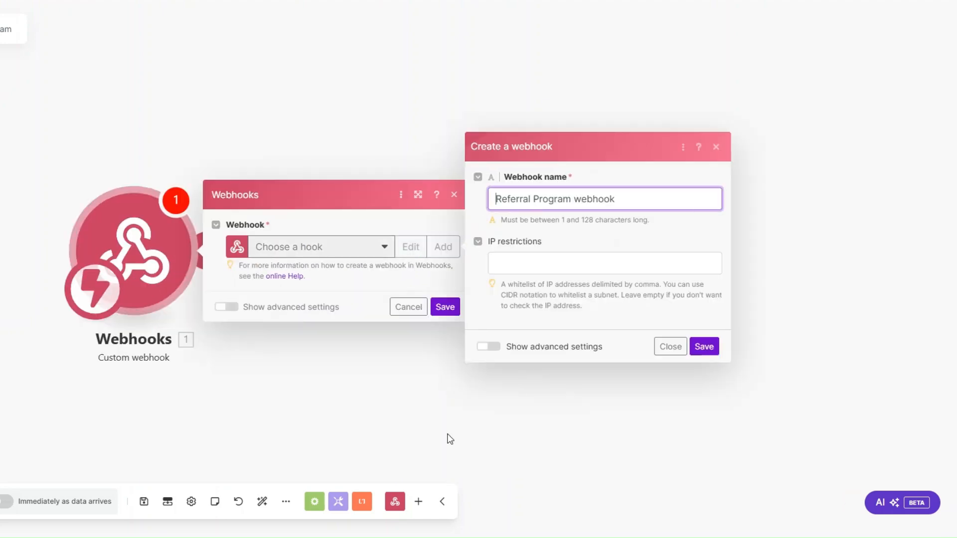
pyautogui.click(714, 345)
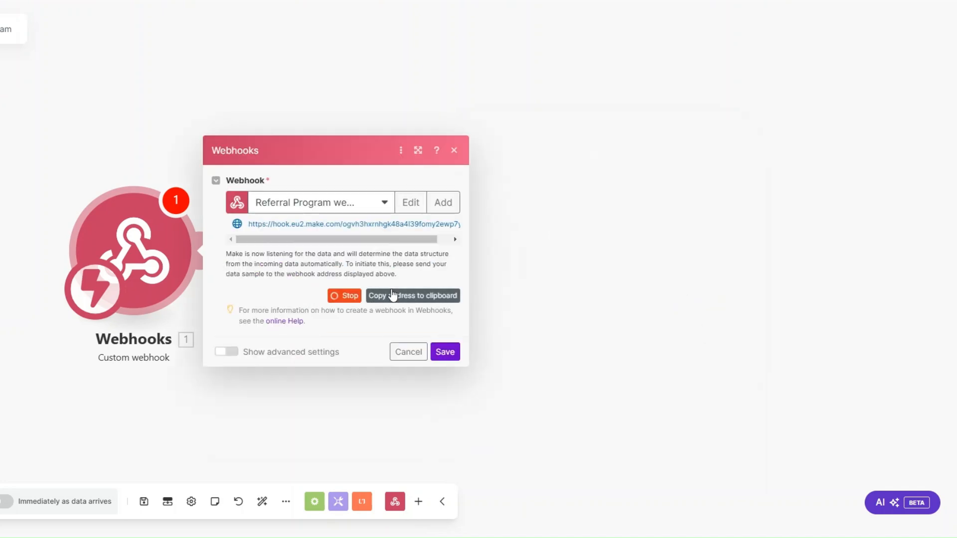
pyautogui.click(446, 354)
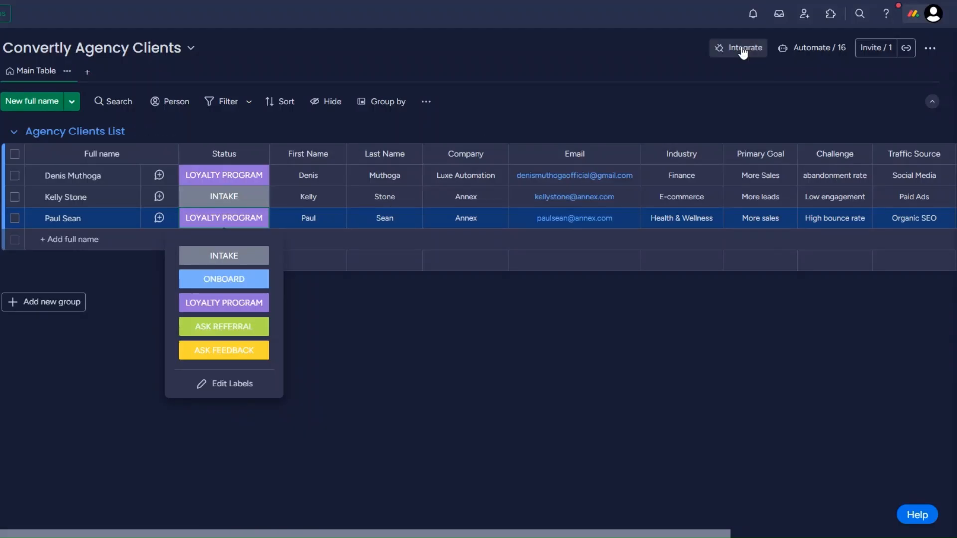
pyautogui.click(739, 47)
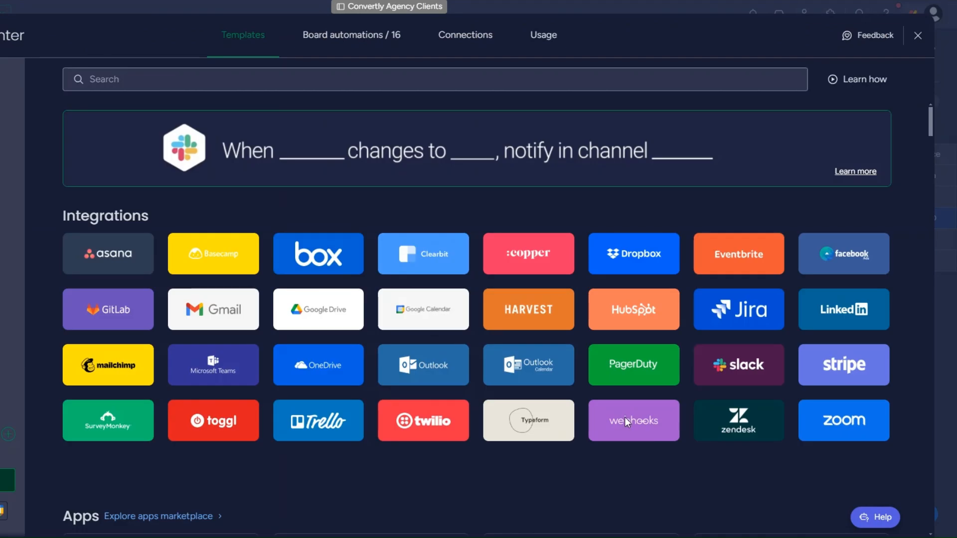
# Step: Connect monday.com's status-change webhook template to the pasted Make webhook URL under another account
pyautogui.click(627, 422)
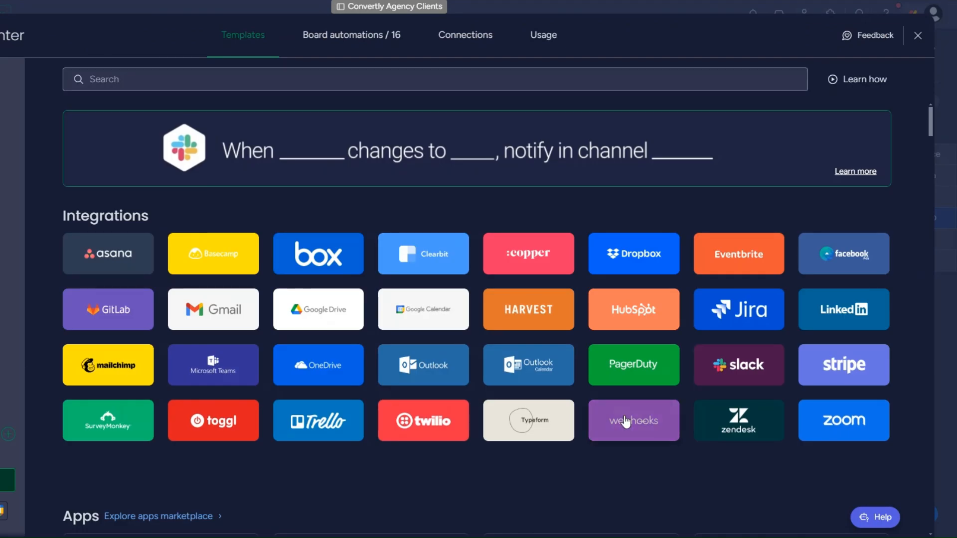
pyautogui.click(755, 399)
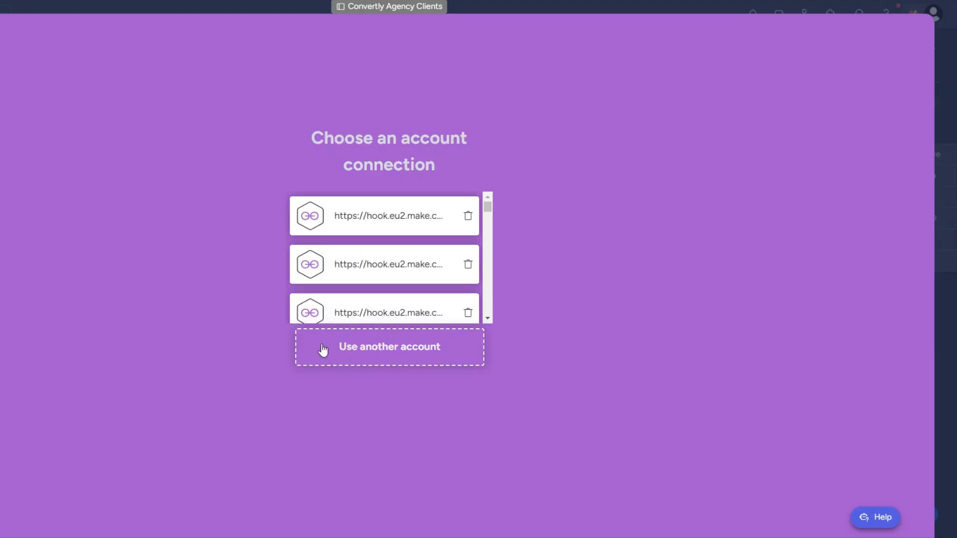
pyautogui.click(323, 349)
pyautogui.click(59, 153)
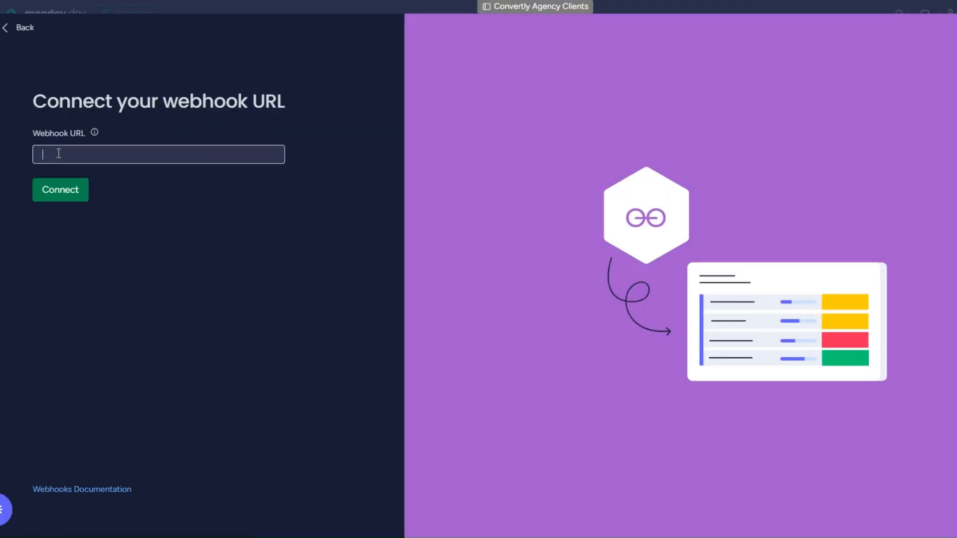
pyautogui.hotkey('ctrl', 'v')
pyautogui.click(49, 192)
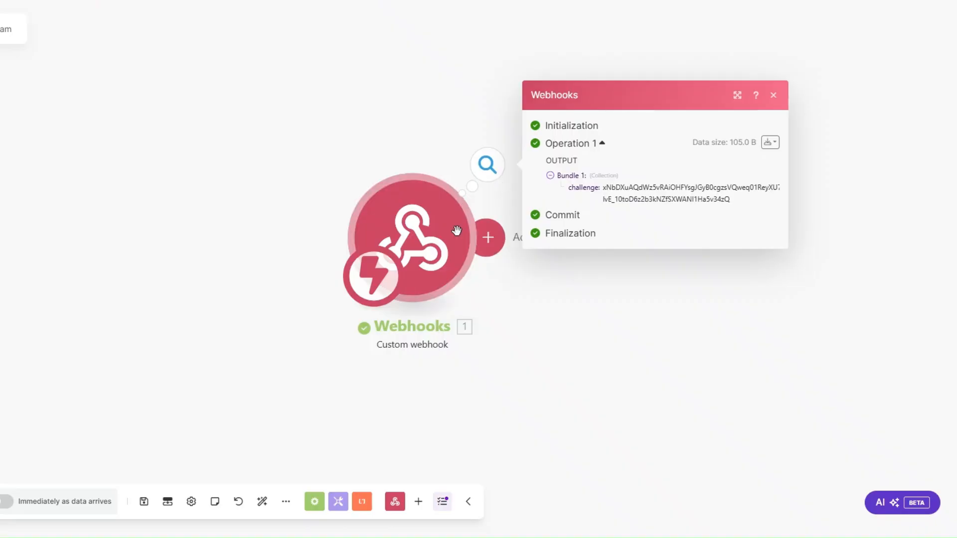
# Step: Add a Webhook response module with body {"challenge": challenge} after the trigger, save it, and run once
pyautogui.moveTo(431, 238); pyautogui.dragTo(129, 248)
pyautogui.click(181, 251)
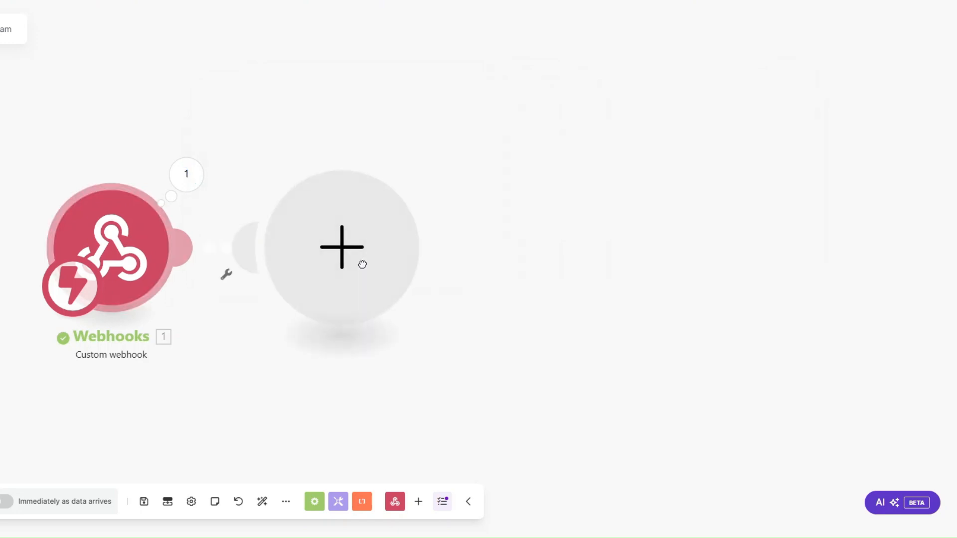
pyautogui.click(363, 264)
pyautogui.click(506, 145)
pyautogui.click(506, 205)
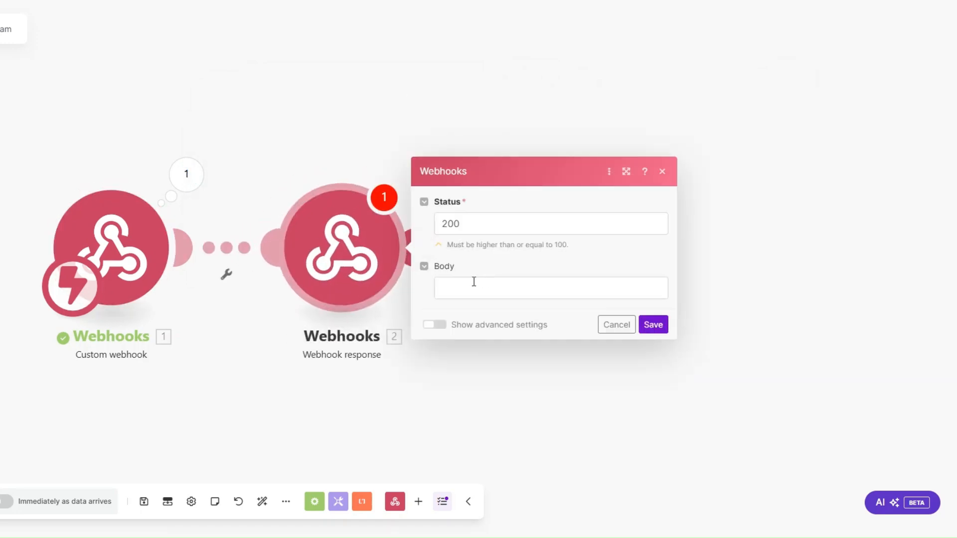
pyautogui.click(474, 282)
pyautogui.write('{}')
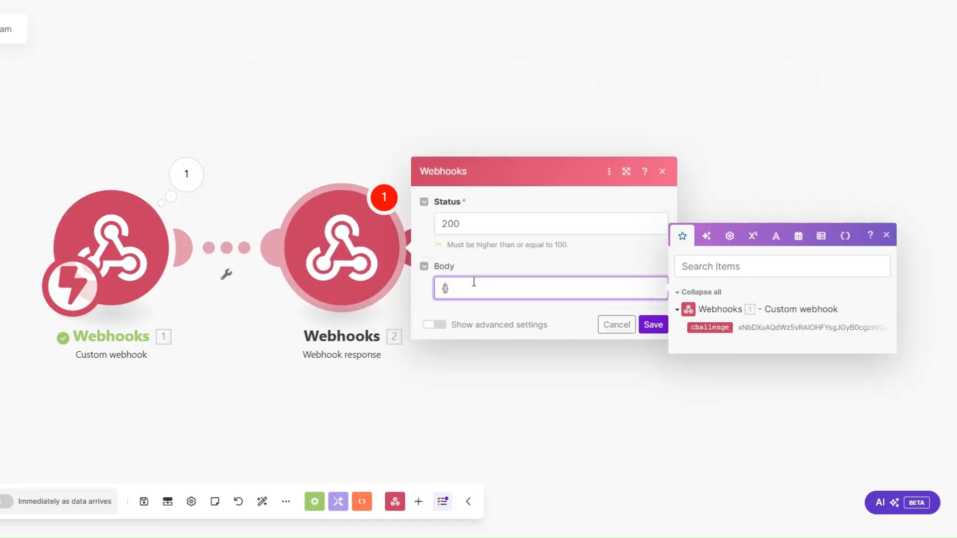
pyautogui.write('"":""')
pyautogui.write('challenge')
pyautogui.click(703, 327)
pyautogui.click(653, 327)
pyautogui.click(72, 502)
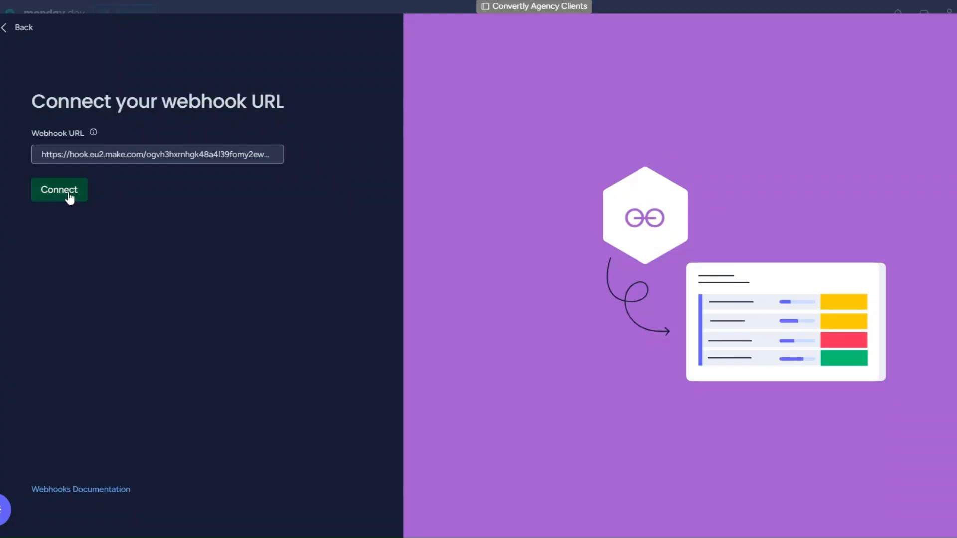
# Step: Retry the monday.com webhook connection and delete the Webhook response module in Make
pyautogui.click(70, 195)
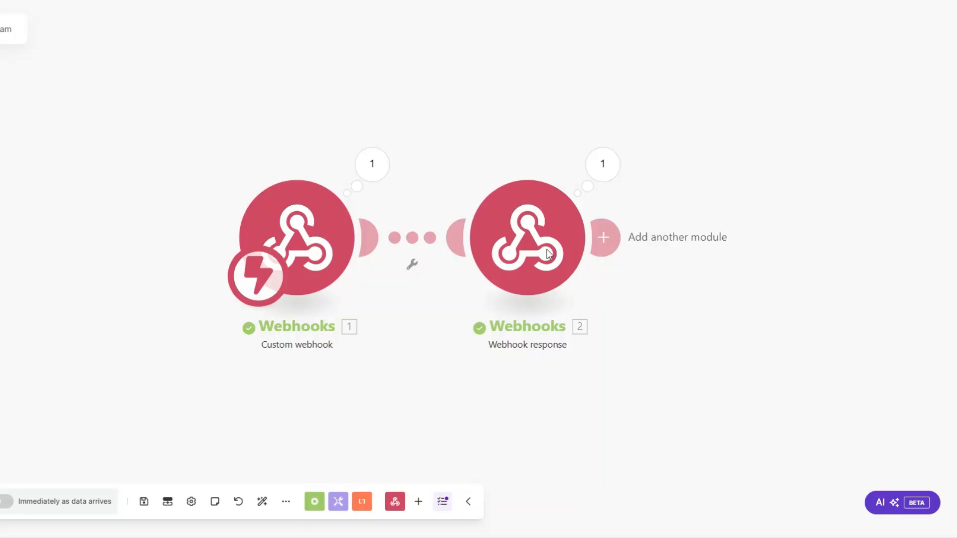
pyautogui.rightClick(549, 254)
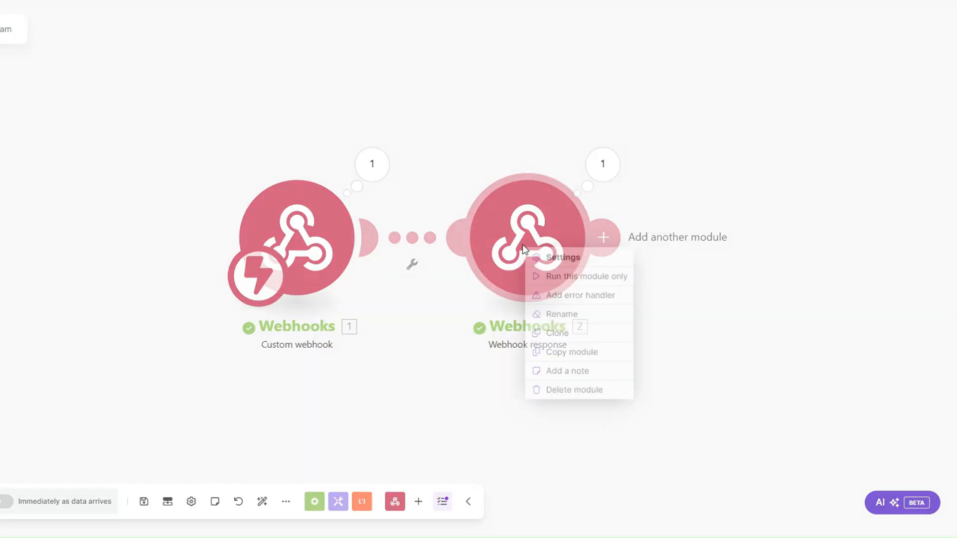
pyautogui.click(556, 389)
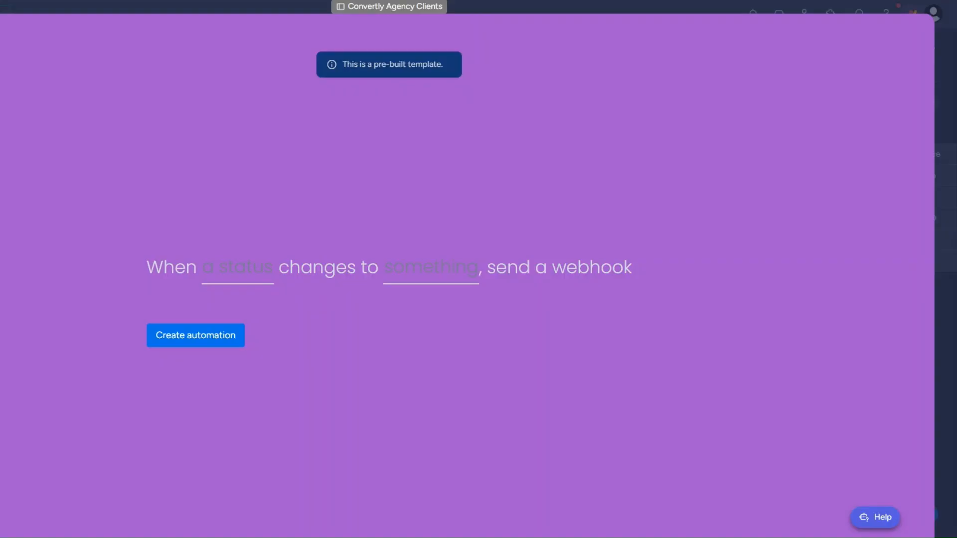
# Step: Create the automation sending a webhook when Status changes to ASK REFERRAL
pyautogui.click(239, 269)
pyautogui.click(221, 324)
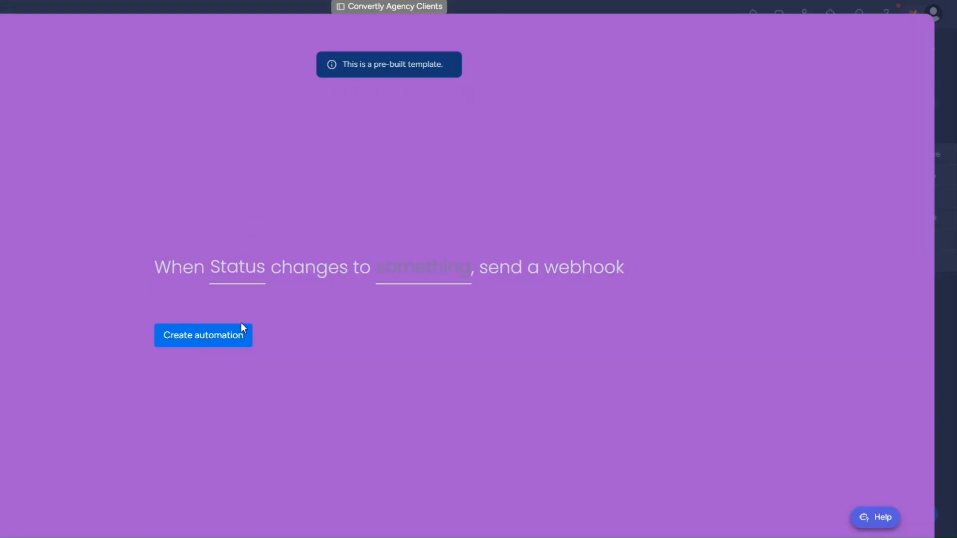
pyautogui.click(420, 279)
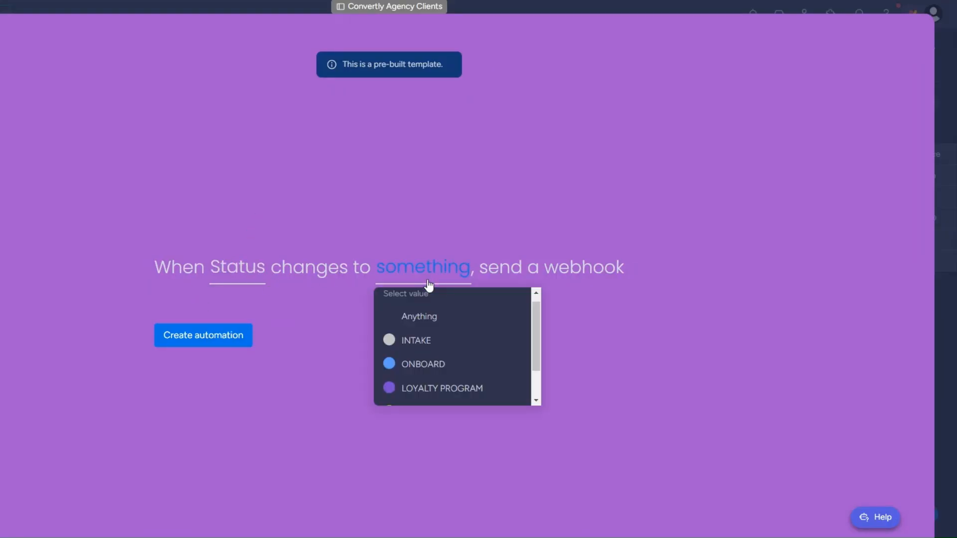
pyautogui.scroll(-1, 443, 373)
pyautogui.click(443, 373)
pyautogui.click(211, 343)
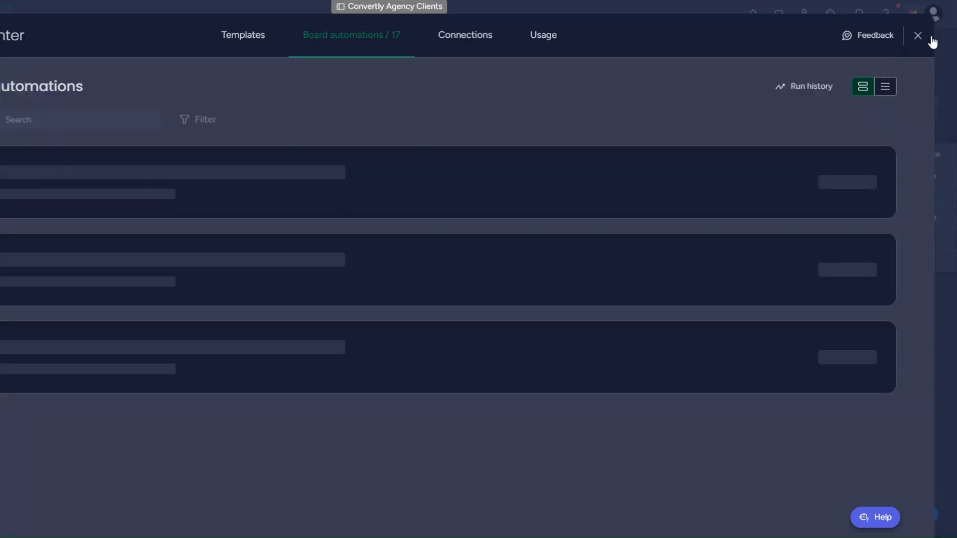
# Step: Back on the board, set the third client's Status to ASK REFERRAL
pyautogui.click(917, 36)
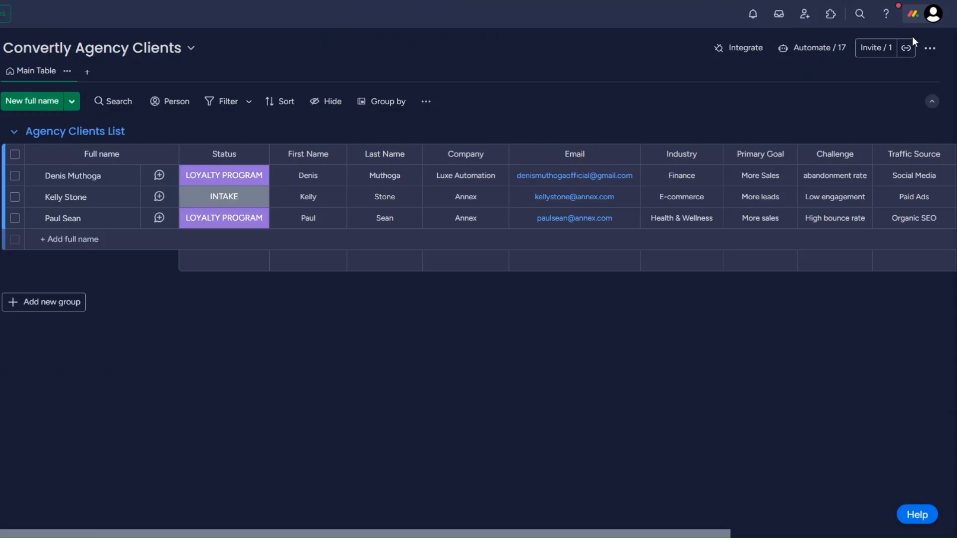
pyautogui.click(200, 218)
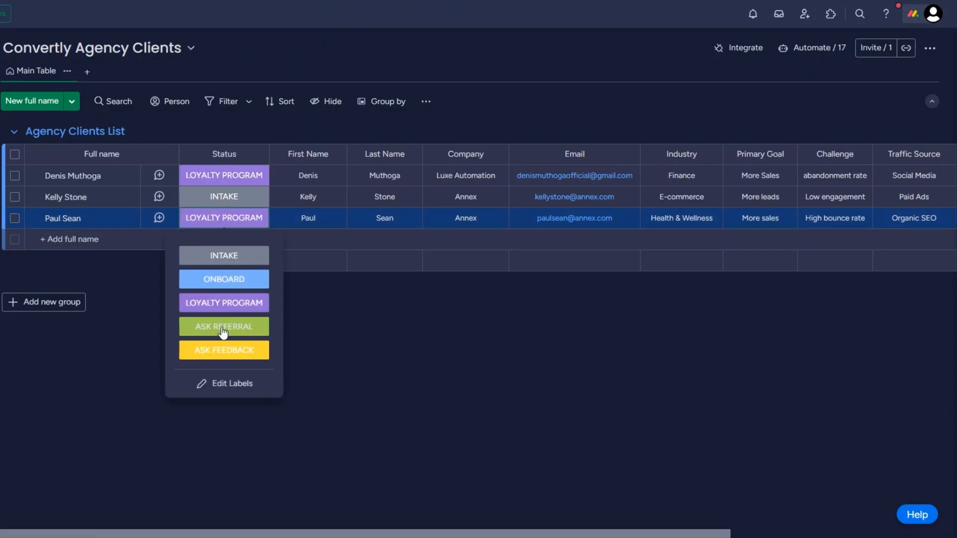
pyautogui.click(223, 328)
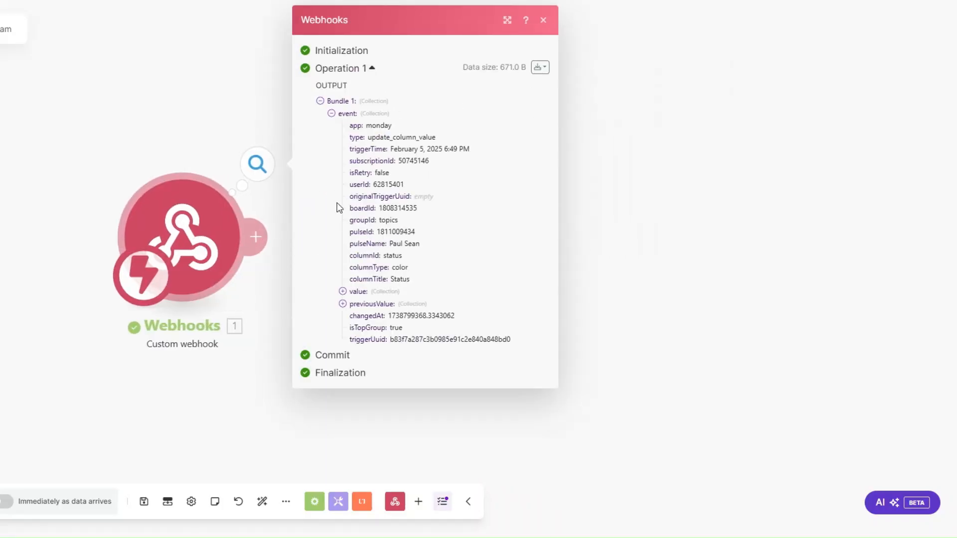
# Step: Copy the received pulseId and add a Monday Get an Item module after the webhook
pyautogui.click(352, 193)
pyautogui.moveTo(390, 244); pyautogui.dragTo(430, 229)
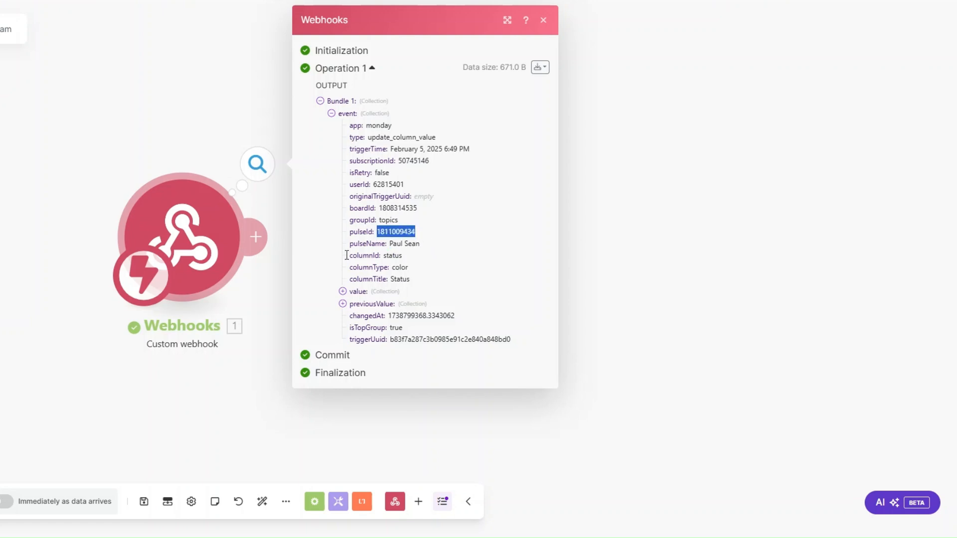
pyautogui.click(255, 237)
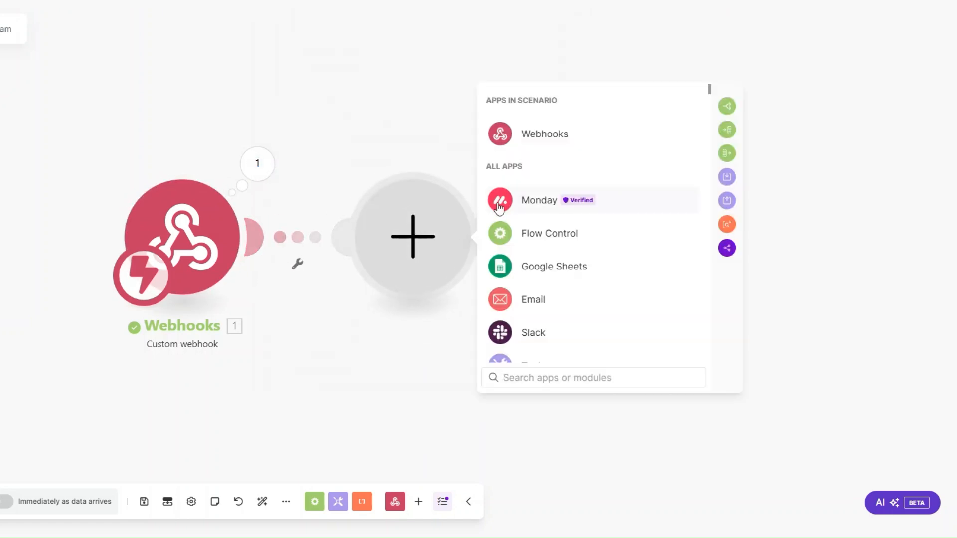
pyautogui.click(526, 203)
pyautogui.write('get an i')
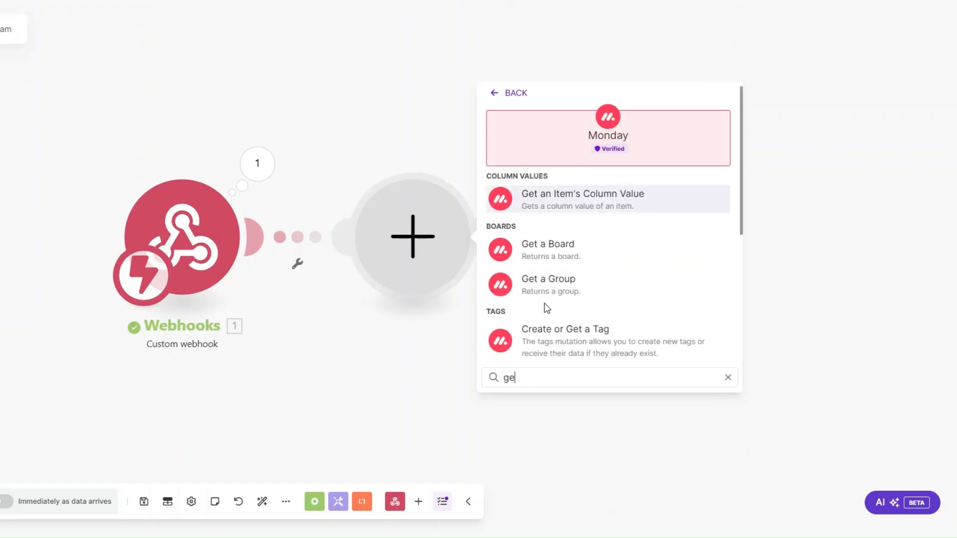
pyautogui.click(550, 256)
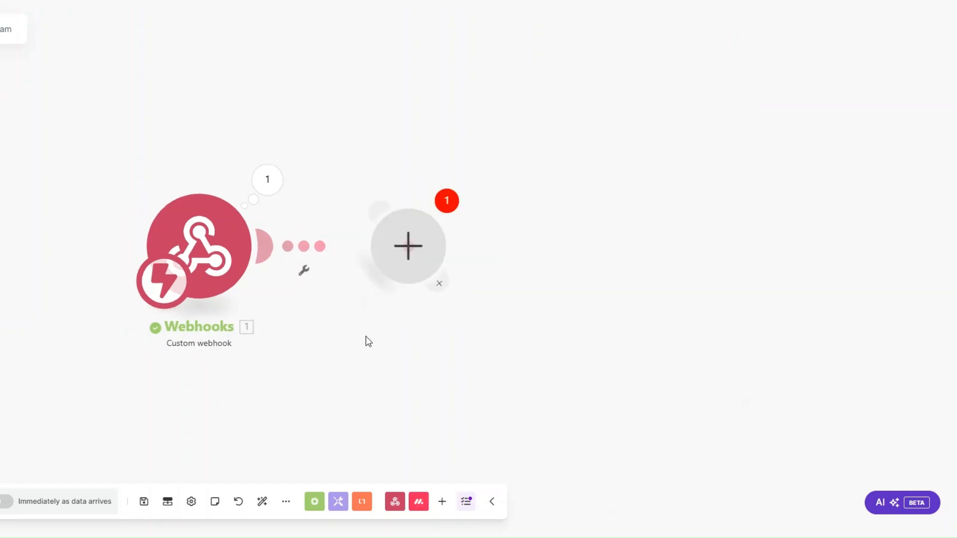
# Step: Map the event pulseId into the Item ID and choose the Convertly Agency Clients board
pyautogui.click(425, 154)
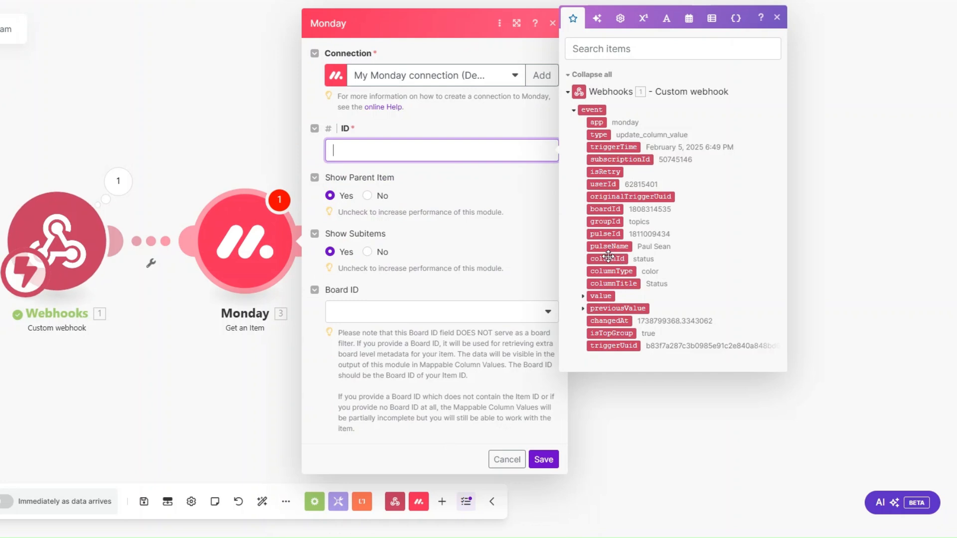
pyautogui.click(605, 234)
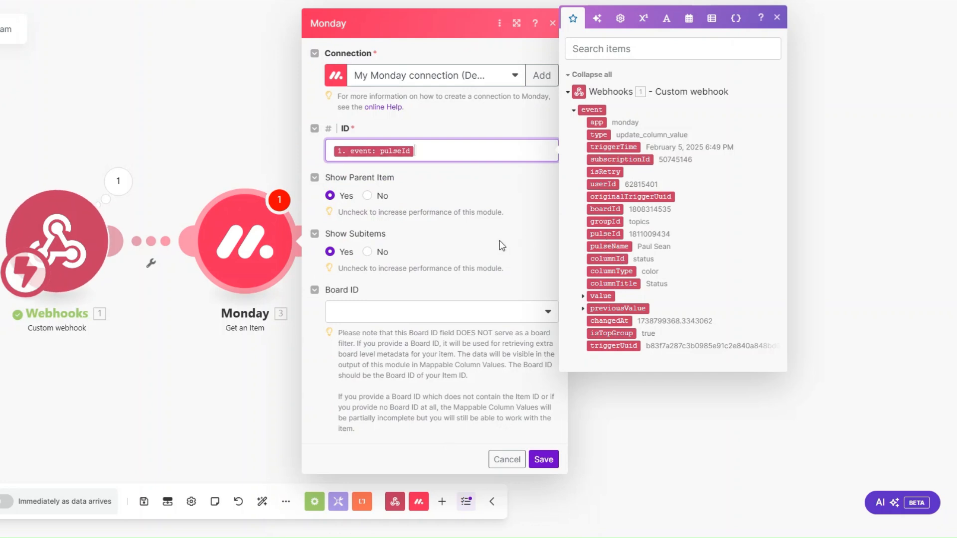
pyautogui.click(375, 319)
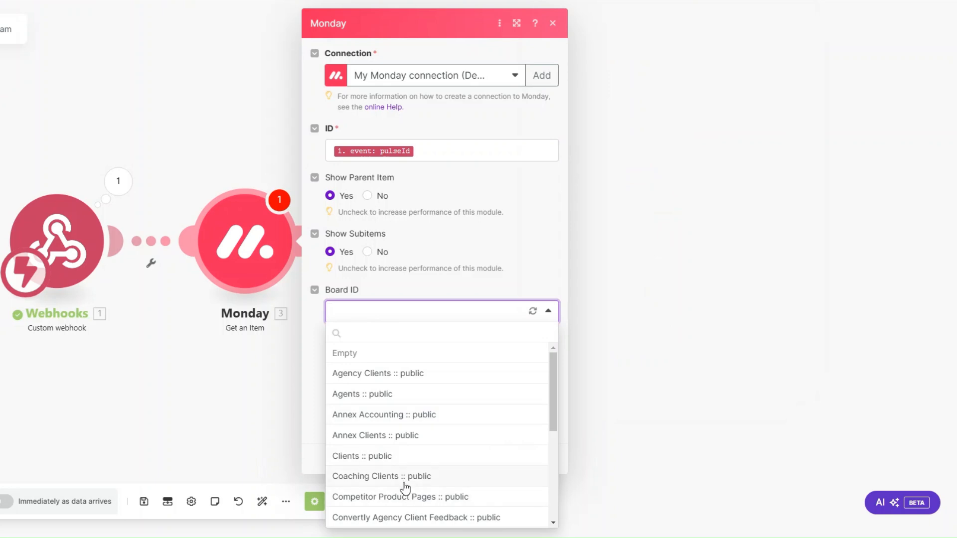
pyautogui.scroll(-1, 404, 488)
pyautogui.click(404, 478)
pyautogui.click(543, 459)
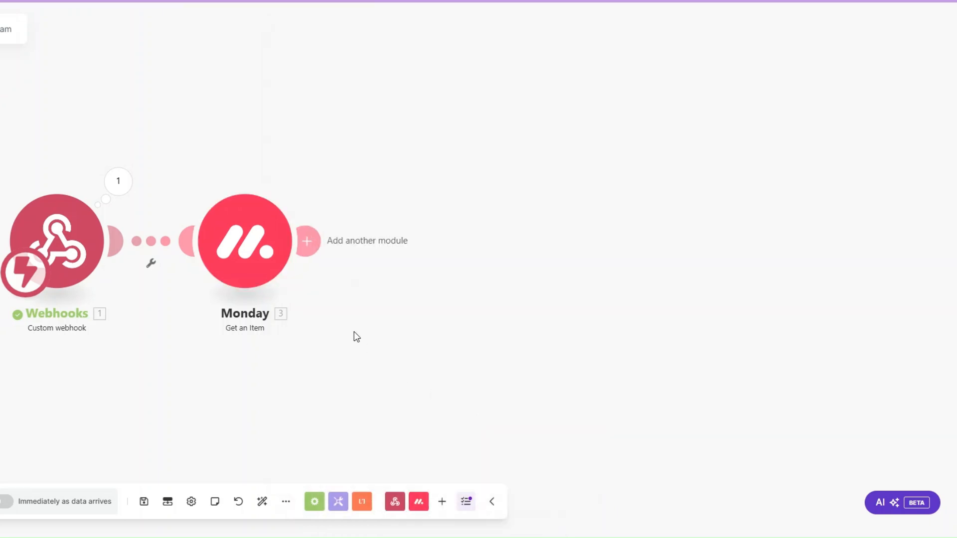
# Step: Test-run only the Monday module with the pasted pulseId and check the client's Email output
pyautogui.rightClick(264, 269)
pyautogui.click(301, 298)
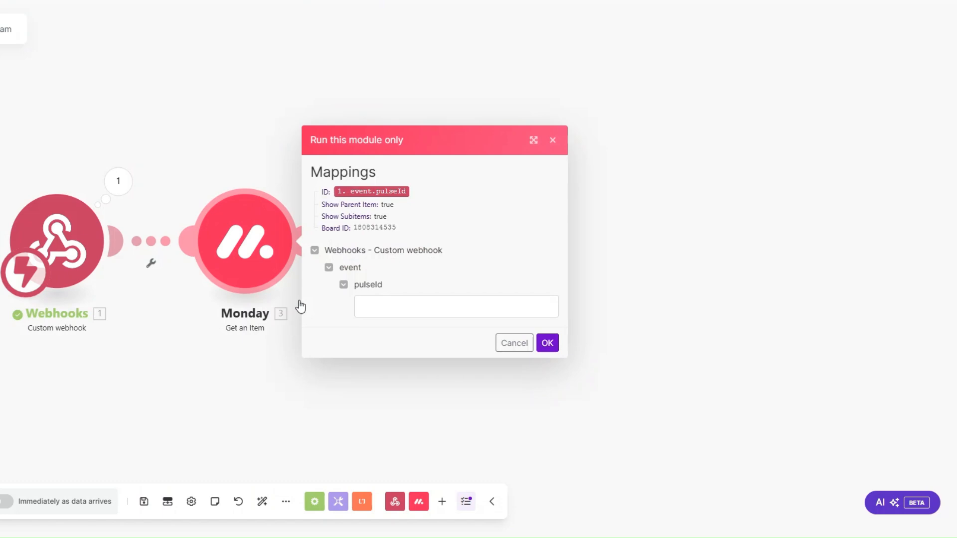
pyautogui.click(365, 315)
pyautogui.hotkey('ctrl', 'v')
pyautogui.click(548, 343)
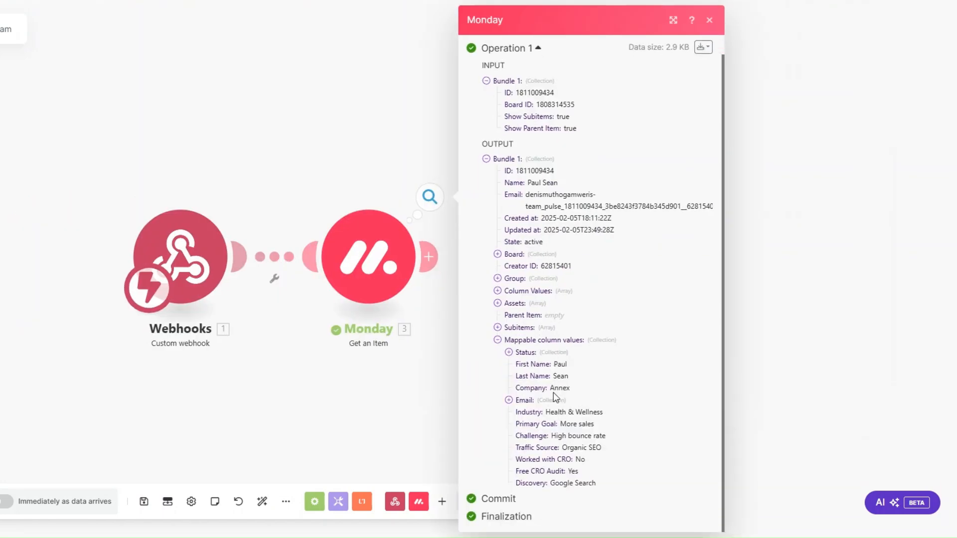
pyautogui.click(509, 400)
pyautogui.click(352, 383)
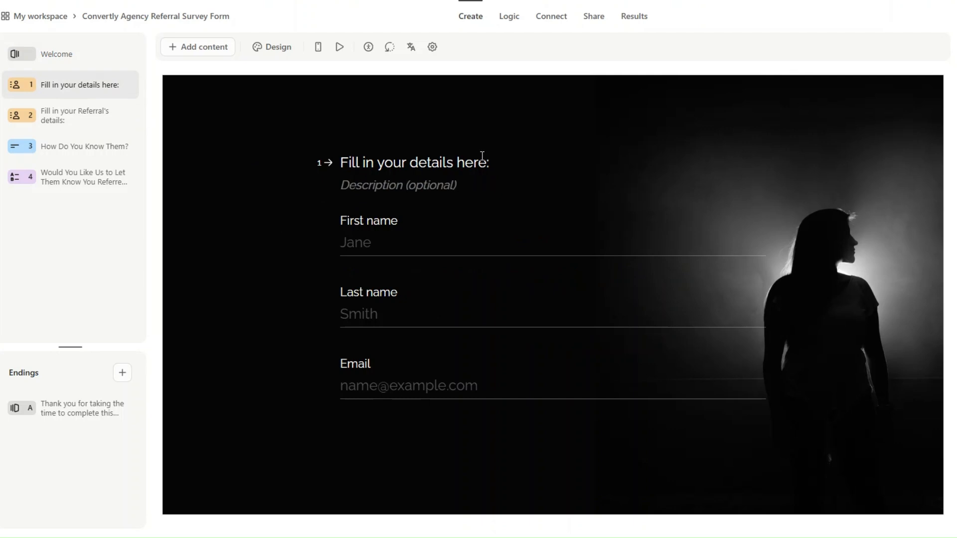
# Step: Review referral survey questions 2–4, then select the form ID at the end of its share link
pyautogui.click(88, 121)
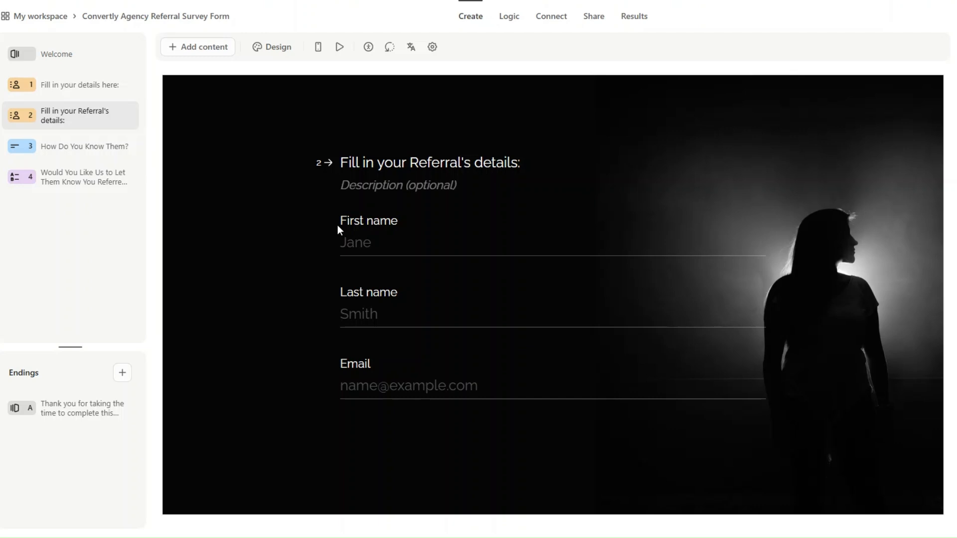
pyautogui.click(111, 148)
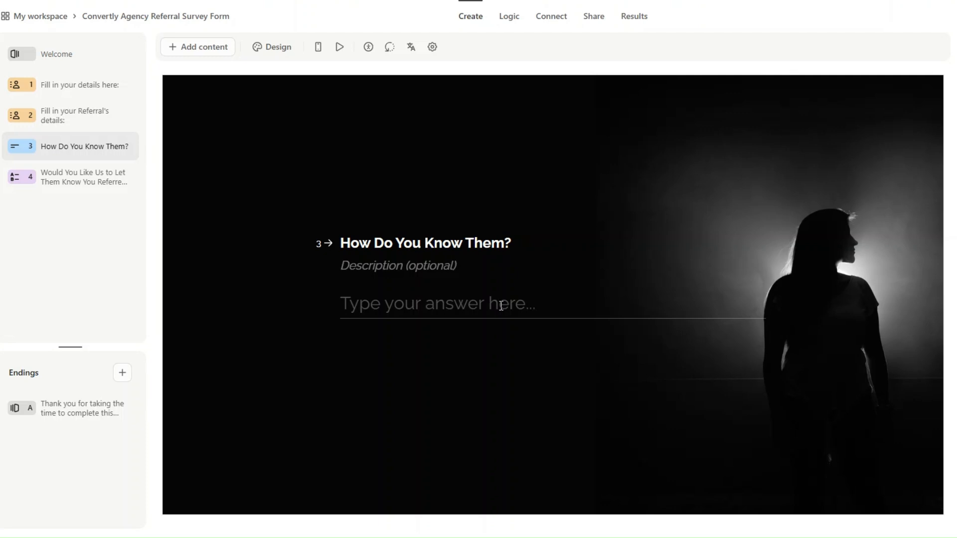
pyautogui.click(78, 183)
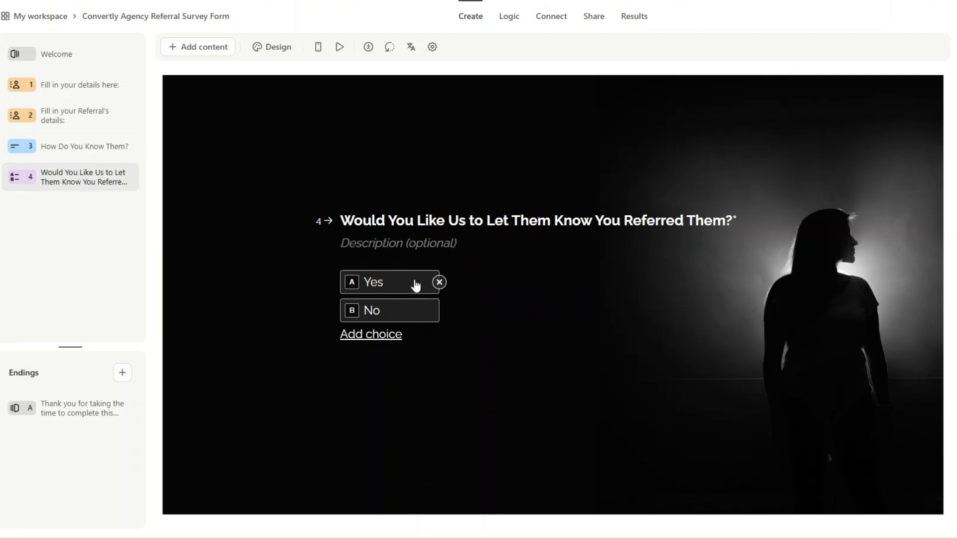
pyautogui.click(594, 17)
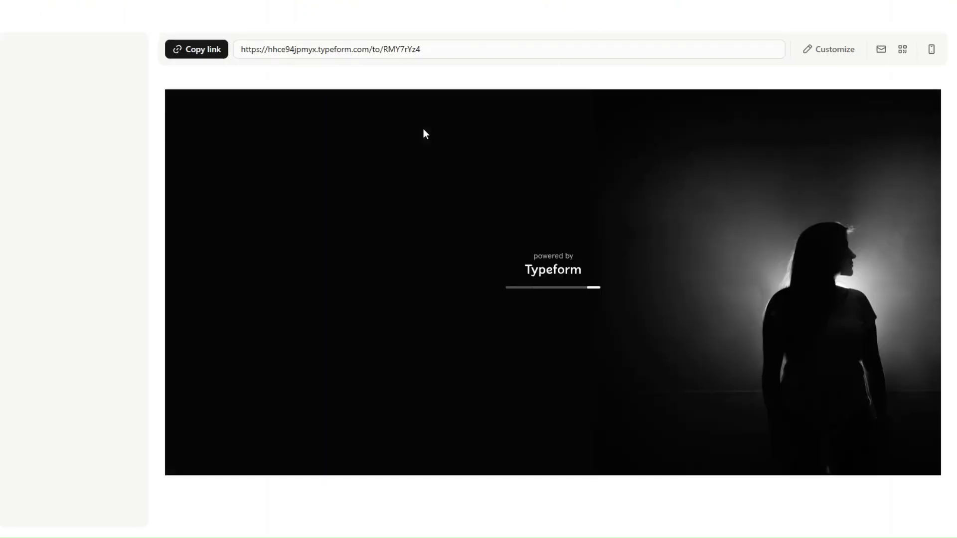
pyautogui.moveTo(385, 50); pyautogui.dragTo(427, 51)
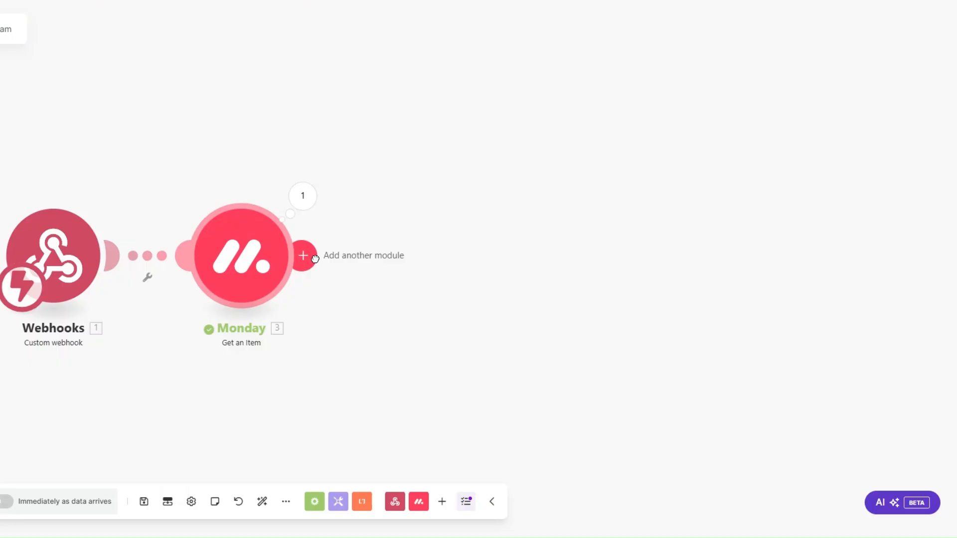
# Step: Add a Typeform Get a Form module after Monday using the pasted form ID
pyautogui.click(303, 256)
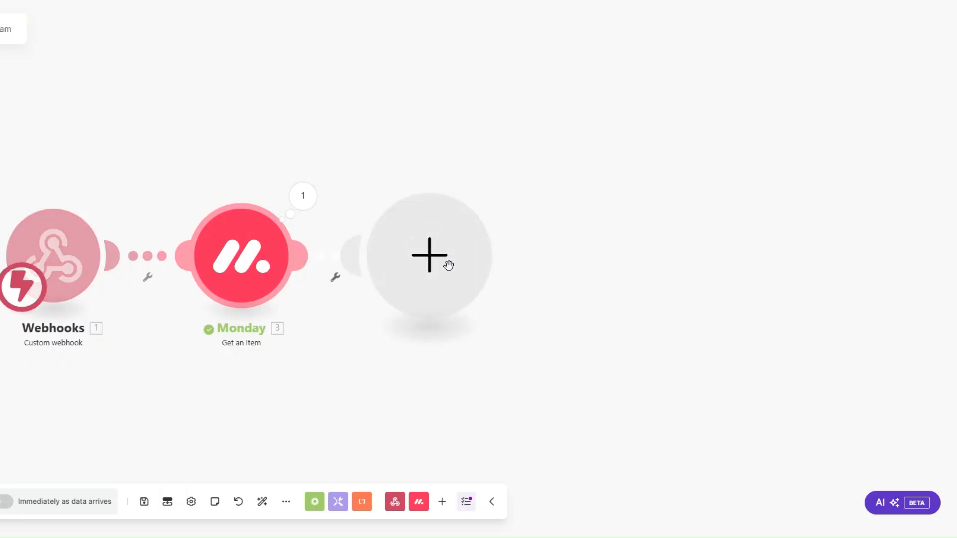
pyautogui.scroll(-4, 540, 293)
pyautogui.click(540, 337)
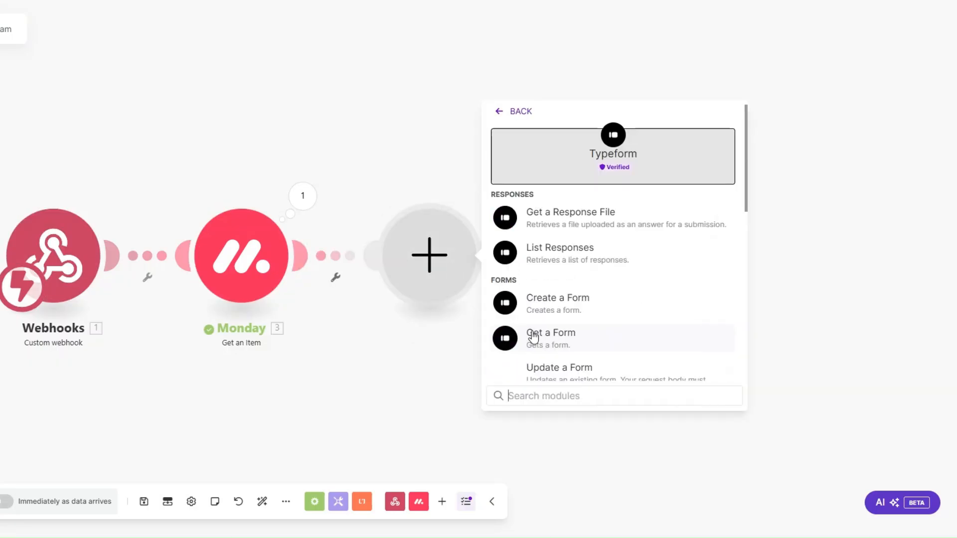
pyautogui.click(542, 336)
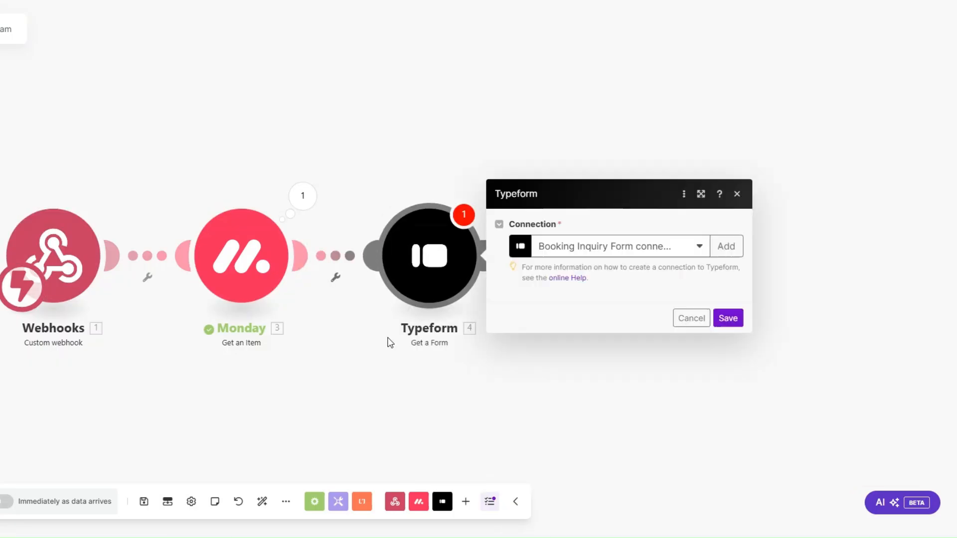
pyautogui.click(522, 319)
pyautogui.hotkey('ctrl', 'v')
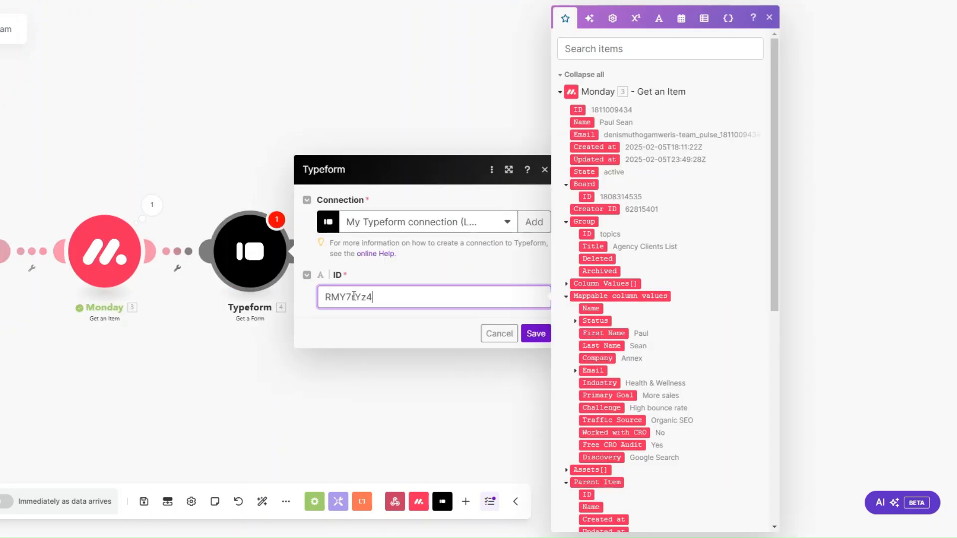
pyautogui.click(535, 333)
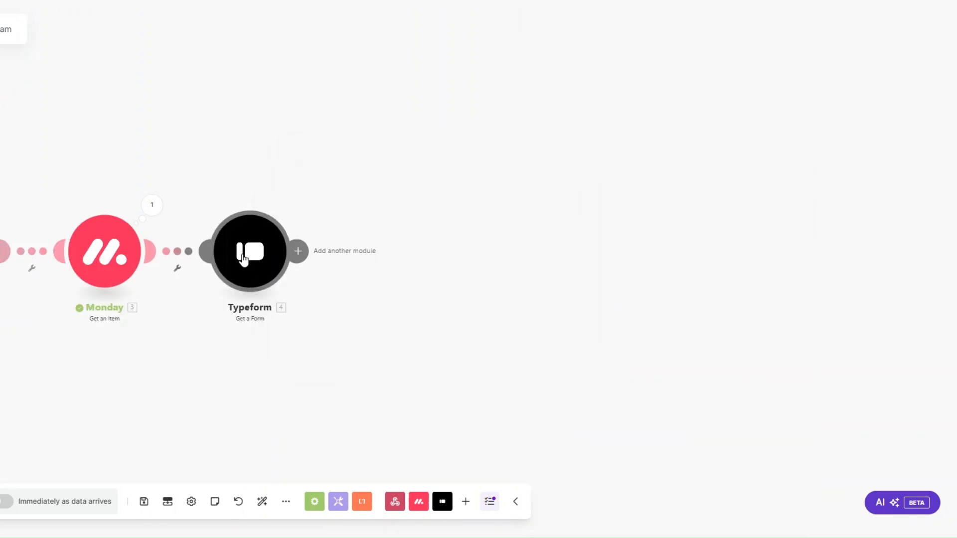
# Step: Test-run only the Typeform module and inspect the form title and Links output
pyautogui.rightClick(243, 258)
pyautogui.click(275, 286)
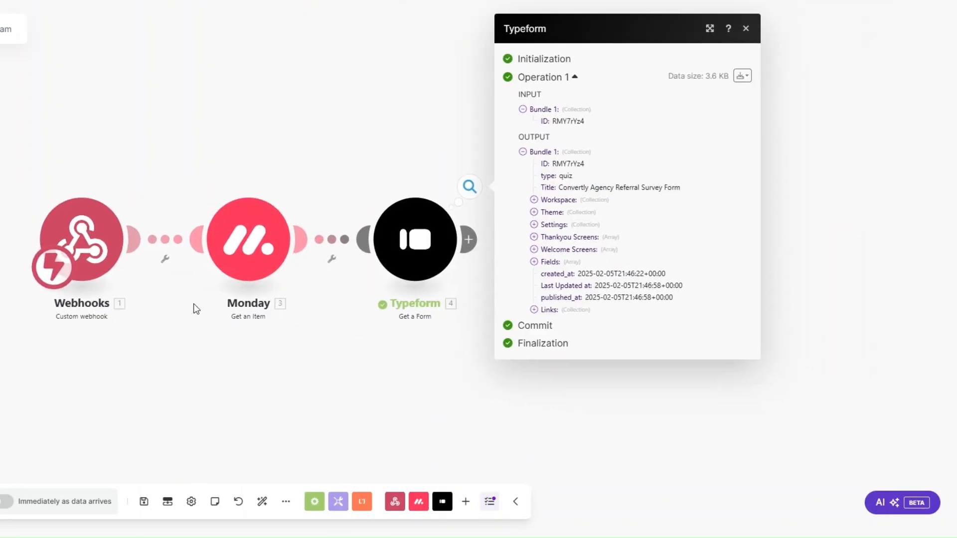
pyautogui.moveTo(559, 188); pyautogui.dragTo(685, 197)
pyautogui.click(628, 190)
pyautogui.click(547, 310)
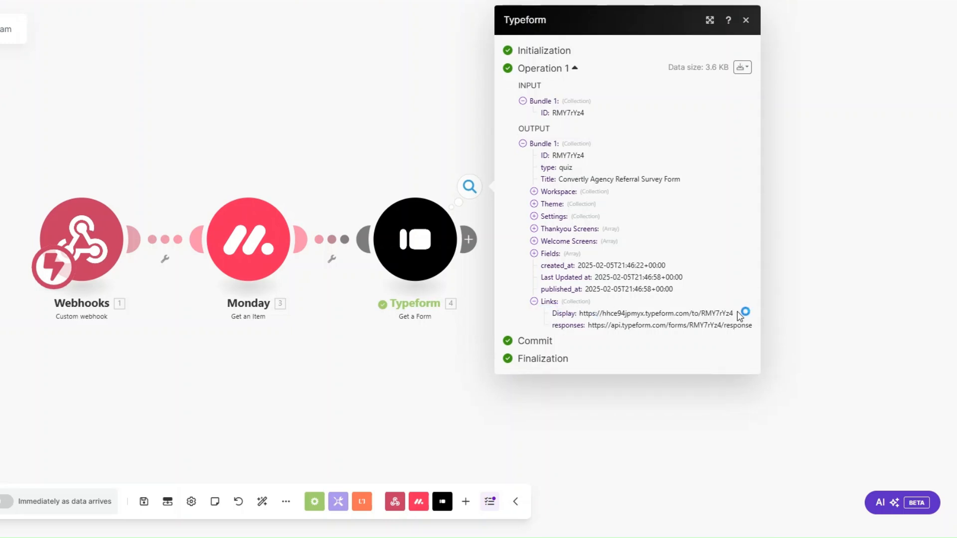
# Step: Rename the Typeform module to 'Referral Survey Form'
pyautogui.rightClick(412, 238)
pyautogui.click(455, 303)
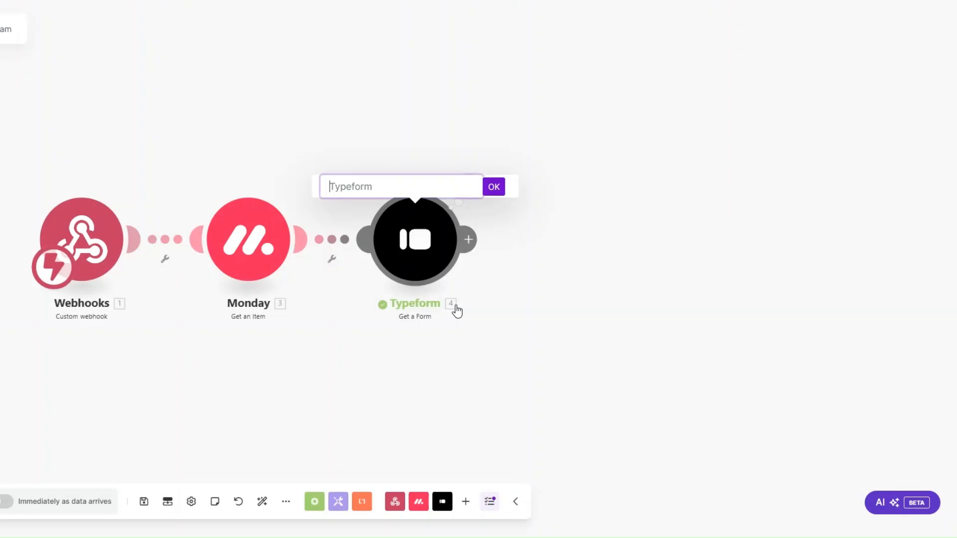
pyautogui.write('Referral Survey Form')
pyautogui.click(496, 187)
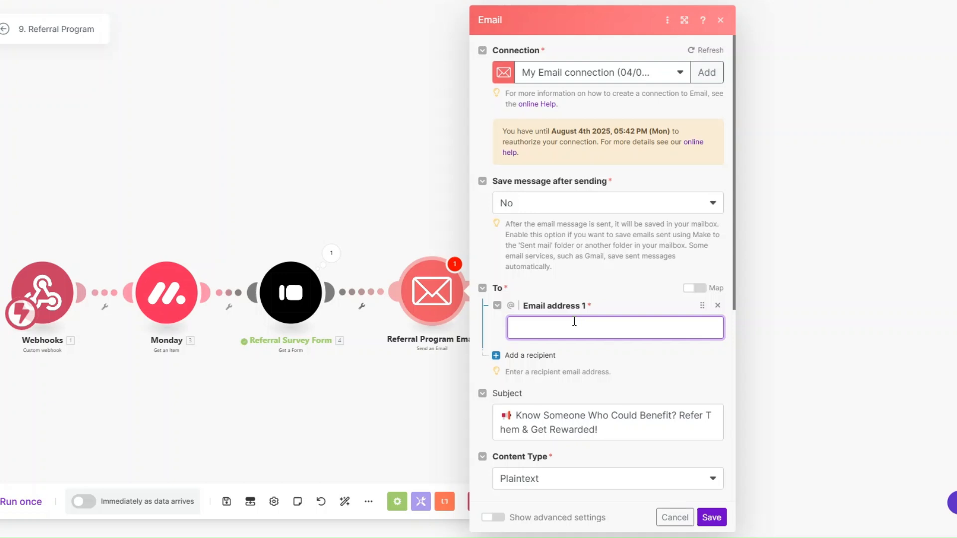
# Step: Map Monday's Email column value as the email's recipient address
pyautogui.click(574, 322)
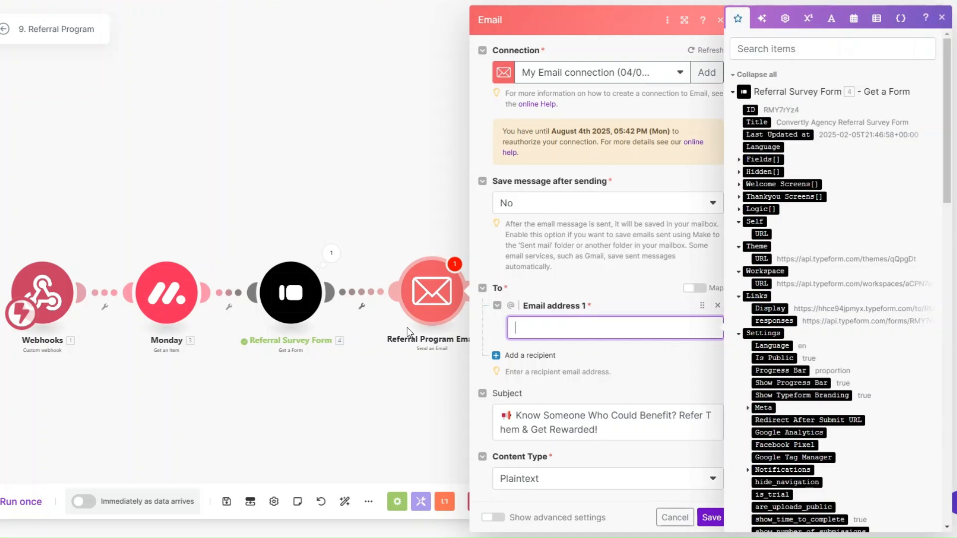
pyautogui.scroll(-8, 824, 303)
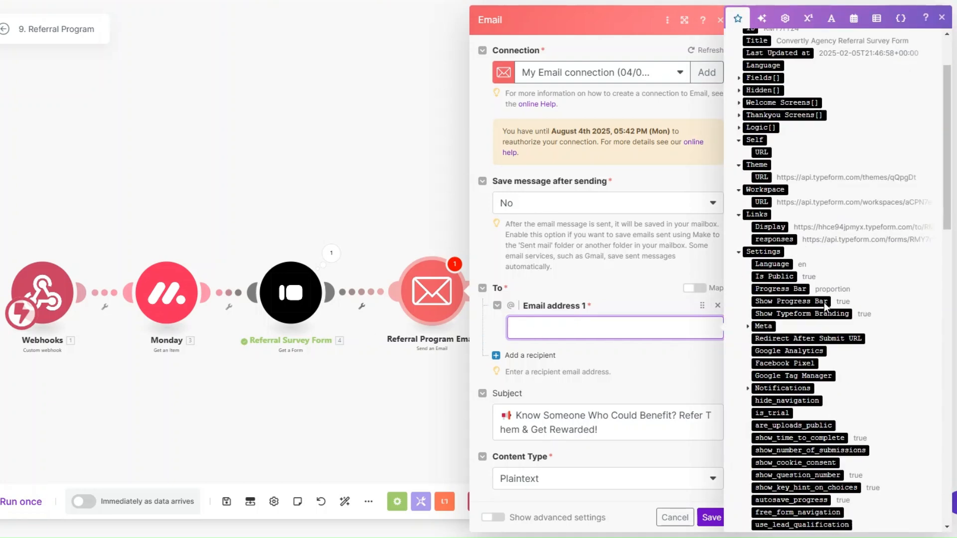
pyautogui.scroll(-7, 824, 303)
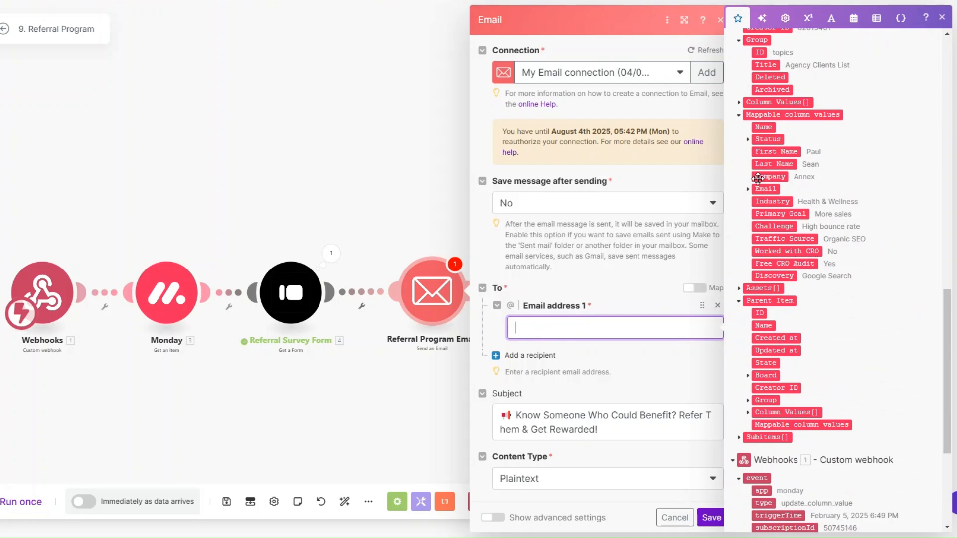
pyautogui.click(747, 190)
pyautogui.click(760, 202)
pyautogui.scroll(-5, 613, 301)
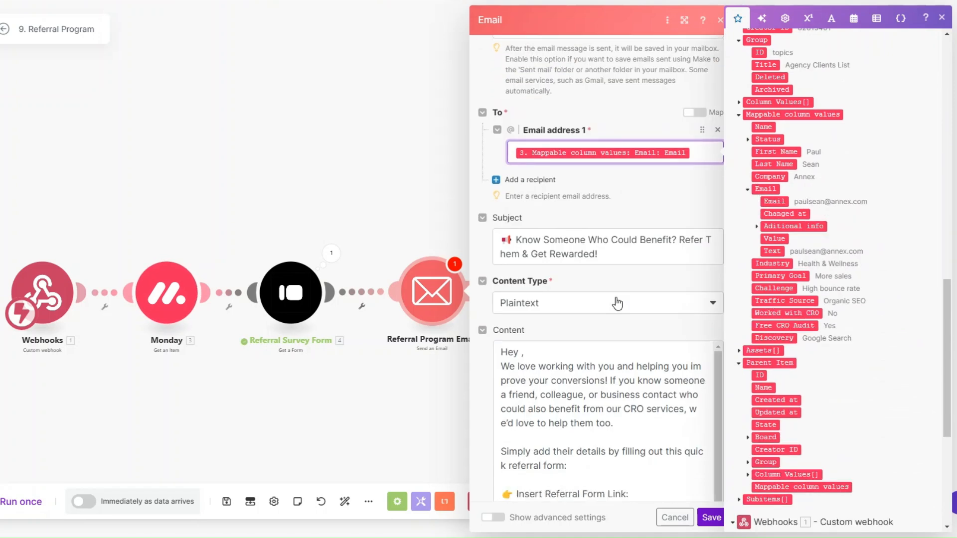
pyautogui.click(602, 194)
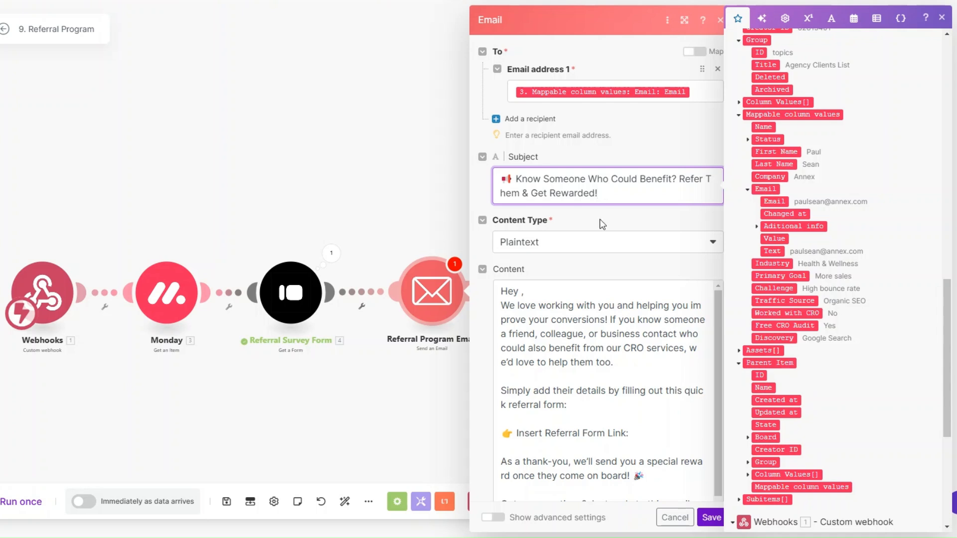
# Step: Insert First Name after 'Hey' and the survey's Links: Display URL into the body, then save
pyautogui.click(521, 291)
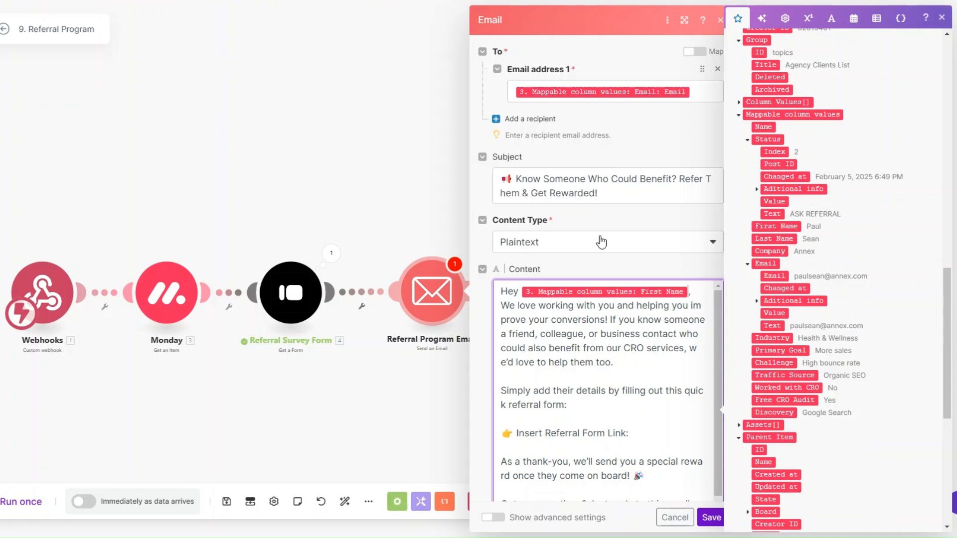
pyautogui.scroll(-2, 602, 242)
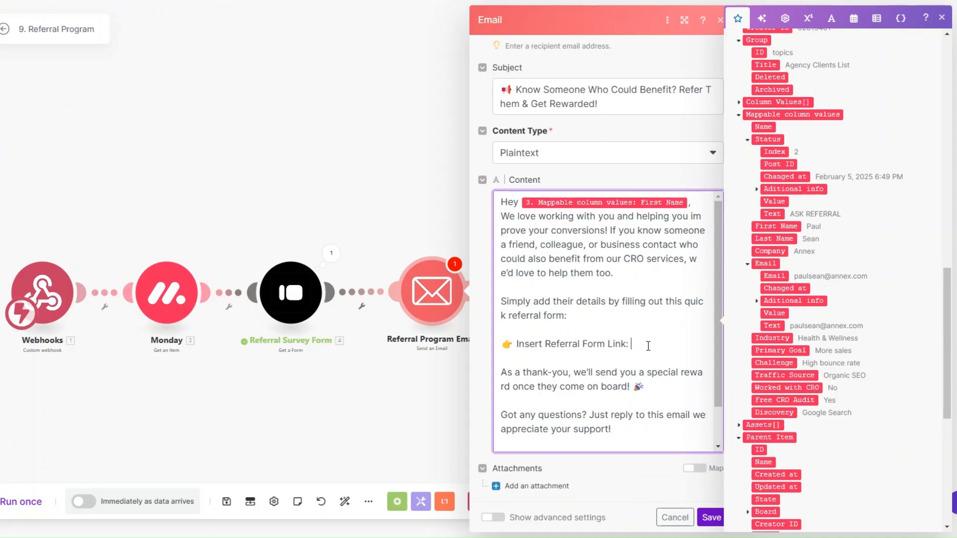
pyautogui.scroll(10, 815, 335)
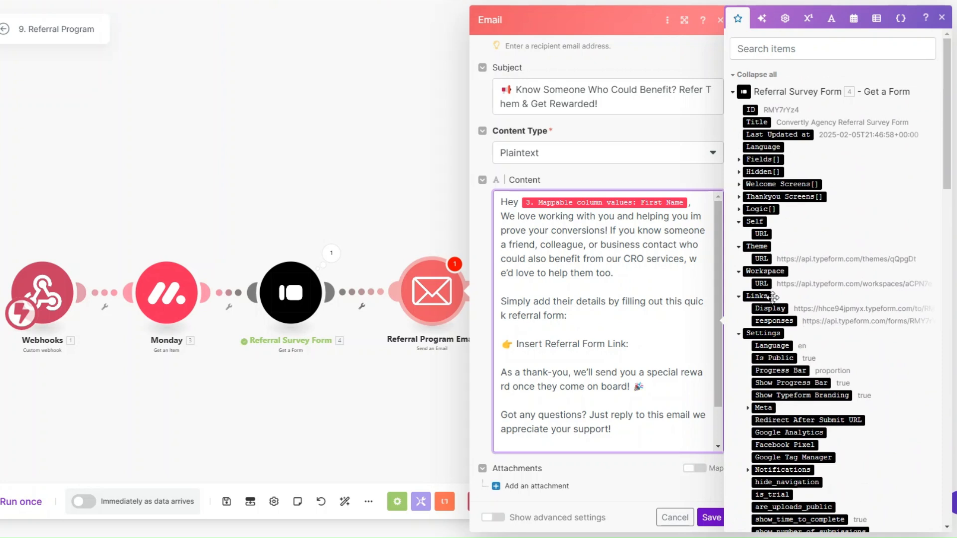
pyautogui.click(769, 308)
pyautogui.scroll(-1, 600, 352)
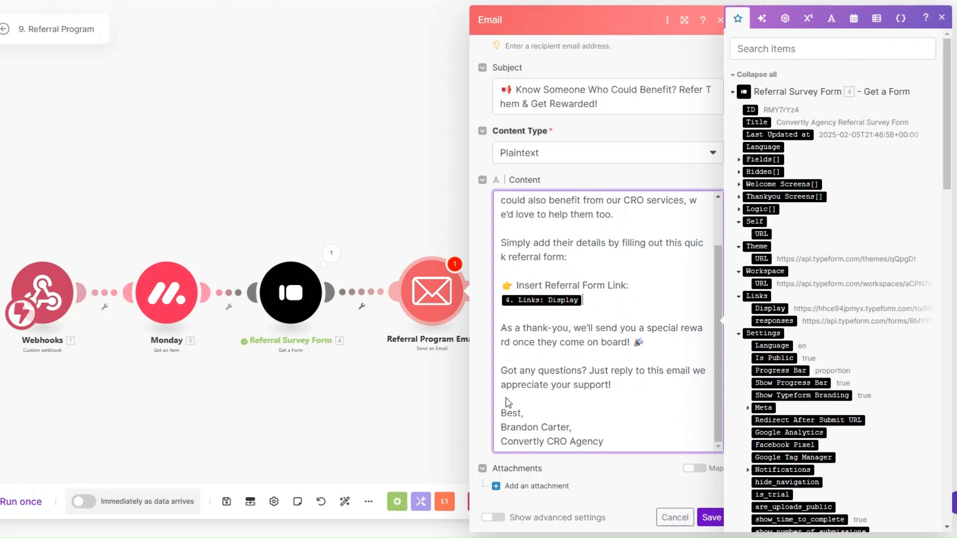
pyautogui.click(711, 517)
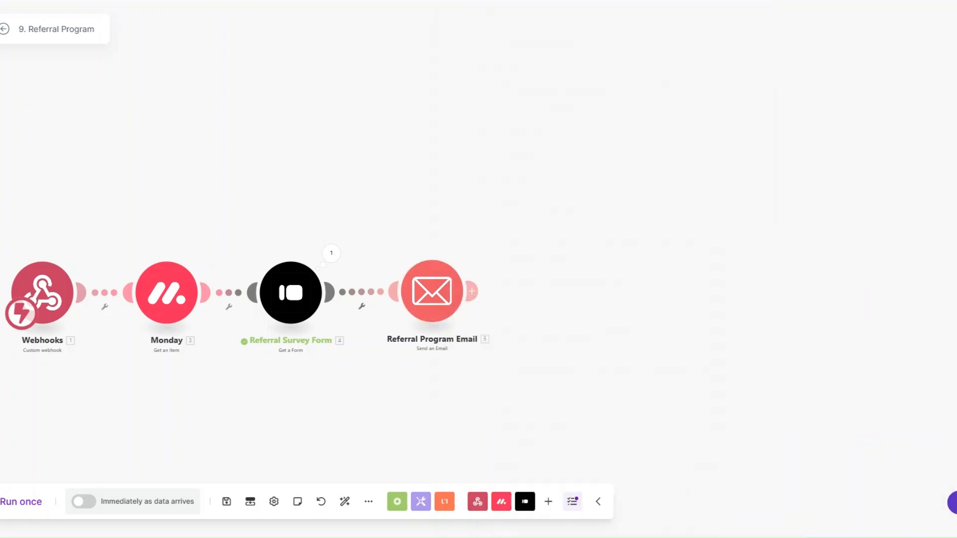
# Step: Run the scenario once, then set the first client's Status to ASK REFERRAL
pyautogui.click(15, 504)
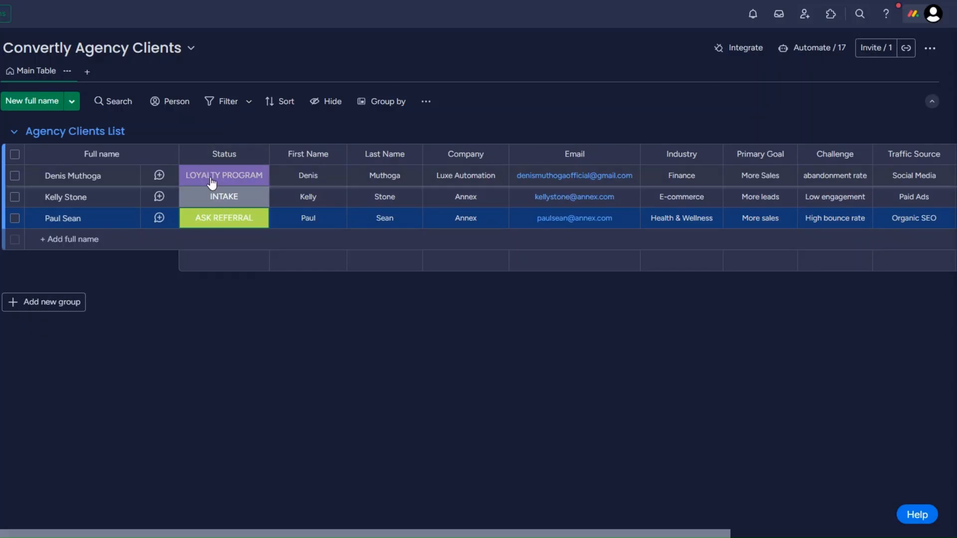
pyautogui.click(212, 179)
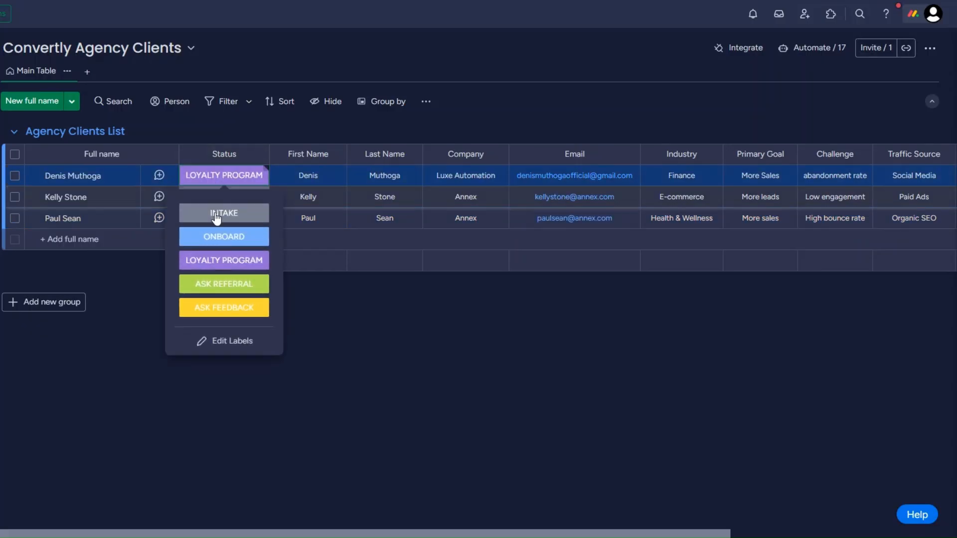
pyautogui.click(224, 284)
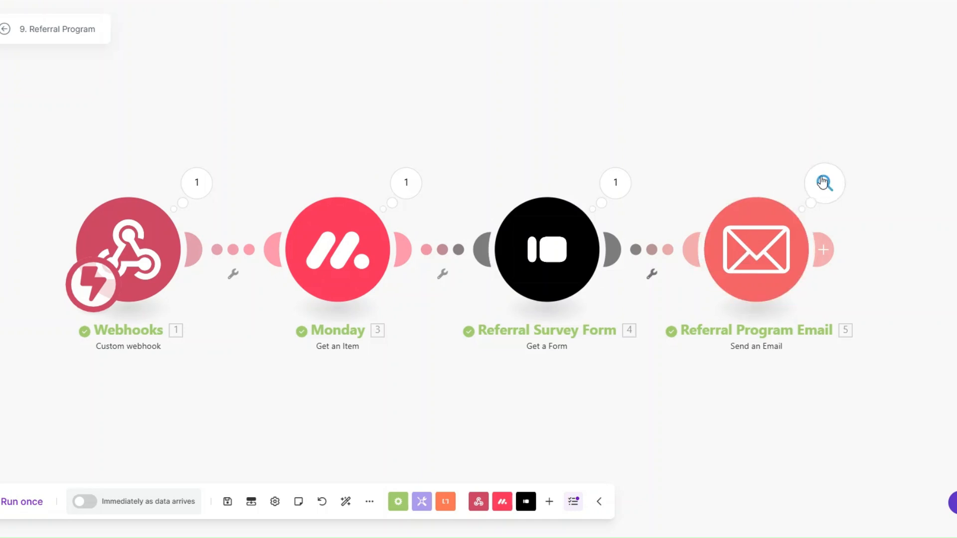
# Step: Inspect the sent email's subject line and full body content in the Email module's run details
pyautogui.click(822, 186)
pyautogui.moveTo(603, 212); pyautogui.dragTo(651, 232)
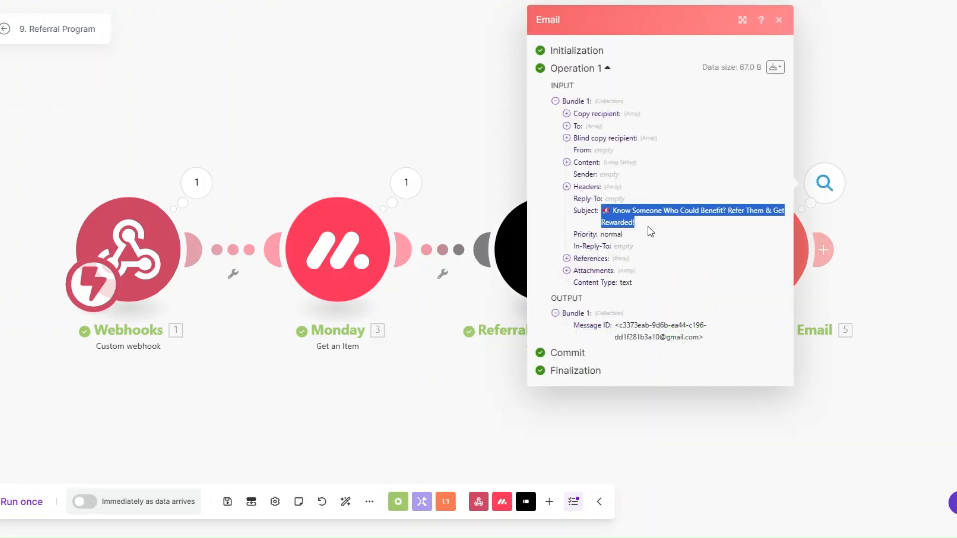
pyautogui.click(566, 162)
pyautogui.moveTo(577, 174); pyautogui.dragTo(695, 413)
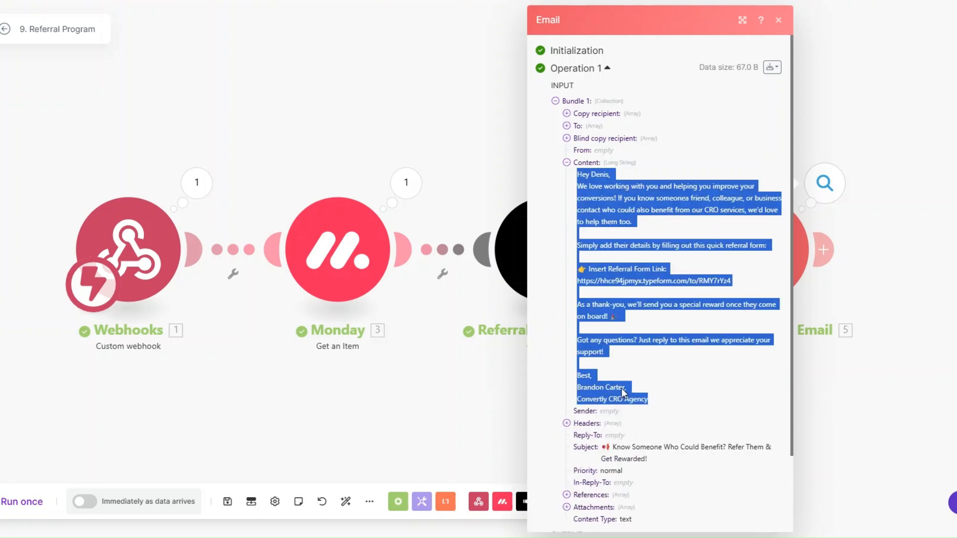
pyautogui.click(430, 402)
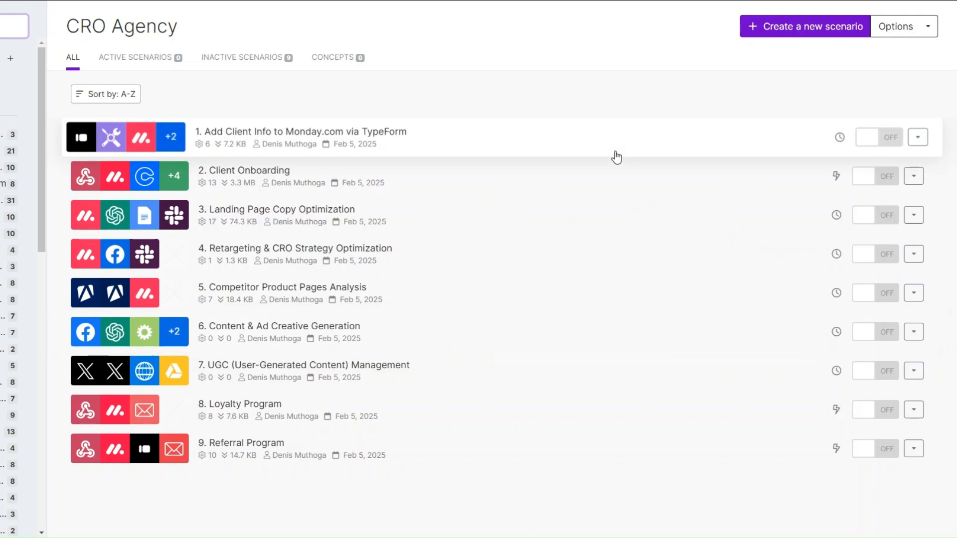
# Step: Start a new scenario with Typeform Watch Responses on the Convertly Agency Referral Survey Form, from now on
pyautogui.click(757, 26)
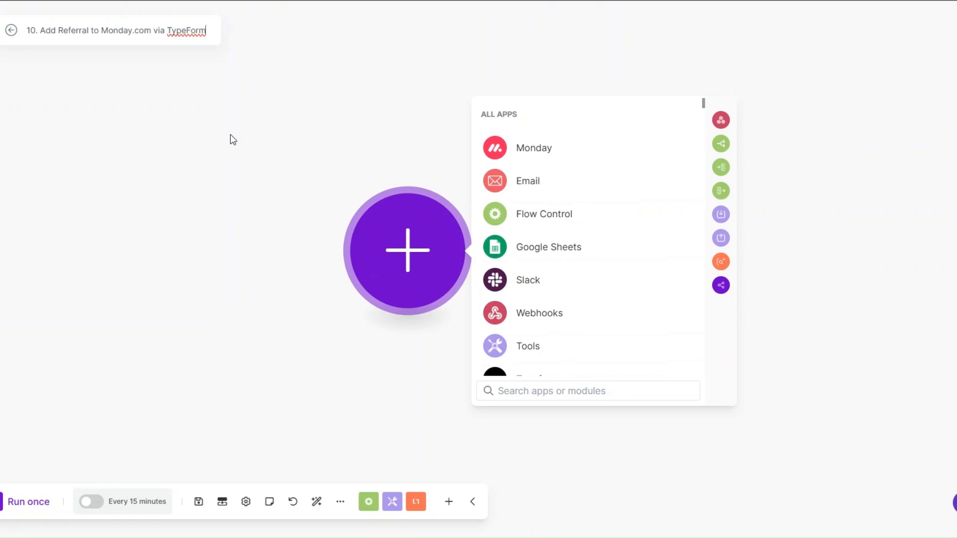
pyautogui.scroll(-3, 489, 296)
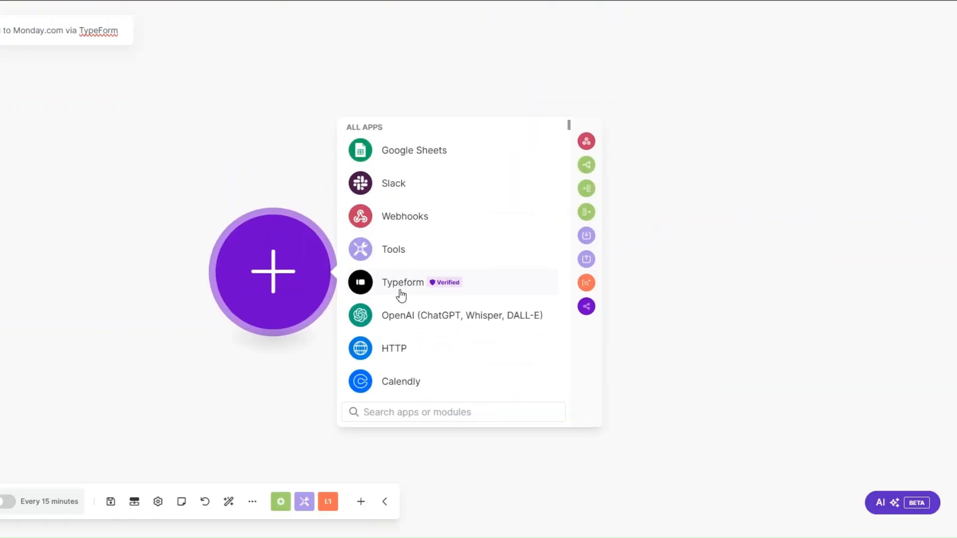
pyautogui.click(401, 295)
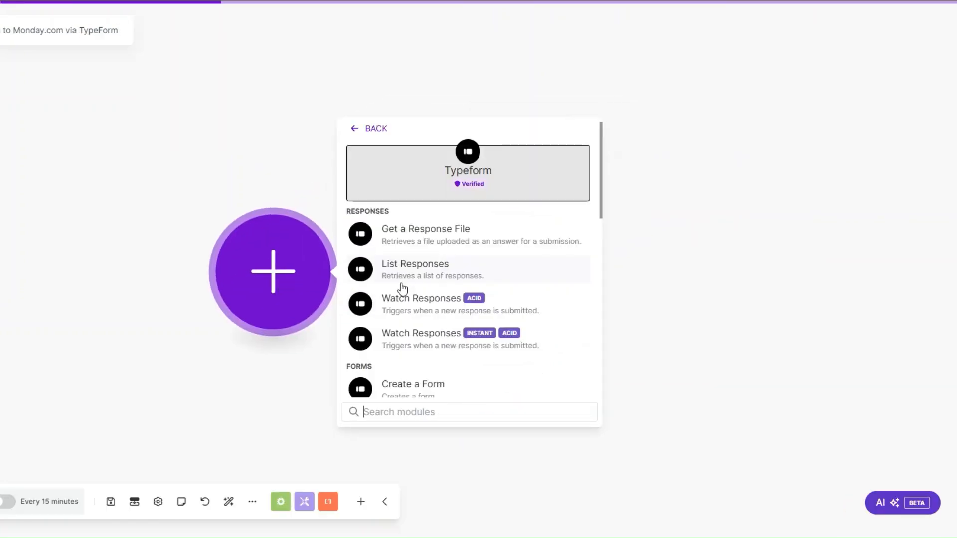
pyautogui.click(407, 304)
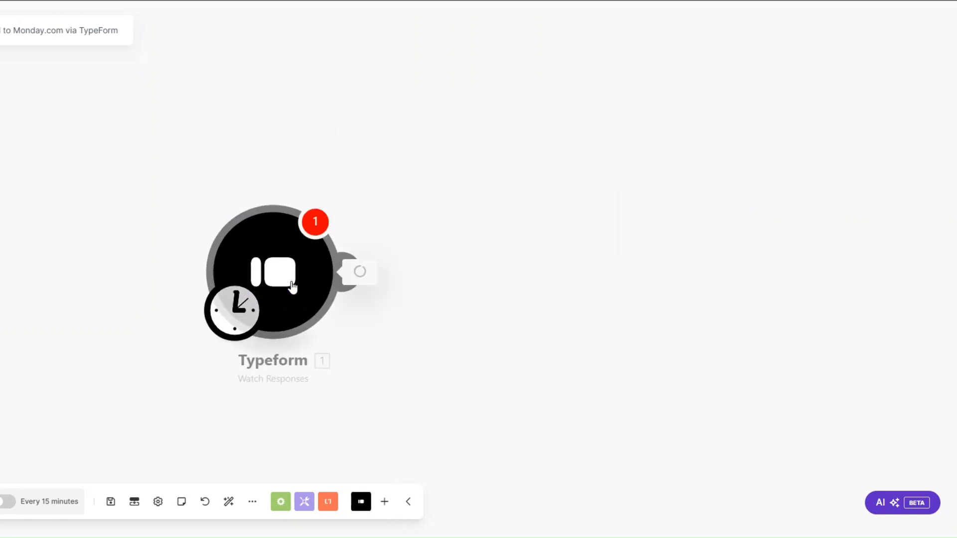
pyautogui.click(218, 269)
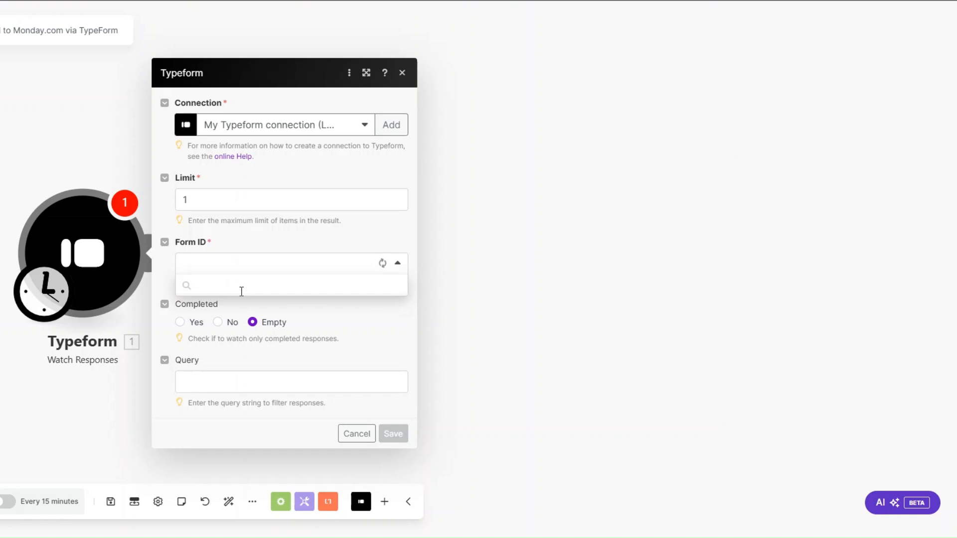
pyautogui.click(253, 327)
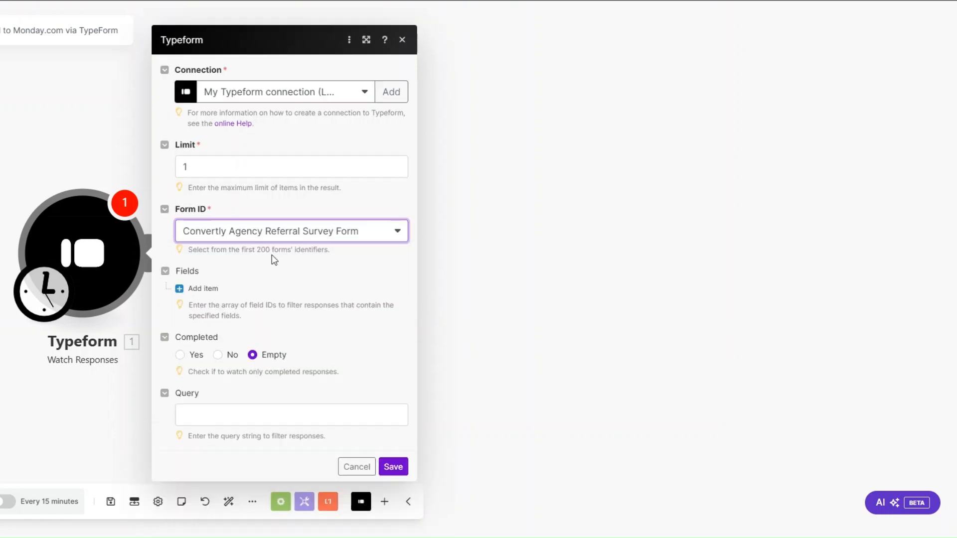
pyautogui.click(383, 464)
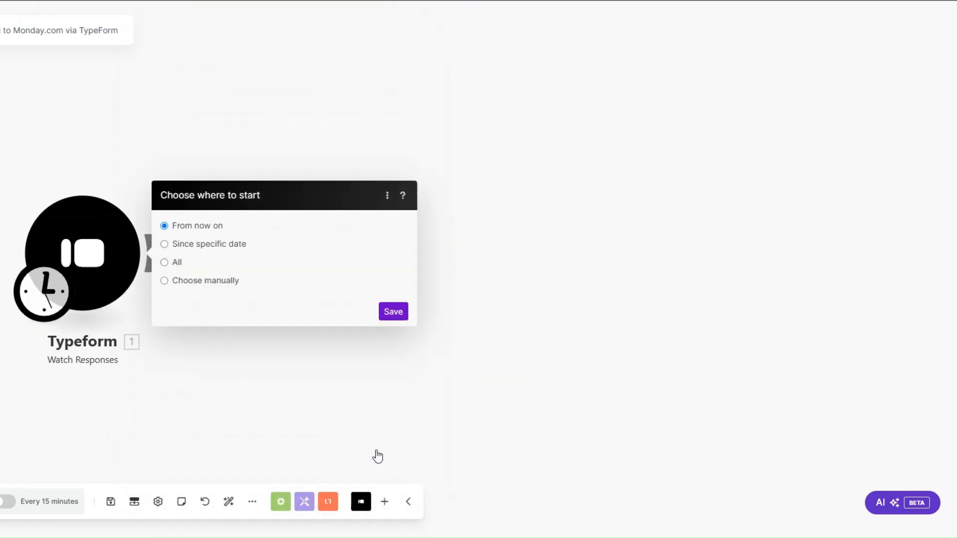
pyautogui.click(382, 313)
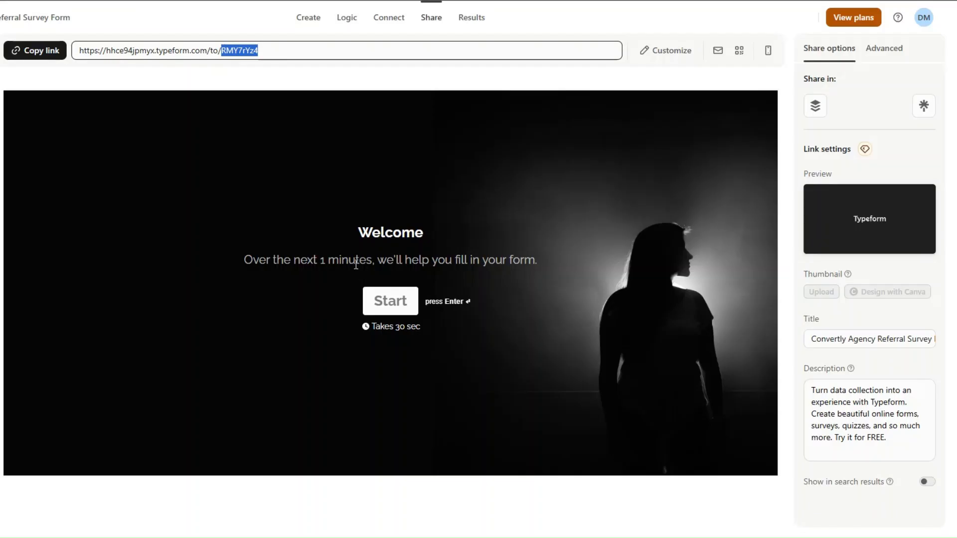
# Step: Copy the form's share link, start the survey and submit your own name and email details
pyautogui.click(35, 51)
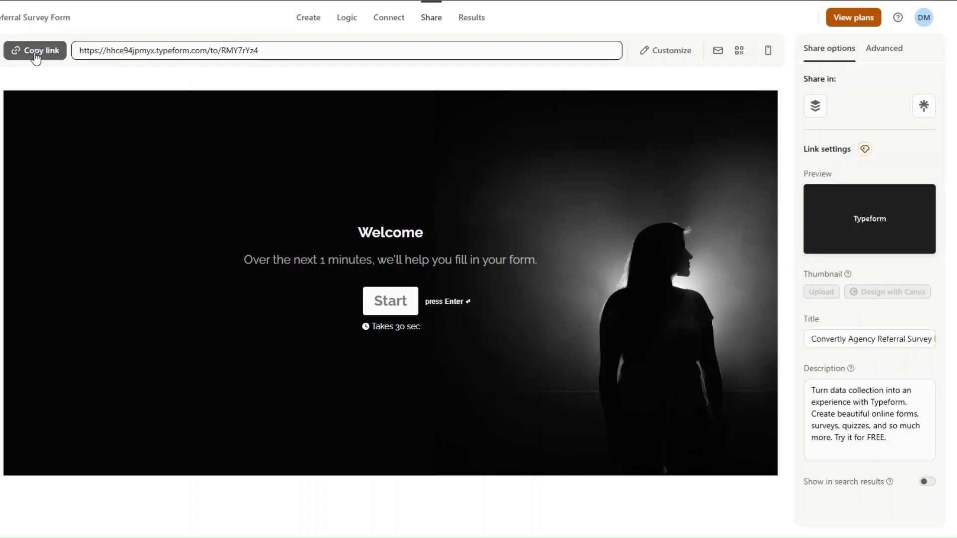
pyautogui.click(35, 52)
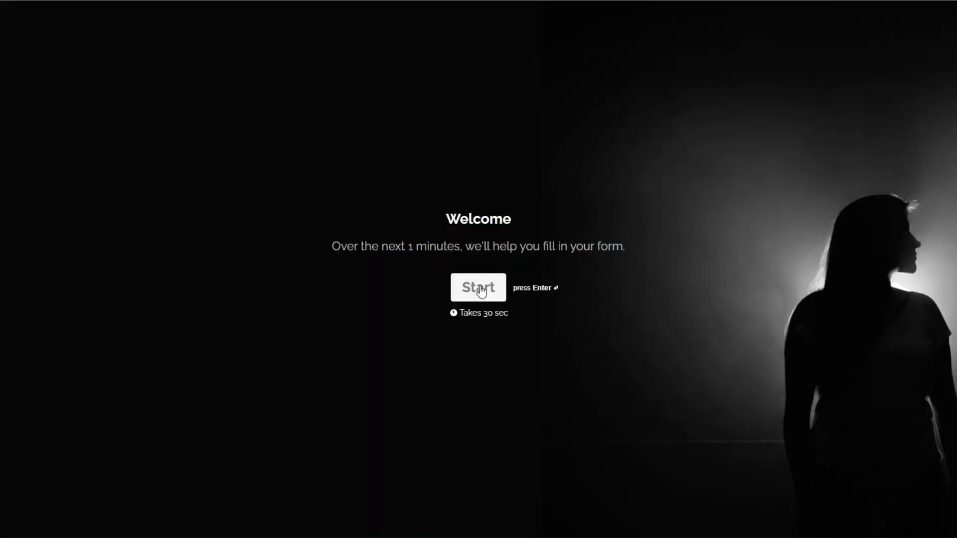
pyautogui.click(480, 291)
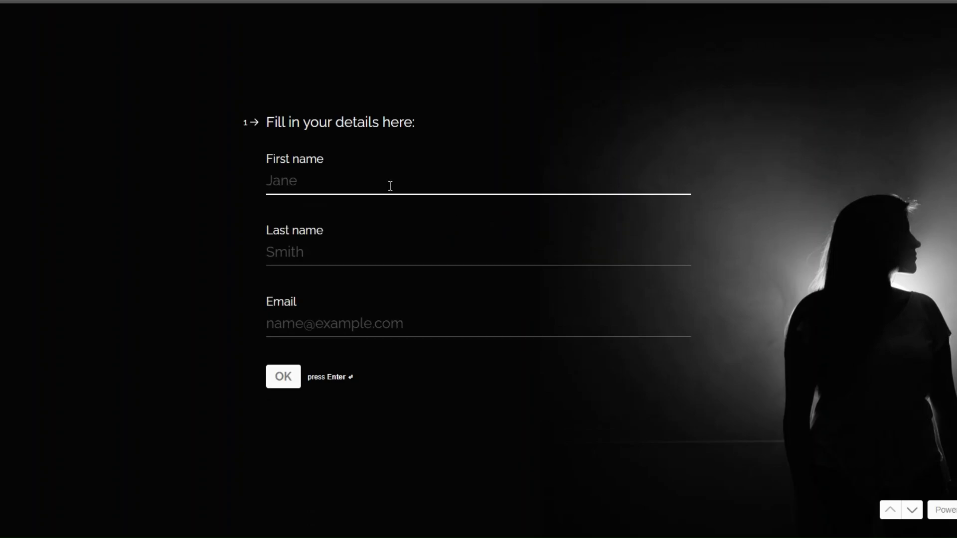
pyautogui.click(284, 174)
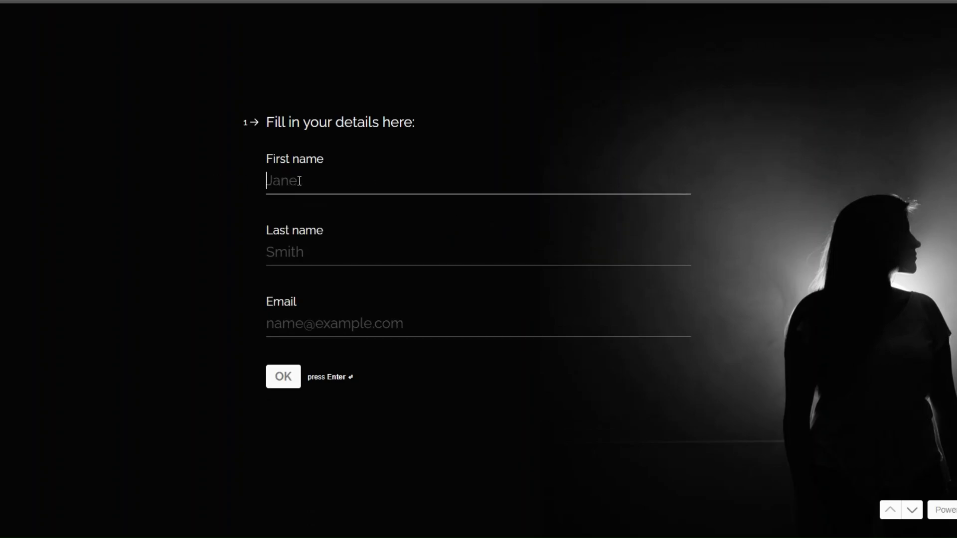
pyautogui.click(319, 205)
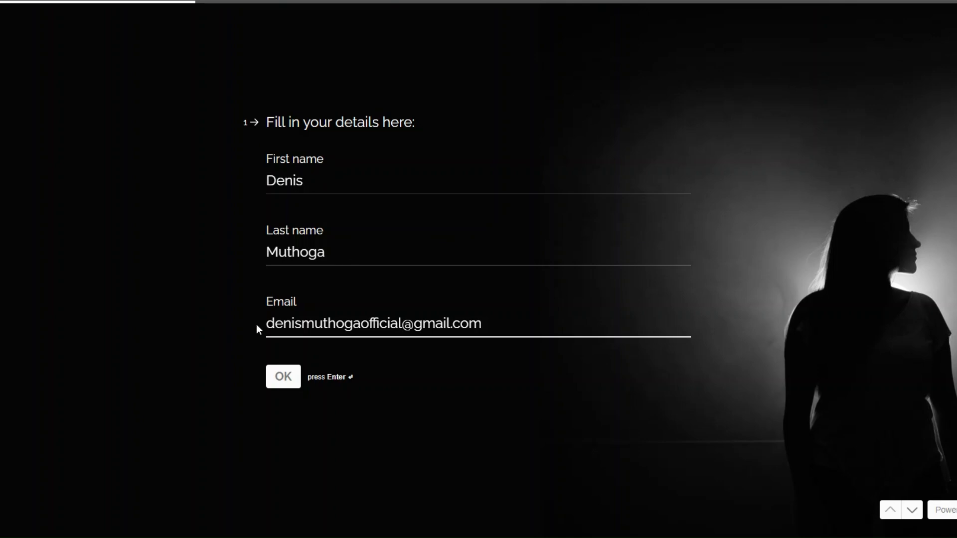
pyautogui.click(283, 377)
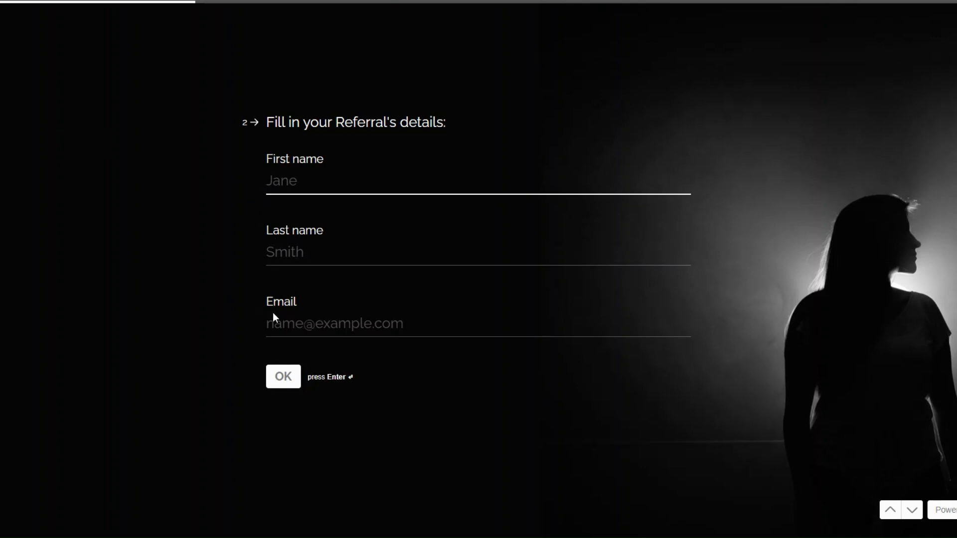
# Step: Fill in the referral's details, answer Friend and Yes, and submit the response
pyautogui.click(352, 274)
pyautogui.click(272, 382)
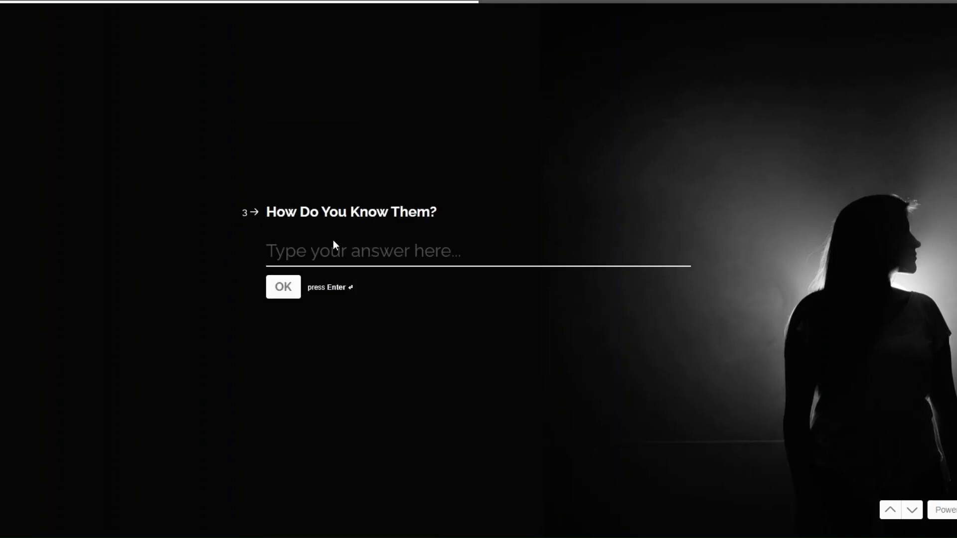
pyautogui.write('Friend')
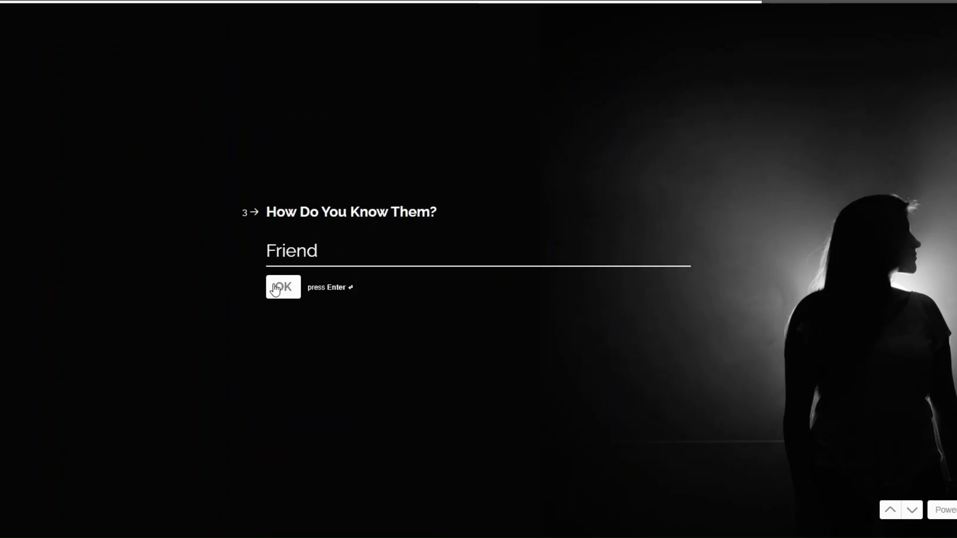
pyautogui.click(274, 286)
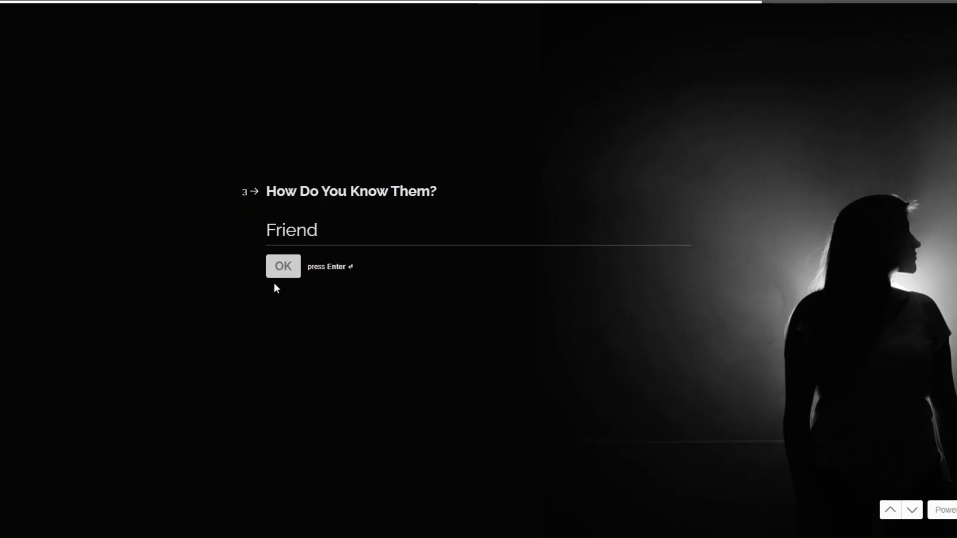
pyautogui.click(324, 241)
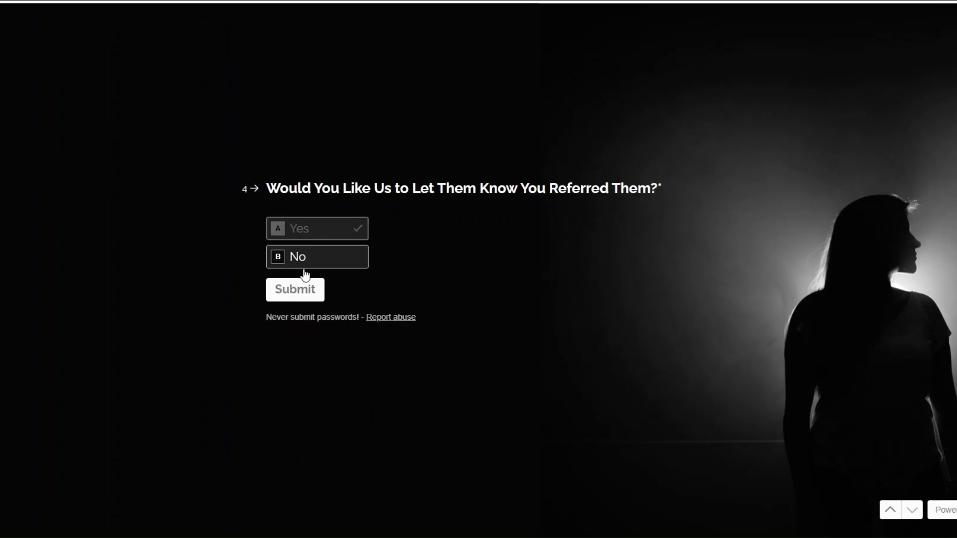
pyautogui.click(294, 288)
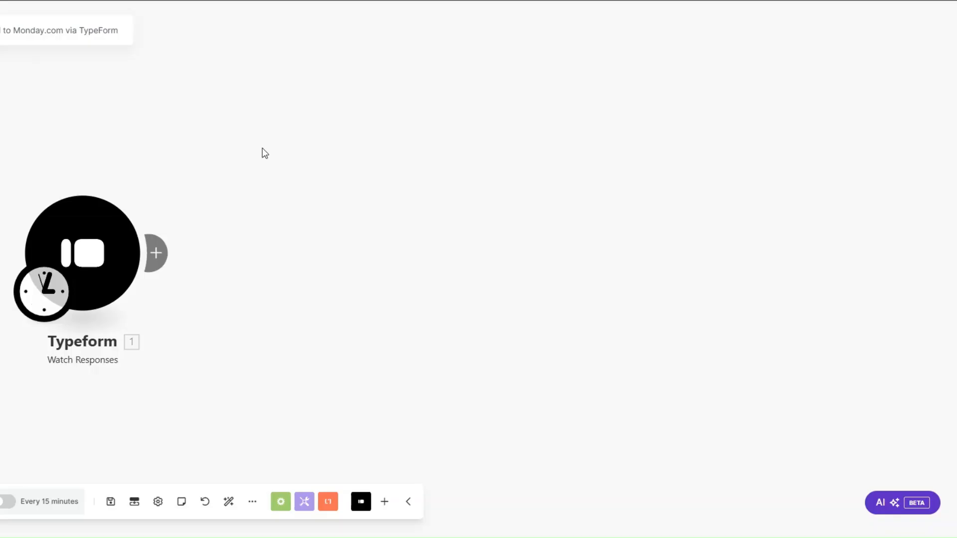
# Step: Run only the Typeform trigger to fetch the test response and inspect its Mappable Answers
pyautogui.rightClick(87, 252)
pyautogui.click(125, 284)
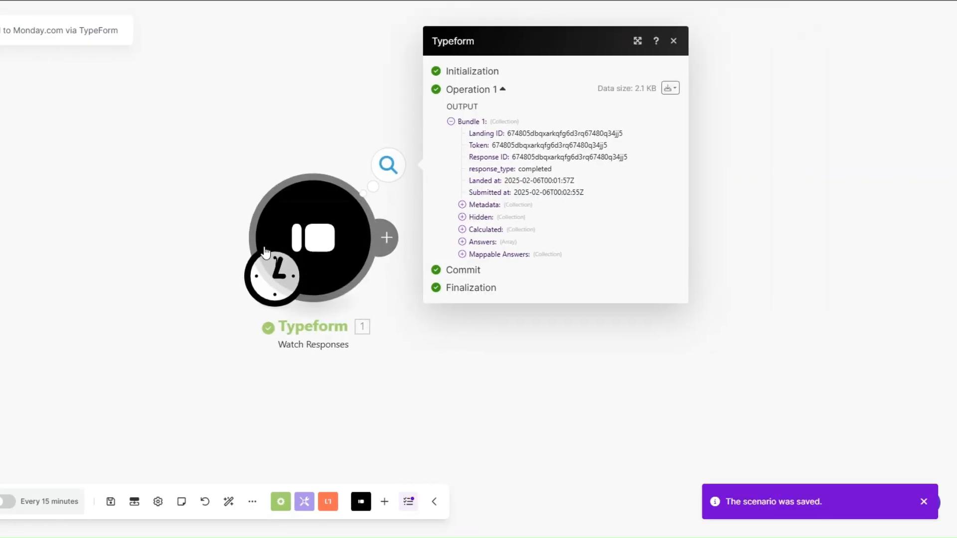
pyautogui.click(363, 253)
pyautogui.moveTo(503, 247); pyautogui.dragTo(529, 341)
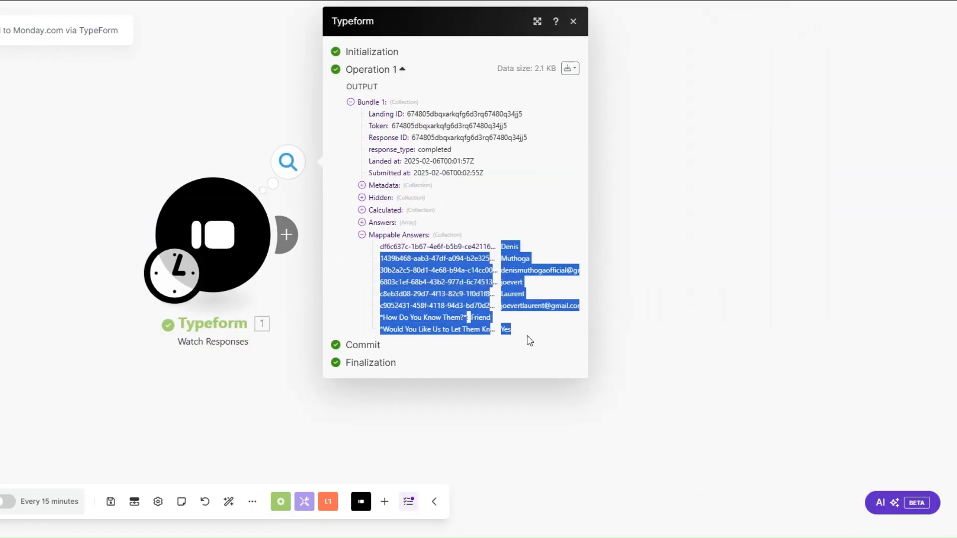
pyautogui.click(607, 355)
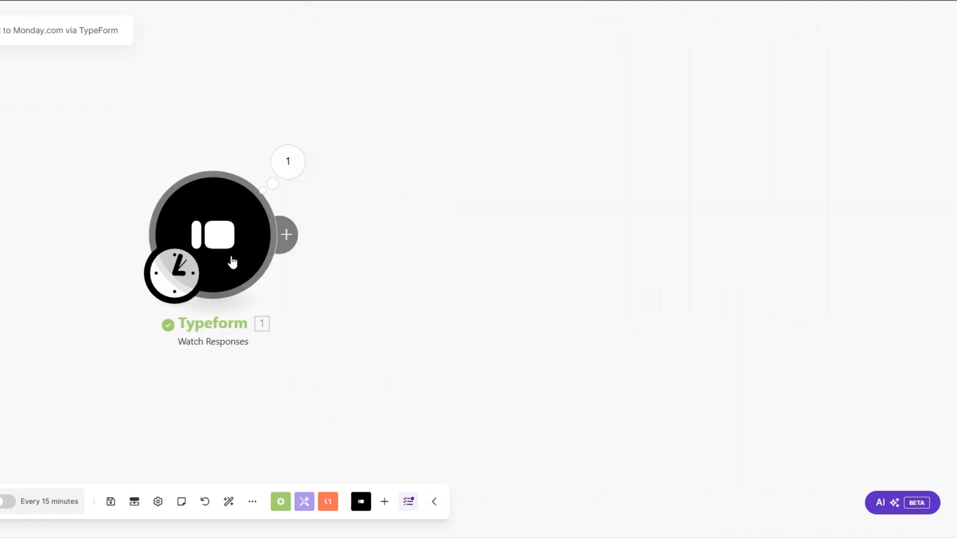
# Step: Add a Tools Sleep step after the trigger, set its delay, and save it
pyautogui.click(183, 231)
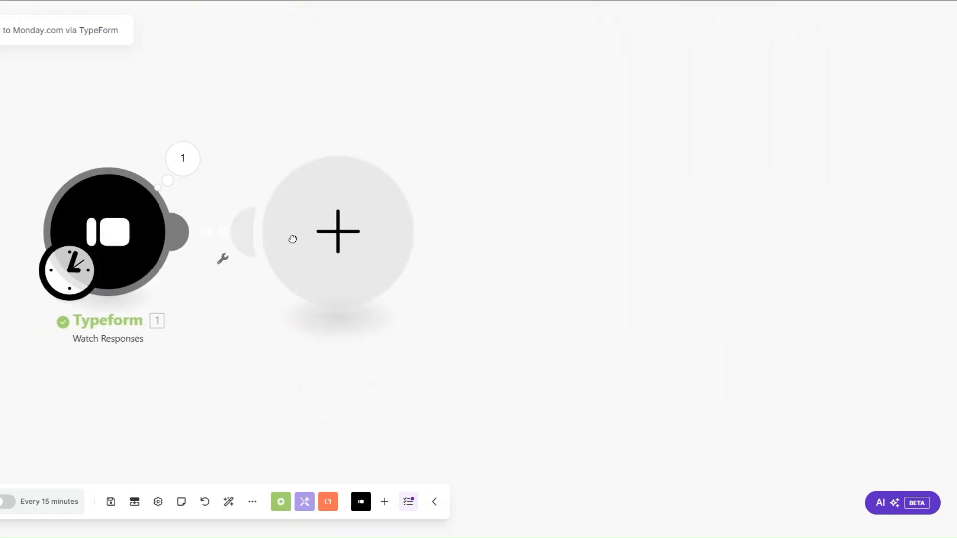
pyautogui.scroll(-3, 455, 220)
pyautogui.click(455, 219)
pyautogui.scroll(-2, 487, 278)
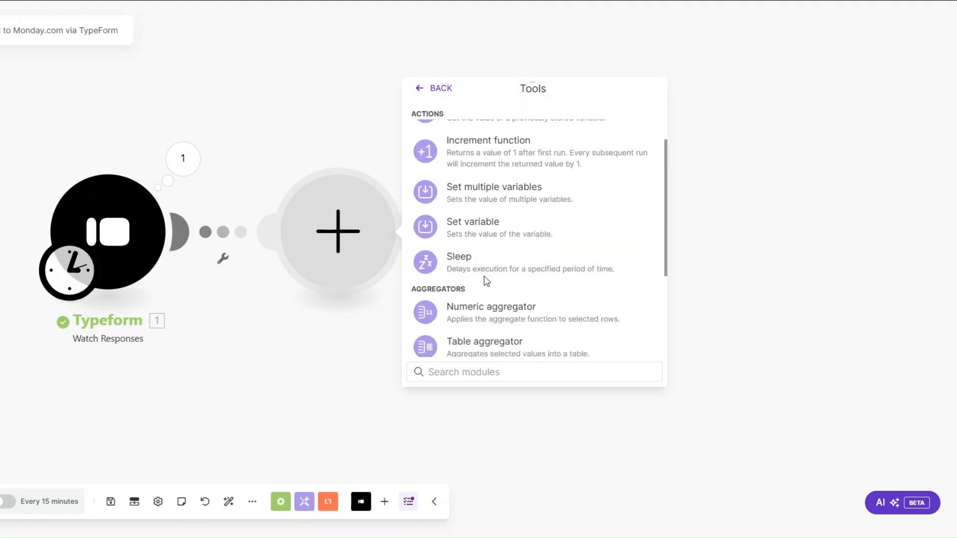
pyautogui.click(478, 261)
pyautogui.click(446, 218)
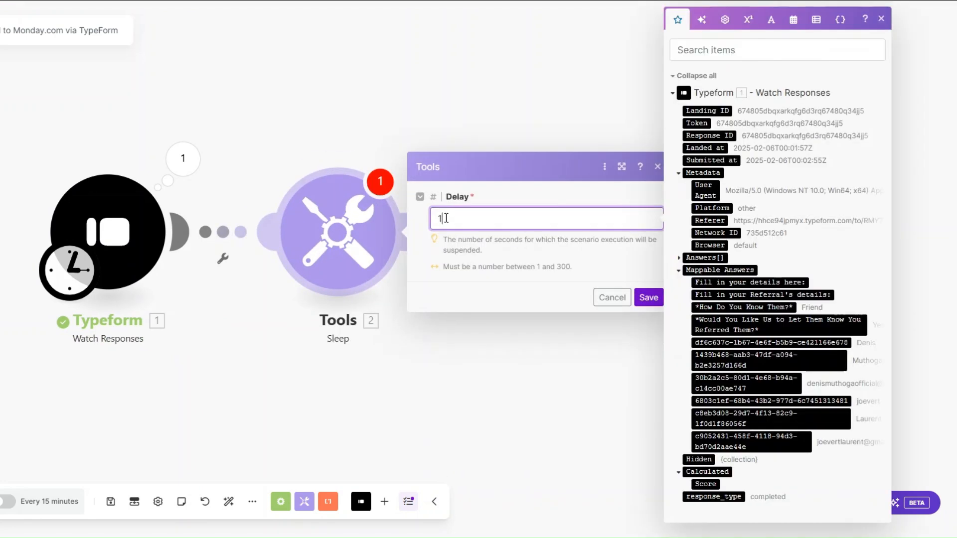
pyautogui.click(647, 297)
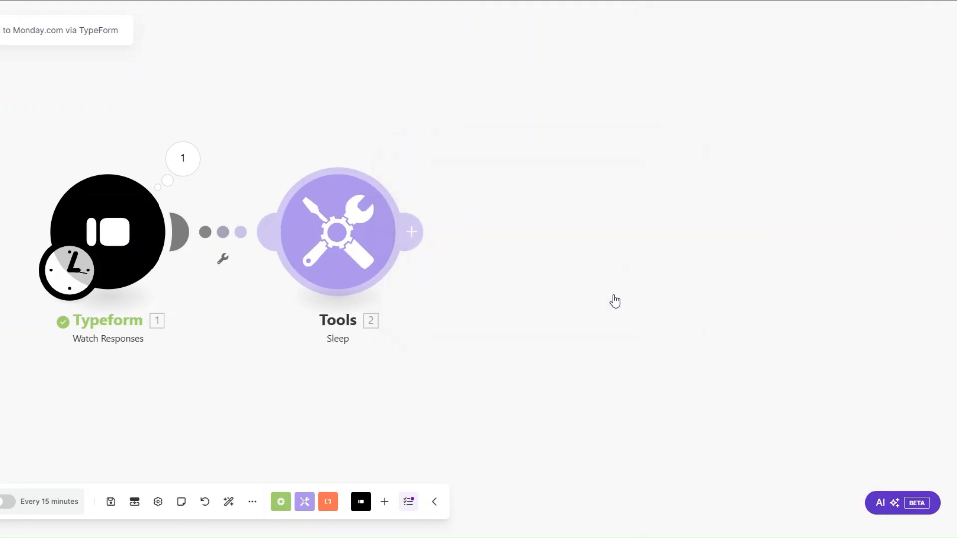
pyautogui.moveTo(236, 321); pyautogui.dragTo(132, 320)
# Step: Add a Monday Create an Item step after the Sleep step
pyautogui.click(375, 251)
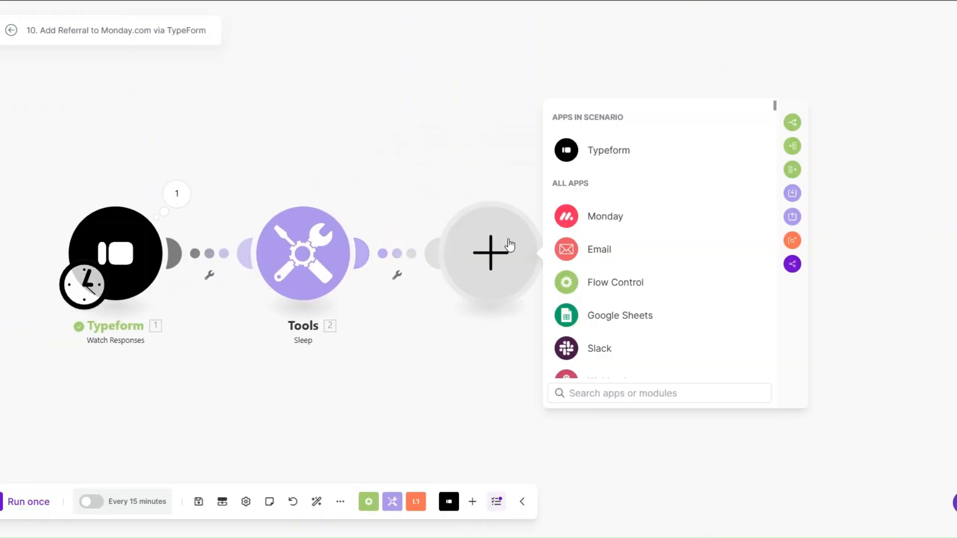
pyautogui.click(596, 218)
pyautogui.scroll(-5, 613, 298)
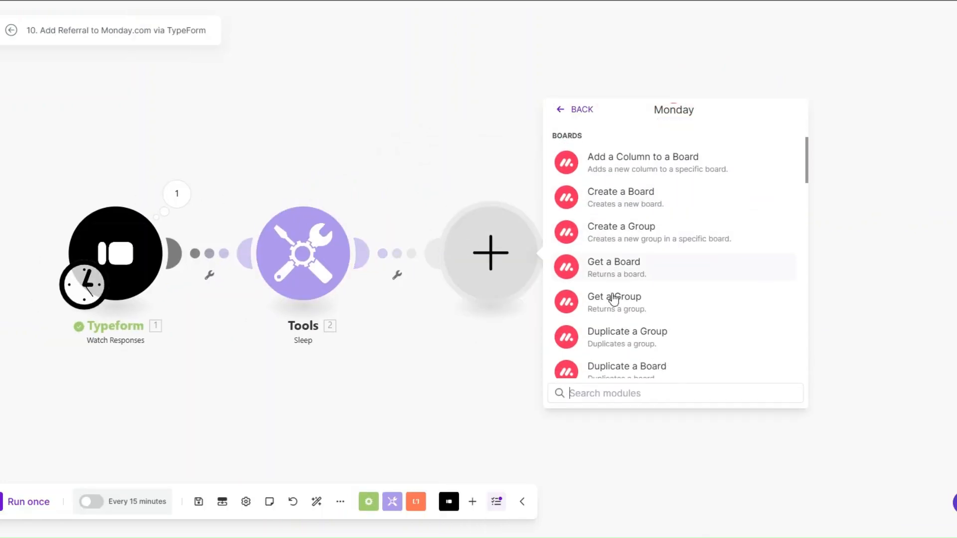
pyautogui.write('create')
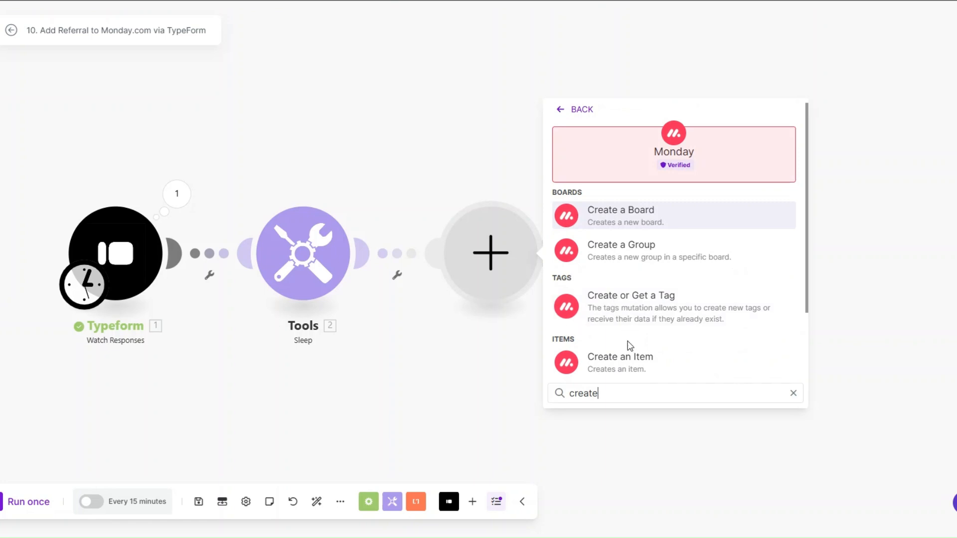
pyautogui.click(626, 355)
# Step: Build the item name from two referral answers and select the Convertly Agency Referrals board
pyautogui.click(496, 221)
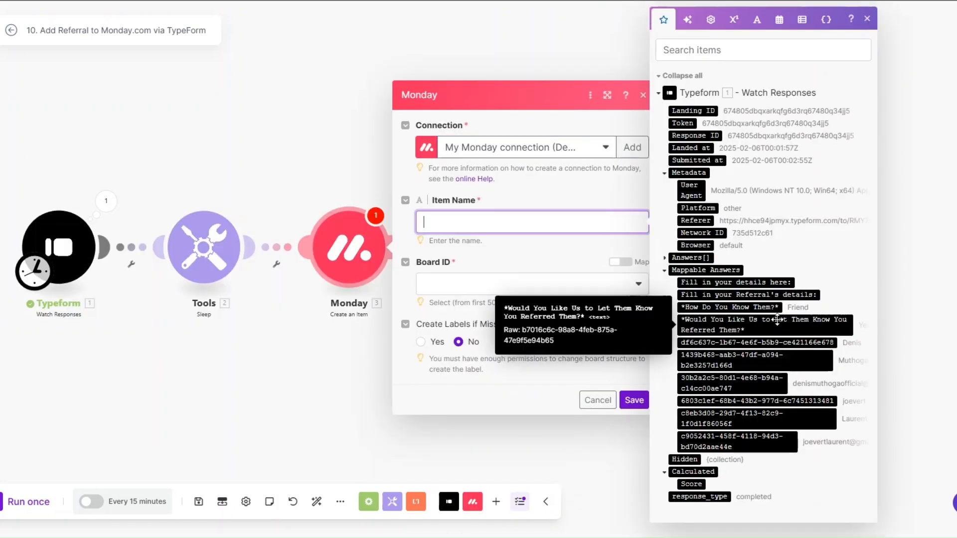
pyautogui.click(793, 401)
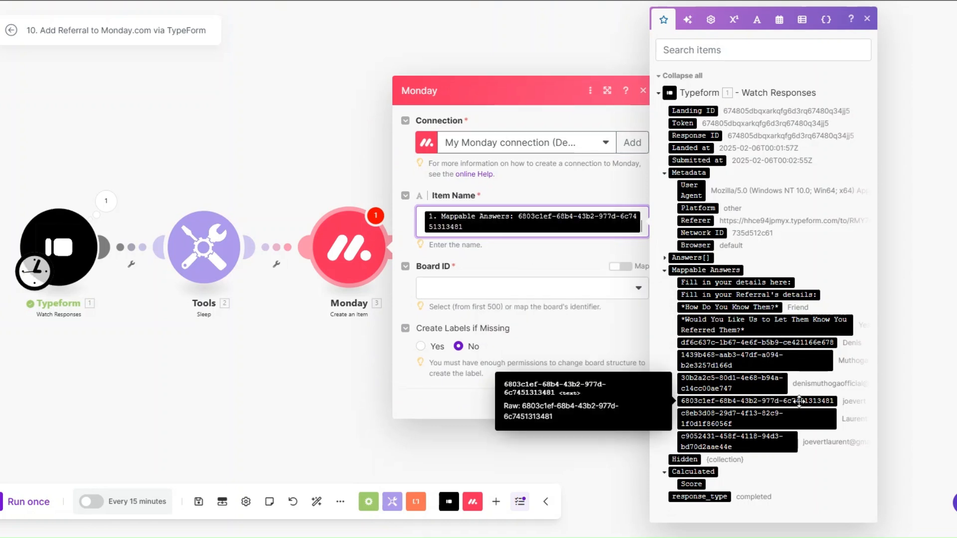
pyautogui.click(778, 418)
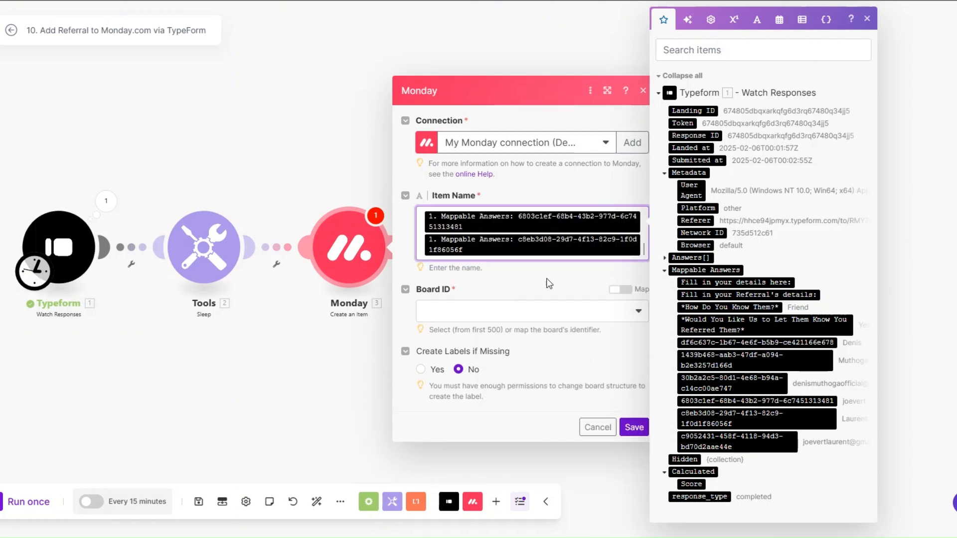
pyautogui.click(520, 311)
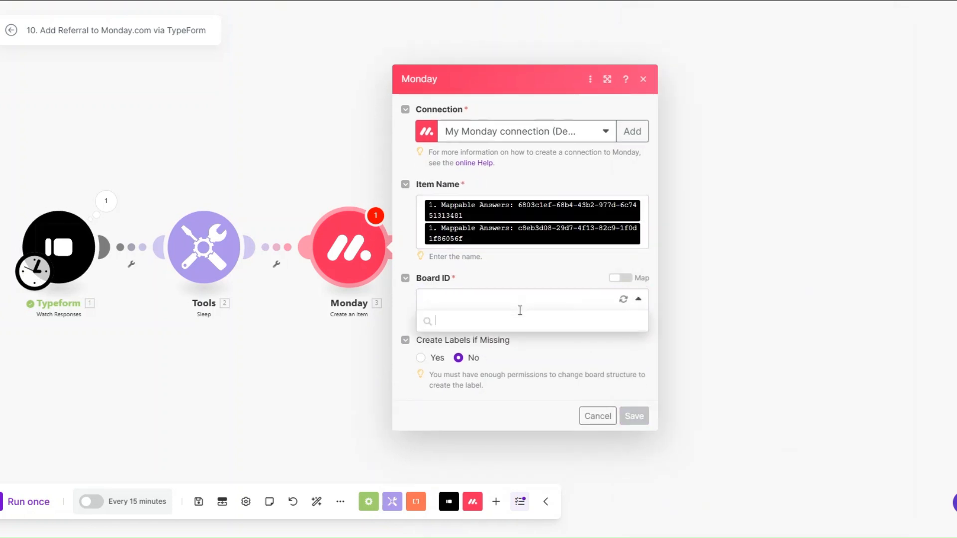
pyautogui.scroll(-3, 519, 382)
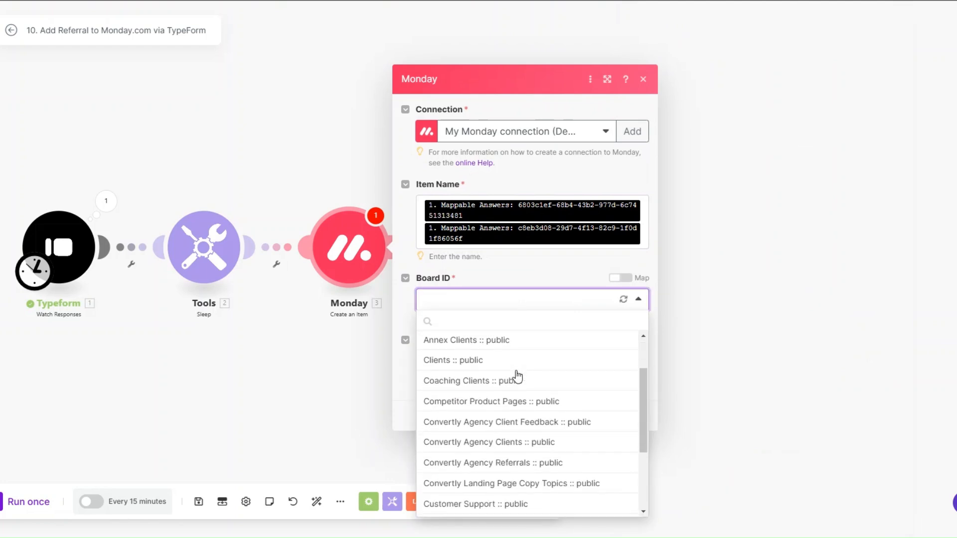
pyautogui.click(517, 406)
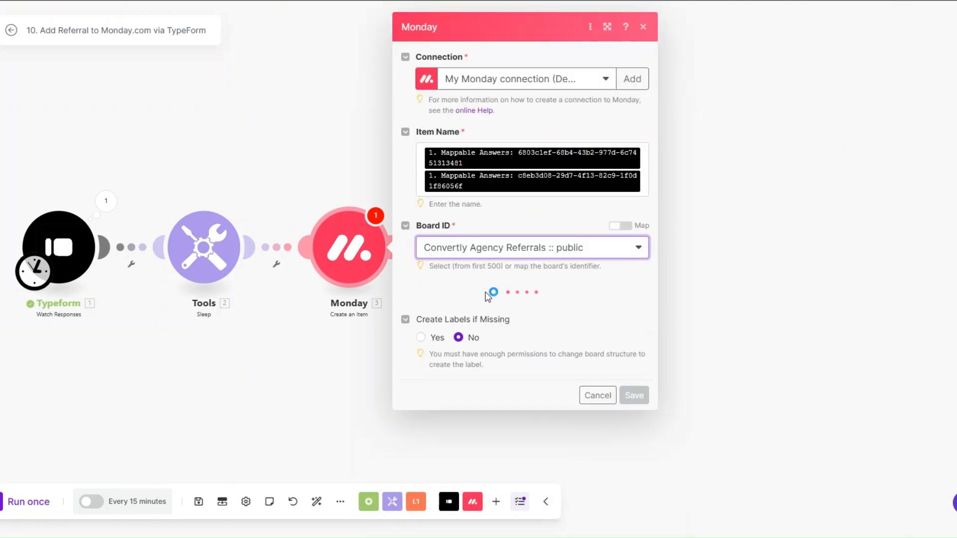
pyautogui.click(484, 313)
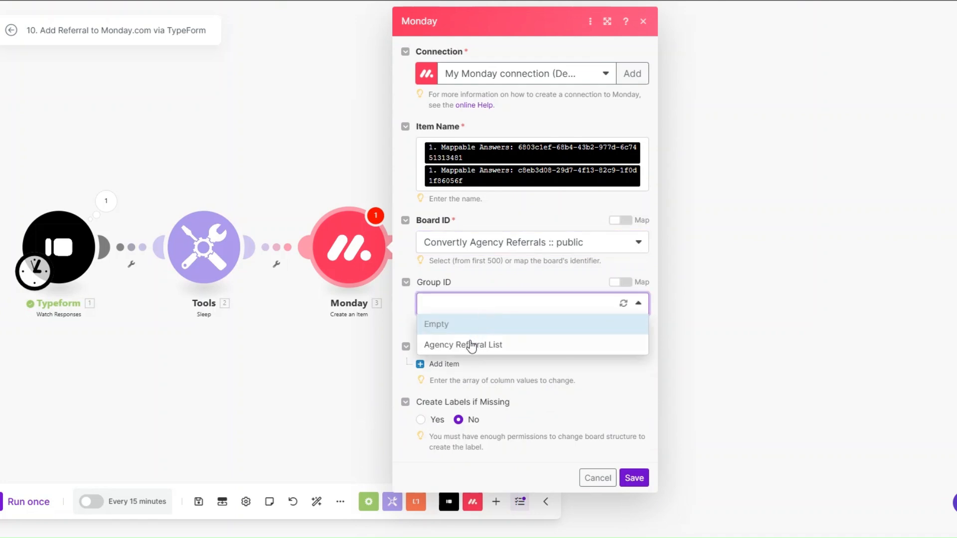
# Step: File items under Agency Referral List and map the e-mail answer into Client Email's Email and Text
pyautogui.click(470, 343)
pyautogui.click(442, 364)
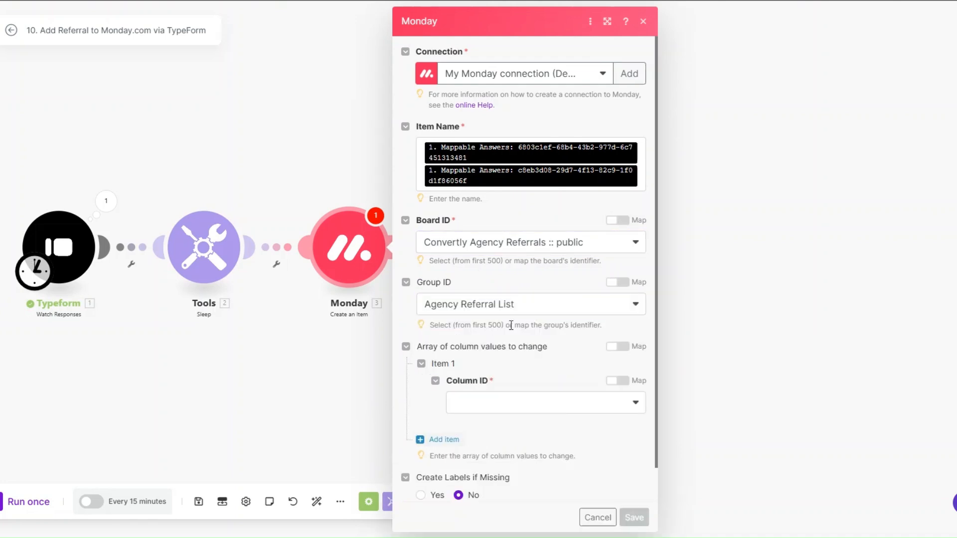
pyautogui.scroll(-1, 513, 333)
pyautogui.scroll(1, 514, 333)
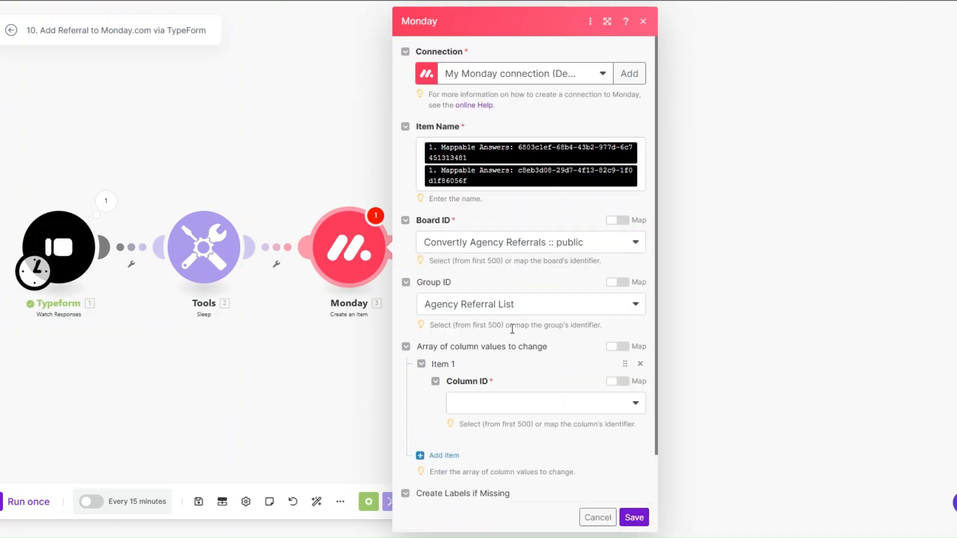
pyautogui.scroll(-2, 562, 378)
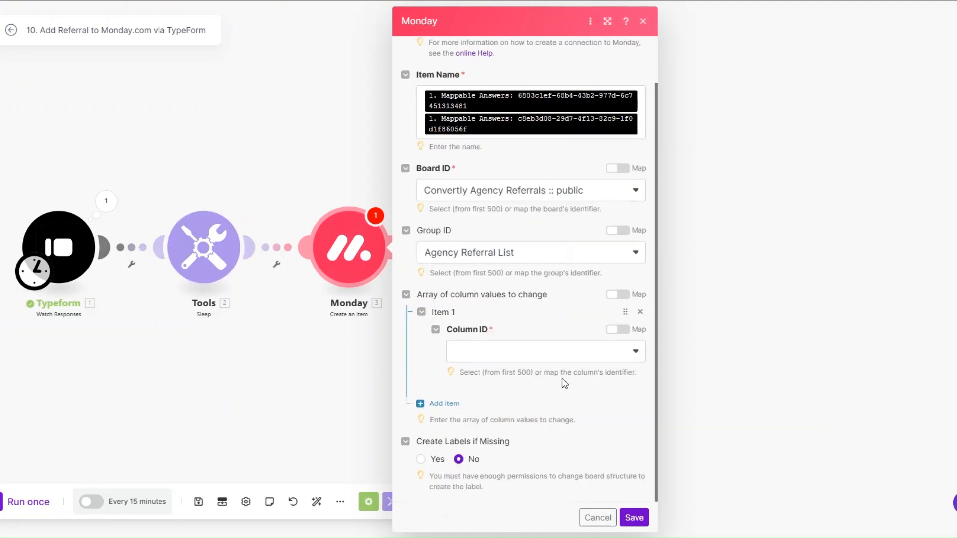
pyautogui.click(523, 358)
pyautogui.click(519, 370)
pyautogui.scroll(-1, 514, 279)
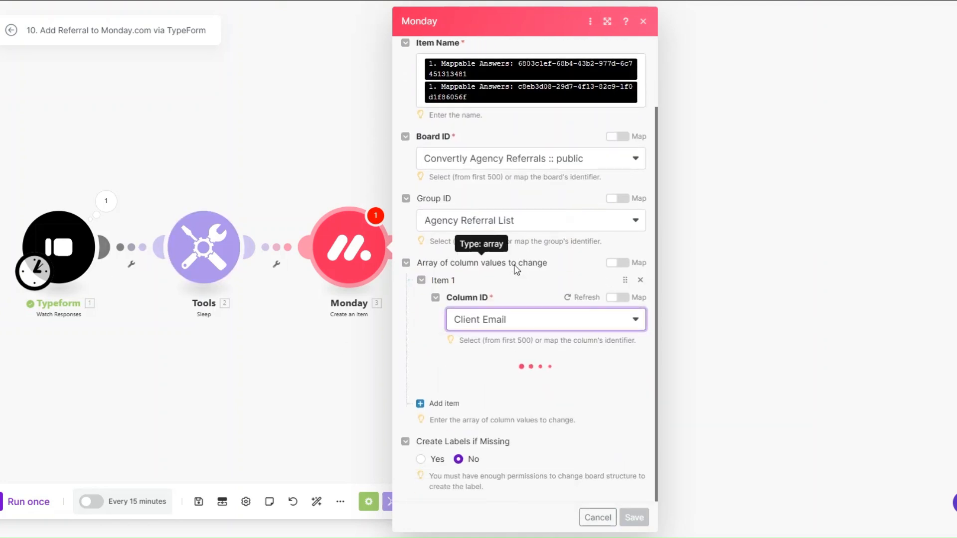
pyautogui.click(522, 396)
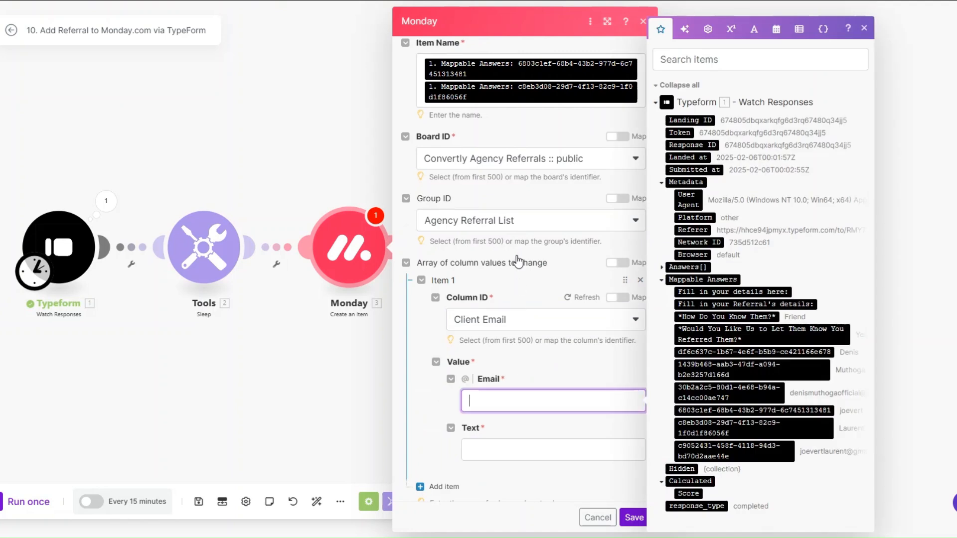
pyautogui.scroll(-2, 524, 259)
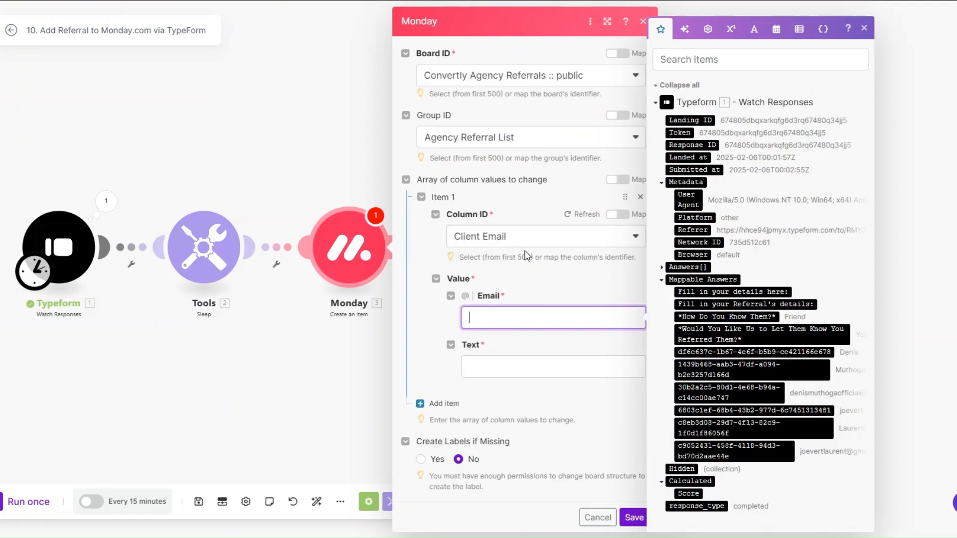
pyautogui.click(745, 392)
pyautogui.click(558, 381)
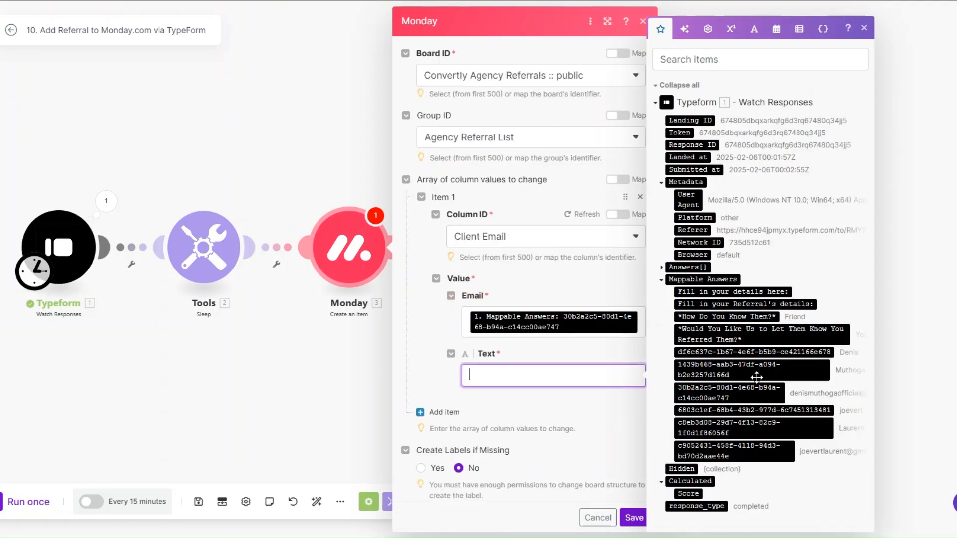
pyautogui.click(757, 393)
# Step: Map the first-name answer into the Client First Name column
pyautogui.click(439, 401)
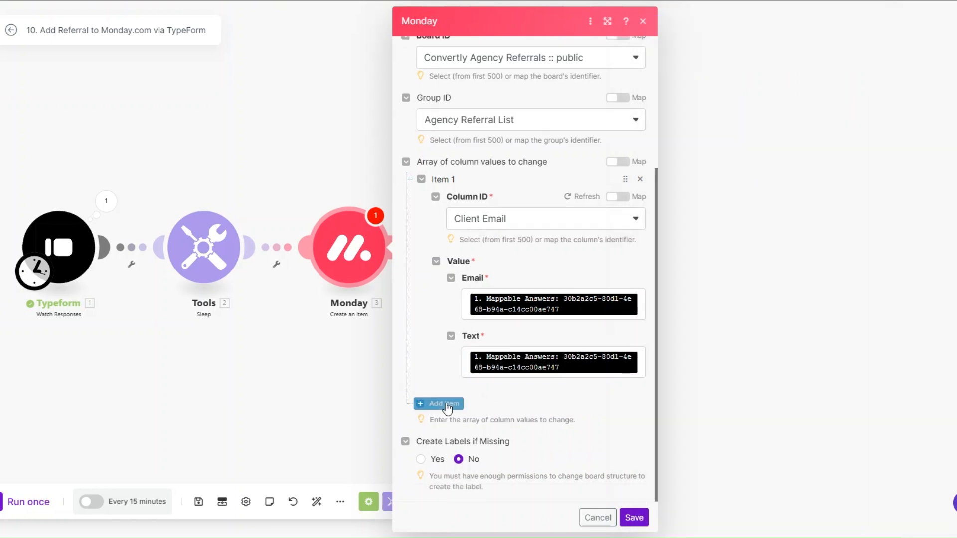
pyautogui.scroll(-2, 495, 285)
pyautogui.click(509, 355)
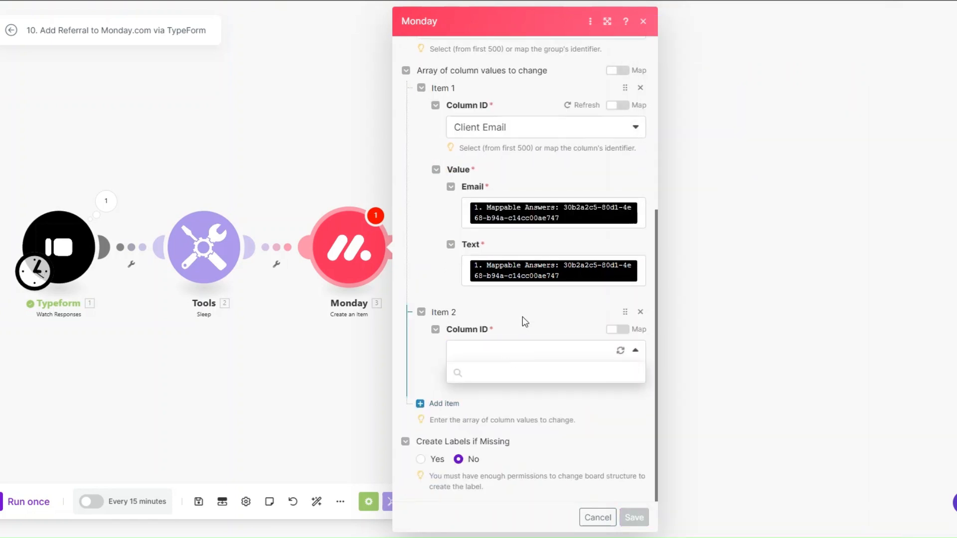
pyautogui.click(504, 392)
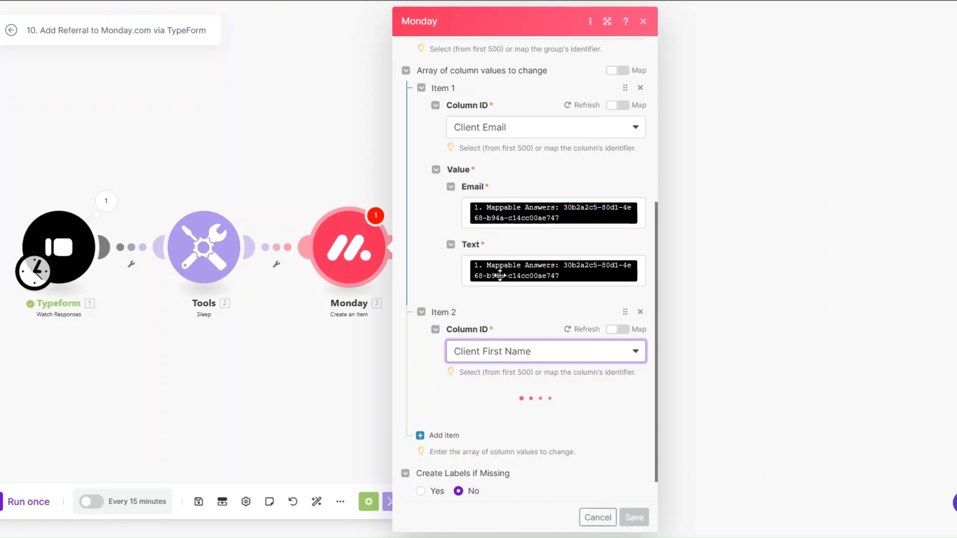
pyautogui.click(548, 384)
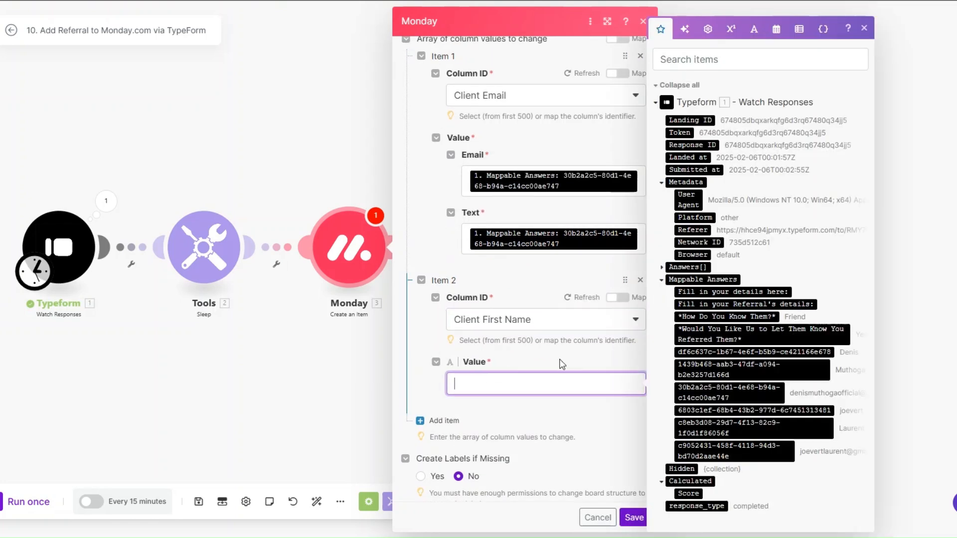
pyautogui.click(748, 350)
# Step: Map the last-name answer into the Client Last Name column
pyautogui.click(443, 420)
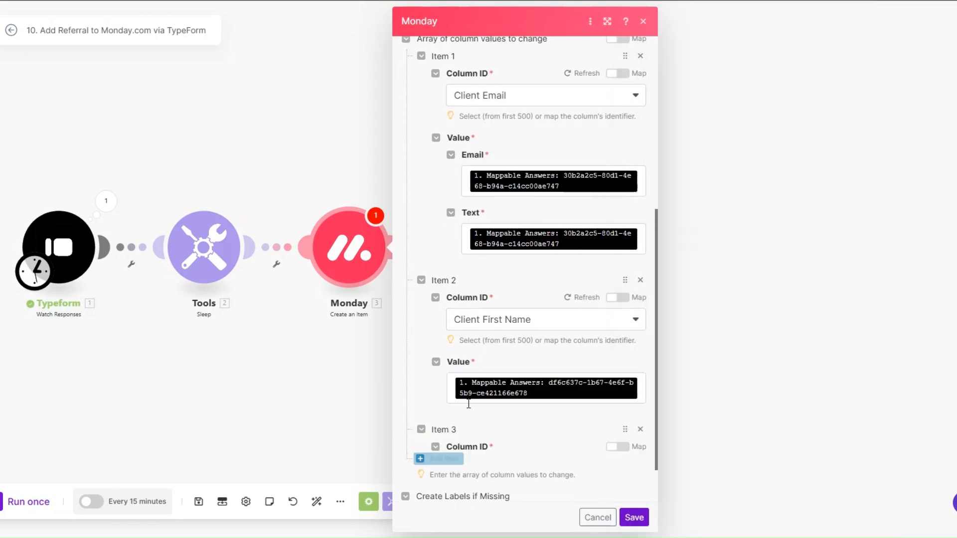
pyautogui.scroll(-3, 535, 326)
pyautogui.click(526, 358)
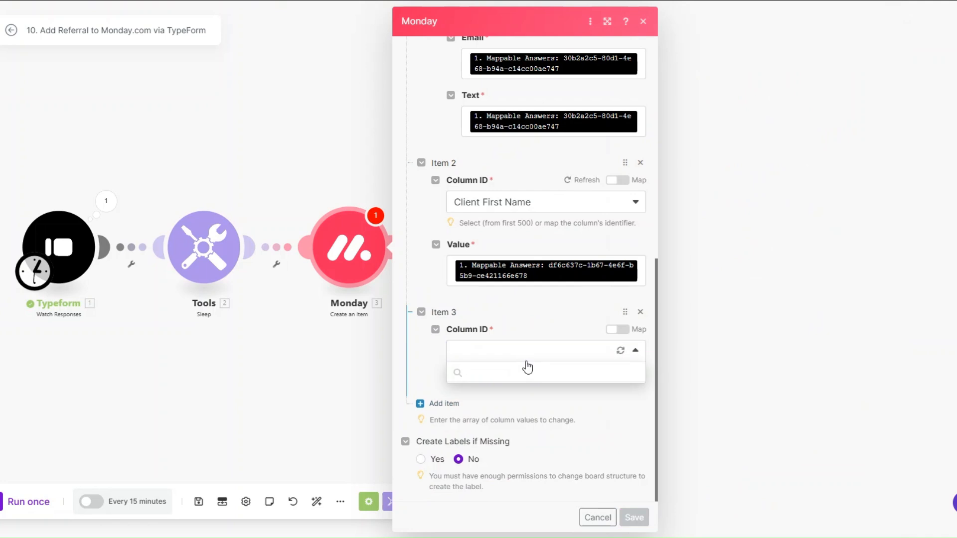
pyautogui.click(502, 413)
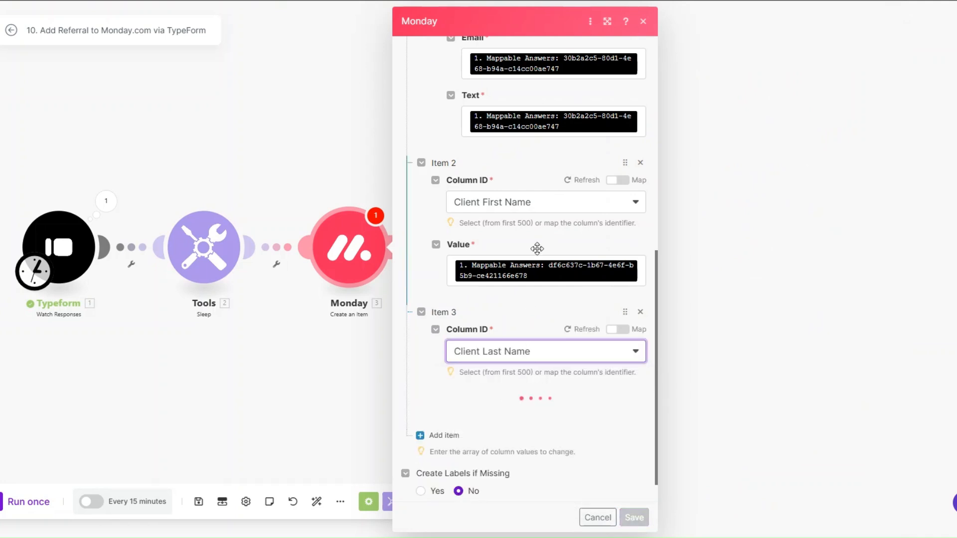
pyautogui.scroll(-1, 536, 248)
pyautogui.click(521, 381)
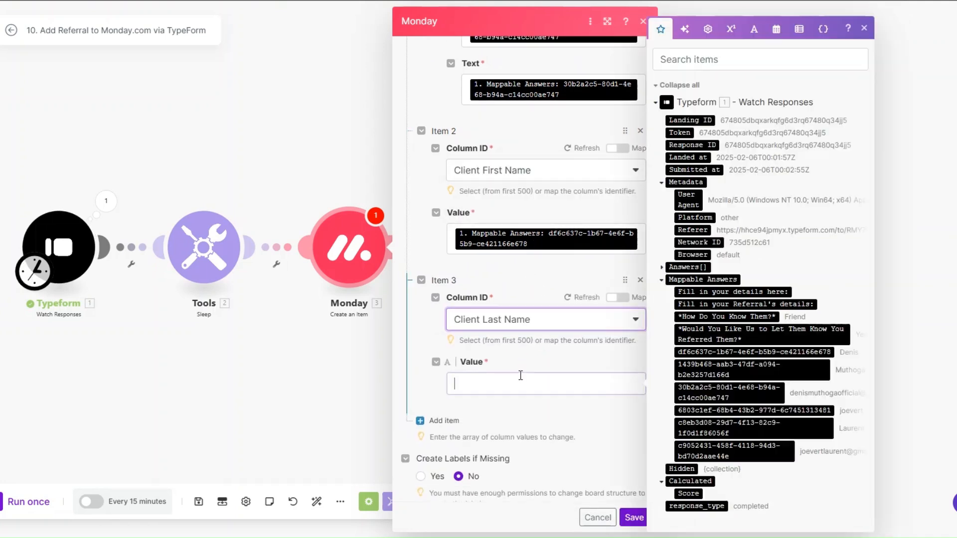
pyautogui.click(728, 370)
pyautogui.scroll(-1, 502, 277)
pyautogui.click(428, 404)
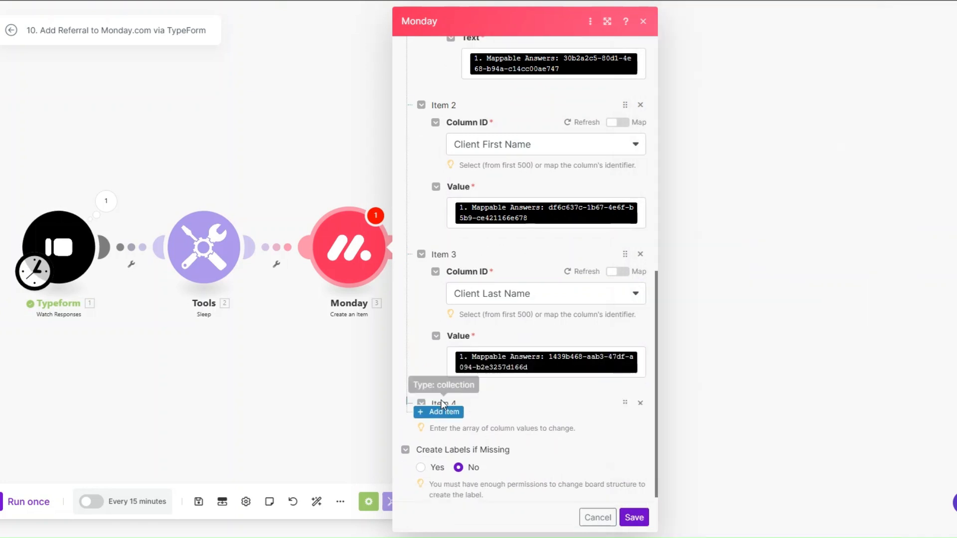
pyautogui.scroll(-2, 507, 277)
pyautogui.click(509, 352)
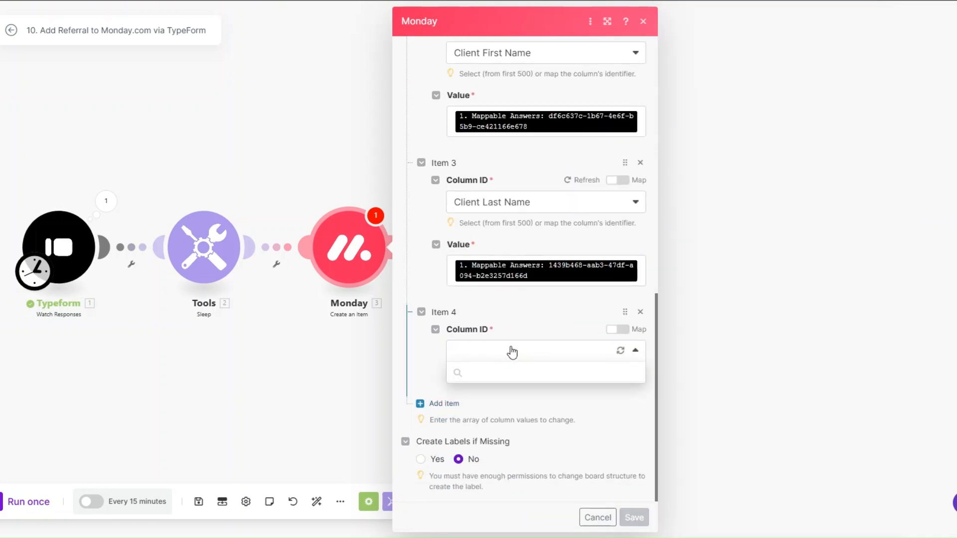
# Step: Map the How Do You Know Them? answer into the Connection Type? column
pyautogui.click(499, 436)
pyautogui.scroll(-1, 502, 299)
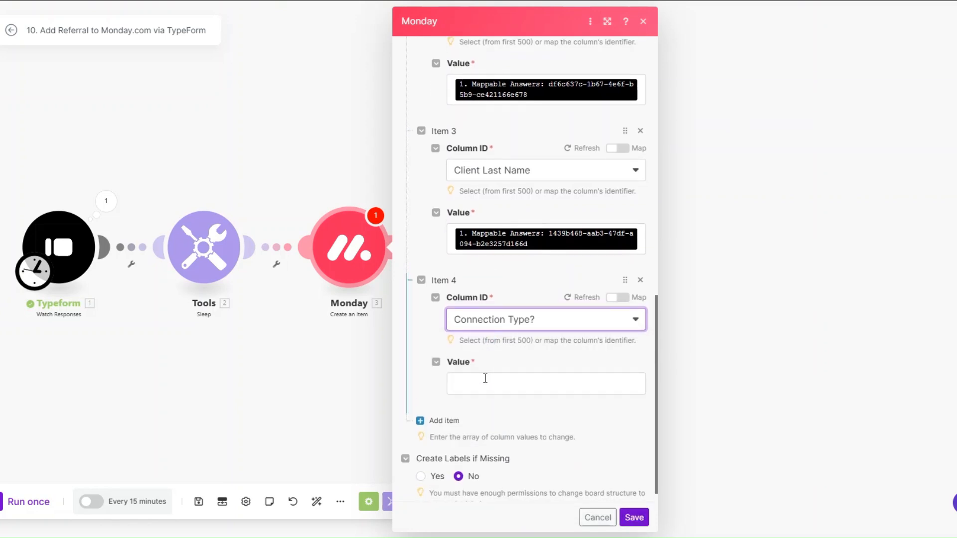
pyautogui.click(482, 381)
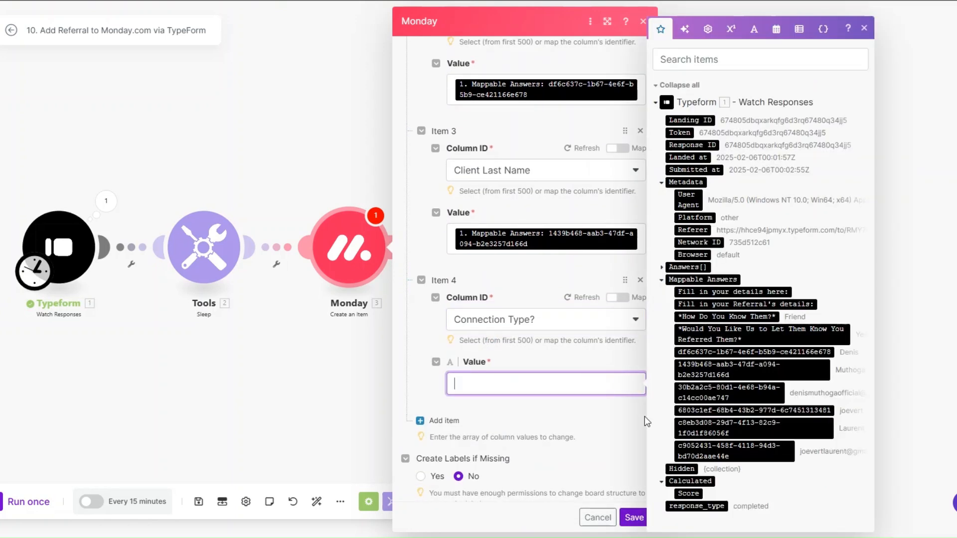
pyautogui.click(726, 317)
pyautogui.scroll(-1, 511, 388)
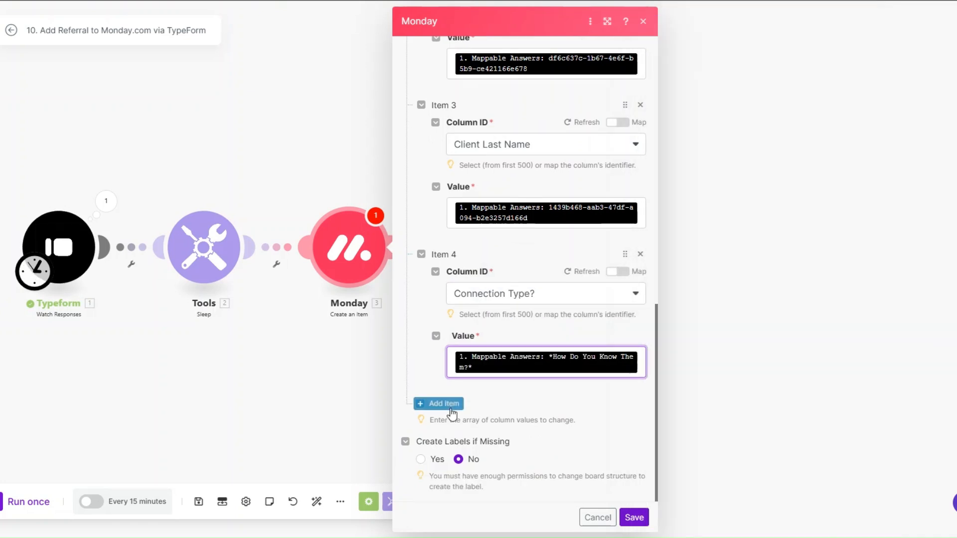
# Step: Map the notify-referral answer into the Notify Referral? column
pyautogui.click(438, 403)
pyautogui.click(494, 350)
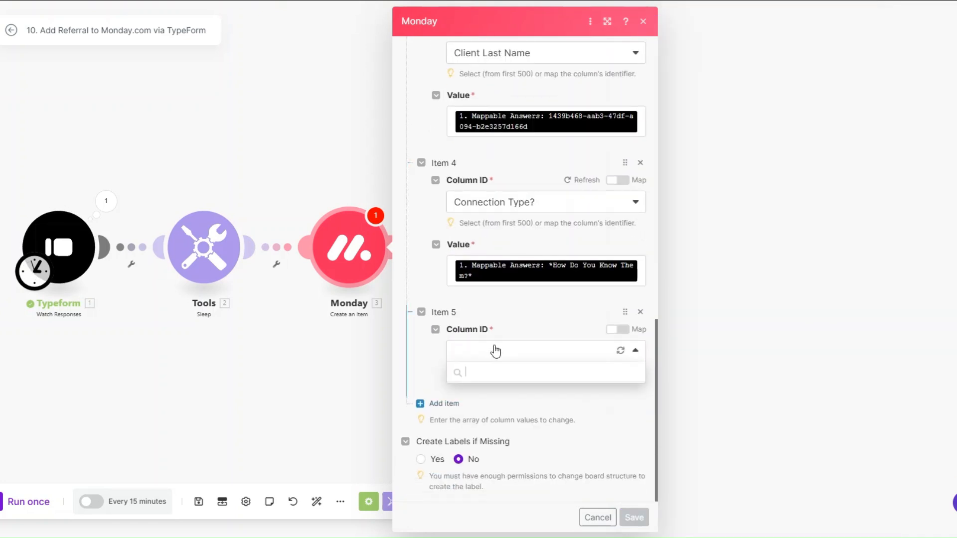
pyautogui.click(510, 454)
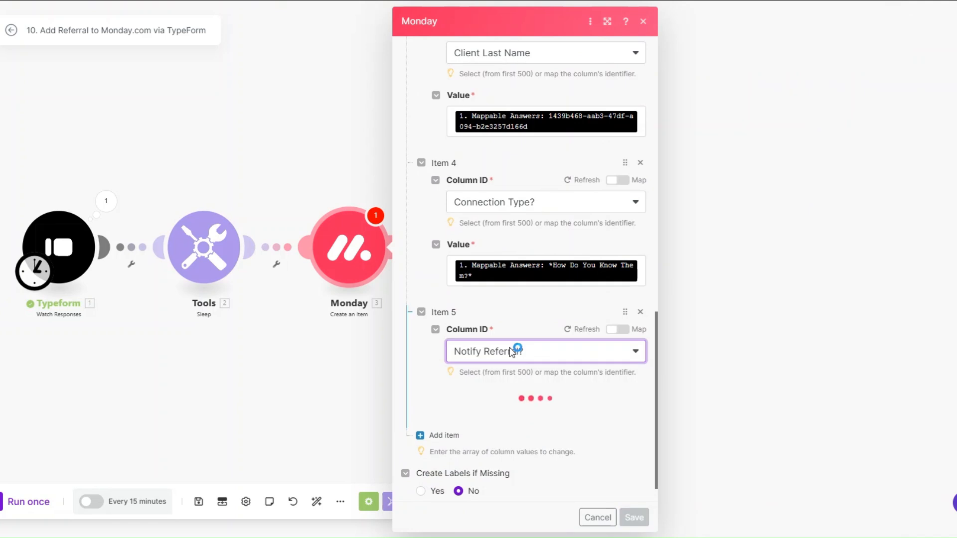
pyautogui.scroll(-1, 513, 349)
pyautogui.click(508, 382)
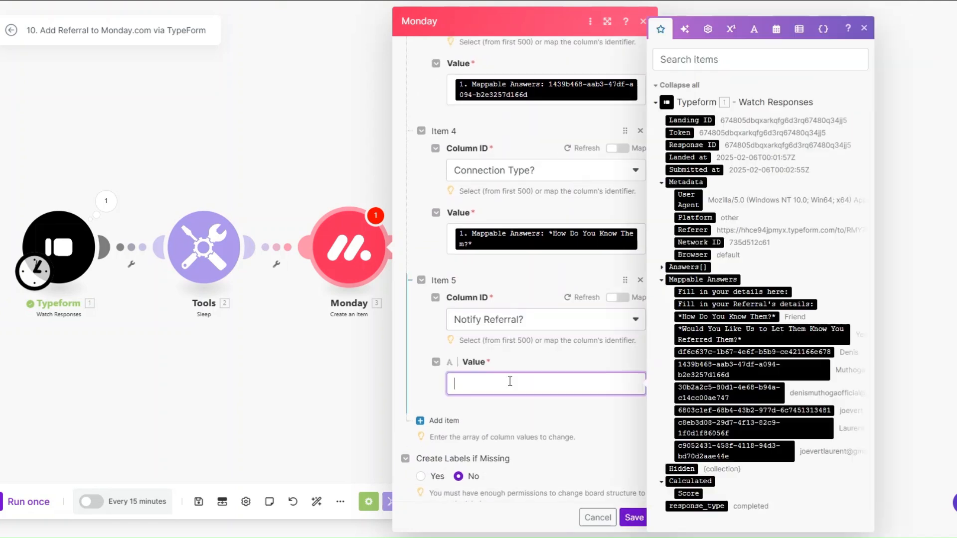
pyautogui.moveTo(740, 333); pyautogui.dragTo(499, 384)
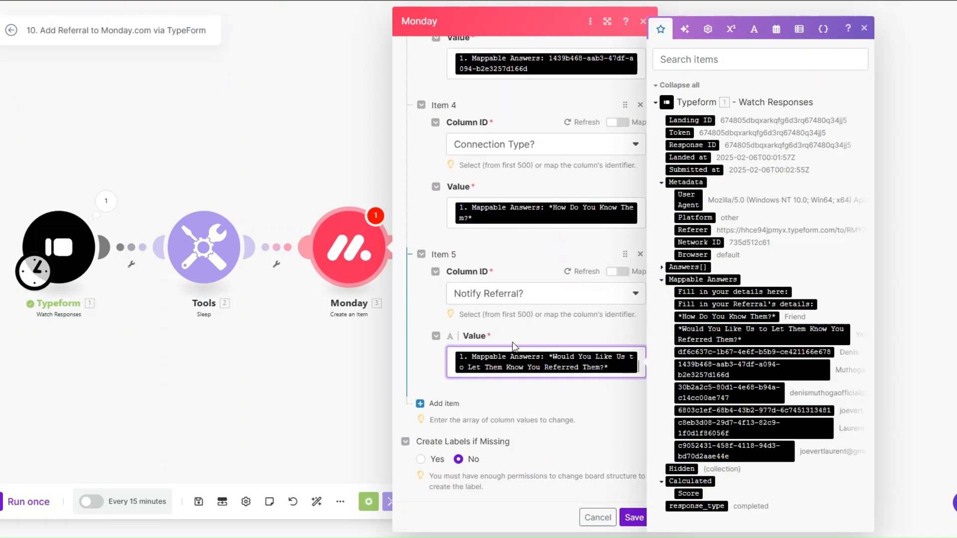
# Step: Map the referral's email answer into Referral Email's Email and Text values
pyautogui.click(443, 410)
pyautogui.click(502, 355)
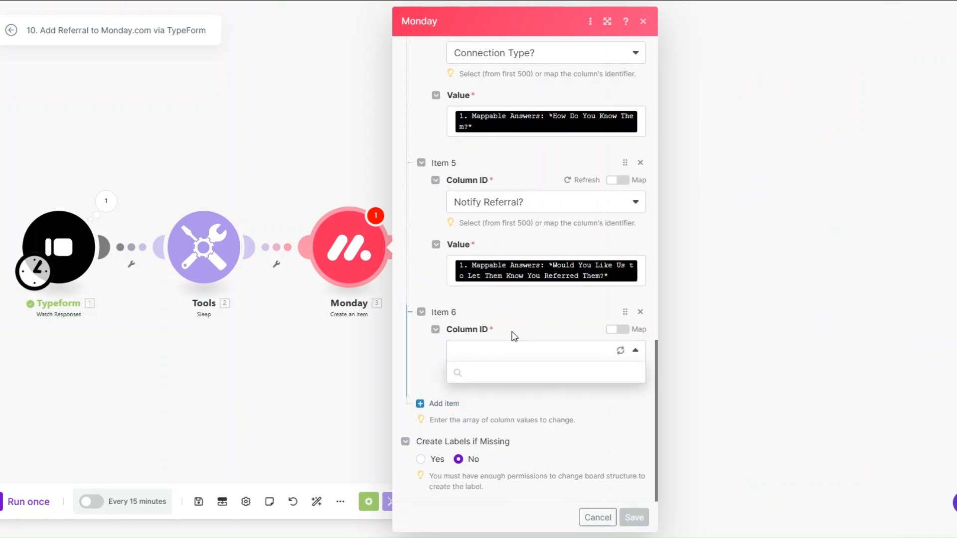
pyautogui.scroll(-1, 515, 414)
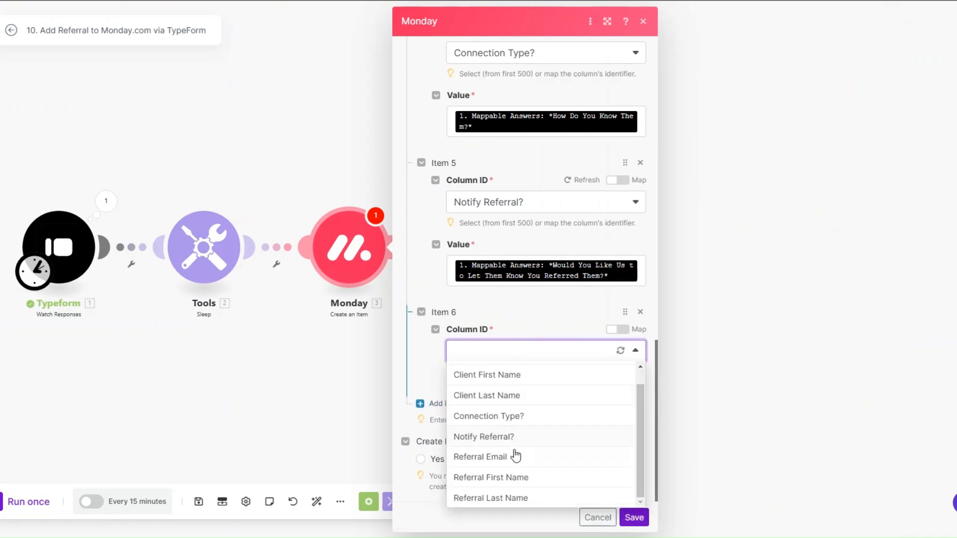
pyautogui.click(514, 454)
pyautogui.scroll(-1, 520, 364)
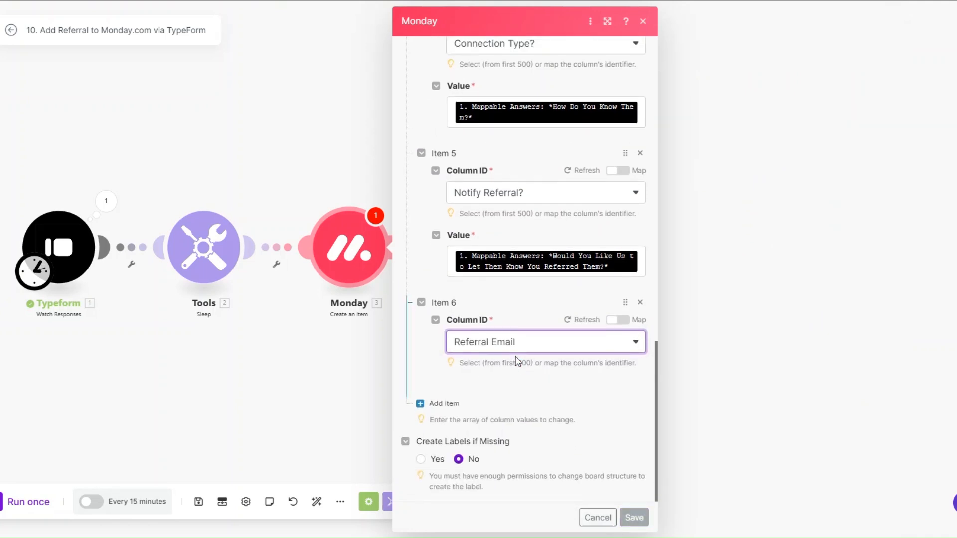
pyautogui.click(493, 403)
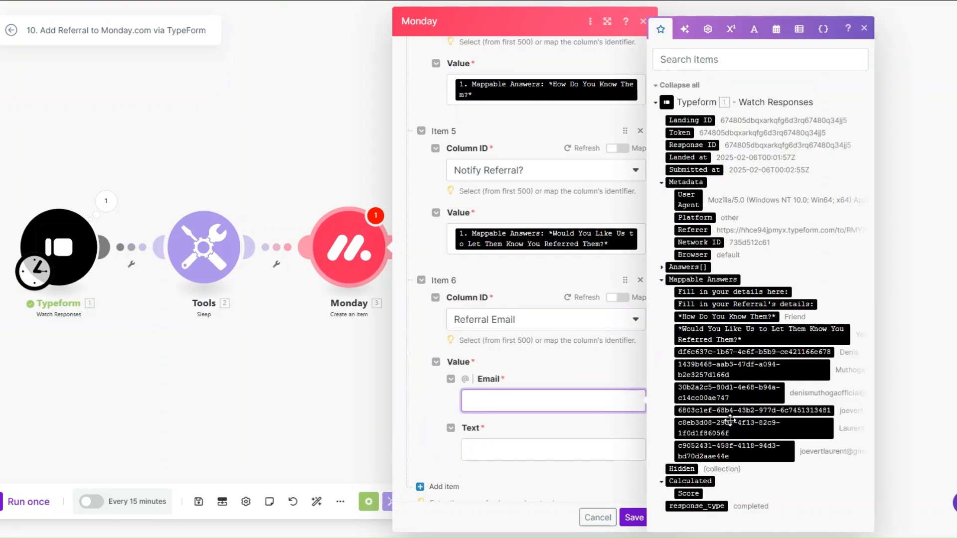
pyautogui.click(732, 449)
pyautogui.click(589, 455)
pyautogui.click(725, 448)
pyautogui.scroll(-2, 532, 344)
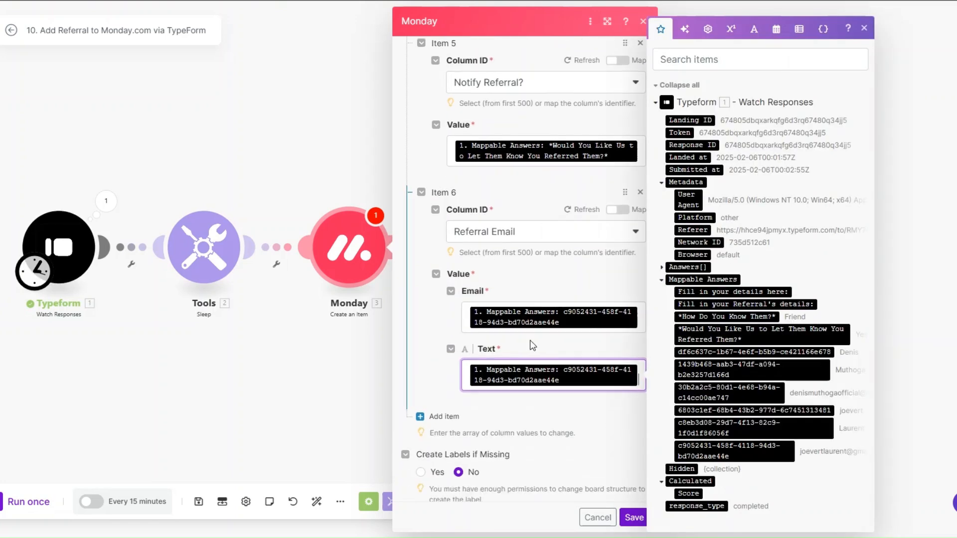
# Step: Map the referral's first-name answer into the Referral First Name column
pyautogui.click(446, 406)
pyautogui.scroll(-2, 545, 305)
pyautogui.click(517, 359)
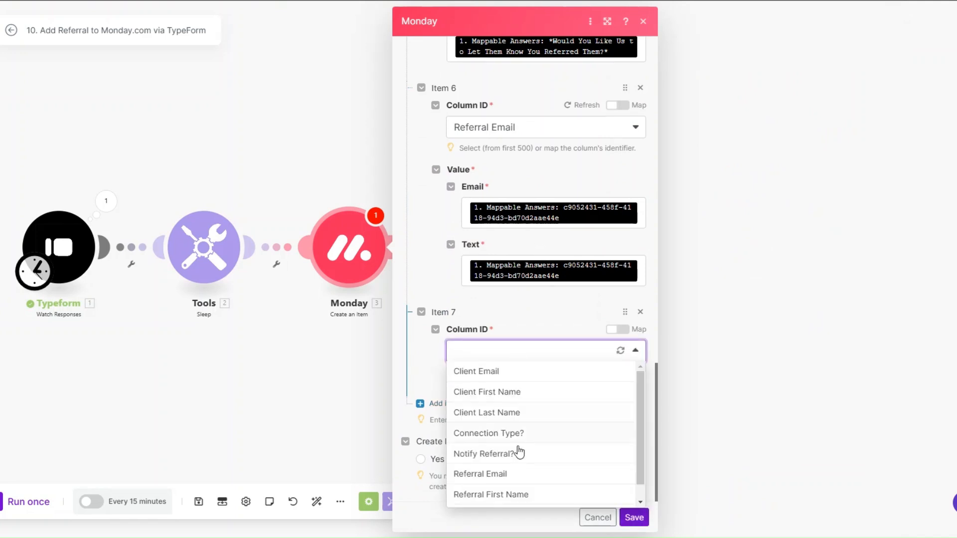
pyautogui.scroll(-1, 517, 439)
pyautogui.click(519, 476)
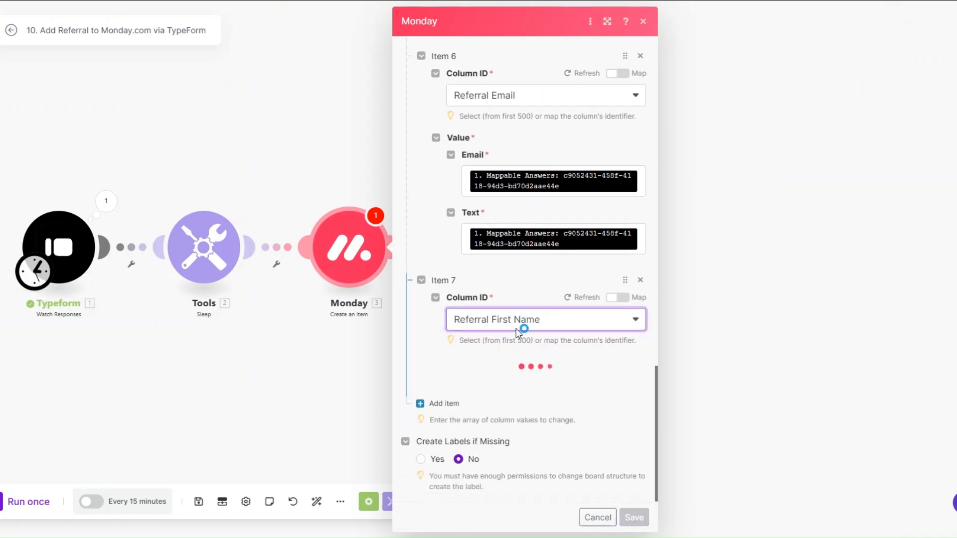
pyautogui.click(515, 382)
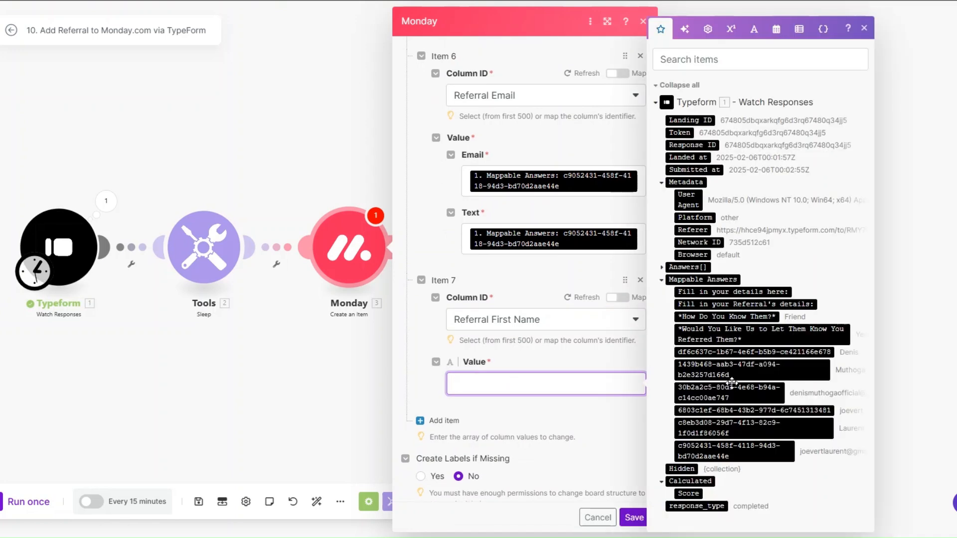
pyautogui.click(727, 410)
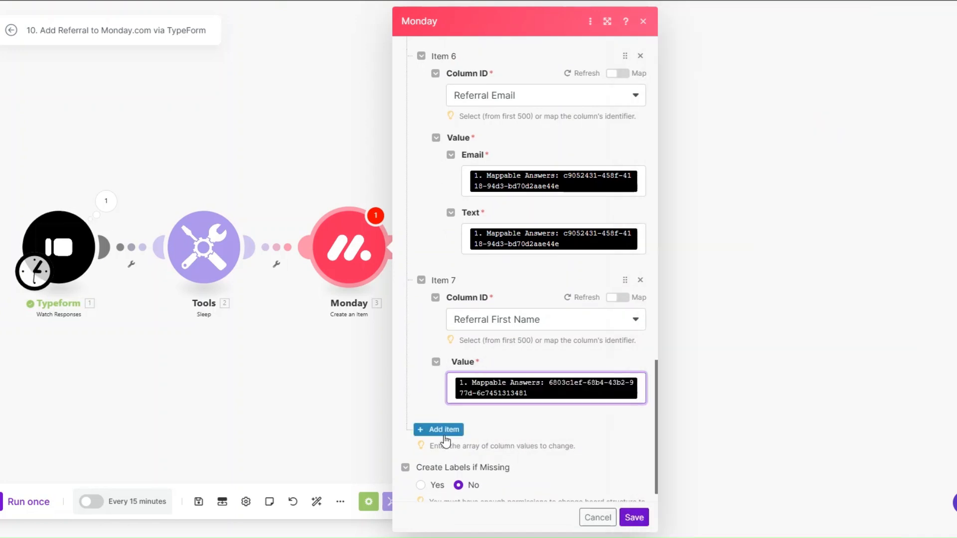
# Step: Map the referral's last name into Referral Last Name and save the Monday step
pyautogui.click(438, 428)
pyautogui.click(504, 351)
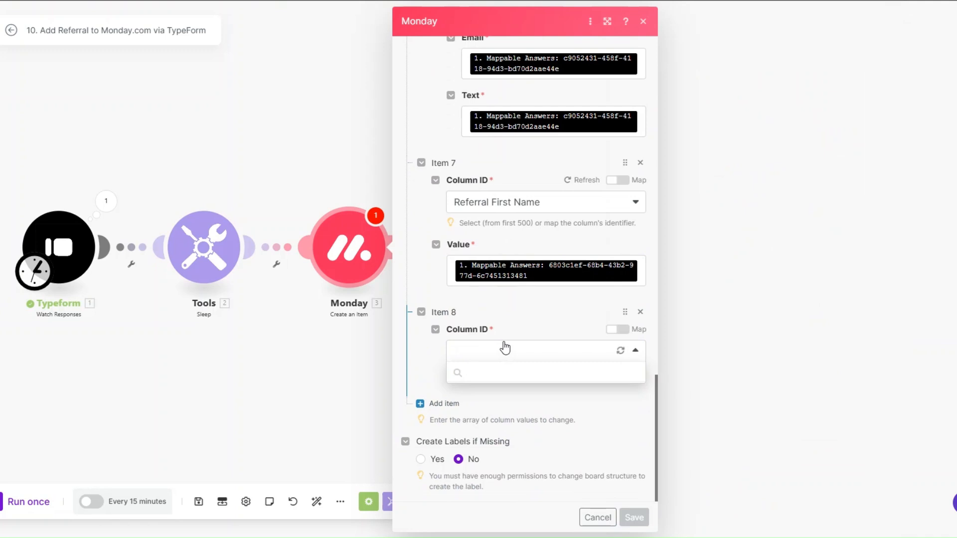
pyautogui.scroll(-1, 507, 463)
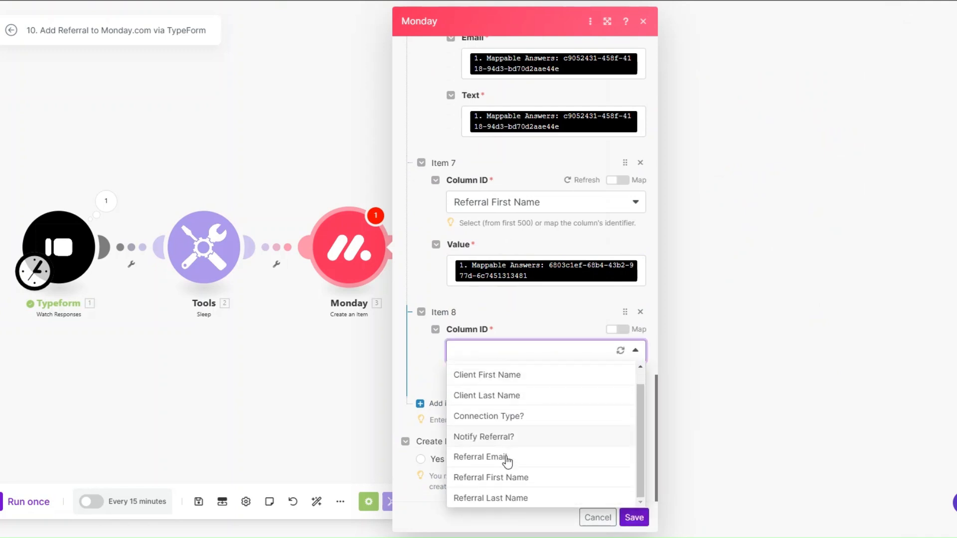
pyautogui.click(508, 498)
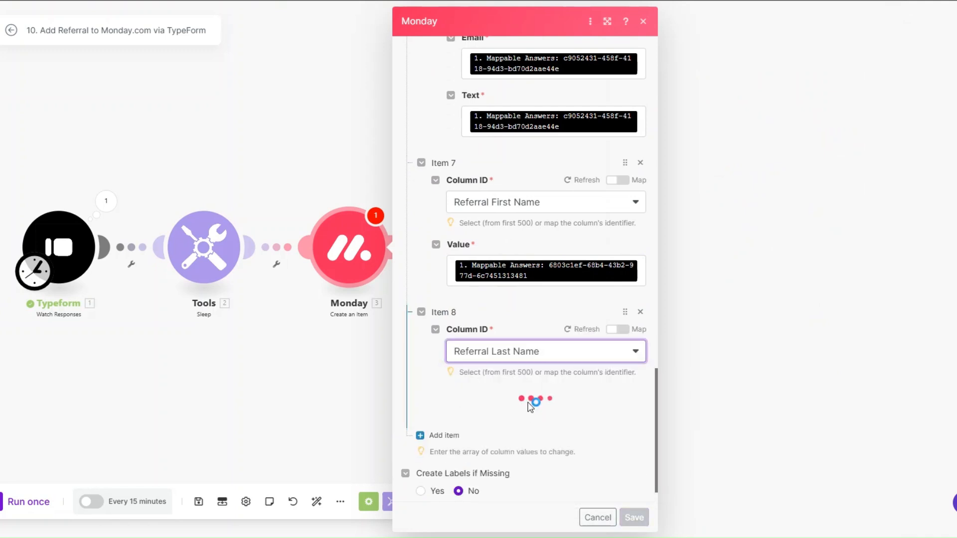
pyautogui.click(528, 414)
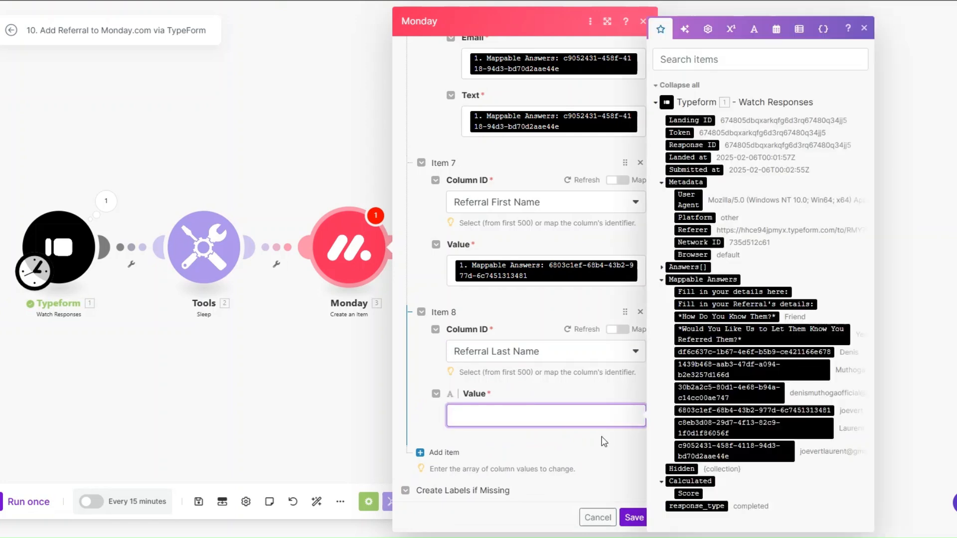
pyautogui.click(709, 434)
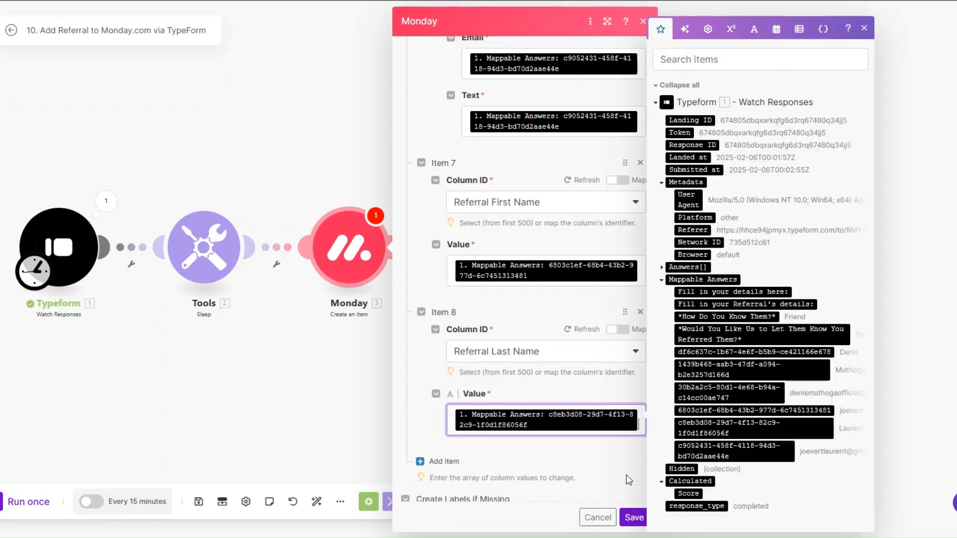
pyautogui.click(634, 517)
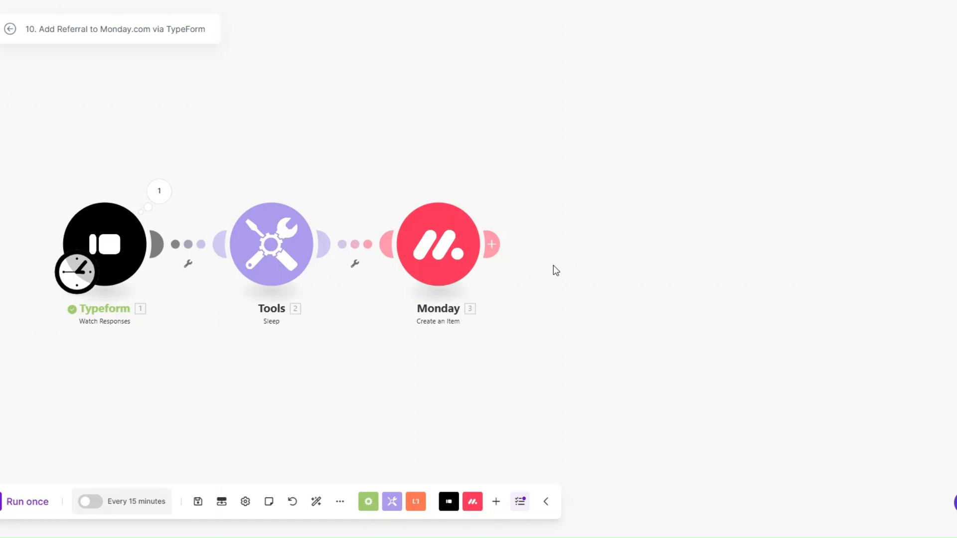
# Step: Add an Email Send an Email step after Monday, addressed to the client's email answer
pyautogui.click(500, 250)
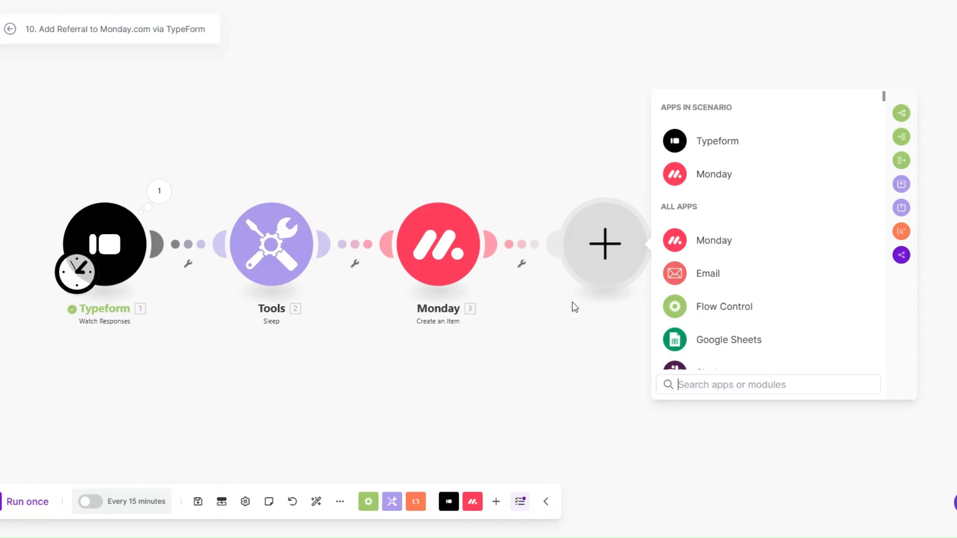
pyautogui.click(703, 273)
pyautogui.scroll(-2, 721, 323)
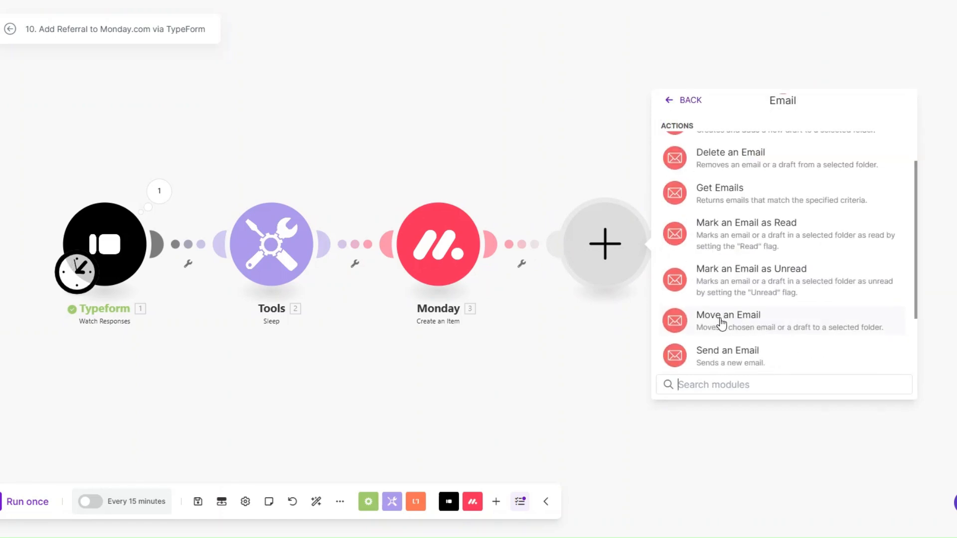
pyautogui.click(731, 358)
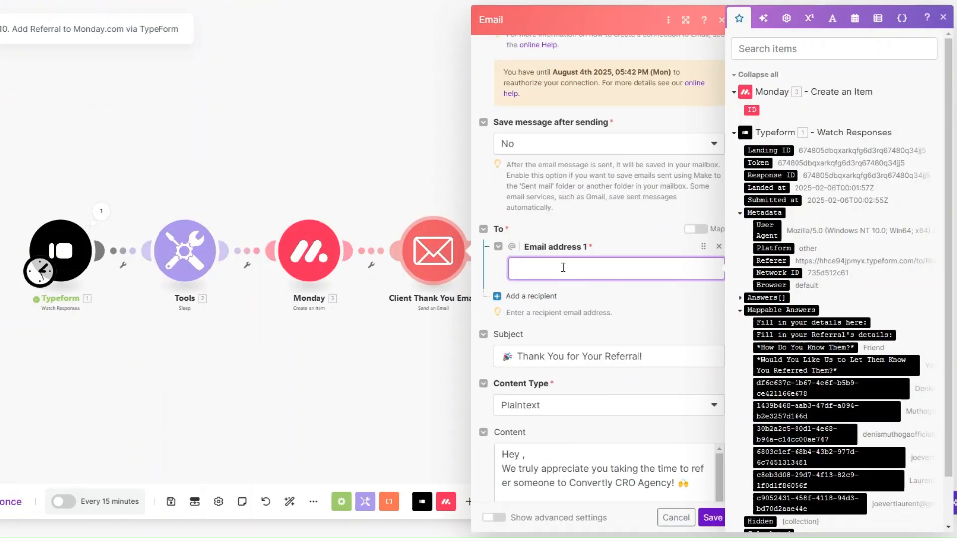
pyautogui.scroll(-1, 814, 297)
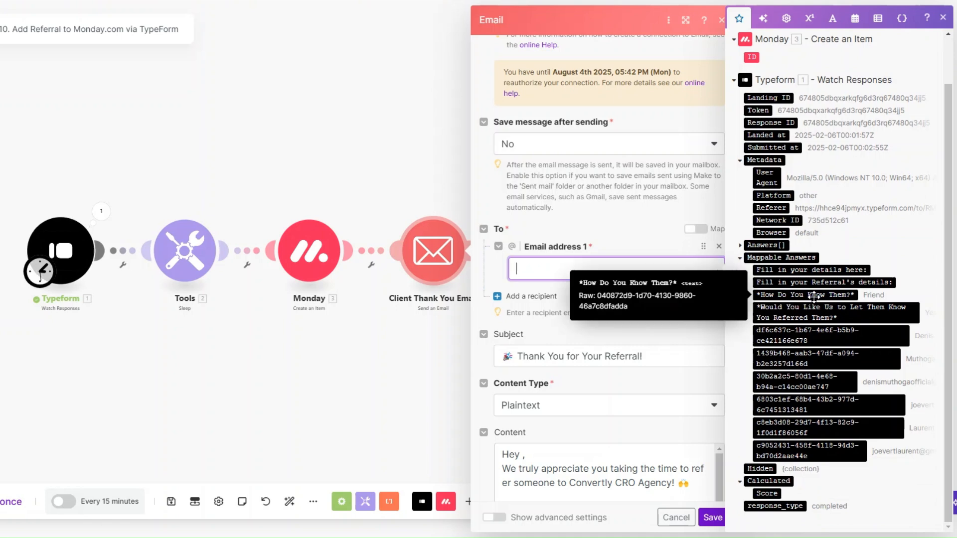
pyautogui.click(825, 384)
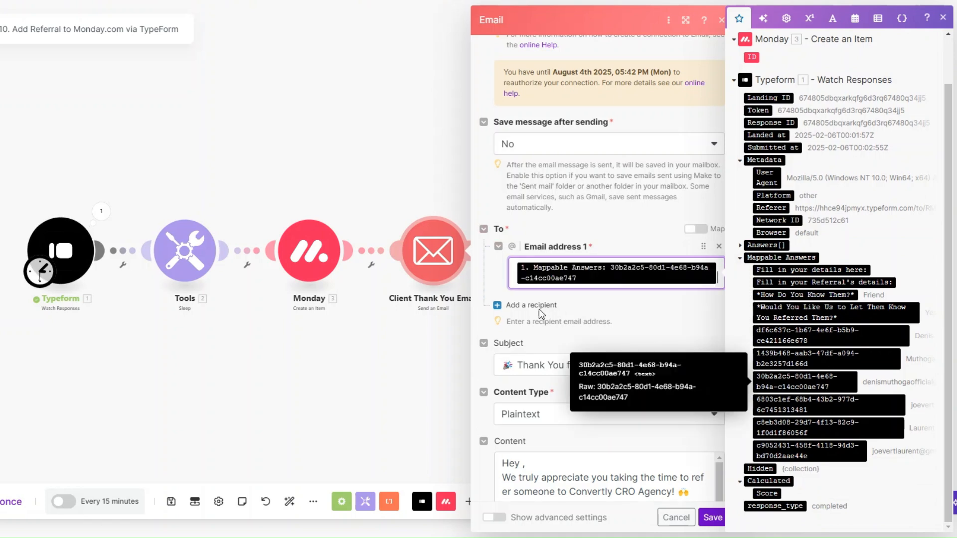
# Step: Insert the client's first name after 'Hey' in the message body and save the step
pyautogui.scroll(-2, 539, 309)
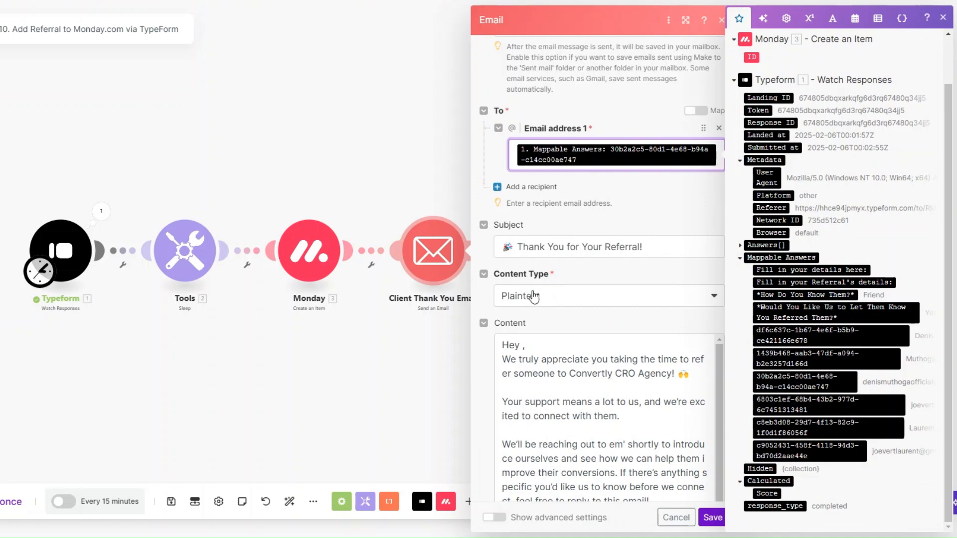
pyautogui.scroll(-2, 534, 289)
pyautogui.scroll(-1, 533, 286)
pyautogui.click(522, 203)
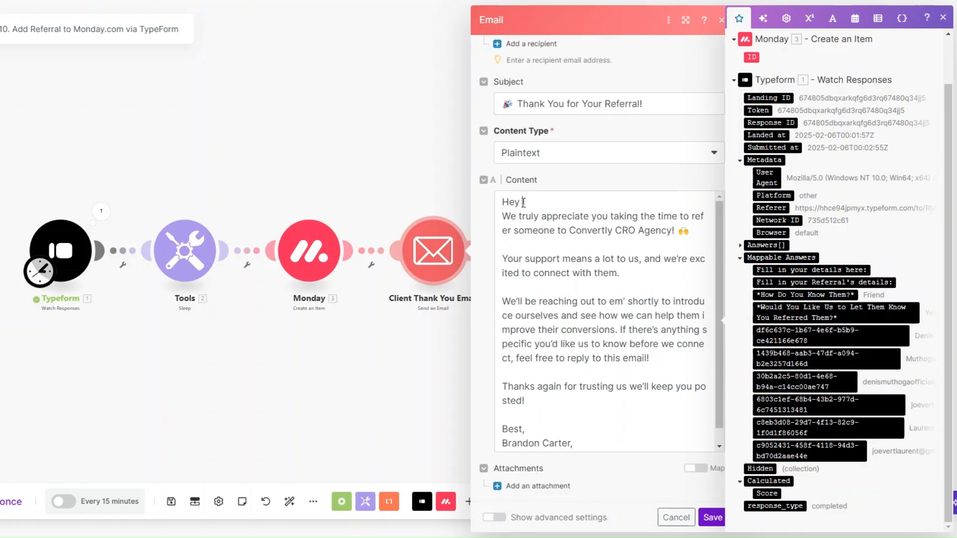
pyautogui.click(847, 336)
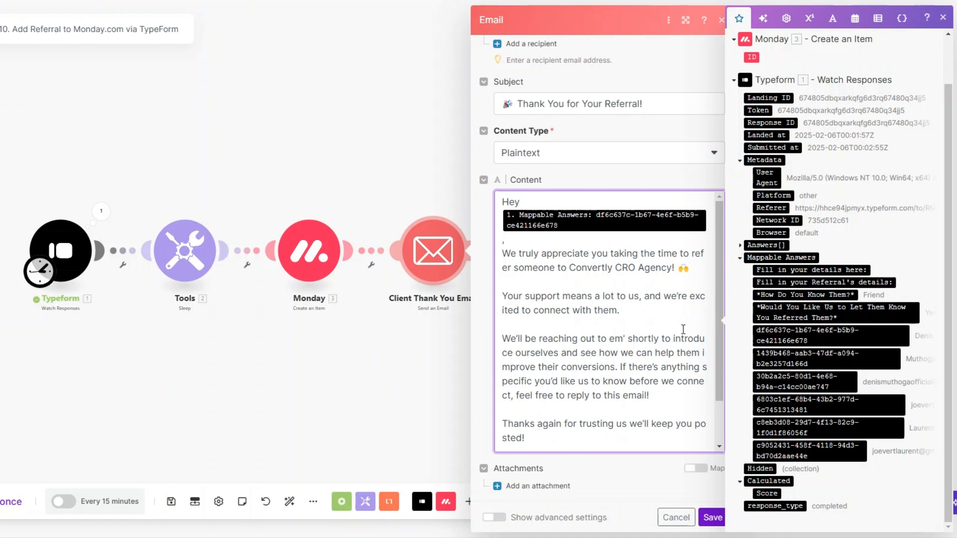
pyautogui.scroll(-1, 683, 330)
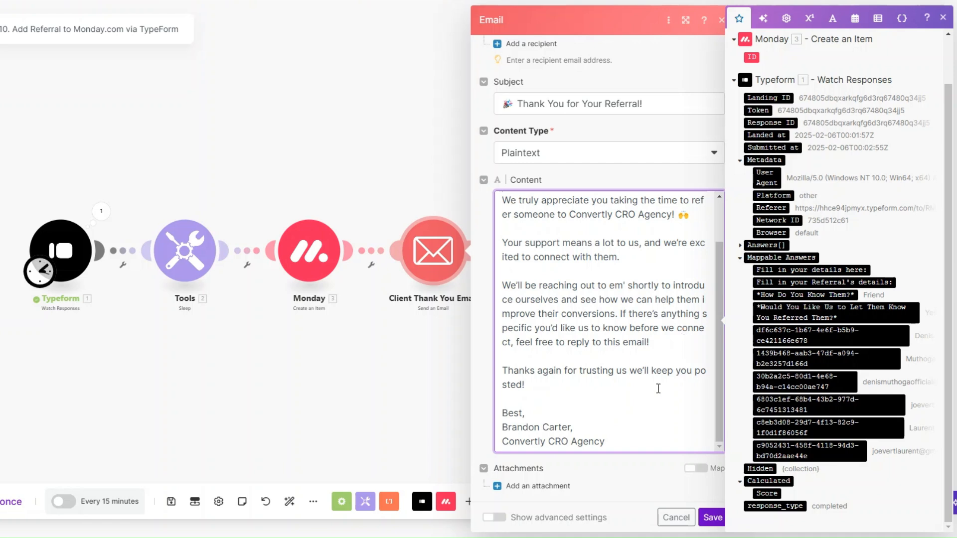
pyautogui.click(713, 518)
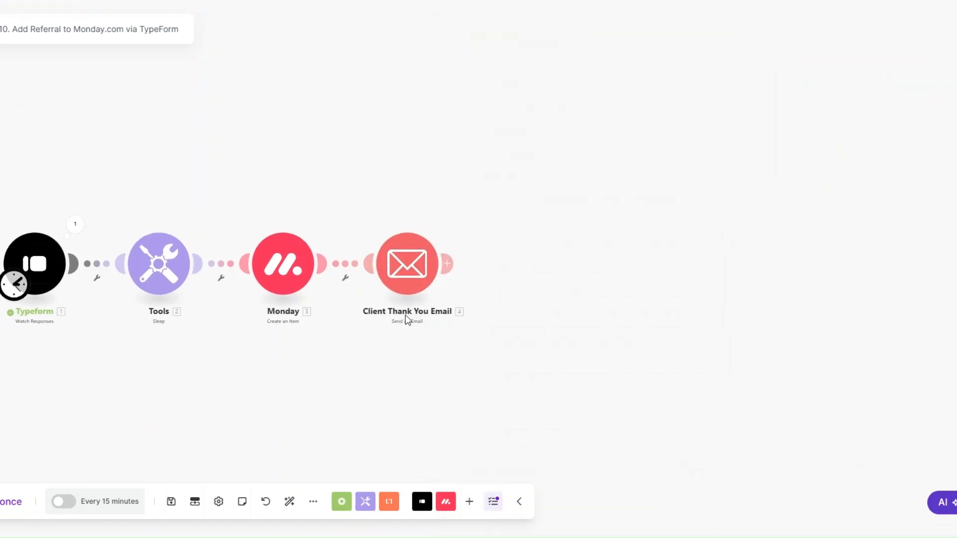
pyautogui.click(447, 263)
# Step: Add a Calendly Create a Scheduling Link step with maximum event count 1 for Strategy Session
pyautogui.click(498, 335)
pyautogui.click(447, 263)
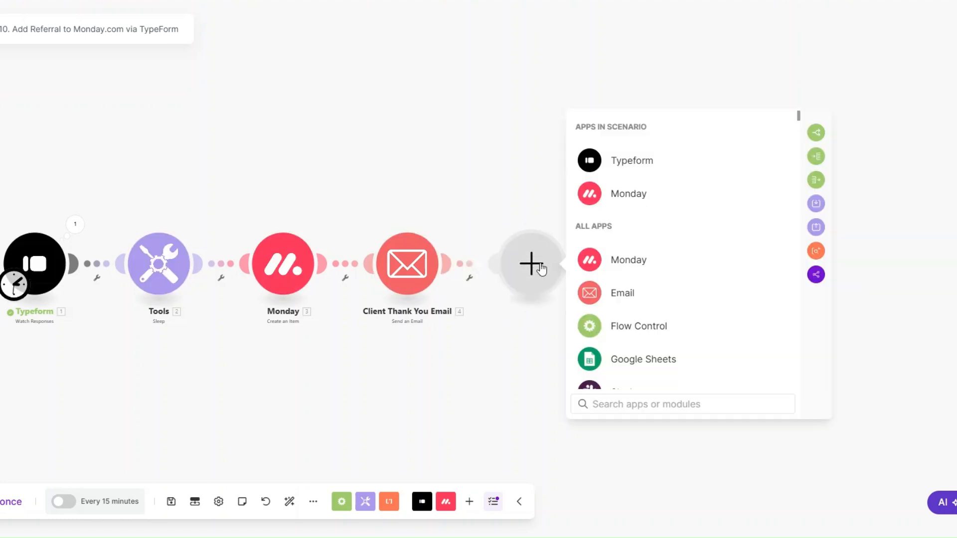
pyautogui.scroll(-4, 643, 299)
pyautogui.scroll(-4, 643, 309)
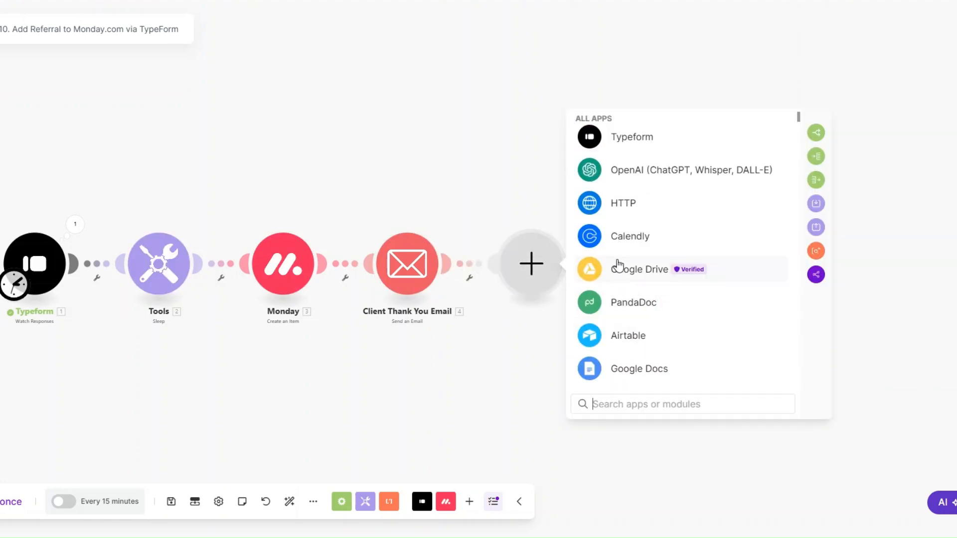
pyautogui.click(621, 237)
pyautogui.scroll(-1, 633, 270)
pyautogui.scroll(-2, 646, 289)
pyautogui.click(633, 334)
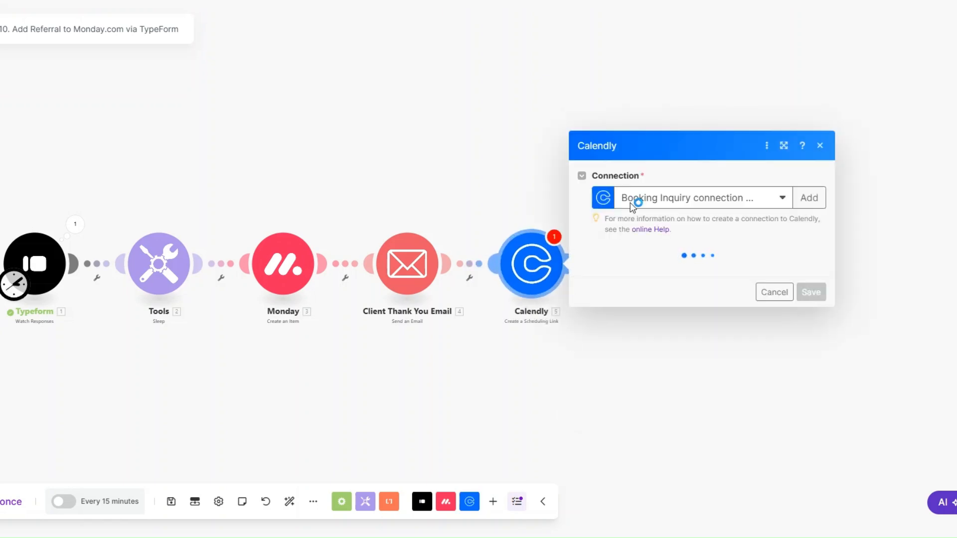
pyautogui.click(626, 273)
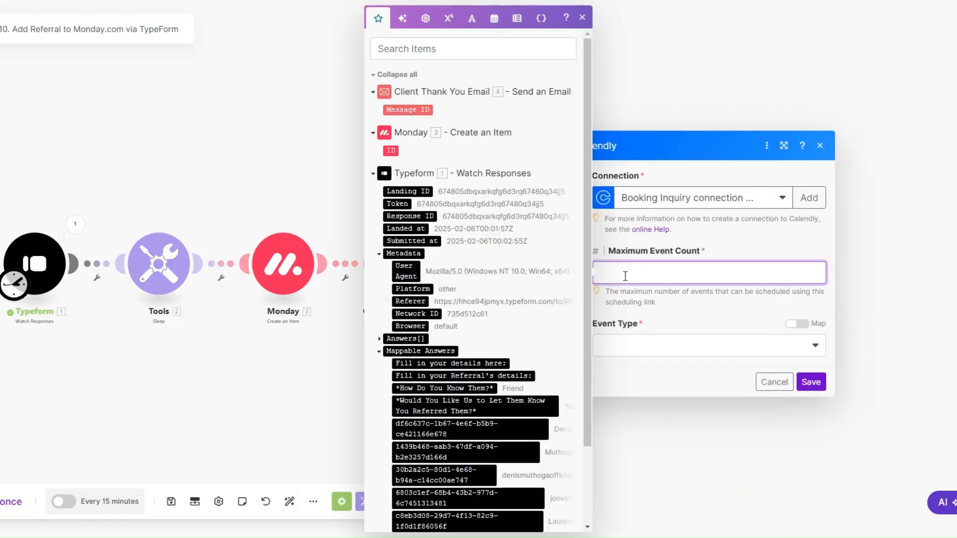
pyautogui.write('1')
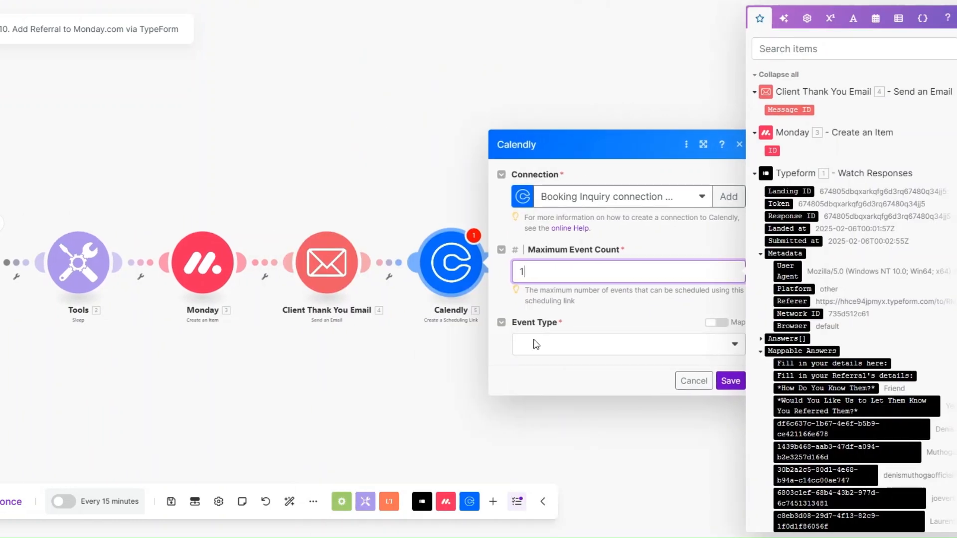
pyautogui.click(581, 349)
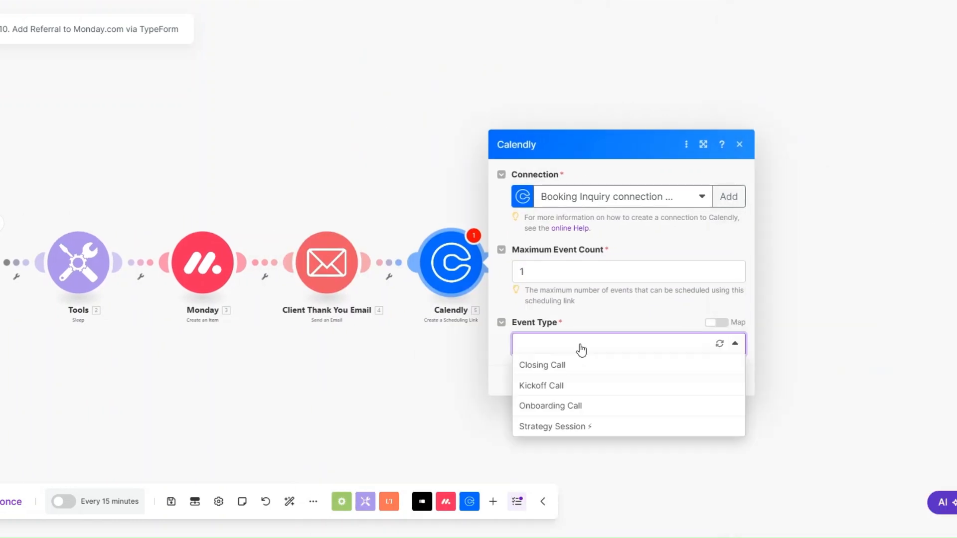
pyautogui.click(554, 426)
pyautogui.click(727, 382)
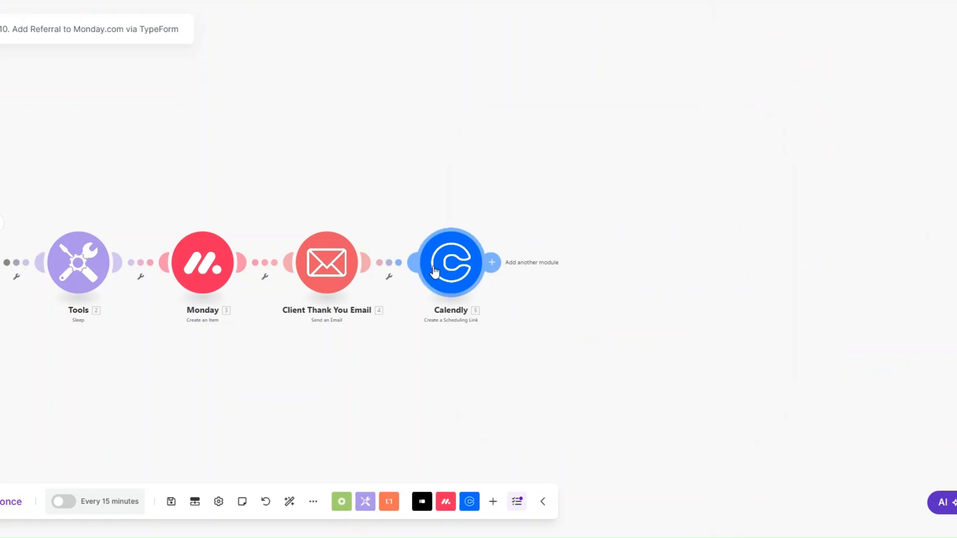
# Step: Rename the Calendly step to 'Strategy Session Link'
pyautogui.rightClick(452, 266)
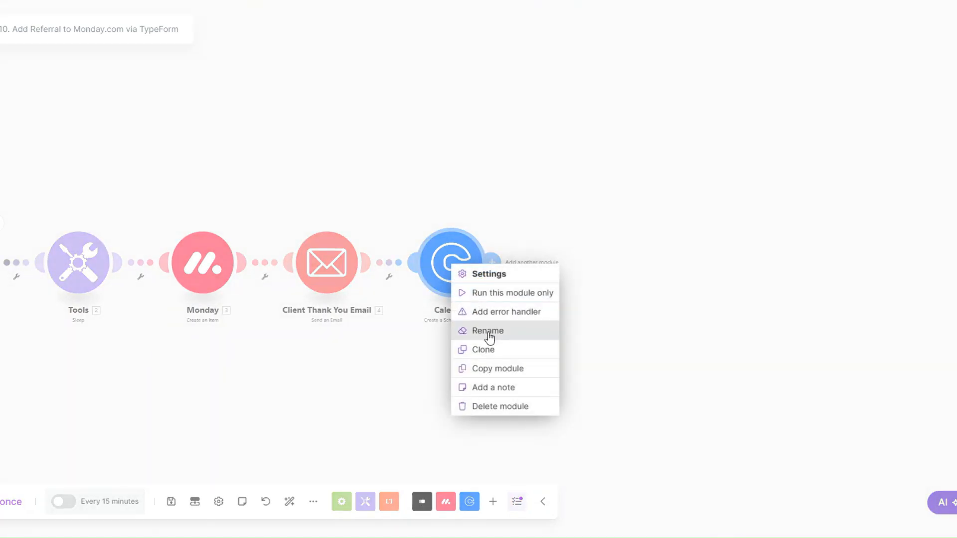
pyautogui.click(487, 332)
pyautogui.write('Strategy ')
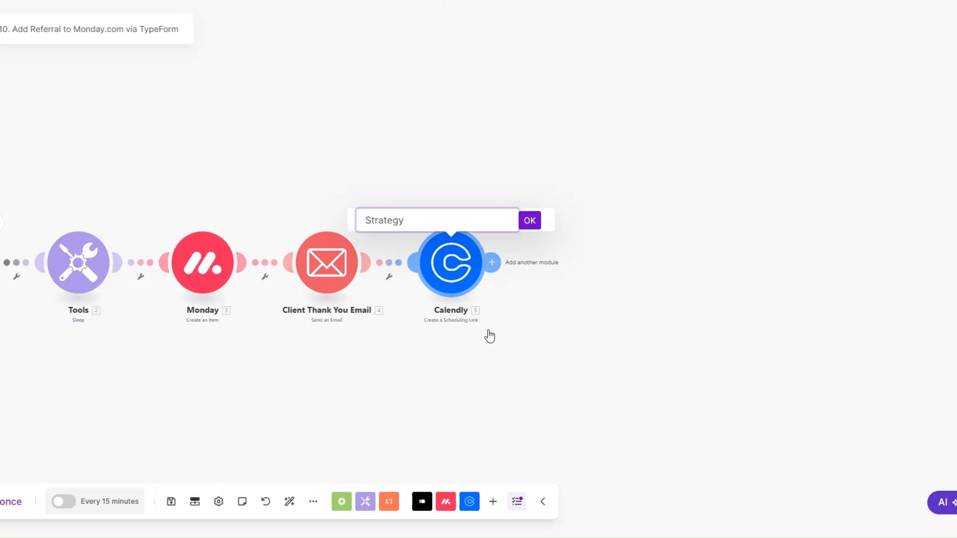
pyautogui.write('Session Li')
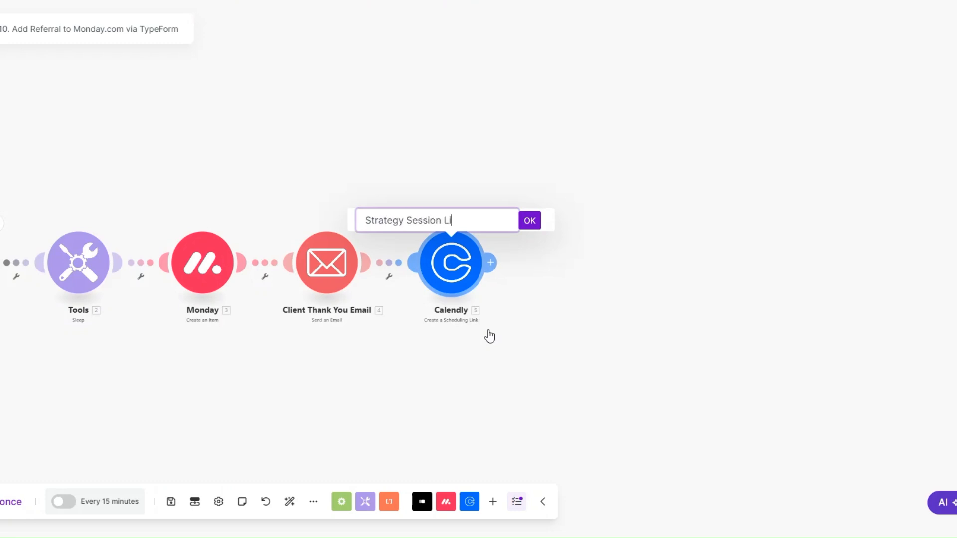
pyautogui.write('nk')
pyautogui.click(529, 221)
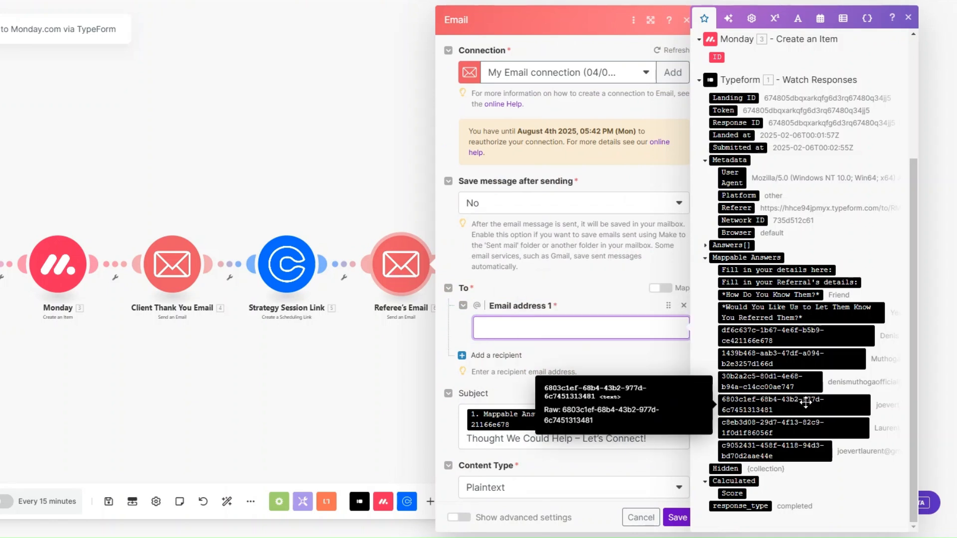
# Step: Map the referral's email answer from the form into Referee's Email address 1
pyautogui.click(800, 451)
pyautogui.scroll(-3, 543, 226)
pyautogui.scroll(-1, 542, 229)
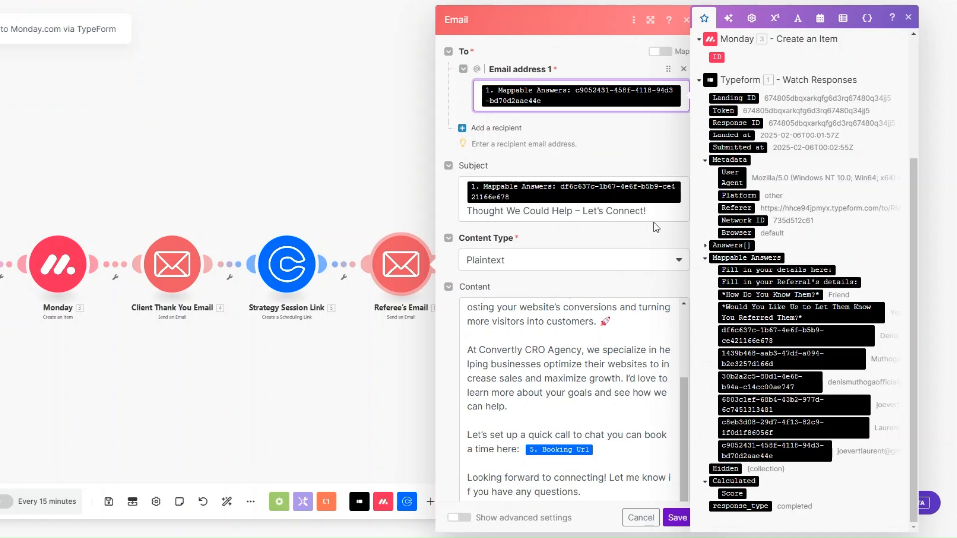
pyautogui.scroll(-2, 653, 223)
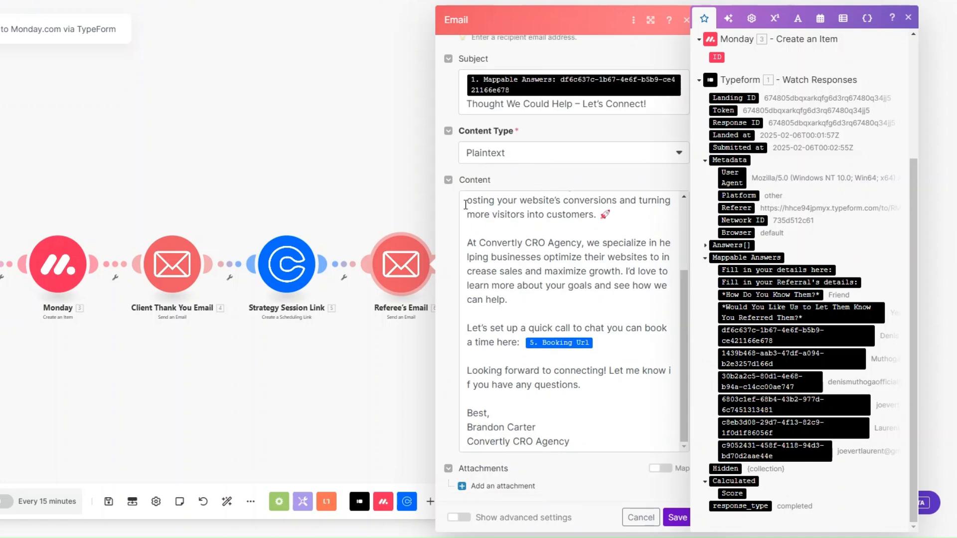
pyautogui.scroll(2, 496, 236)
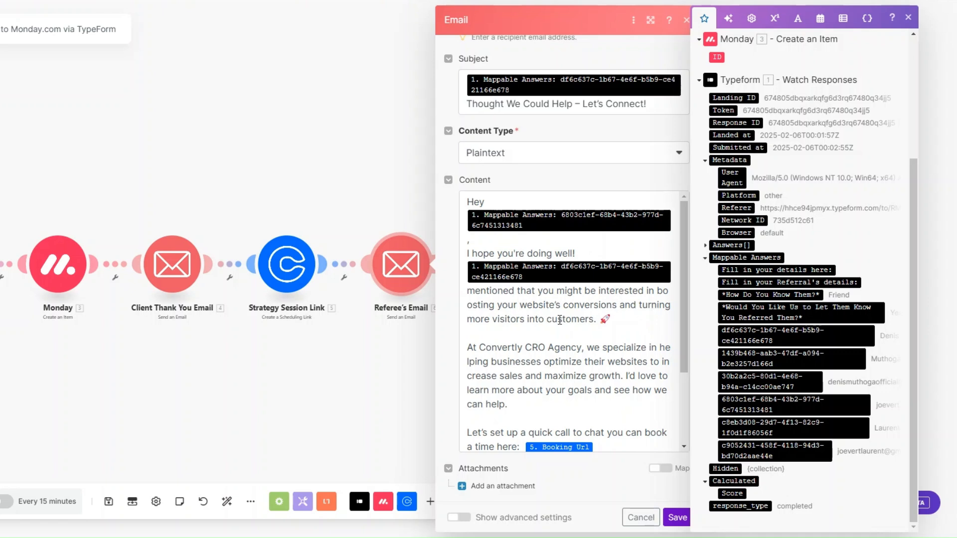
pyautogui.scroll(-2, 626, 314)
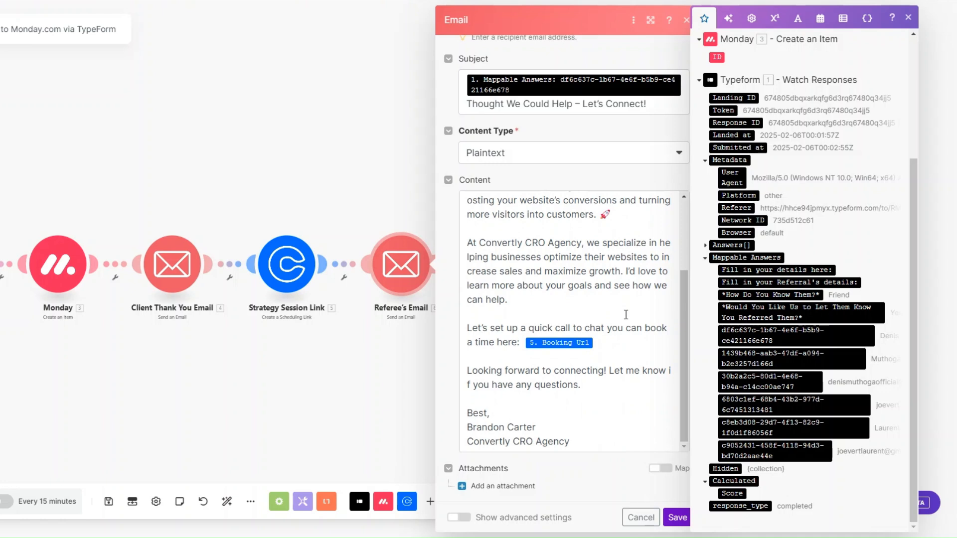
# Step: Review the body inviting a call via the Calendly Booking Url and save the step
pyautogui.click(610, 344)
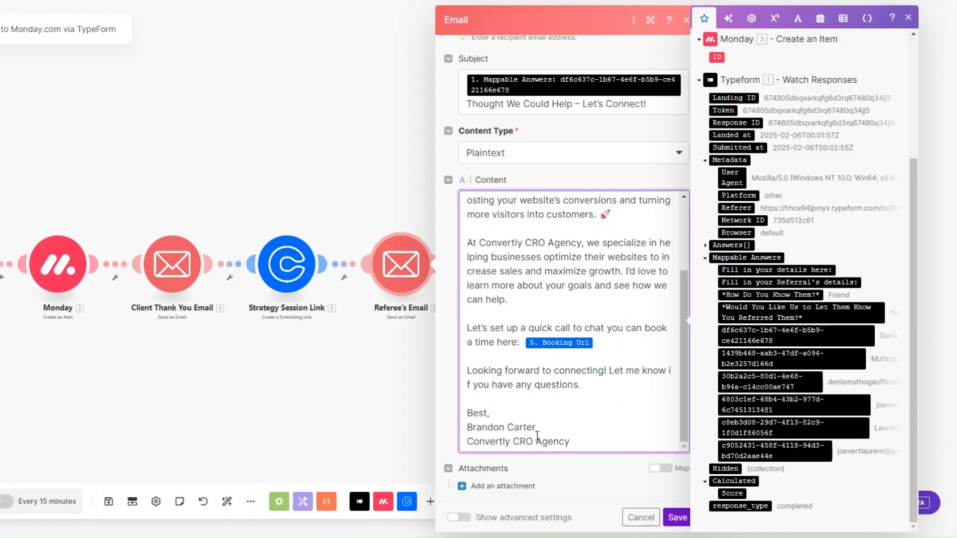
pyautogui.click(676, 517)
pyautogui.moveTo(254, 388); pyautogui.dragTo(456, 393)
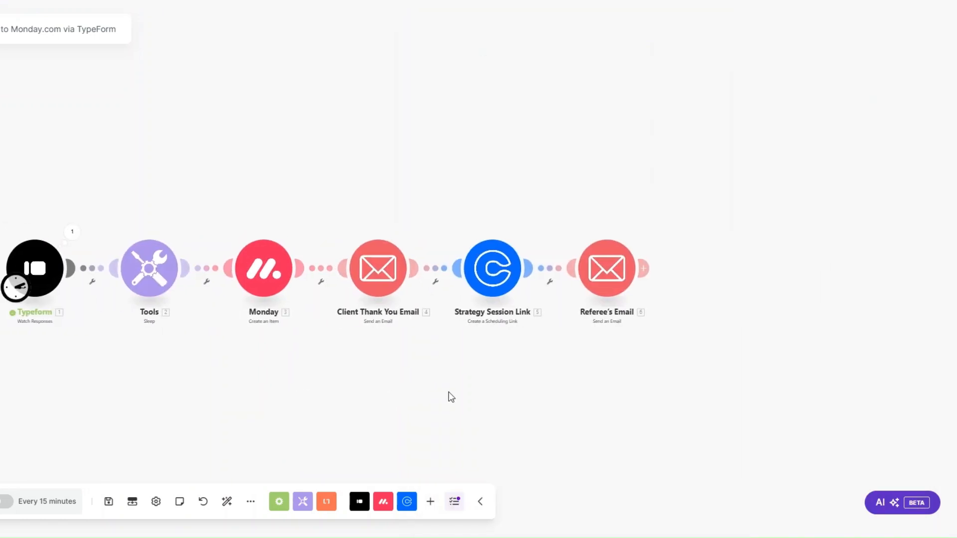
pyautogui.scroll(3, 173, 381)
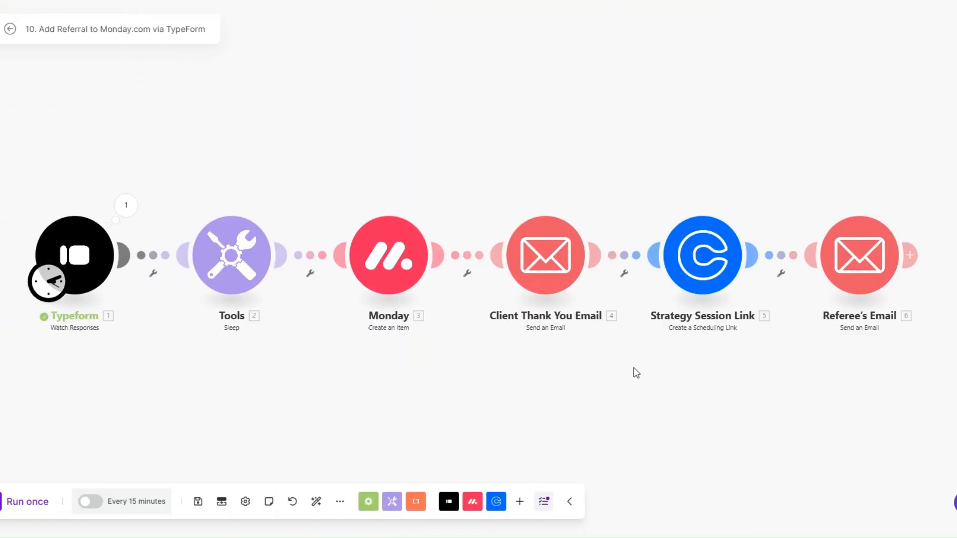
# Step: Start the Typeform trigger from the chosen 02/06/2025 3:02 AM response, then run the scenario once
pyautogui.rightClick(77, 254)
pyautogui.click(126, 302)
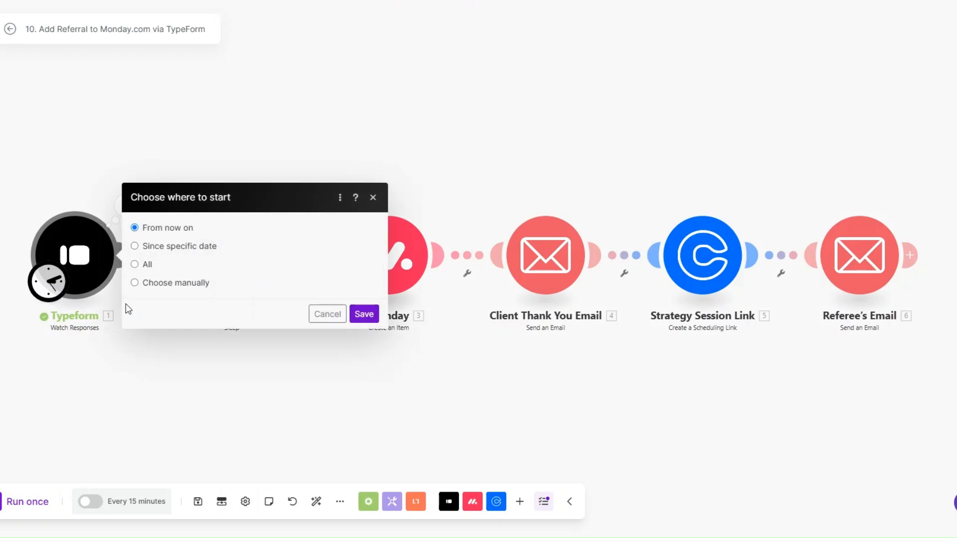
pyautogui.click(134, 282)
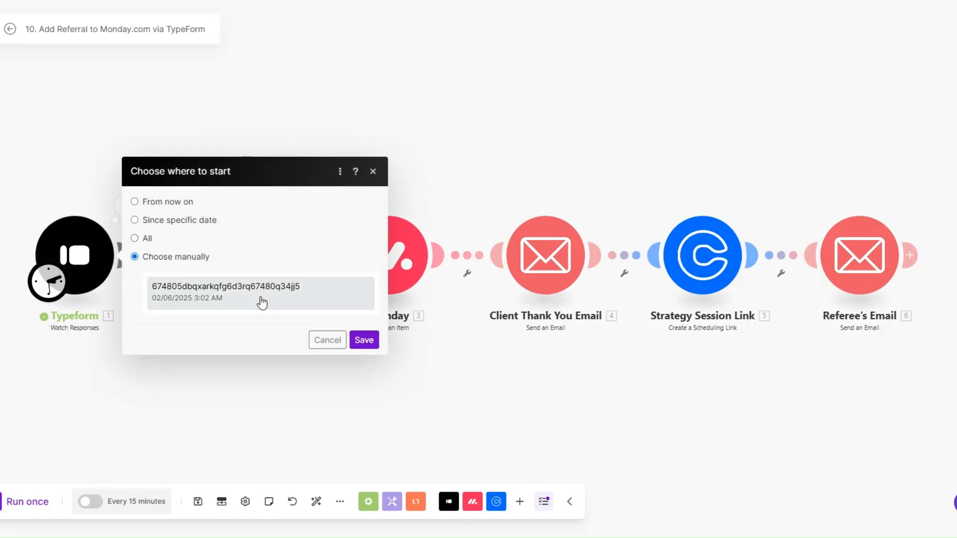
pyautogui.click(247, 293)
pyautogui.click(363, 345)
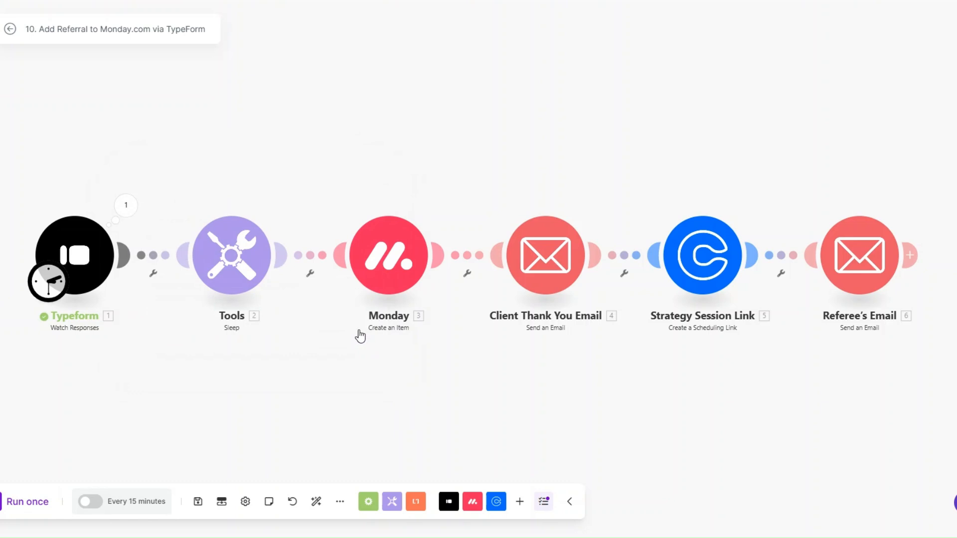
pyautogui.click(35, 498)
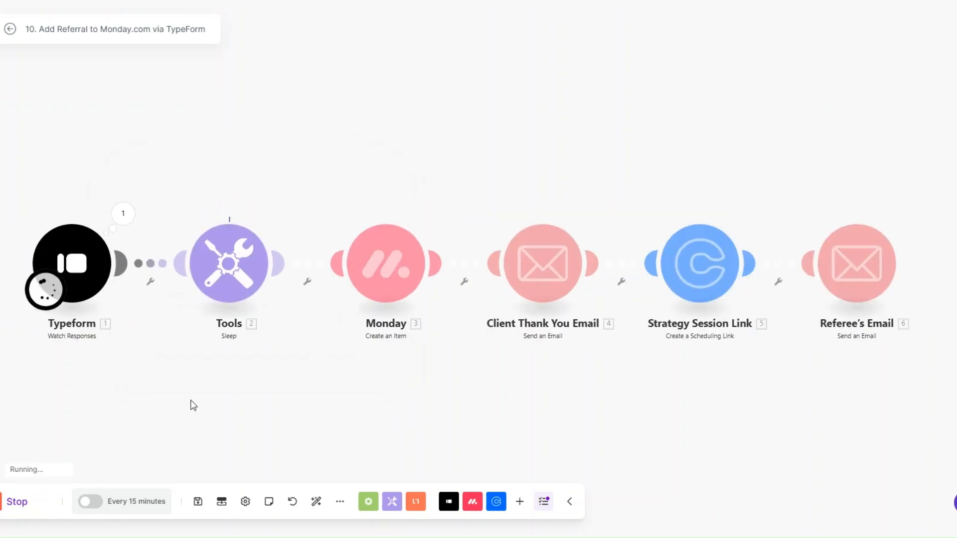
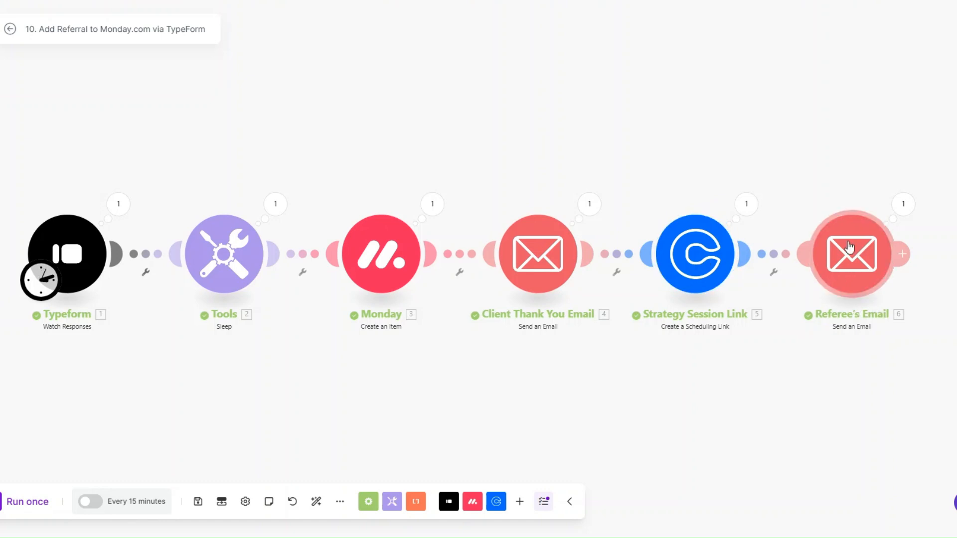
# Step: Inspect the Referee's Email run output, including its subject line and full expanded message body
pyautogui.click(902, 204)
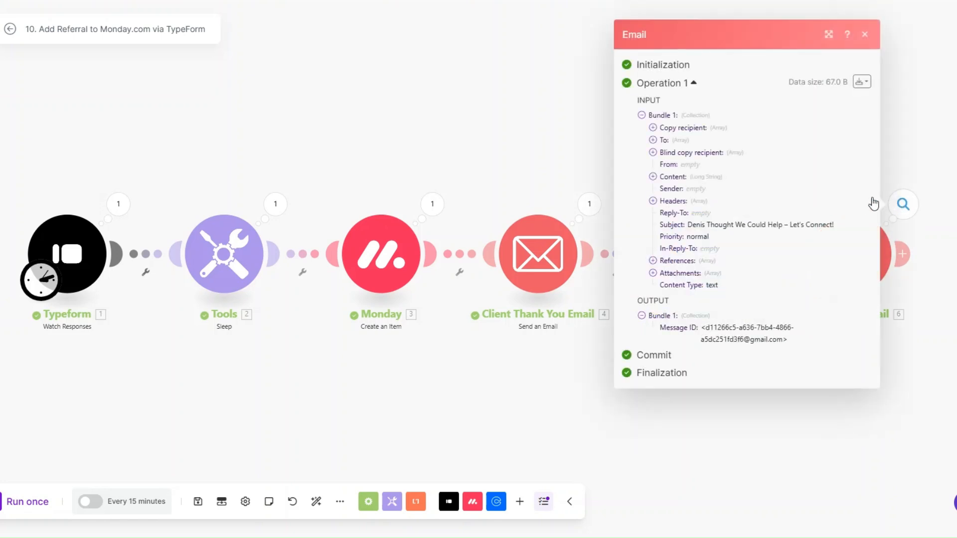
pyautogui.moveTo(688, 225); pyautogui.dragTo(846, 223)
pyautogui.click(652, 178)
pyautogui.click(651, 178)
pyautogui.moveTo(664, 175); pyautogui.dragTo(744, 357)
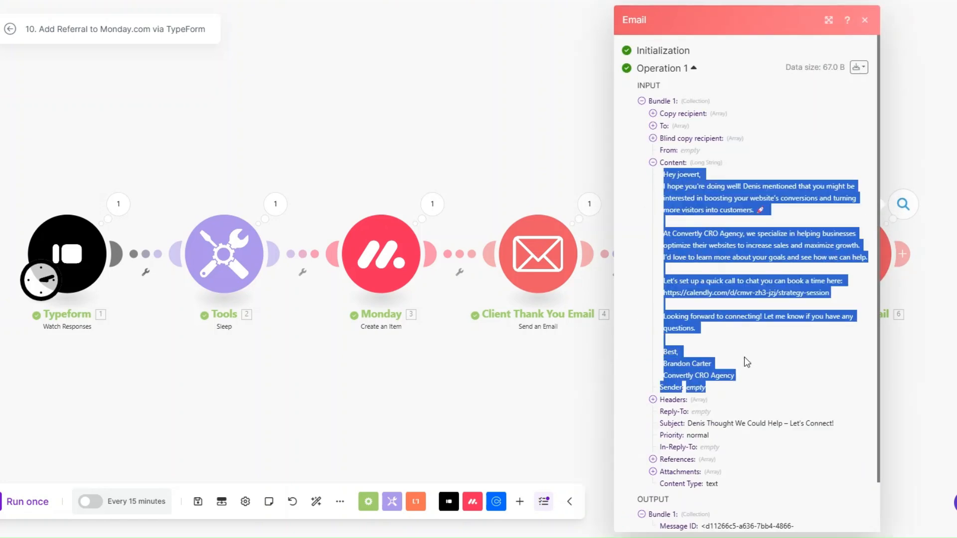
pyautogui.click(722, 295)
pyautogui.click(556, 371)
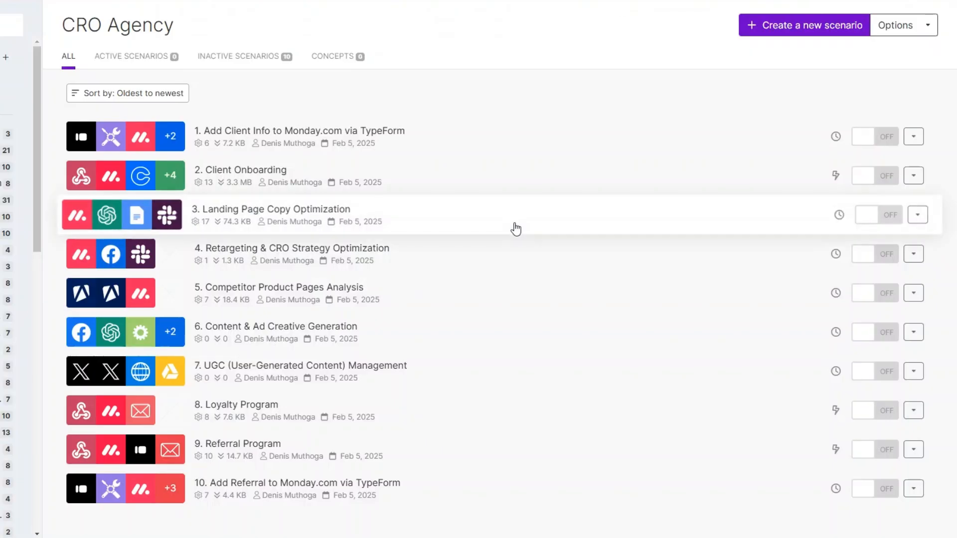
# Step: Create a new scenario and reposition its empty starting module on the canvas
pyautogui.click(763, 24)
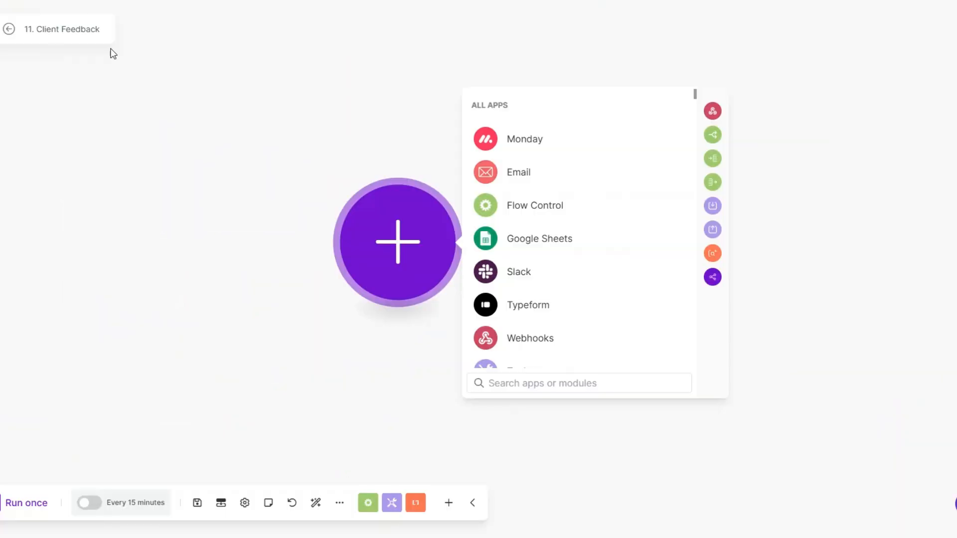
pyautogui.moveTo(383, 277); pyautogui.dragTo(354, 291)
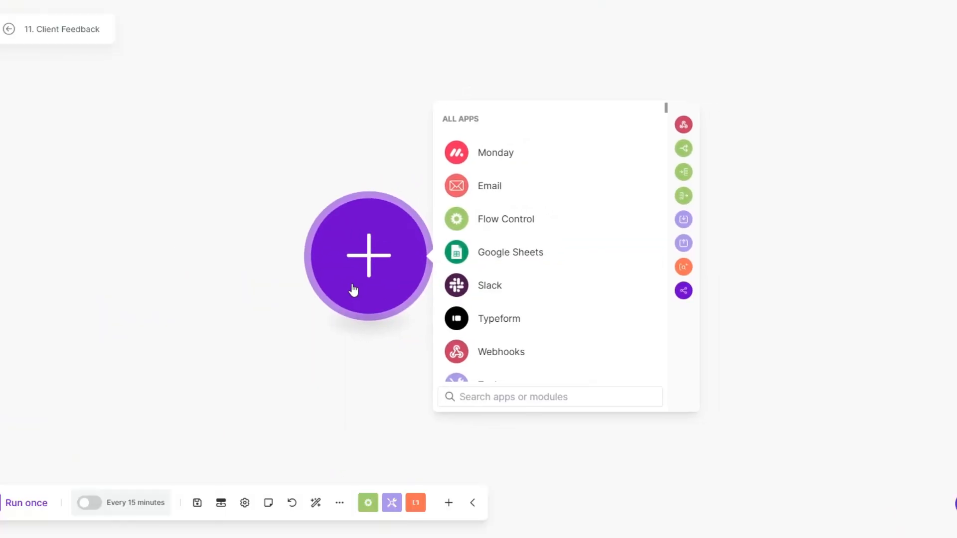
pyautogui.scroll(-2, 399, 299)
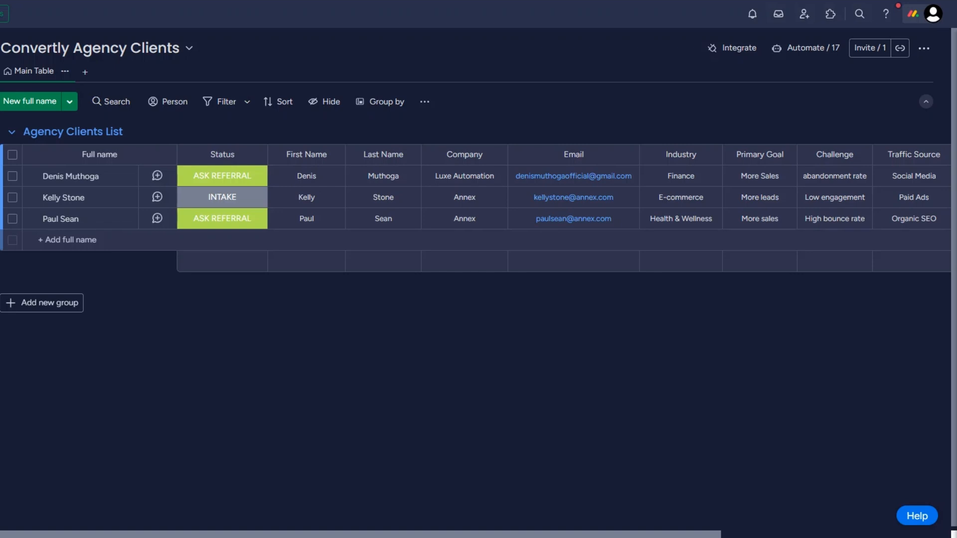
pyautogui.click(232, 221)
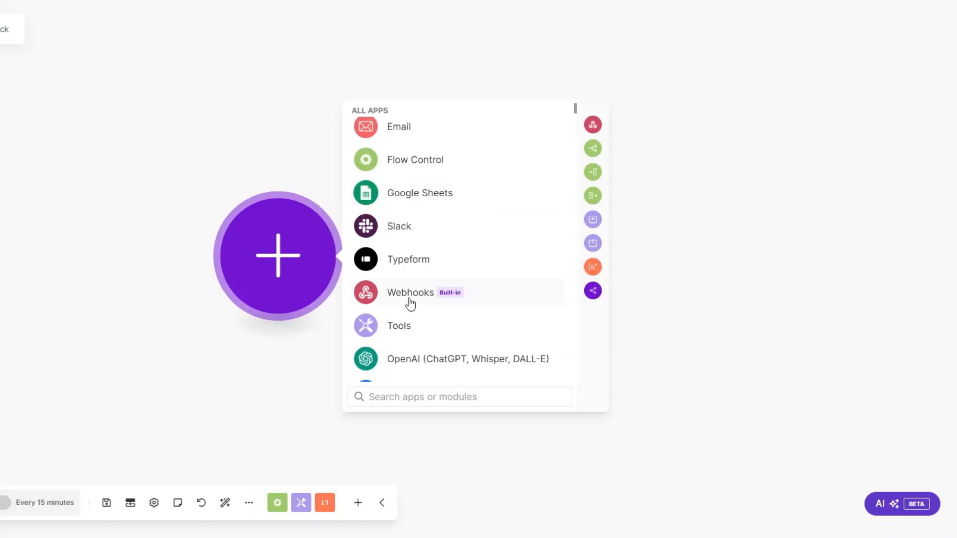
# Step: Add a Webhooks Custom webhook trigger with a new webhook named 'Client Feedback webhook' and save it
pyautogui.click(409, 299)
pyautogui.click(424, 259)
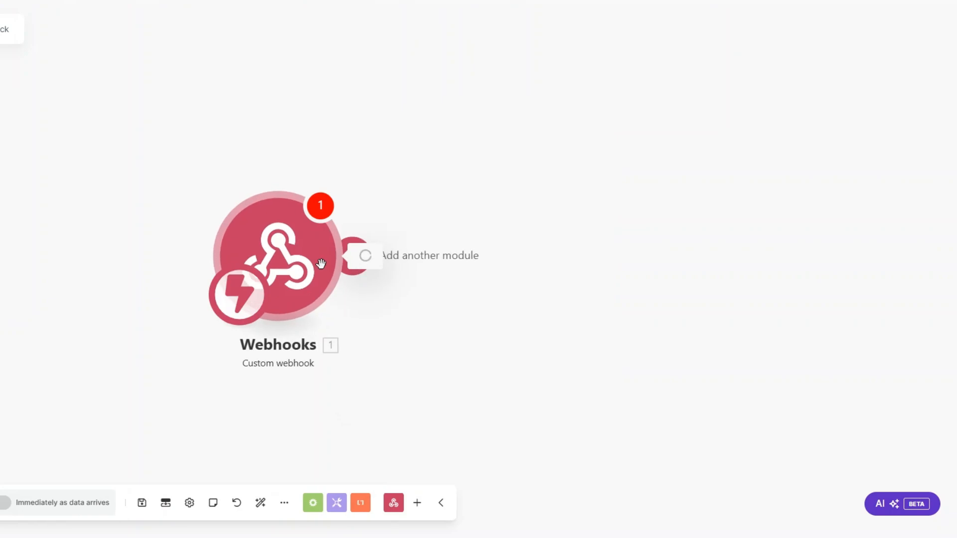
pyautogui.click(490, 238)
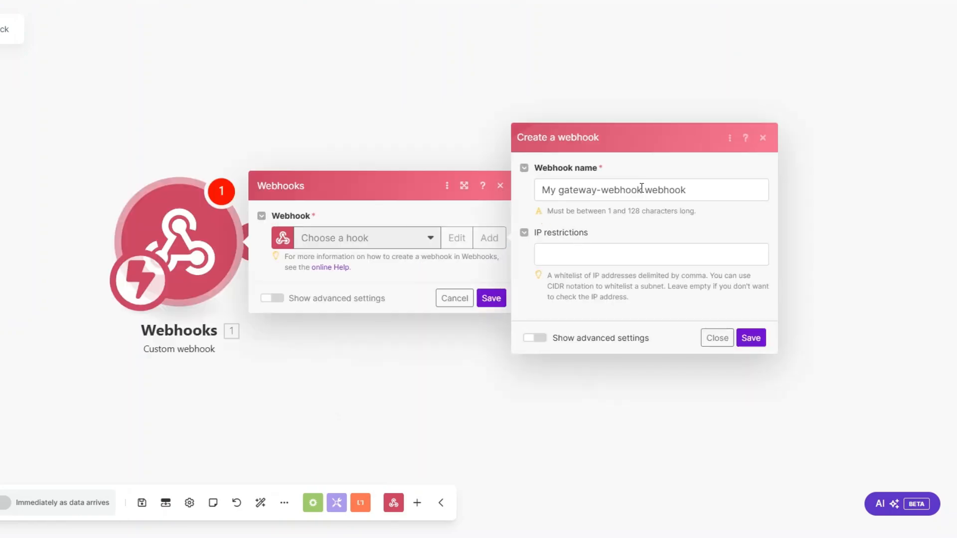
pyautogui.moveTo(643, 190); pyautogui.dragTo(532, 195)
pyautogui.write('Client Feedback')
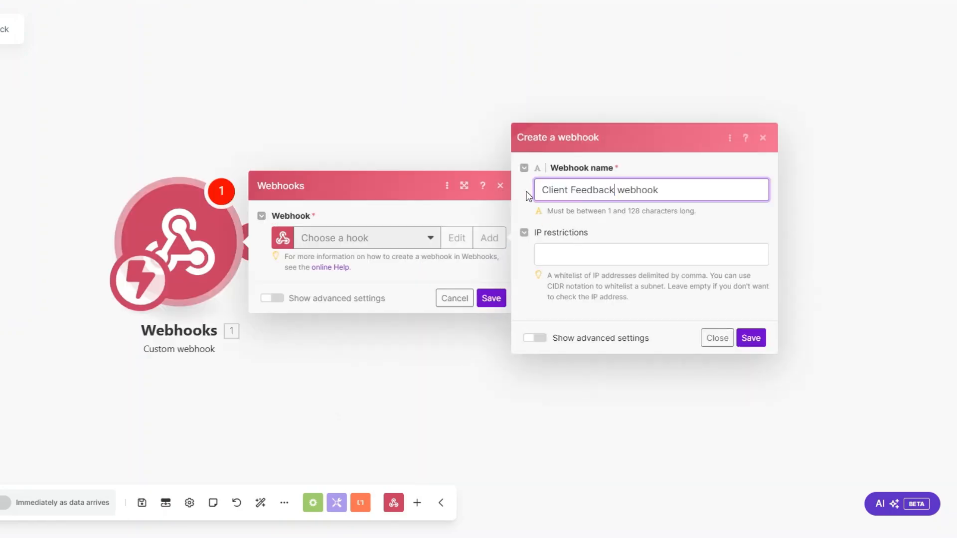
pyautogui.click(752, 339)
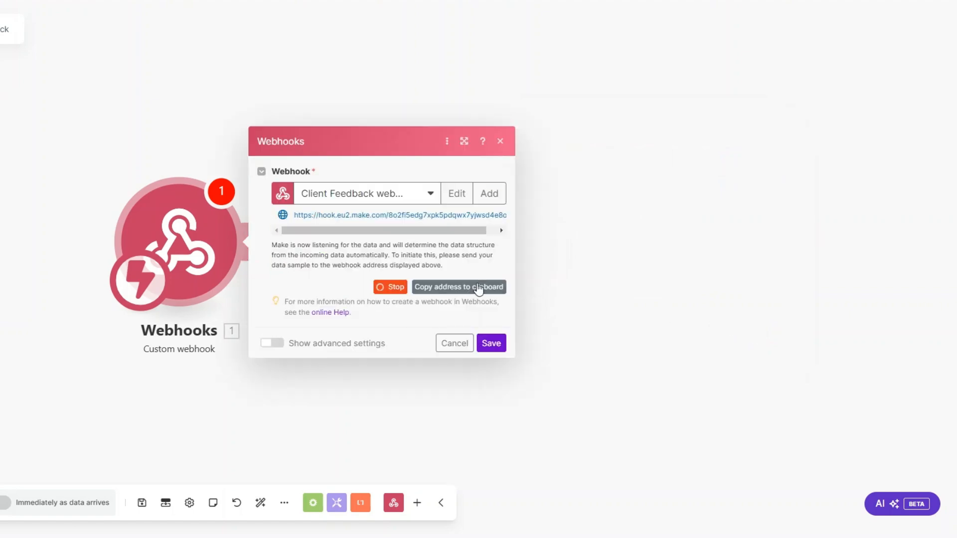
pyautogui.click(492, 343)
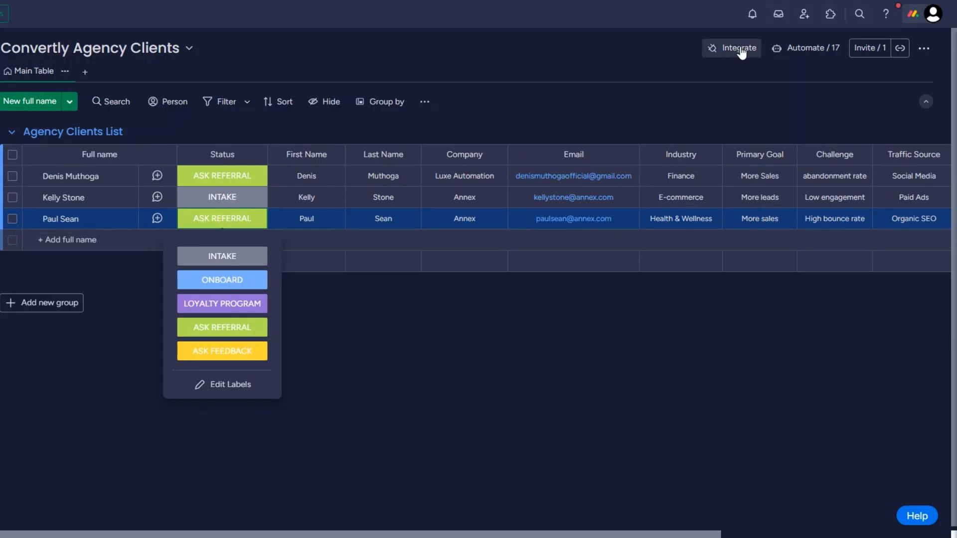
# Step: Add the status-change Webhooks integration to the Convertly Agency Clients board with the pasted Make URL
pyautogui.click(737, 52)
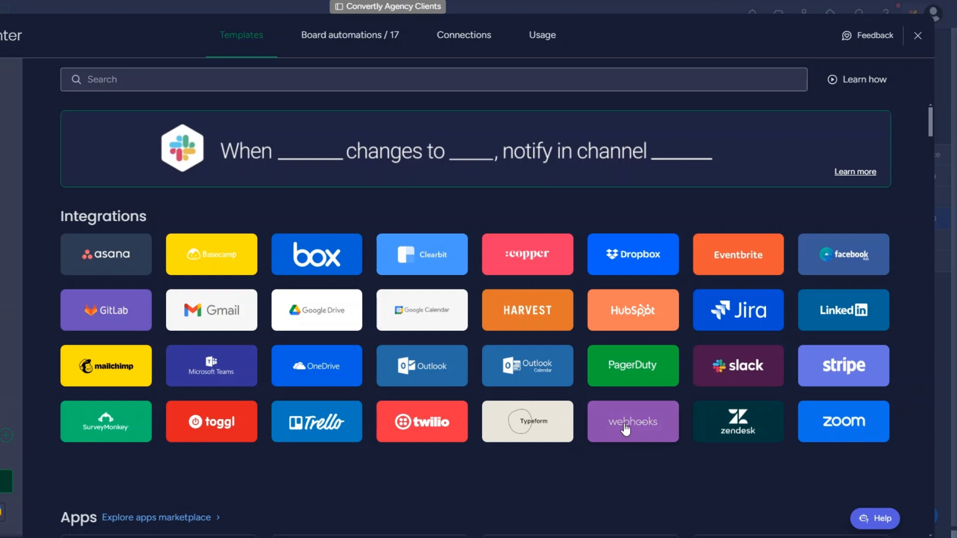
pyautogui.click(629, 415)
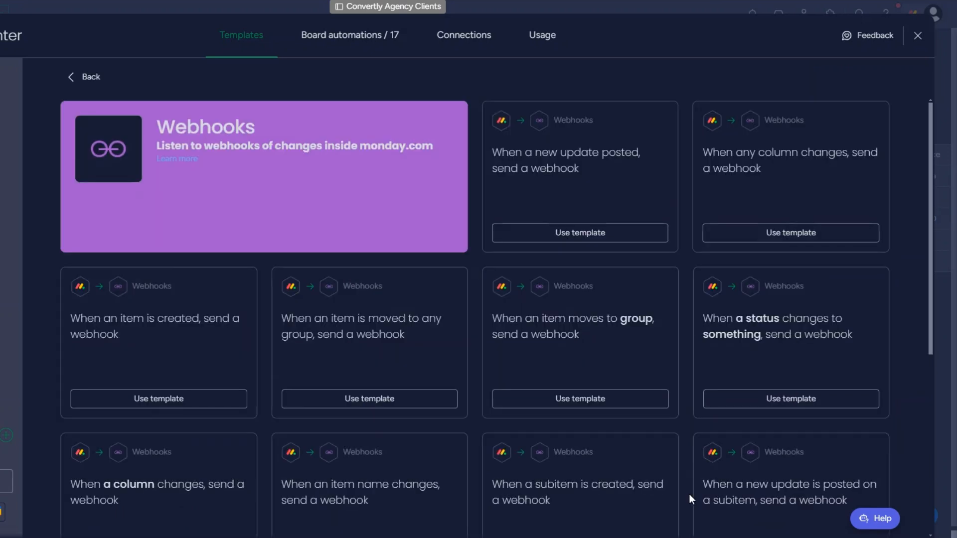
pyautogui.click(779, 345)
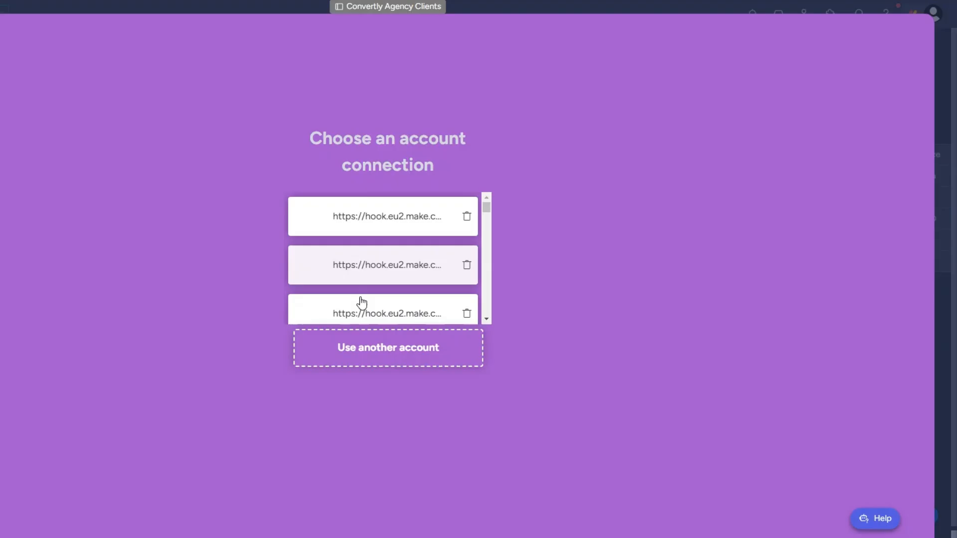
pyautogui.click(358, 303)
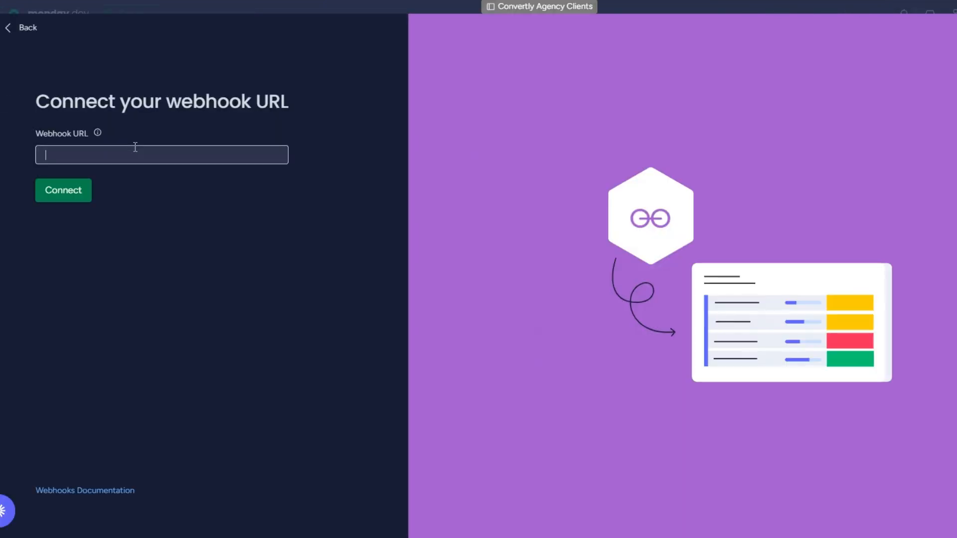
pyautogui.hotkey('ctrl', 'v')
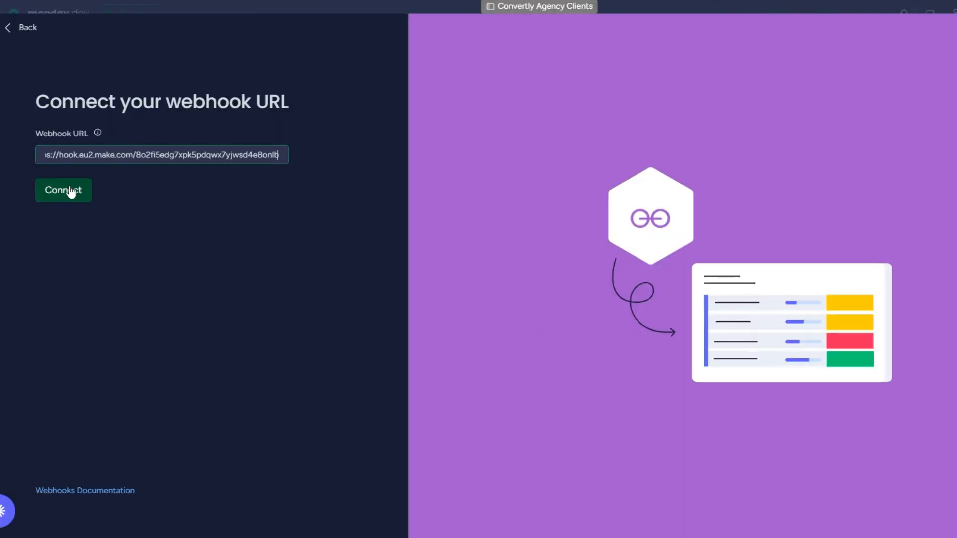
pyautogui.click(65, 192)
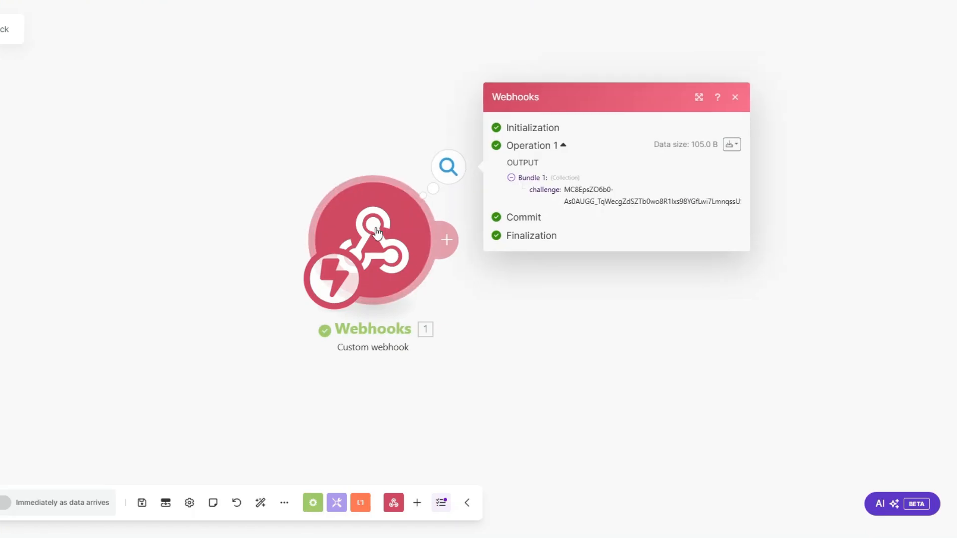
# Step: Add a Webhook response with the mapped challenge value in a JSON body, save it, and run once
pyautogui.click(302, 244)
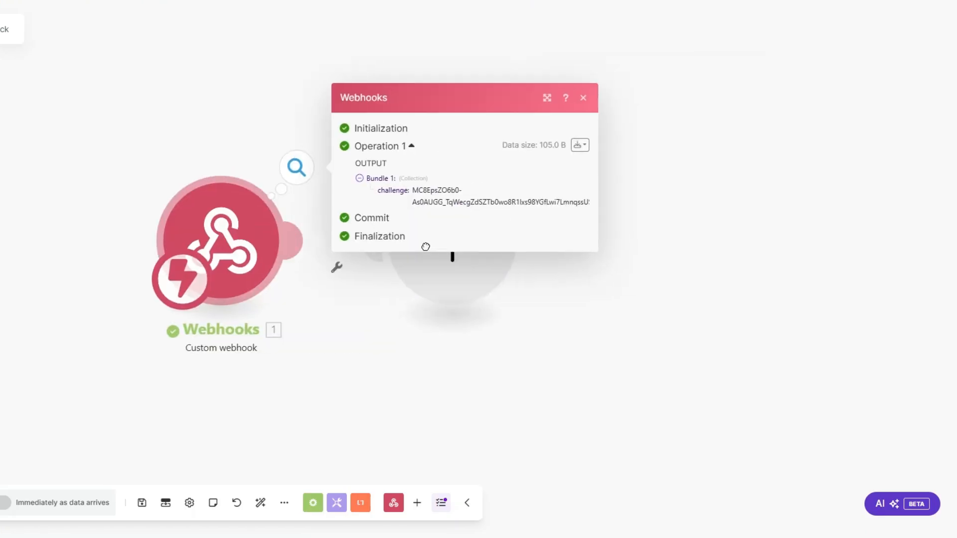
pyautogui.click(610, 124)
pyautogui.click(601, 202)
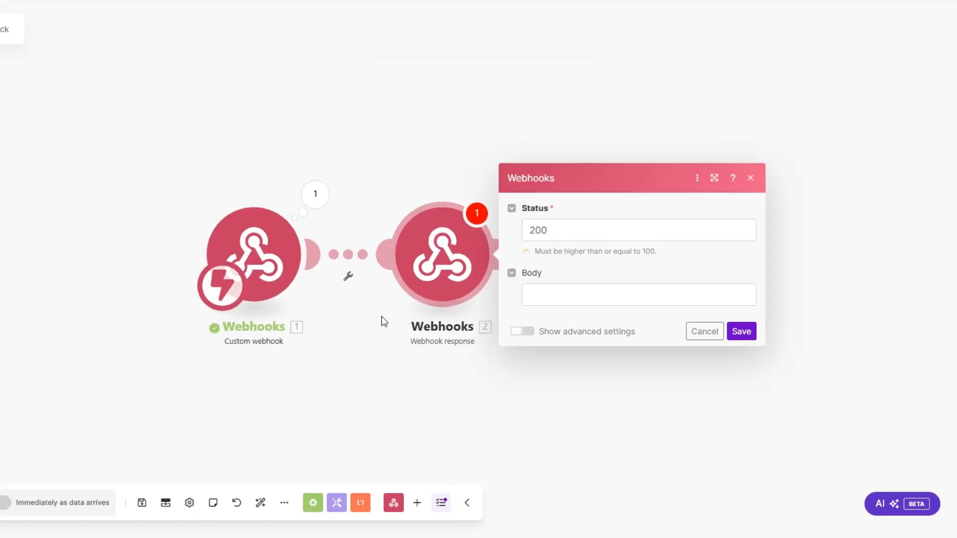
pyautogui.click(458, 282)
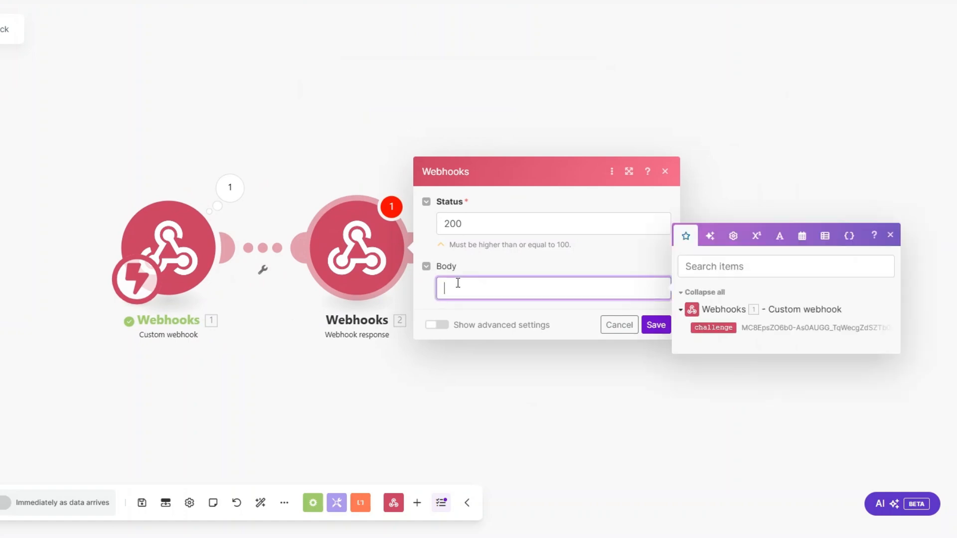
pyautogui.write('{":""')
pyautogui.write('challenge')
pyautogui.click(706, 326)
pyautogui.click(655, 326)
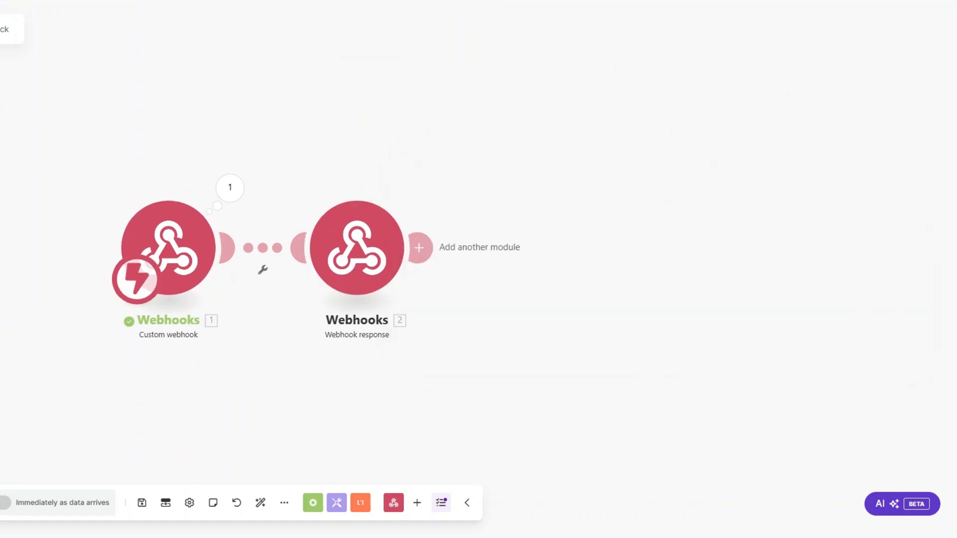
pyautogui.click(64, 502)
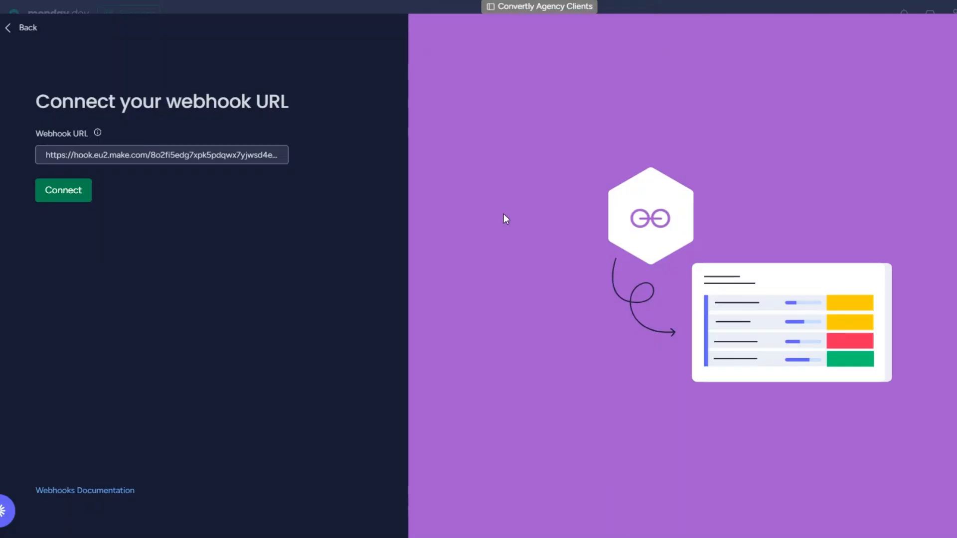
# Step: Confirm monday.com's webhook URL connection and delete Make's Webhook response module
pyautogui.click(76, 197)
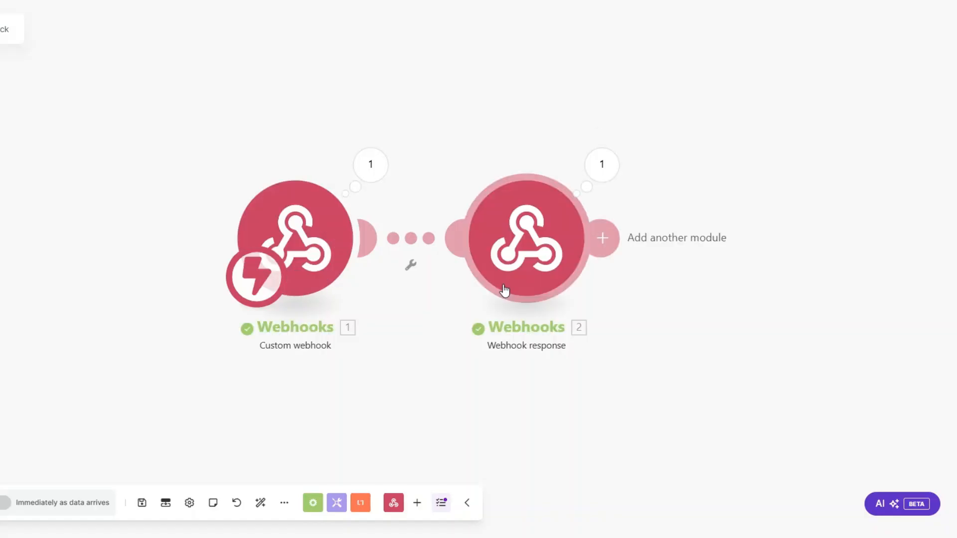
pyautogui.rightClick(523, 250)
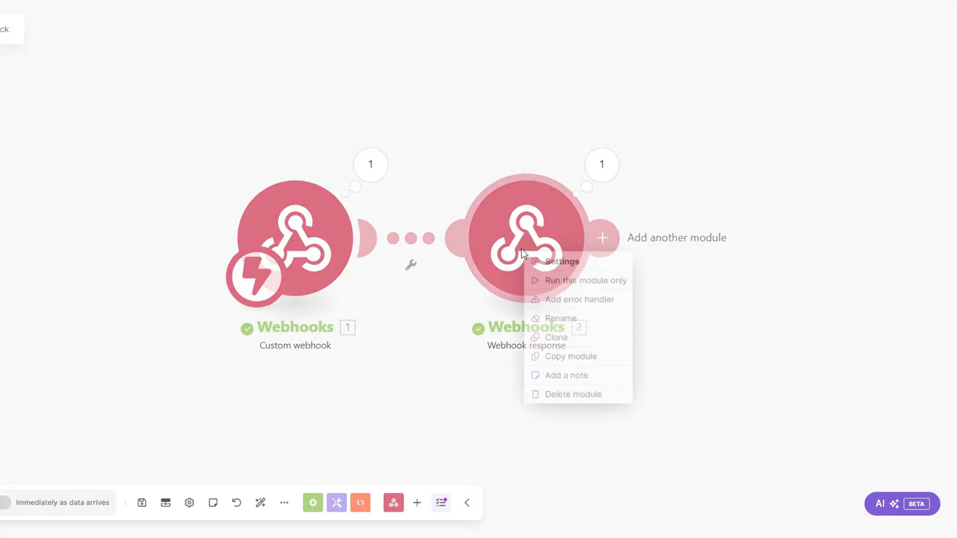
pyautogui.click(571, 395)
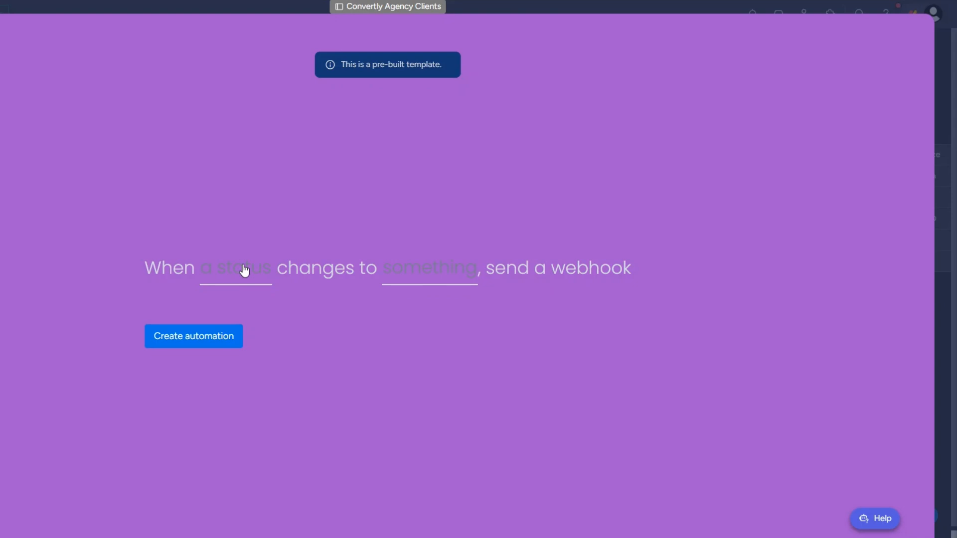
# Step: Create the automation for Status changing to ASK FEEDBACK, then set the third client to ASK FEEDBACK
pyautogui.click(245, 271)
pyautogui.click(229, 323)
pyautogui.click(419, 275)
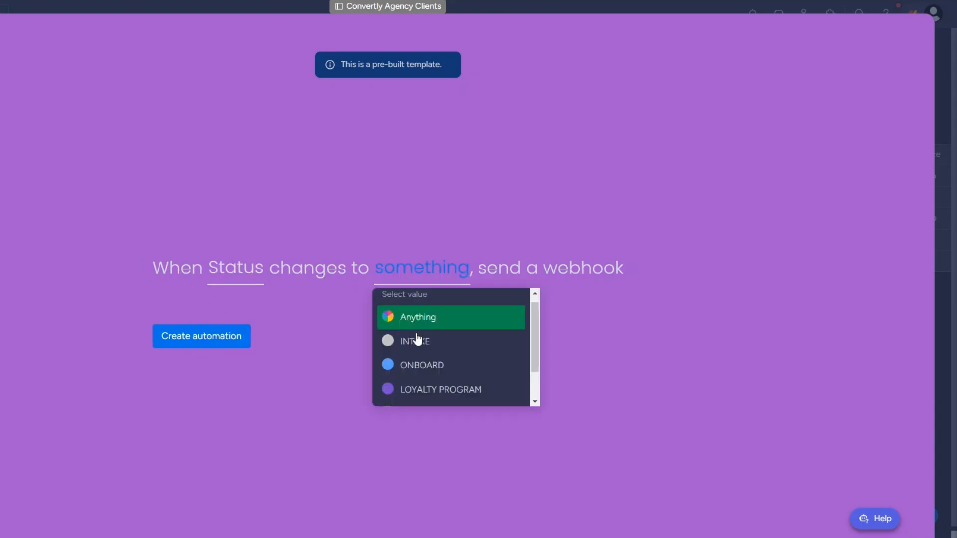
pyautogui.scroll(-2, 418, 344)
pyautogui.click(423, 392)
pyautogui.click(213, 337)
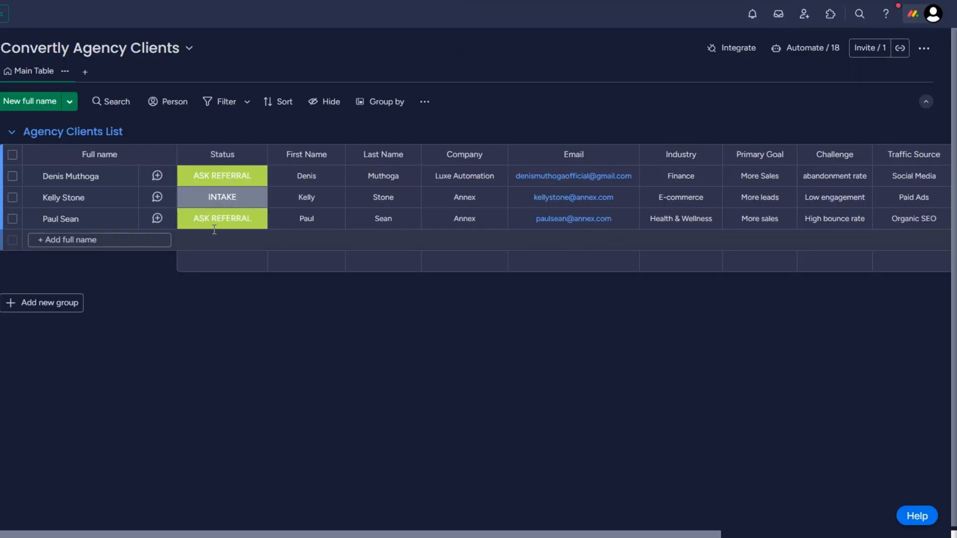
pyautogui.click(215, 227)
pyautogui.click(246, 354)
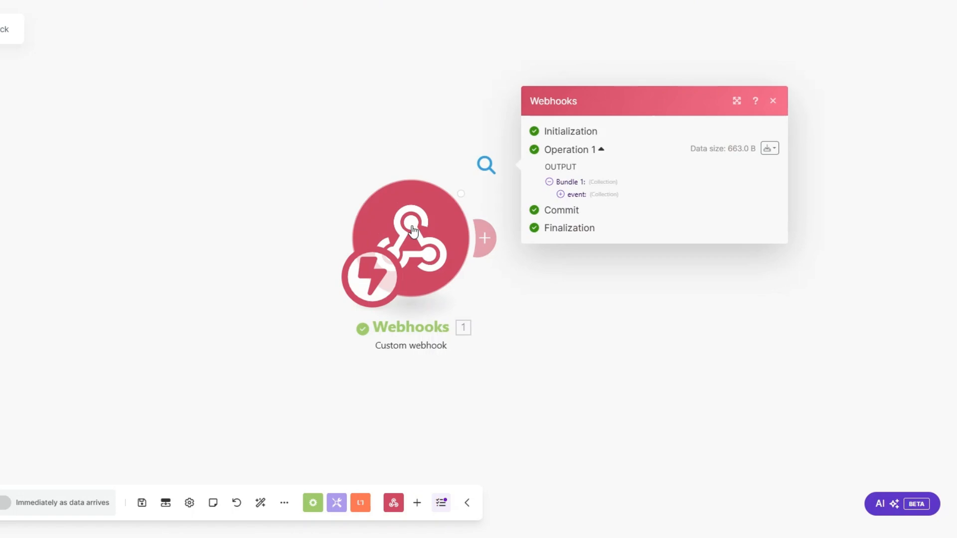
# Step: Inspect the webhook's event data, then add a monday.com Get an Item module after the trigger
pyautogui.click(344, 205)
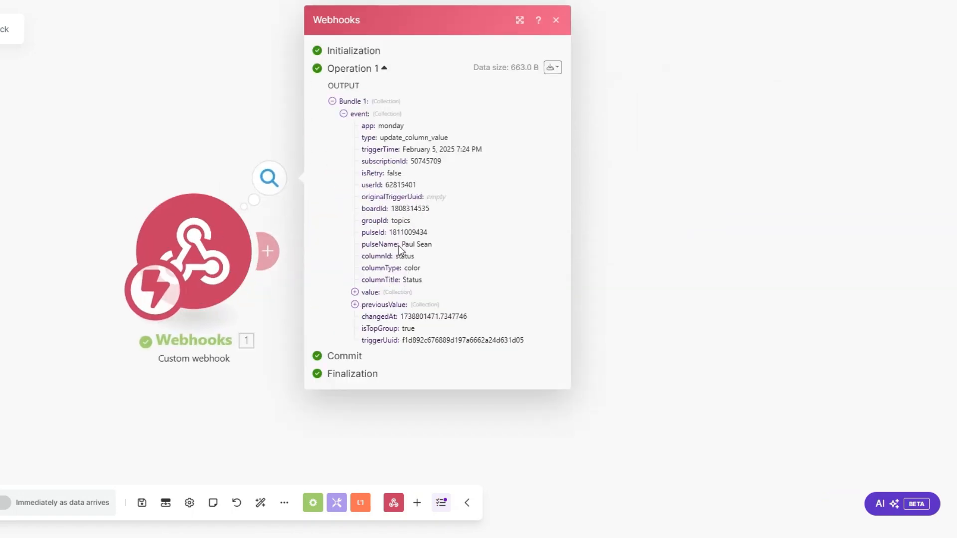
pyautogui.moveTo(399, 247); pyautogui.dragTo(446, 250)
pyautogui.moveTo(389, 232); pyautogui.dragTo(440, 232)
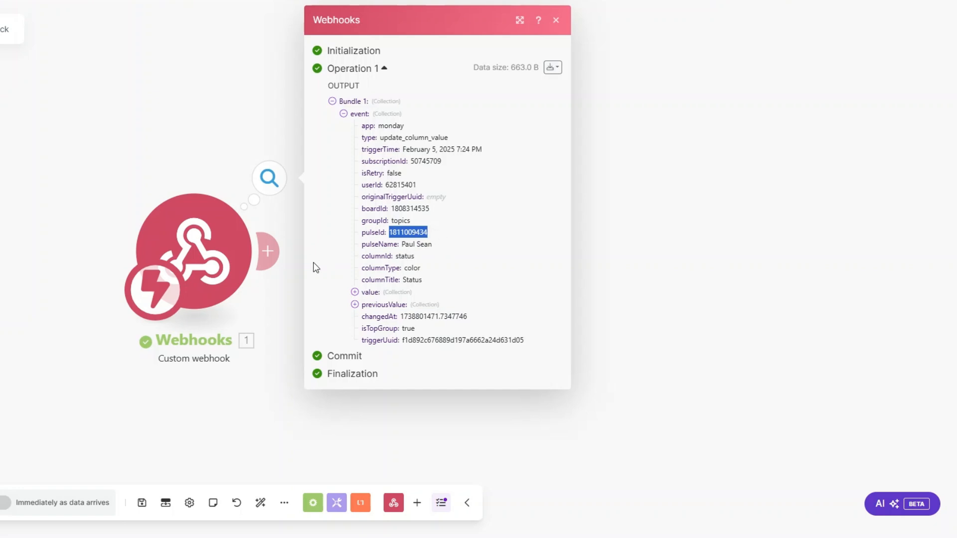
pyautogui.click(294, 269)
pyautogui.click(295, 260)
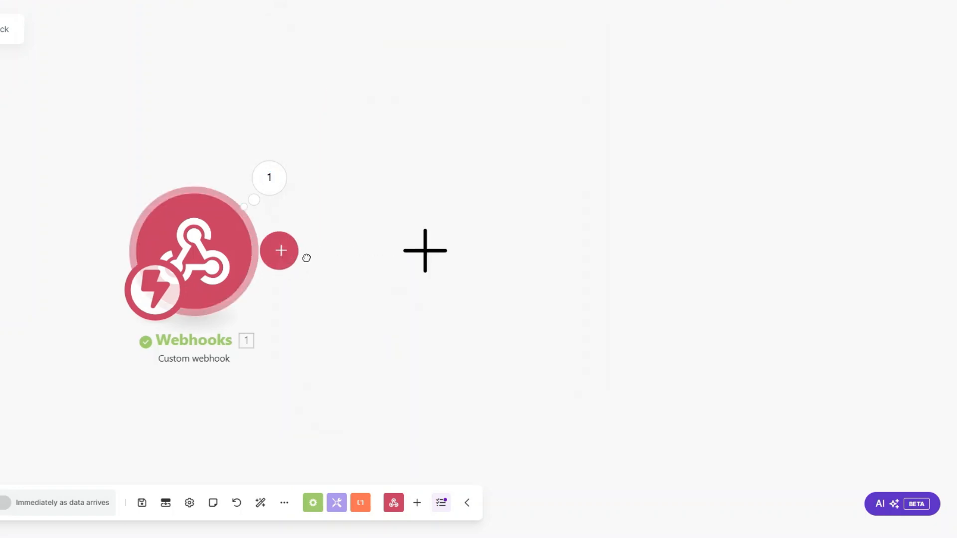
pyautogui.click(546, 213)
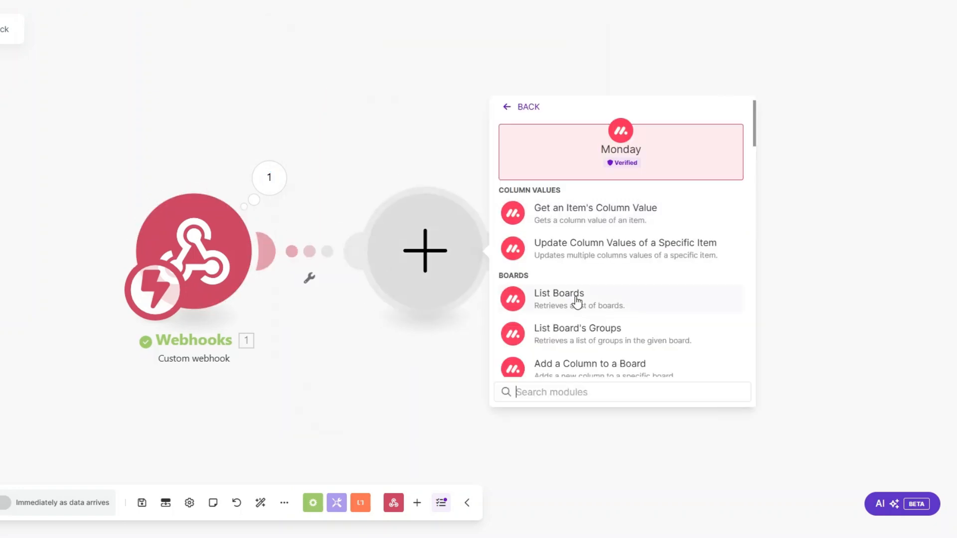
pyautogui.write('get an')
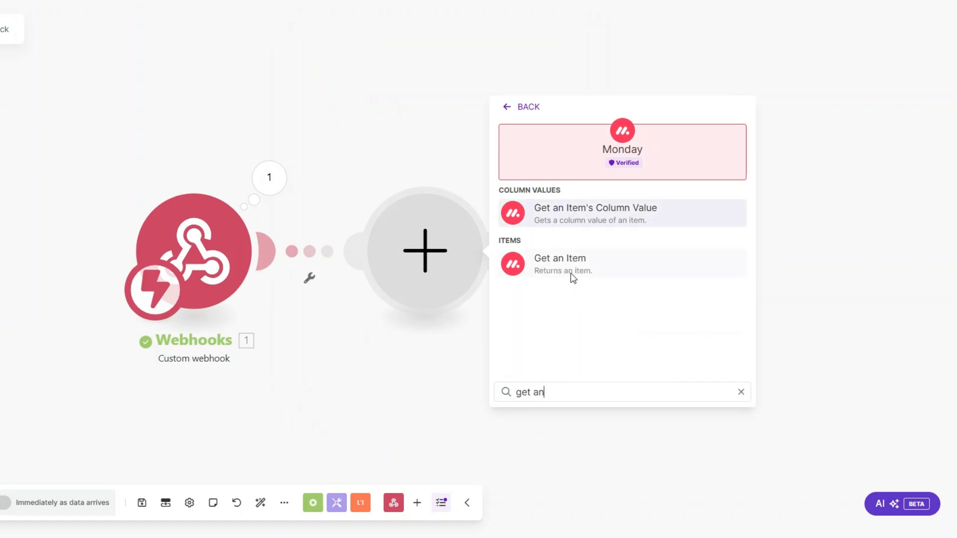
pyautogui.click(568, 269)
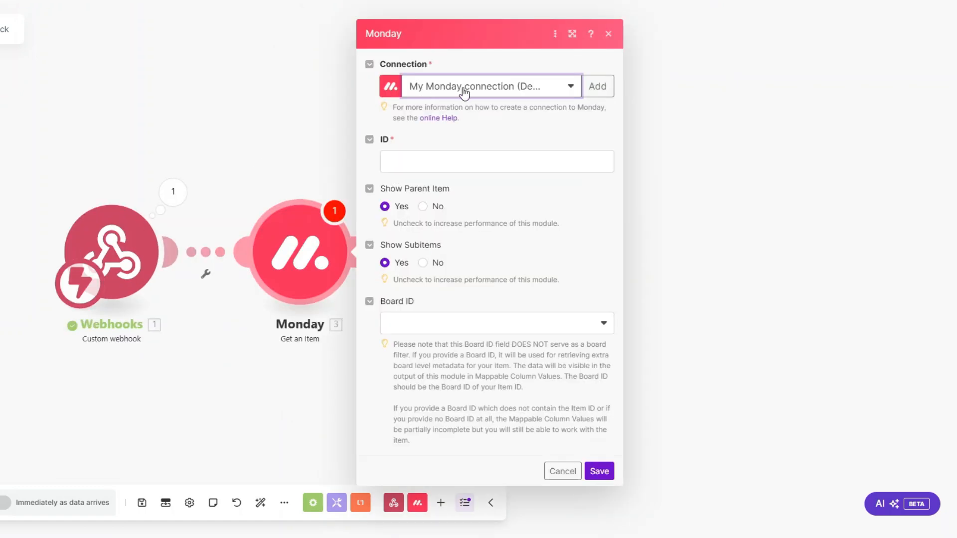
# Step: Map the event pulseId to Item ID, choose the Convertly Agency Clients board, and save
pyautogui.click(445, 166)
pyautogui.click(657, 234)
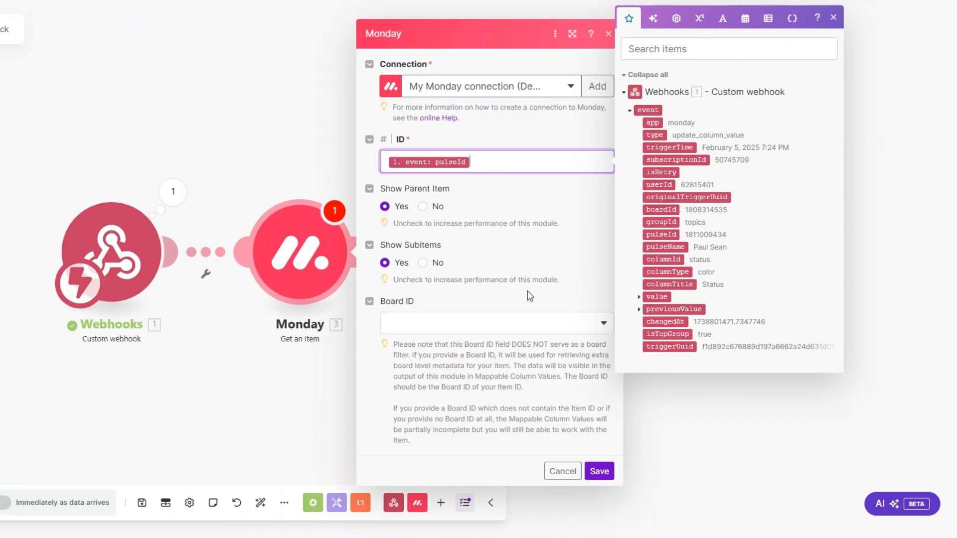
pyautogui.click(461, 325)
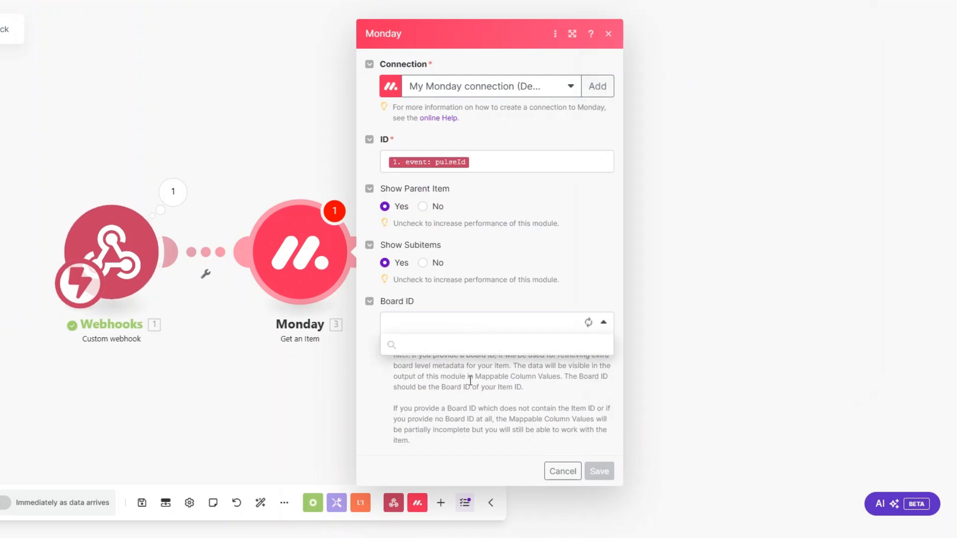
pyautogui.scroll(-3, 465, 411)
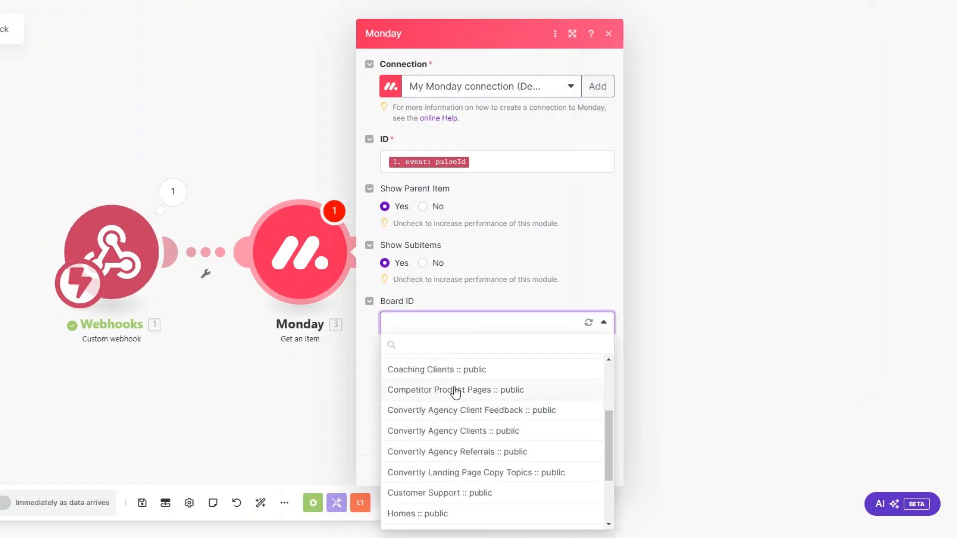
pyautogui.click(455, 432)
pyautogui.click(593, 469)
pyautogui.rightClick(289, 271)
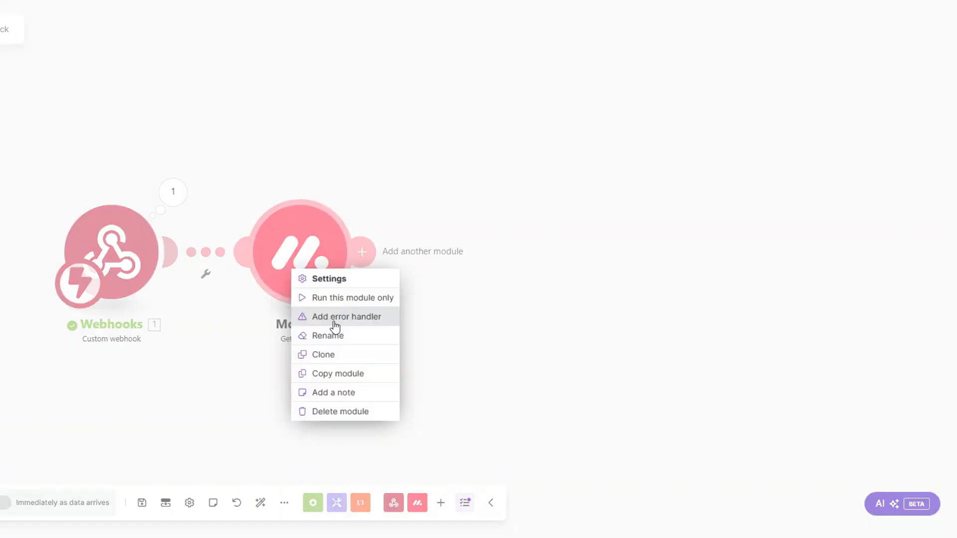
pyautogui.click(349, 297)
pyautogui.click(438, 318)
pyautogui.hotkey('ctrl', 'v')
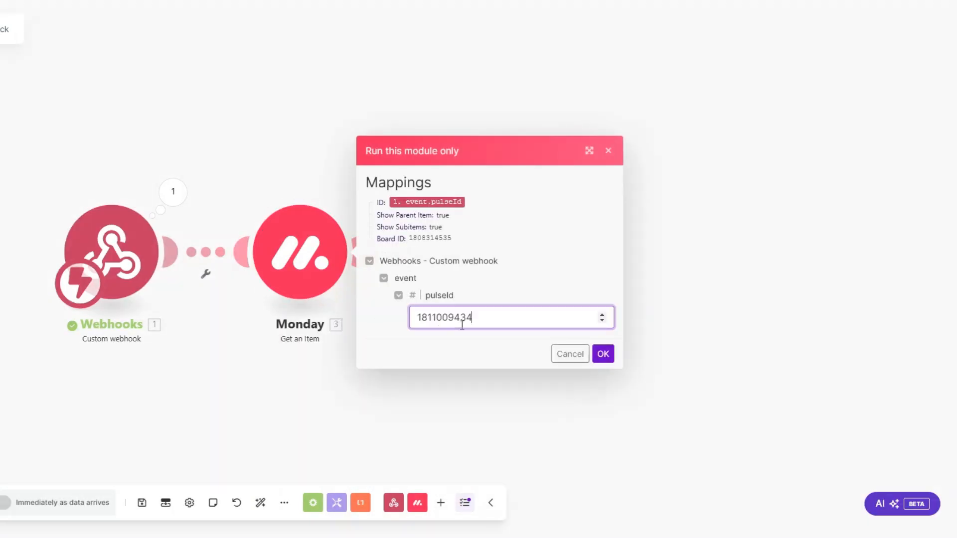
pyautogui.click(603, 354)
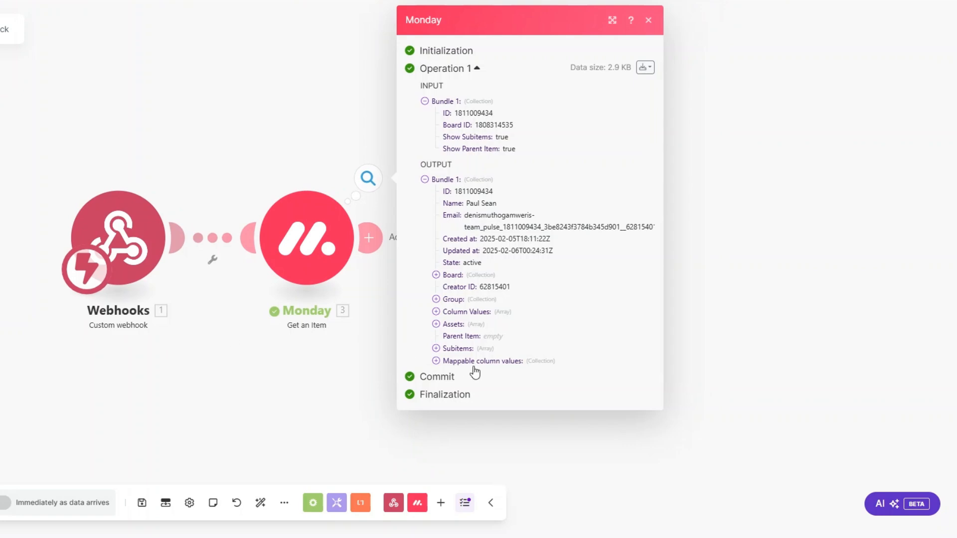
pyautogui.click(436, 362)
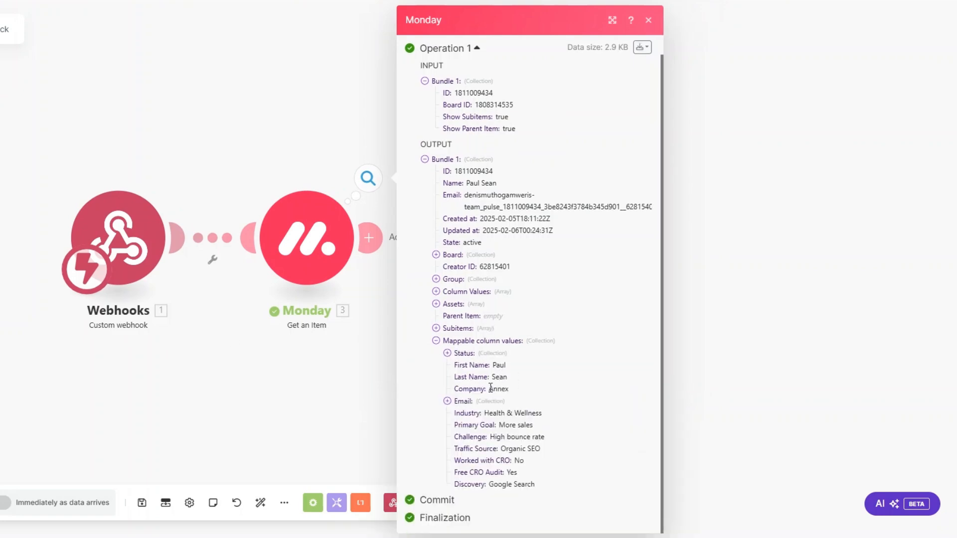
pyautogui.click(448, 401)
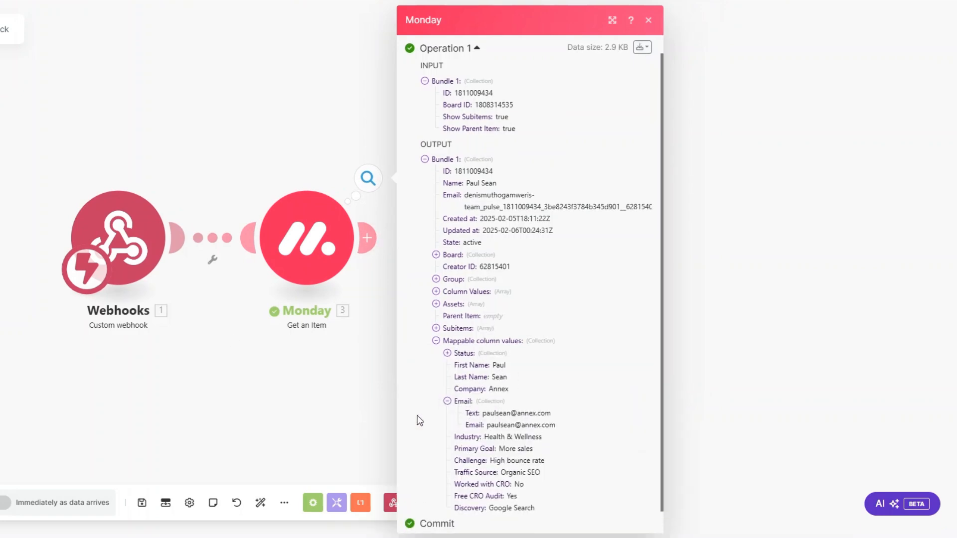
pyautogui.click(378, 398)
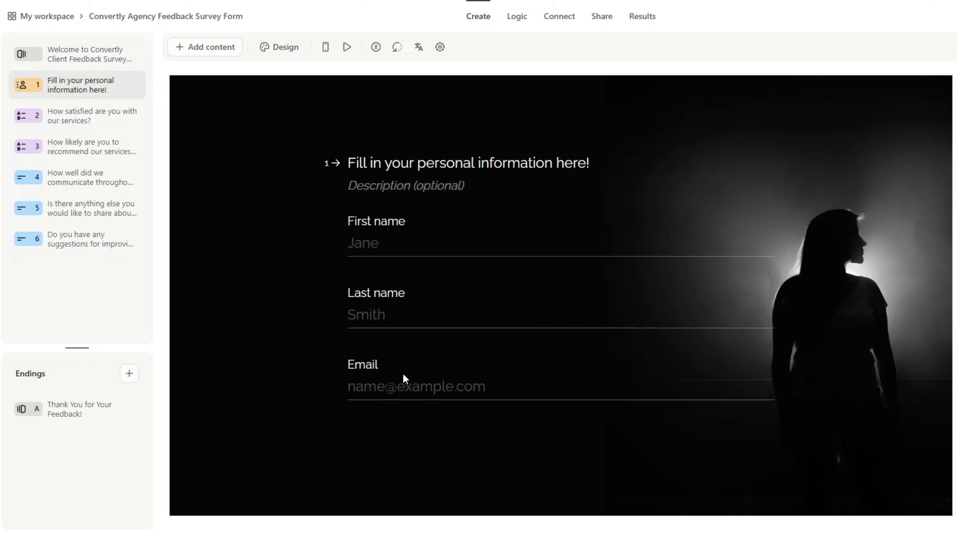
# Step: Review survey questions 2–6, from satisfaction to suggestions, and copy the form ID from the share link
pyautogui.click(87, 115)
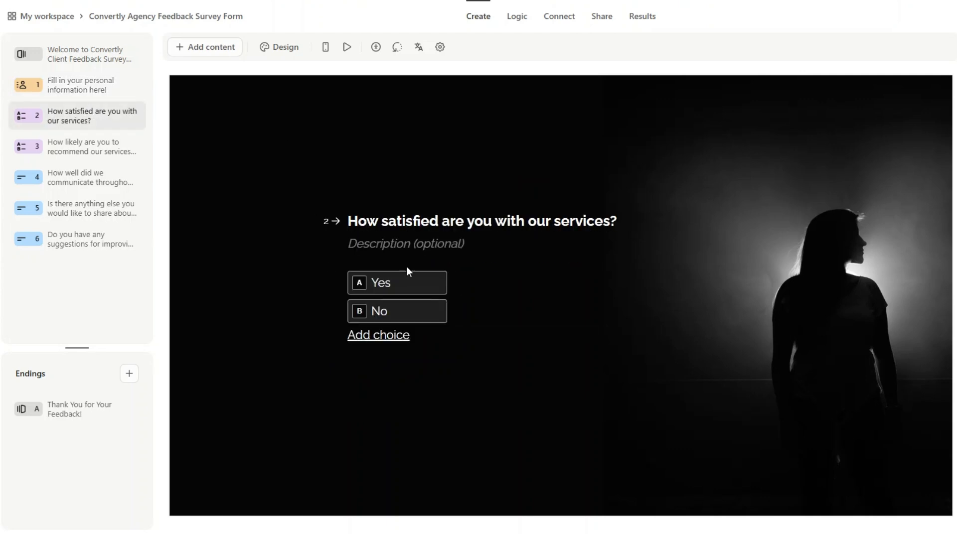
pyautogui.moveTo(396, 284)
pyautogui.click(87, 151)
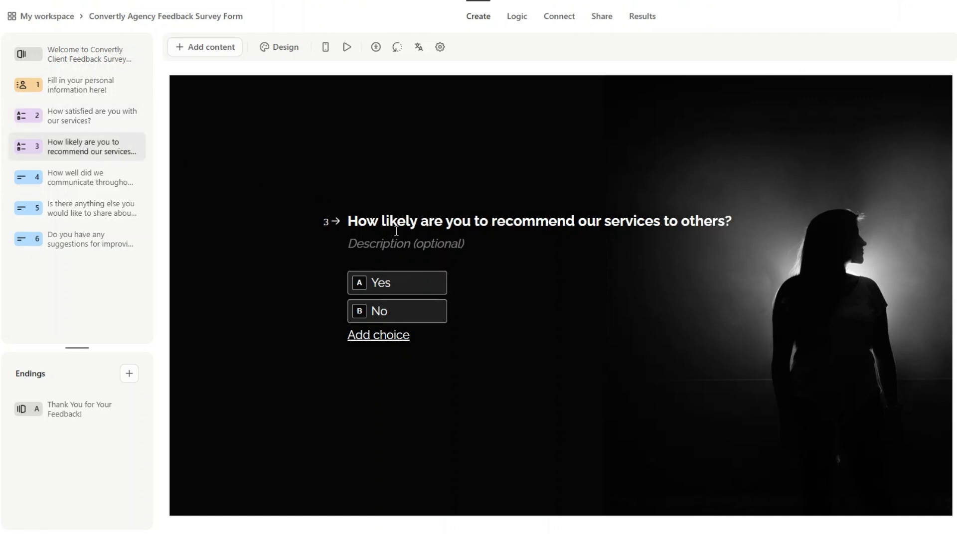
pyautogui.moveTo(405, 284)
pyautogui.click(87, 182)
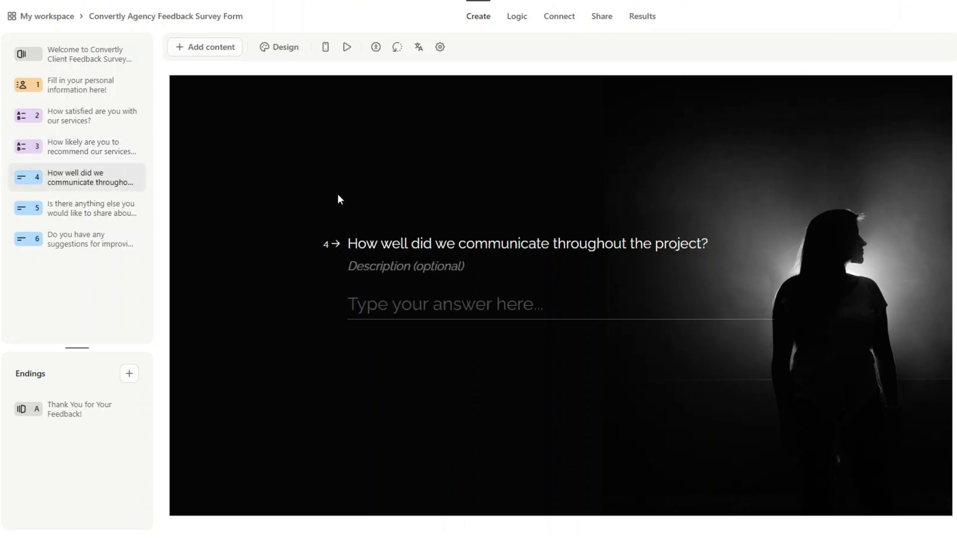
pyautogui.click(106, 211)
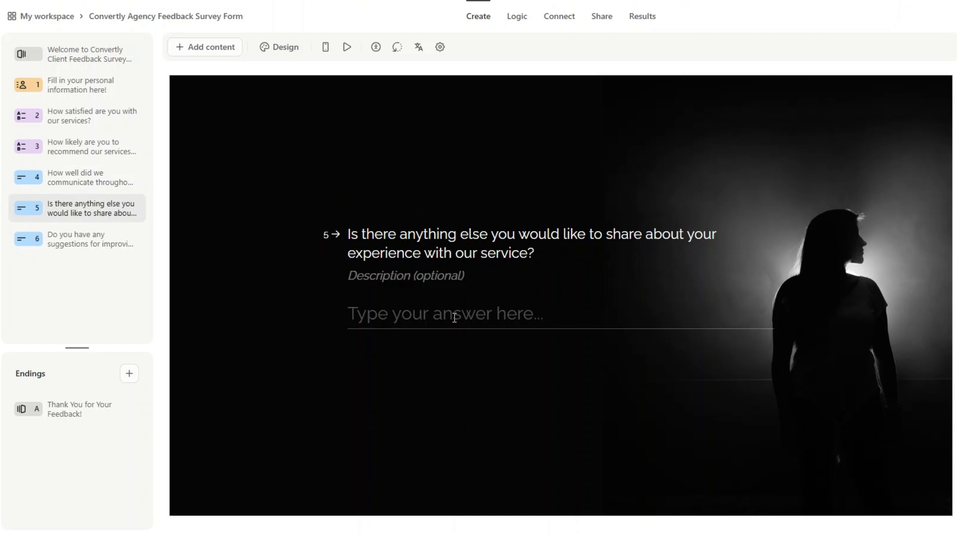
pyautogui.click(75, 242)
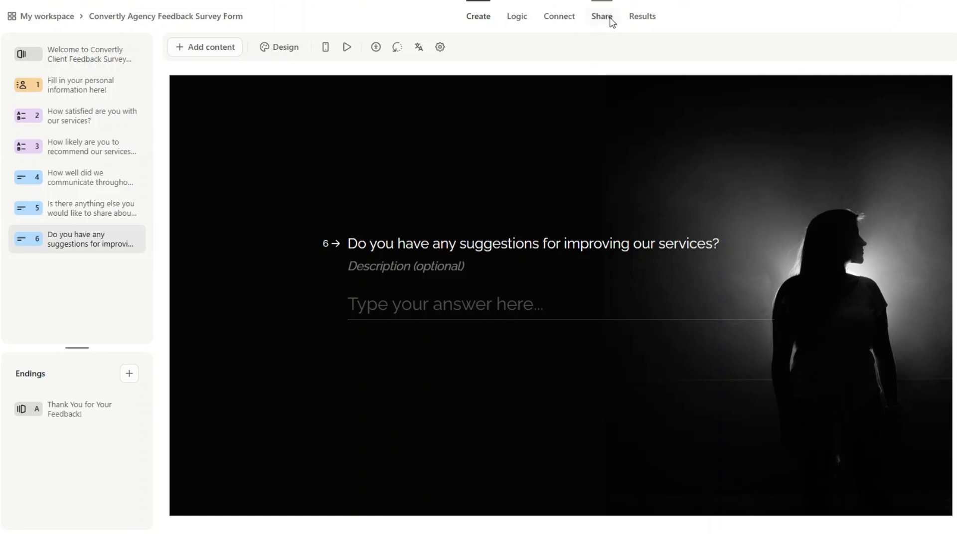
pyautogui.click(601, 28)
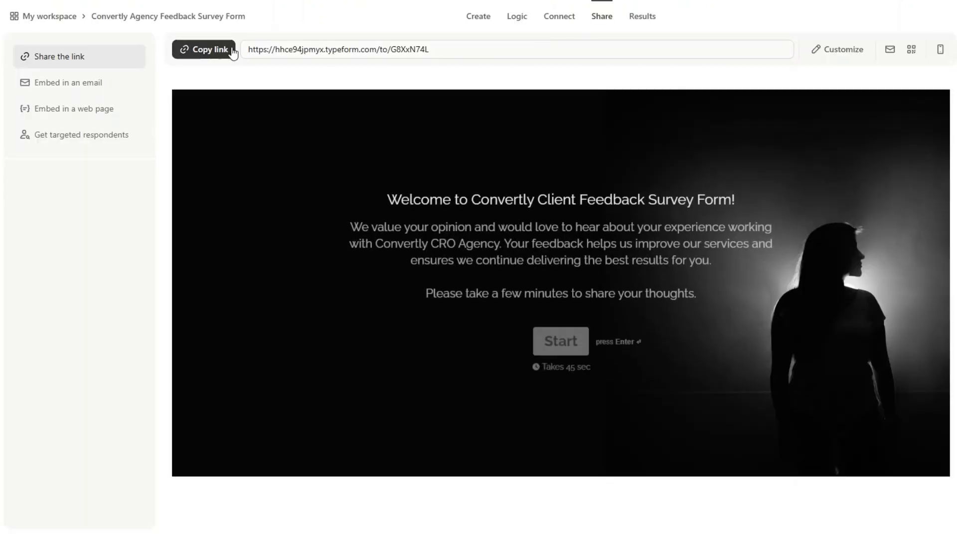
pyautogui.doubleClick(396, 50)
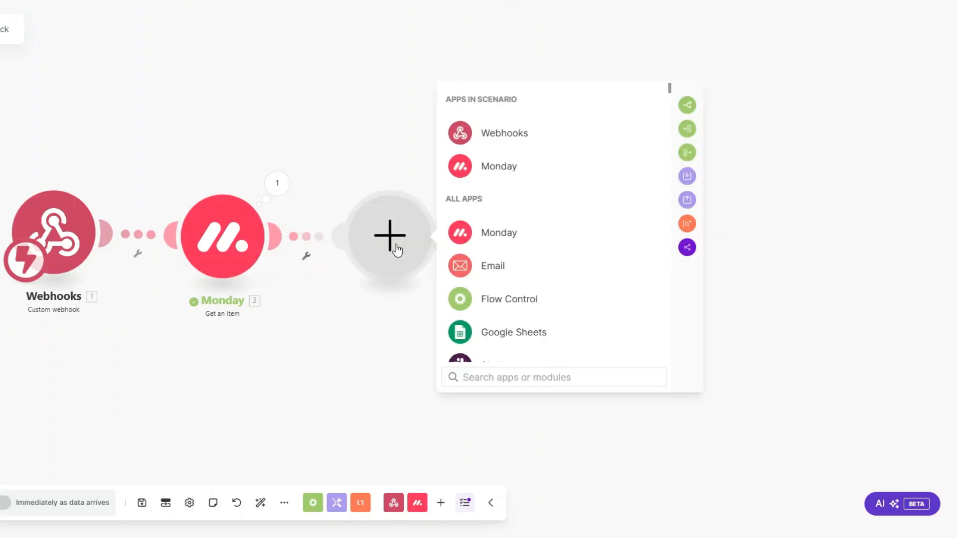
# Step: Add a Typeform Get a Form module for form G8XxN74L and save it
pyautogui.scroll(-2, 513, 259)
pyautogui.click(508, 280)
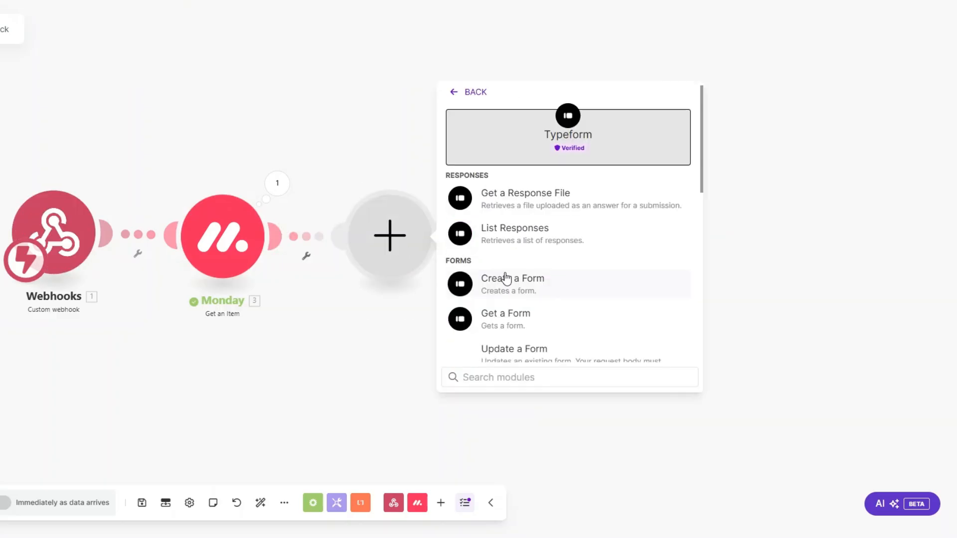
pyautogui.scroll(-1, 508, 269)
pyautogui.click(508, 253)
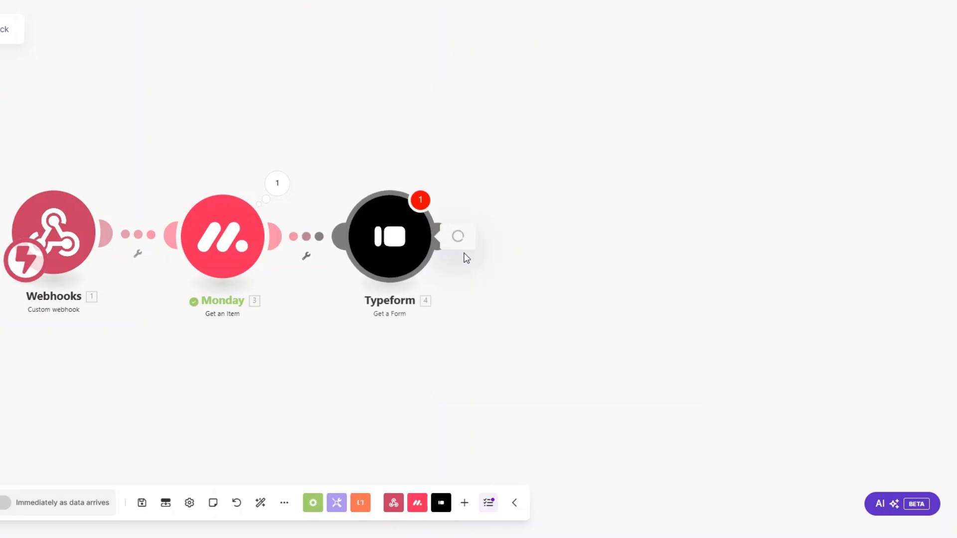
pyautogui.hotkey('ctrl', 'v')
pyautogui.click(682, 319)
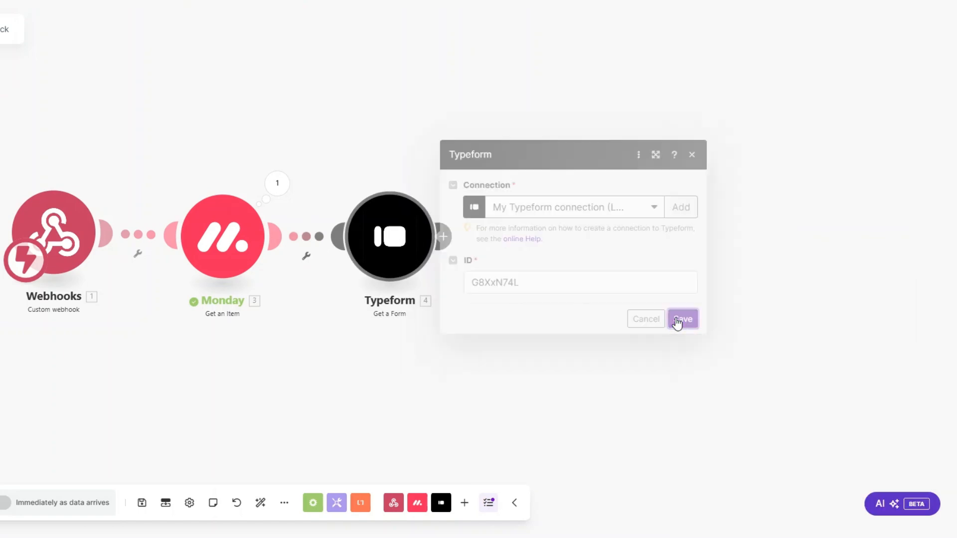
# Step: Run only the Typeform module and inspect the form title and Links in its output
pyautogui.rightClick(409, 253)
pyautogui.click(443, 282)
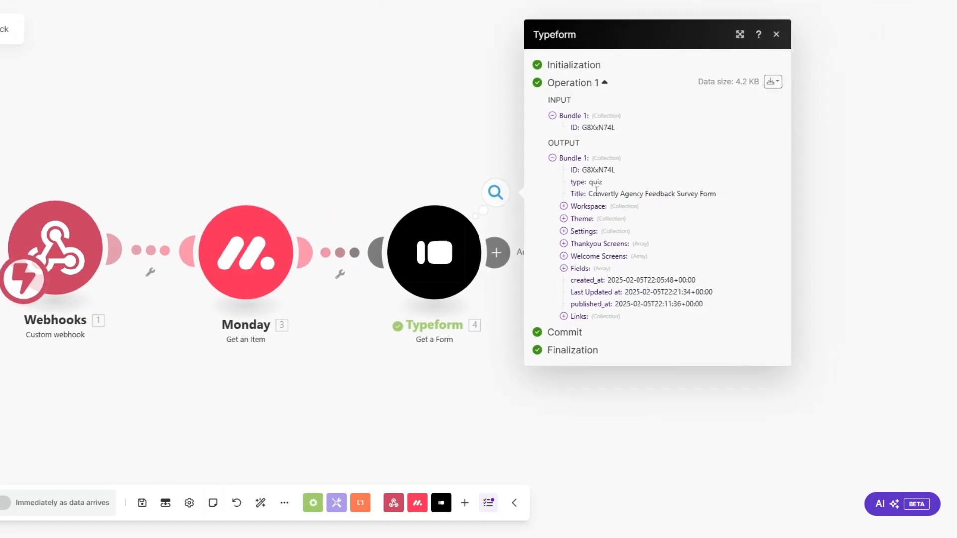
pyautogui.moveTo(589, 193); pyautogui.dragTo(739, 196)
pyautogui.click(656, 193)
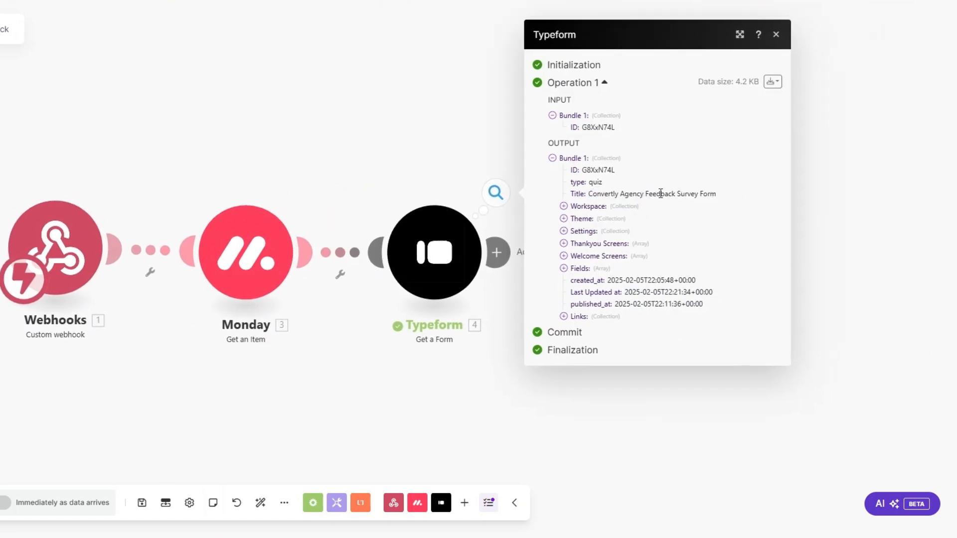
pyautogui.click(564, 316)
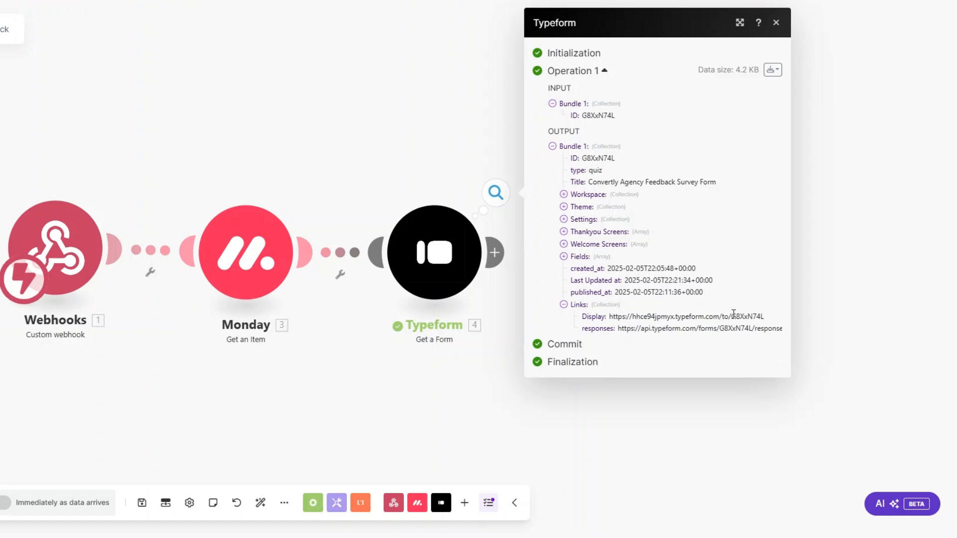
pyautogui.click(366, 332)
# Step: Rename the Typeform module to 'Feedback Survey Form'
pyautogui.rightClick(435, 262)
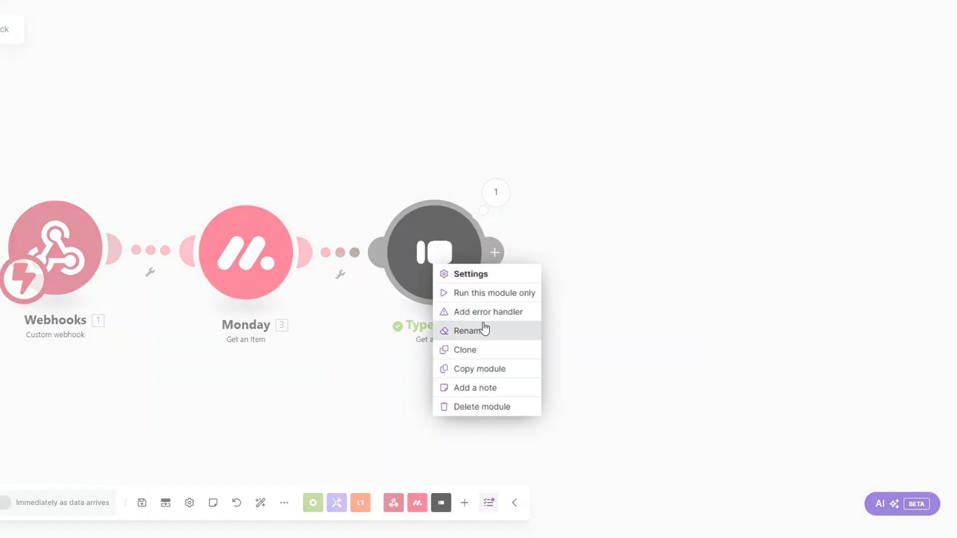
pyautogui.click(483, 328)
pyautogui.write('Feedback Survey Form')
pyautogui.click(514, 196)
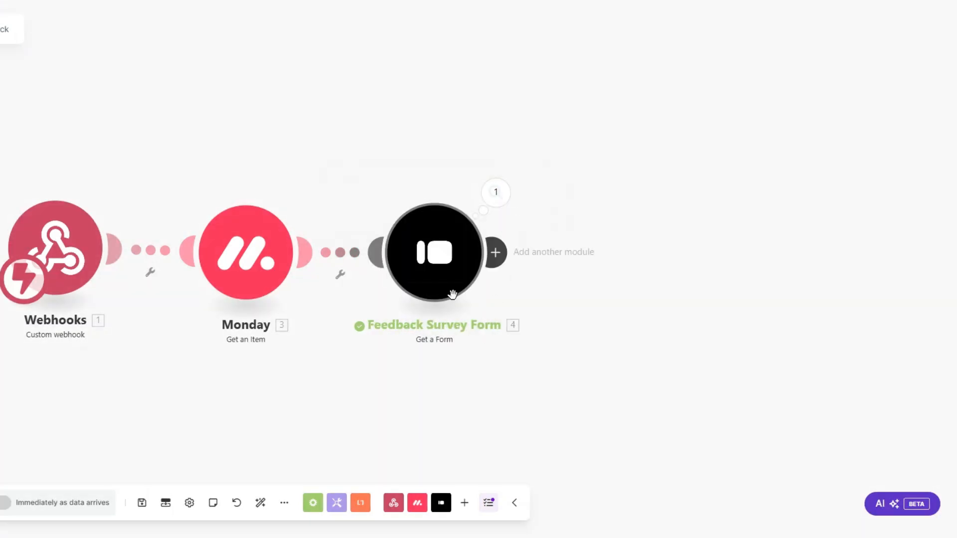
pyautogui.hscroll(1, 289, 361)
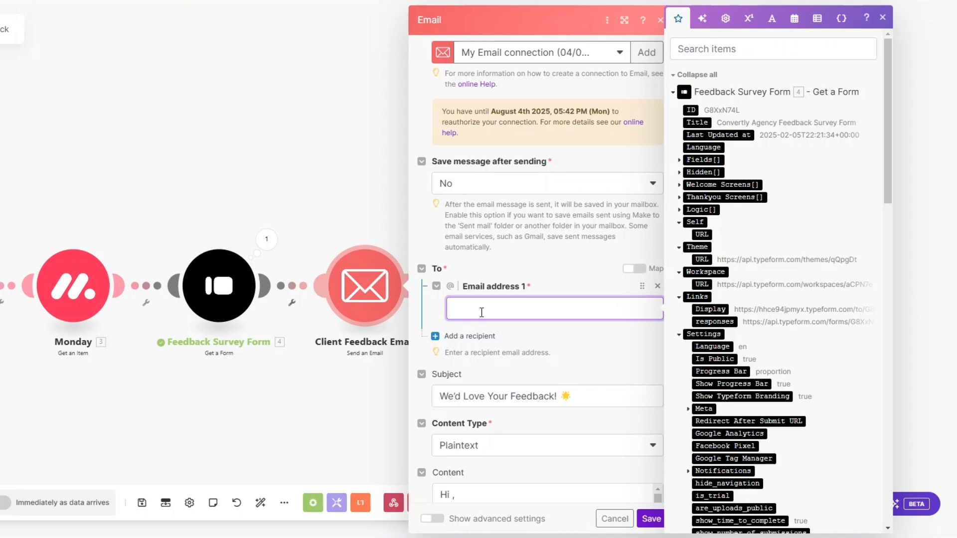
# Step: Map the client's monday Email as recipient and insert their First Name after 'Hi' in the message
pyautogui.scroll(-15, 757, 358)
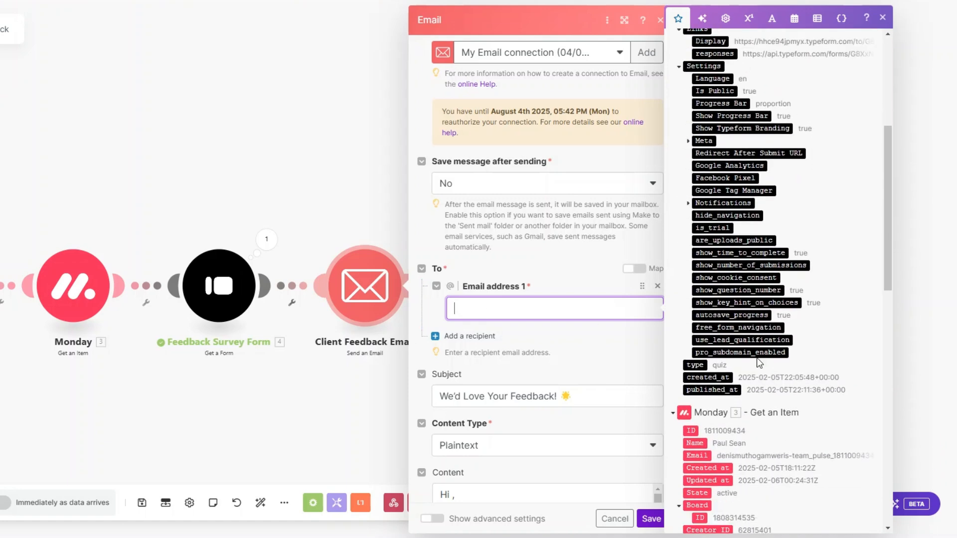
pyautogui.scroll(-3, 756, 358)
pyautogui.click(689, 250)
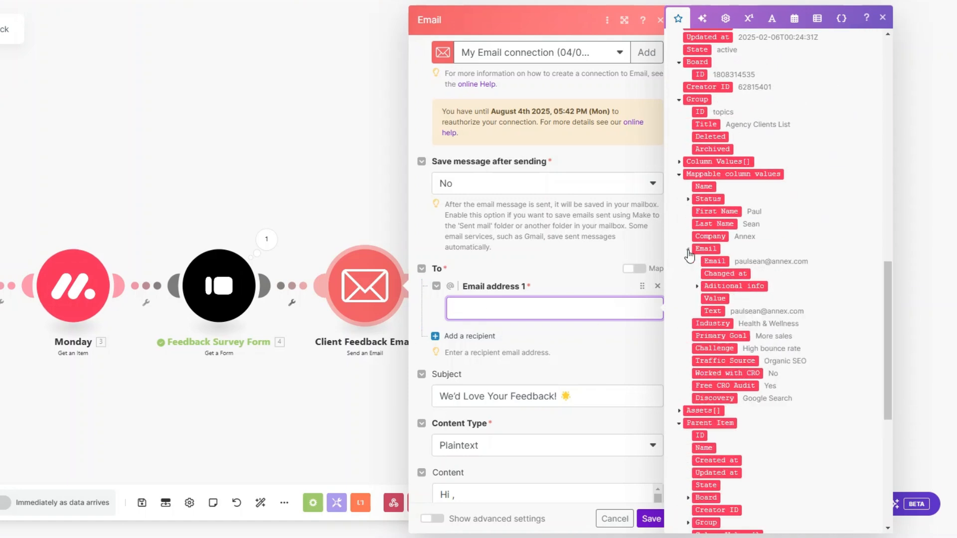
pyautogui.click(710, 260)
pyautogui.scroll(-5, 579, 244)
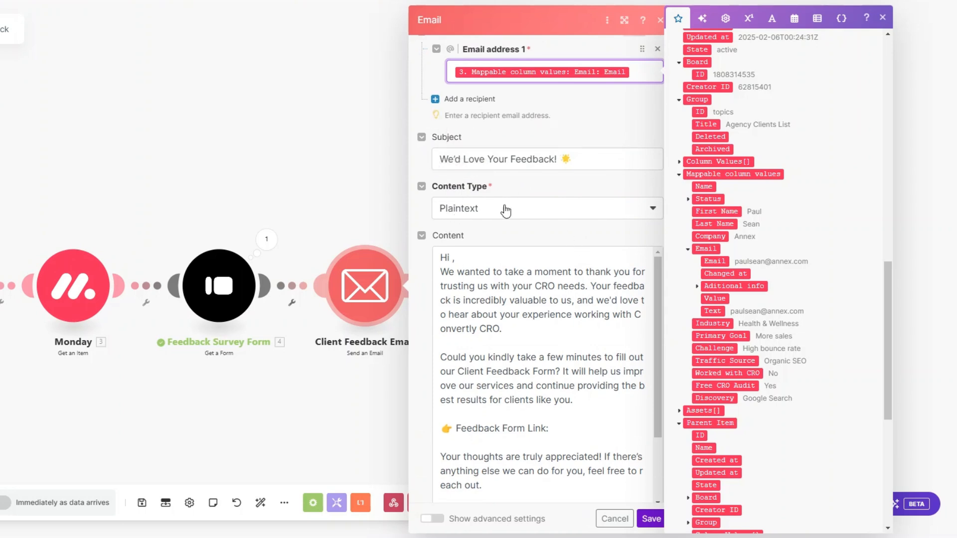
pyautogui.scroll(-1, 504, 207)
pyautogui.click(452, 202)
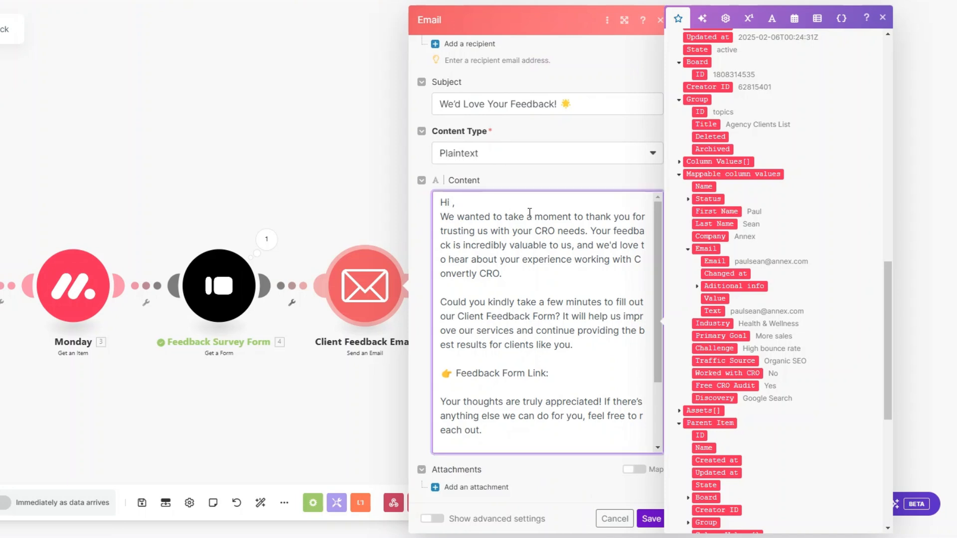
pyautogui.click(716, 211)
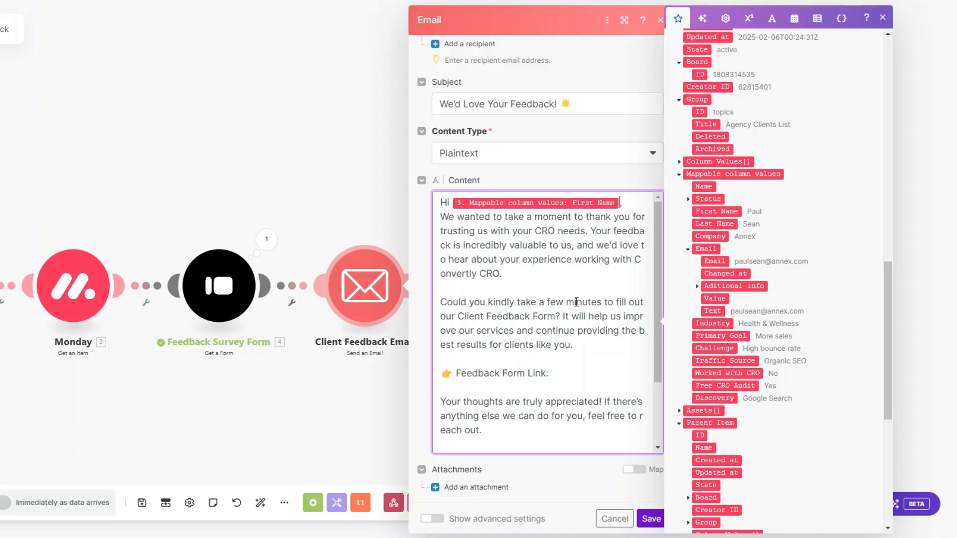
# Step: Insert the Typeform display link after 'Feedback Form Link:', save the email module, and run once
pyautogui.scroll(-3, 577, 302)
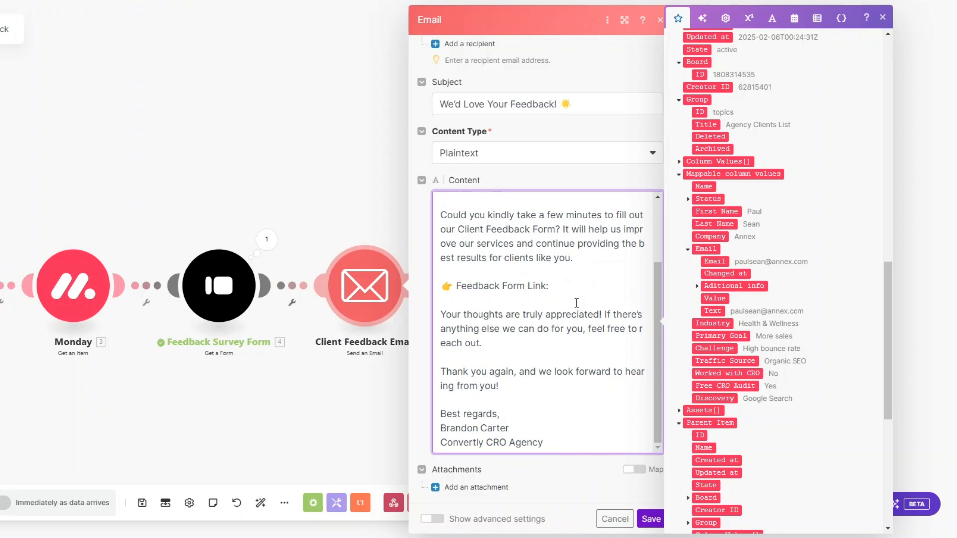
pyautogui.scroll(15, 791, 302)
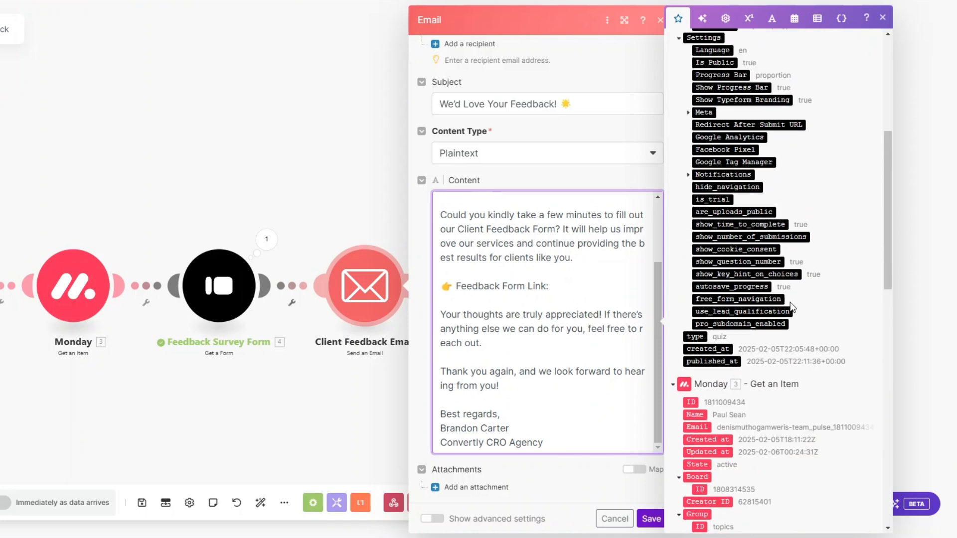
pyautogui.click(710, 131)
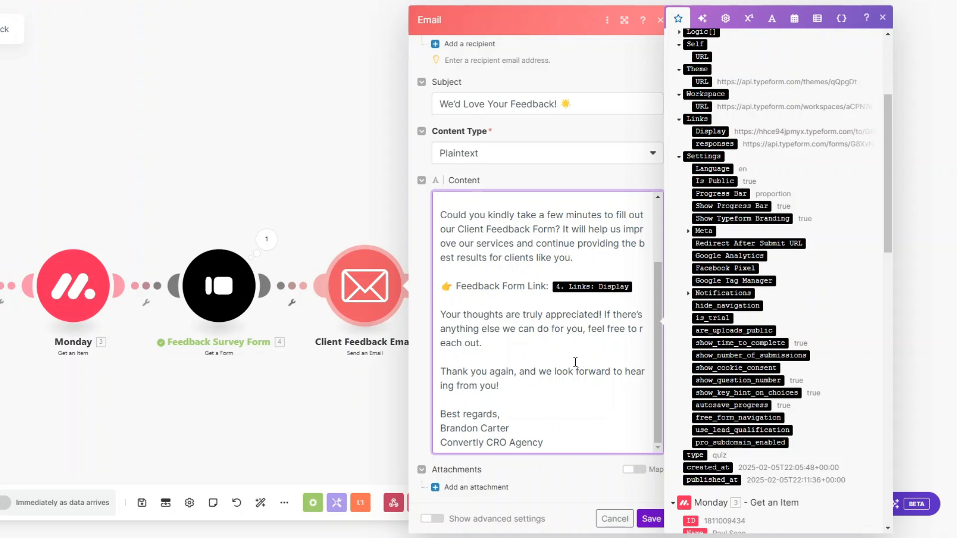
pyautogui.click(651, 519)
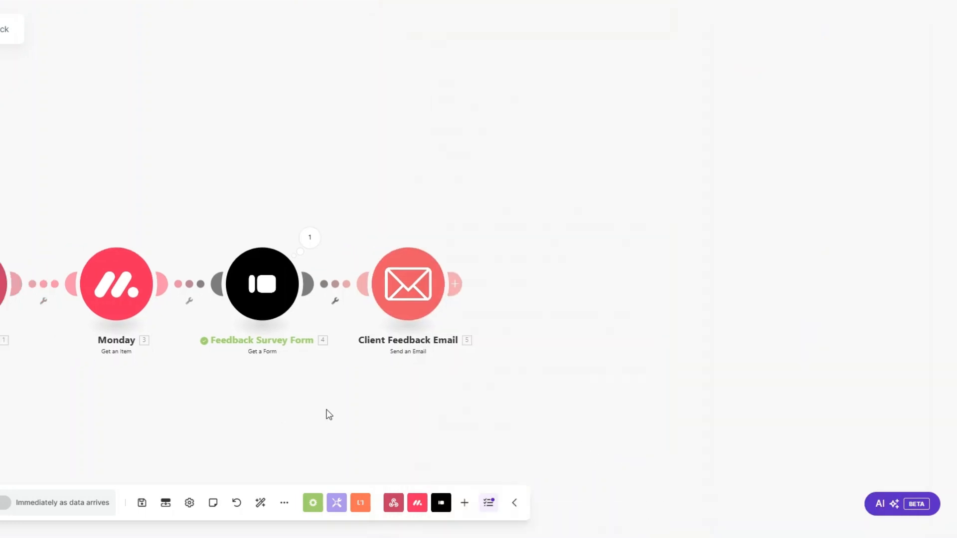
pyautogui.click(29, 500)
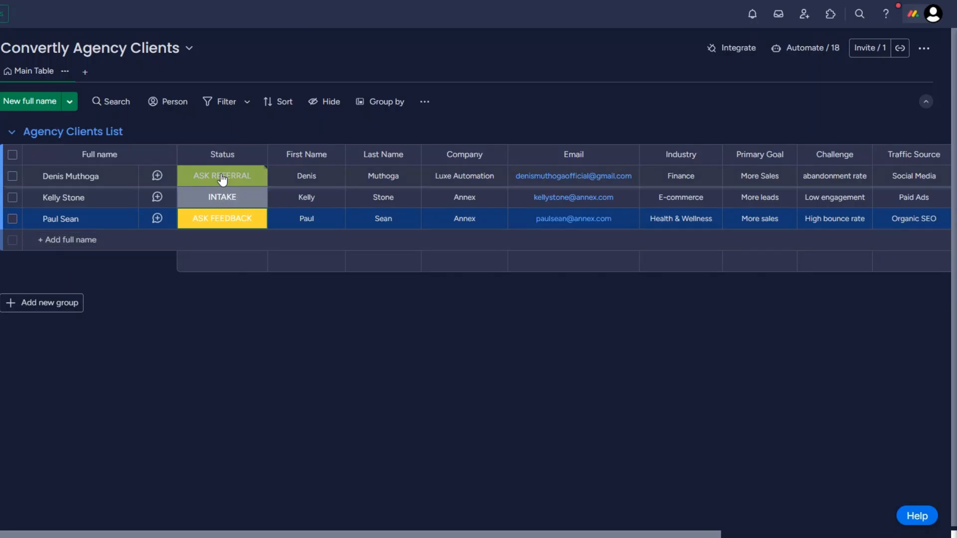
# Step: Switch the first row's Status cell from ASK REFERRAL to ASK FEEDBACK
pyautogui.click(222, 177)
pyautogui.click(222, 308)
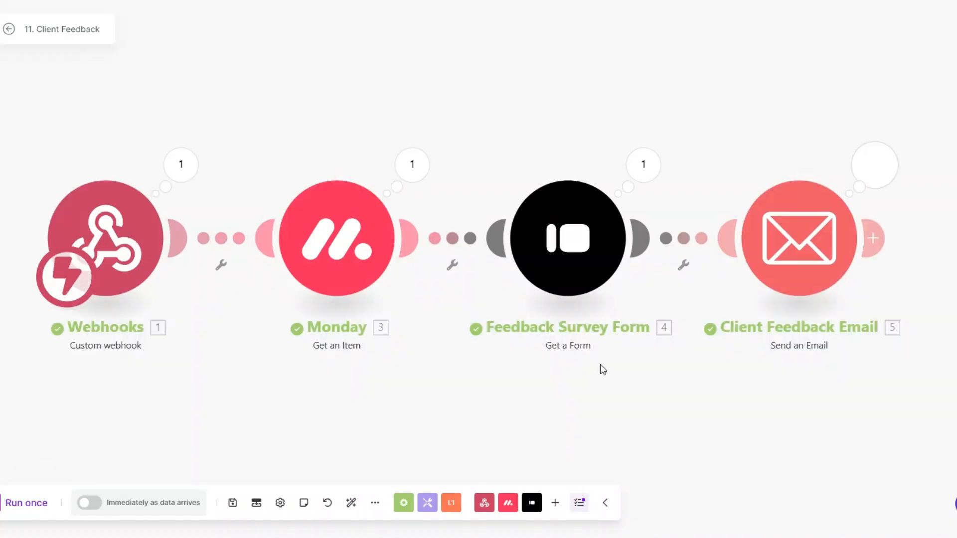
# Step: Review the sent email's subject and expanded body with the form link in the Email run results
pyautogui.moveTo(459, 372); pyautogui.dragTo(450, 372)
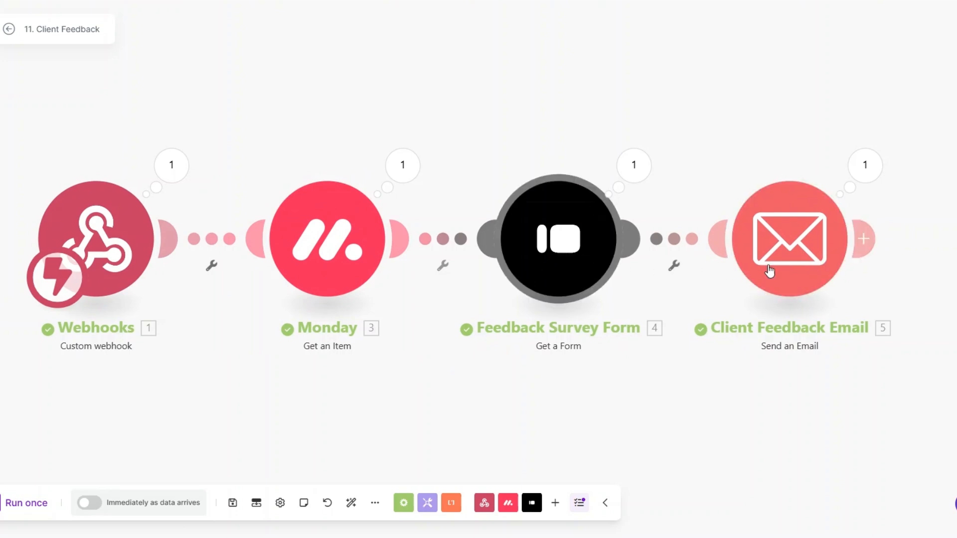
pyautogui.click(866, 165)
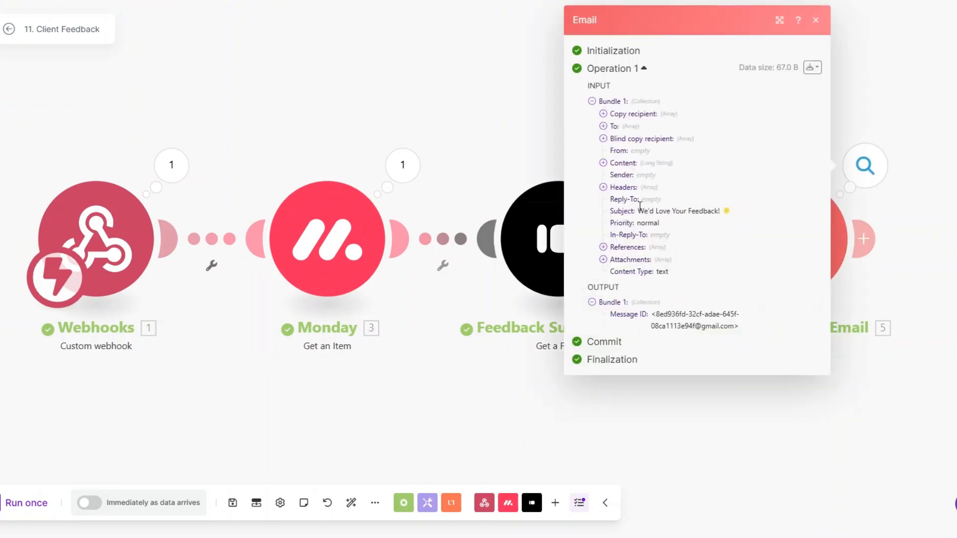
pyautogui.moveTo(638, 211); pyautogui.dragTo(728, 212)
pyautogui.click(603, 163)
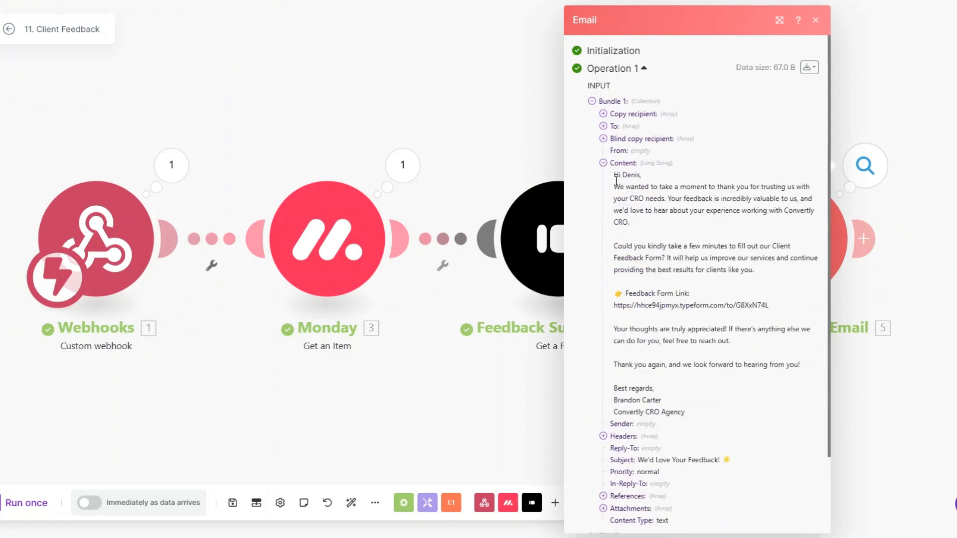
pyautogui.moveTo(617, 175); pyautogui.dragTo(769, 420)
pyautogui.click(668, 315)
pyautogui.click(436, 403)
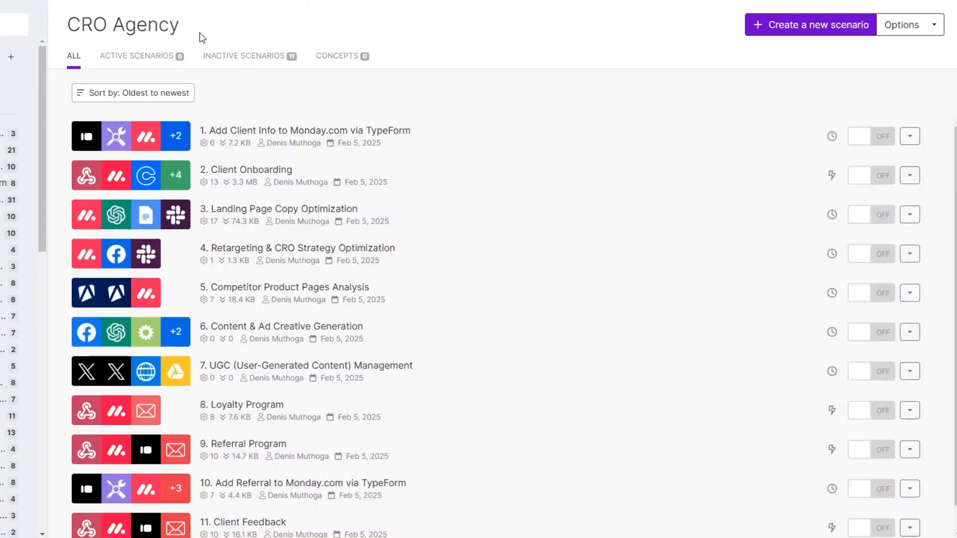
# Step: Start a new scenario with Typeform Watch Responses on the Convertly Agency Feedback Survey Form, from now on
pyautogui.click(780, 39)
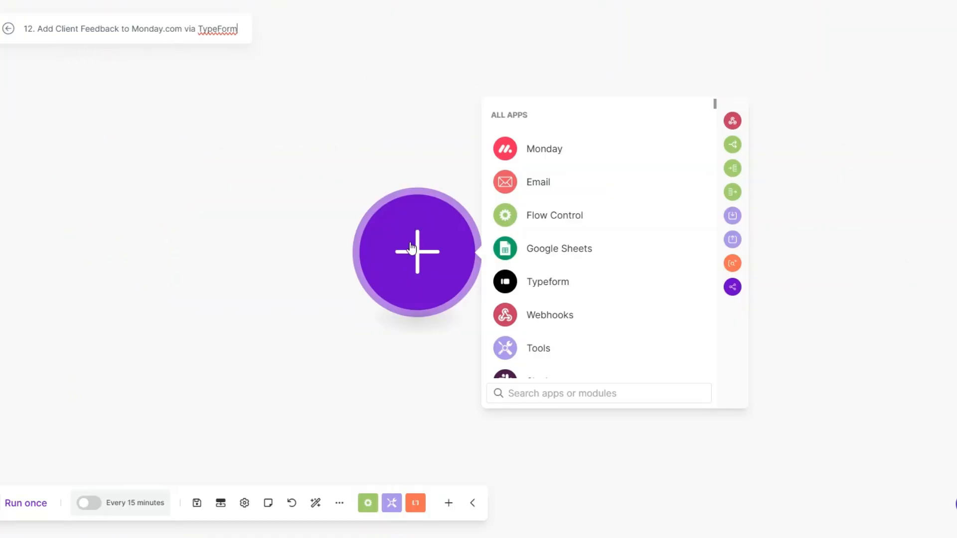
pyautogui.moveTo(411, 265); pyautogui.dragTo(273, 257)
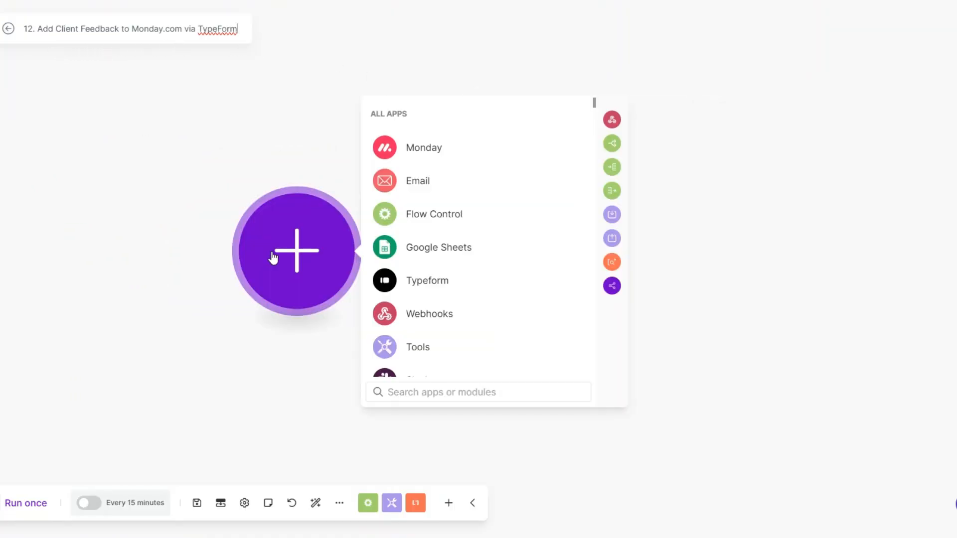
pyautogui.click(424, 283)
pyautogui.click(419, 279)
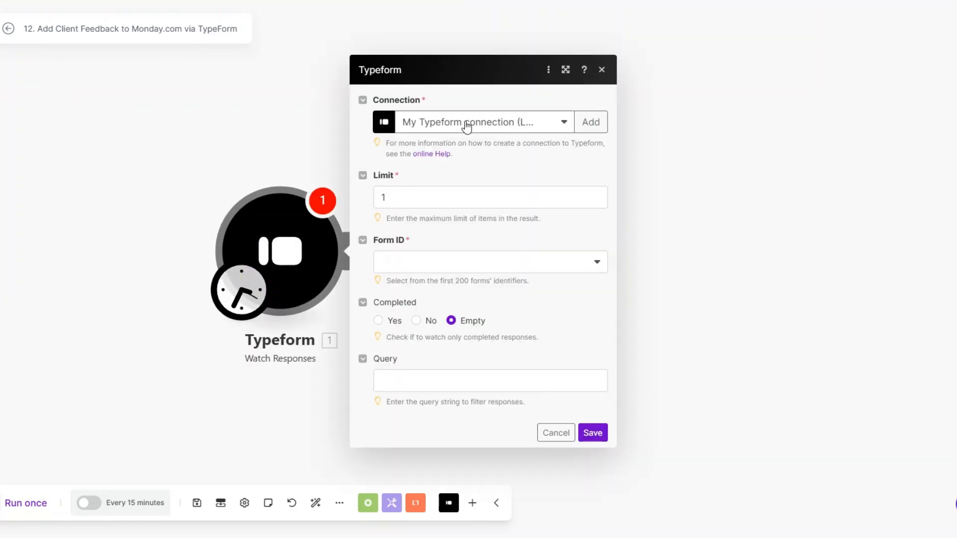
pyautogui.click(434, 263)
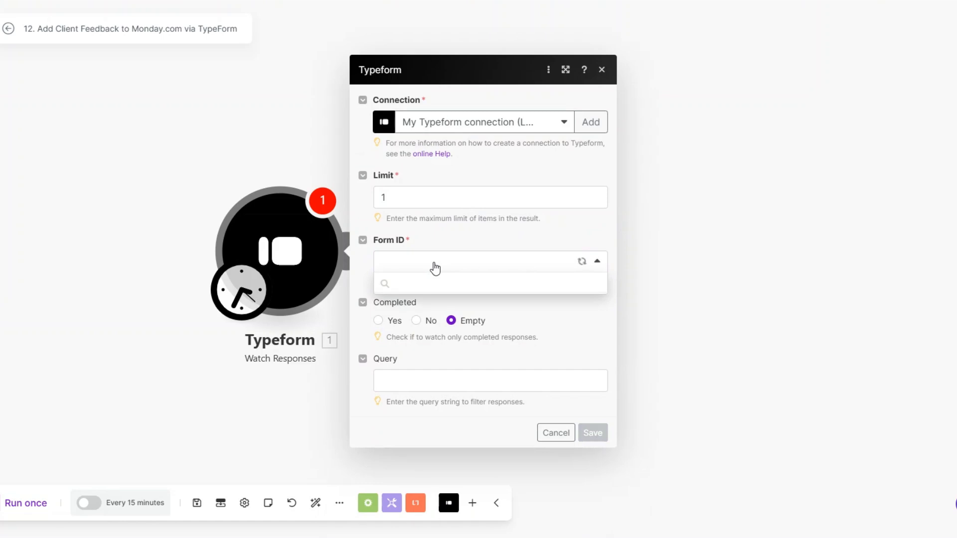
pyautogui.click(434, 304)
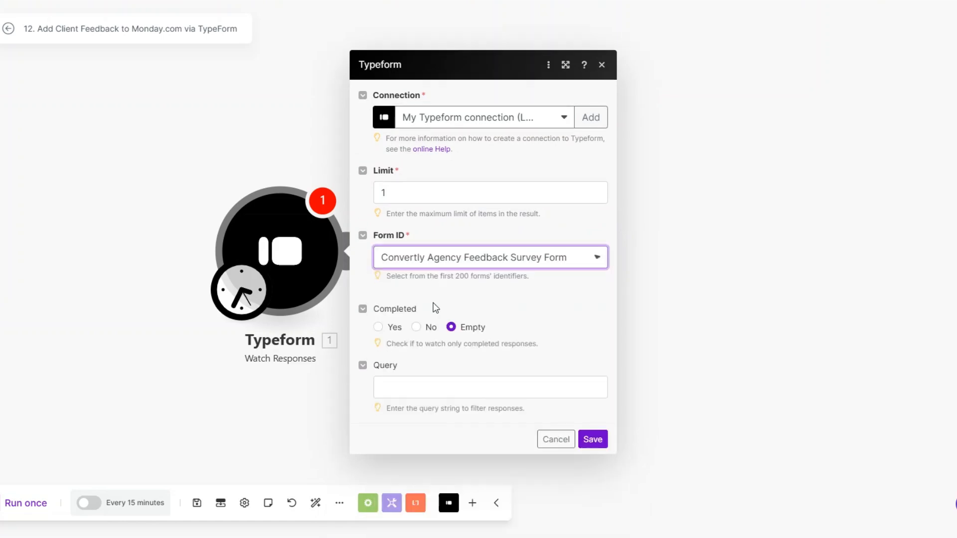
pyautogui.click(592, 466)
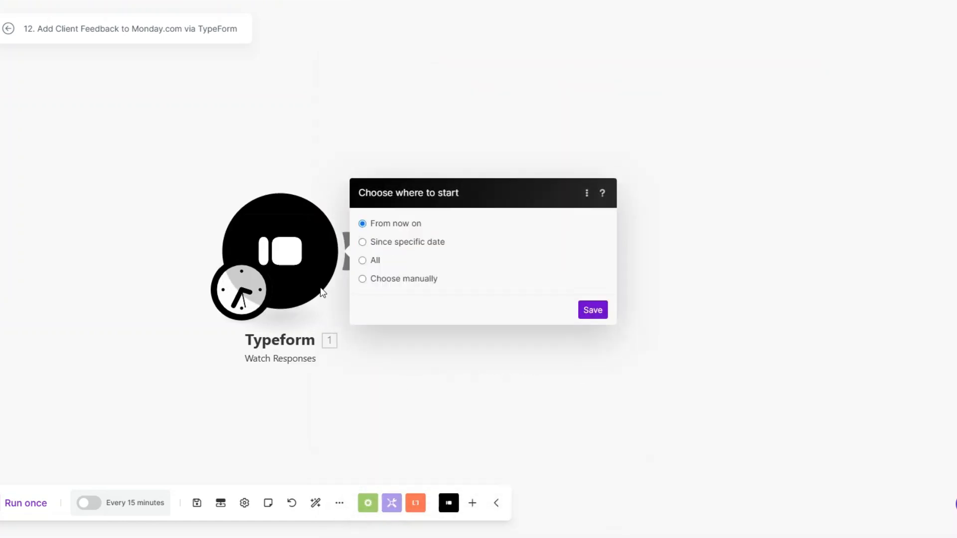
pyautogui.click(593, 310)
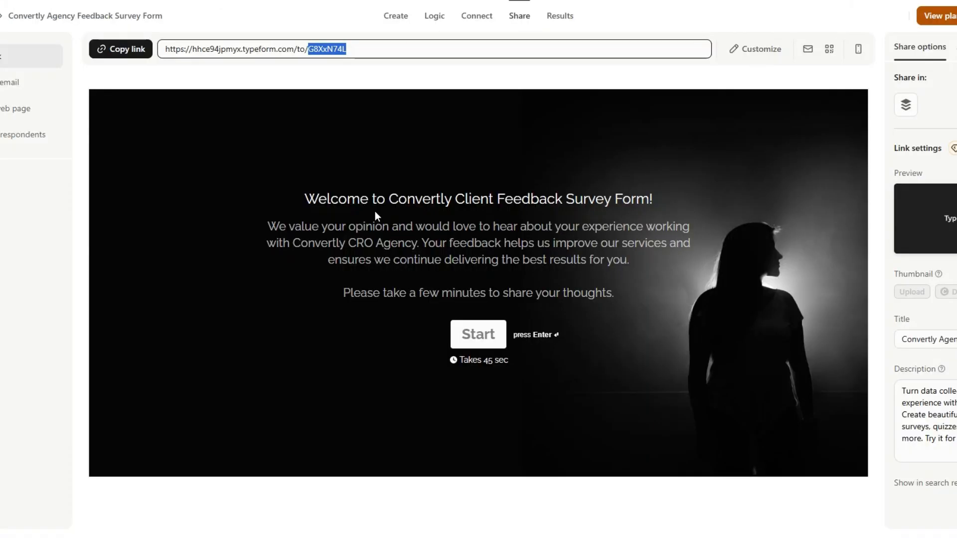
# Step: Copy the survey's share link, start it, confirm personal details and answer Yes to satisfaction and recommendation
pyautogui.click(120, 49)
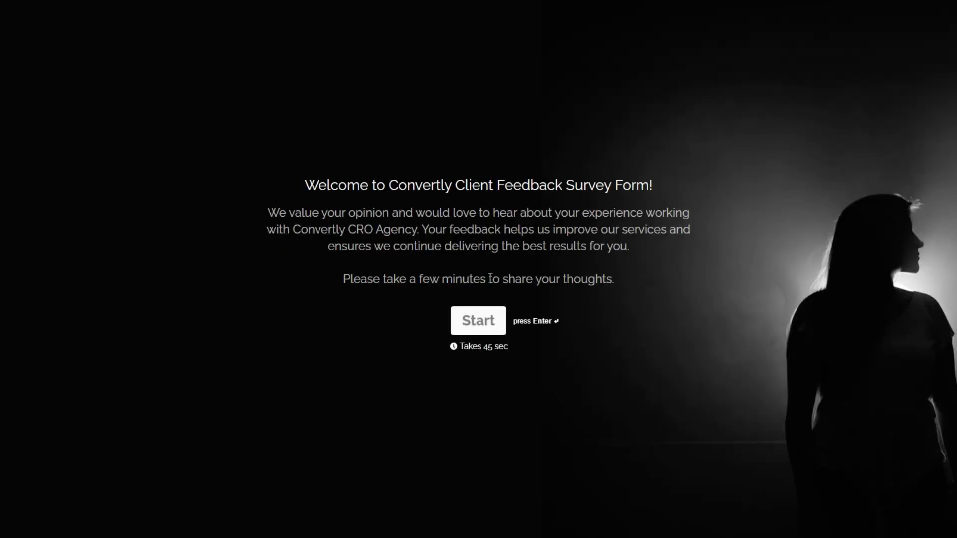
pyautogui.click(468, 321)
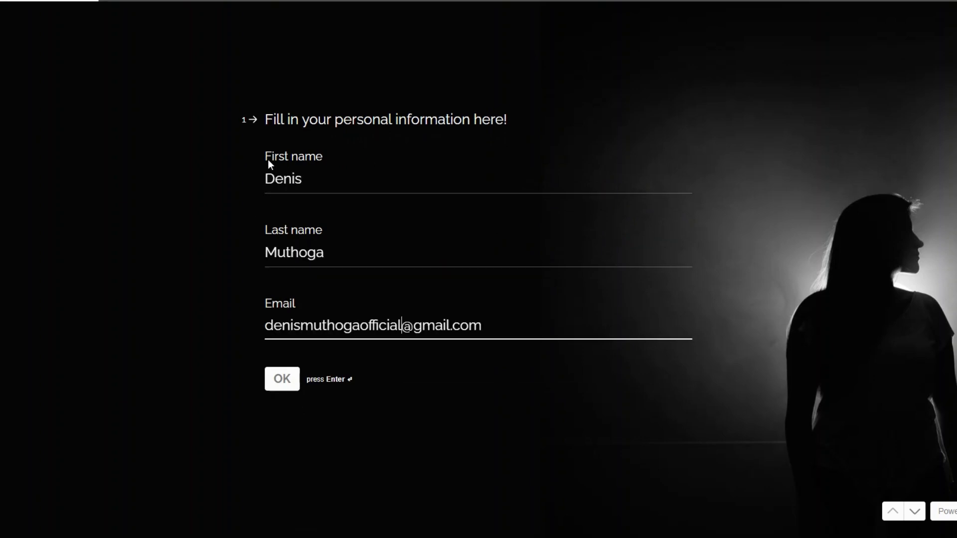
pyautogui.click(283, 383)
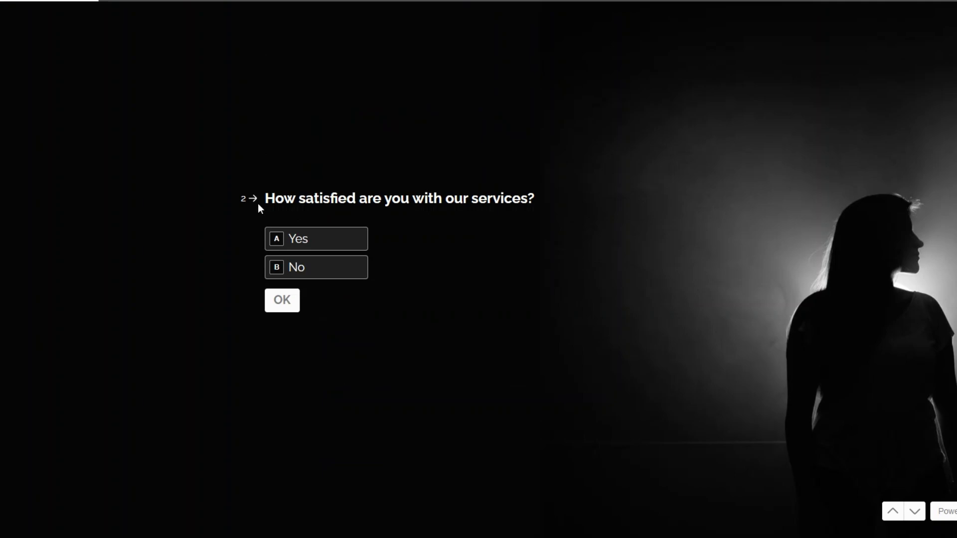
pyautogui.click(314, 244)
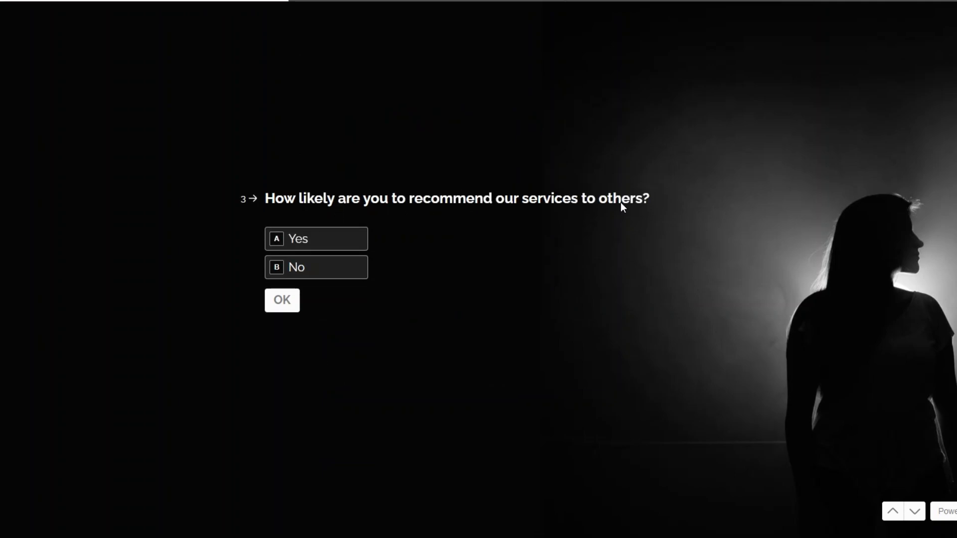
pyautogui.click(310, 248)
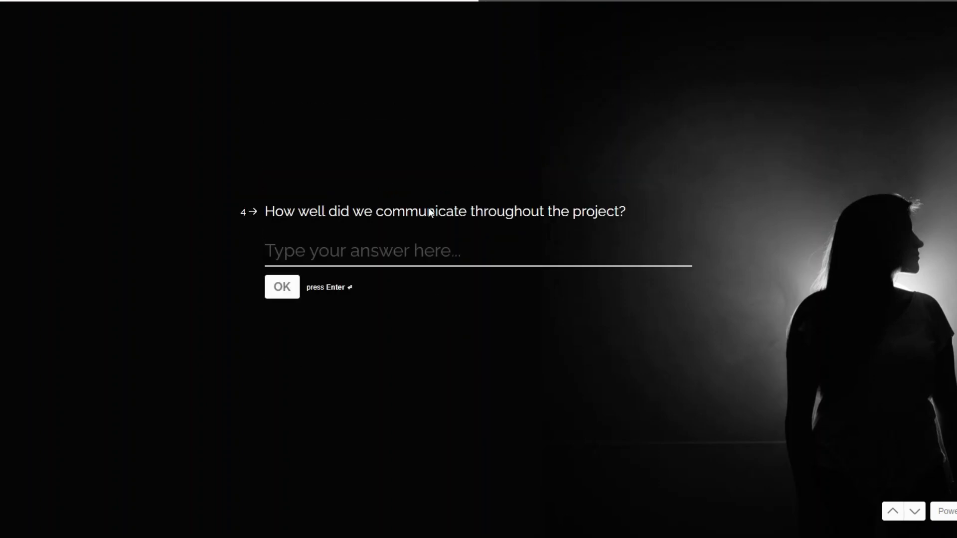
# Step: Answer communication 'Excellent' and experience 'service delivery was great and prompt', paste a suggestion, and submit
pyautogui.write('Excellently')
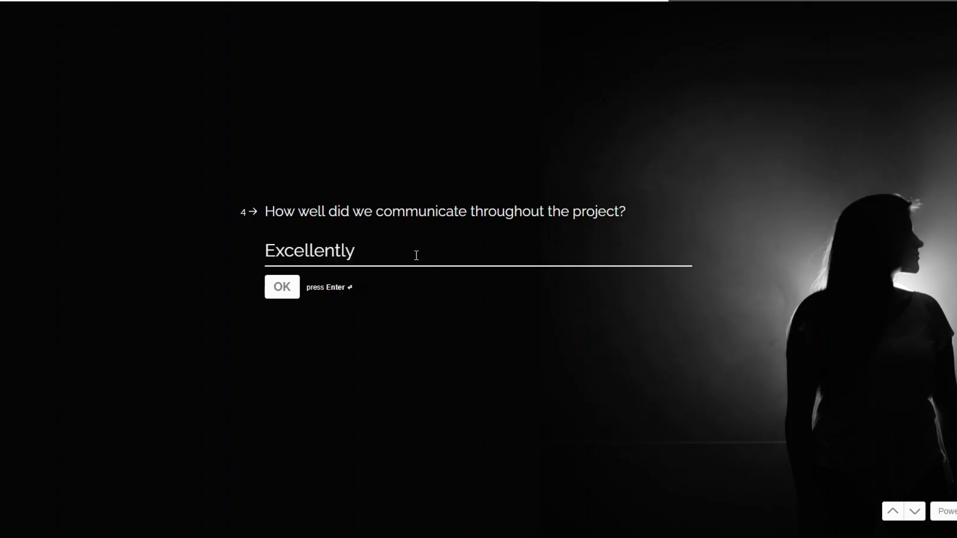
pyautogui.click(270, 291)
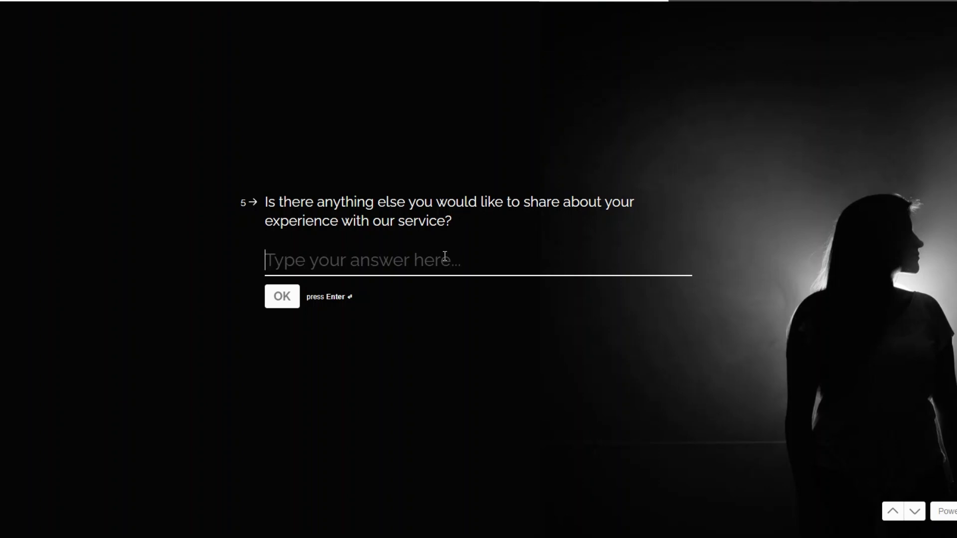
pyautogui.write('service delivery was great')
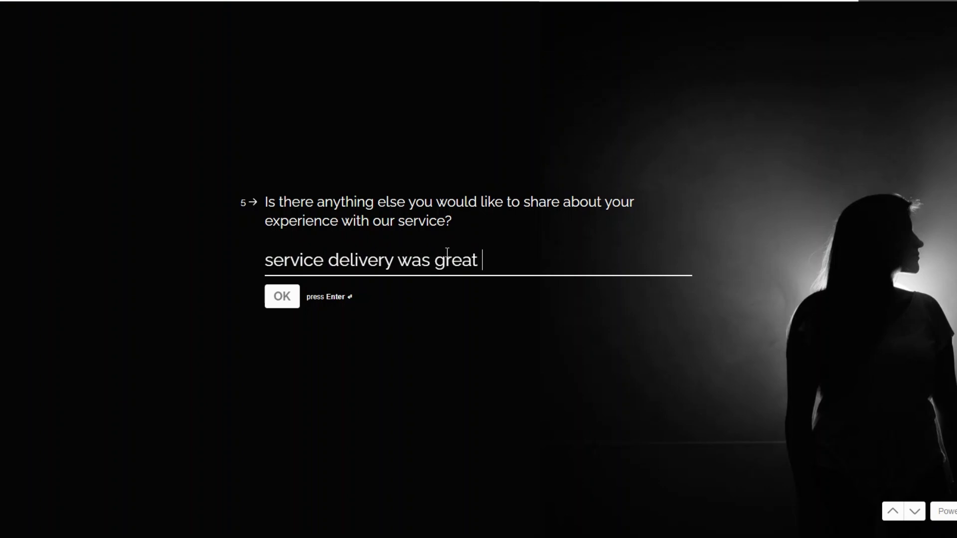
pyautogui.write(' and prom')
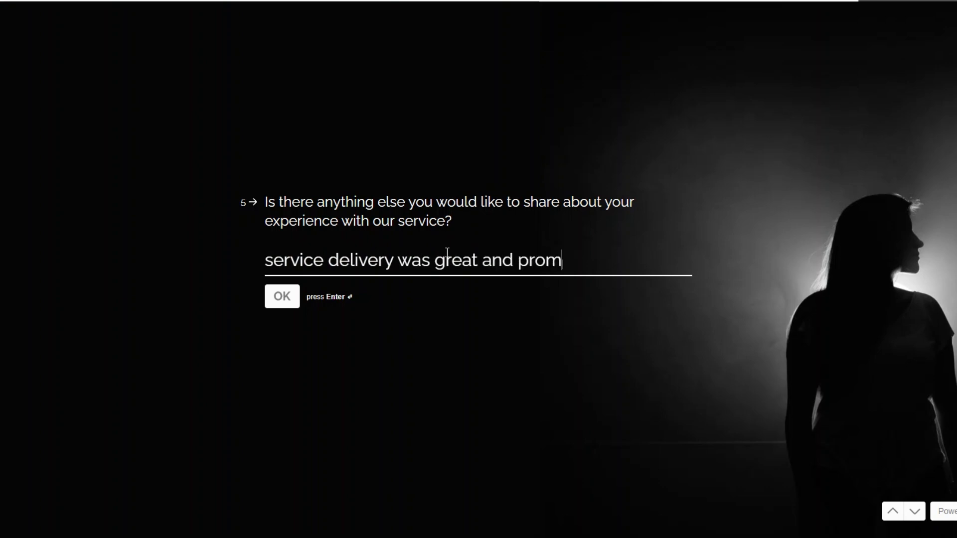
pyautogui.write('pt')
pyautogui.click(284, 305)
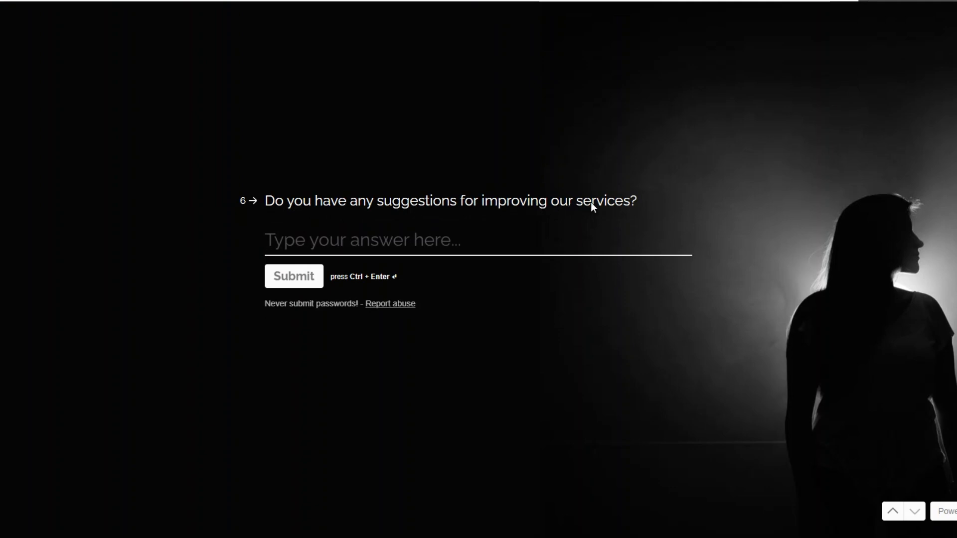
pyautogui.write('No. It was a great experience')
pyautogui.click(287, 276)
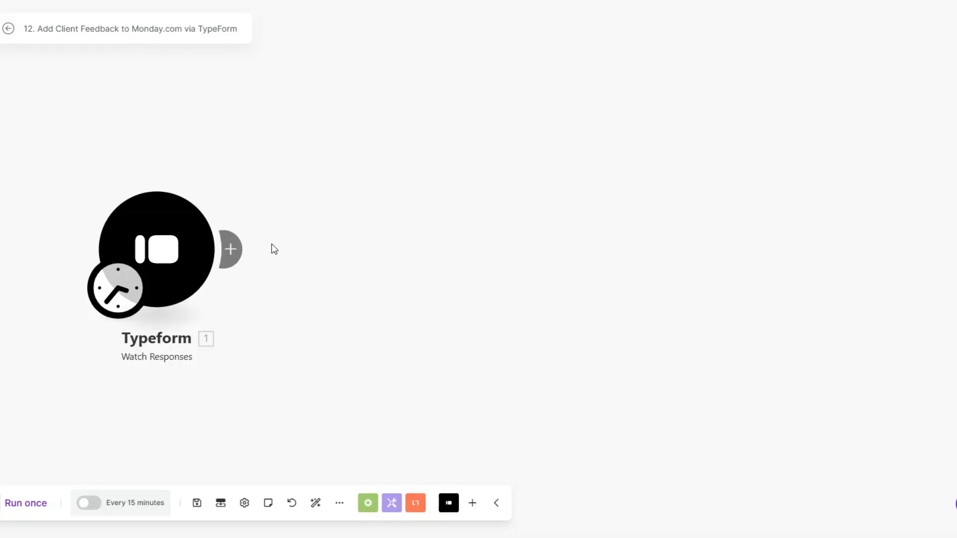
# Step: Run only the Typeform trigger to capture the submitted survey response
pyautogui.rightClick(179, 249)
pyautogui.click(215, 280)
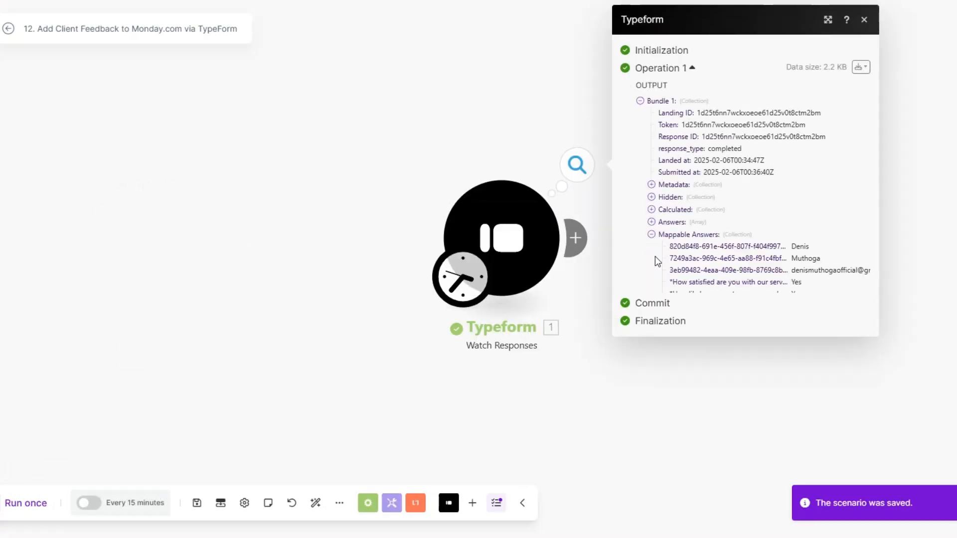
pyautogui.moveTo(796, 246); pyautogui.dragTo(847, 362)
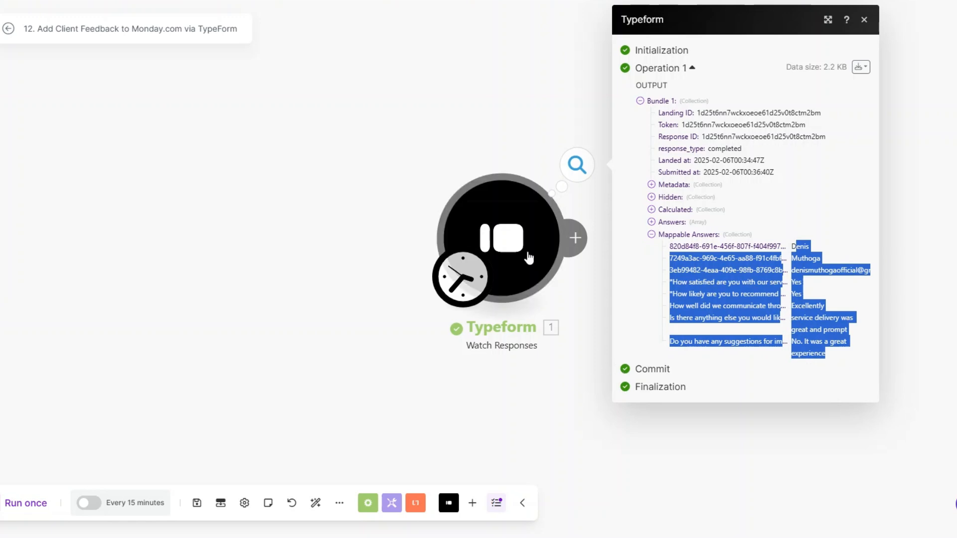
pyautogui.moveTo(527, 255); pyautogui.dragTo(225, 267)
pyautogui.click(275, 261)
# Step: Add a Tools Sleep module after the Typeform trigger with a 3-second delay
pyautogui.click(276, 264)
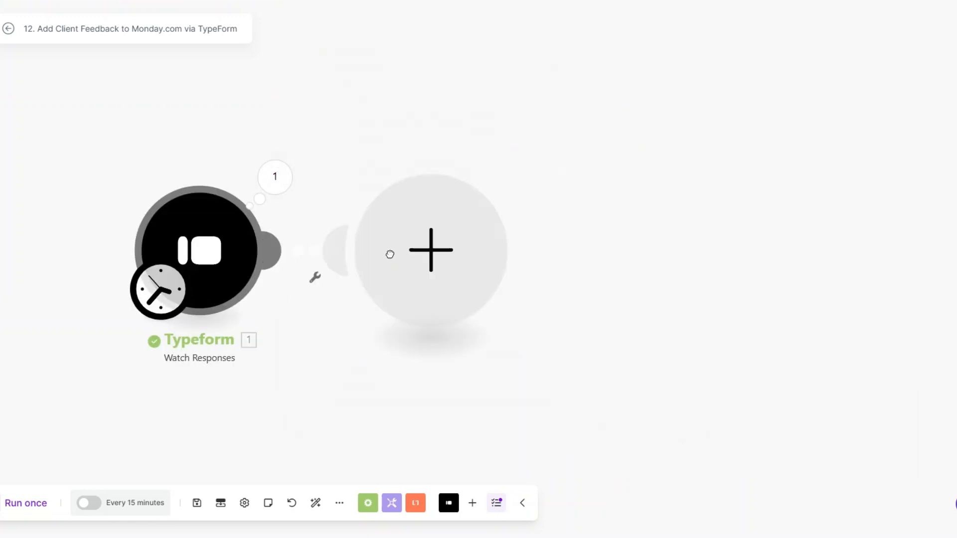
pyautogui.scroll(-4, 560, 258)
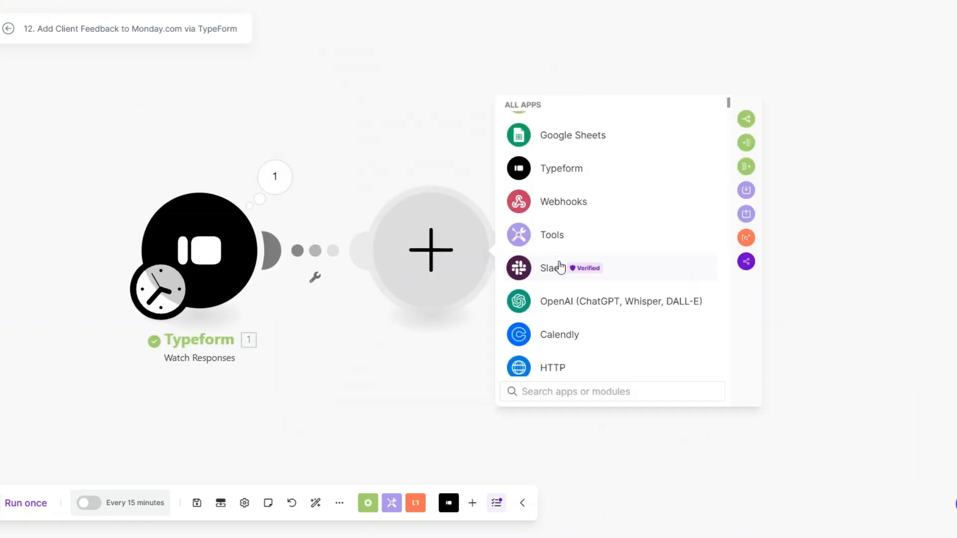
pyautogui.click(554, 238)
pyautogui.scroll(-3, 586, 318)
pyautogui.click(577, 229)
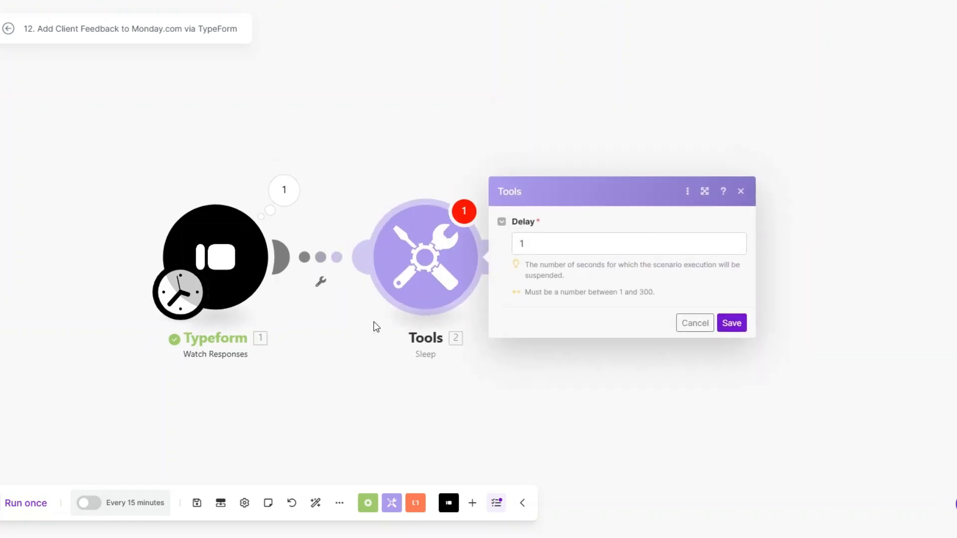
pyautogui.moveTo(423, 254); pyautogui.dragTo(393, 257)
pyautogui.write('3')
pyautogui.click(612, 336)
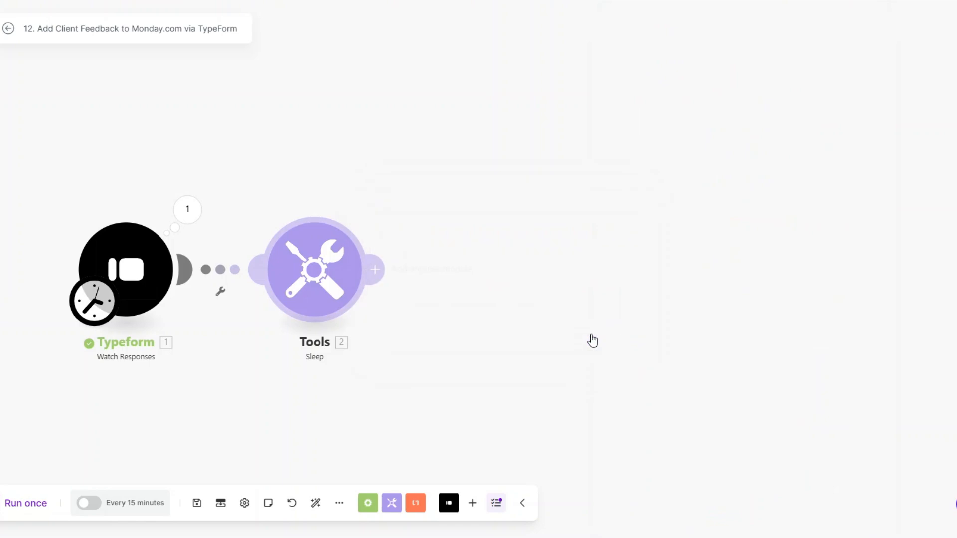
pyautogui.click(376, 270)
# Step: Add a monday.com Create an Item module with the item name mapped from two form answers
pyautogui.click(599, 236)
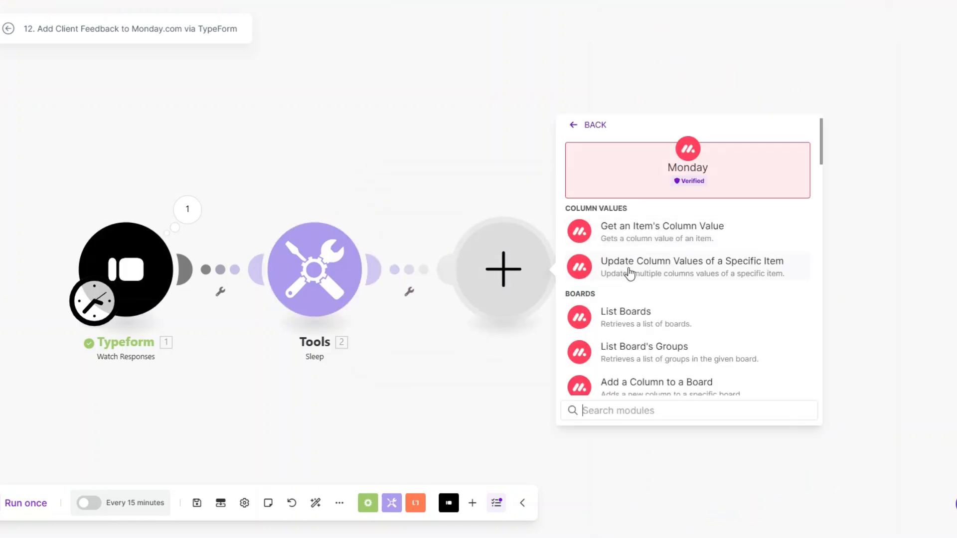
pyautogui.write('create')
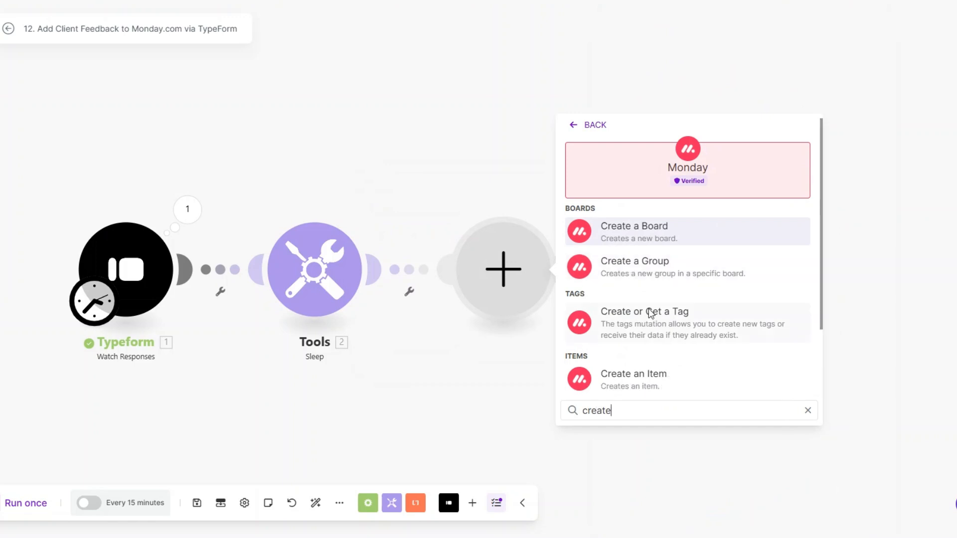
pyautogui.click(650, 371)
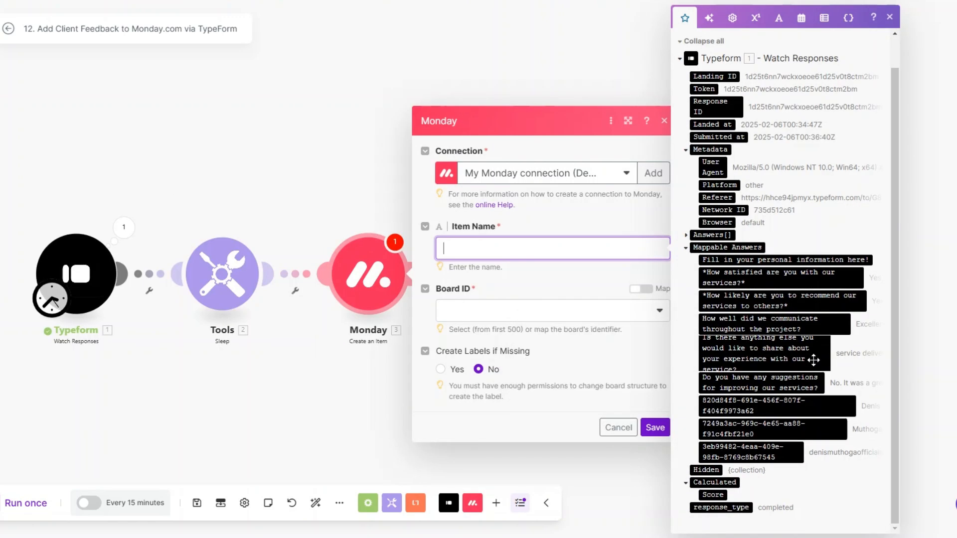
pyautogui.click(803, 406)
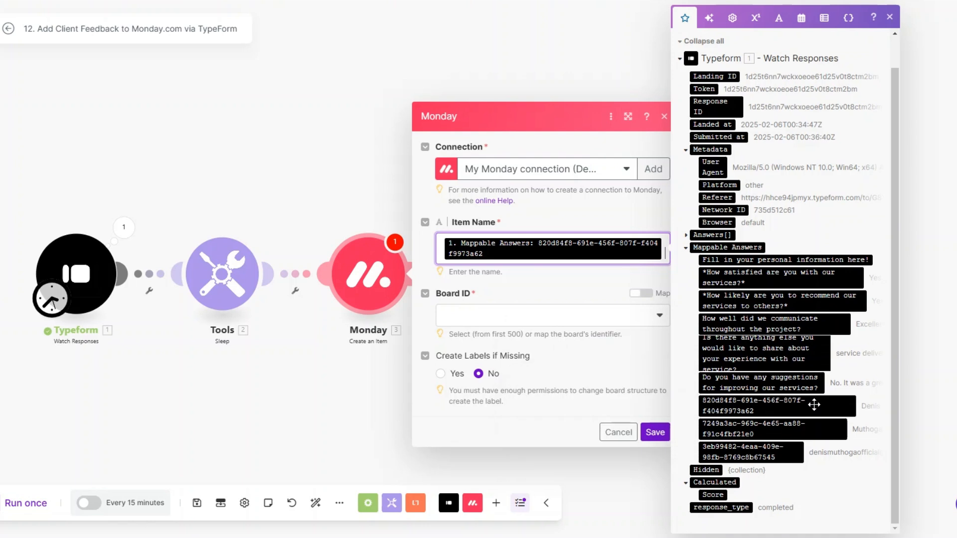
pyautogui.click(815, 430)
# Step: Target the Convertly Agency Client Feedback board and its Agency Client's Feedback List group
pyautogui.click(551, 339)
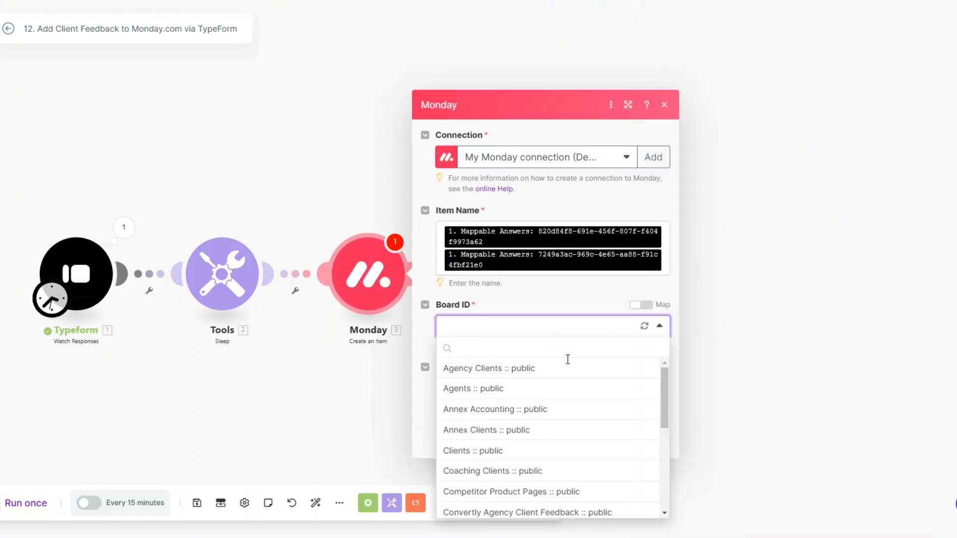
pyautogui.scroll(-2, 569, 435)
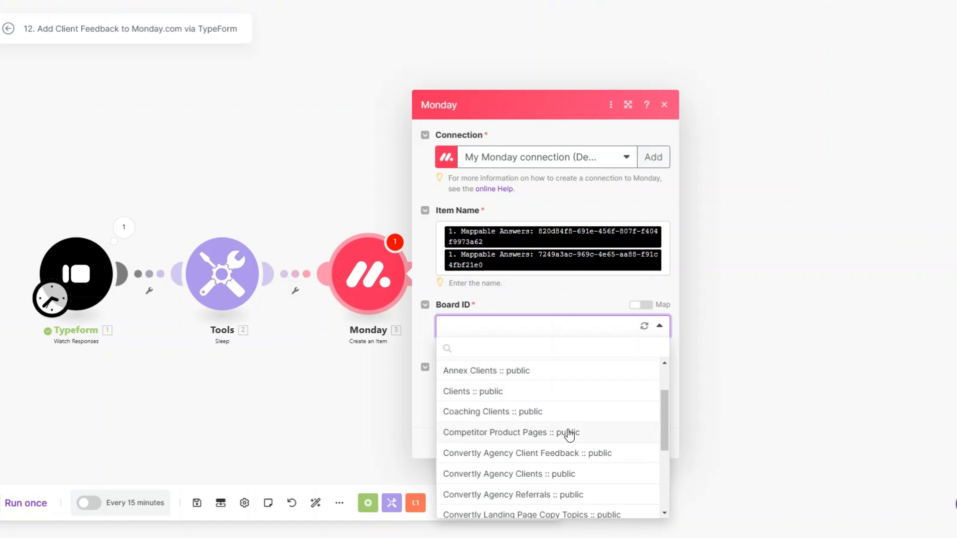
pyautogui.click(565, 454)
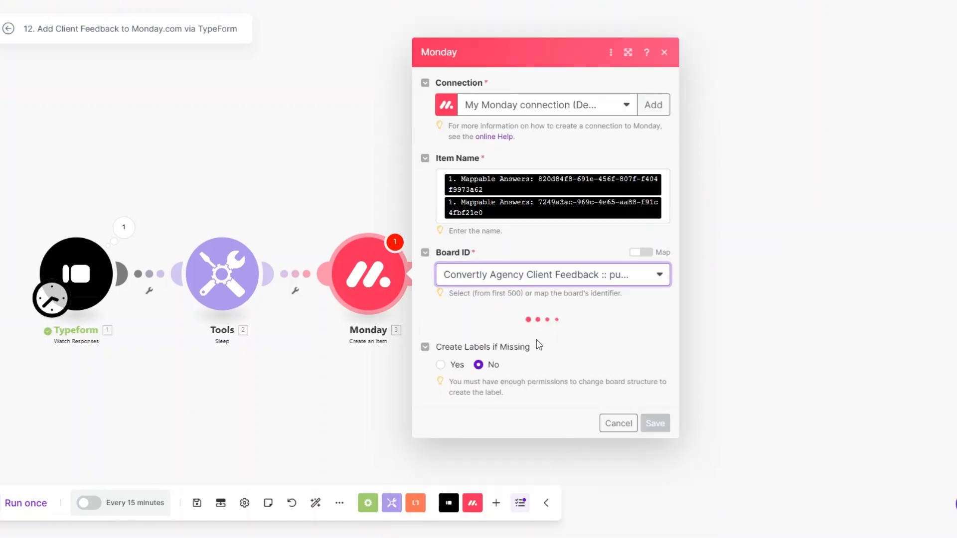
pyautogui.click(495, 334)
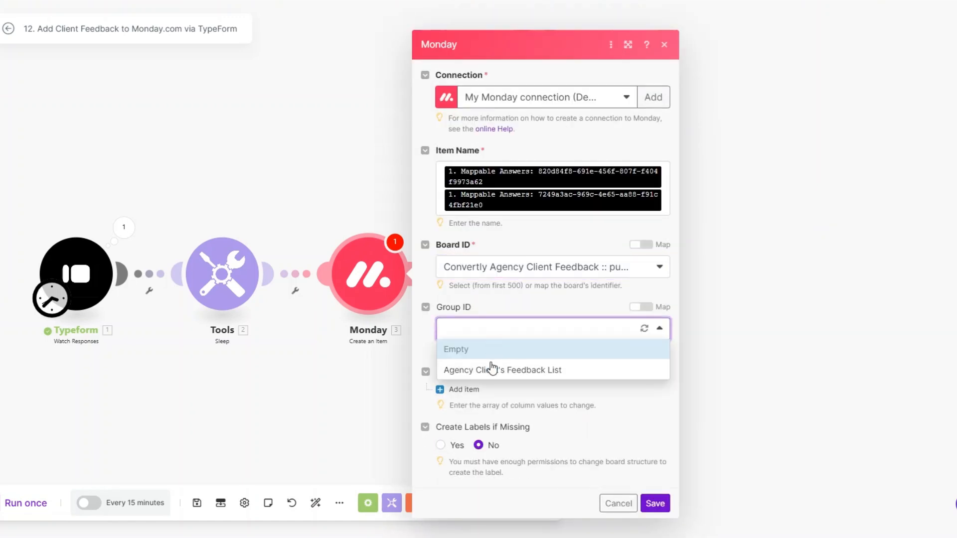
pyautogui.click(493, 370)
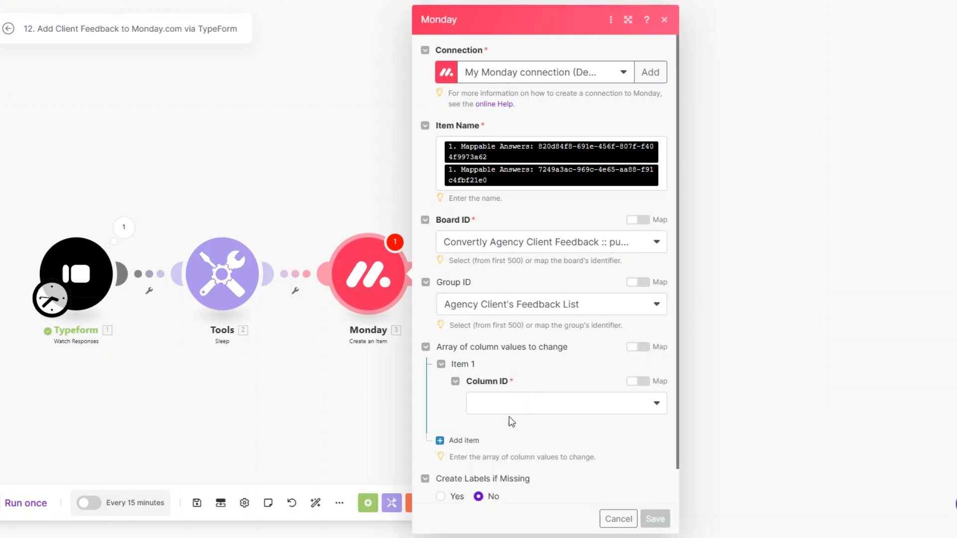
# Step: Map the respondent's email answer into the Email column's Email and Text values
pyautogui.scroll(-1, 509, 359)
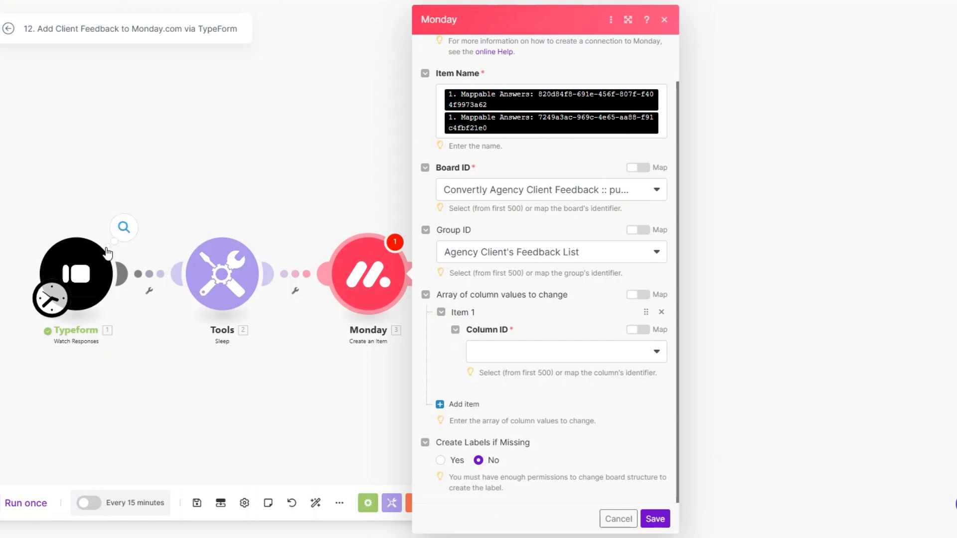
pyautogui.click(517, 353)
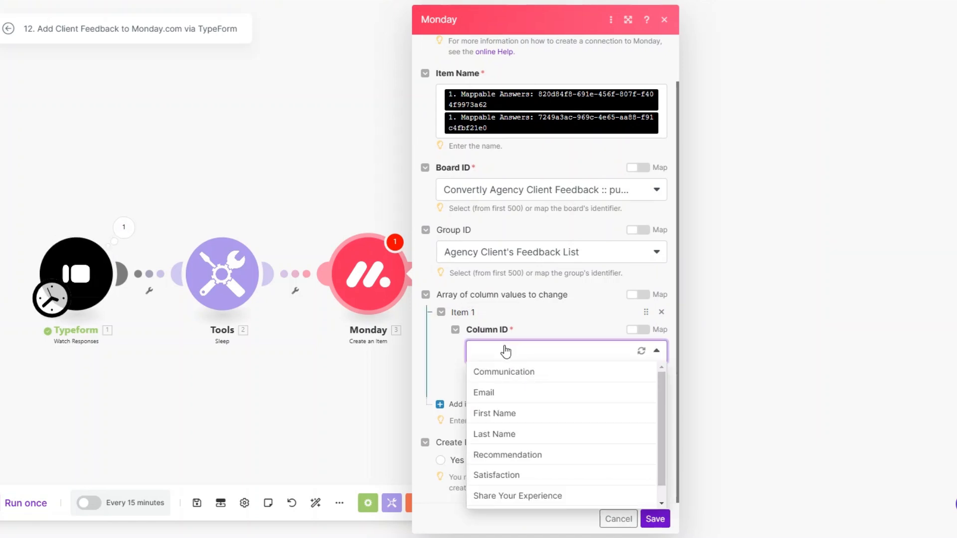
pyautogui.click(503, 390)
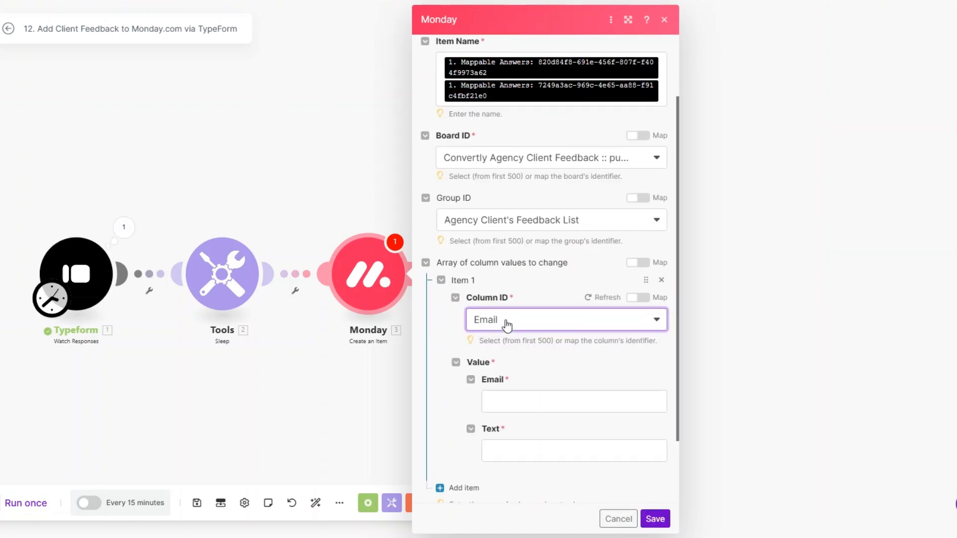
pyautogui.click(568, 392)
pyautogui.scroll(-1, 753, 378)
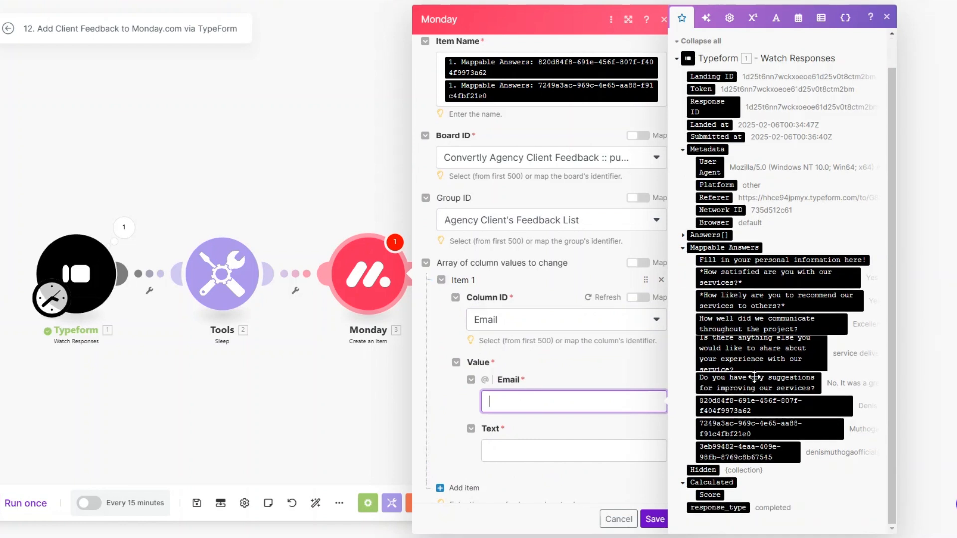
pyautogui.click(747, 451)
pyautogui.click(623, 456)
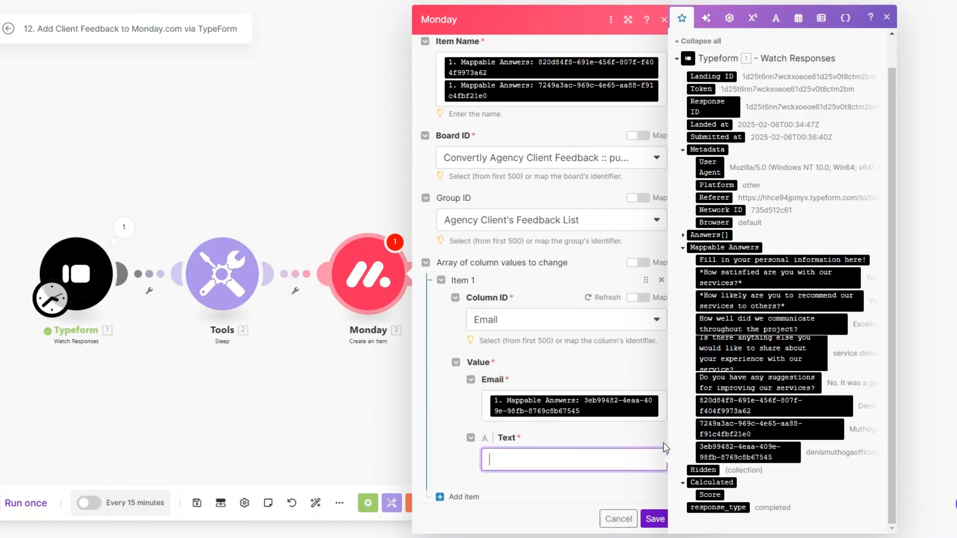
pyautogui.click(747, 451)
# Step: Add a First Name column value mapped to the first-name answer
pyautogui.scroll(-2, 577, 320)
pyautogui.click(449, 412)
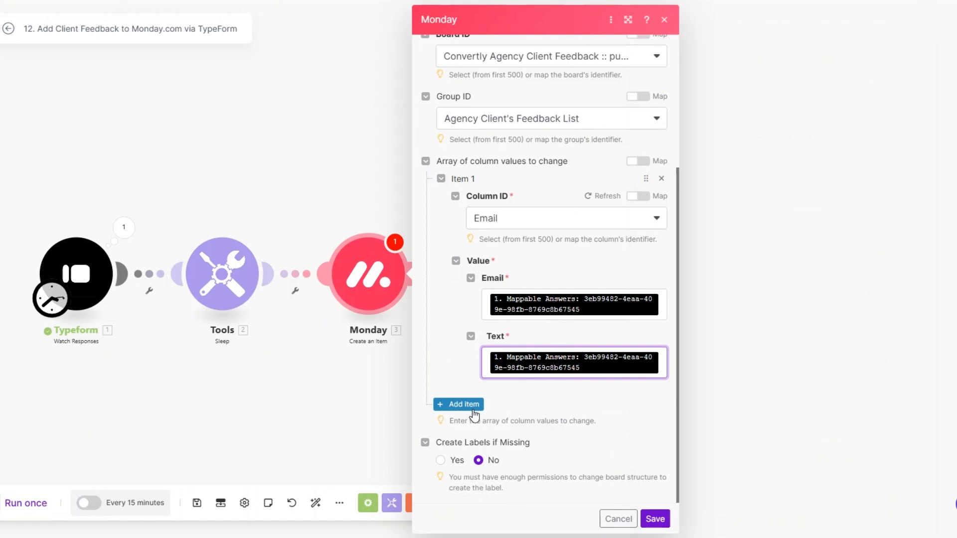
pyautogui.scroll(-2, 538, 326)
pyautogui.click(536, 352)
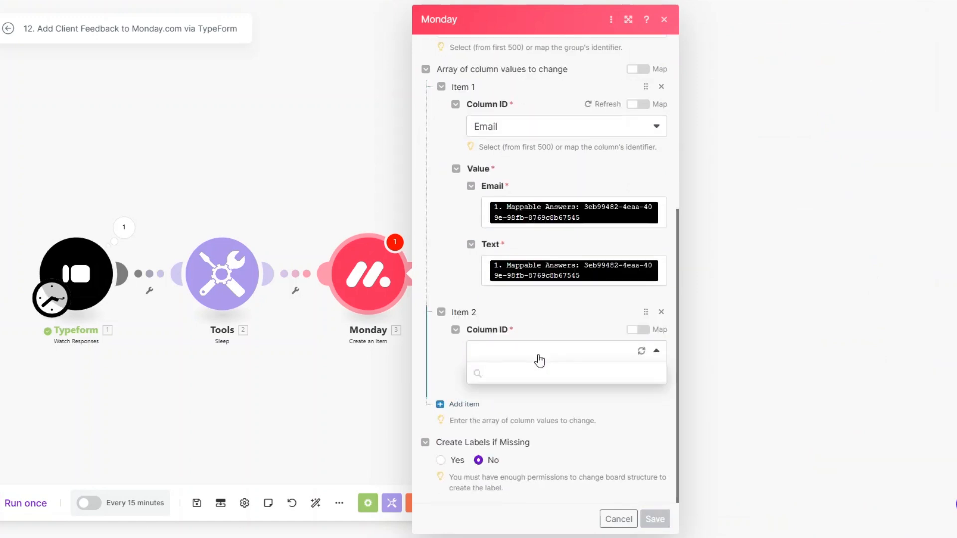
pyautogui.click(506, 301)
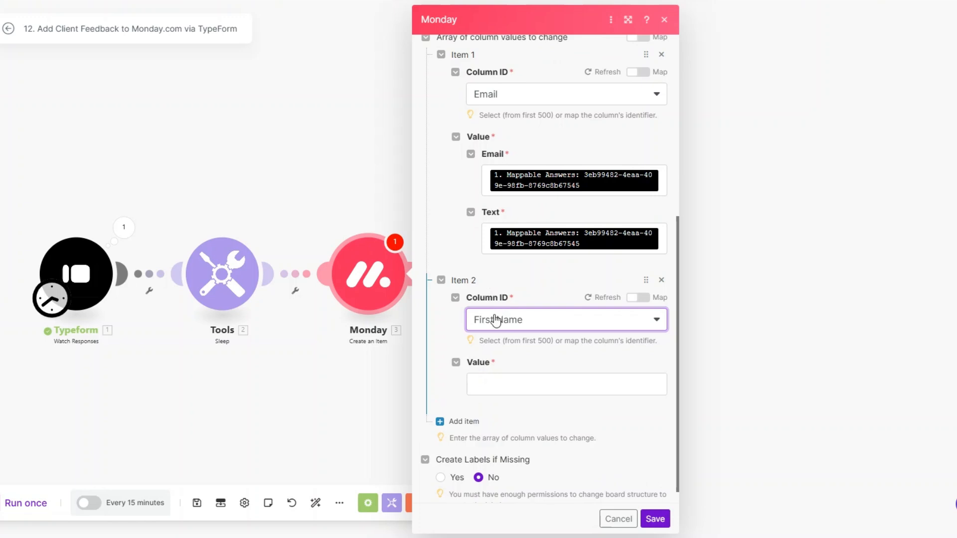
pyautogui.click(510, 383)
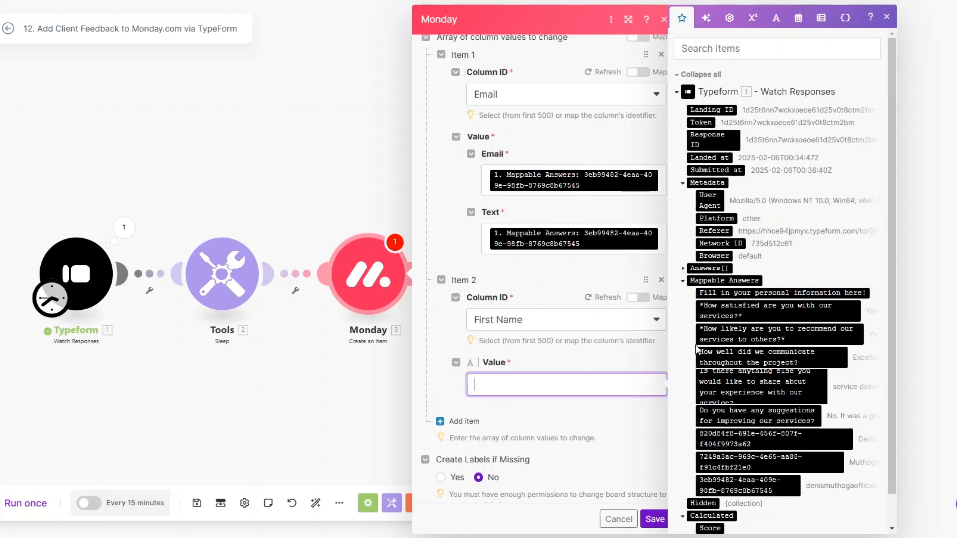
pyautogui.click(754, 439)
pyautogui.scroll(-1, 559, 294)
pyautogui.click(504, 394)
# Step: Add a Last Name column value mapped to the last-name answer
pyautogui.click(463, 404)
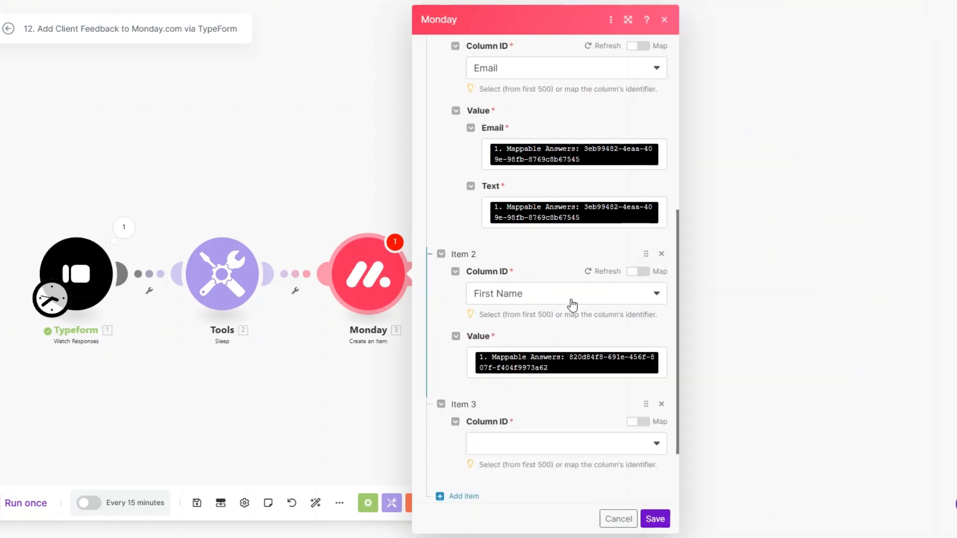
pyautogui.scroll(-2, 572, 304)
pyautogui.click(559, 351)
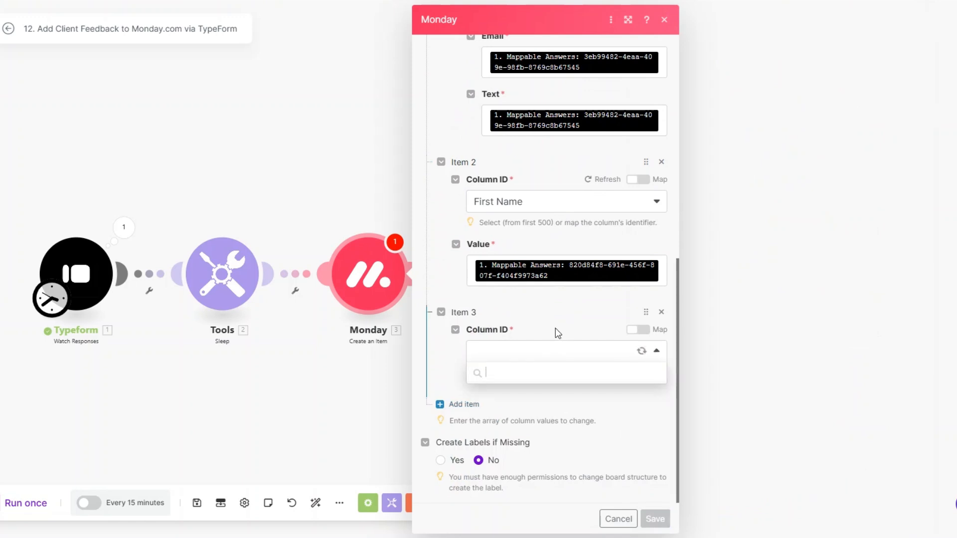
pyautogui.click(530, 431)
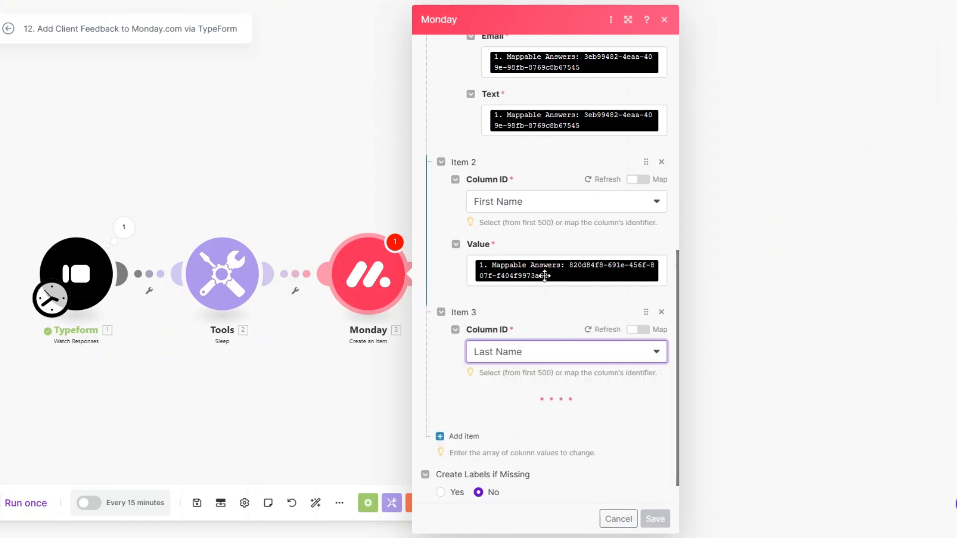
pyautogui.scroll(-1, 546, 272)
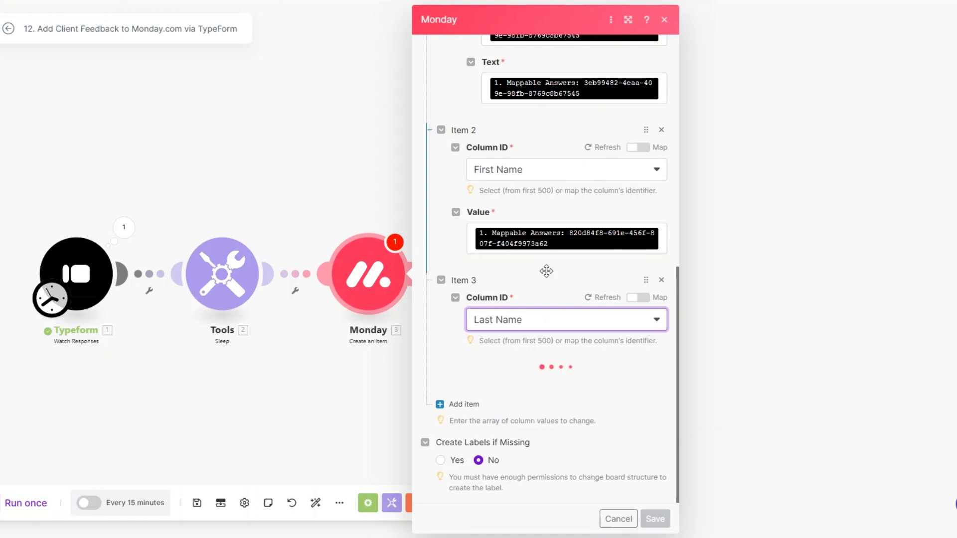
pyautogui.click(539, 383)
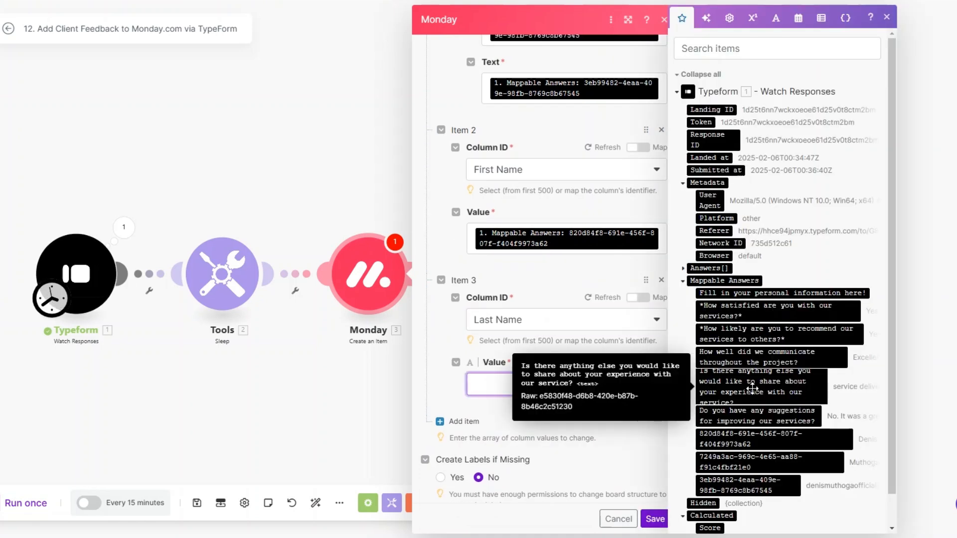
pyautogui.click(750, 462)
# Step: Add a Recommendation column value mapped to the recommend-to-others answer
pyautogui.scroll(-1, 458, 396)
pyautogui.click(457, 402)
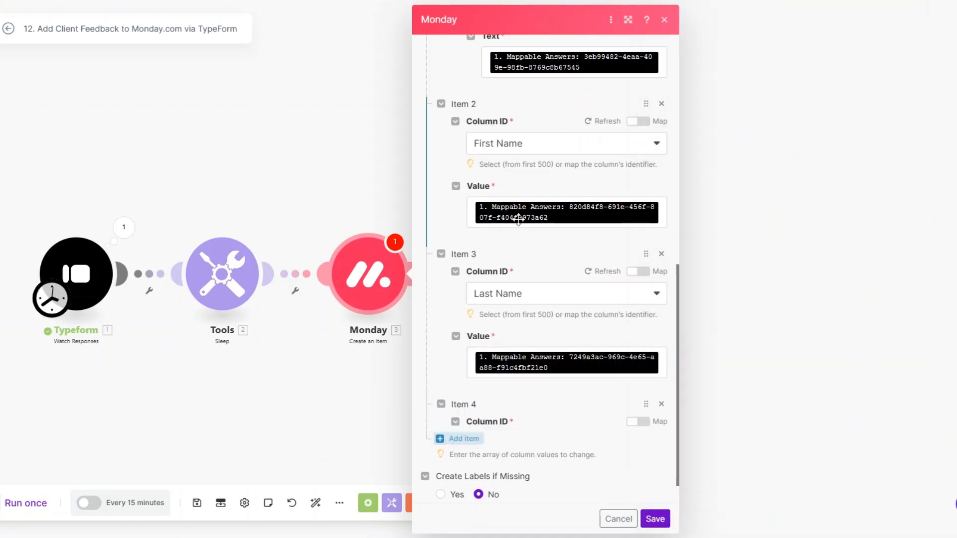
pyautogui.scroll(-3, 508, 299)
pyautogui.click(513, 349)
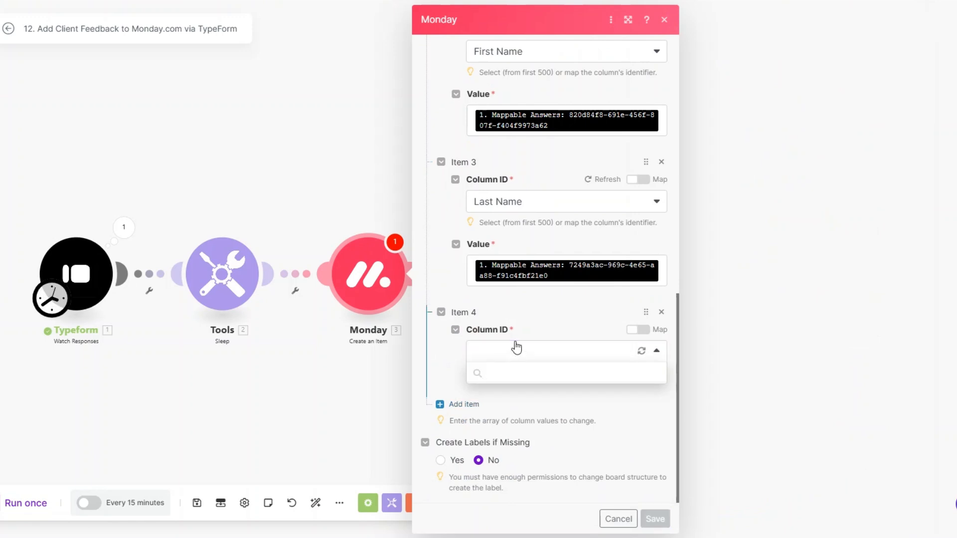
pyautogui.click(513, 455)
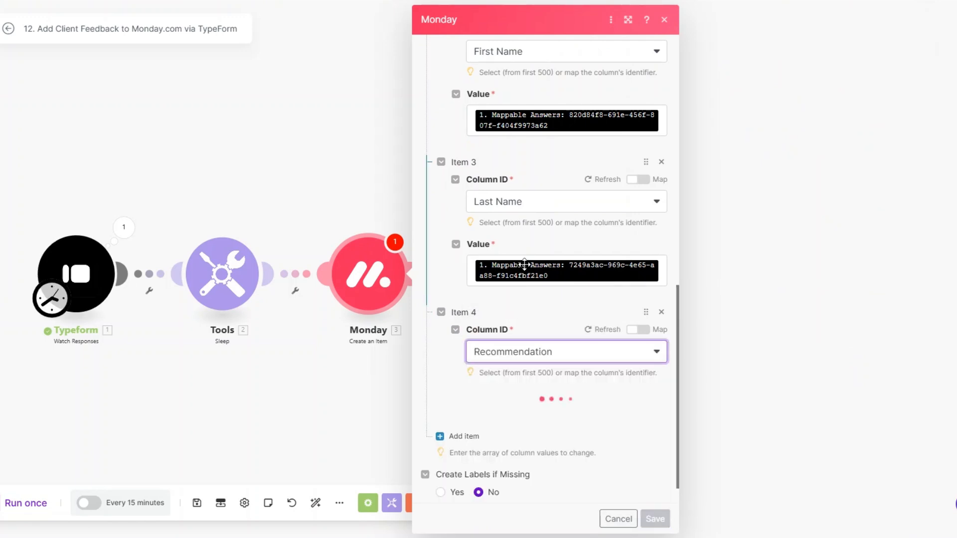
pyautogui.scroll(-1, 524, 264)
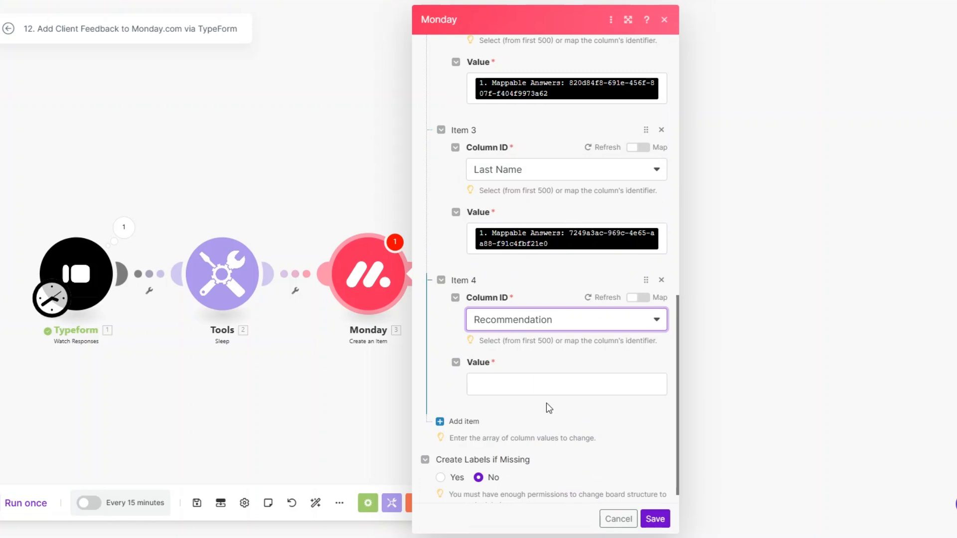
pyautogui.click(546, 384)
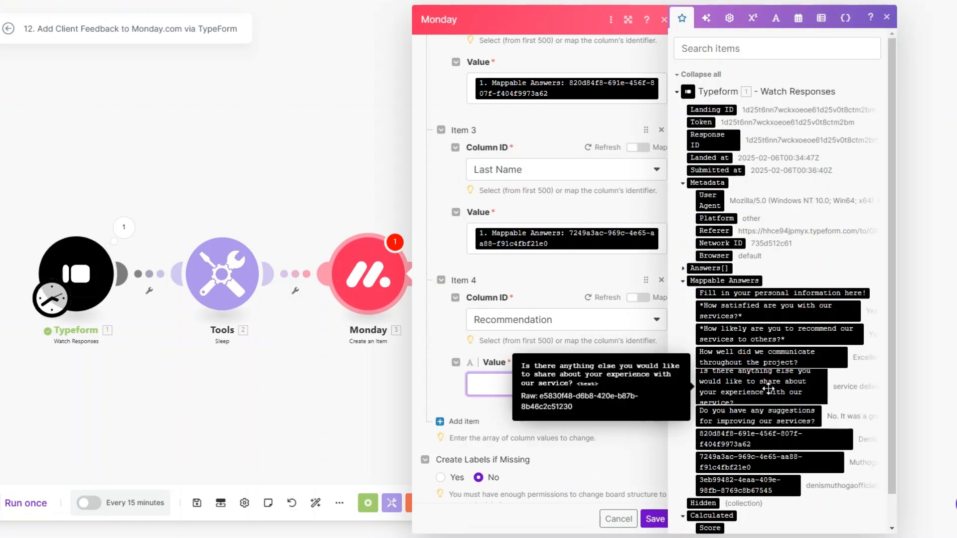
pyautogui.click(765, 334)
# Step: Set Item 5 to the Satisfaction column, mapped to the satisfaction answer
pyautogui.click(472, 409)
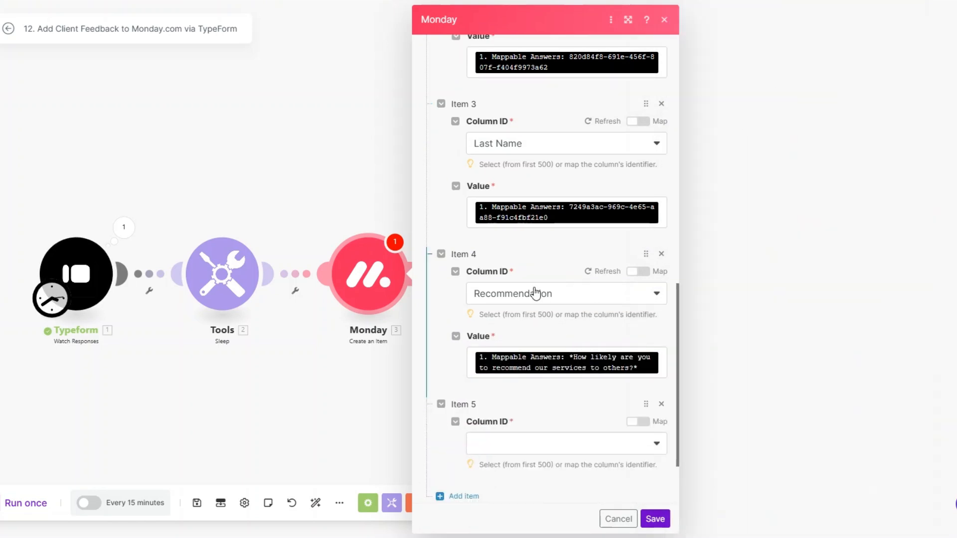
pyautogui.scroll(-3, 521, 400)
pyautogui.click(517, 354)
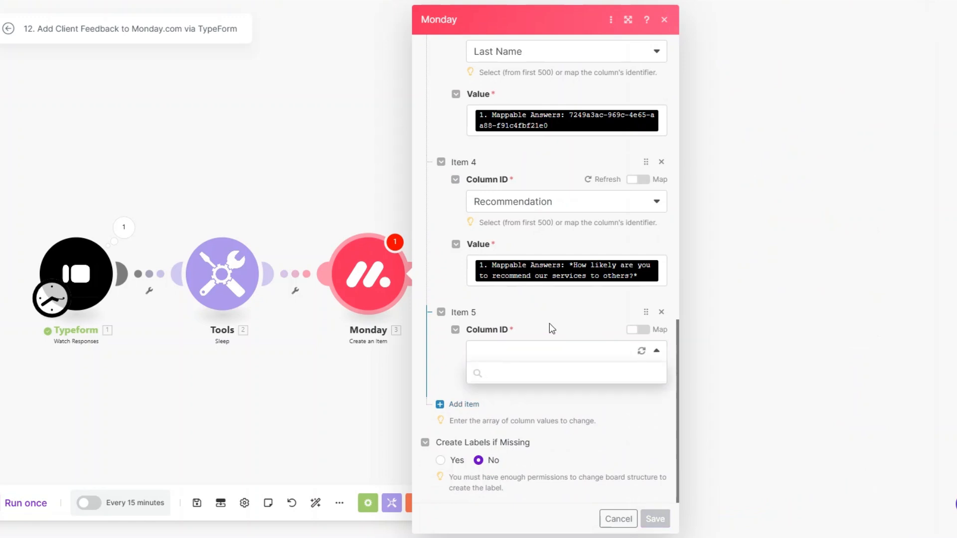
pyautogui.click(527, 479)
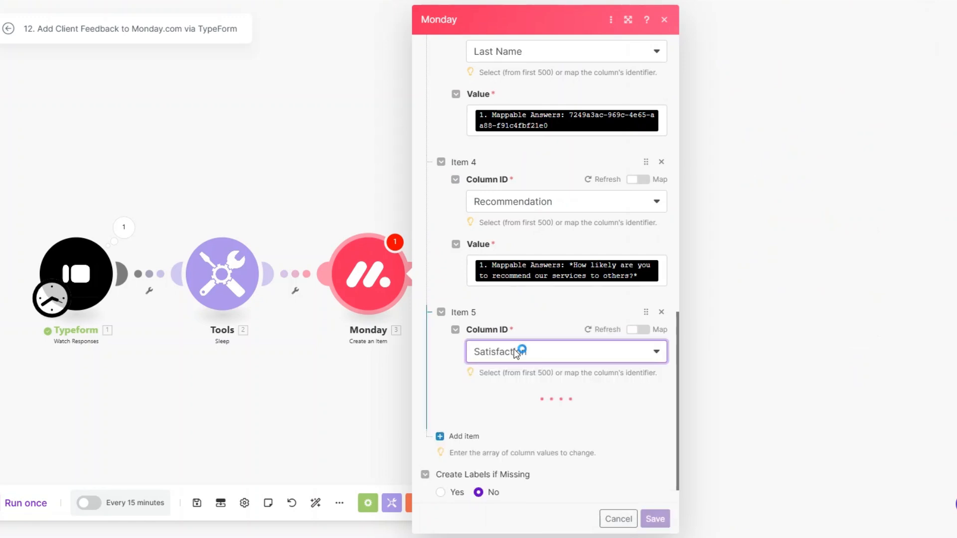
pyautogui.scroll(-1, 503, 279)
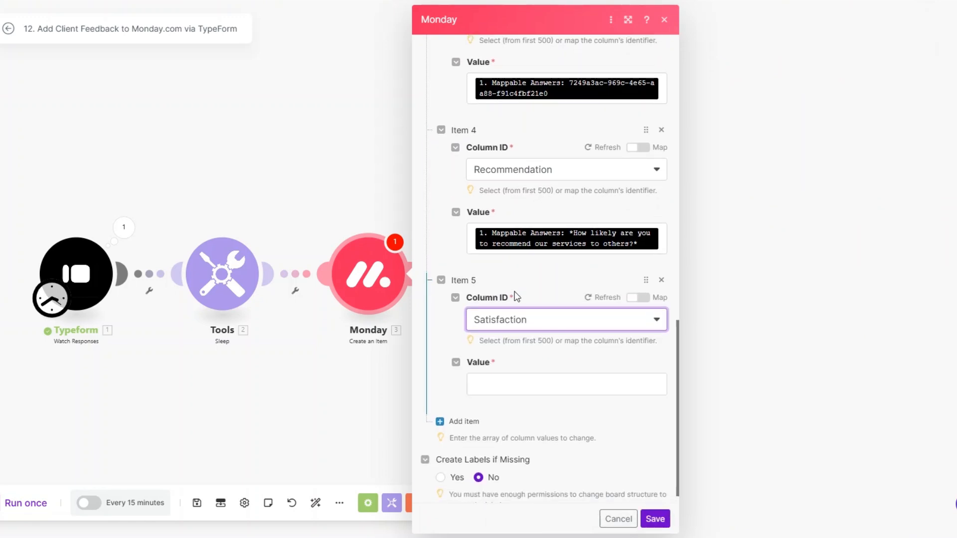
pyautogui.click(517, 379)
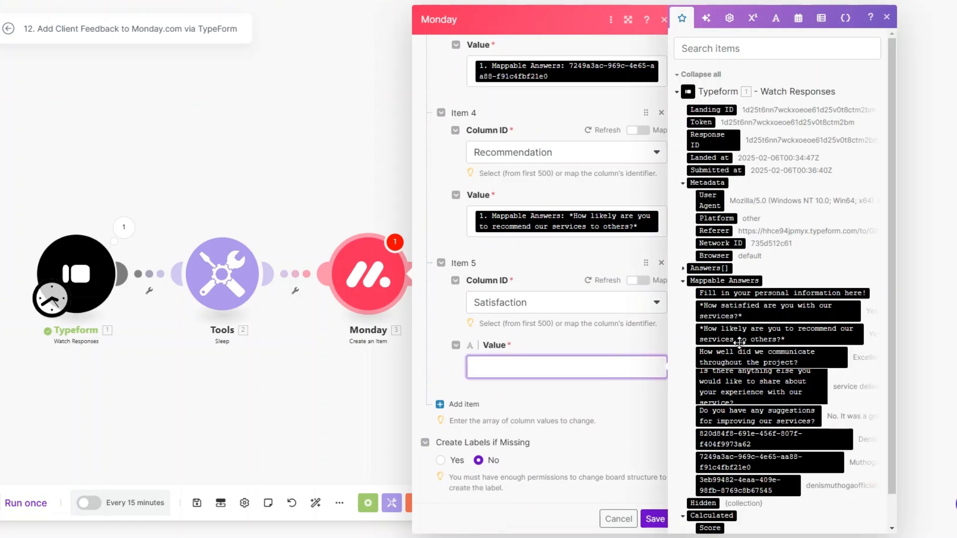
pyautogui.click(739, 312)
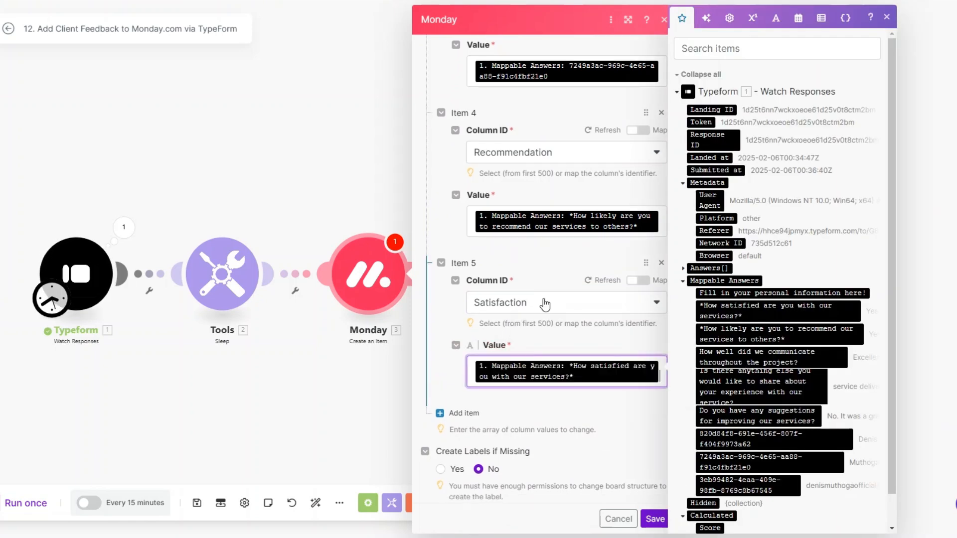
# Step: Set Item 6 to the Share Your Experience column, mapped to the anything-else answer
pyautogui.click(476, 408)
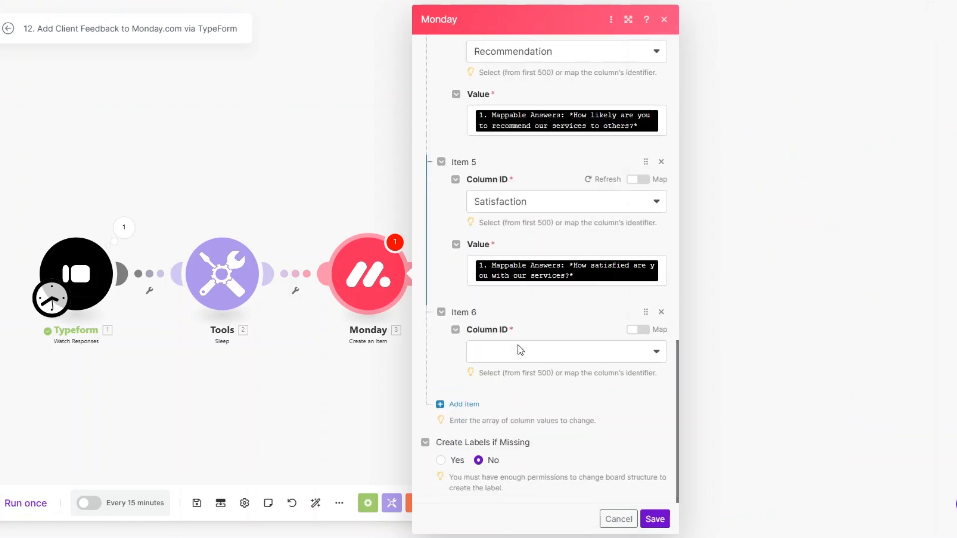
pyautogui.click(566, 350)
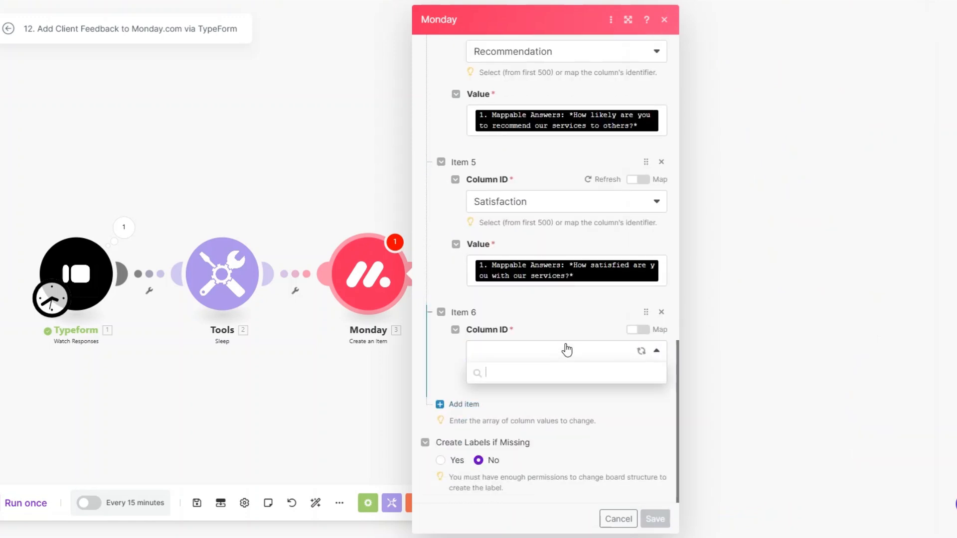
pyautogui.click(555, 494)
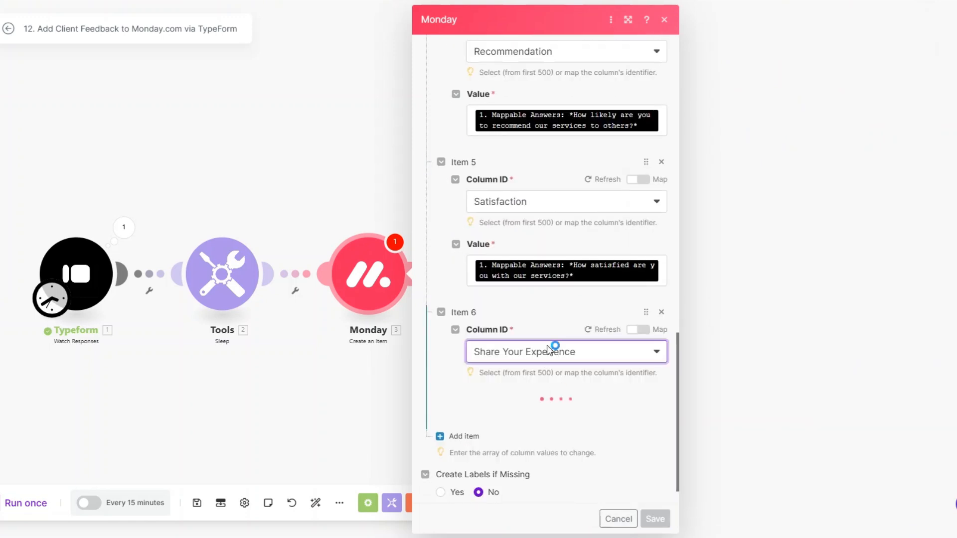
pyautogui.scroll(-1, 548, 324)
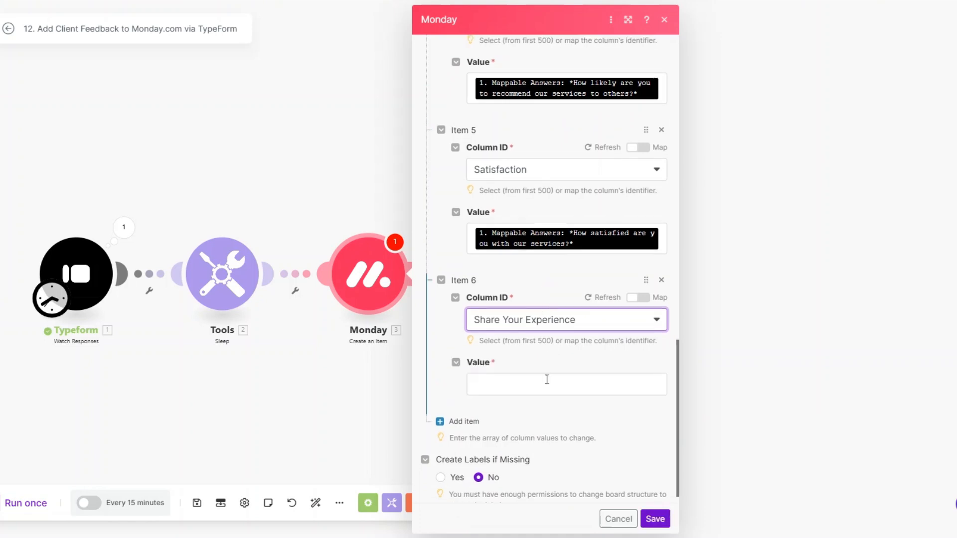
pyautogui.click(544, 389)
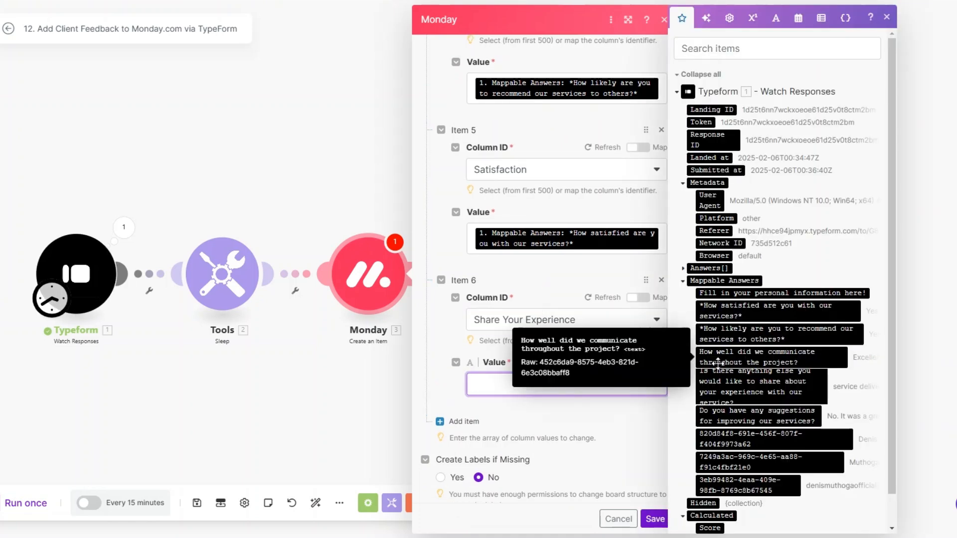
pyautogui.scroll(-1, 718, 363)
pyautogui.click(720, 364)
# Step: Map the communication answer into Item 7's value and save the Monday module
pyautogui.scroll(-1, 530, 384)
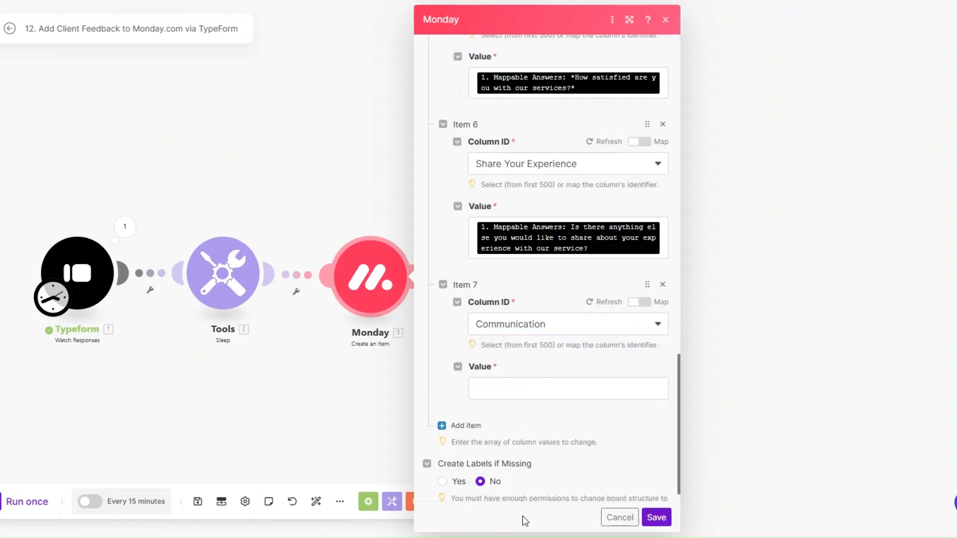
pyautogui.click(529, 386)
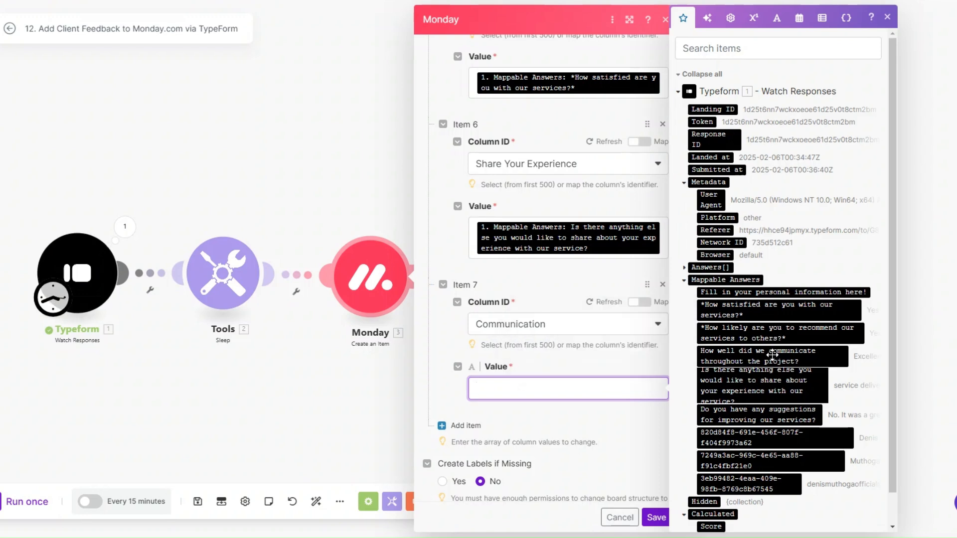
pyautogui.moveTo(772, 354); pyautogui.dragTo(648, 391)
pyautogui.click(656, 517)
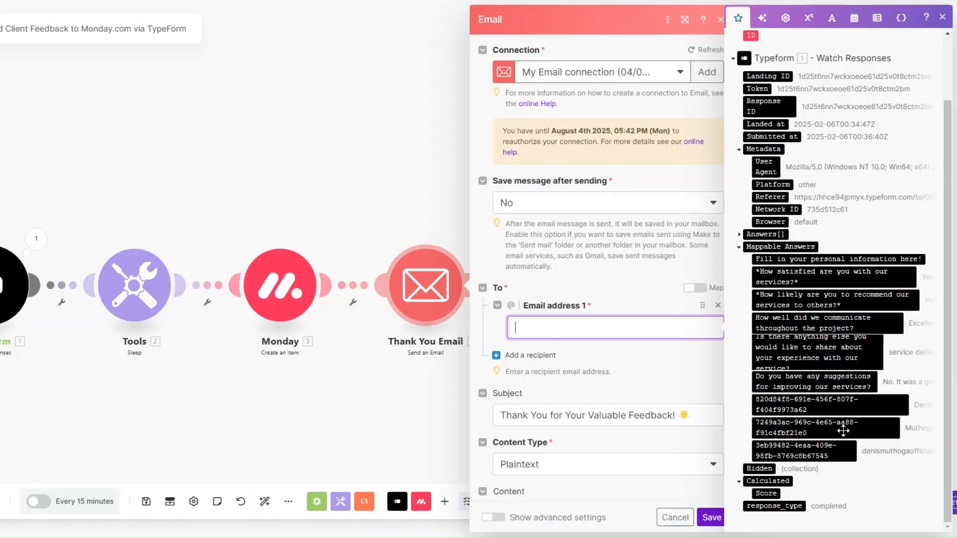
# Step: Map the Typeform e-mail answer into Email address 1, review subject and content, and save
pyautogui.moveTo(817, 451); pyautogui.dragTo(611, 332)
pyautogui.scroll(-5, 608, 358)
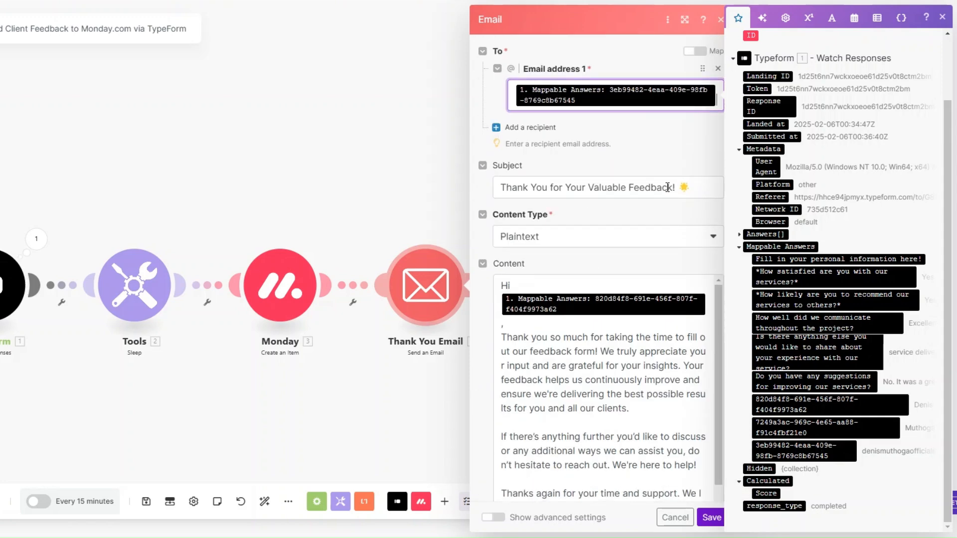
pyautogui.scroll(-2, 648, 182)
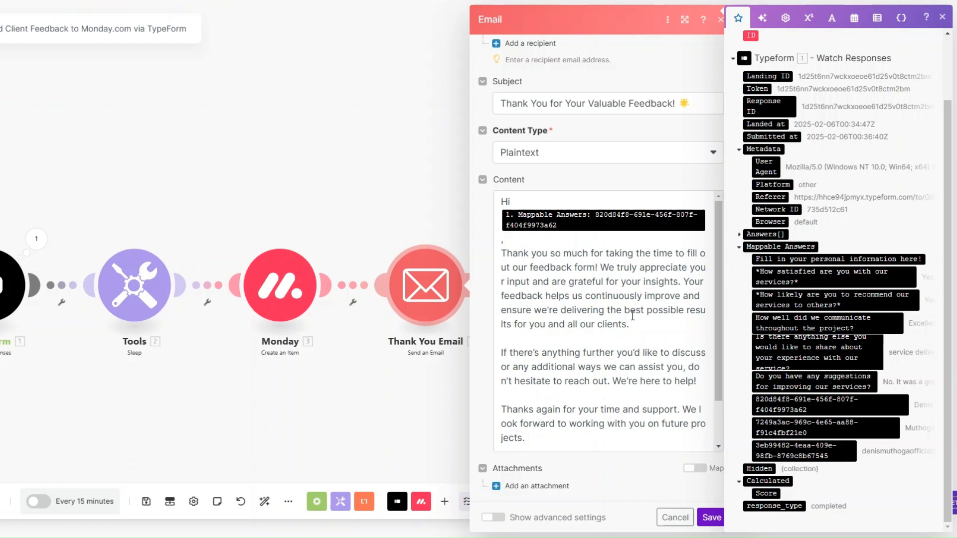
pyautogui.scroll(-1, 633, 315)
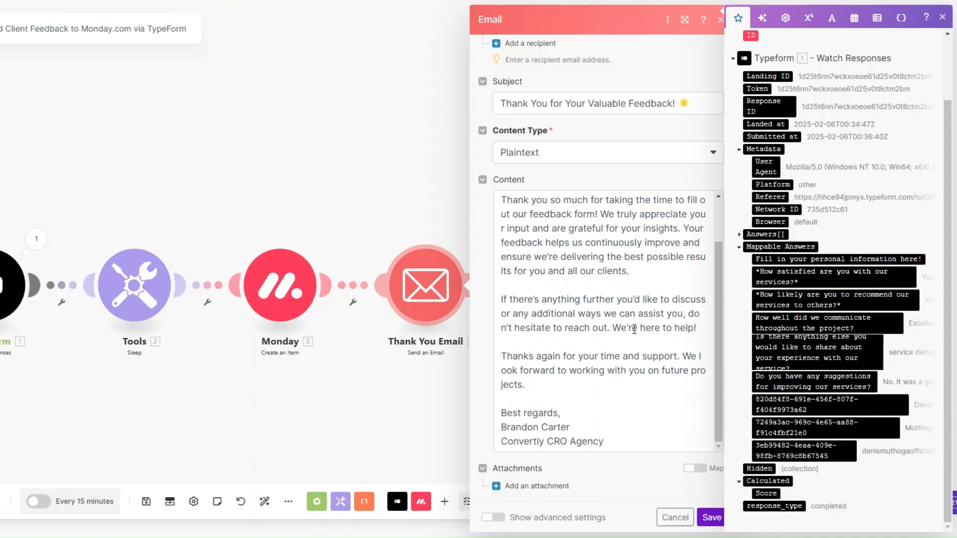
pyautogui.click(709, 517)
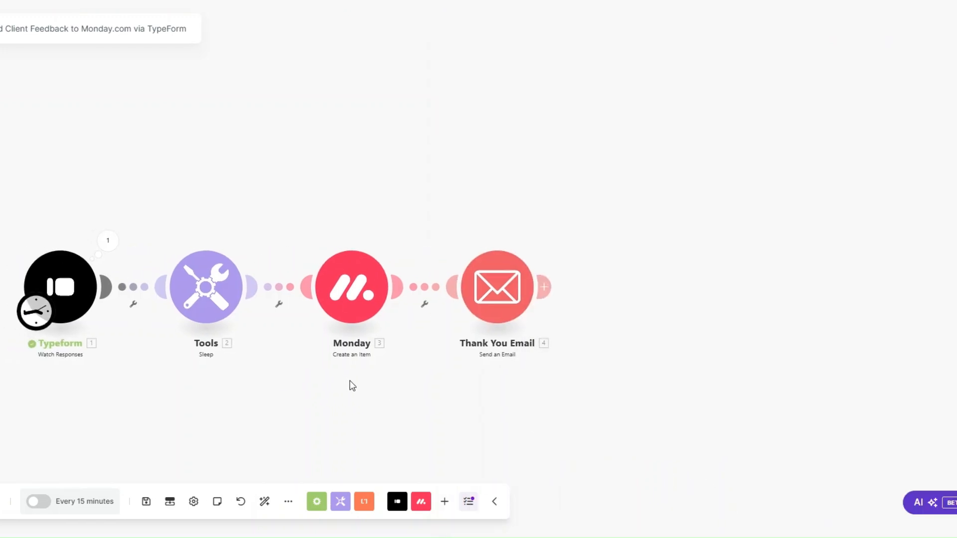
# Step: Auto-align the modules and start the Typeform trigger from a manually chosen existing response
pyautogui.click(264, 501)
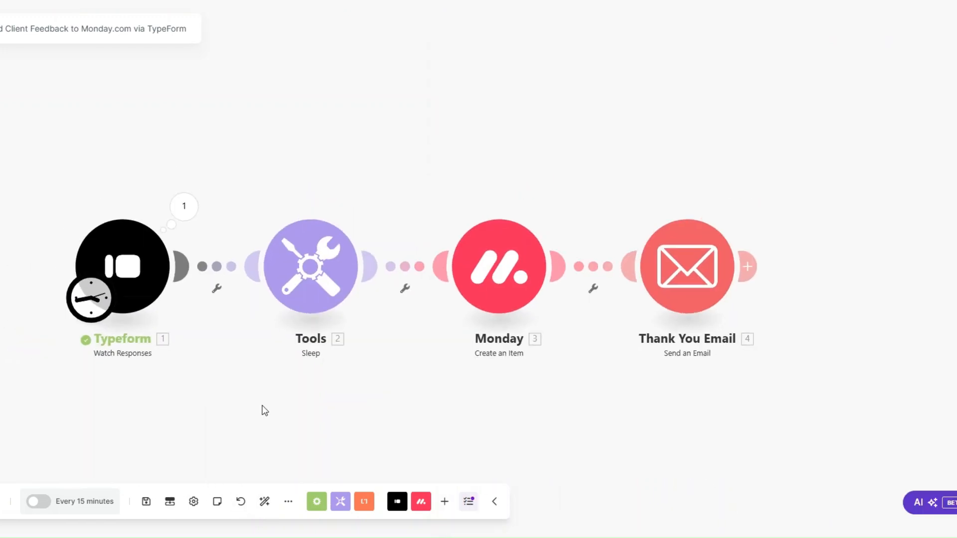
pyautogui.rightClick(96, 260)
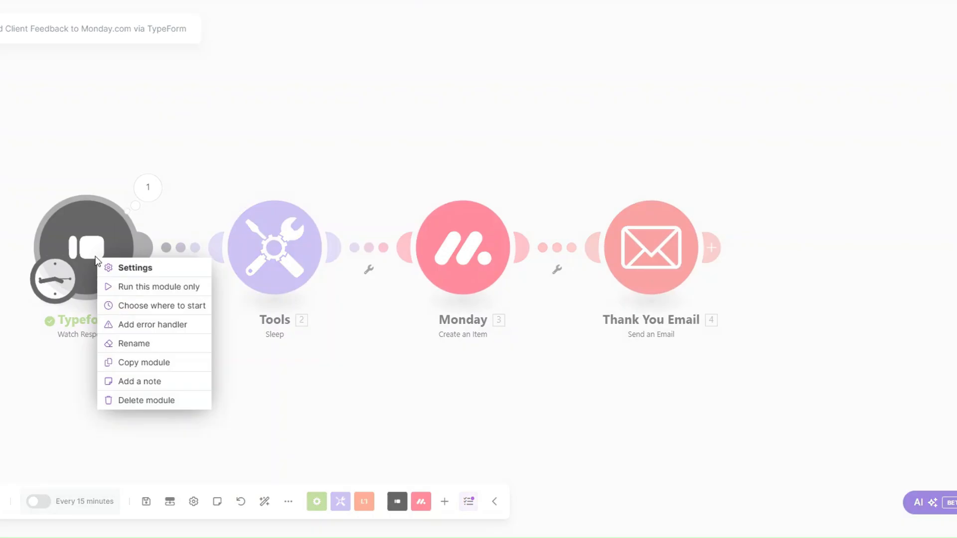
pyautogui.click(139, 306)
pyautogui.click(160, 275)
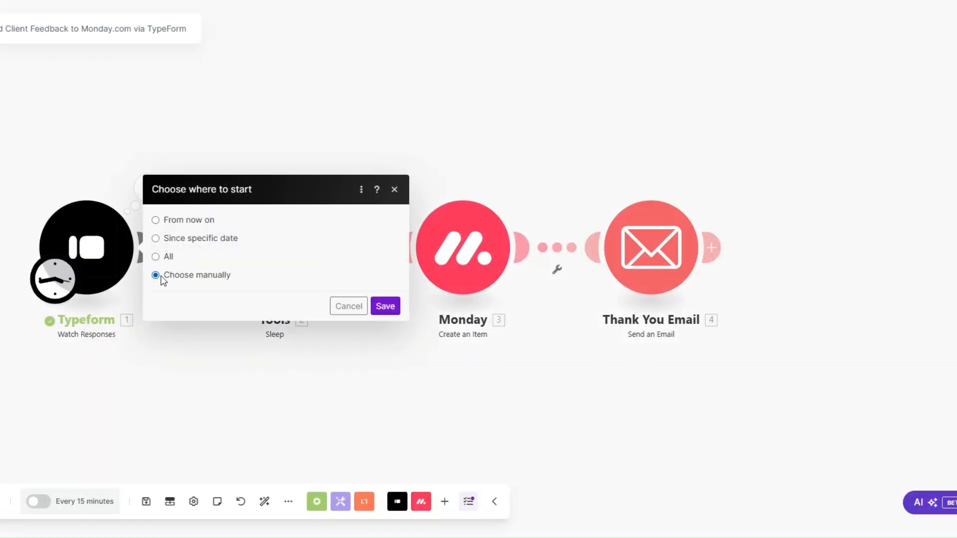
pyautogui.click(213, 280)
pyautogui.click(385, 332)
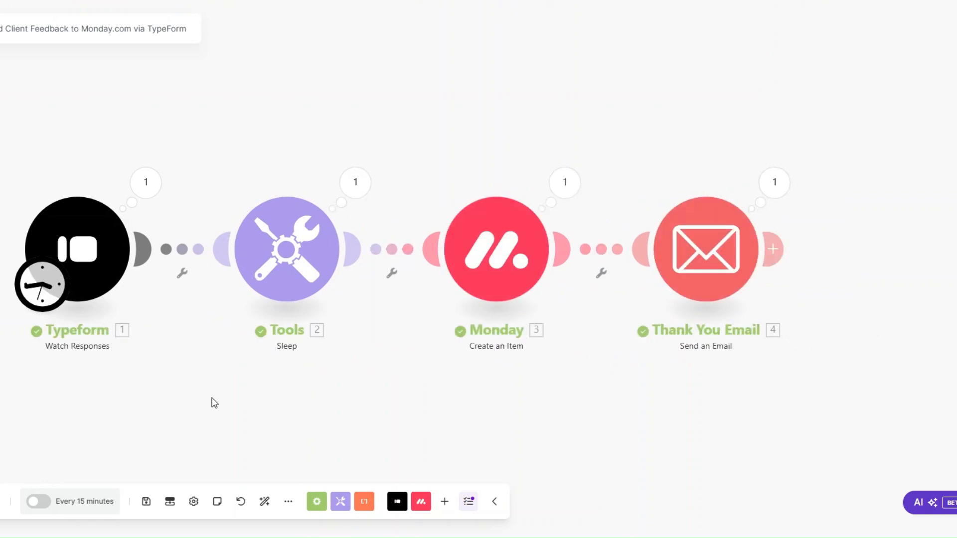
# Step: Inspect the Typeform output bundle and the content the Thank You Email sent
pyautogui.click(149, 198)
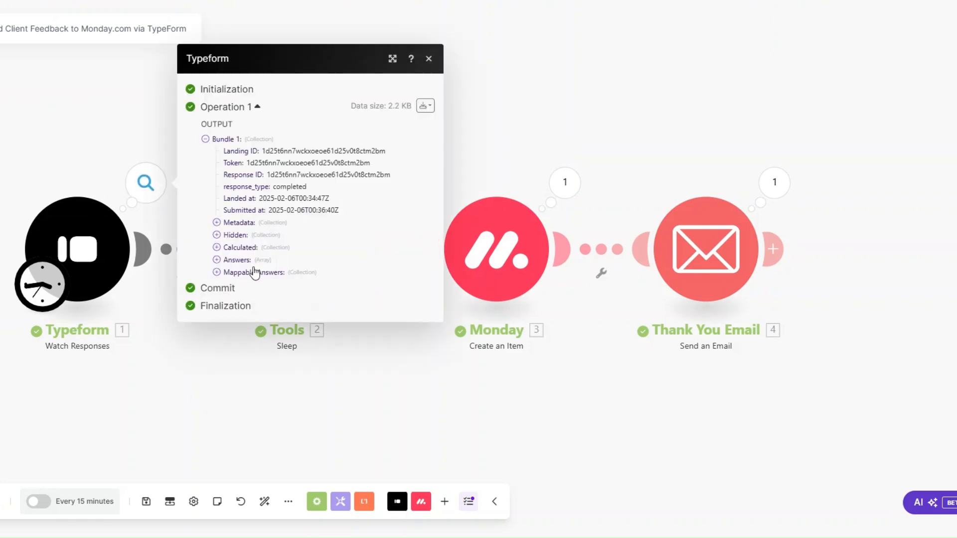
pyautogui.click(333, 424)
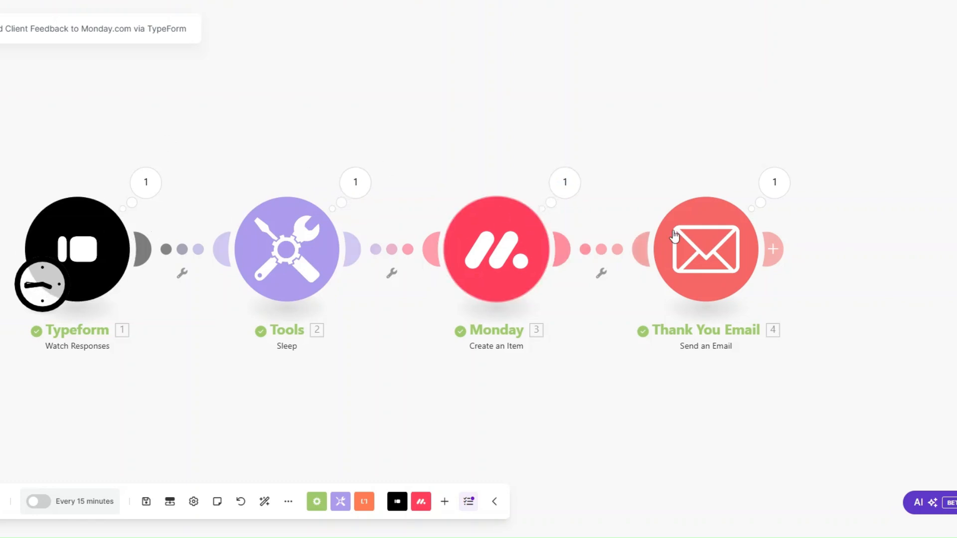
pyautogui.click(775, 184)
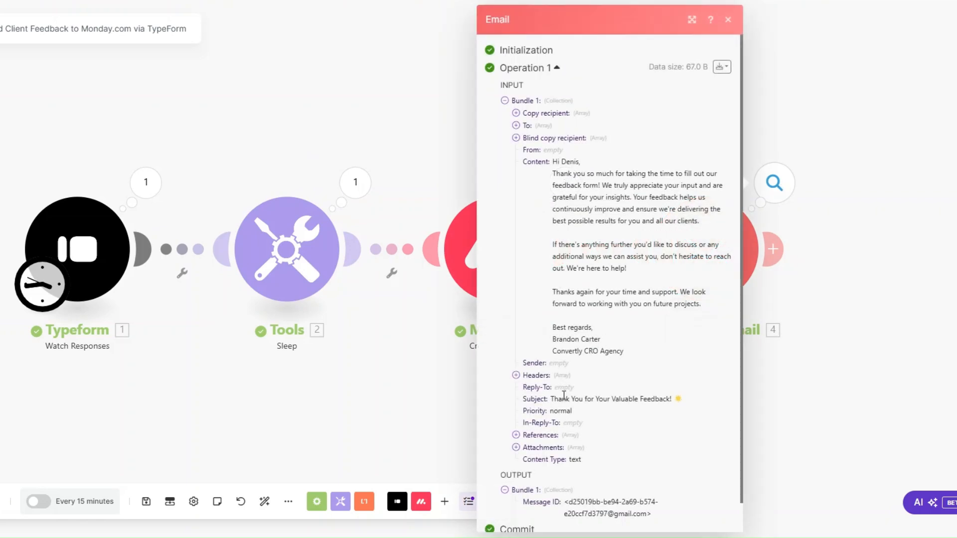
pyautogui.moveTo(550, 160); pyautogui.dragTo(756, 390)
pyautogui.click(818, 92)
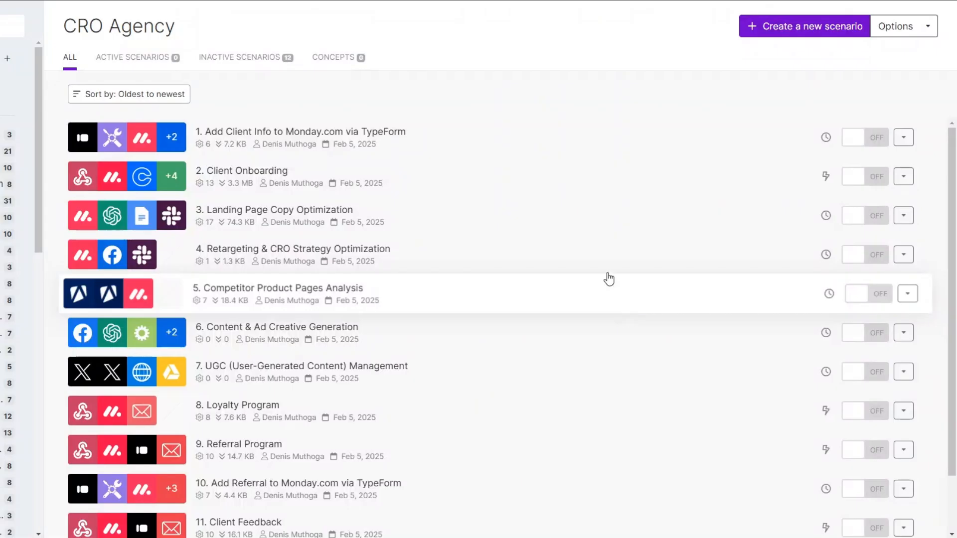
pyautogui.scroll(-2, 572, 258)
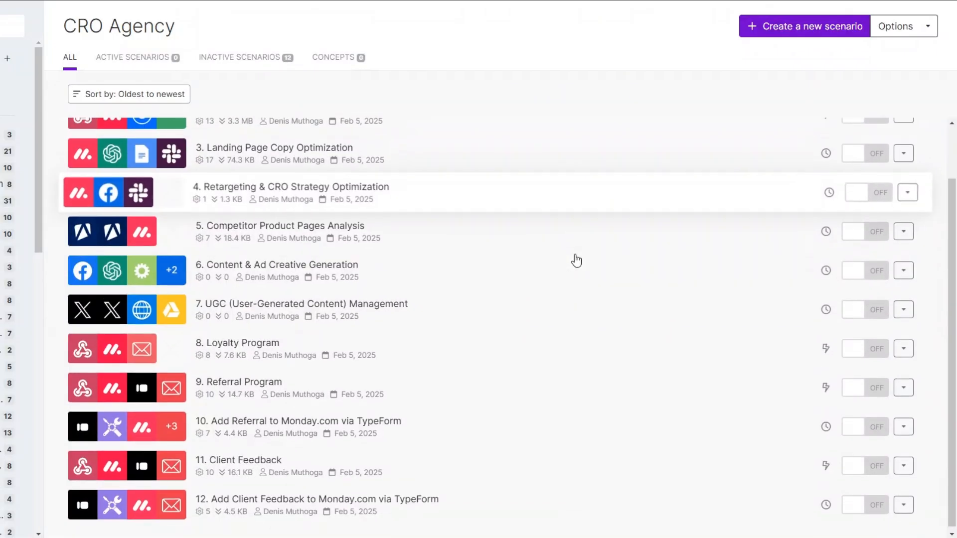
pyautogui.scroll(2, 576, 278)
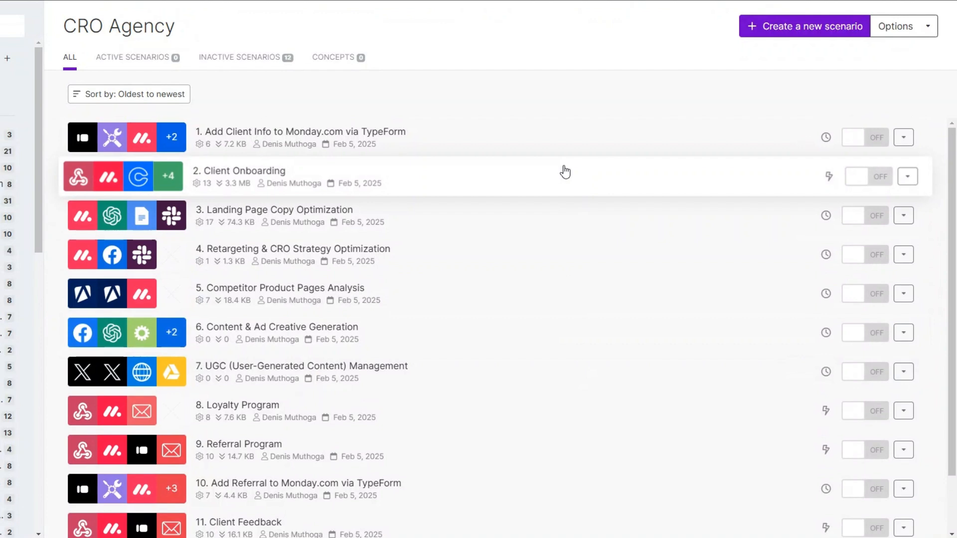
pyautogui.scroll(-2, 567, 182)
pyautogui.scroll(2, 563, 200)
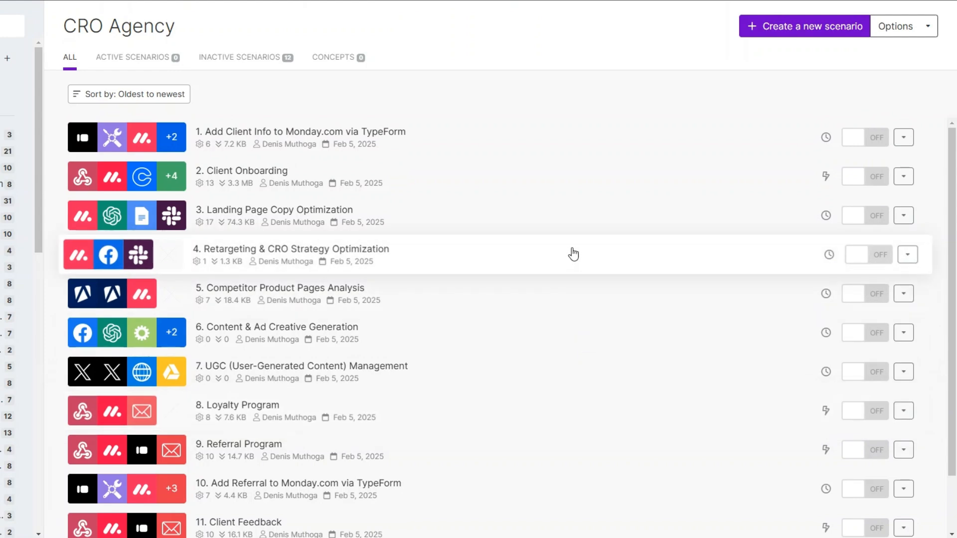
pyautogui.scroll(-2, 574, 254)
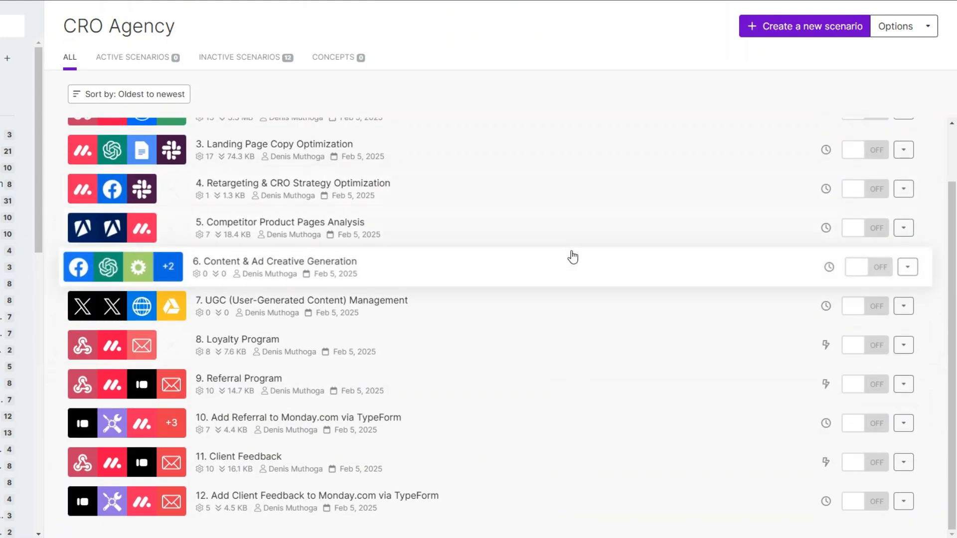
pyautogui.scroll(2, 600, 458)
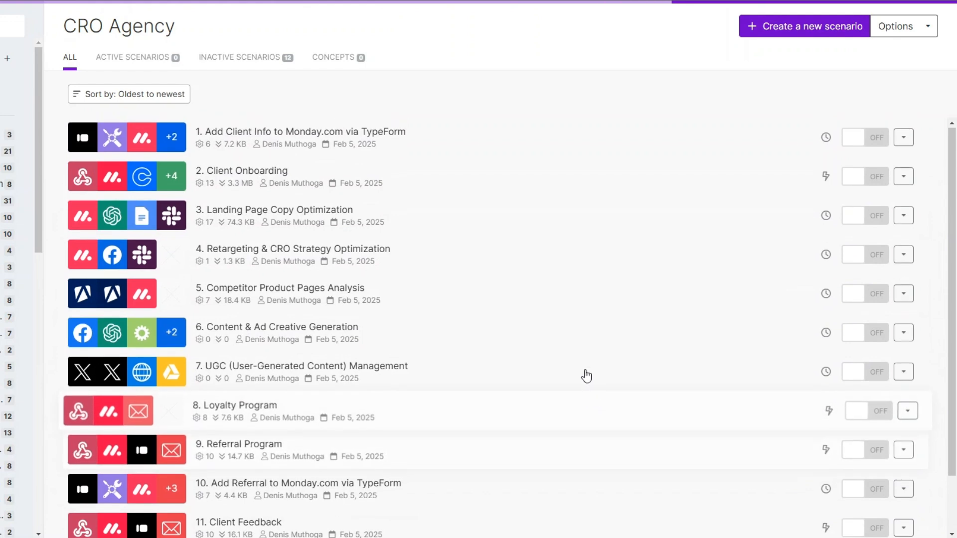